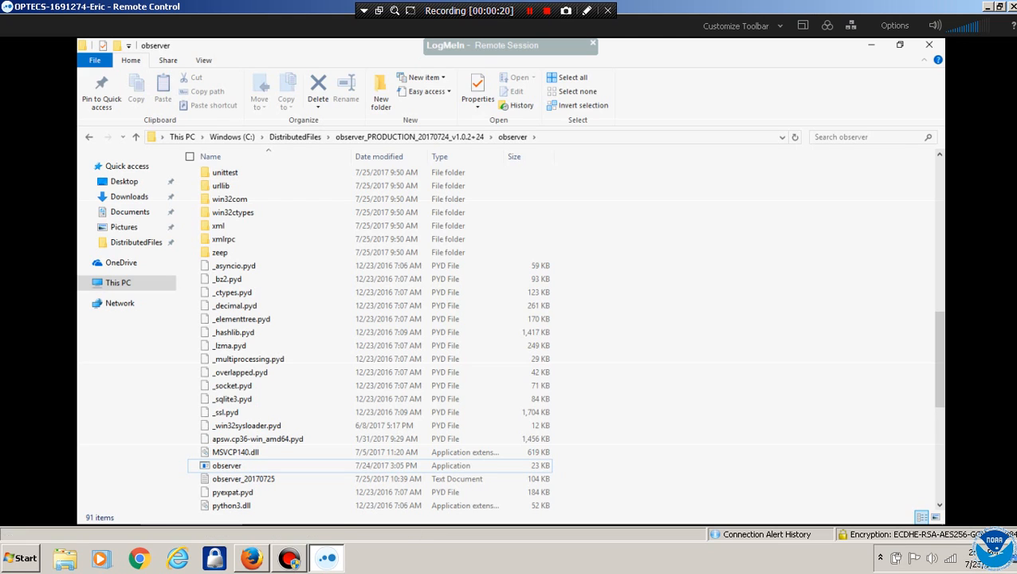
# Turn off the remote session's keyboard and mouse locking, then go up to the DistributedFiles folder
pyautogui.click(894, 25)
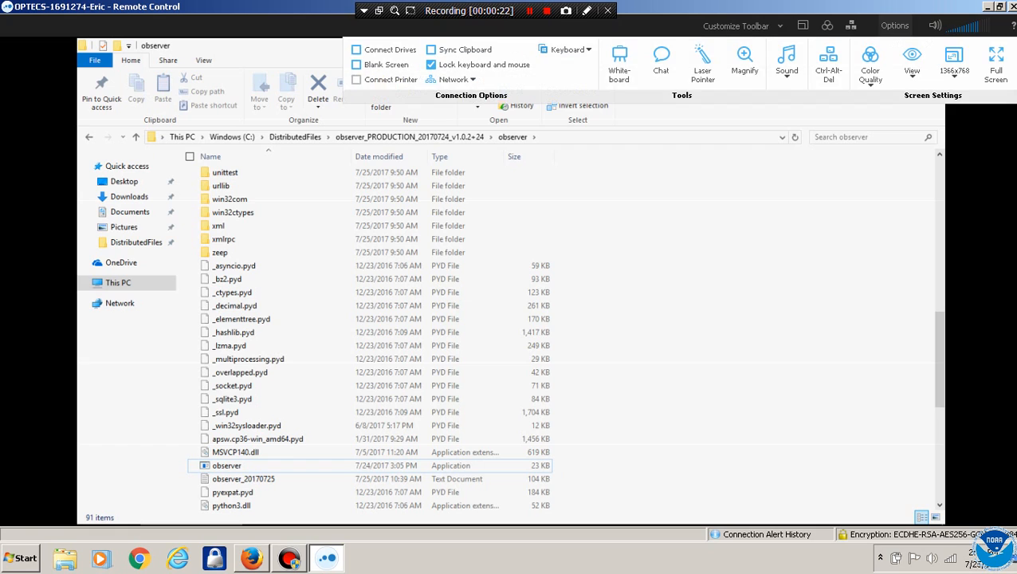
pyautogui.click(431, 64)
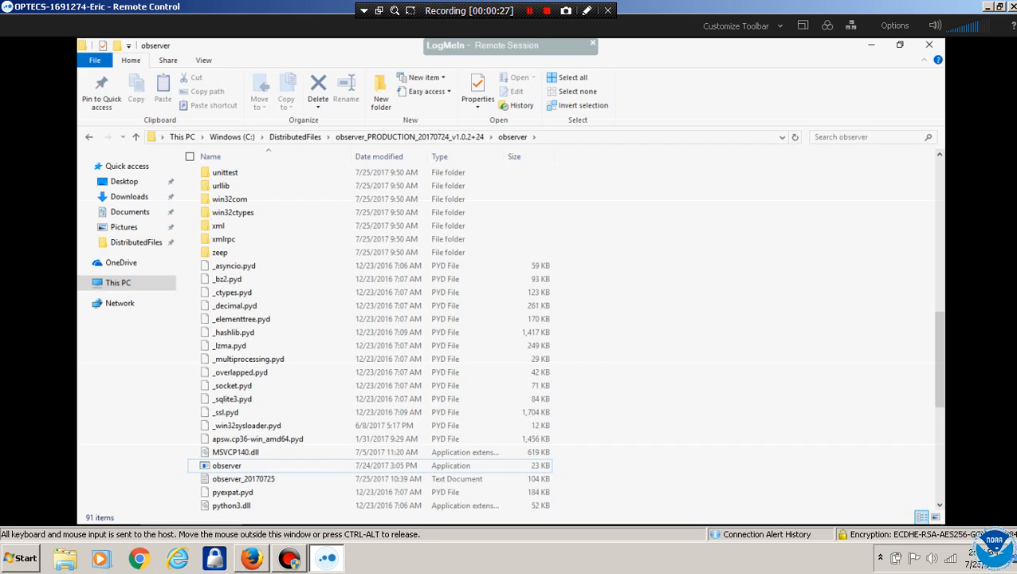
pyautogui.click(409, 136)
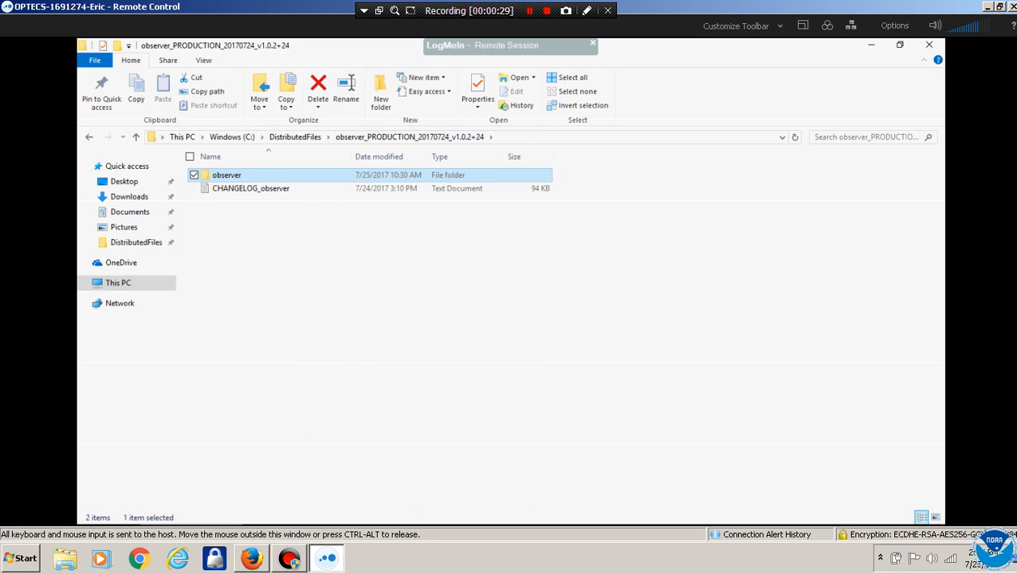
pyautogui.click(295, 136)
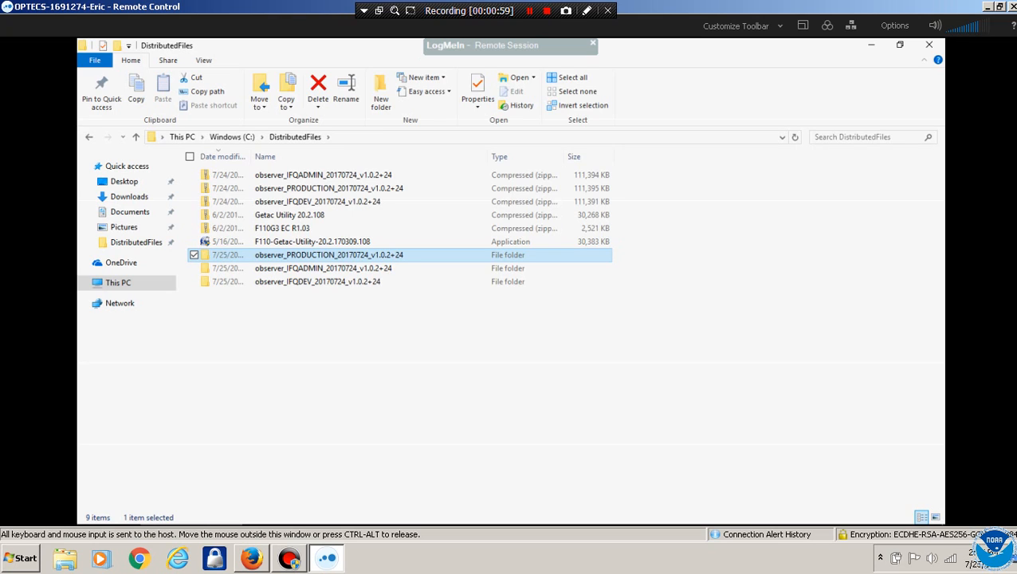
# Open the IFQADMIN build, view and close its CHANGELOG, and select its observer application
pyautogui.doubleClick(323, 269)
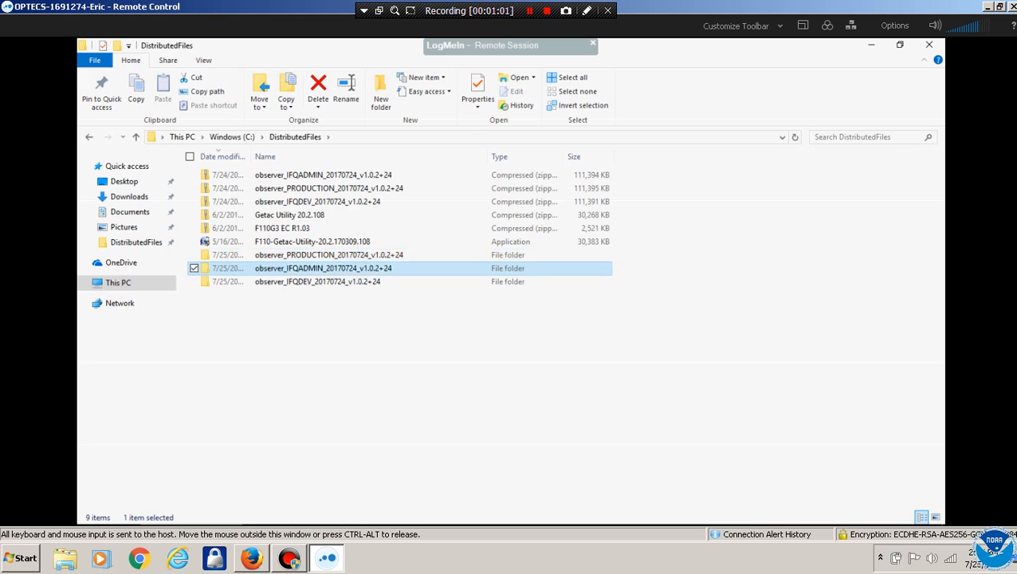
pyautogui.doubleClick(251, 188)
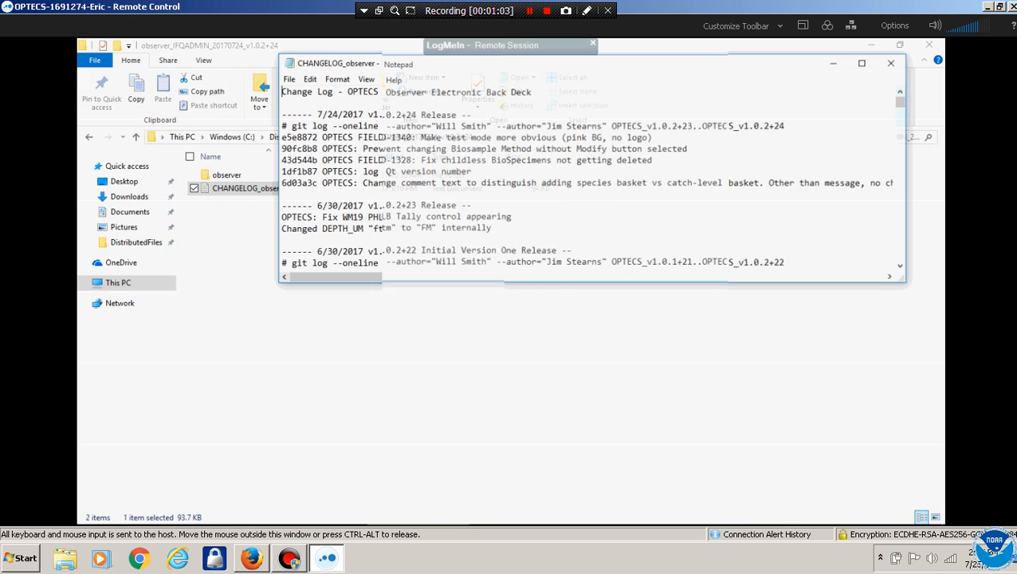
pyautogui.click(892, 62)
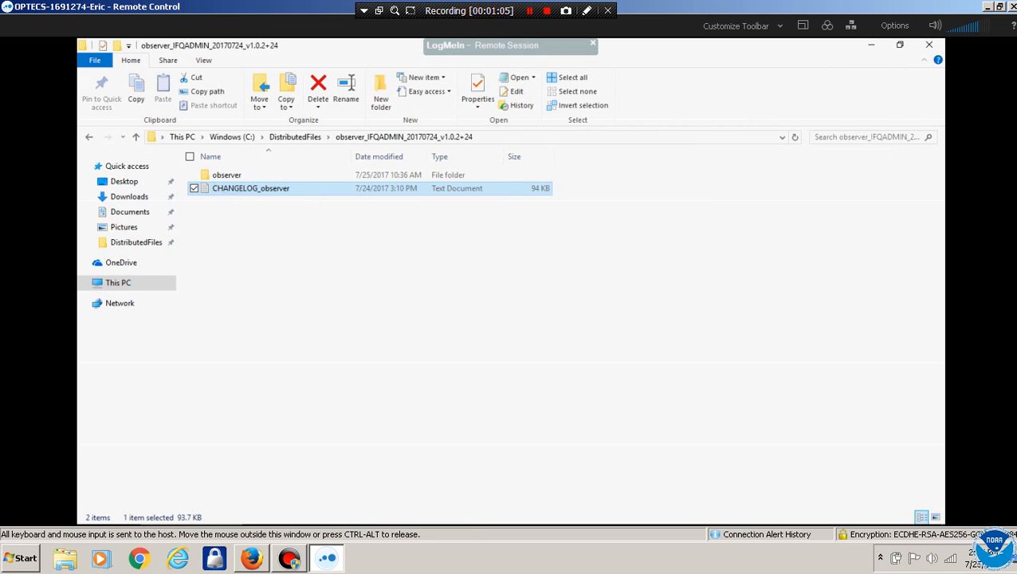
pyautogui.doubleClick(227, 175)
pyautogui.moveTo(940, 205); pyautogui.dragTo(940, 263)
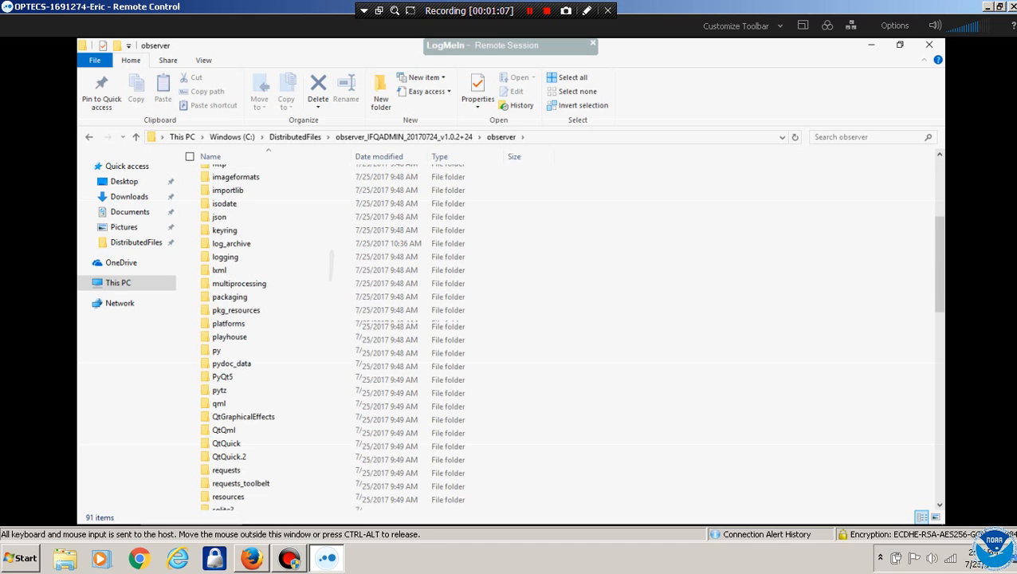
pyautogui.scroll(-8, 332, 266)
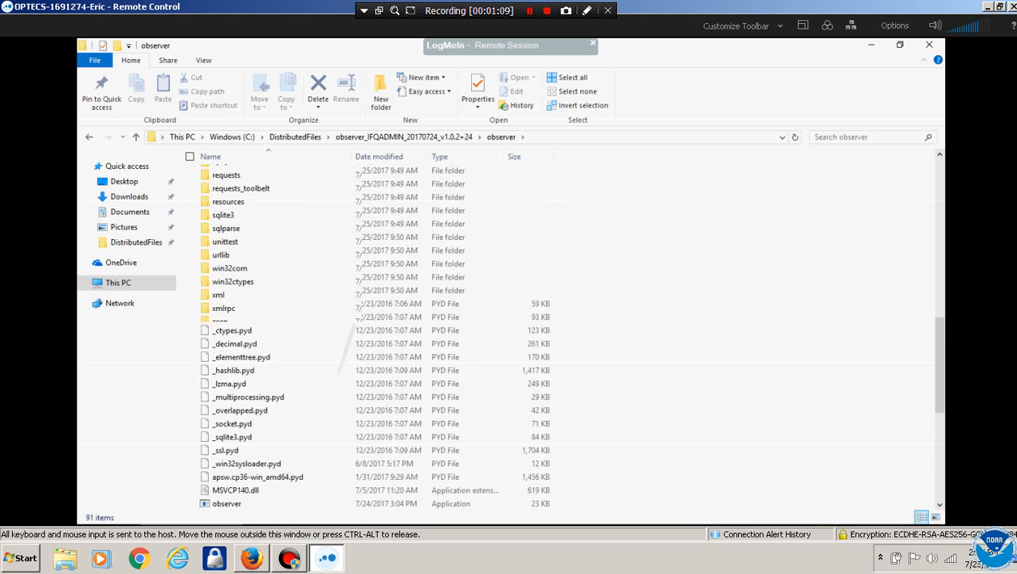
pyautogui.scroll(-5, 343, 343)
pyautogui.click(227, 284)
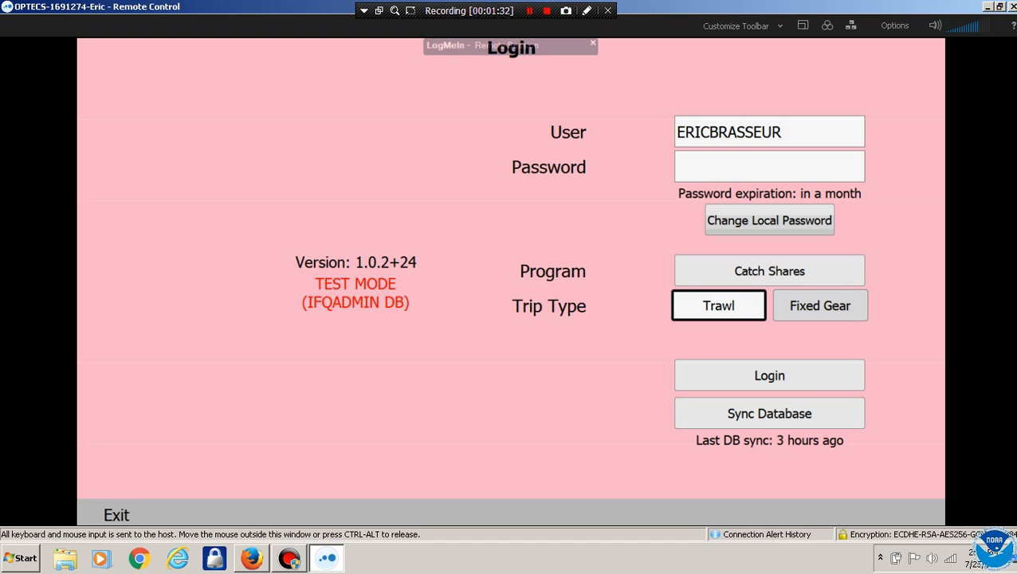
# Quit the IFQADMIN test OPTECS and select observer.exe in the PRODUCTION build's observer folder
pyautogui.click(116, 515)
pyautogui.click(466, 314)
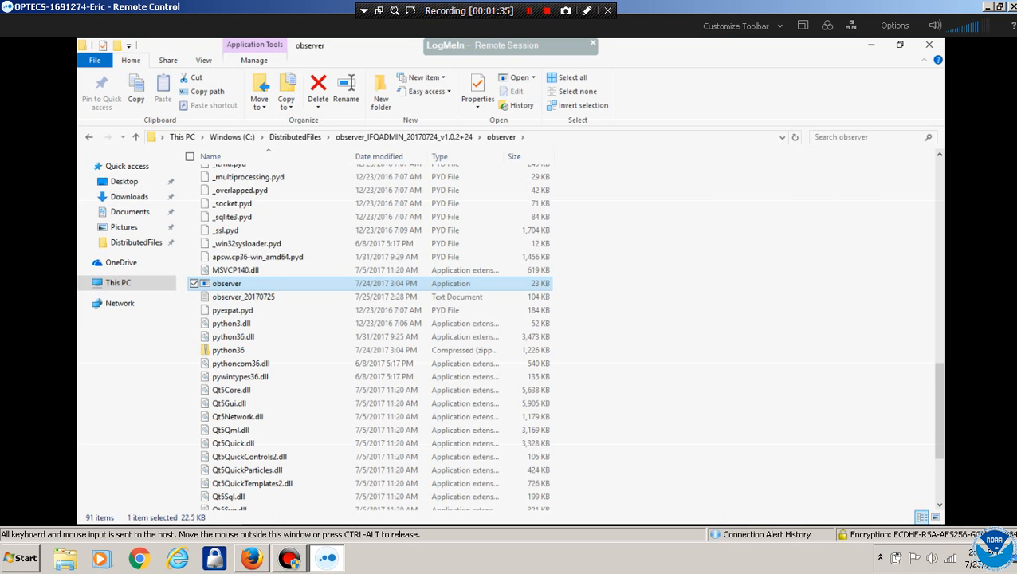
pyautogui.click(295, 136)
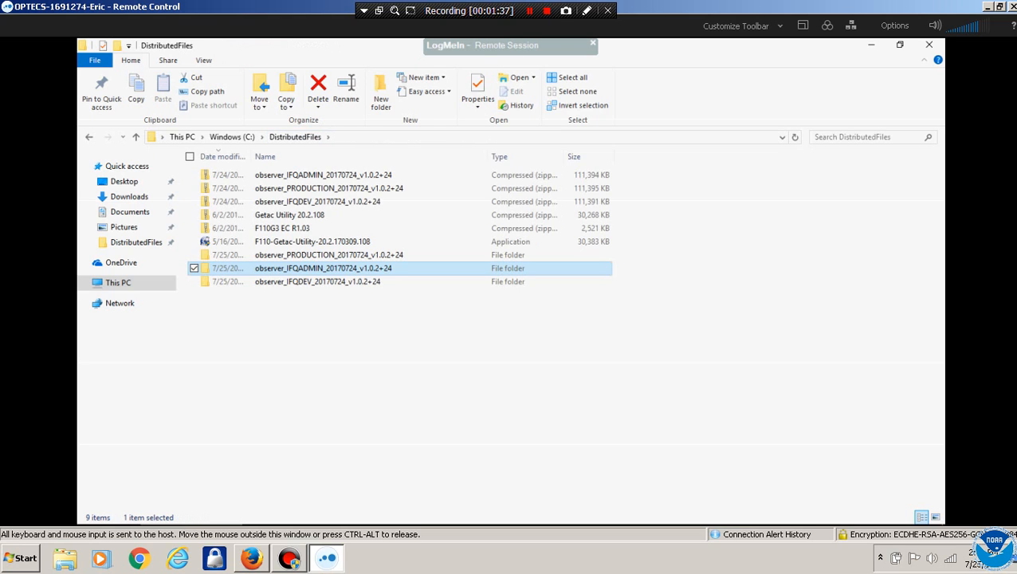
pyautogui.press('Up')
pyautogui.press('Return')
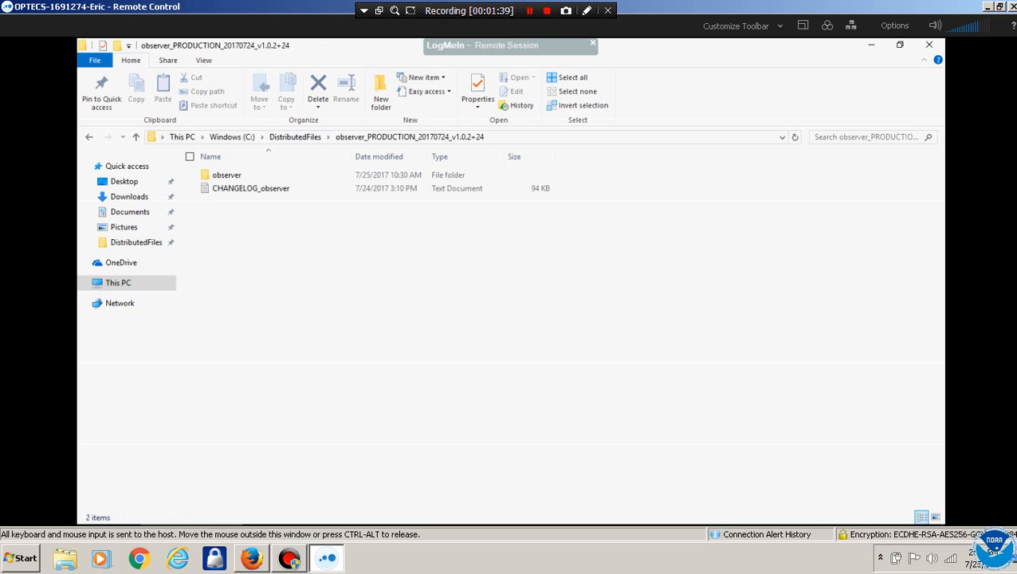
pyautogui.press('Down')
pyautogui.press('Return')
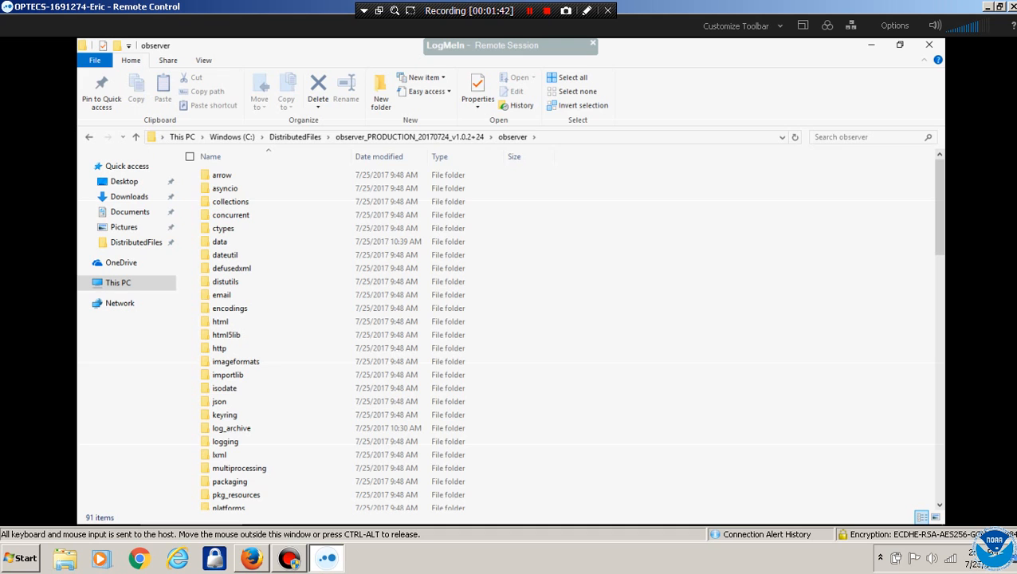
pyautogui.scroll(-15, 511, 334)
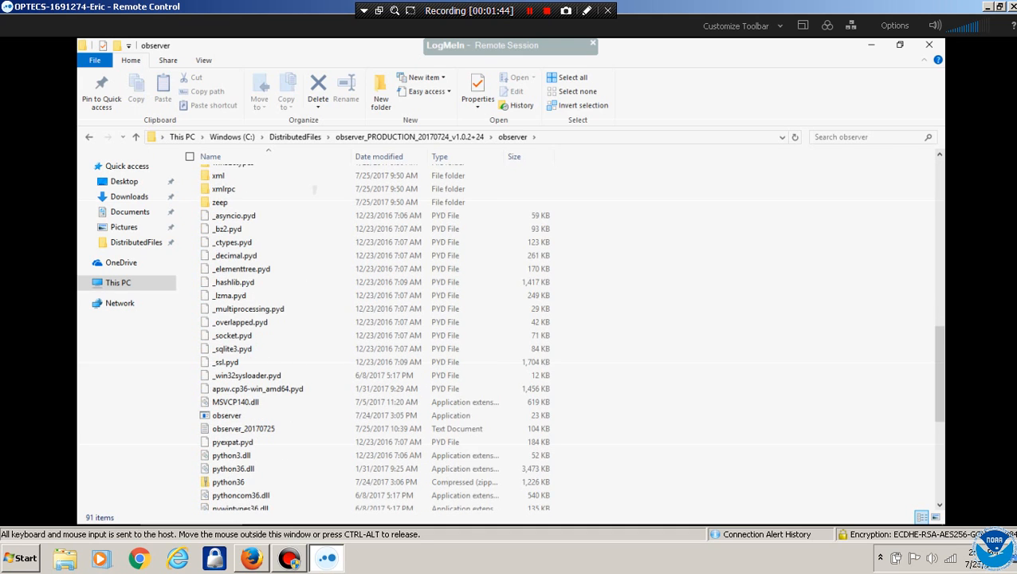
pyautogui.click(228, 414)
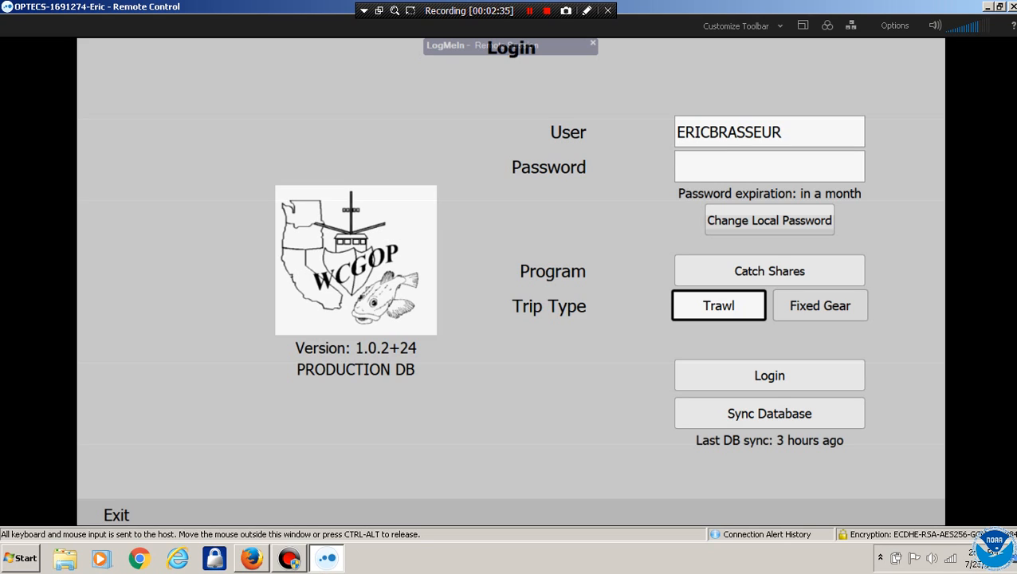
# Start editing the user name, then cancel and keep the original name
pyautogui.click(770, 132)
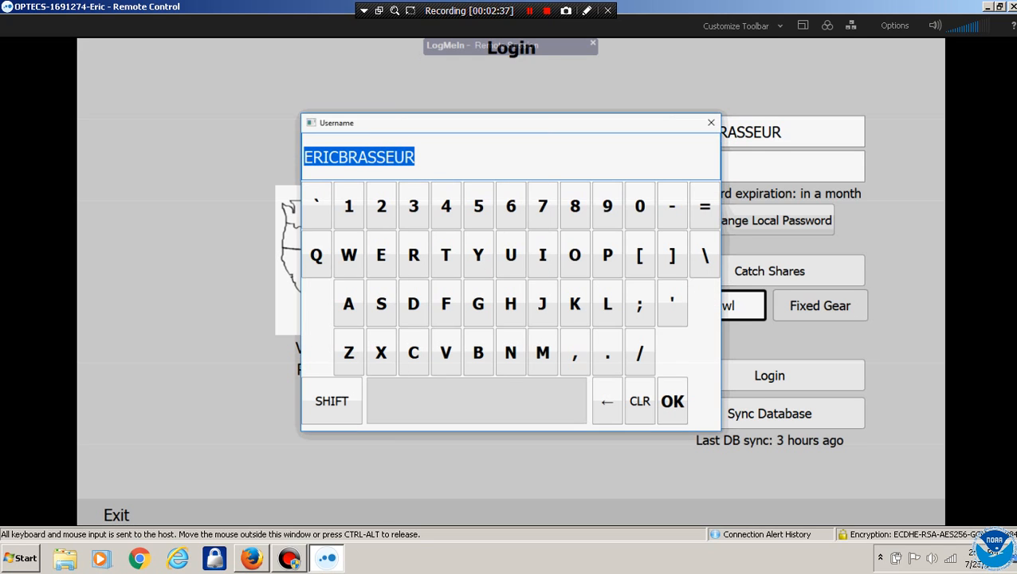
pyautogui.click(640, 401)
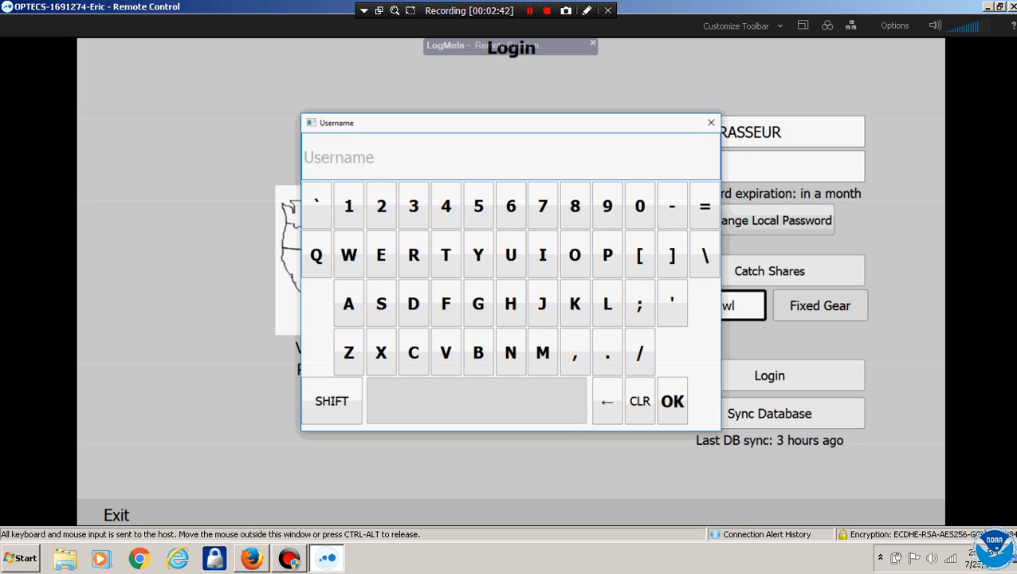
pyautogui.click(711, 122)
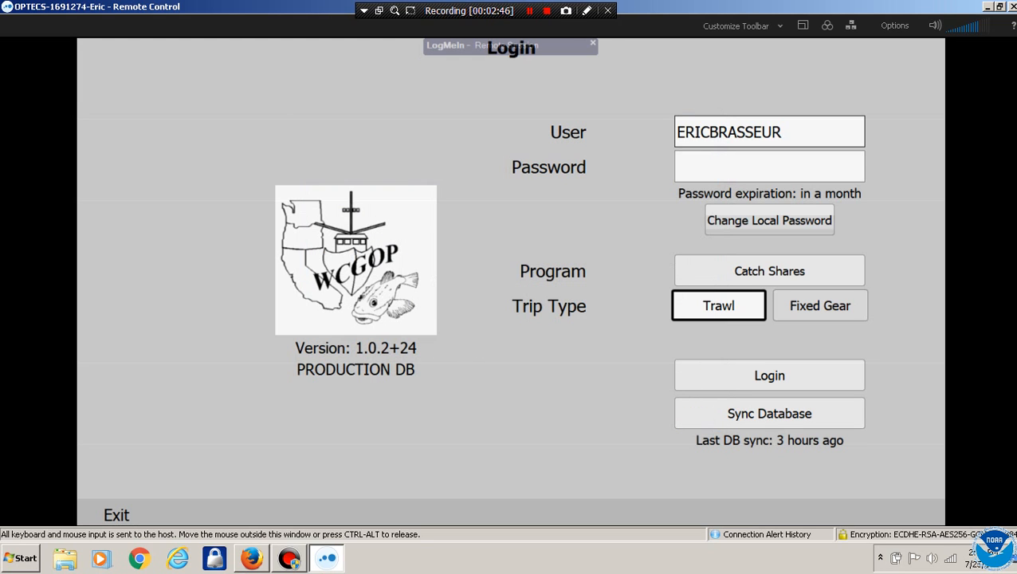
# Pull the latest database updates with Perform Sync and close the sync results
pyautogui.click(769, 413)
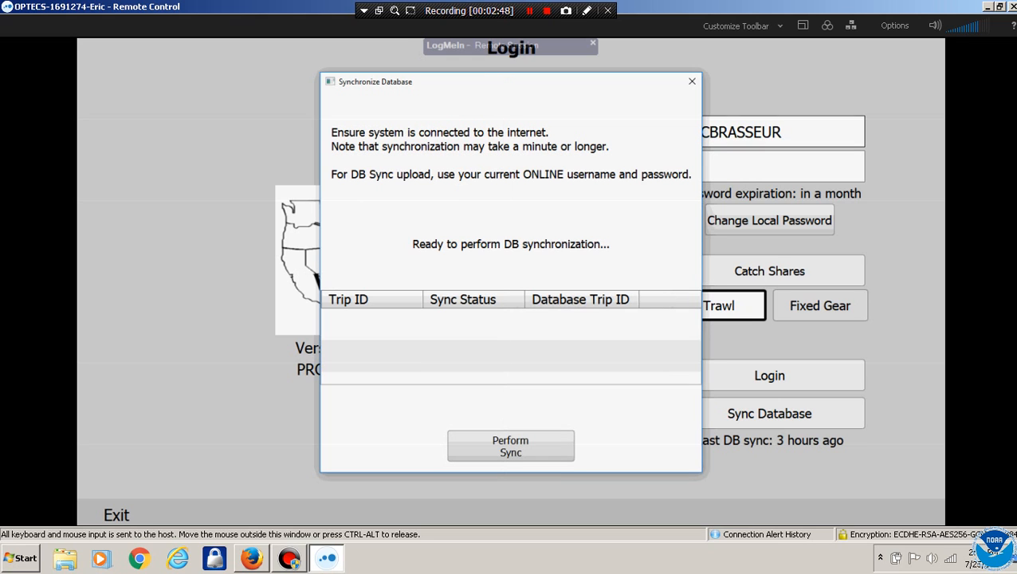
pyautogui.click(511, 446)
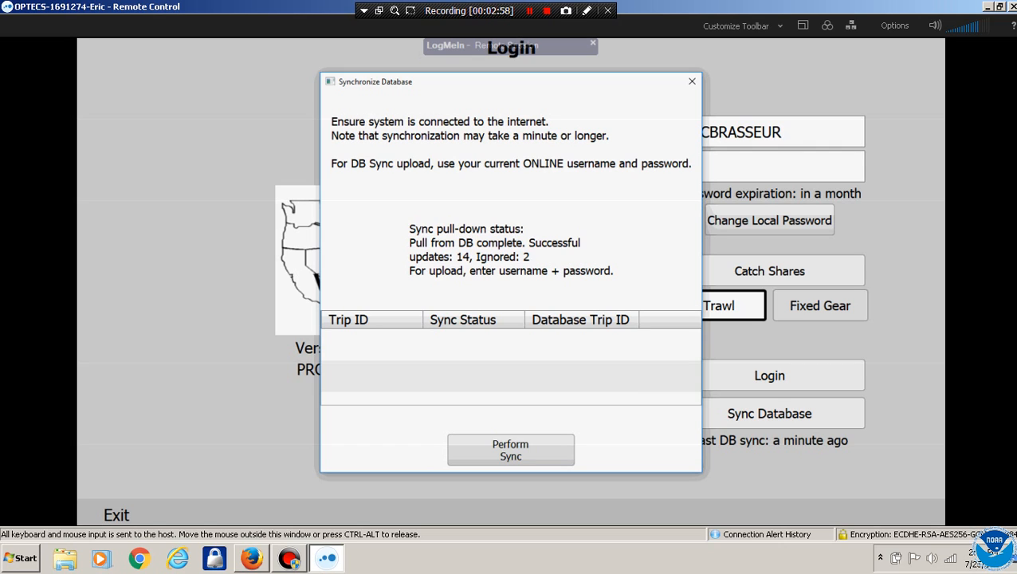
pyautogui.click(692, 82)
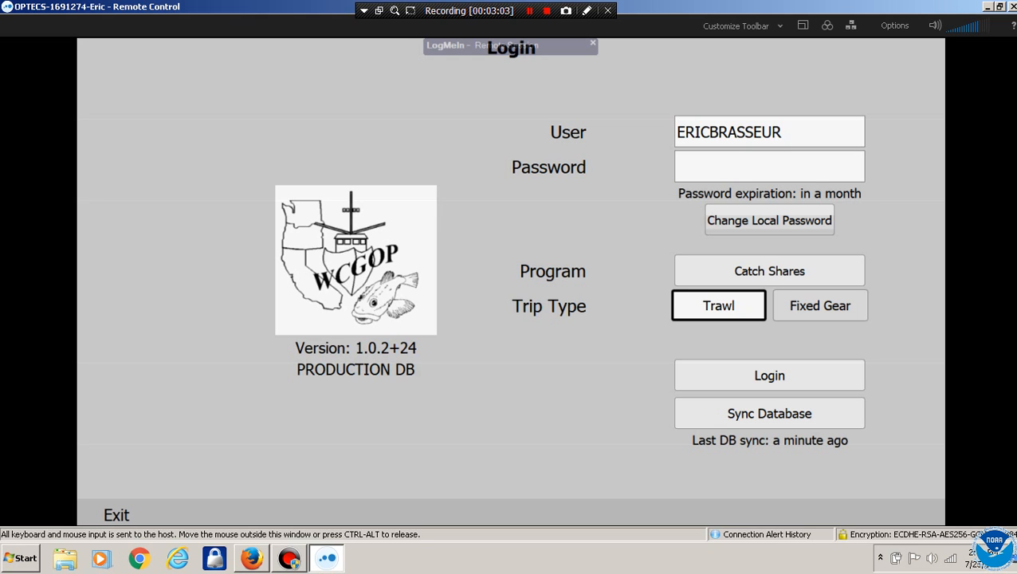
# Insert a space between first and last name in the user name; leave the program unchanged
pyautogui.click(769, 132)
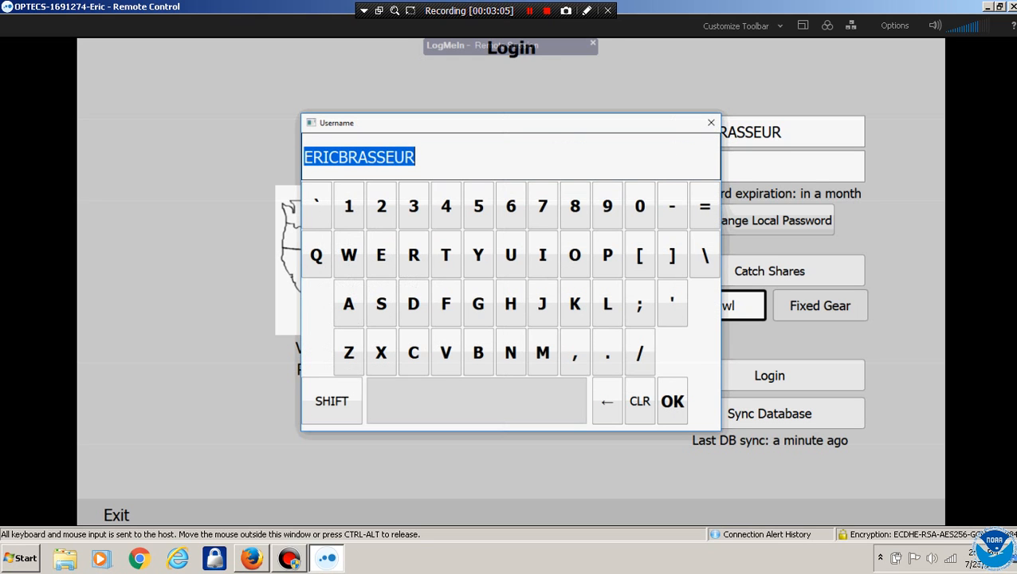
pyautogui.click(339, 157)
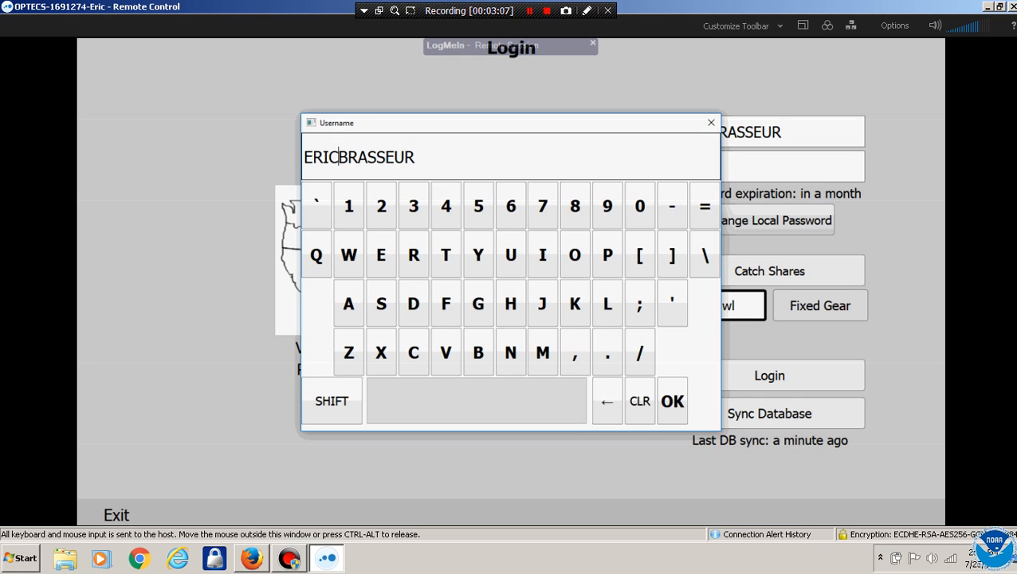
pyautogui.click(672, 401)
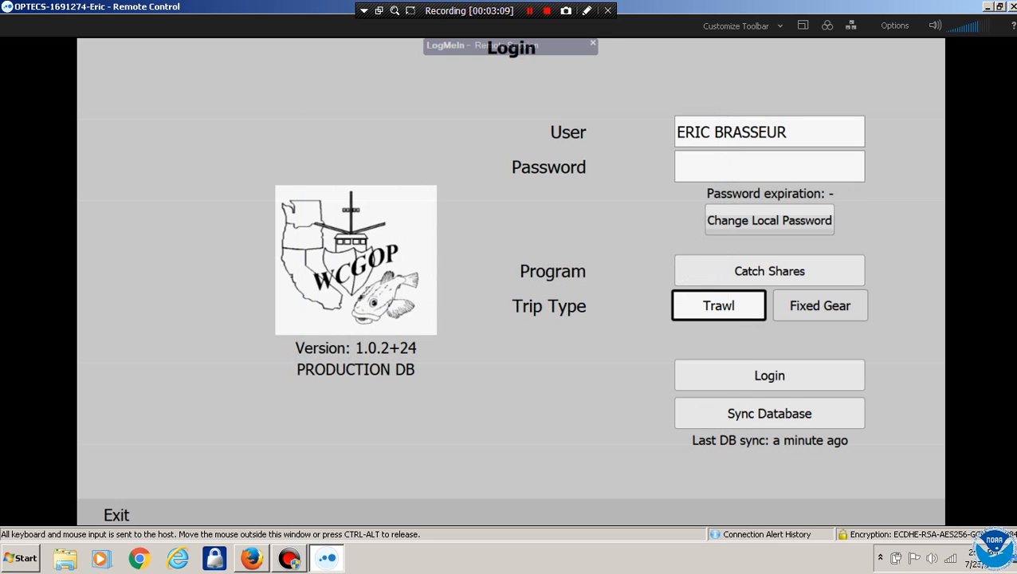
pyautogui.click(769, 271)
pyautogui.click(627, 226)
# Remove that space again and restore the user name's final R
pyautogui.click(770, 132)
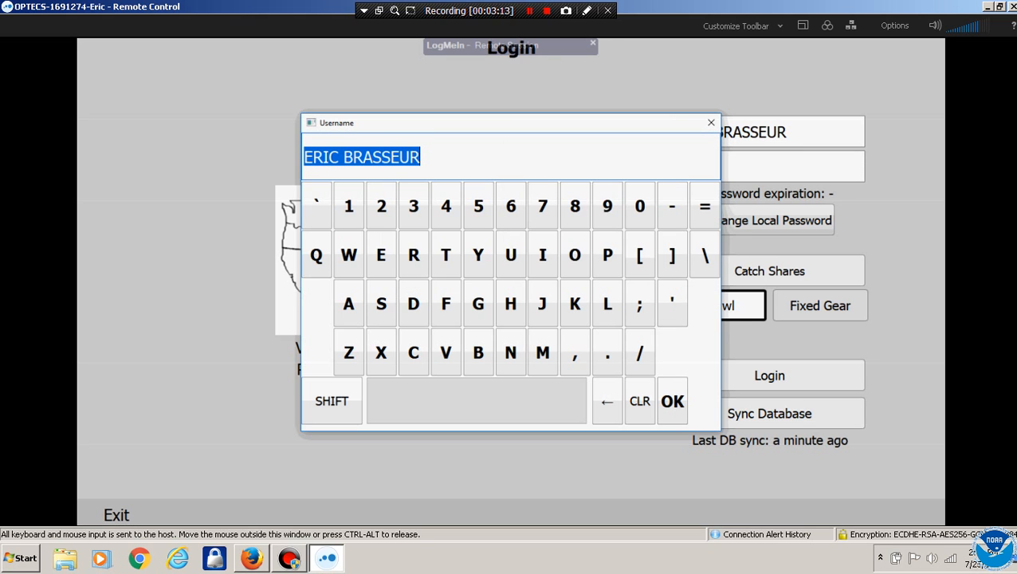
pyautogui.click(353, 157)
pyautogui.moveTo(339, 157); pyautogui.dragTo(343, 157)
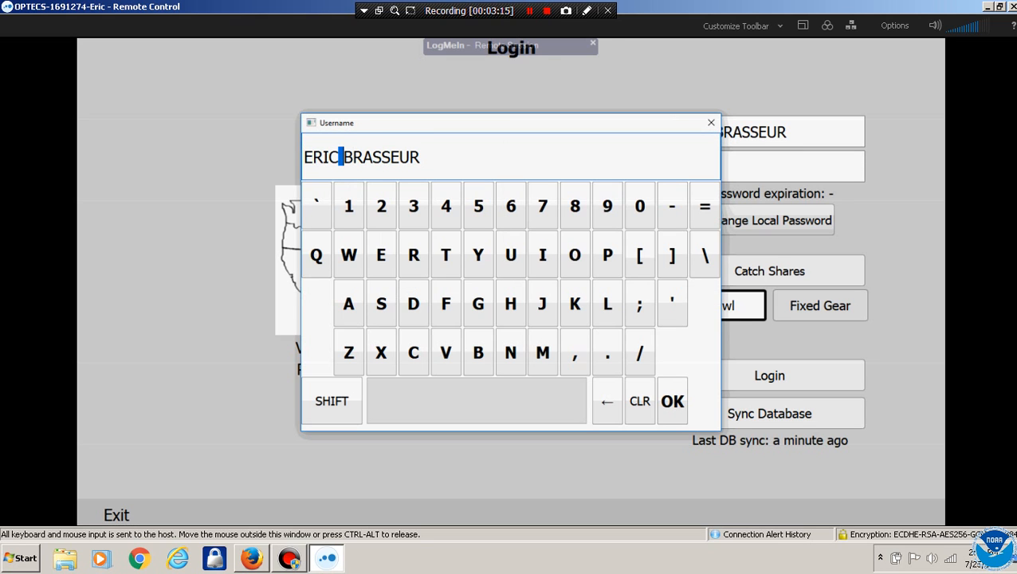
pyautogui.click(607, 401)
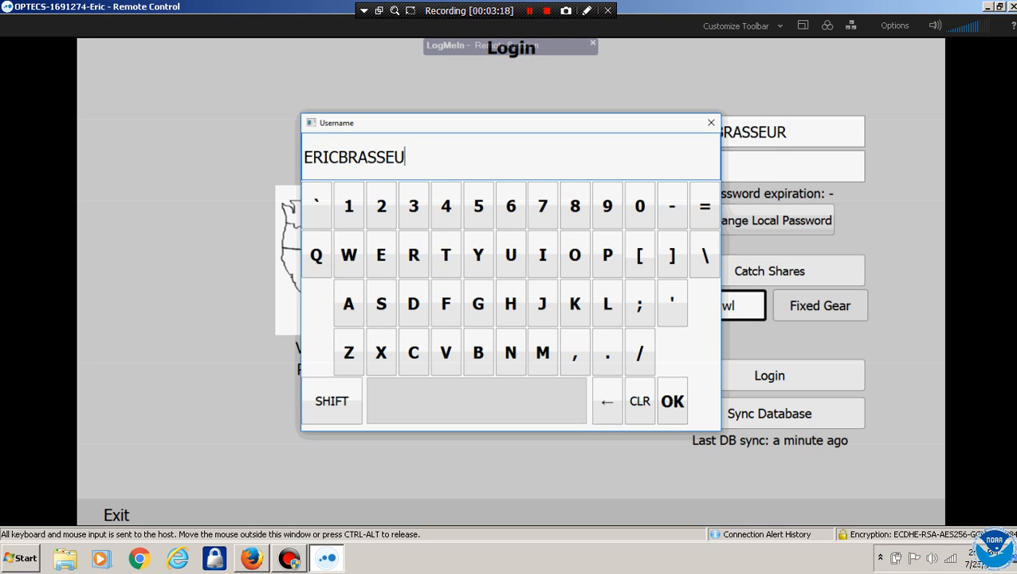
pyautogui.click(413, 255)
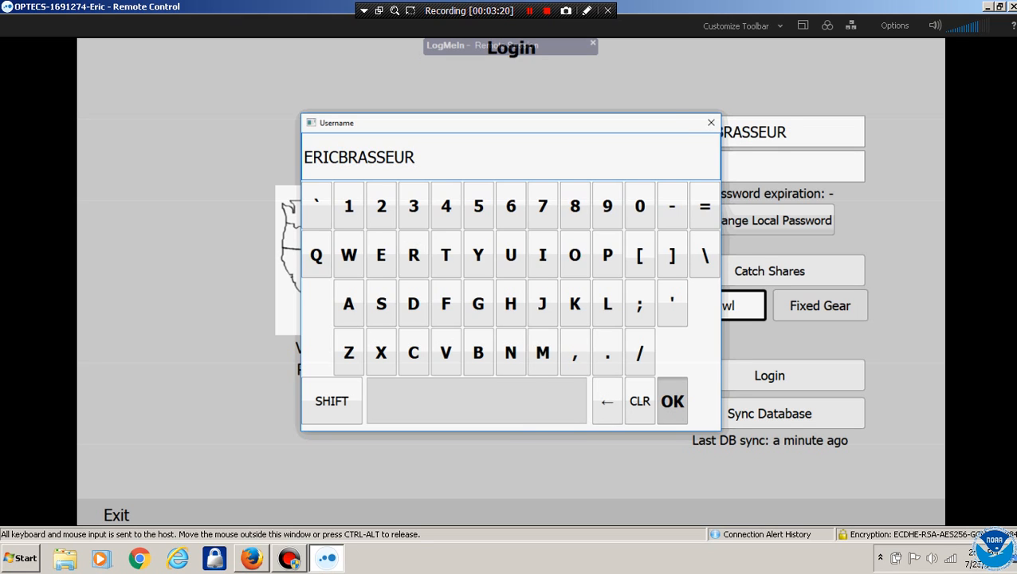
pyautogui.click(672, 401)
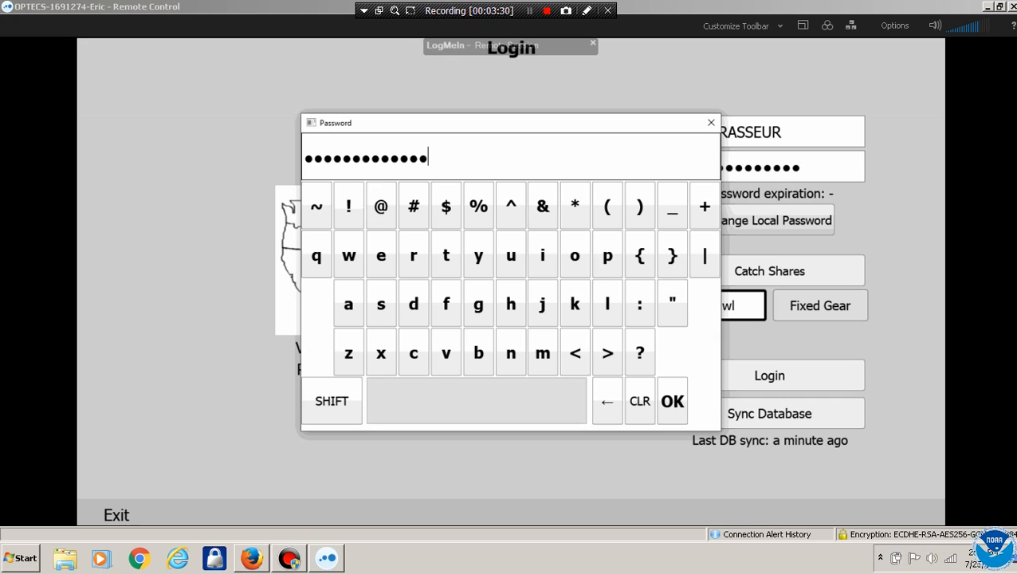
# Submit the entered password and bring up the Select Program choice
pyautogui.click(672, 401)
pyautogui.click(672, 401)
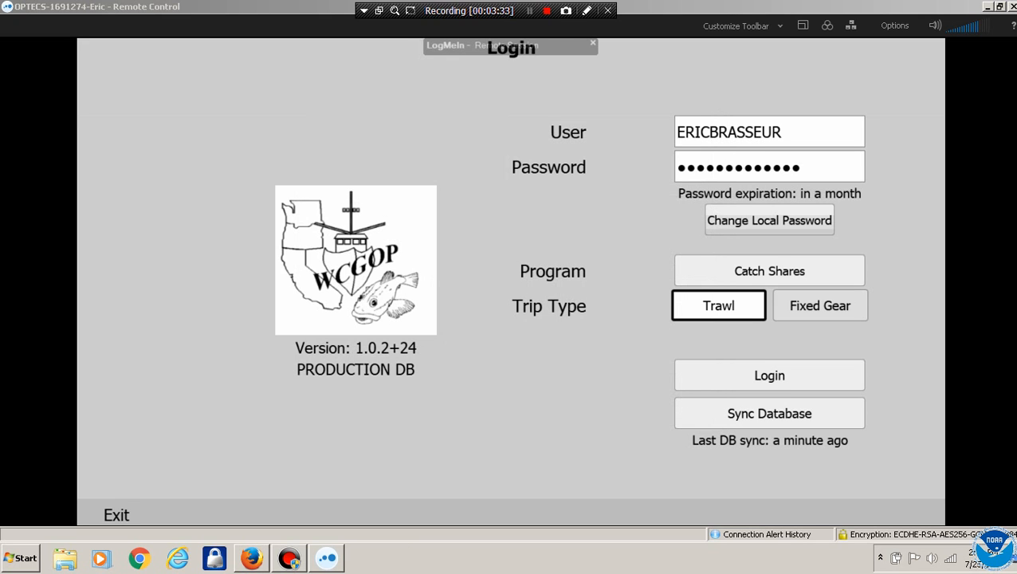
pyautogui.click(770, 271)
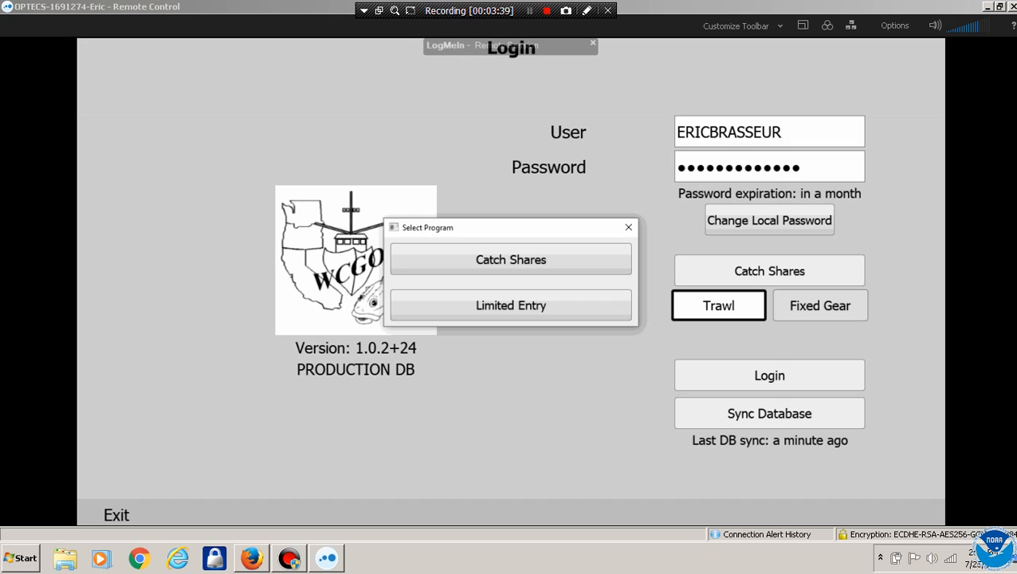
# Choose Limited Entry, leave the trip type on Trawl, and log in to the Home menu
pyautogui.click(511, 306)
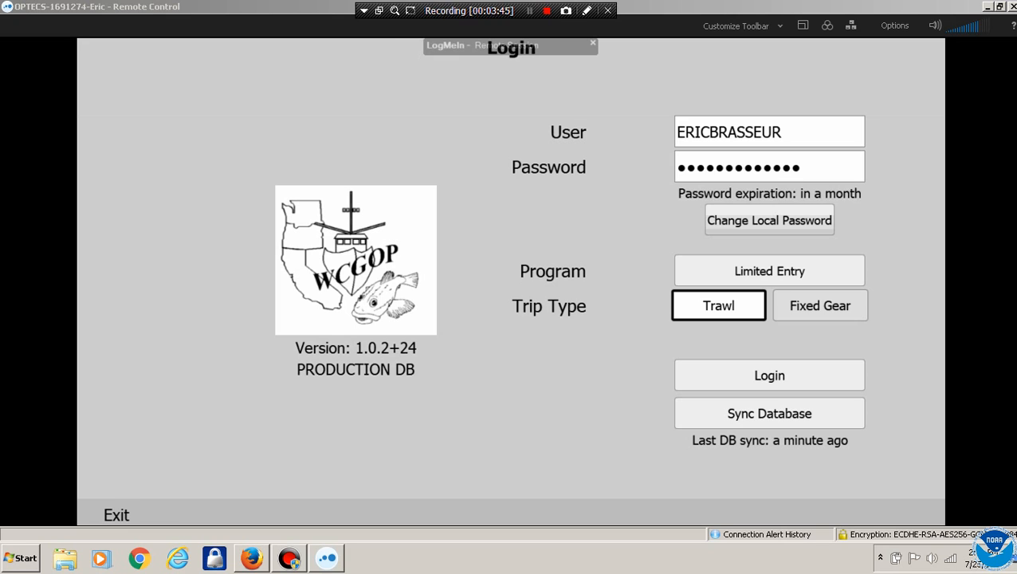
pyautogui.click(820, 306)
pyautogui.click(719, 306)
pyautogui.click(769, 376)
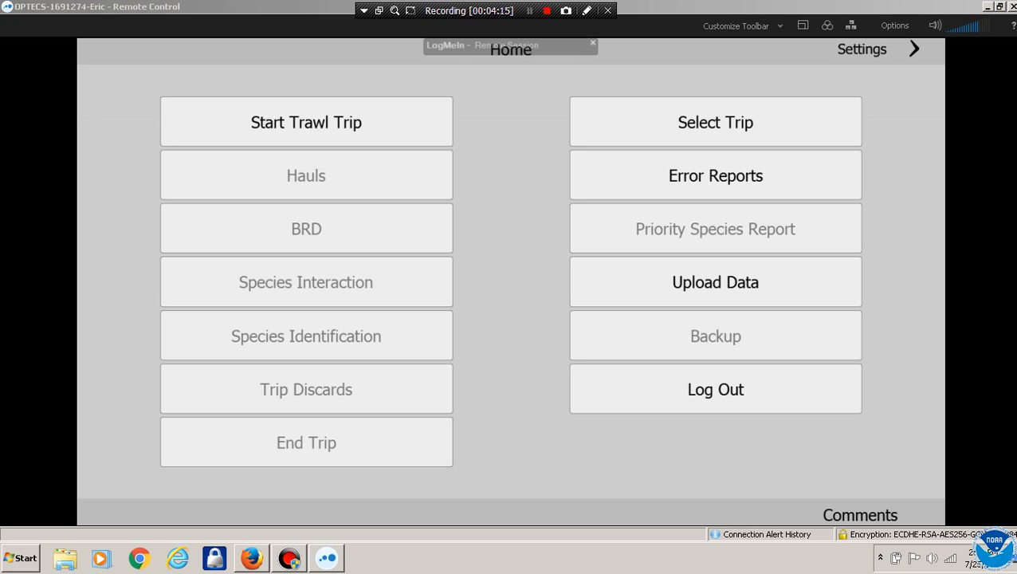
# Start a new trawl trip with vessel EXPRESSO, found by searching 'EX'
pyautogui.click(306, 122)
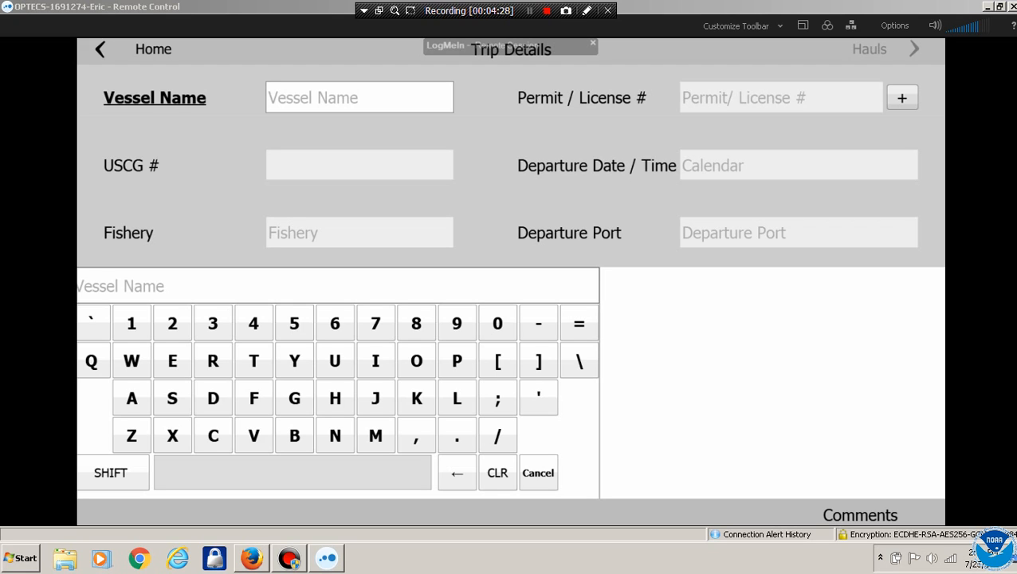
pyautogui.click(172, 360)
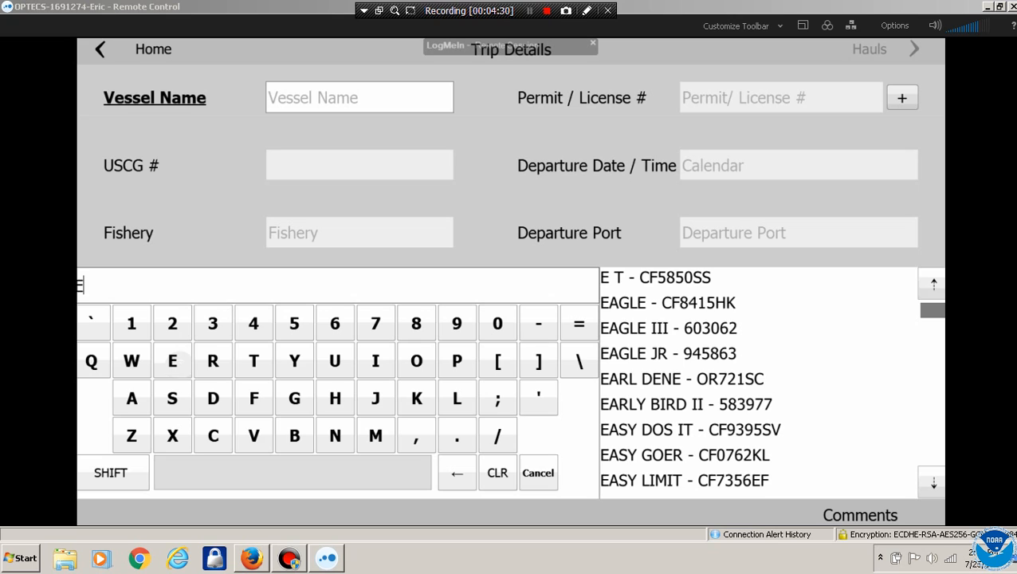
pyautogui.click(172, 435)
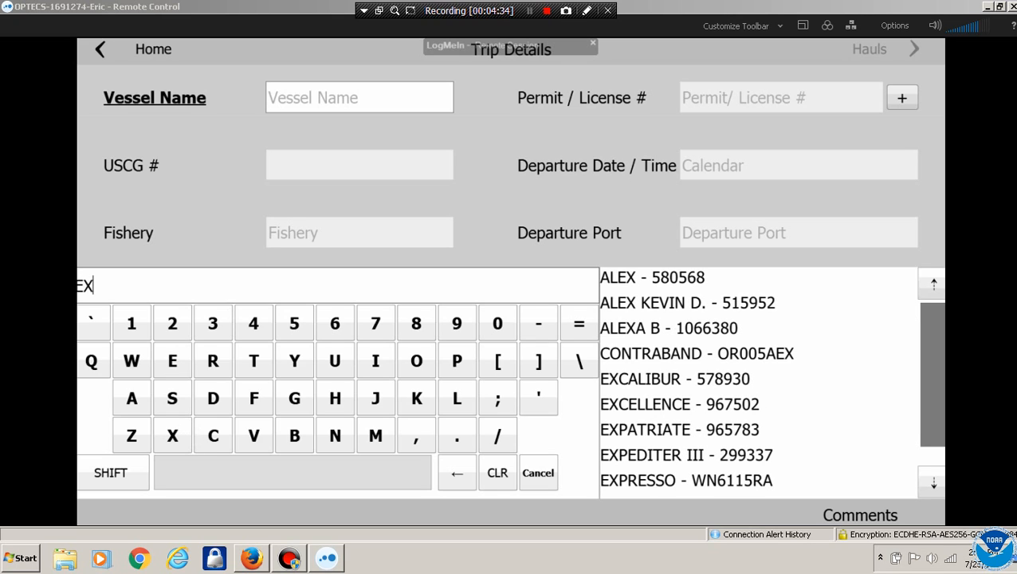
pyautogui.click(687, 480)
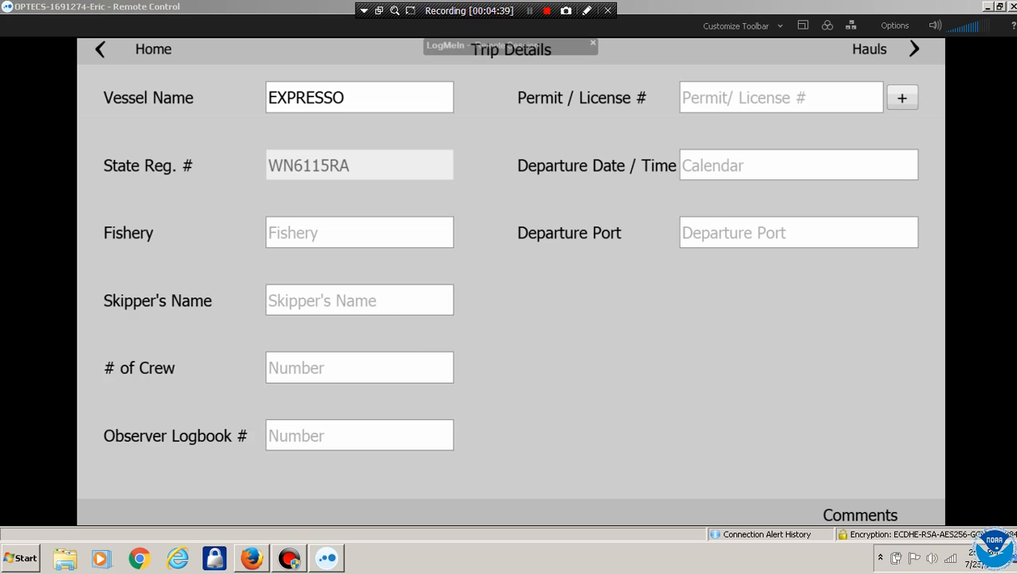
# Set the fishery to Limited Entry Trawl, pick the suggested skipper, and add a trip comment
pyautogui.click(360, 233)
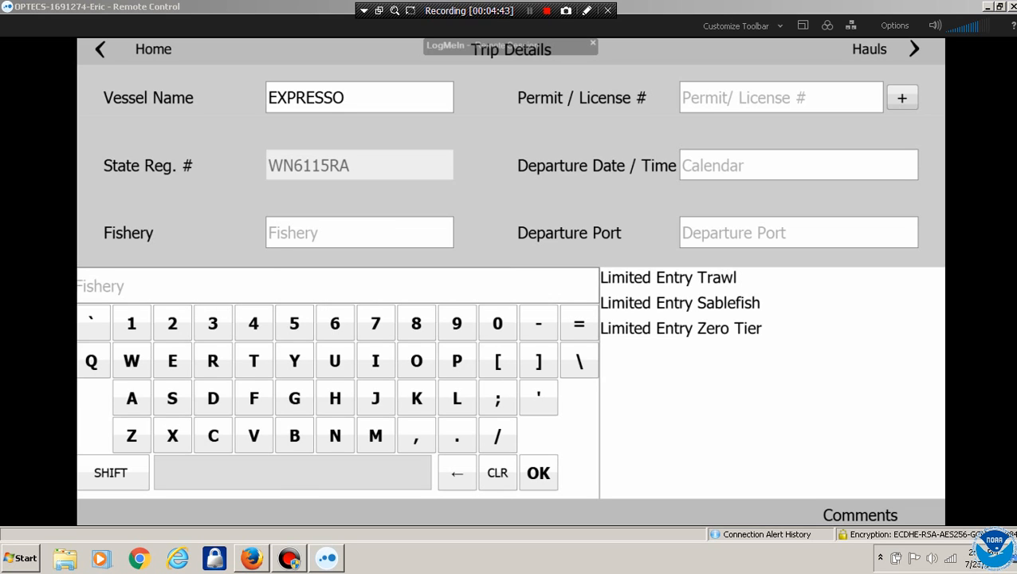
pyautogui.click(668, 277)
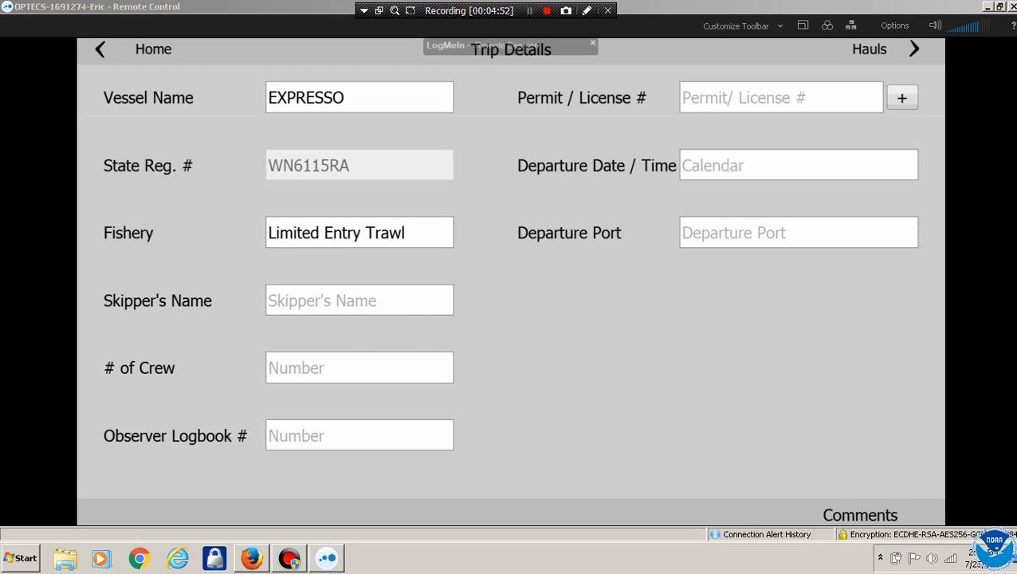
pyautogui.click(360, 301)
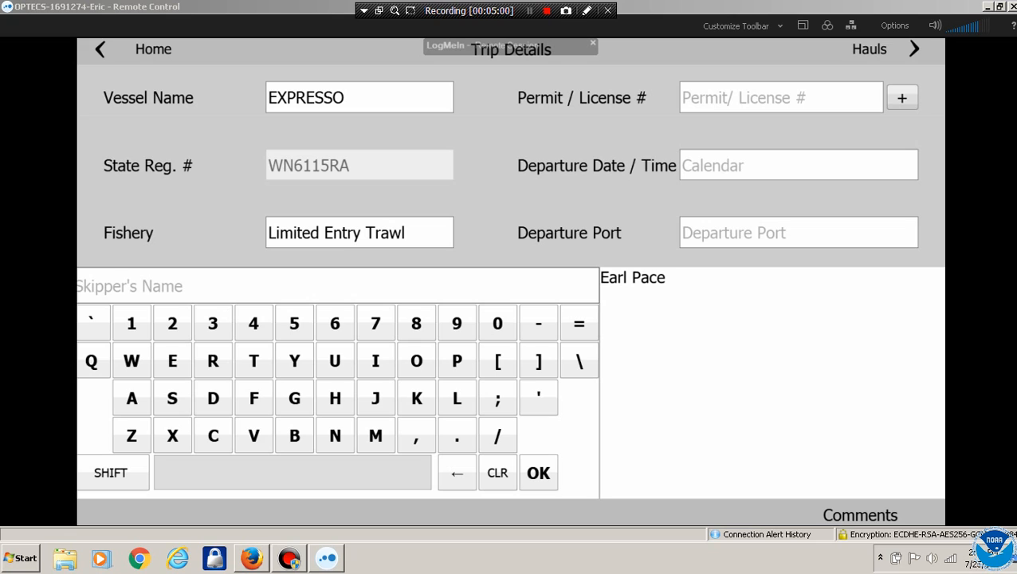
pyautogui.click(632, 277)
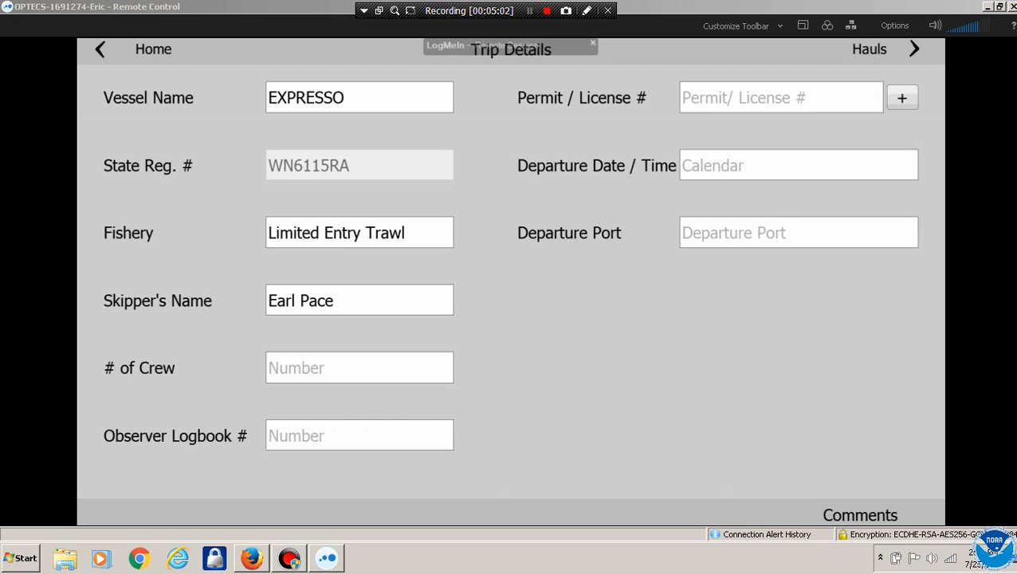
pyautogui.click(860, 516)
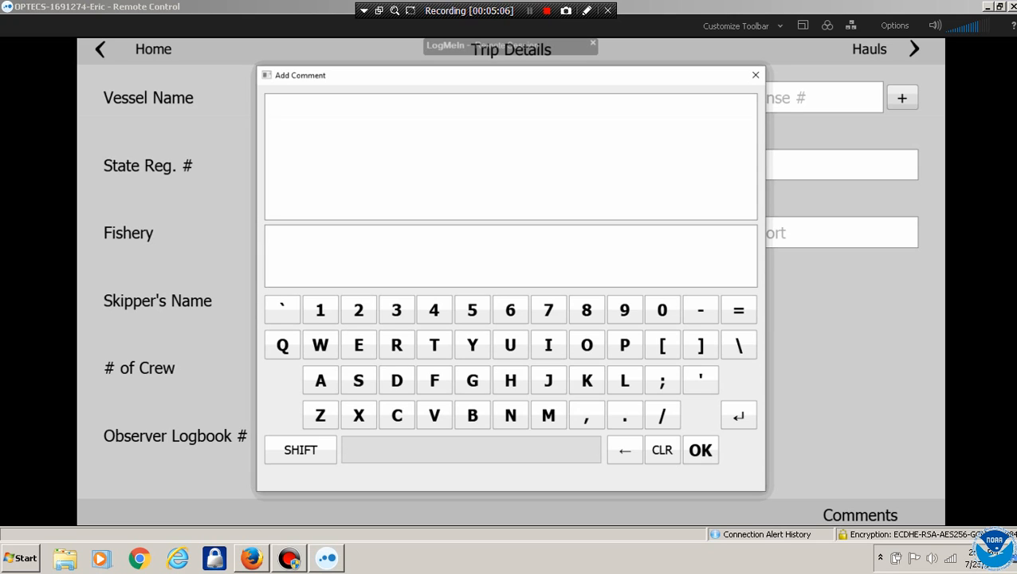
# Replace the mistyped text with a note that the actual skipper is not in the database, and save it
pyautogui.write('SKI')
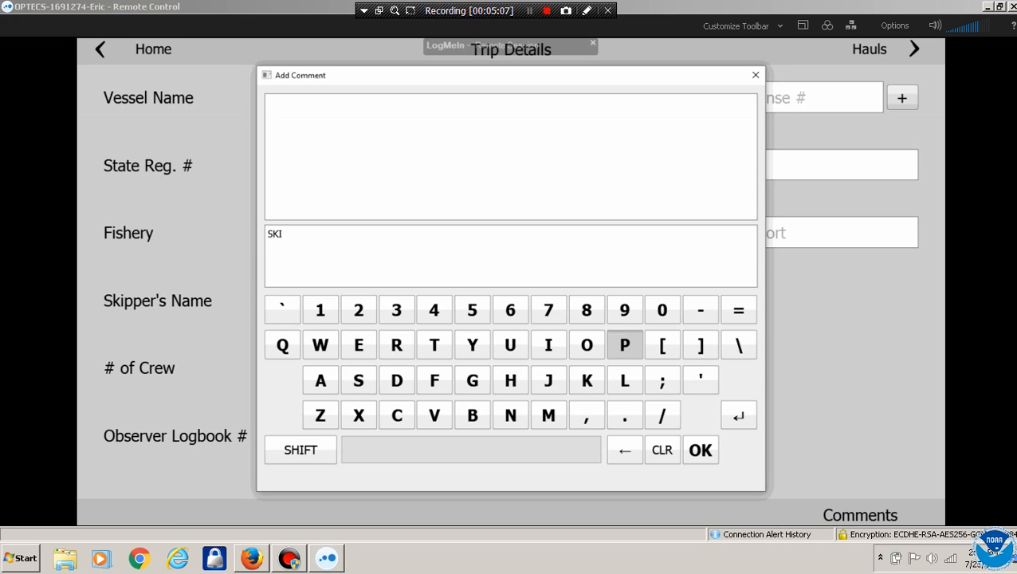
pyautogui.write('PPERI')
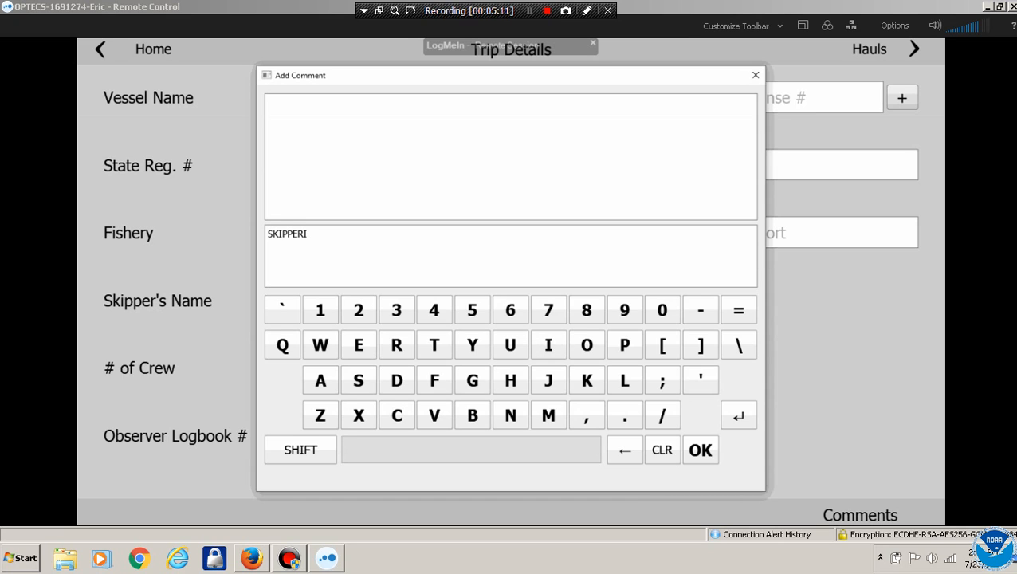
pyautogui.click(663, 449)
pyautogui.write('SKIPPER IS')
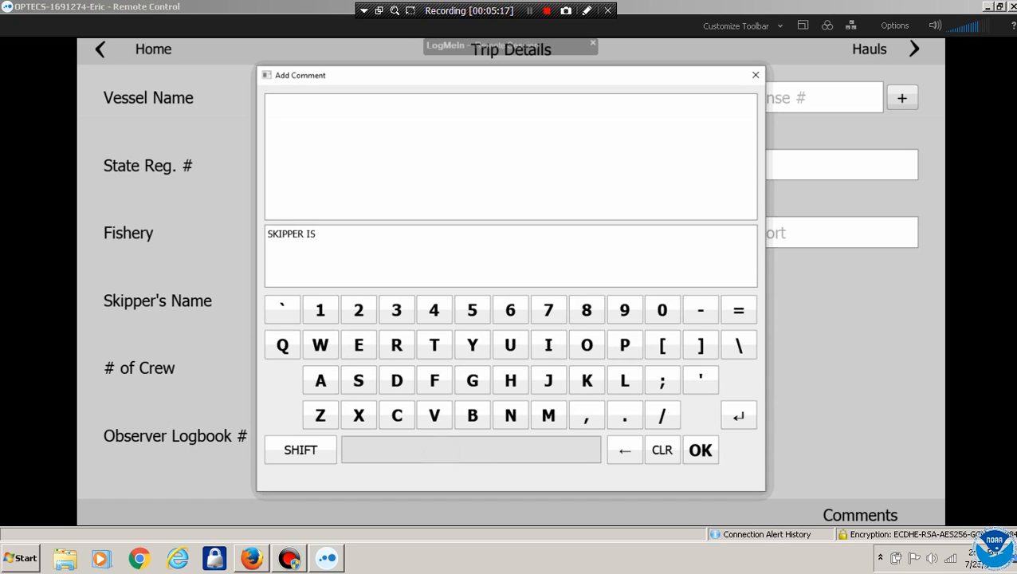
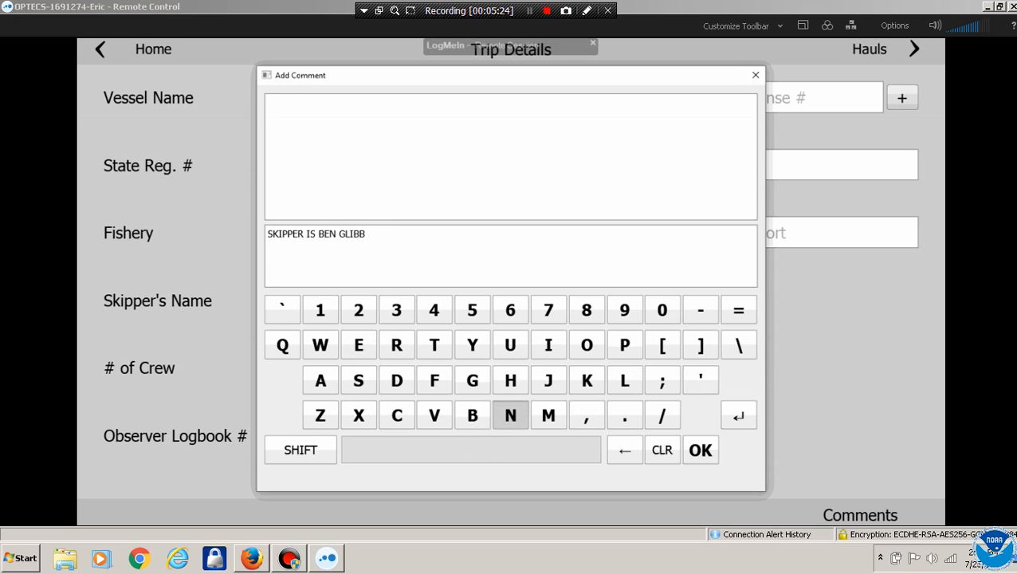
pyautogui.write(' NOT IN')
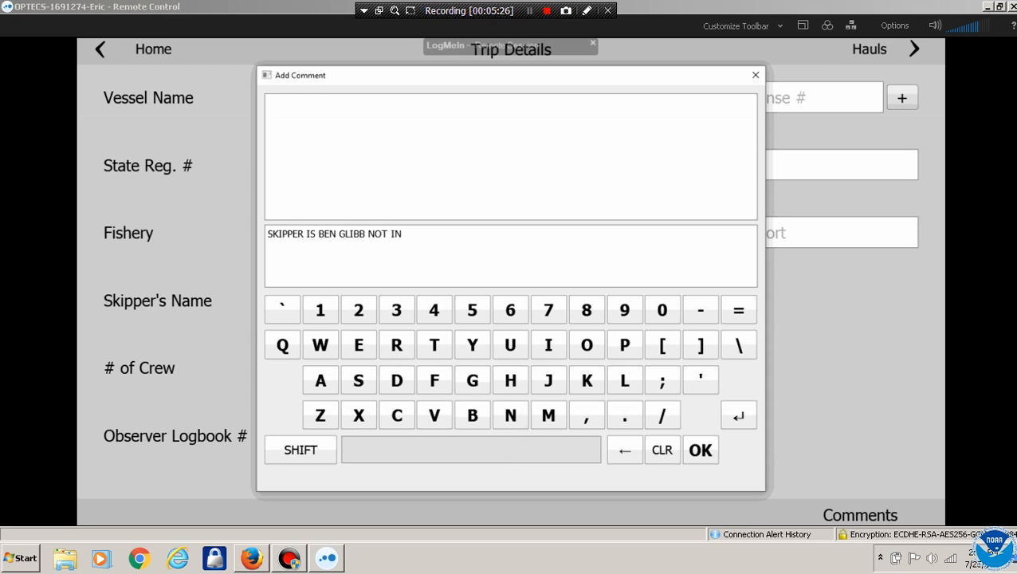
pyautogui.write(' DATAB')
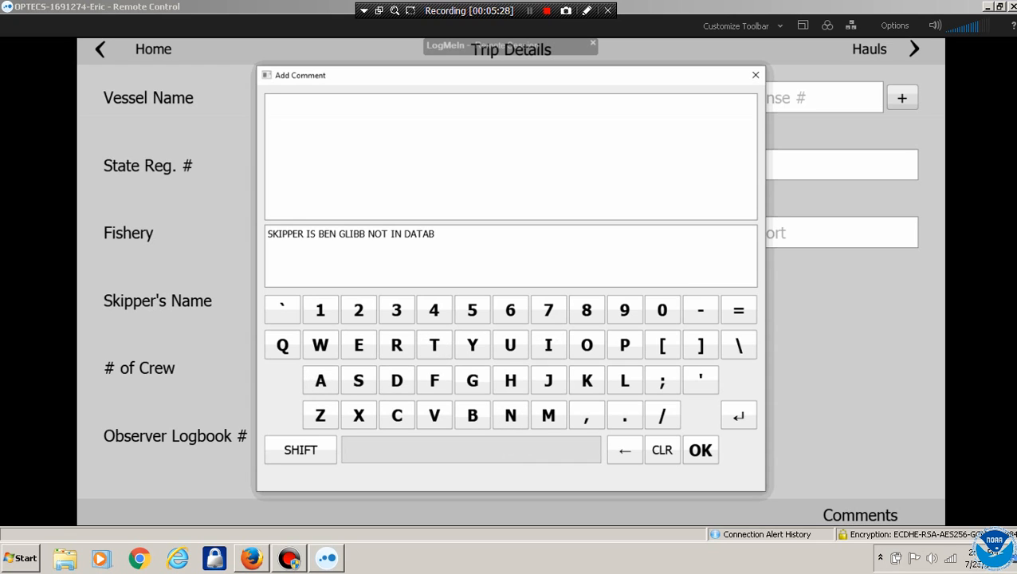
pyautogui.write('ASE')
pyautogui.click(701, 450)
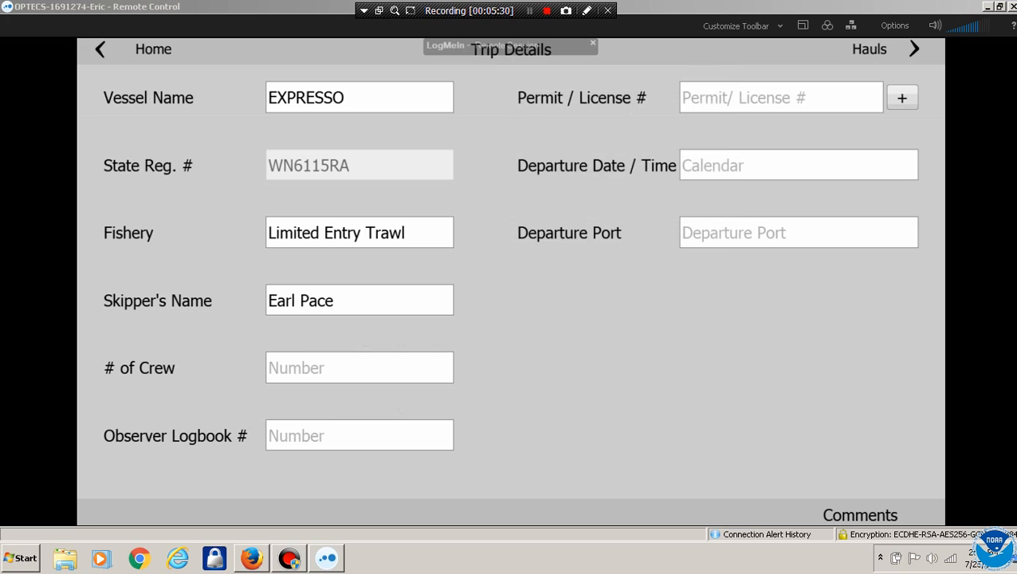
pyautogui.click(860, 516)
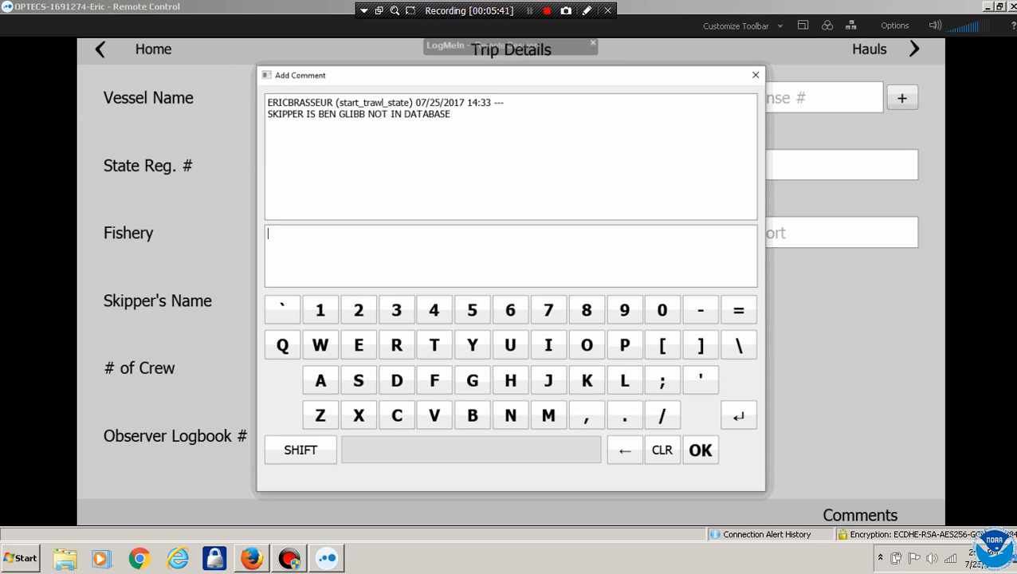
# Close comments and enter a crew count of 3 and observer logbook number 1236
pyautogui.click(756, 75)
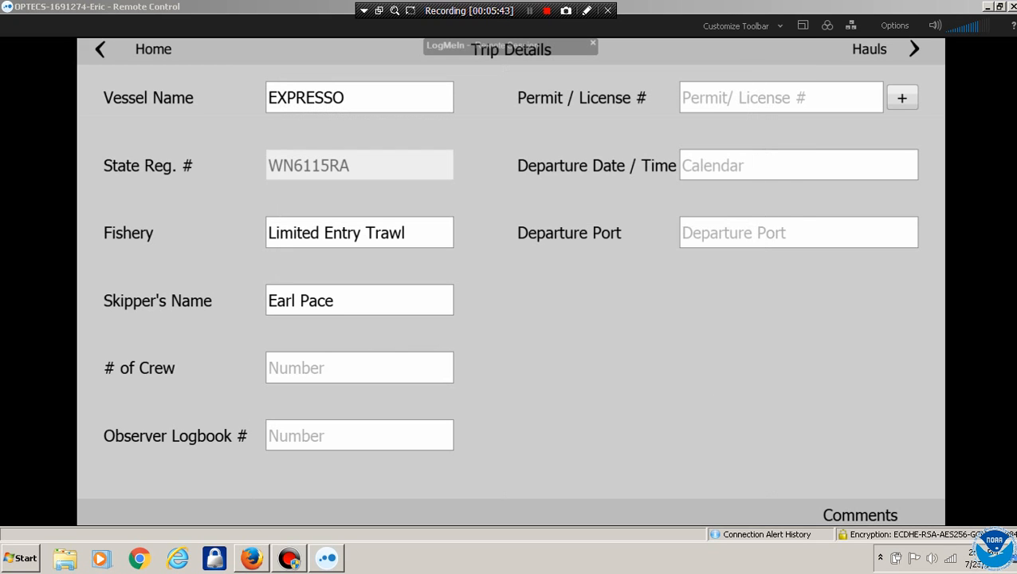
pyautogui.click(360, 368)
pyautogui.click(550, 338)
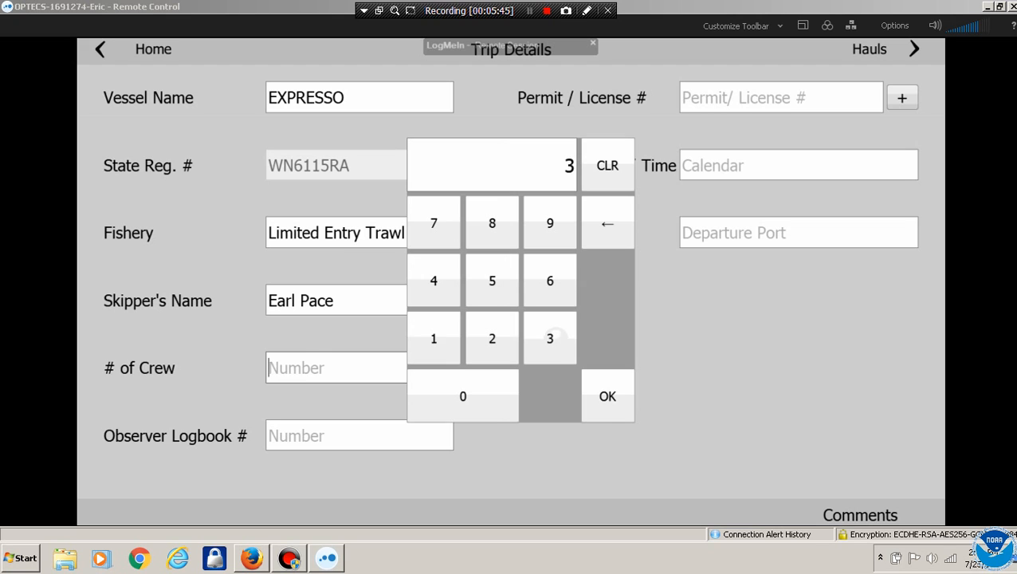
pyautogui.click(607, 396)
pyautogui.click(319, 435)
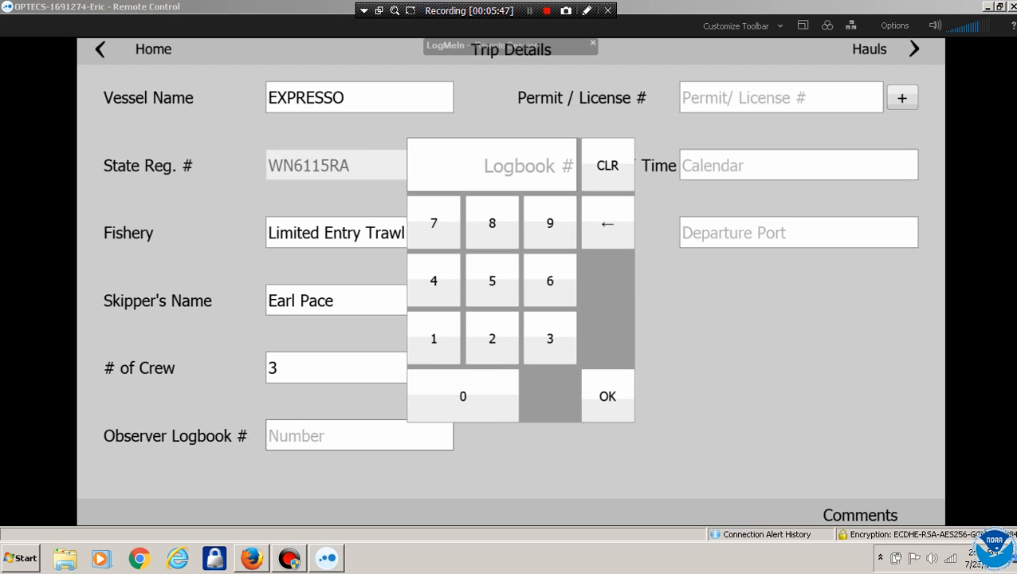
pyautogui.click(434, 338)
pyautogui.click(491, 338)
pyautogui.click(549, 338)
pyautogui.click(549, 281)
pyautogui.click(607, 396)
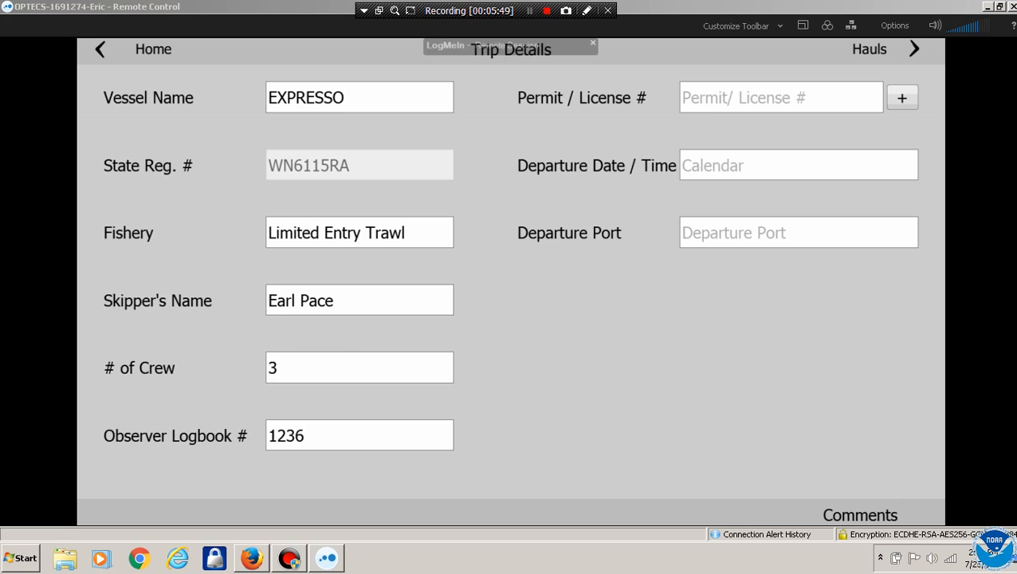
# Enter the vessel's permit number in Permit / License #
pyautogui.click(781, 97)
pyautogui.click(477, 397)
pyautogui.click(443, 397)
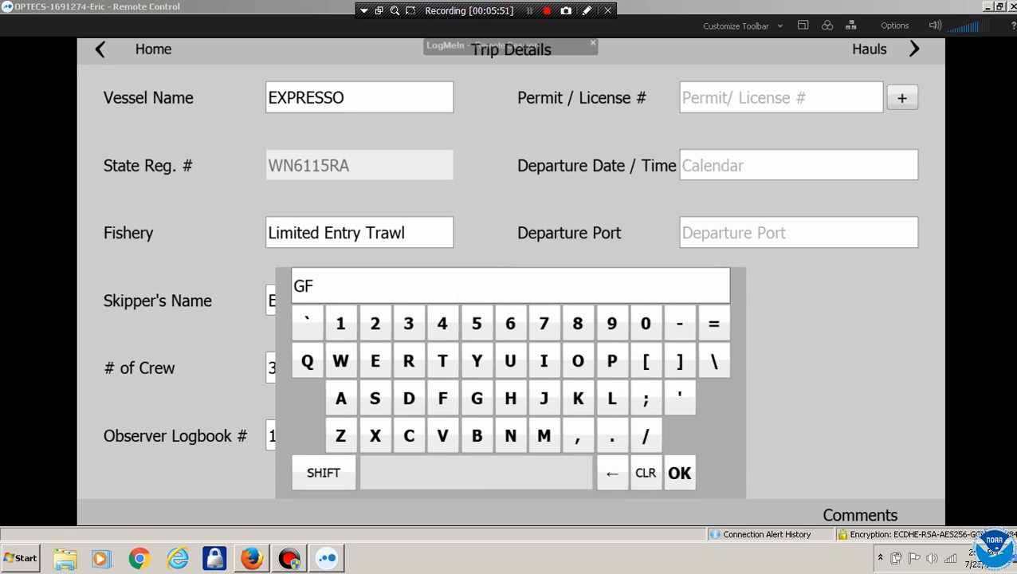
pyautogui.click(646, 323)
pyautogui.click(611, 323)
pyautogui.click(578, 323)
pyautogui.click(544, 323)
pyautogui.click(679, 472)
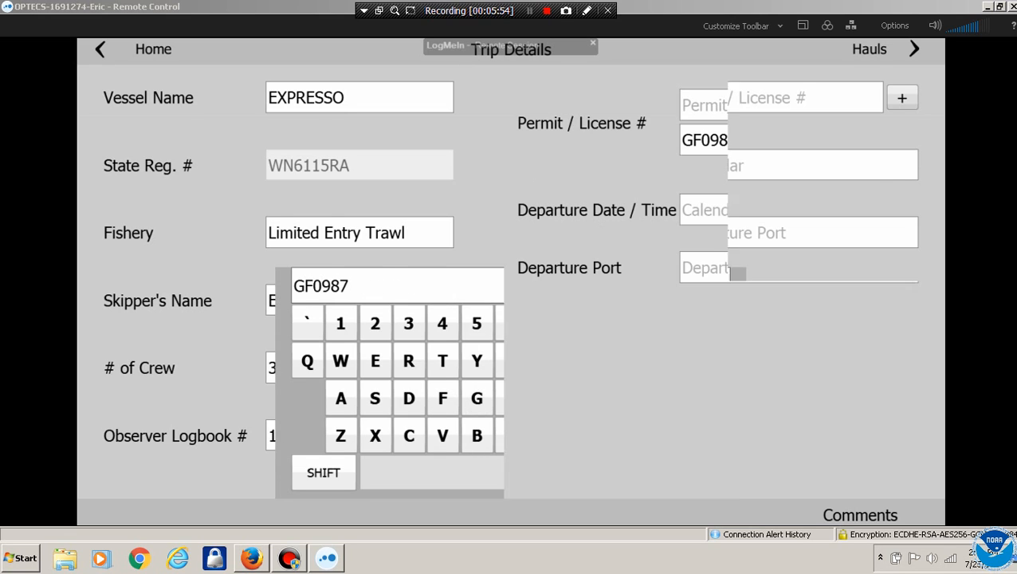
pyautogui.click(797, 210)
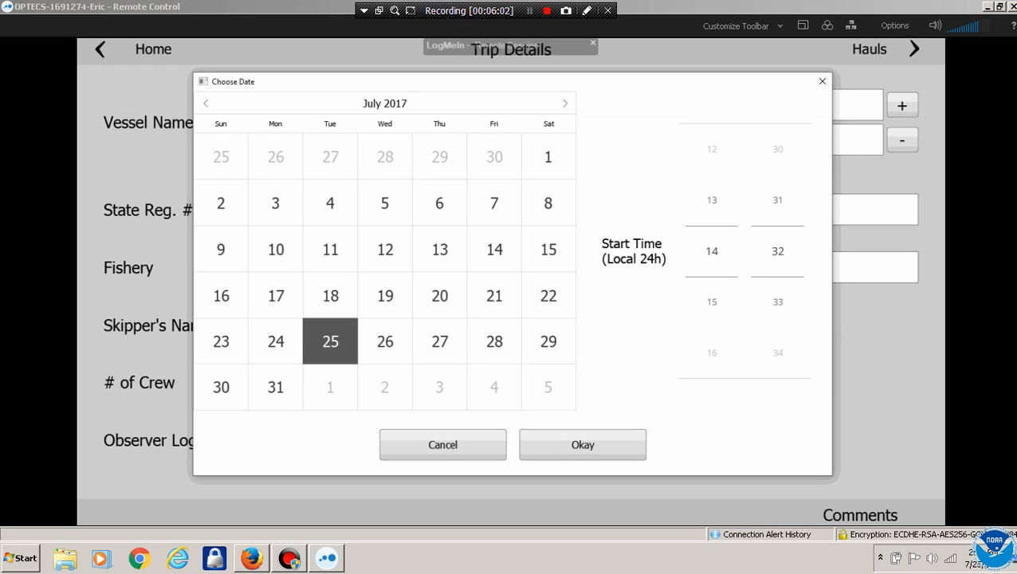
# Correct the departure to July 24, 2017 with the hour at 3 and minutes at 00
pyautogui.click(583, 445)
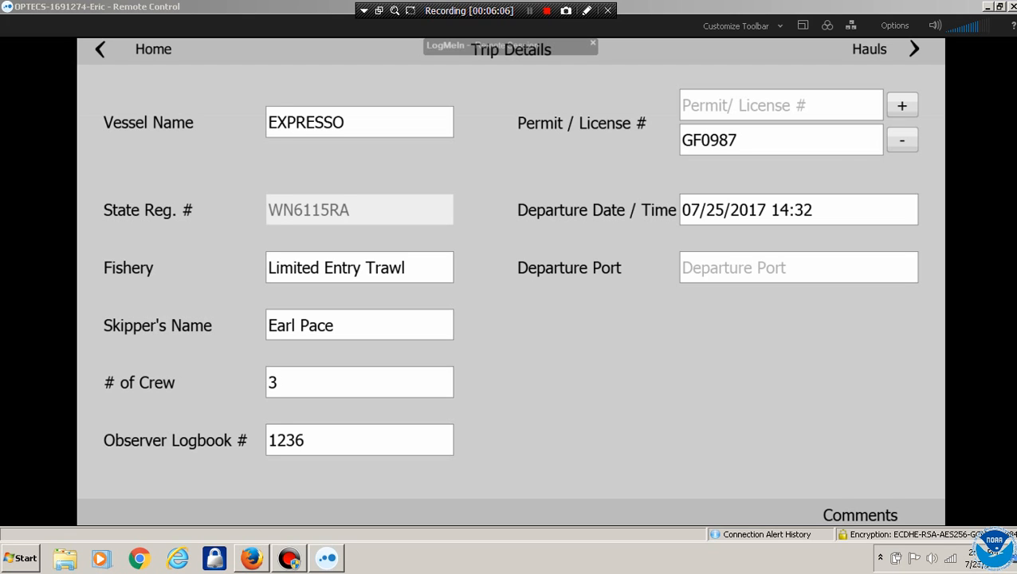
pyautogui.click(798, 210)
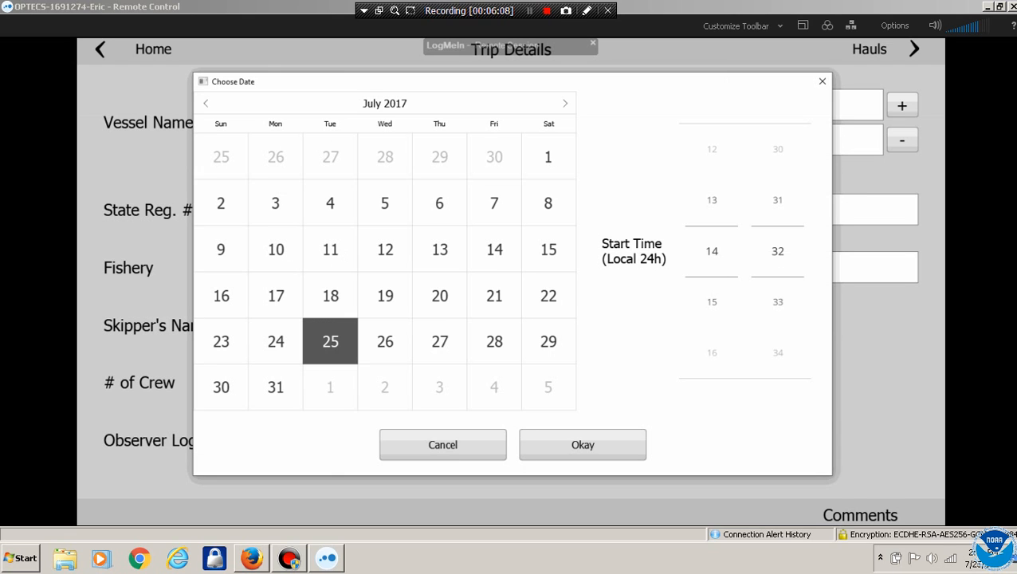
pyautogui.moveTo(712, 302); pyautogui.dragTo(712, 159)
pyautogui.moveTo(711, 199); pyautogui.dragTo(712, 319)
pyautogui.moveTo(713, 148); pyautogui.dragTo(718, 334)
pyautogui.moveTo(778, 310)
pyautogui.mouseDown()
pyautogui.moveTo(778, 180)
pyautogui.moveTo(778, 311)
pyautogui.mouseUp()
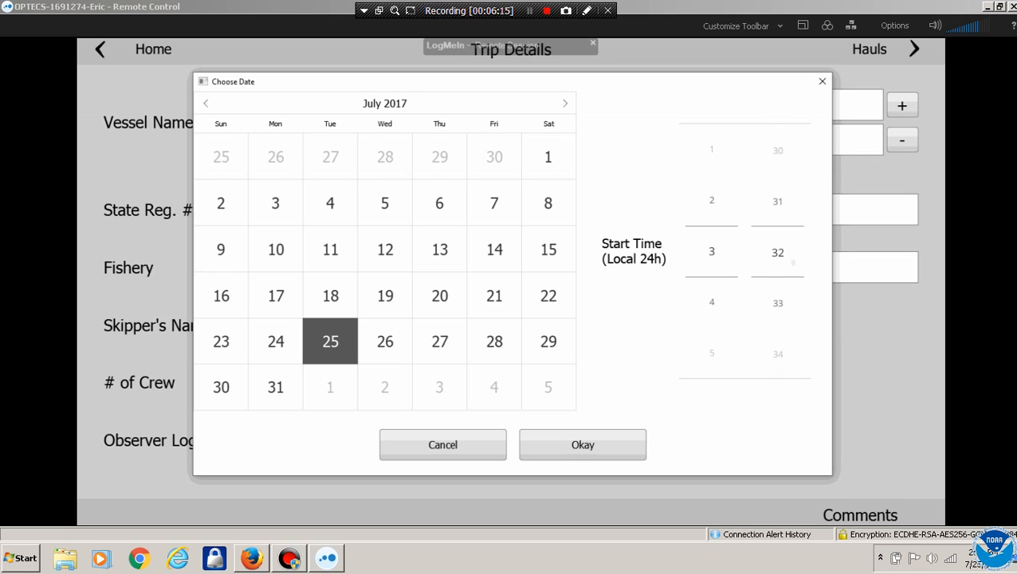
pyautogui.moveTo(778, 204); pyautogui.dragTo(791, 310)
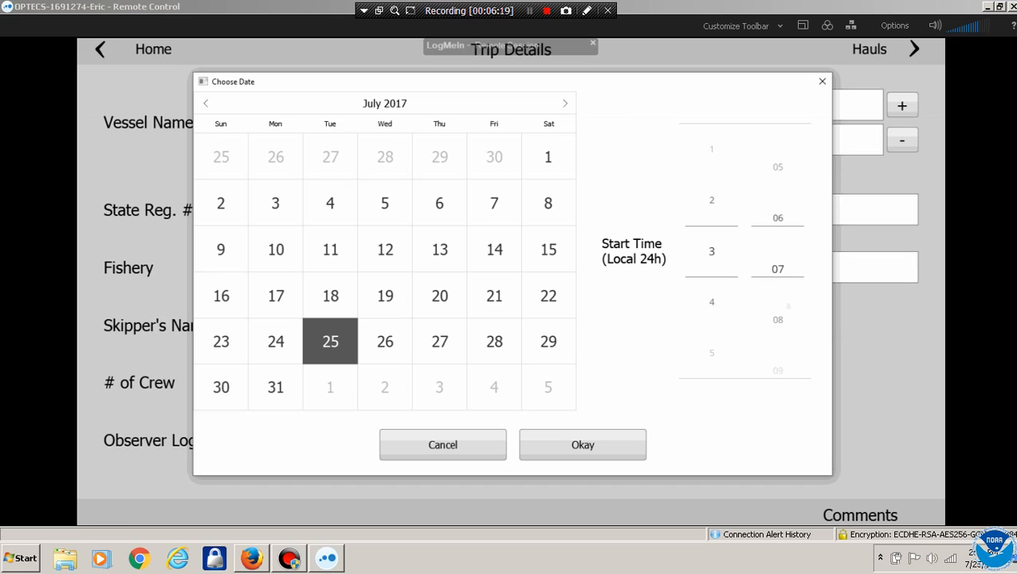
pyautogui.moveTo(780, 255); pyautogui.dragTo(788, 373)
pyautogui.moveTo(780, 263); pyautogui.dragTo(787, 330)
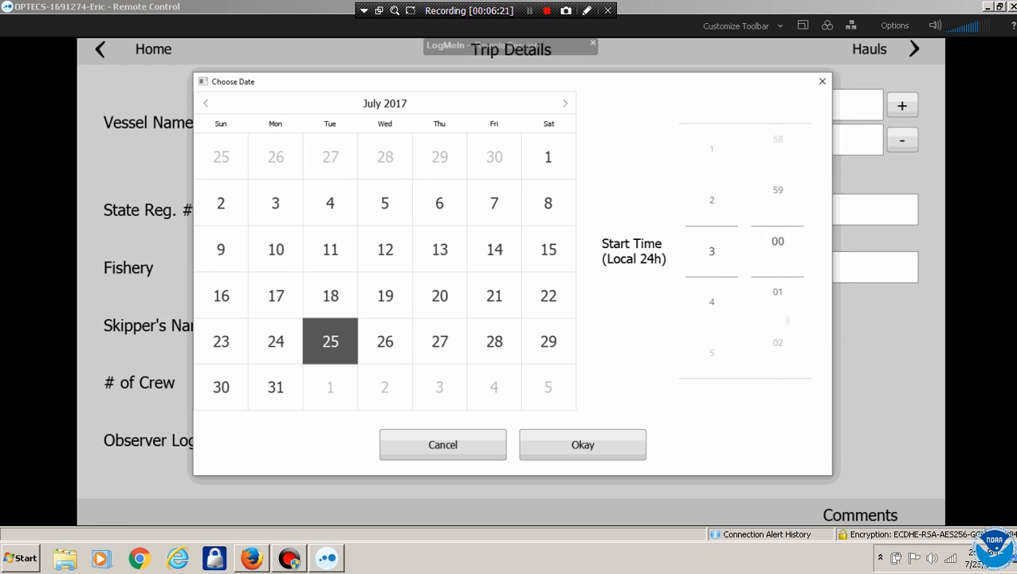
pyautogui.click(276, 342)
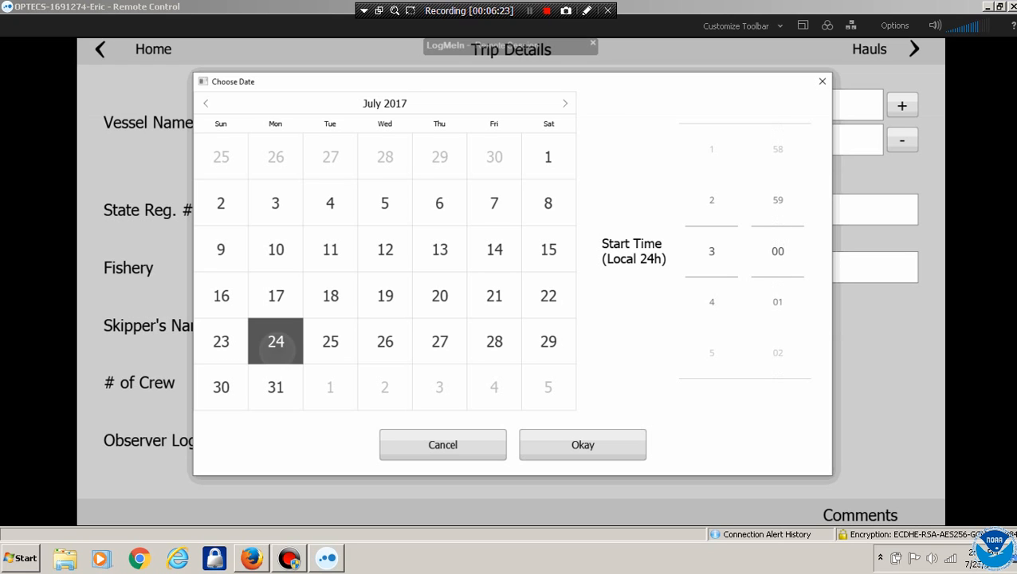
pyautogui.click(583, 445)
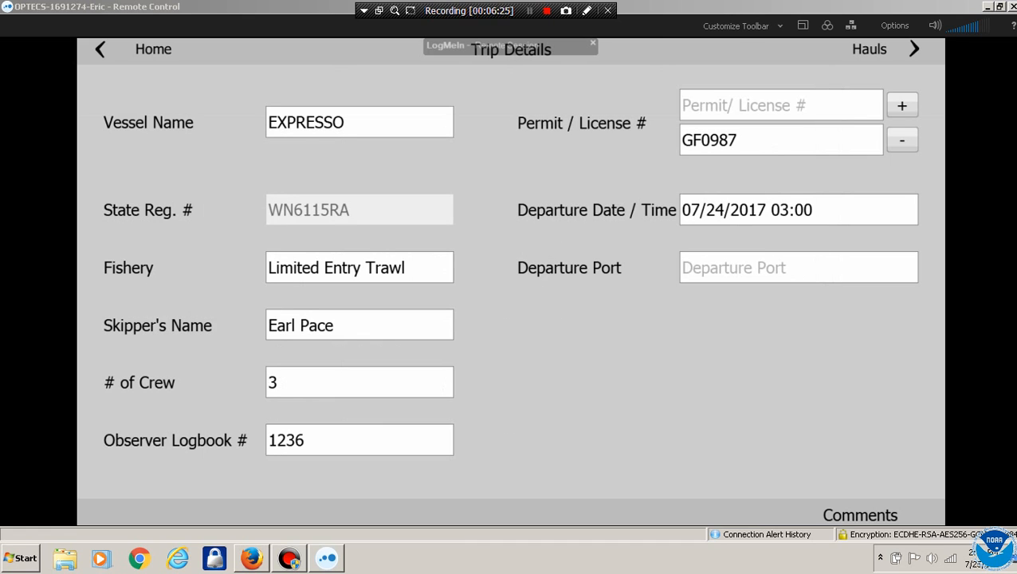
pyautogui.click(798, 268)
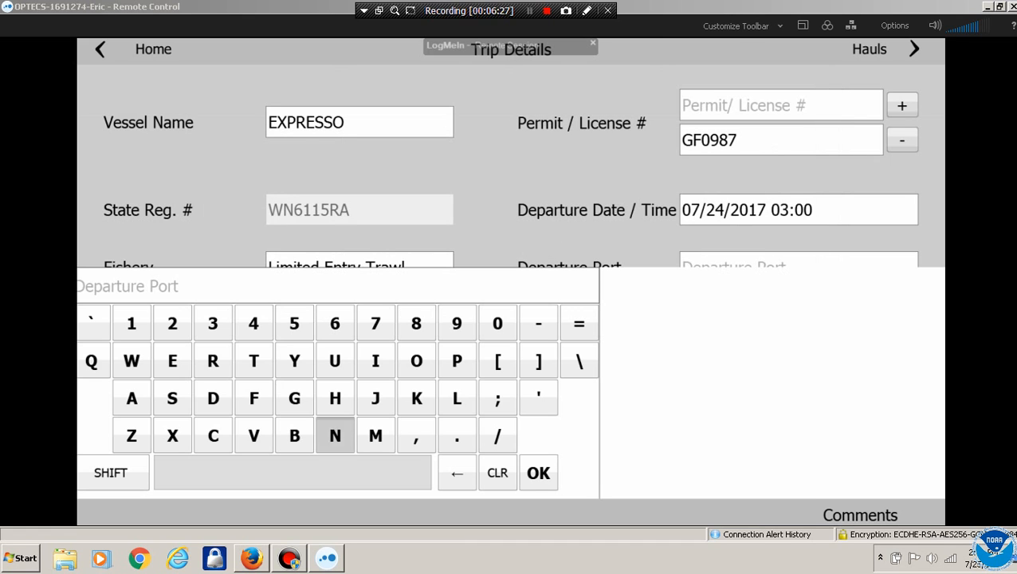
# Pick Newport from the 'N' port suggestions as departure port, then go to the hauls list
pyautogui.click(335, 435)
pyautogui.click(638, 299)
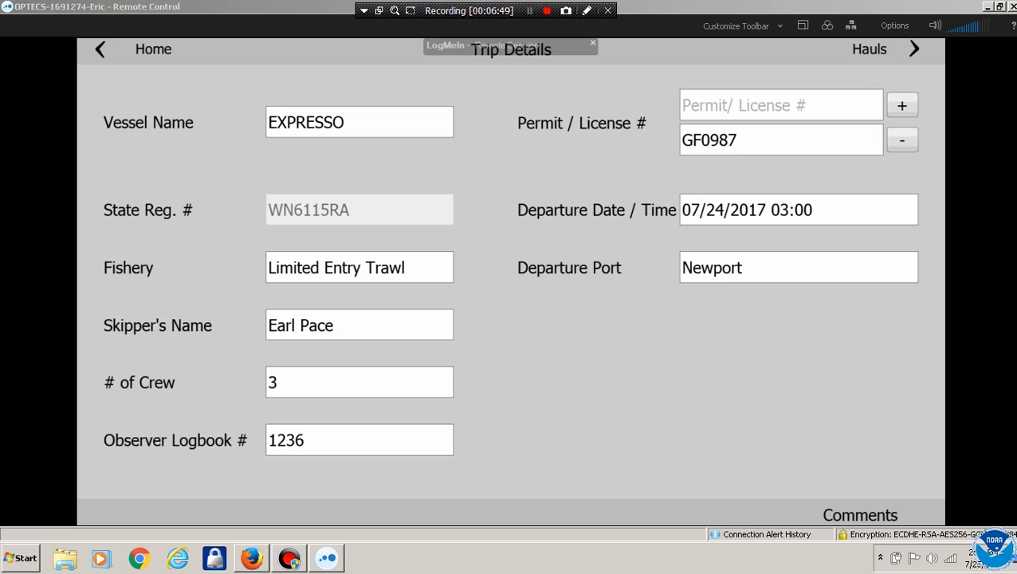
pyautogui.click(871, 50)
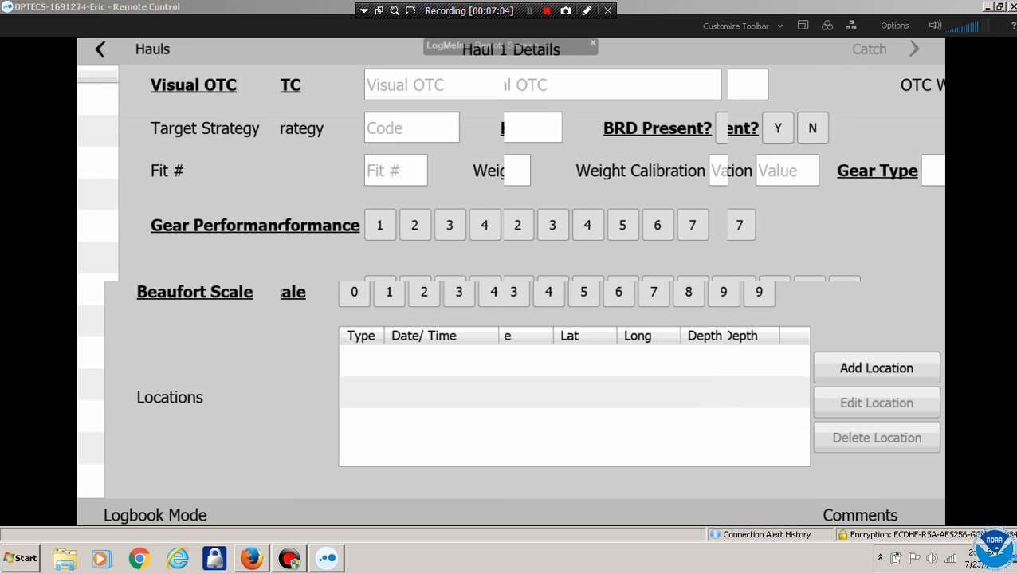
# Enter 12330 as Haul 1's Visual OTC and confirm it
pyautogui.click(380, 86)
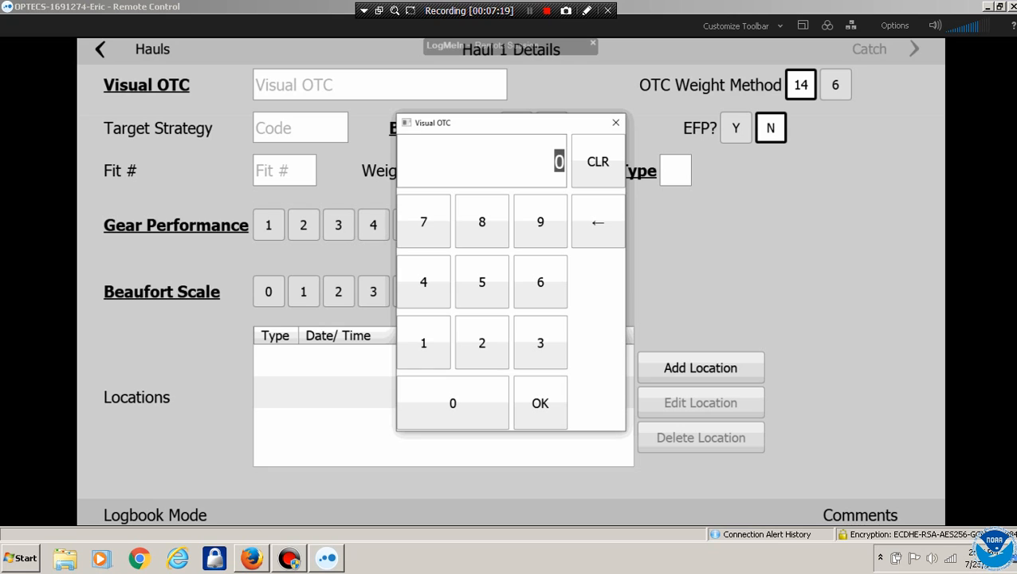
pyautogui.click(424, 343)
pyautogui.click(481, 342)
pyautogui.click(541, 342)
pyautogui.click(540, 343)
pyautogui.click(479, 411)
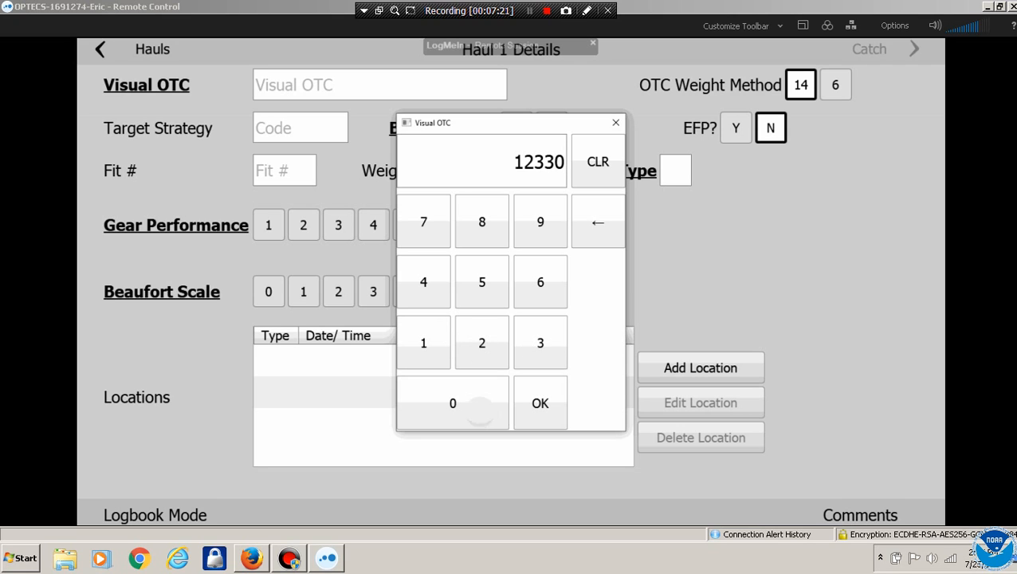
pyautogui.click(540, 403)
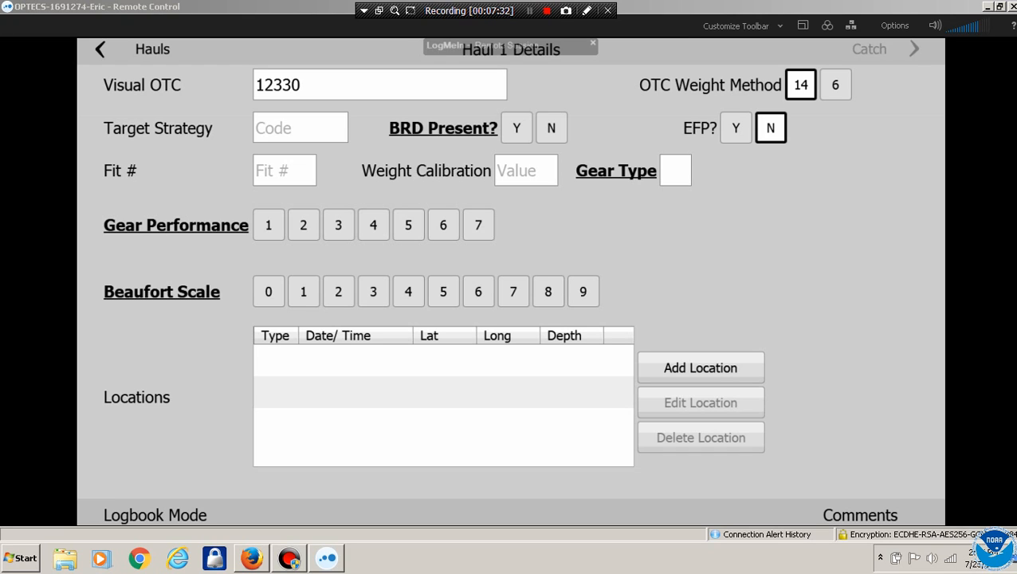
# Mark BRD Present as No, choose gear type 1, gear performance No problem, and Beaufort 2
pyautogui.click(551, 129)
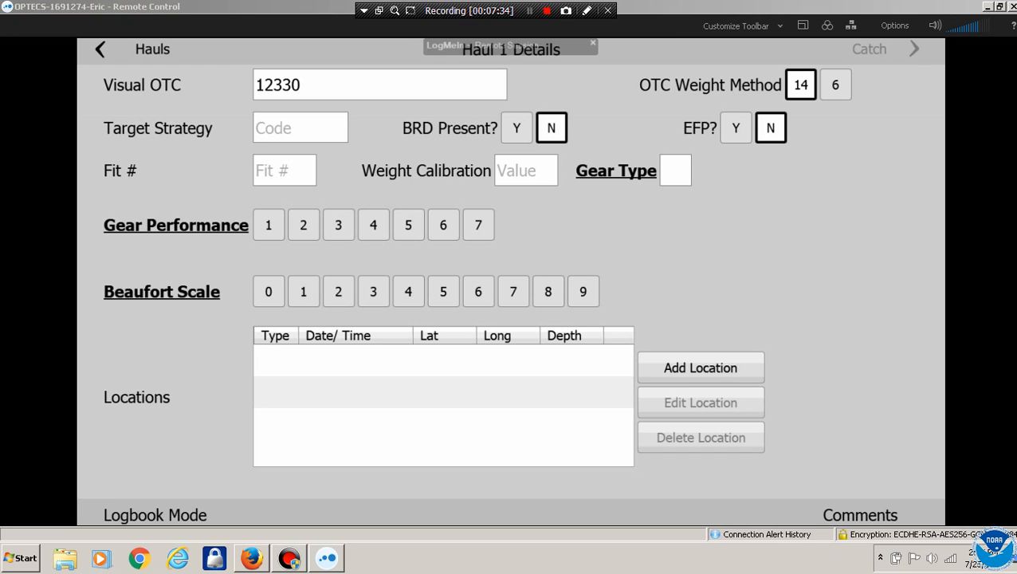
pyautogui.click(676, 171)
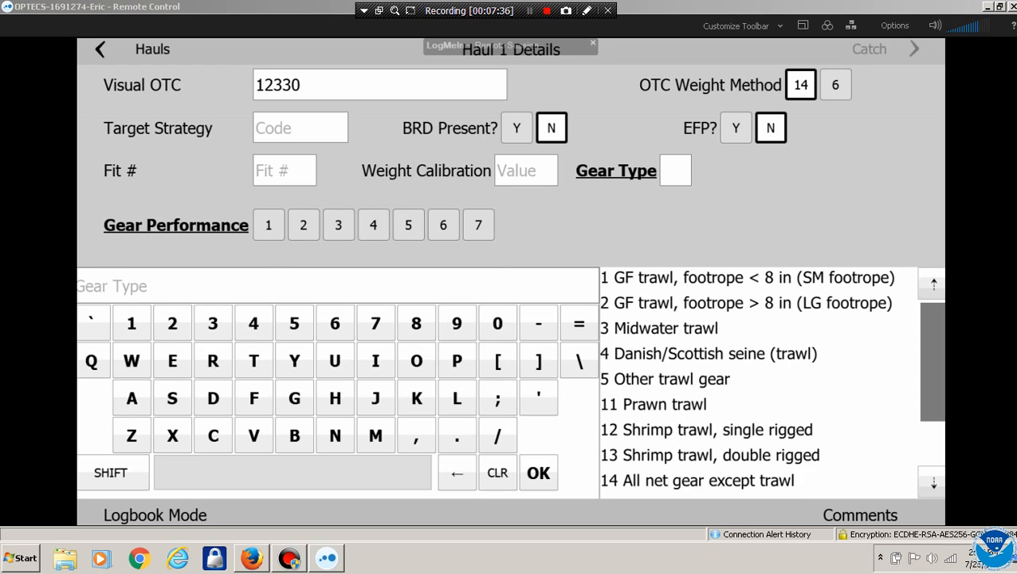
pyautogui.click(748, 278)
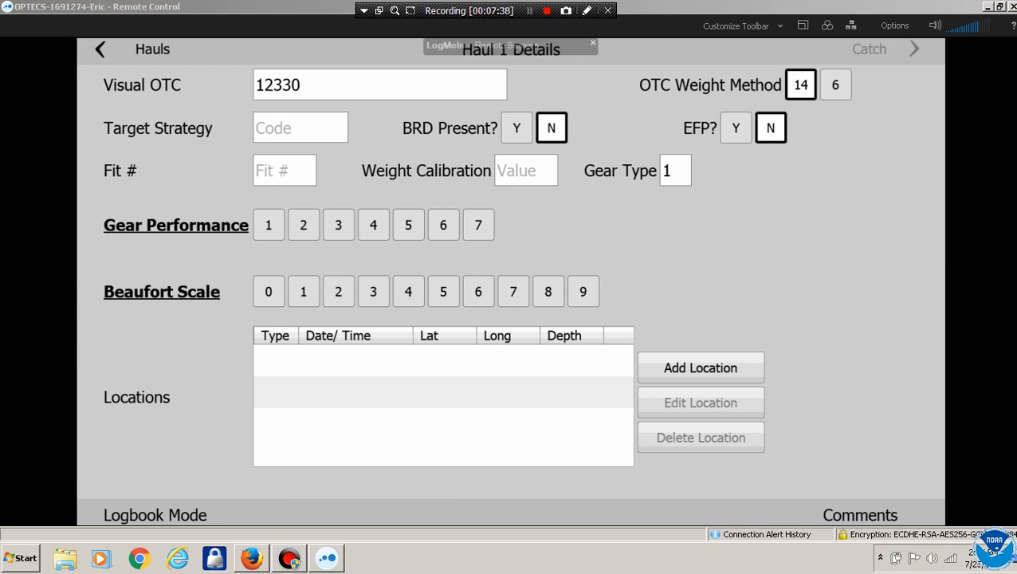
pyautogui.click(269, 225)
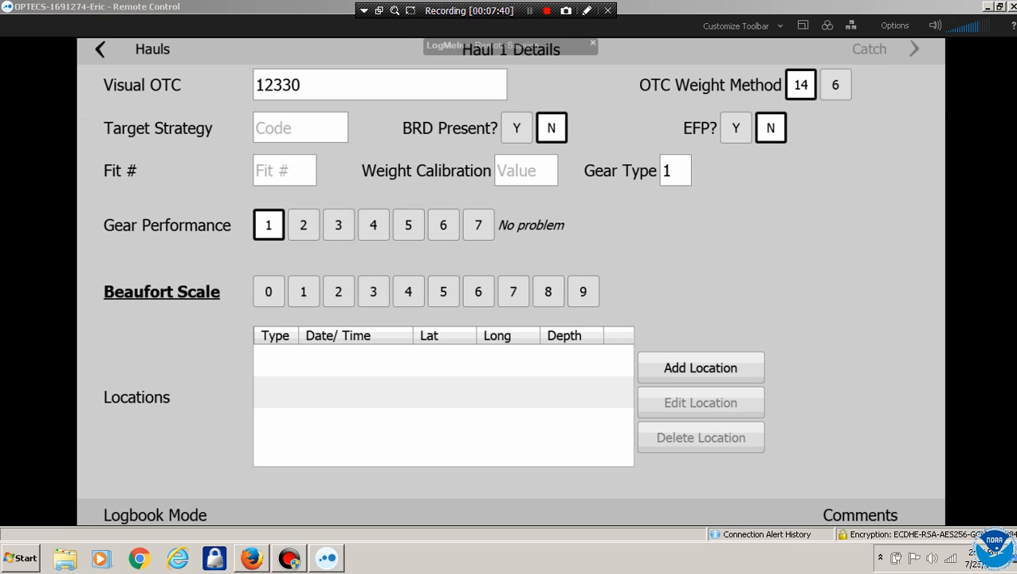
pyautogui.click(339, 292)
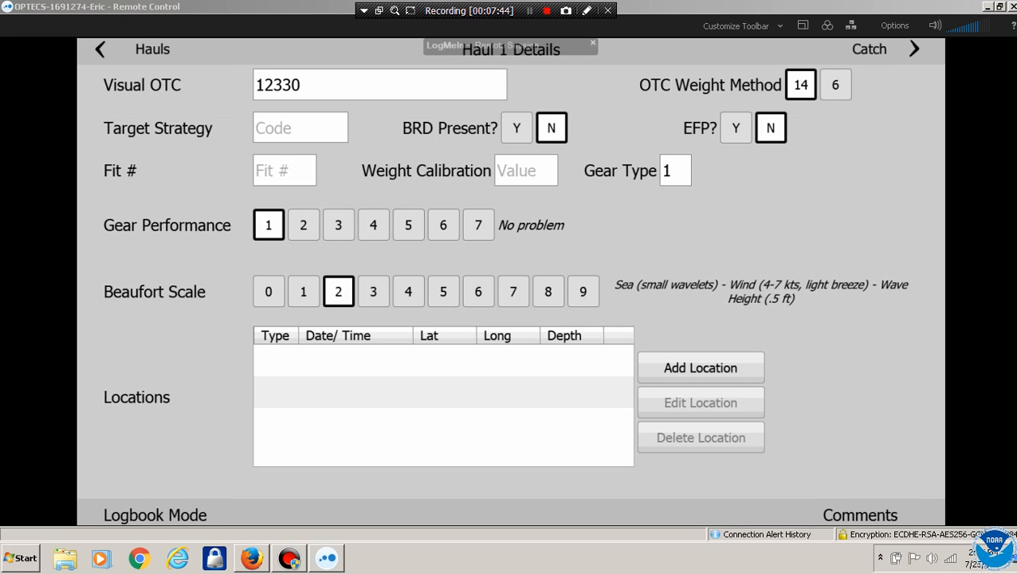
# Try gear performance values 2 through 7, dismiss the comment entry, and leave it at 1 (No problem)
pyautogui.click(304, 226)
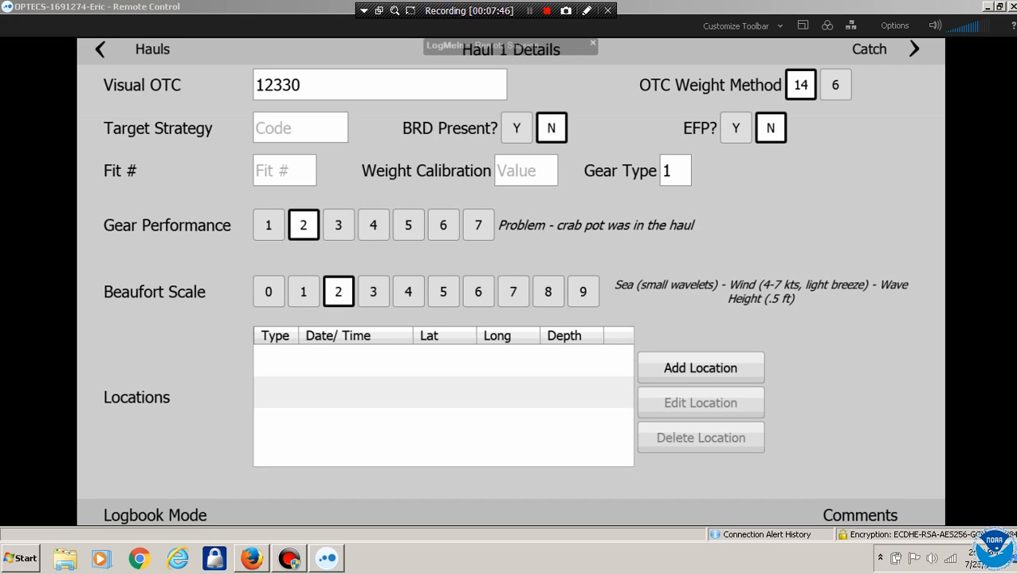
pyautogui.click(339, 226)
pyautogui.click(374, 225)
pyautogui.click(408, 225)
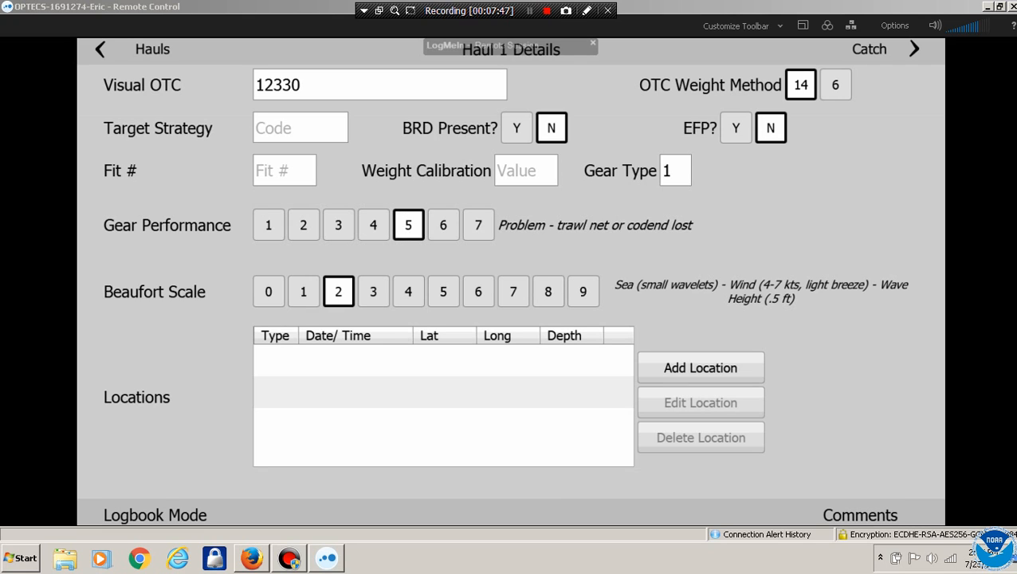
pyautogui.click(444, 225)
pyautogui.click(269, 226)
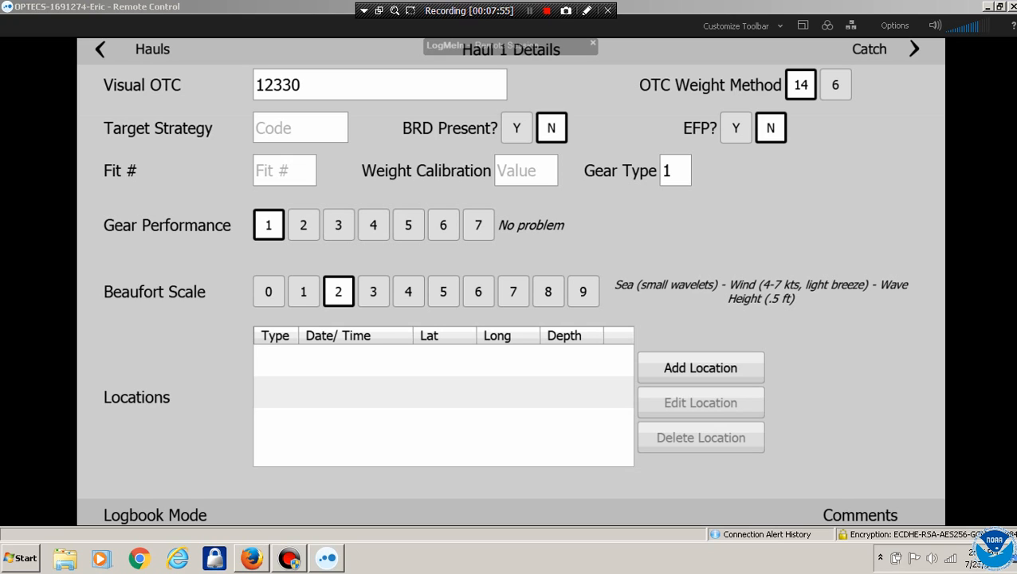
pyautogui.click(478, 225)
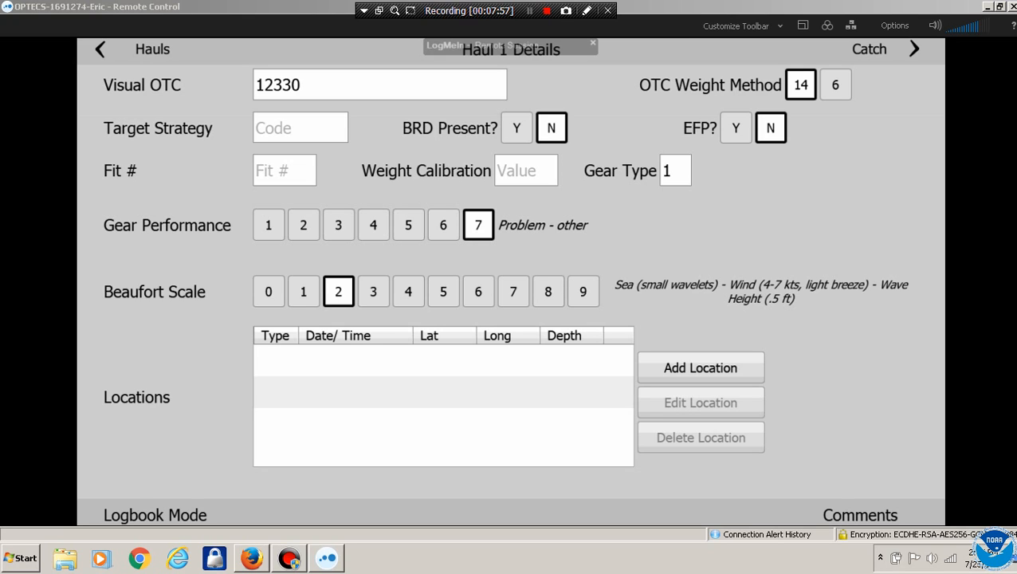
pyautogui.click(269, 224)
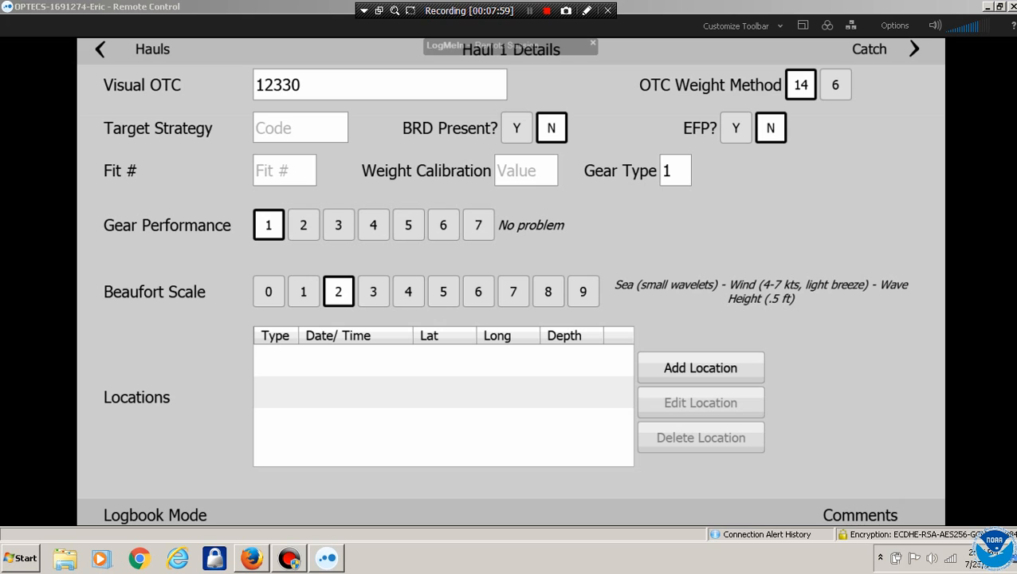
pyautogui.click(479, 225)
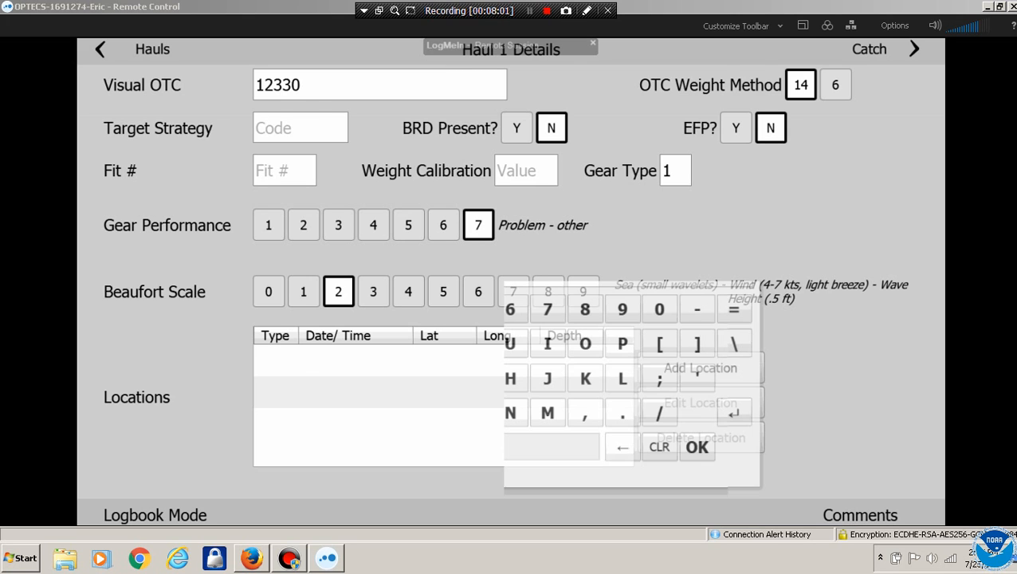
pyautogui.click(663, 450)
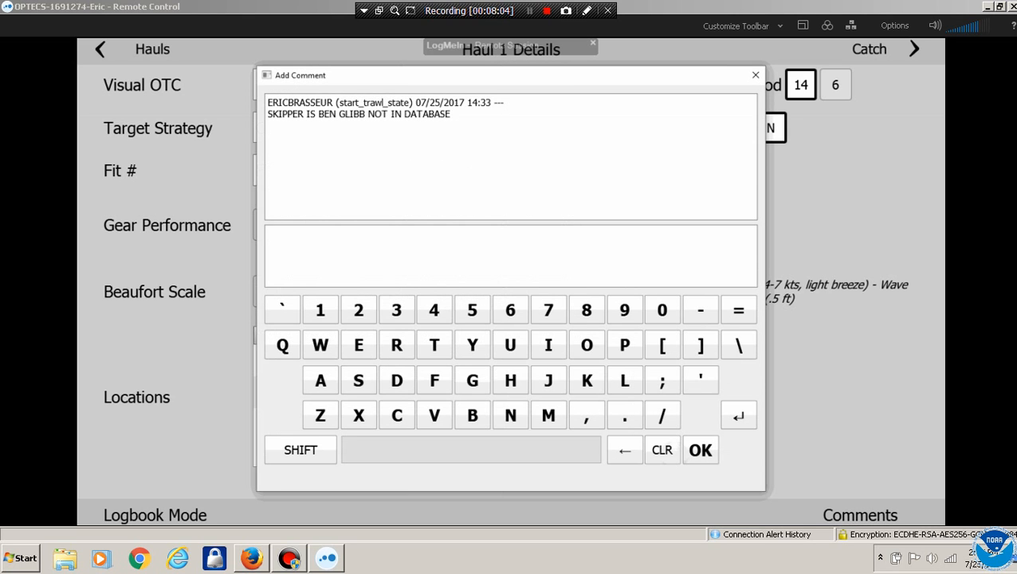
pyautogui.click(700, 451)
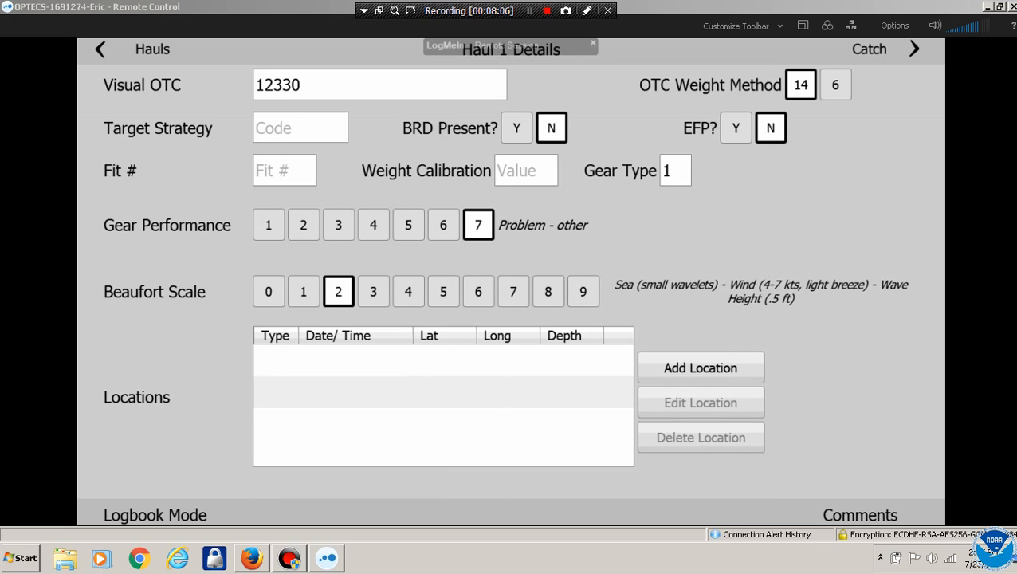
pyautogui.click(269, 224)
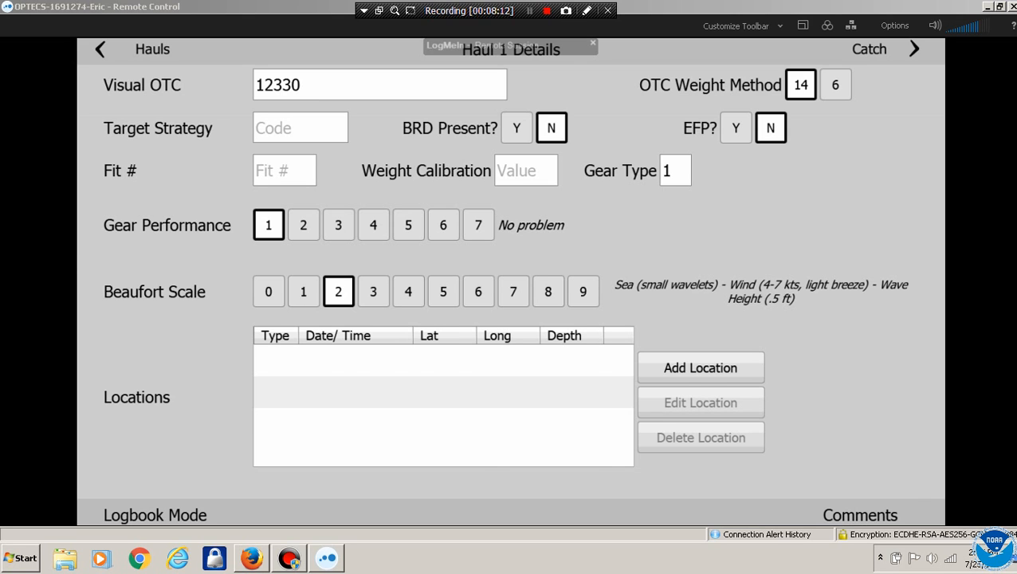
# Set the target strategy to ARRA and the fit number to 2
pyautogui.click(300, 127)
pyautogui.click(675, 354)
pyautogui.click(285, 170)
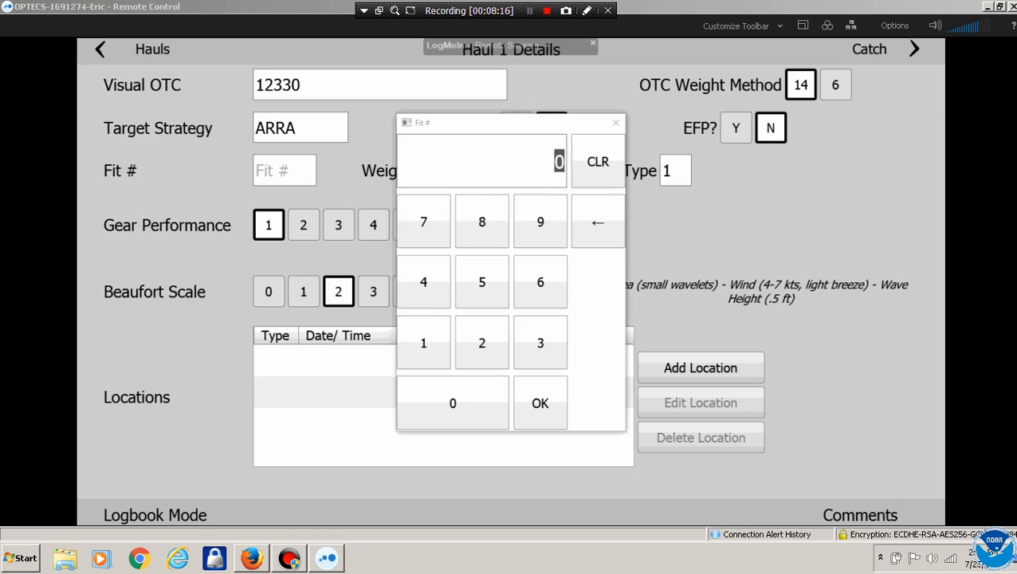
pyautogui.click(480, 341)
pyautogui.click(539, 401)
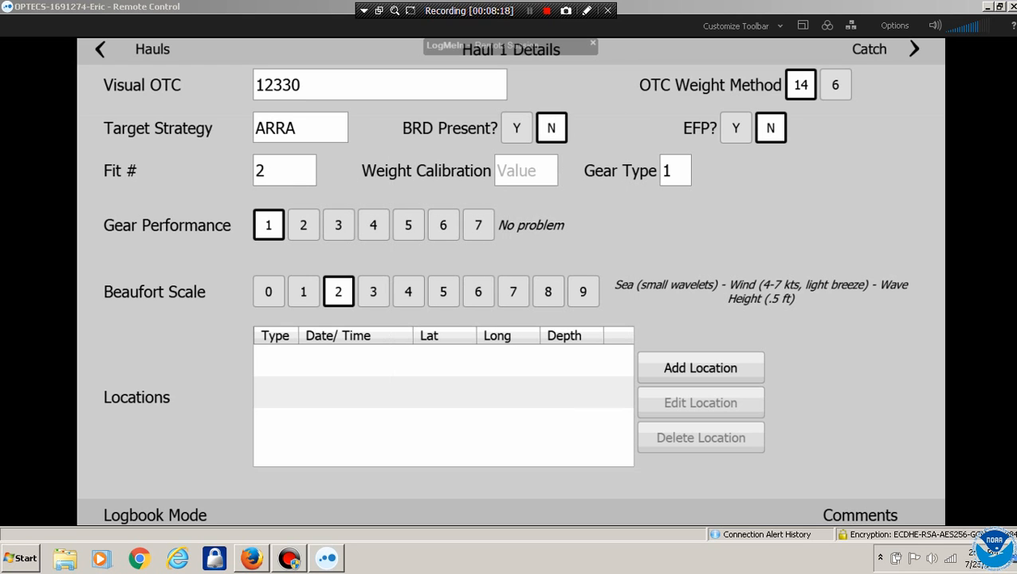
# Enter 11.0 as the weight calibration value
pyautogui.click(527, 170)
pyautogui.click(424, 342)
pyautogui.click(423, 342)
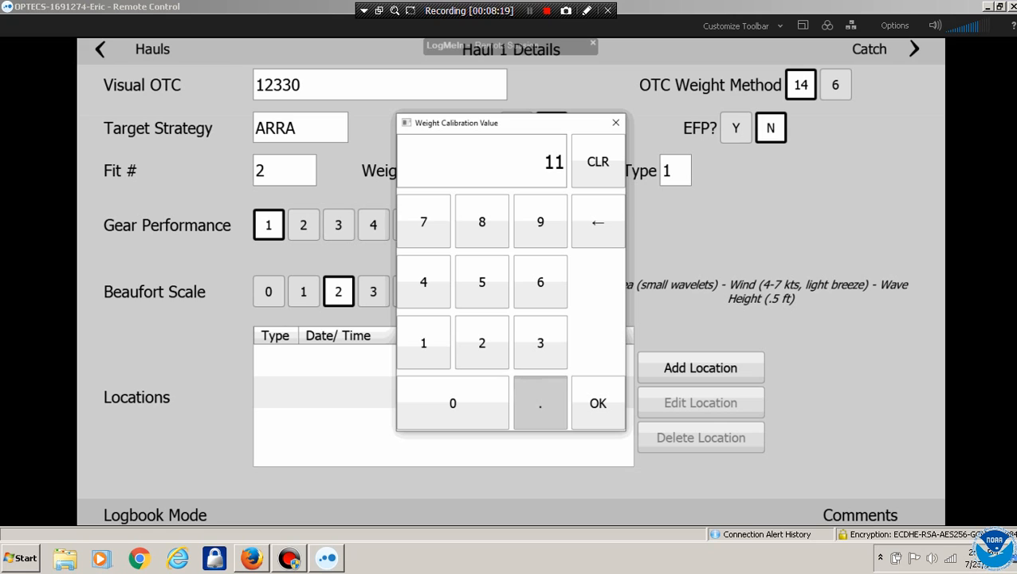
pyautogui.click(540, 402)
pyautogui.click(452, 403)
pyautogui.click(453, 403)
pyautogui.click(597, 402)
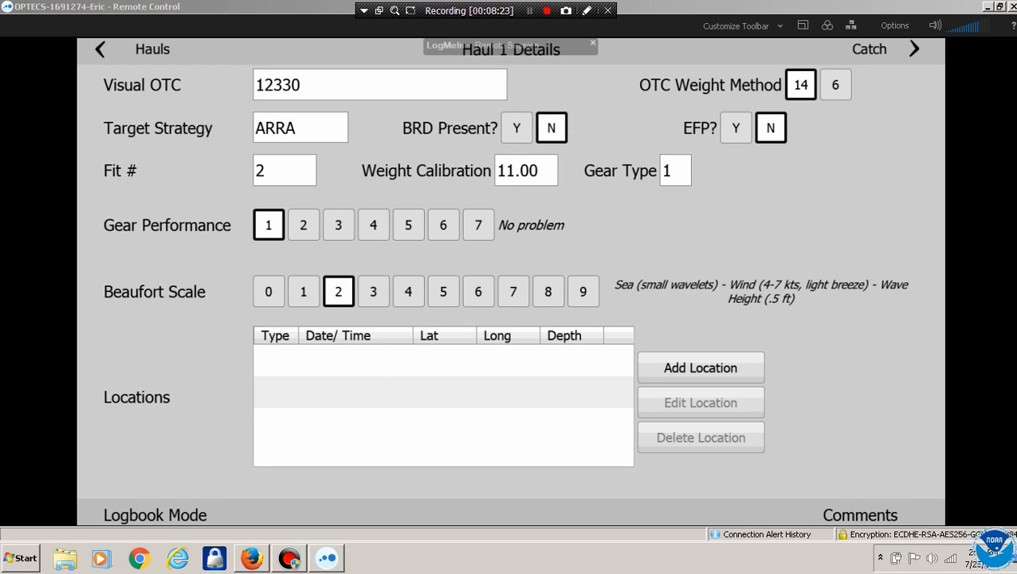
# Retry the calibration as 11 and then 1.00, dismissing each bad calibration warning
pyautogui.click(526, 171)
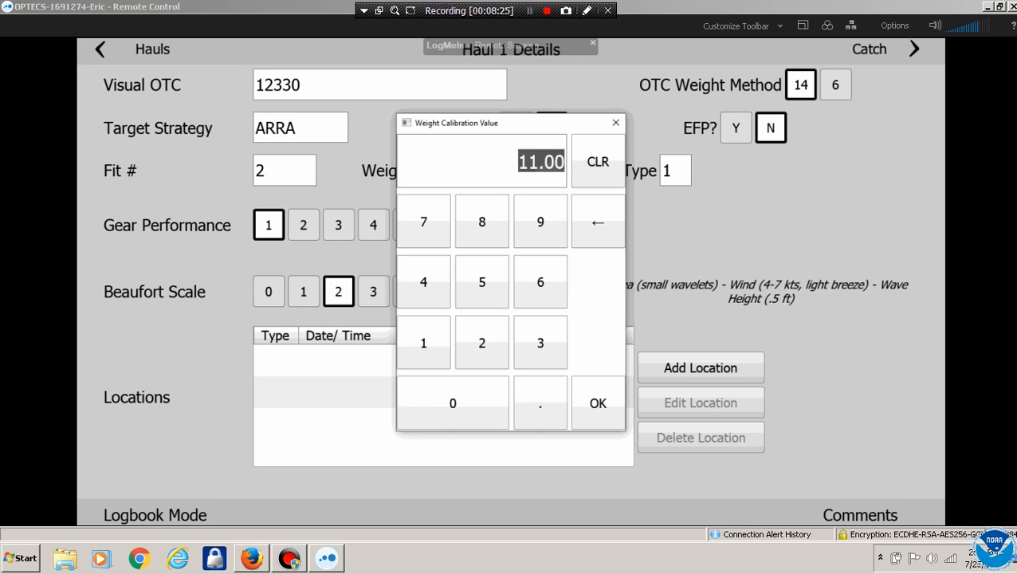
pyautogui.click(424, 342)
pyautogui.click(424, 342)
pyautogui.click(598, 403)
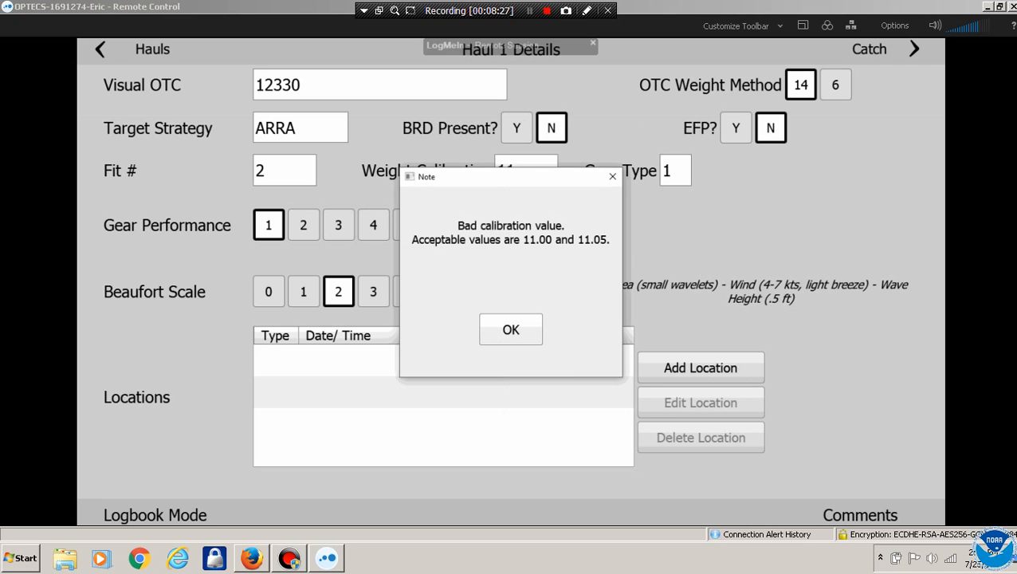
pyautogui.click(511, 329)
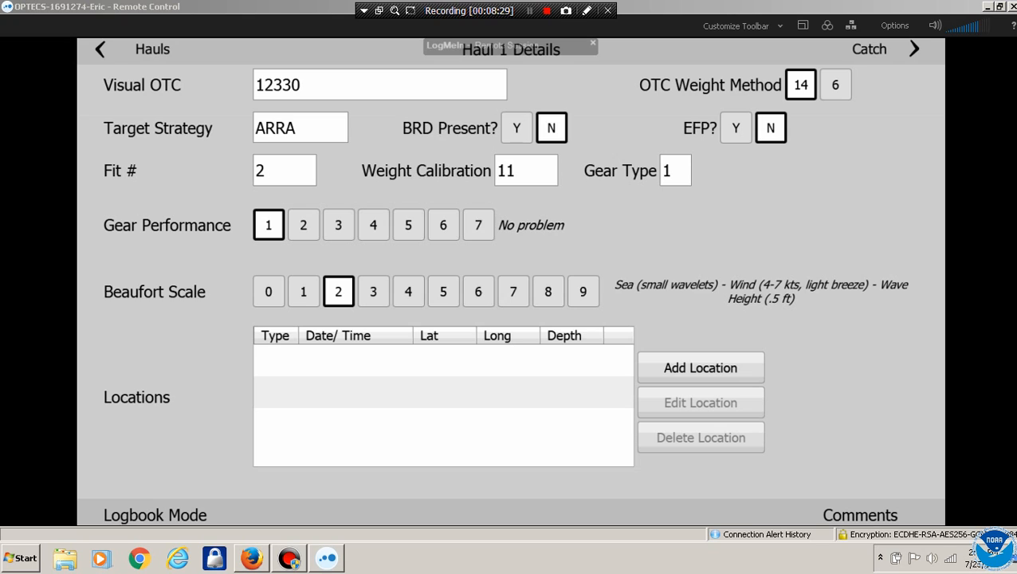
pyautogui.click(423, 342)
pyautogui.click(540, 402)
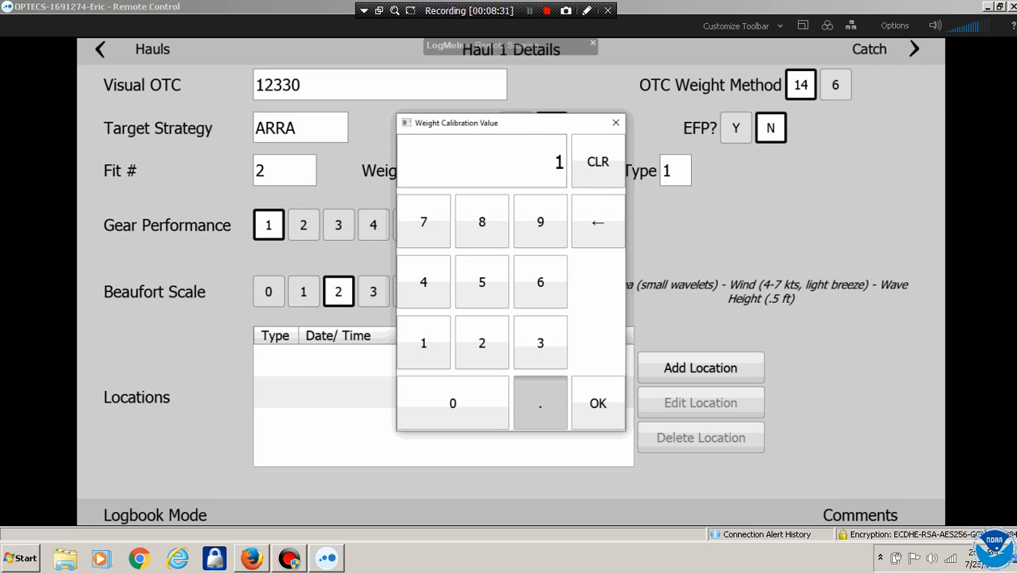
pyautogui.click(453, 402)
pyautogui.click(453, 403)
pyautogui.click(598, 403)
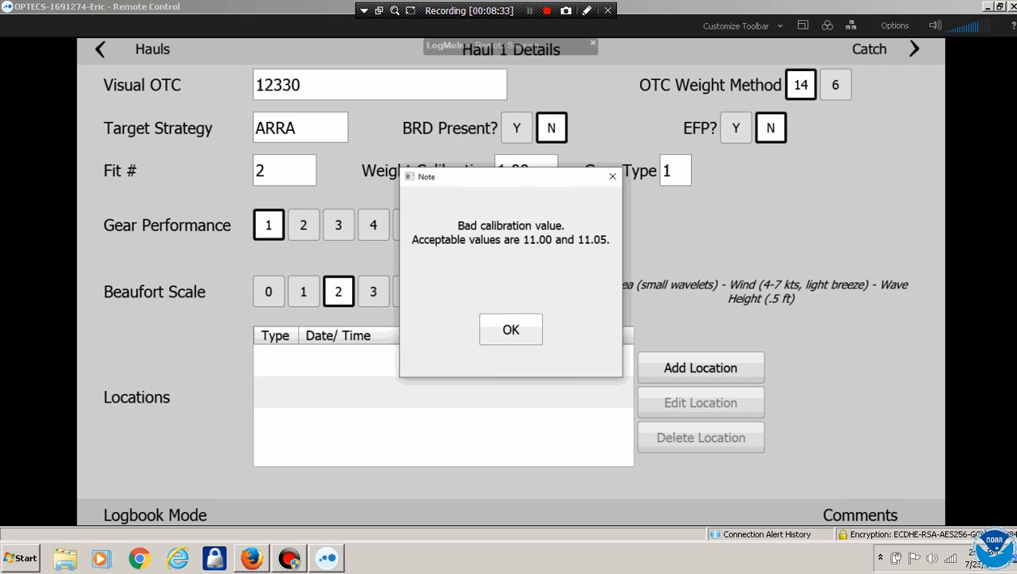
pyautogui.click(511, 329)
# Re-enter the weight calibration as 11.00 and confirm it
pyautogui.click(526, 170)
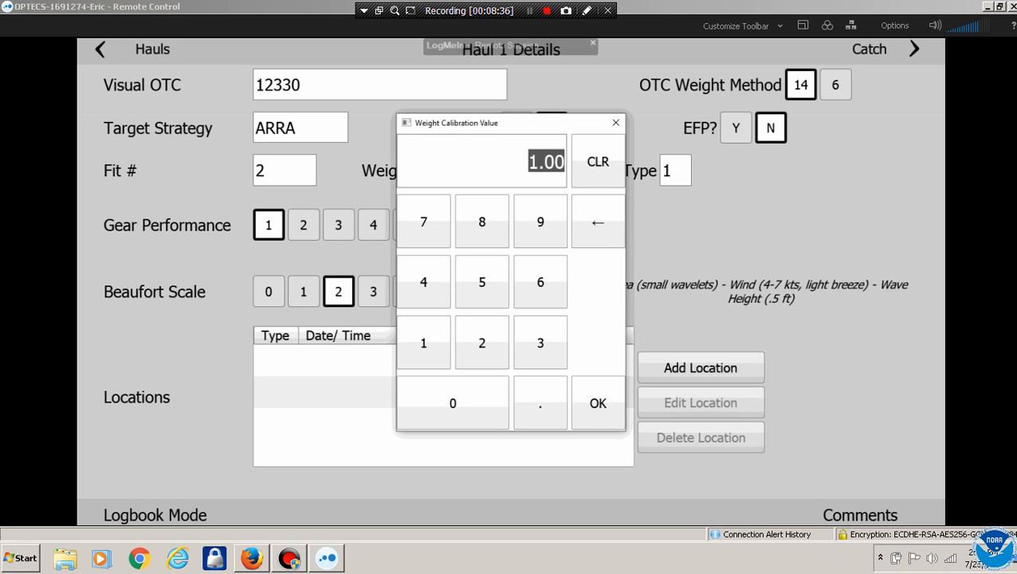
pyautogui.click(424, 342)
pyautogui.click(423, 342)
pyautogui.click(539, 402)
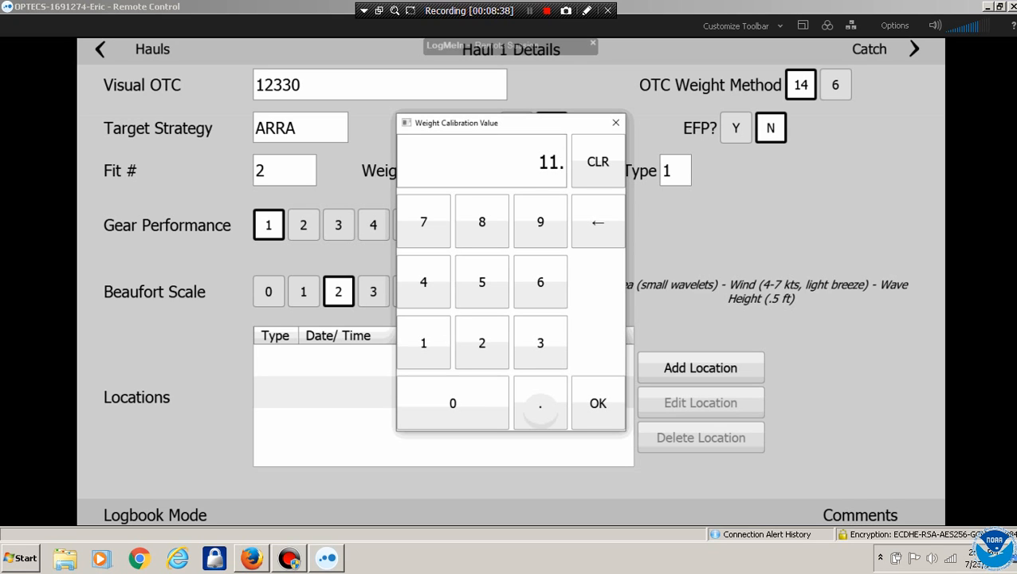
pyautogui.click(453, 403)
pyautogui.click(452, 403)
pyautogui.click(598, 403)
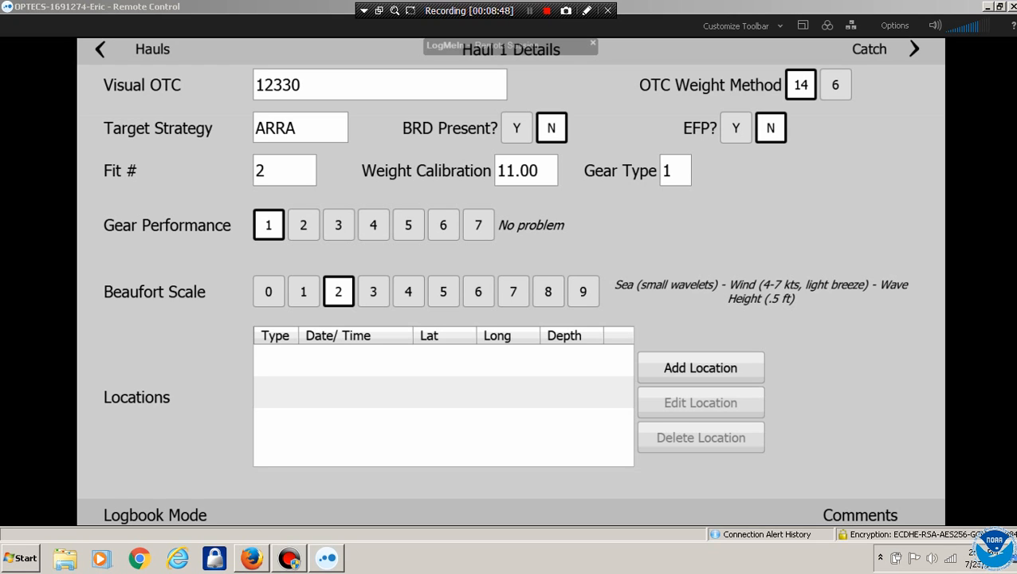
# On the catch screen, search for PHLB and add Pacific Halibut to Haul 1
pyautogui.click(913, 49)
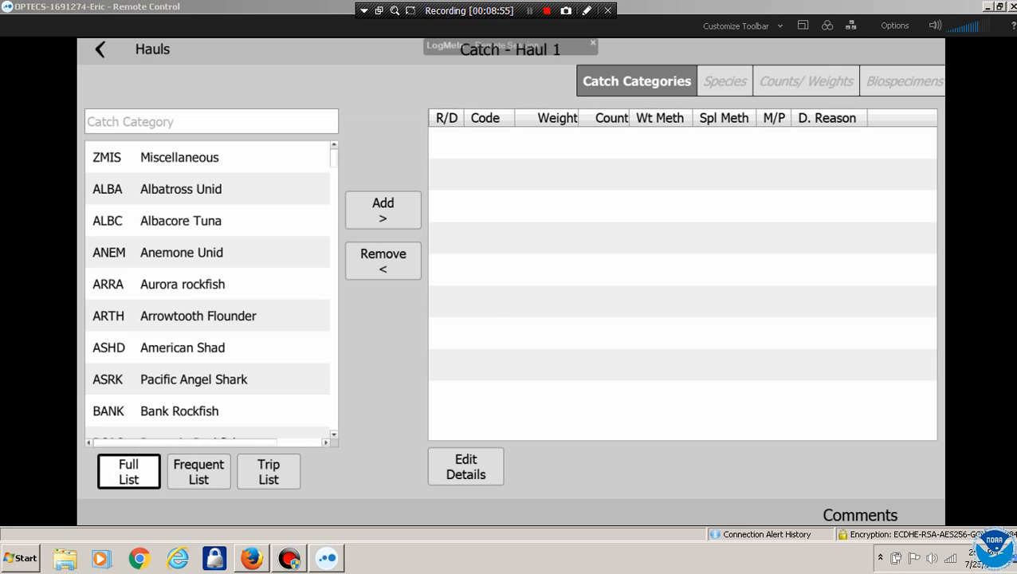
pyautogui.click(211, 122)
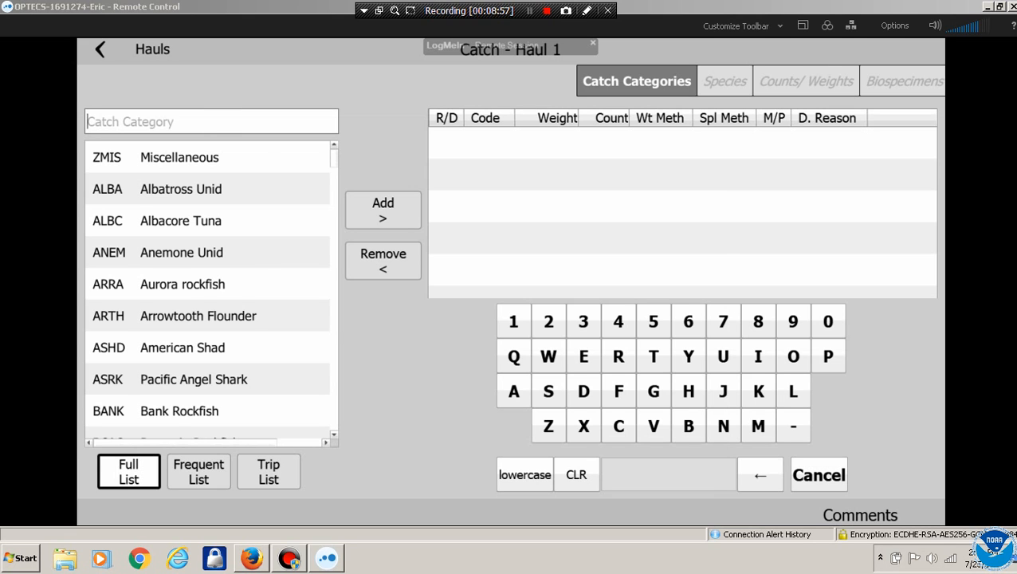
pyautogui.write('PHLB')
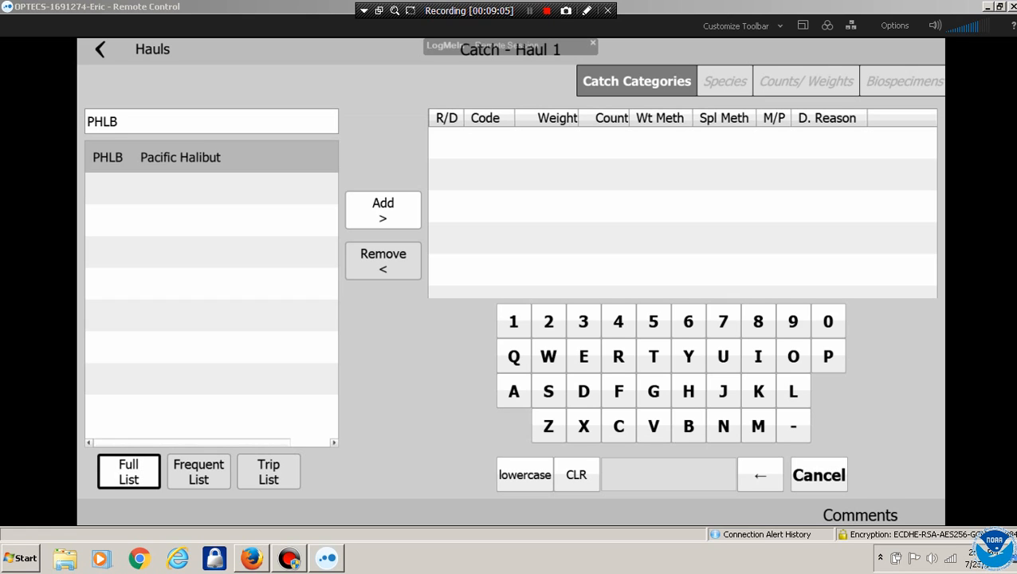
pyautogui.click(383, 210)
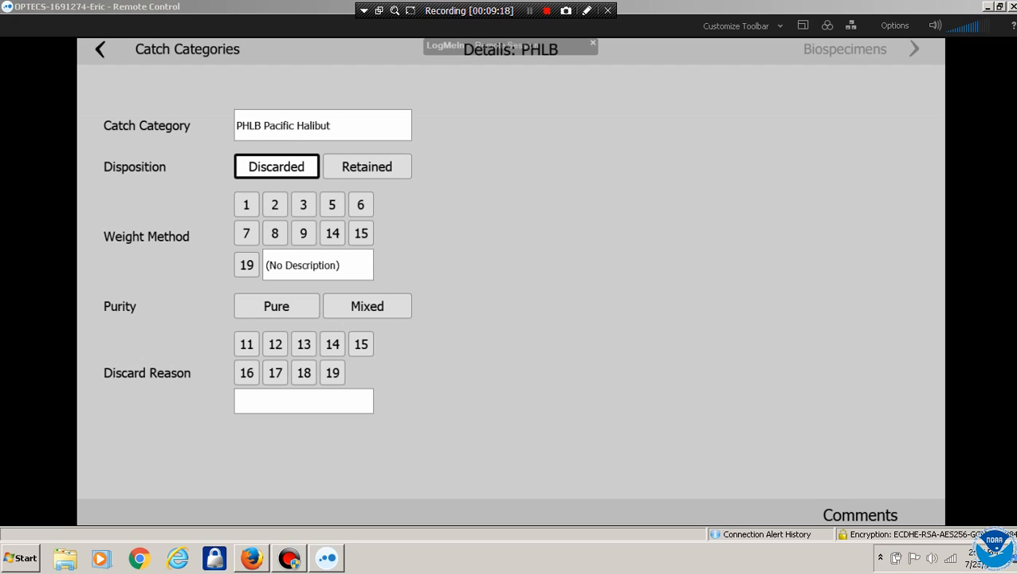
# Give PHLB weight method 9 (Length/weight), discard reason 16 (Regulation) and Pure, then show its biospecimens
pyautogui.click(246, 234)
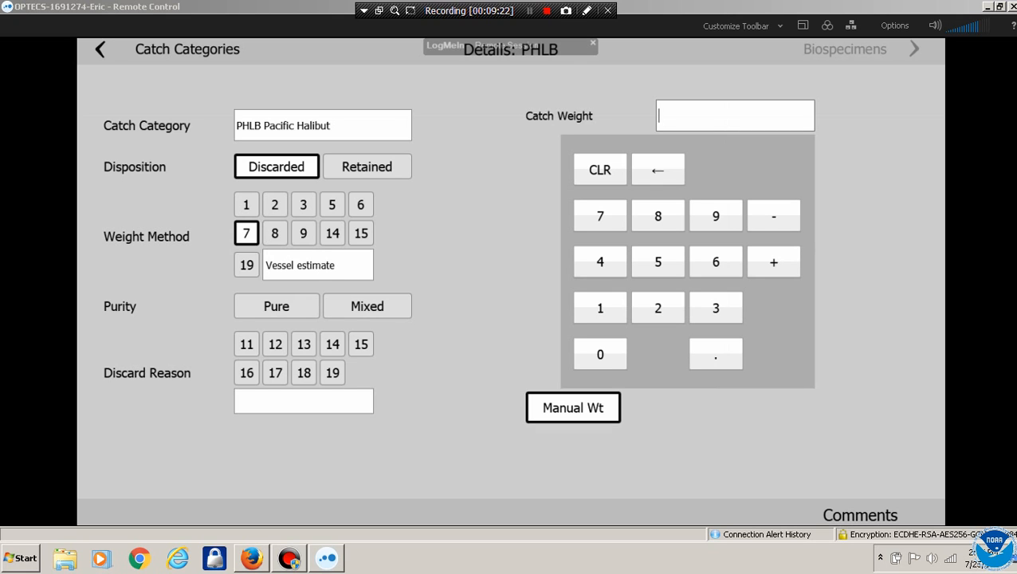
pyautogui.click(303, 234)
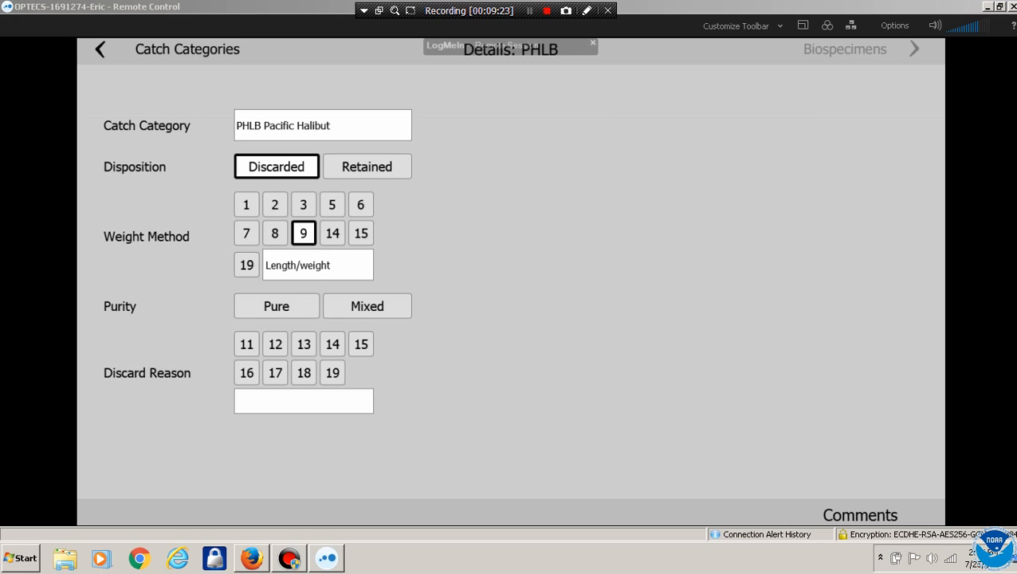
pyautogui.click(291, 306)
pyautogui.click(249, 372)
pyautogui.click(276, 306)
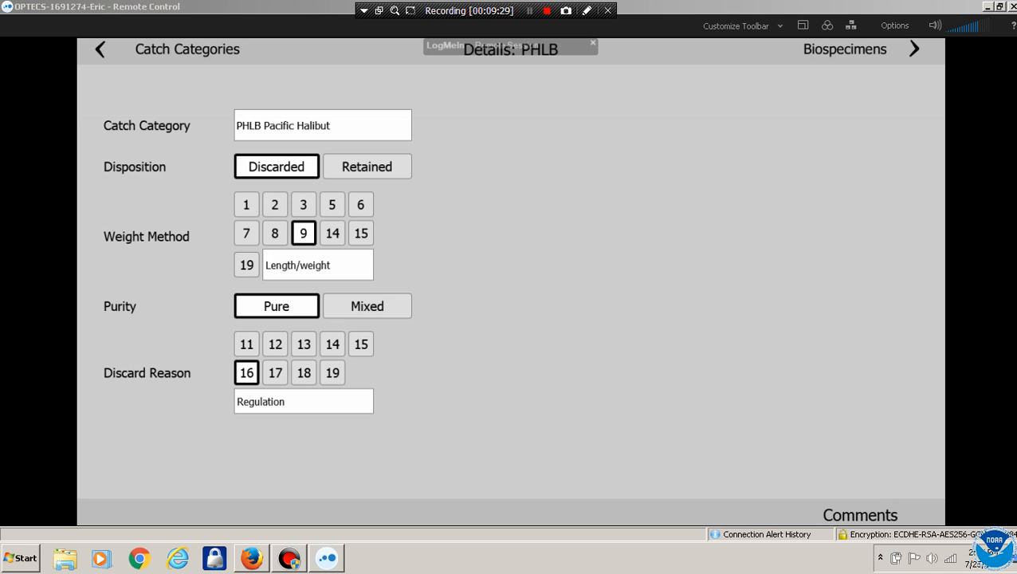
pyautogui.click(847, 48)
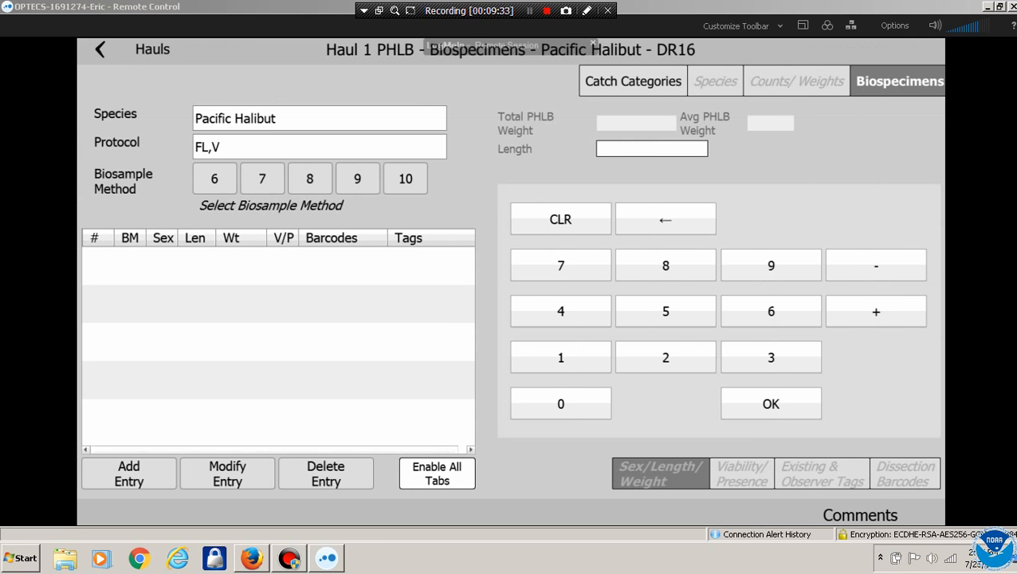
# Choose biosample method 7 and log specimen 1 at length 120, rated Excellent
pyautogui.click(262, 179)
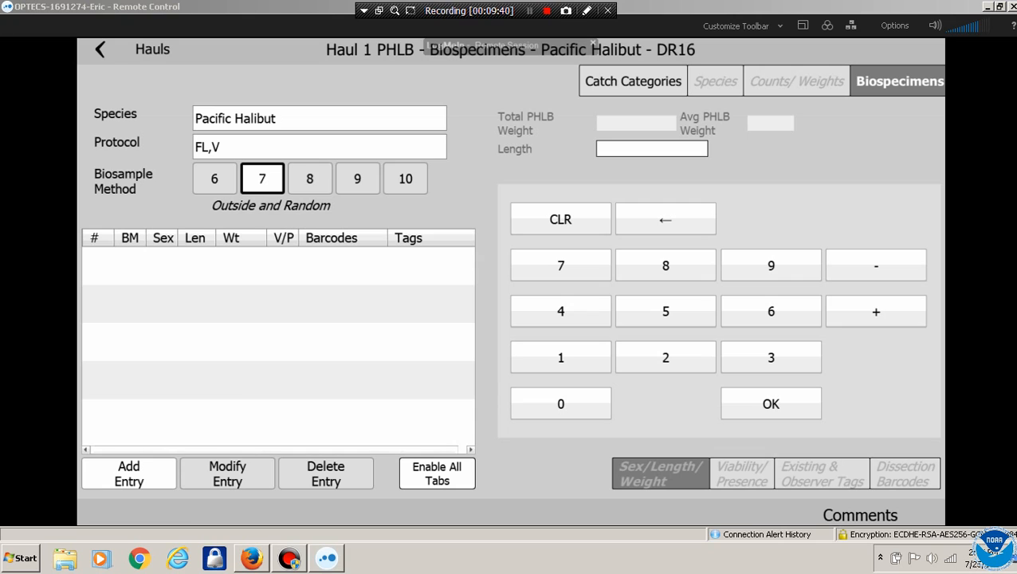
pyautogui.click(128, 472)
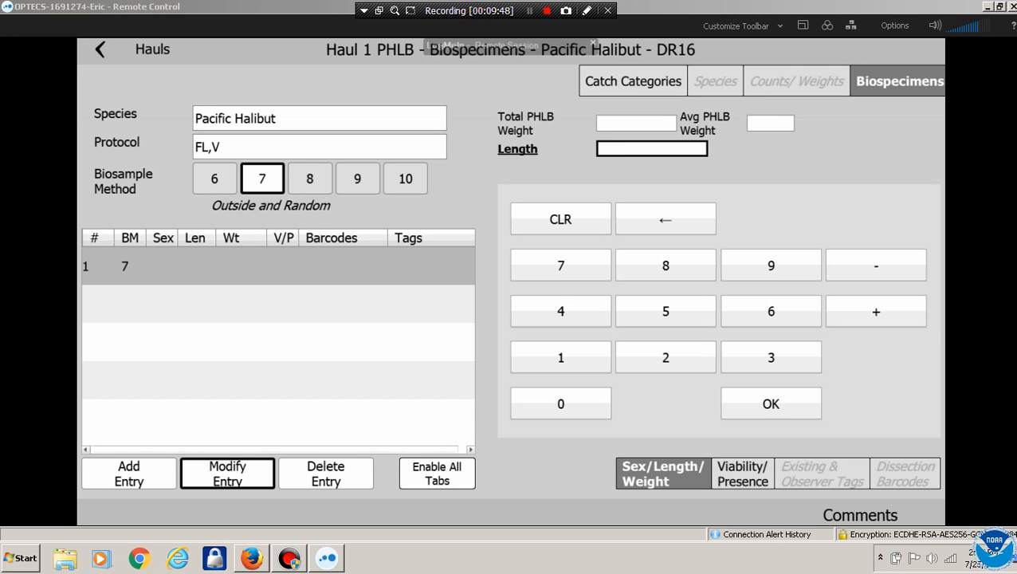
pyautogui.click(561, 357)
pyautogui.click(665, 357)
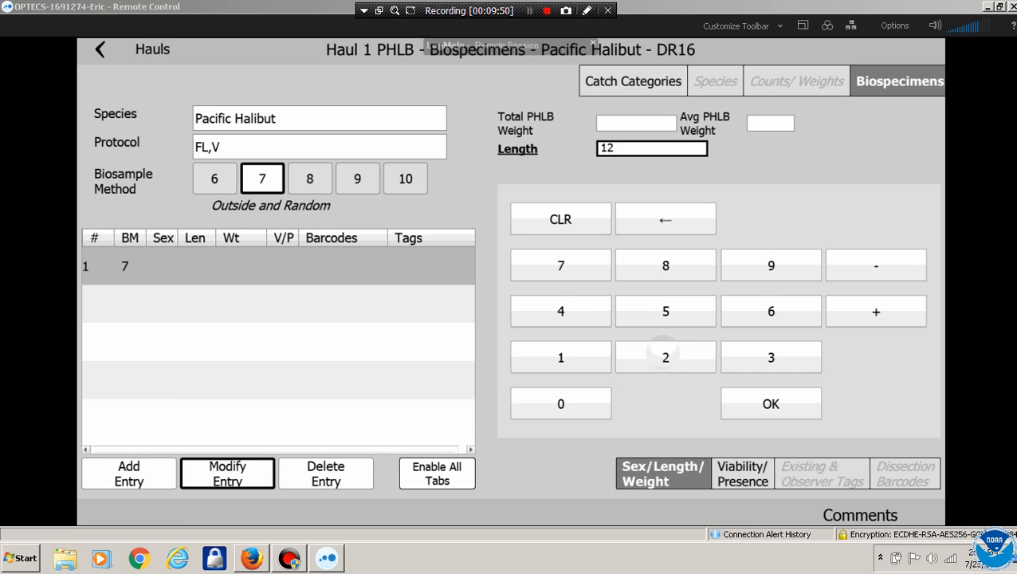
pyautogui.click(561, 404)
pyautogui.click(771, 403)
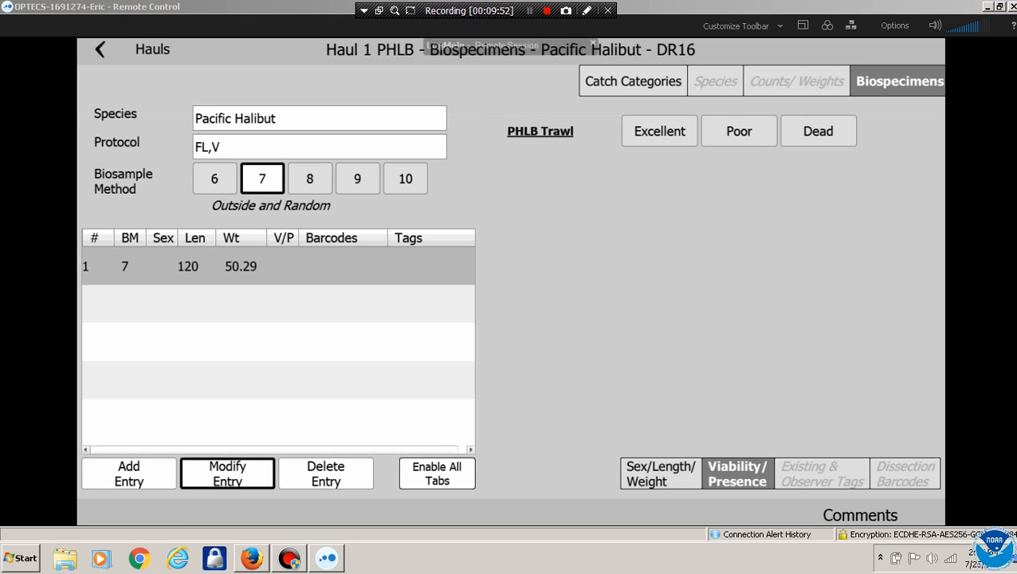
pyautogui.click(659, 131)
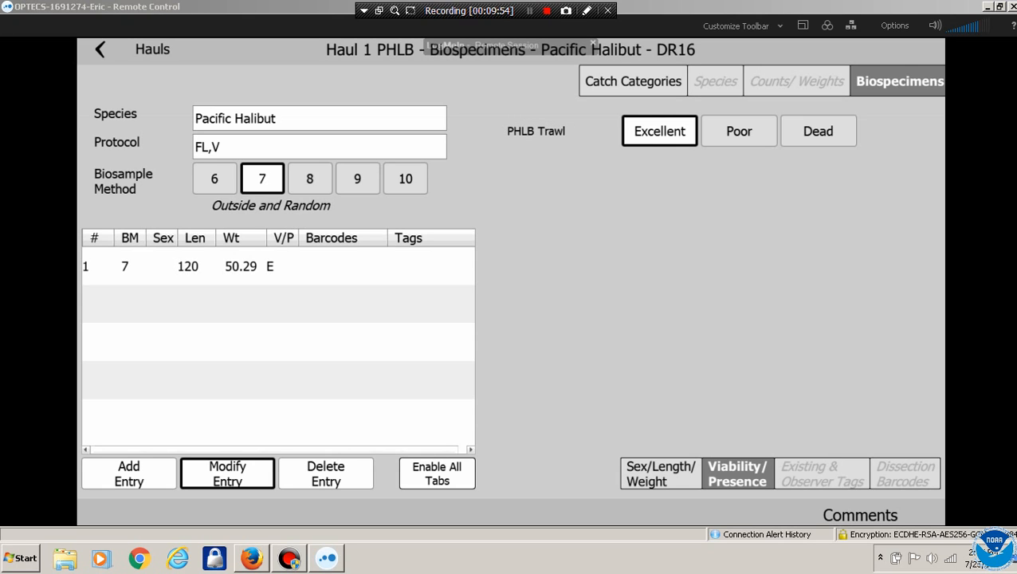
# Log specimen 2 at length 130, rated Poor
pyautogui.click(128, 473)
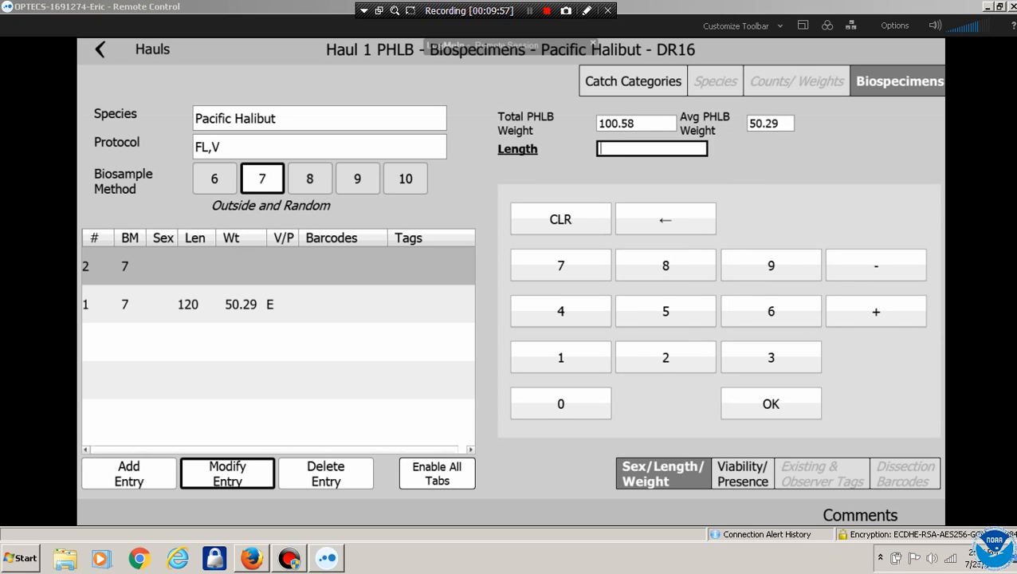
pyautogui.click(561, 357)
pyautogui.click(771, 357)
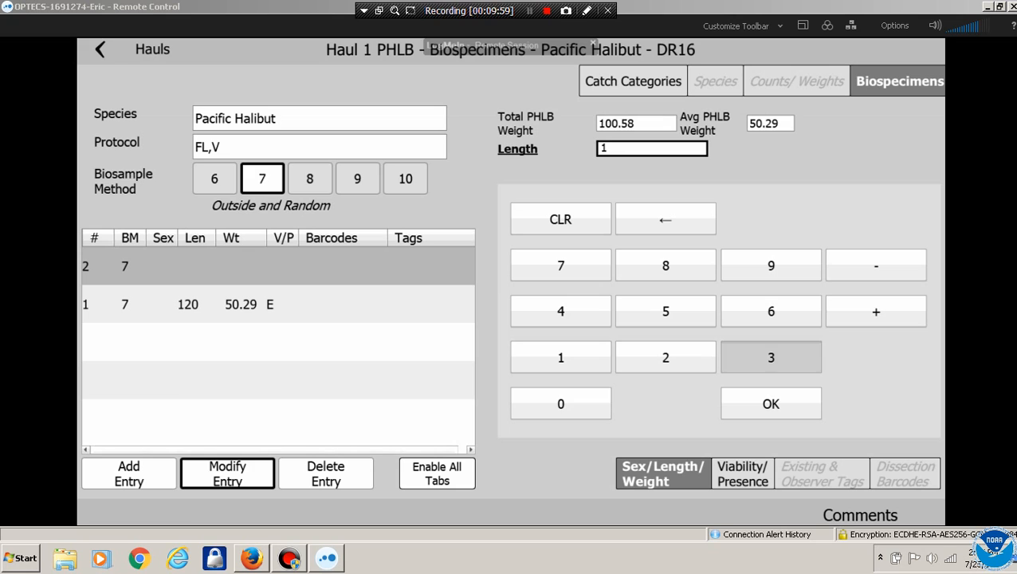
pyautogui.click(576, 404)
pyautogui.click(771, 403)
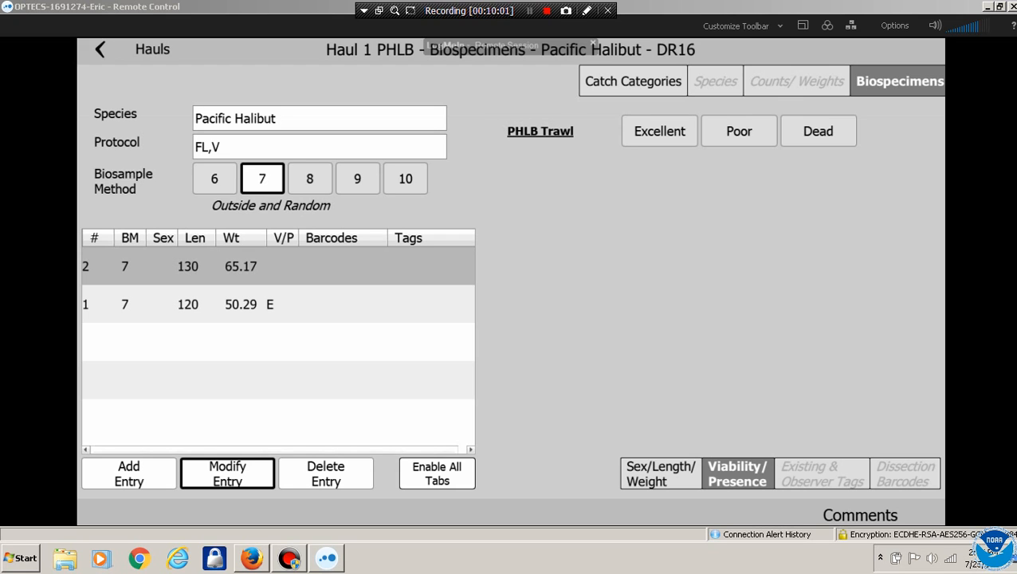
pyautogui.click(739, 131)
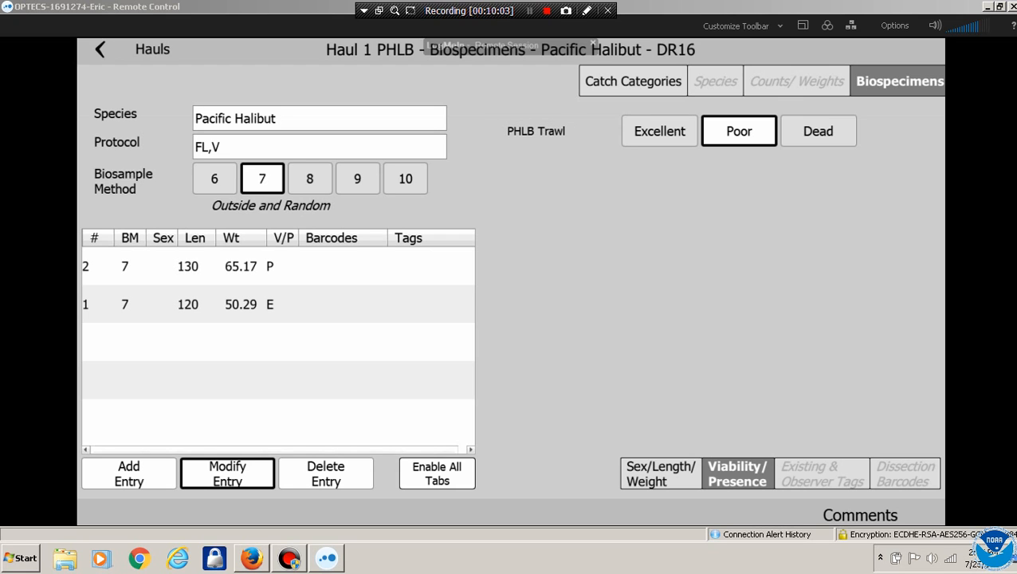
# Log specimen 3 at length 36 and start a fourth entry
pyautogui.click(128, 473)
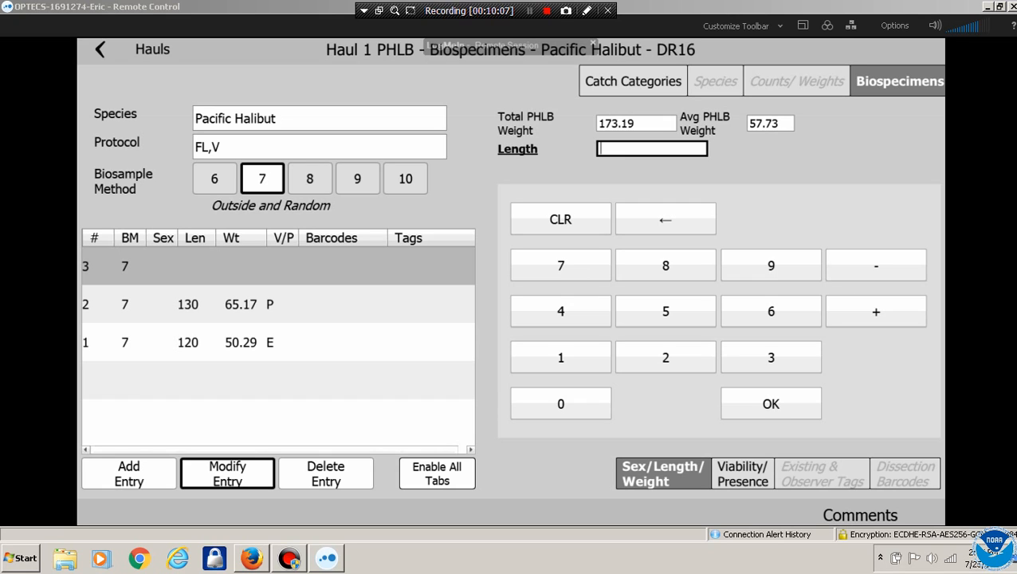
pyautogui.click(771, 357)
pyautogui.click(771, 311)
pyautogui.click(771, 403)
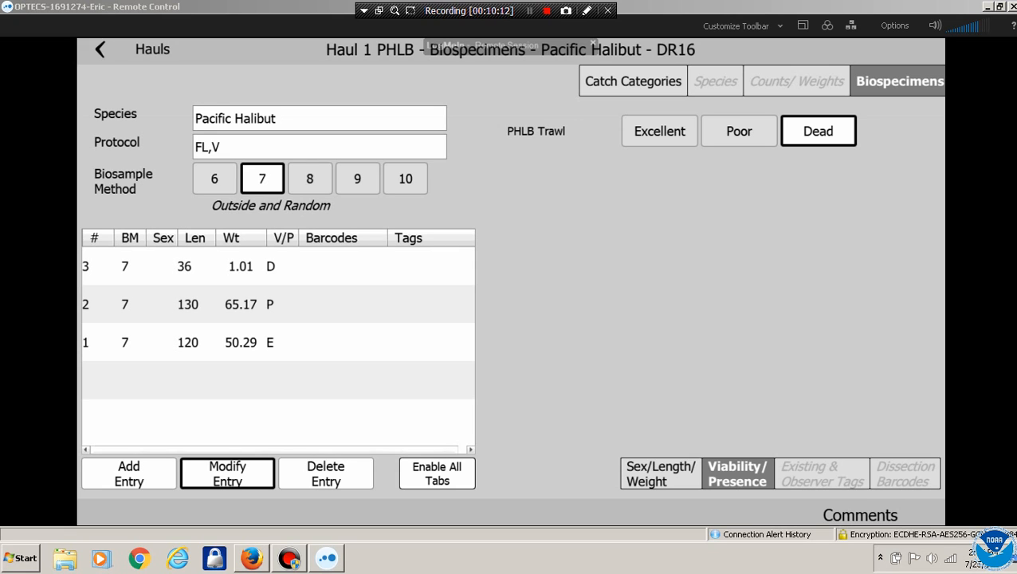
pyautogui.click(129, 474)
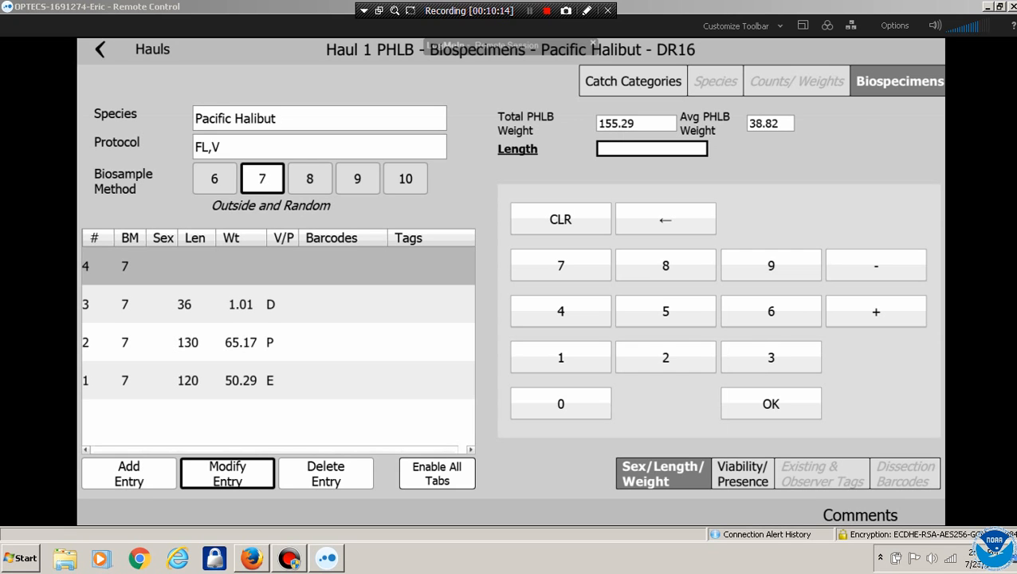
# Enter length 125 for halibut specimen 4
pyautogui.click(560, 404)
pyautogui.click(561, 357)
pyautogui.click(665, 357)
pyautogui.click(666, 311)
pyautogui.click(770, 404)
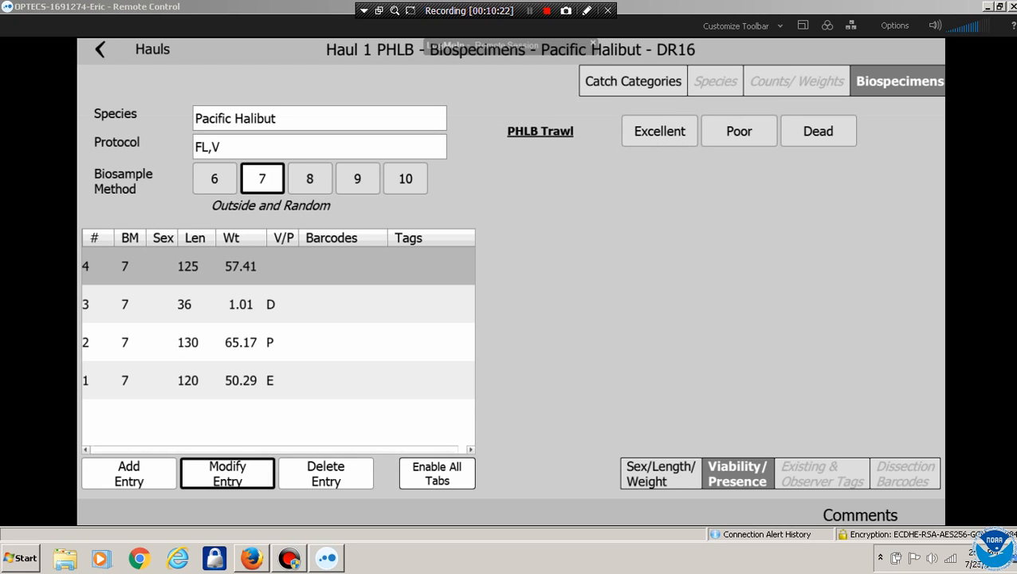
# Add specimen 5 with length 78, rated Poor
pyautogui.click(128, 473)
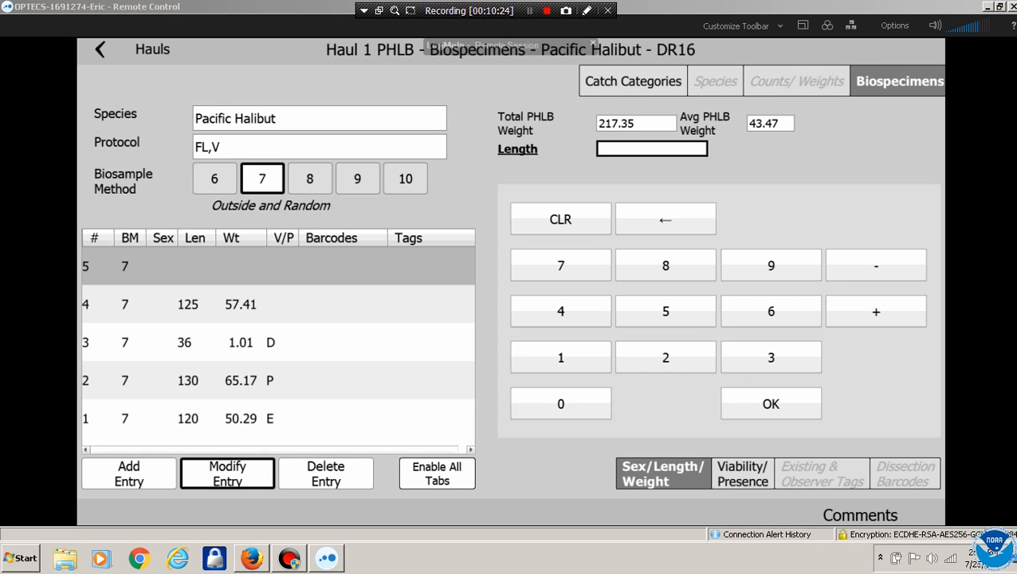
pyautogui.click(561, 264)
pyautogui.click(666, 265)
pyautogui.click(771, 403)
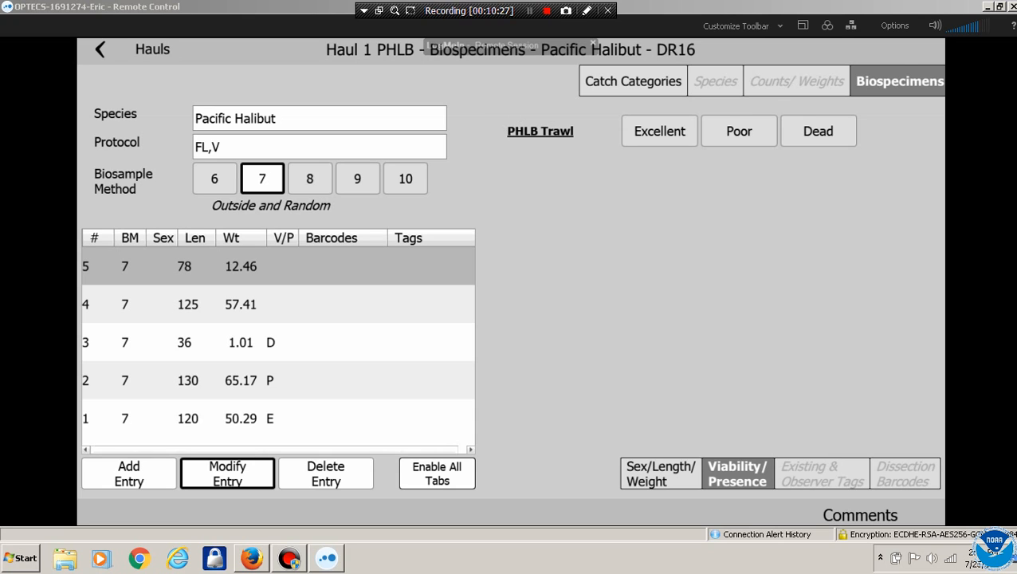
pyautogui.click(739, 131)
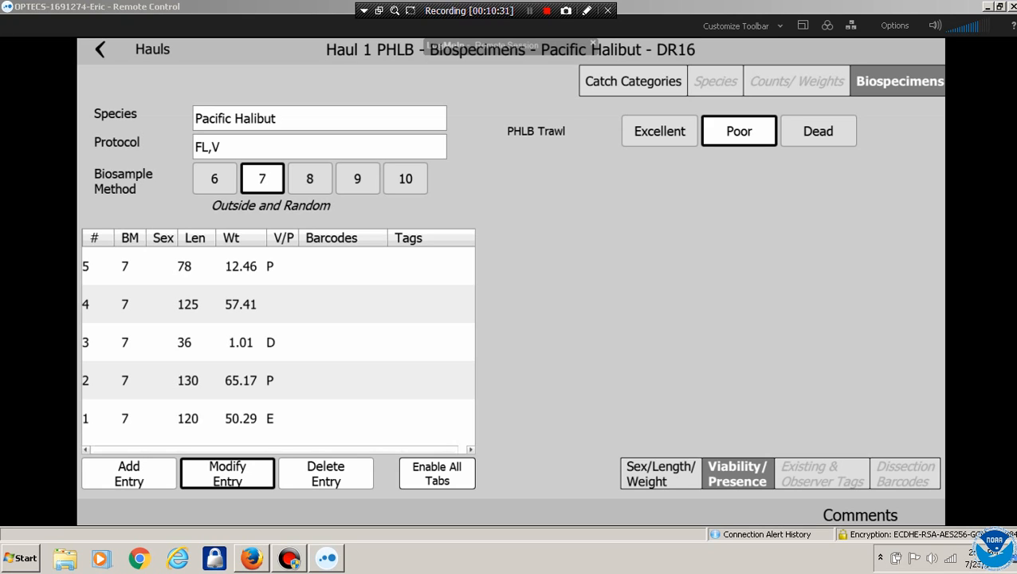
# Select specimen 4 and modify it to record its viability as Poor
pyautogui.click(277, 305)
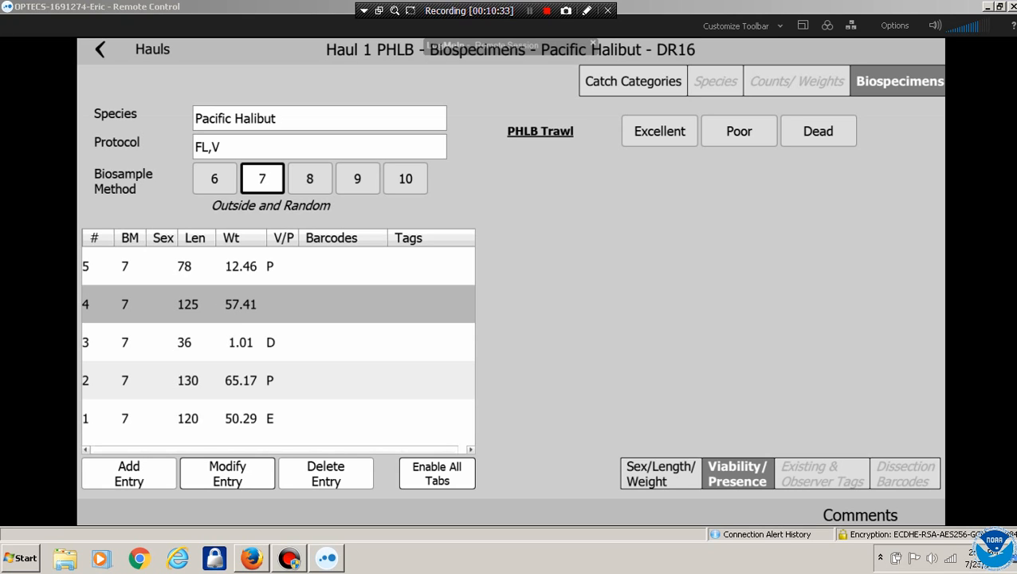
pyautogui.click(742, 132)
pyautogui.click(745, 128)
pyautogui.click(227, 474)
pyautogui.click(739, 132)
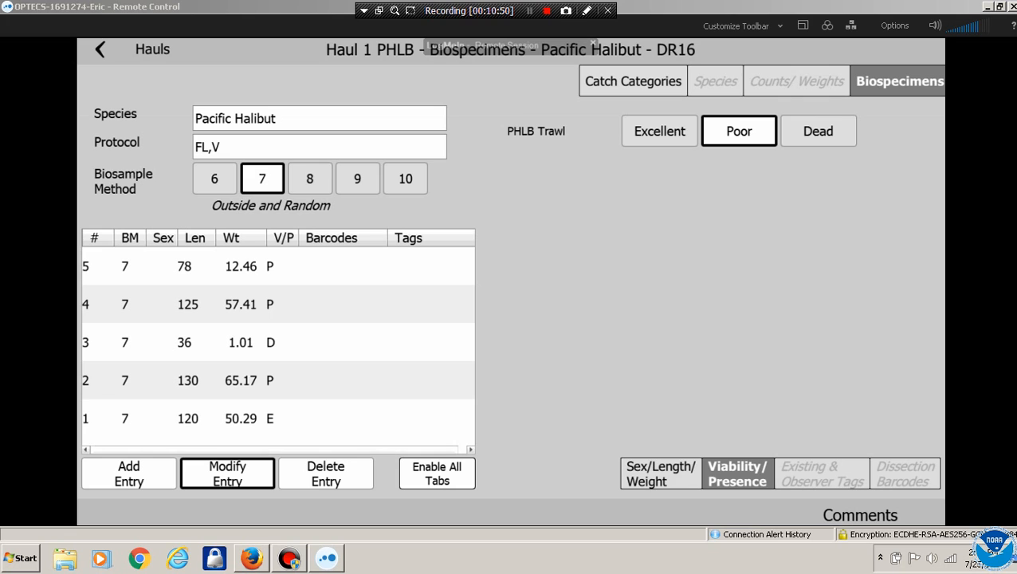
# Select specimen 3 and change its length from 36 to 46
pyautogui.click(659, 473)
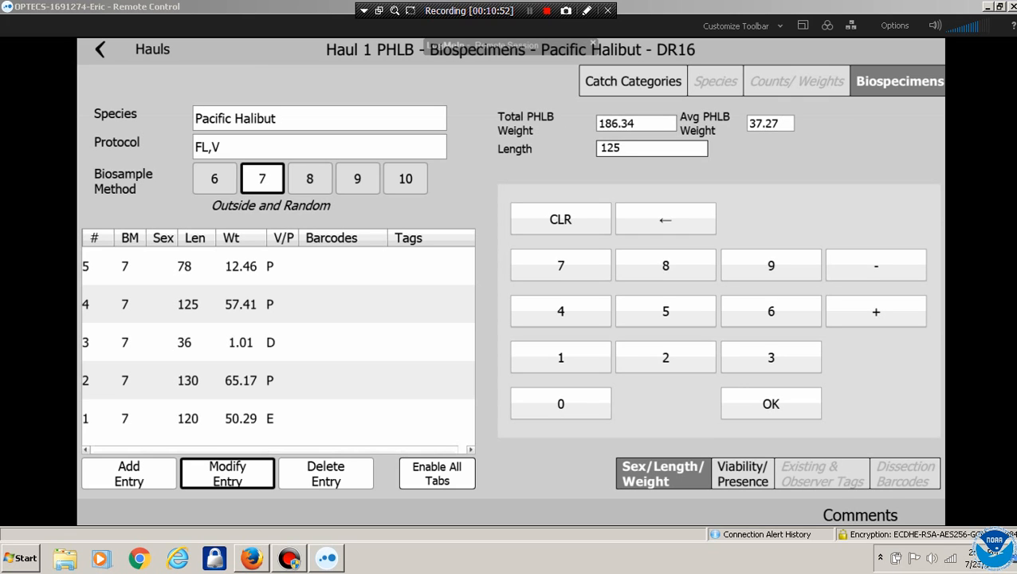
pyautogui.click(743, 473)
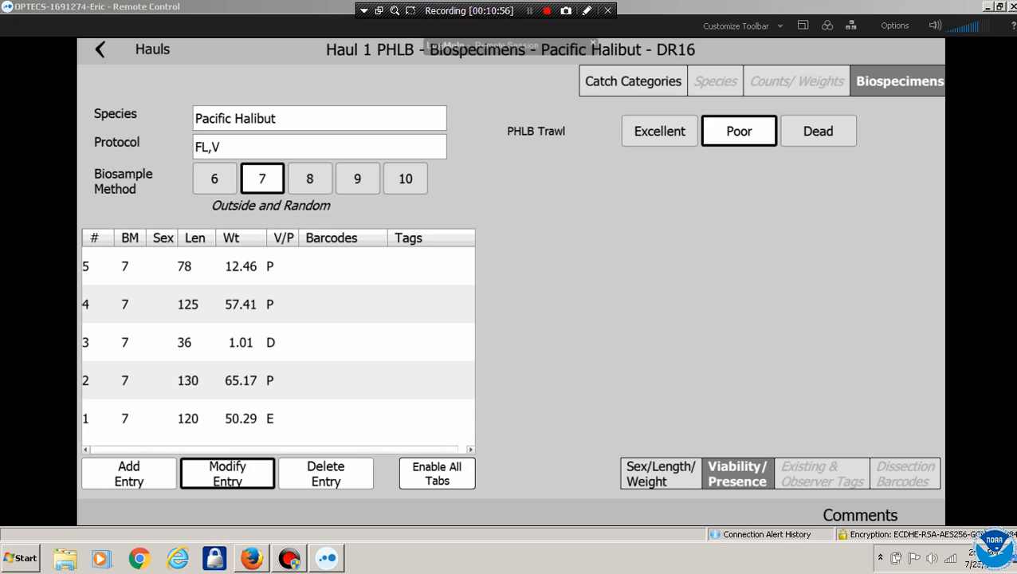
pyautogui.click(239, 343)
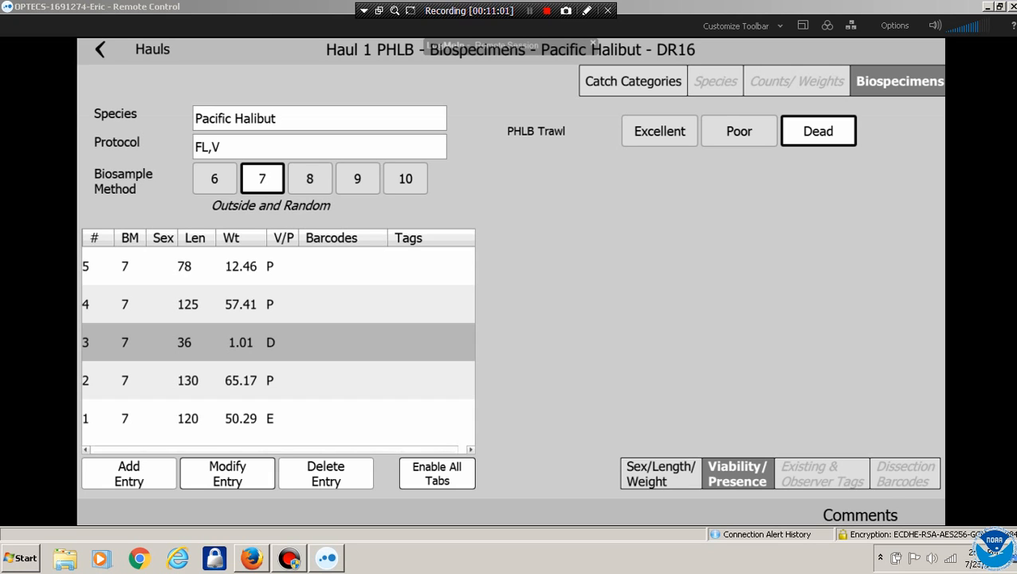
pyautogui.click(227, 474)
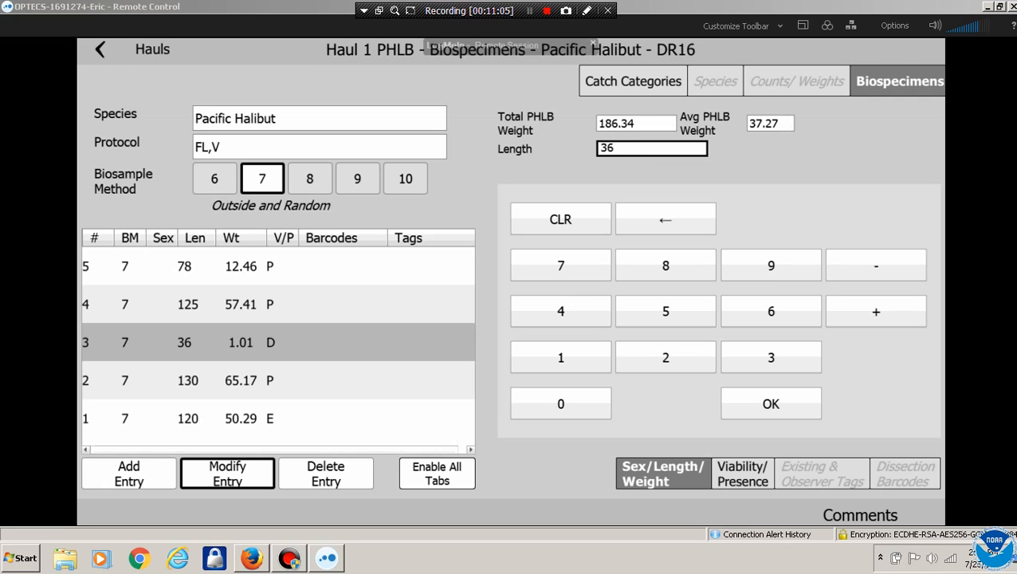
pyautogui.click(562, 217)
pyautogui.click(560, 311)
pyautogui.click(771, 311)
pyautogui.click(771, 403)
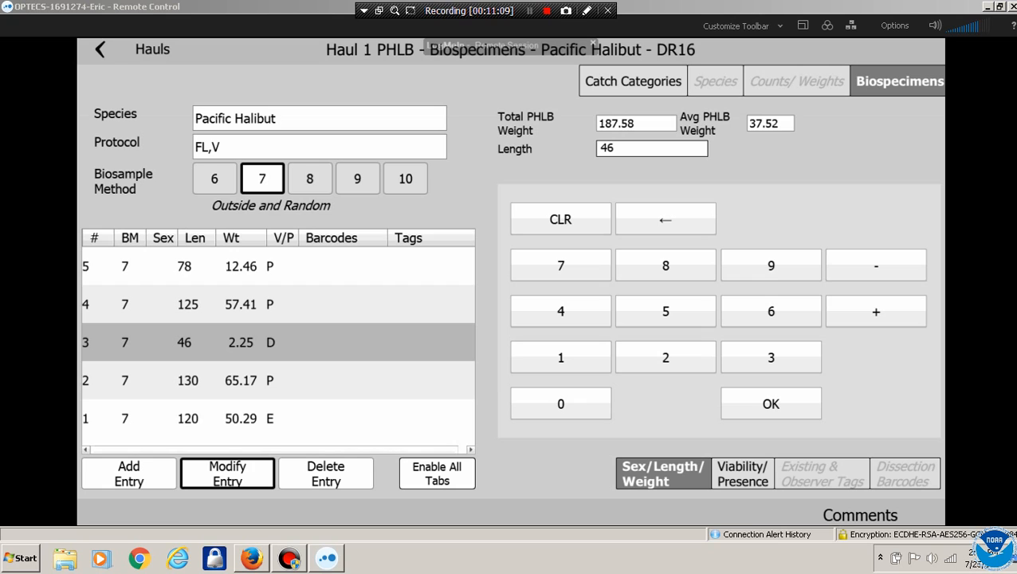
# Review specimen 3's condition and weights, then return to Haul 1's catch categories
pyautogui.click(742, 474)
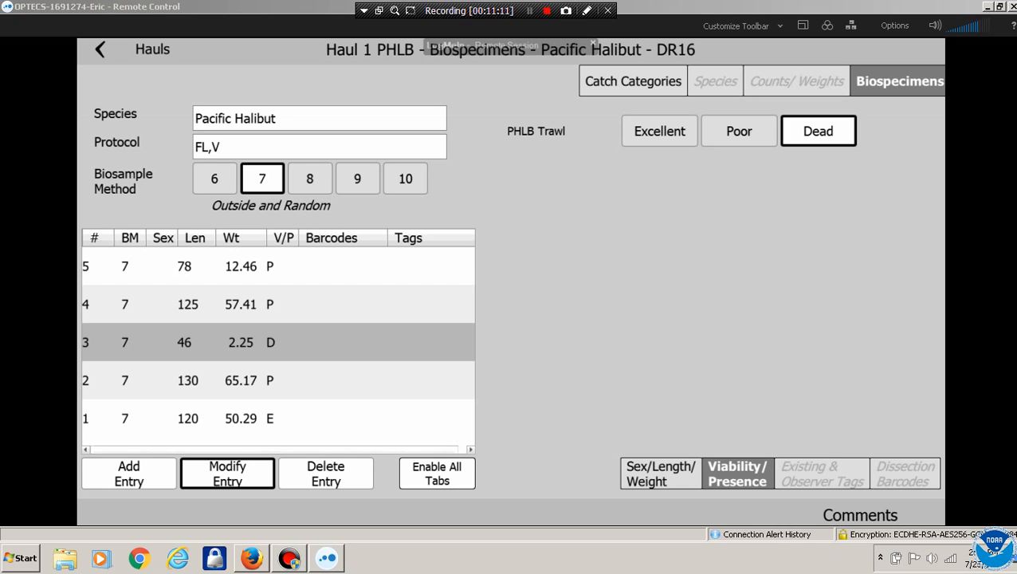
pyautogui.click(660, 474)
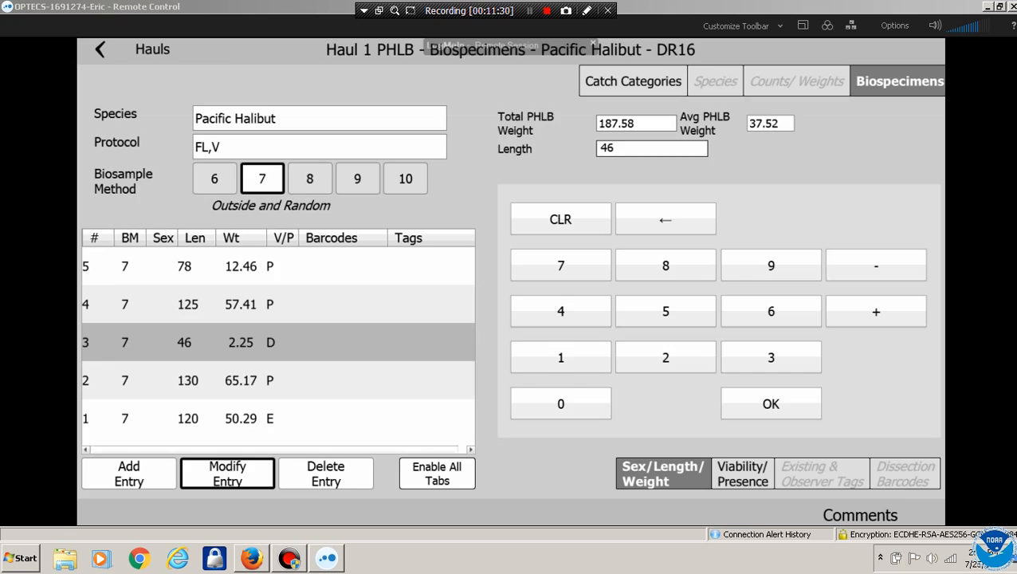
pyautogui.click(646, 80)
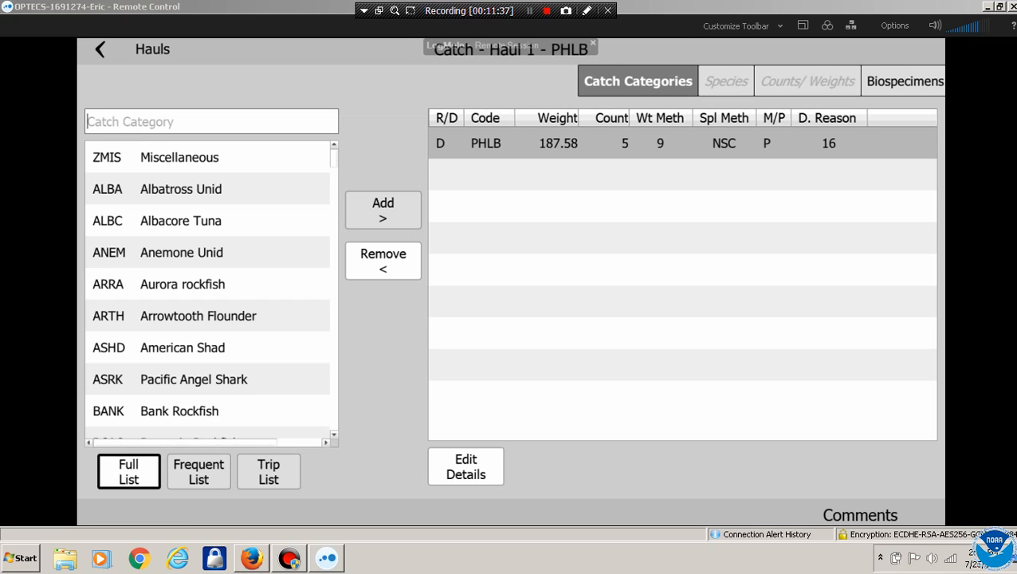
# Add ZMIS Miscellaneous with weight method 1 (actual weight), sample method 1 (whole haul) and Mixed purity
pyautogui.click(183, 157)
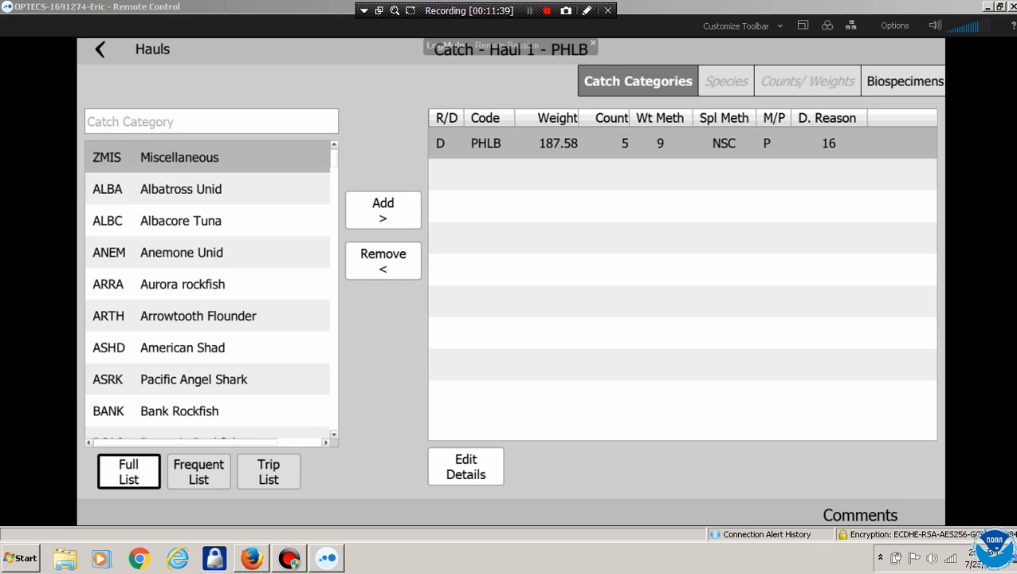
pyautogui.click(383, 209)
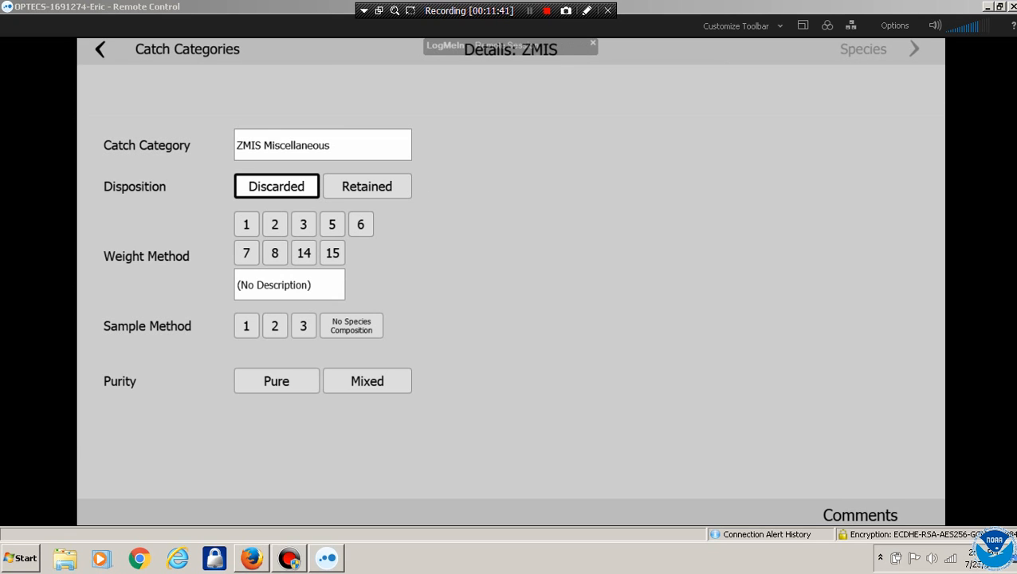
pyautogui.click(247, 224)
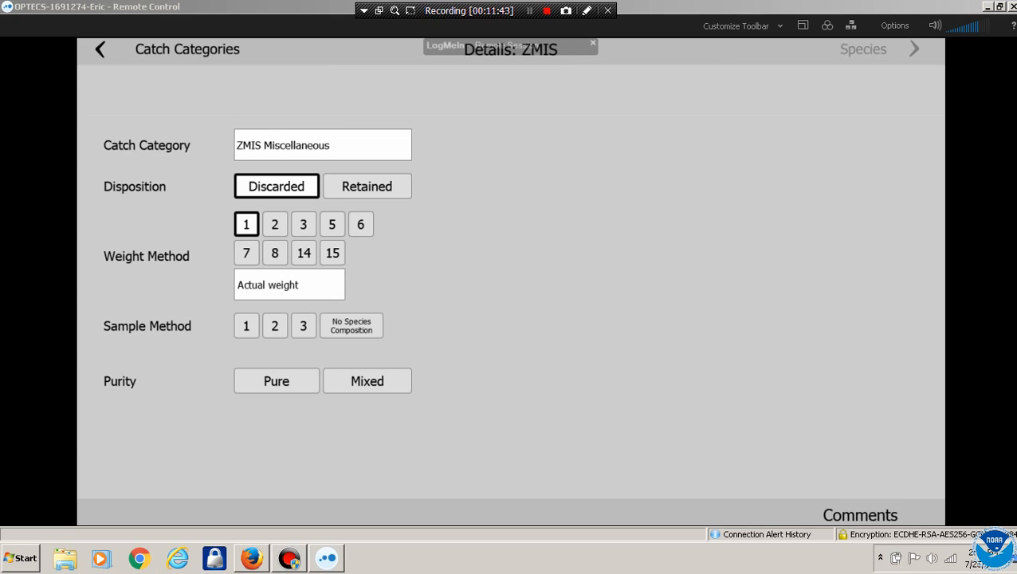
pyautogui.click(246, 326)
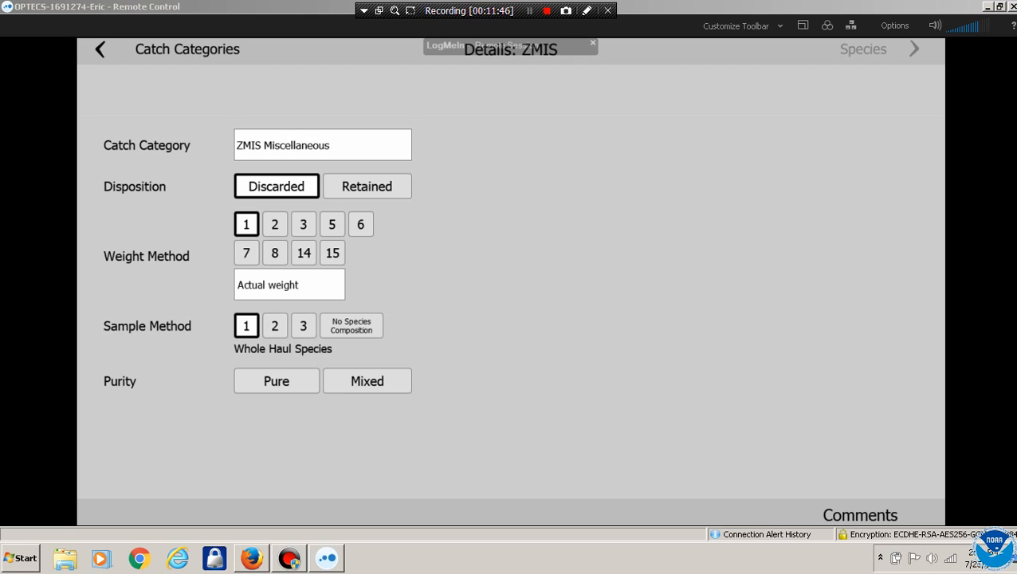
pyautogui.click(368, 381)
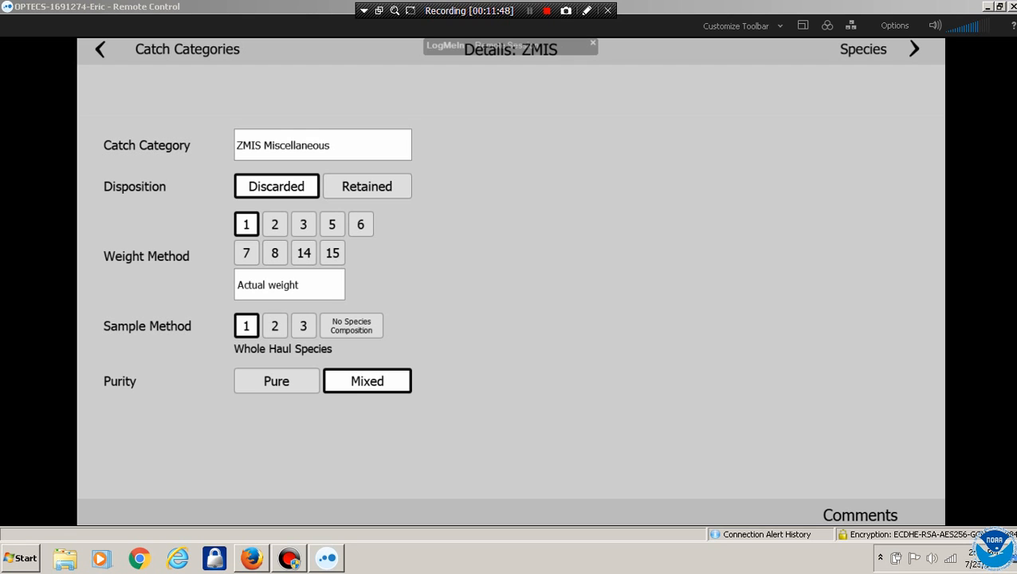
pyautogui.click(880, 49)
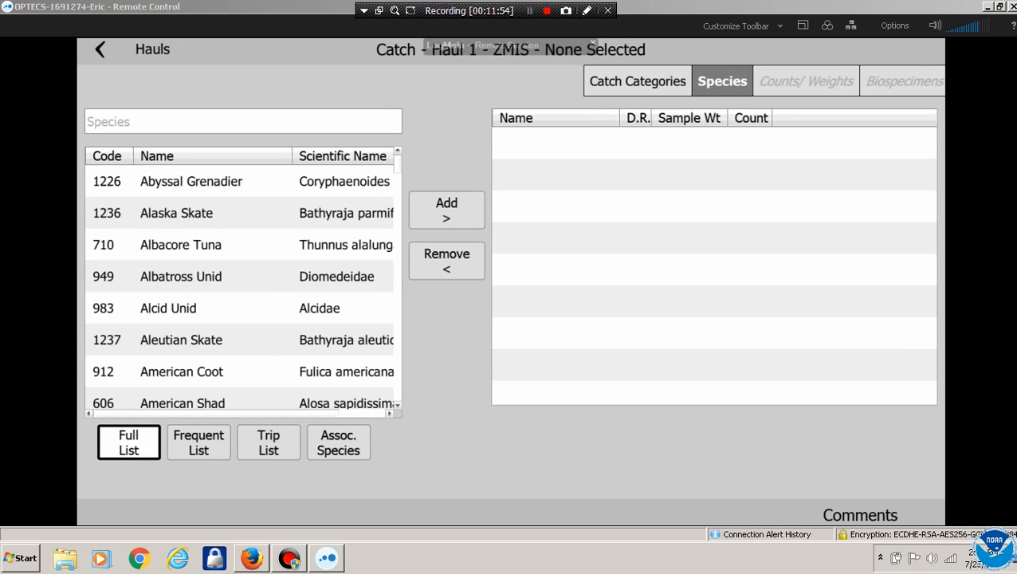
# From the Frequent List, add Deepsea Sole to ZMIS
pyautogui.click(199, 442)
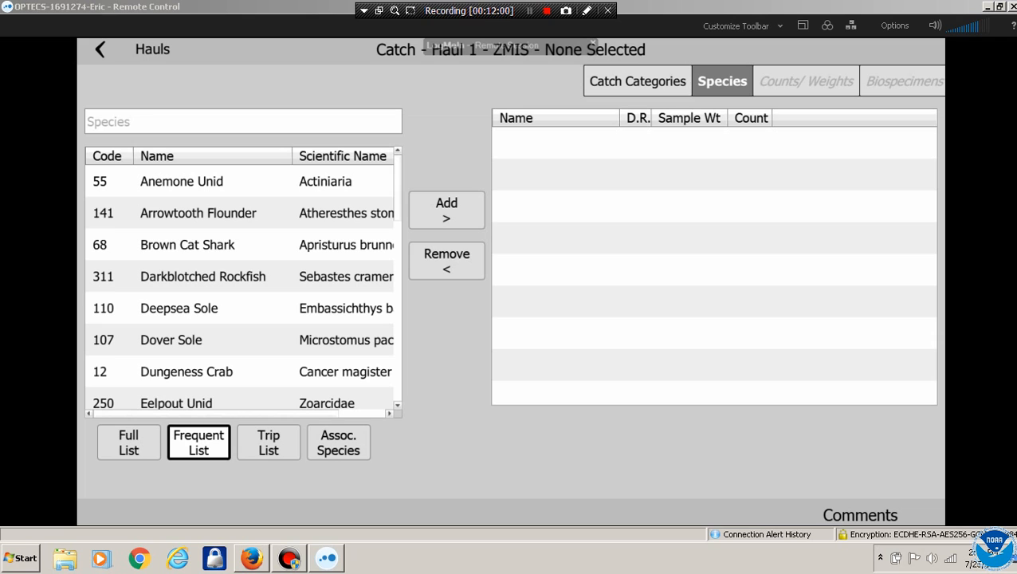
pyautogui.moveTo(256, 312)
pyautogui.mouseDown()
pyautogui.moveTo(256, 231)
pyautogui.moveTo(256, 312)
pyautogui.mouseUp()
pyautogui.click(268, 443)
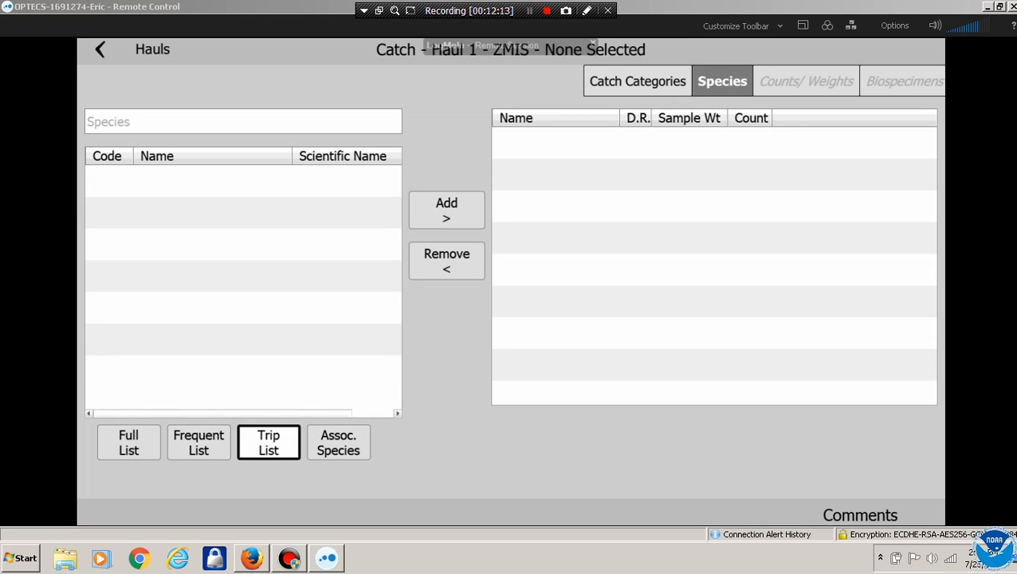
pyautogui.click(198, 442)
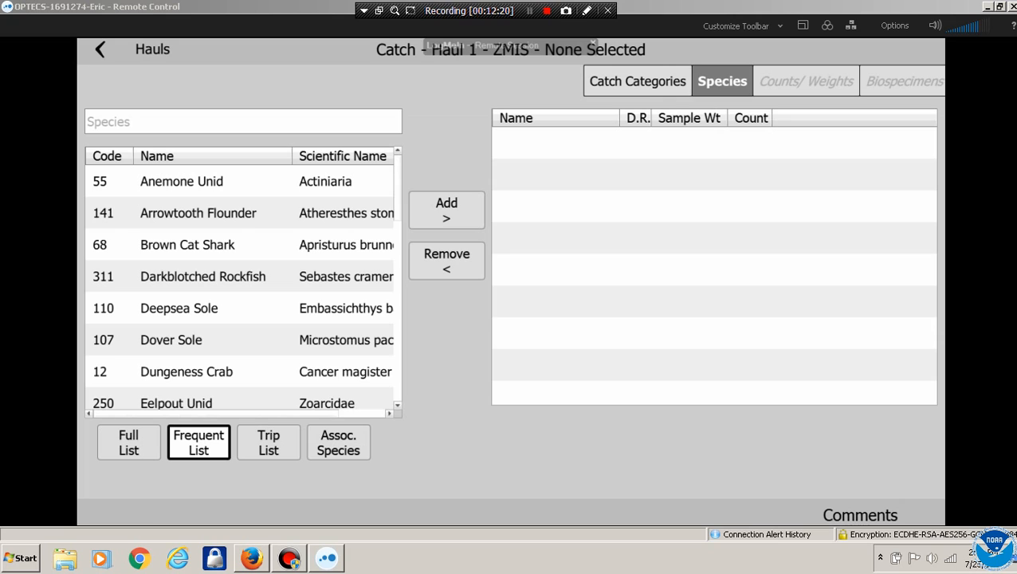
pyautogui.click(179, 309)
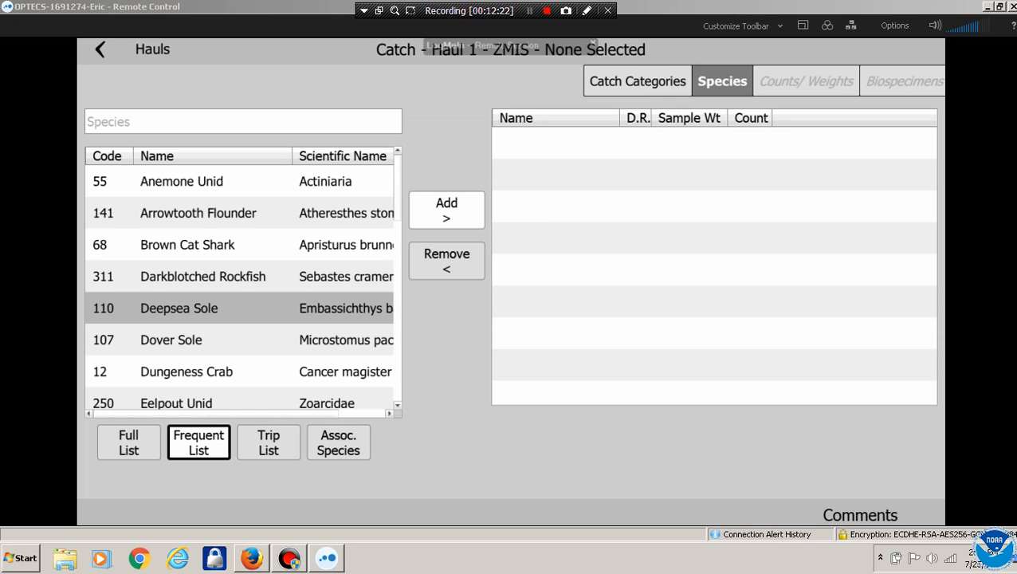
pyautogui.click(446, 210)
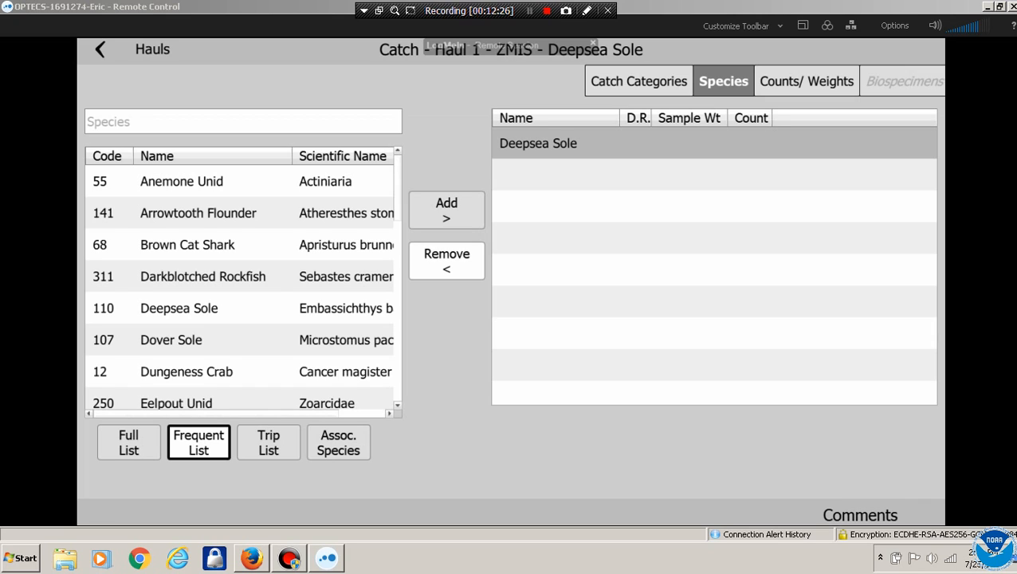
# Add Anemone Unid, Arrowtooth Flounder, Brown Cat Shark and Longnose Skate together
pyautogui.click(182, 181)
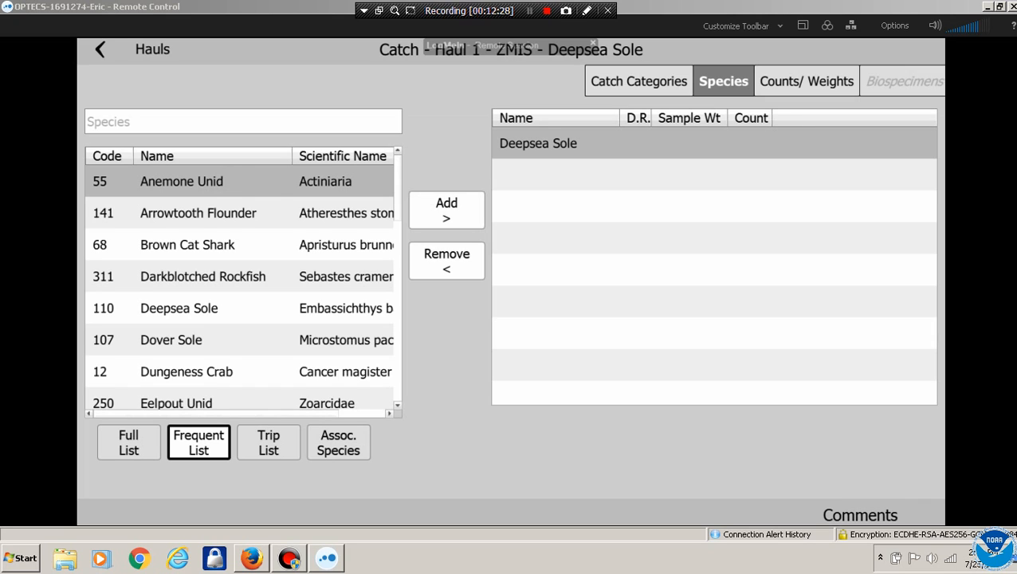
pyautogui.click(198, 214)
pyautogui.click(228, 242)
pyautogui.scroll(-3, 239, 285)
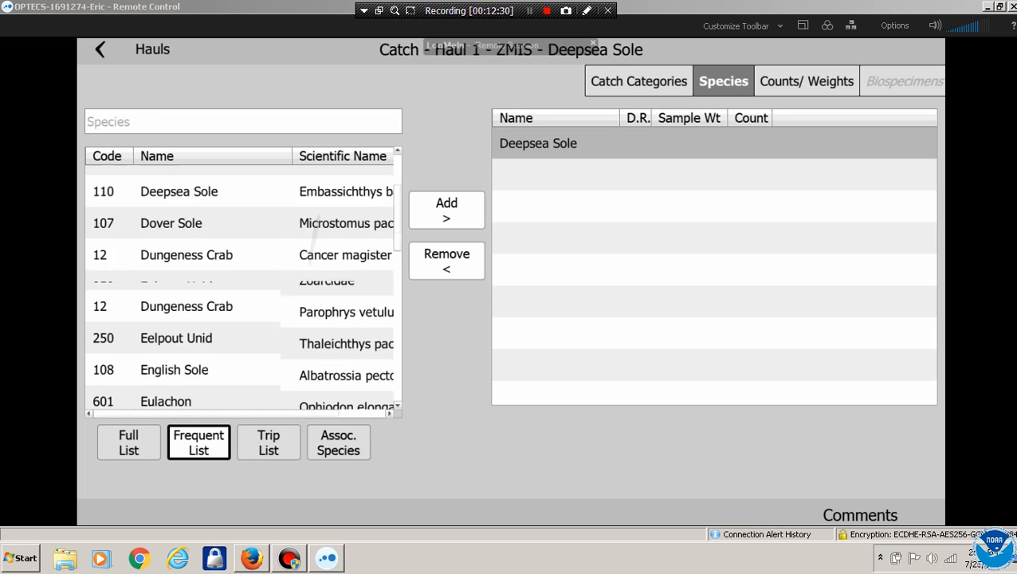
pyautogui.click(239, 380)
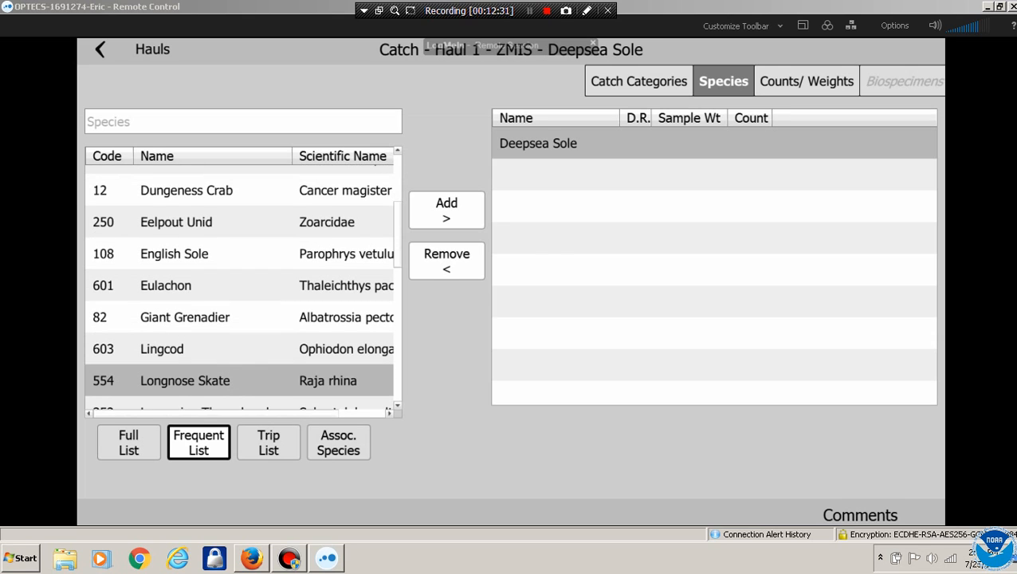
pyautogui.click(446, 210)
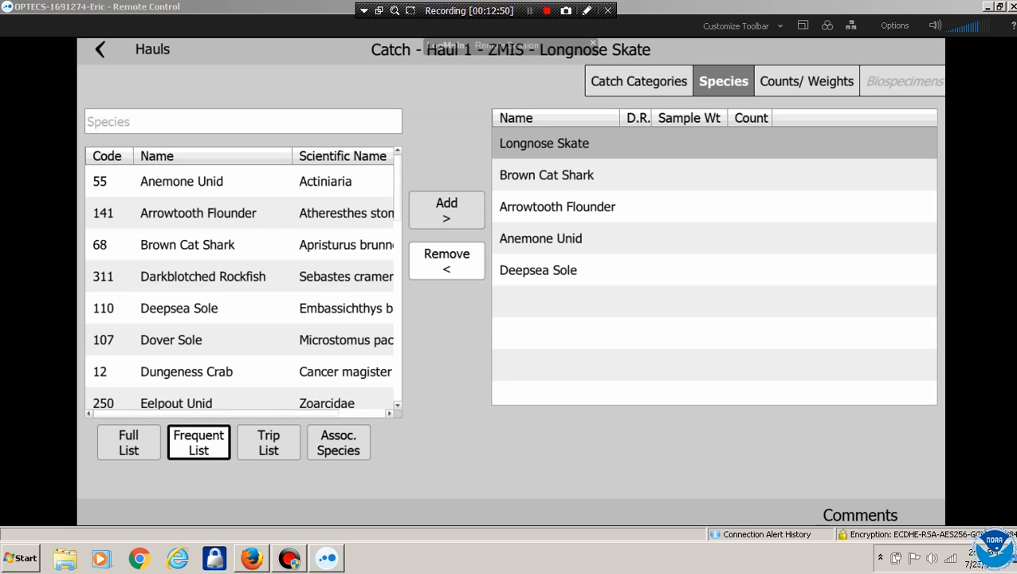
# Review each added species, then open Longnose Skate's counts and weights
pyautogui.click(538, 270)
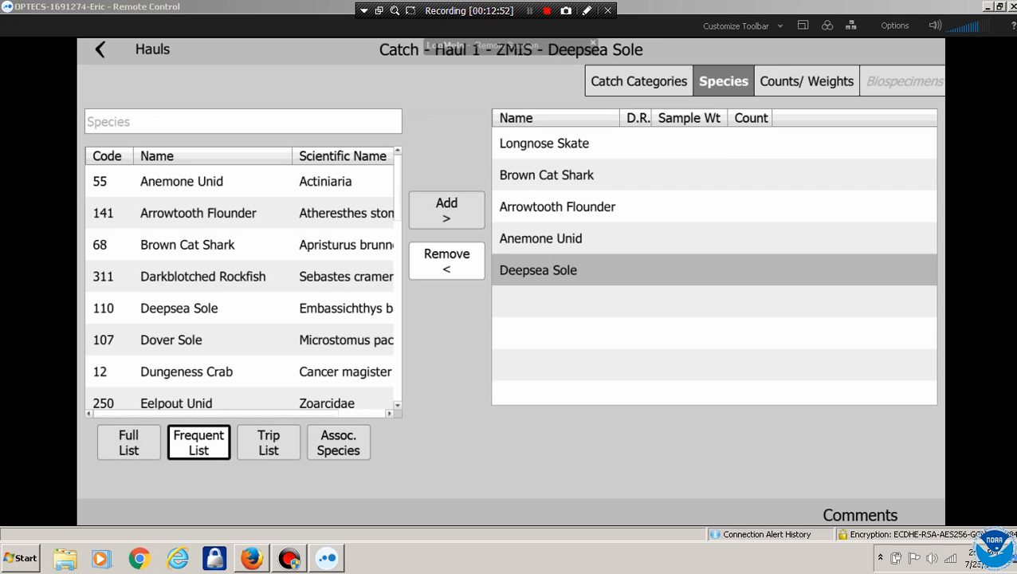
pyautogui.click(541, 239)
pyautogui.click(557, 207)
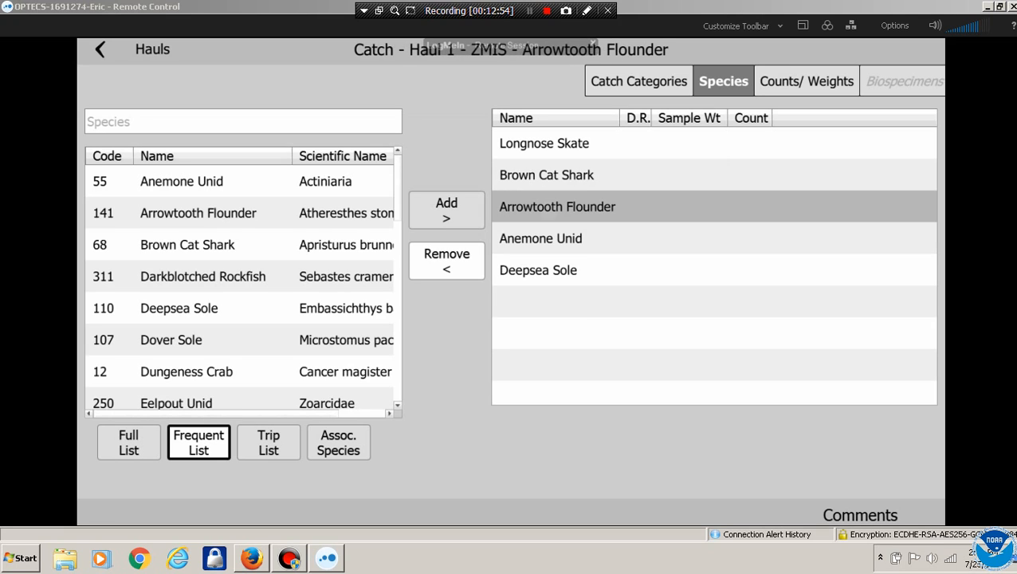
pyautogui.click(547, 175)
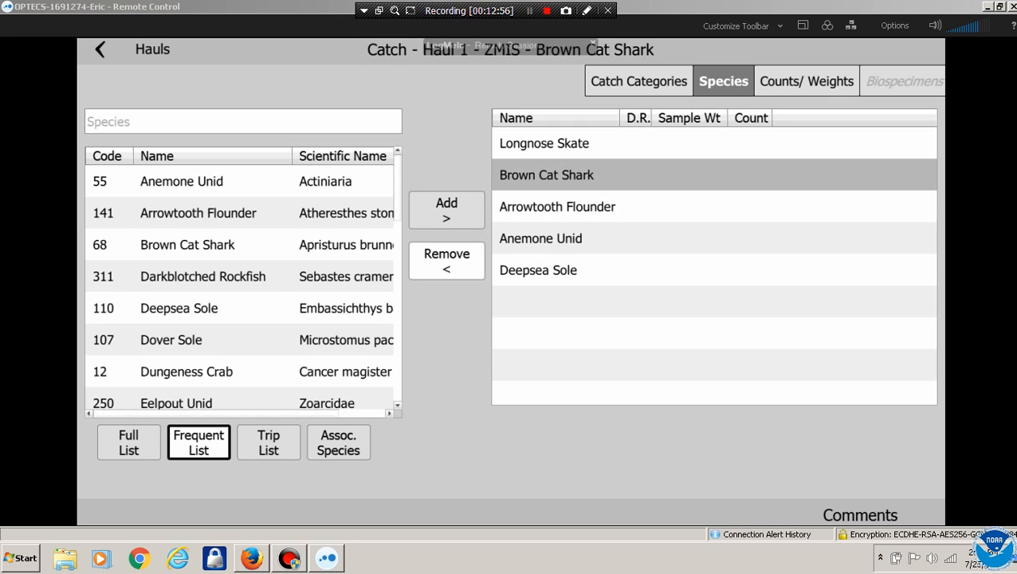
pyautogui.click(544, 143)
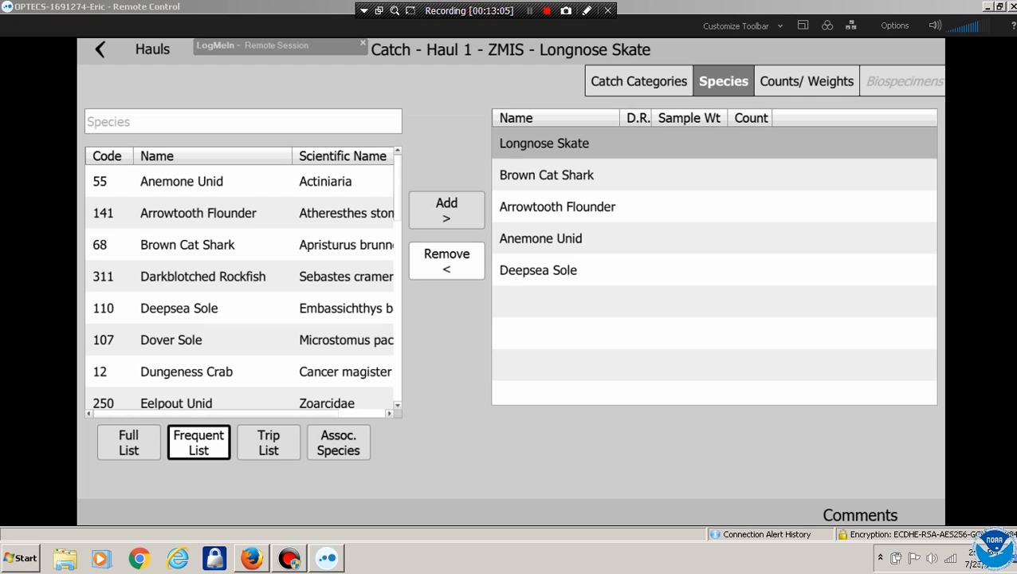
pyautogui.click(538, 270)
pyautogui.click(544, 144)
pyautogui.click(806, 81)
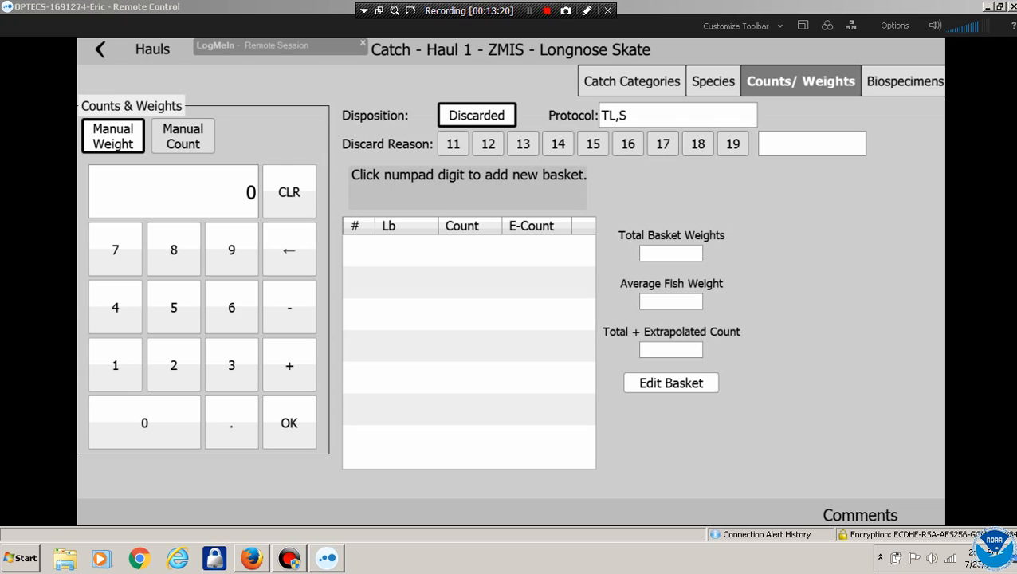
# Set discard reason 13 (Market) and record a 120 lb Longnose Skate basket with 2 fish
pyautogui.click(523, 144)
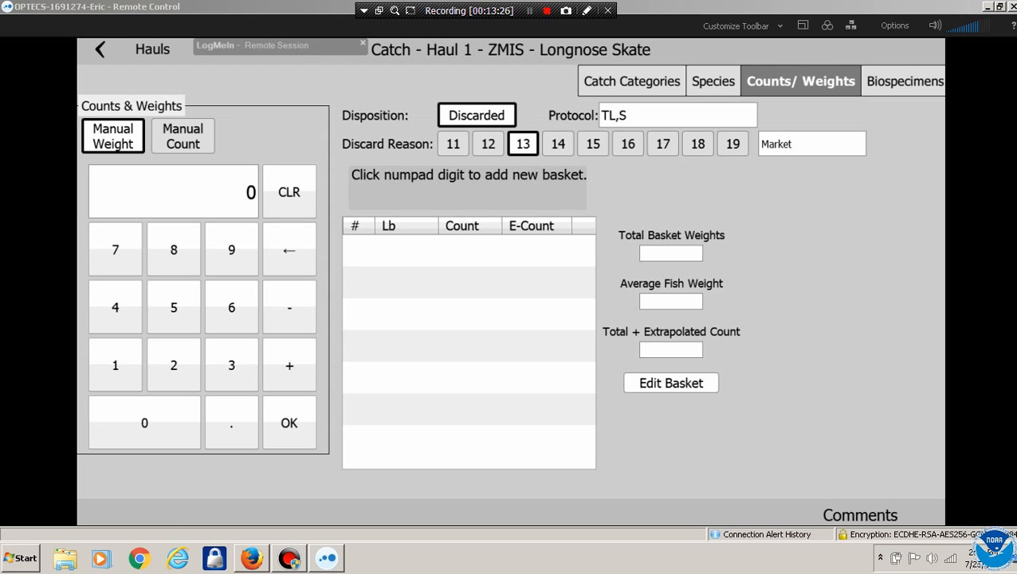
pyautogui.click(118, 365)
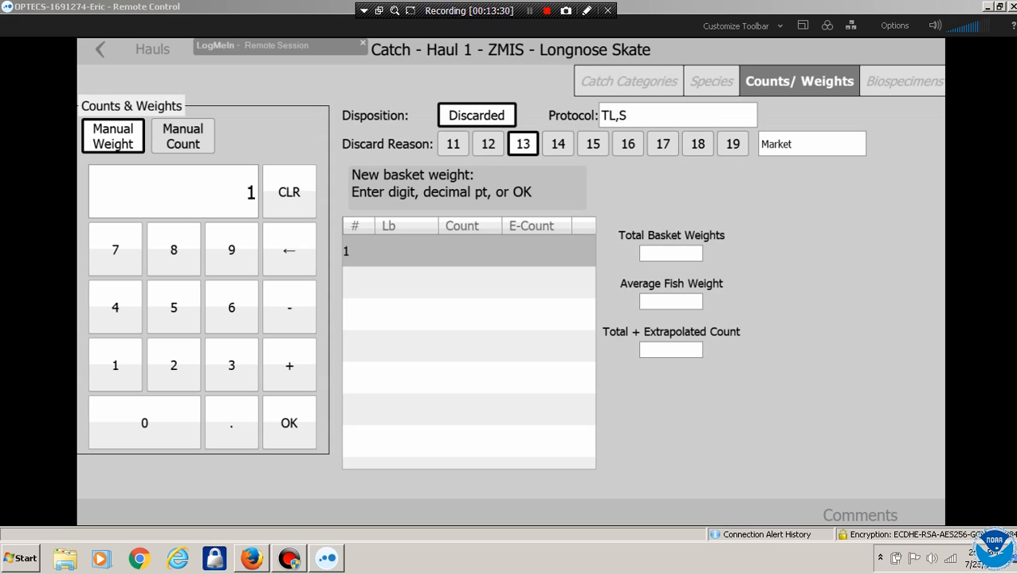
pyautogui.click(174, 365)
pyautogui.click(144, 422)
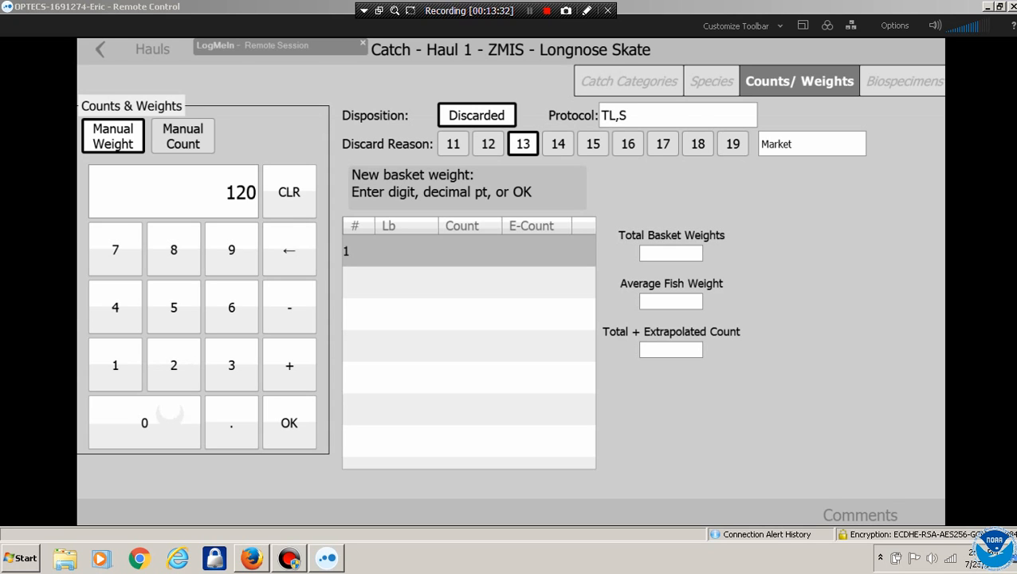
pyautogui.click(289, 422)
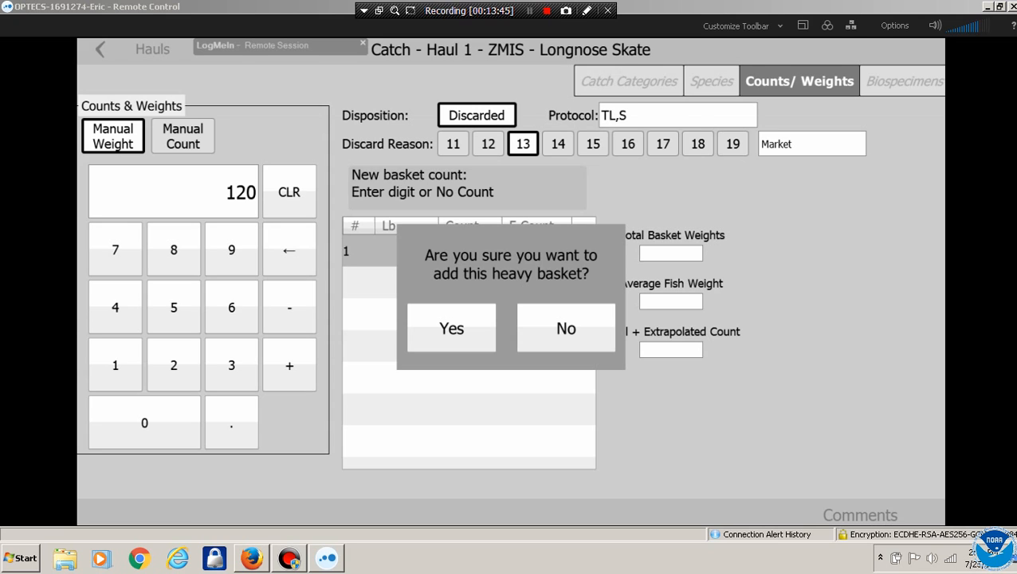
pyautogui.click(451, 328)
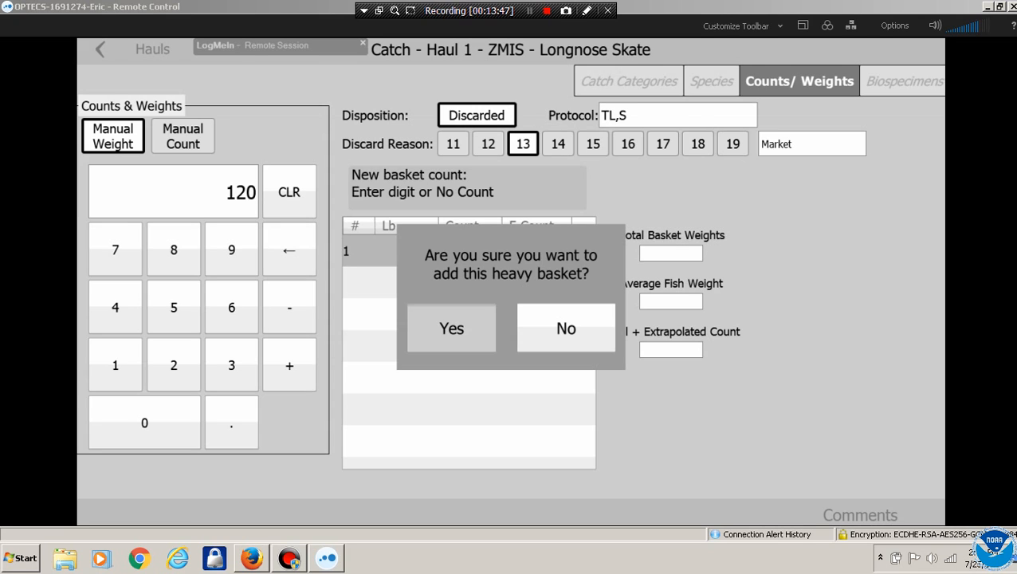
pyautogui.click(173, 364)
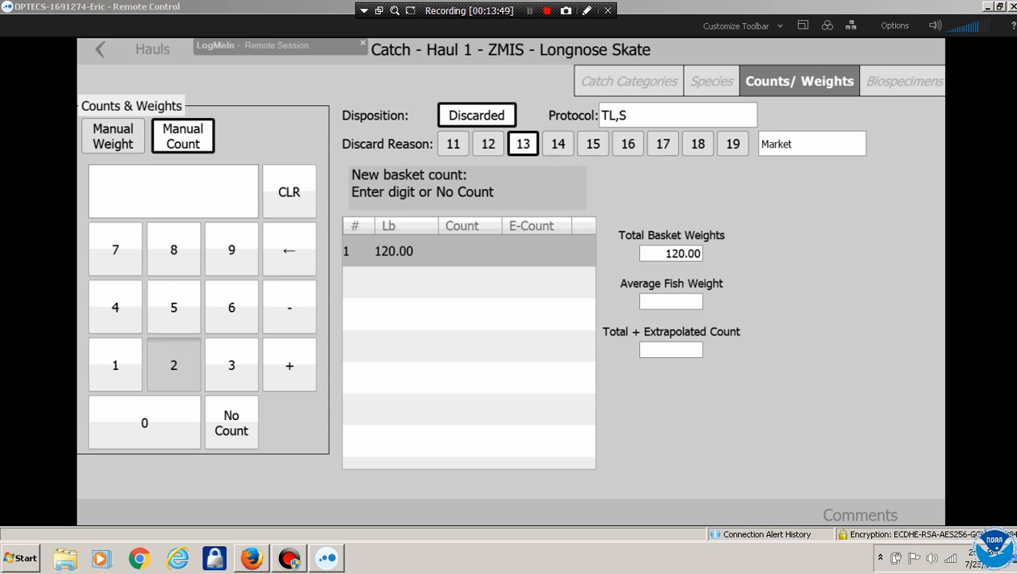
pyautogui.click(289, 422)
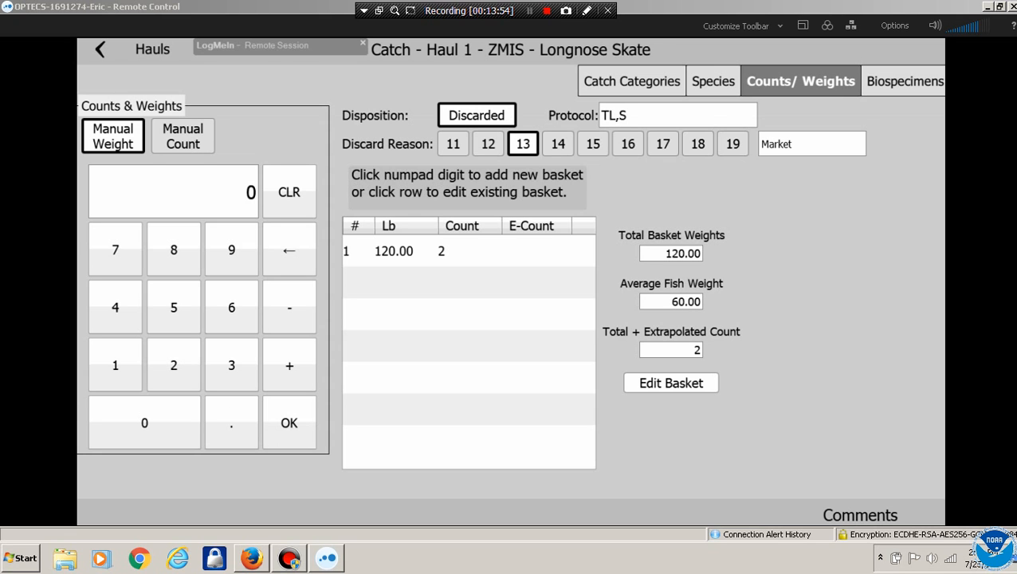
# Record a second Longnose Skate basket of 150 lb with 2 fish
pyautogui.click(115, 364)
pyautogui.click(173, 307)
pyautogui.click(144, 423)
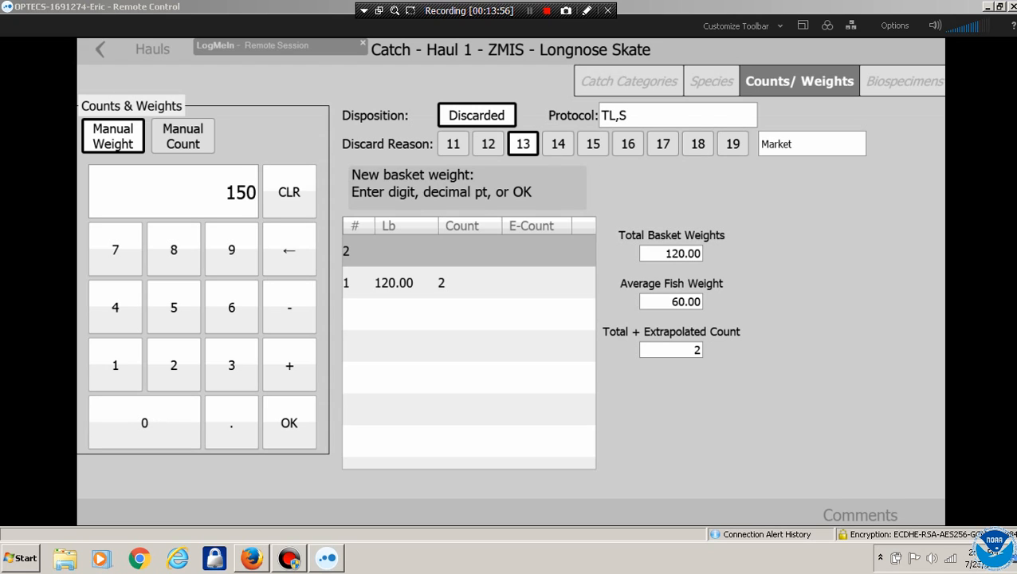
pyautogui.click(289, 423)
pyautogui.click(451, 328)
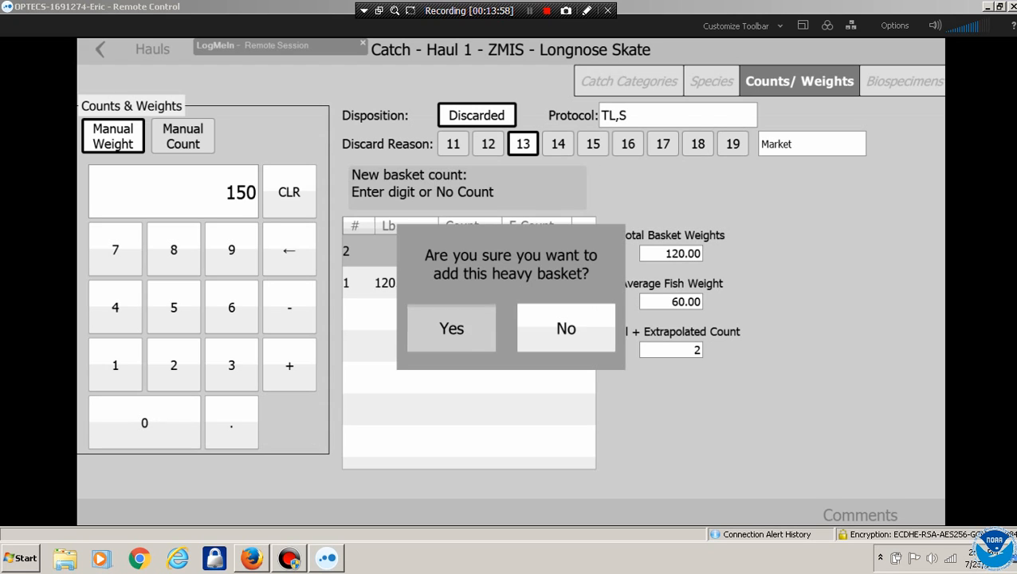
pyautogui.click(173, 364)
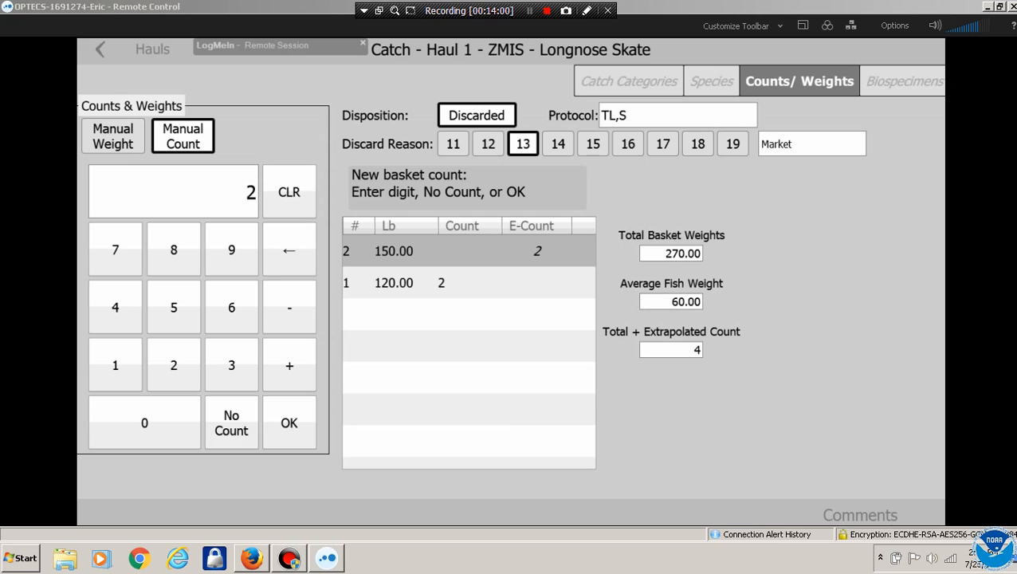
pyautogui.click(289, 423)
# Begin a third basket, keying its weight as 151 lb
pyautogui.click(115, 364)
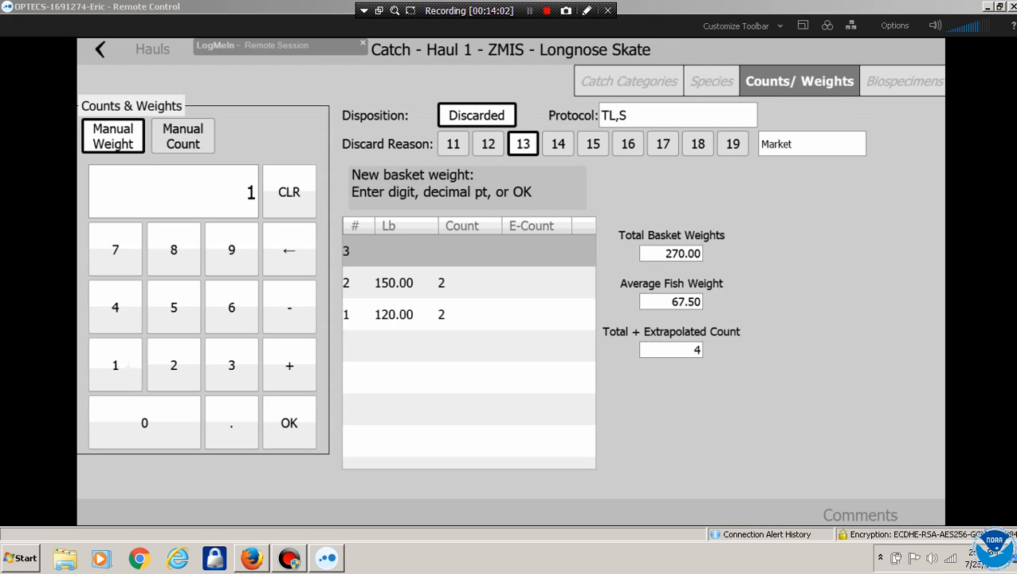
pyautogui.click(173, 307)
pyautogui.click(115, 364)
pyautogui.click(144, 423)
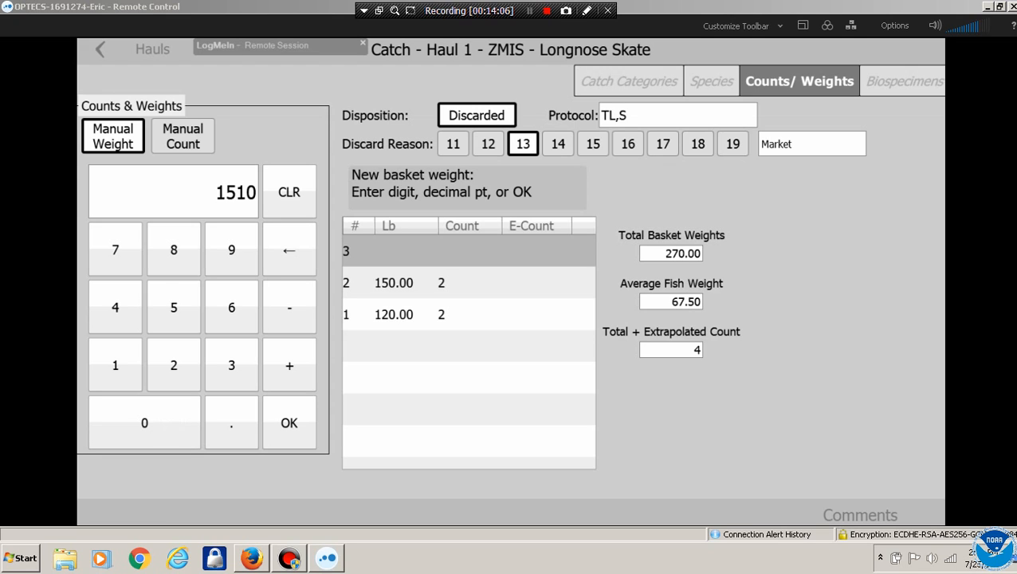
pyautogui.click(289, 249)
# Submit the 151 lb weight, dismiss the over-150 lb warning, and add an uncounted 120 lb basket
pyautogui.click(289, 422)
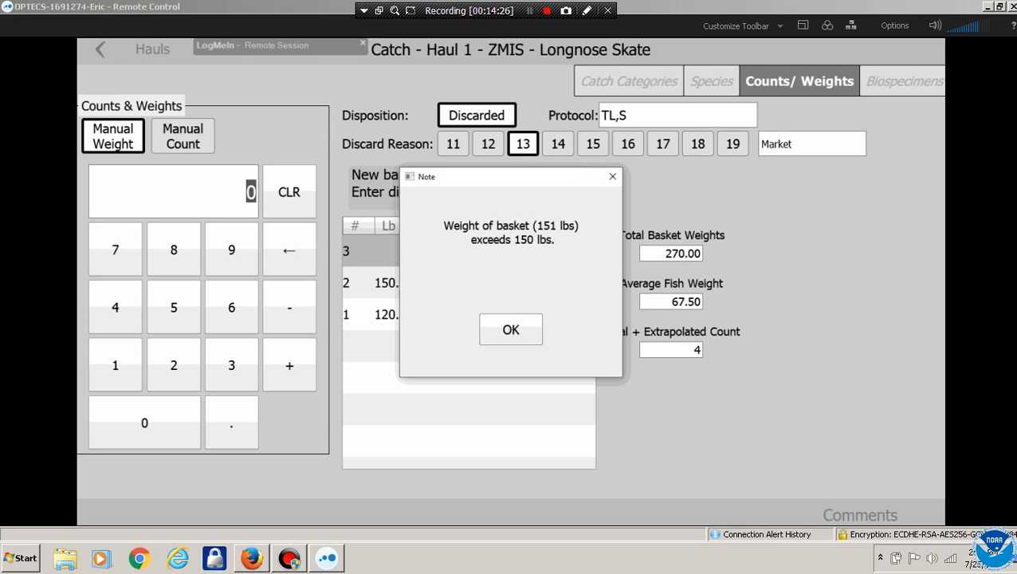
pyautogui.click(511, 330)
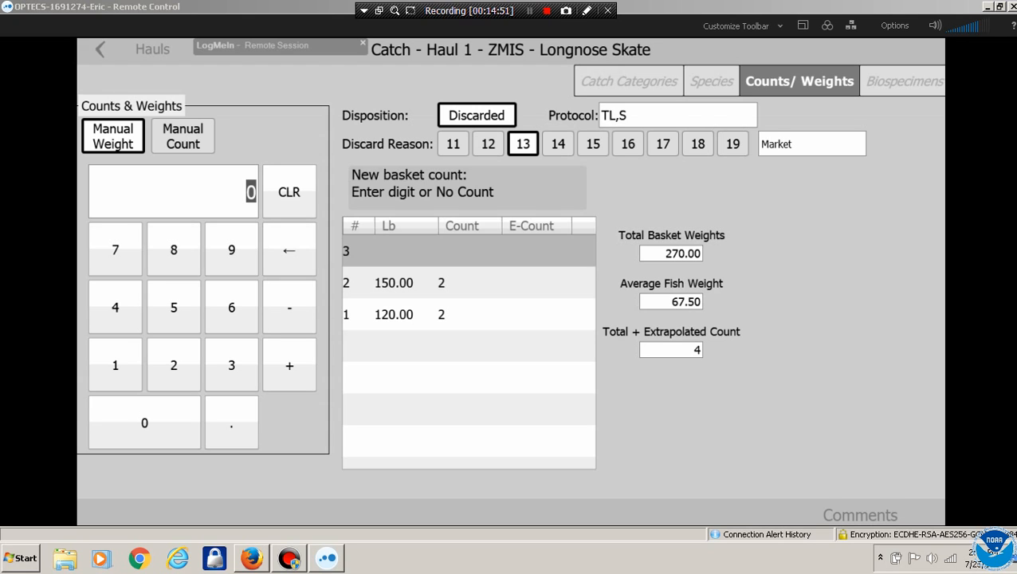
pyautogui.click(115, 365)
pyautogui.click(173, 364)
pyautogui.click(145, 422)
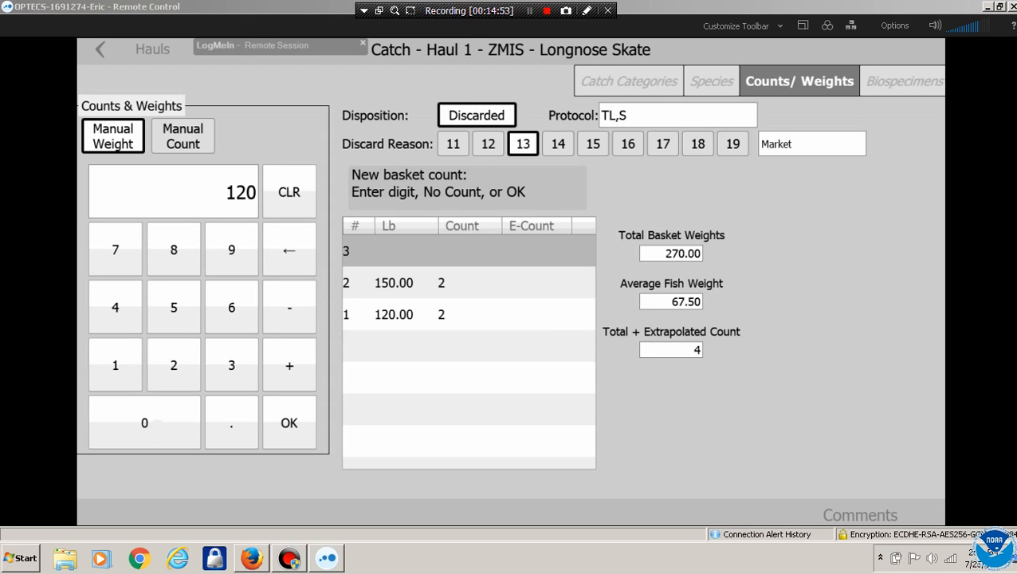
pyautogui.click(289, 422)
pyautogui.click(451, 329)
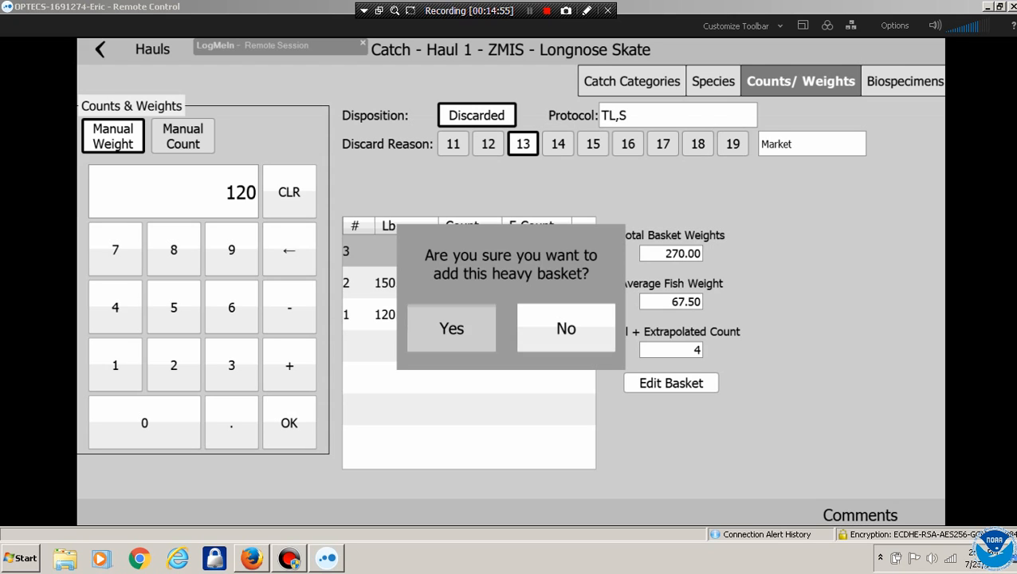
pyautogui.click(231, 423)
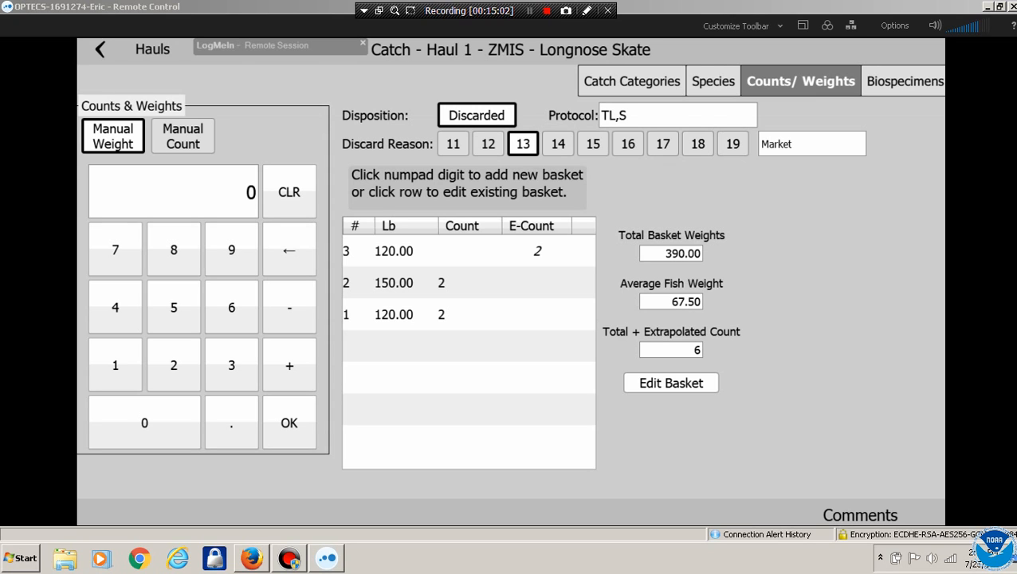
# Add a 12 lb Longnose Skate basket with no fish count
pyautogui.click(116, 364)
pyautogui.click(174, 365)
pyautogui.click(289, 423)
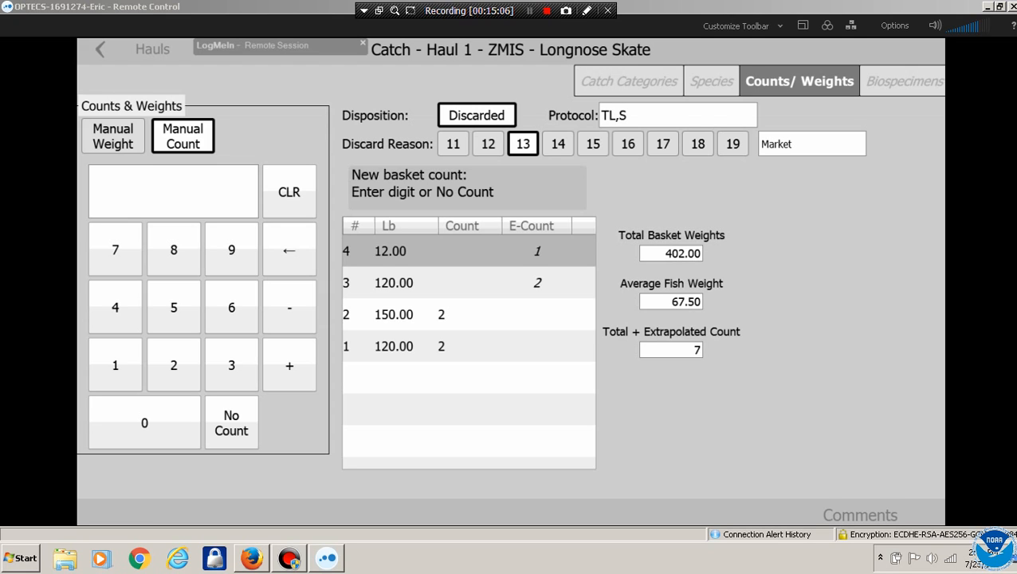
pyautogui.click(231, 423)
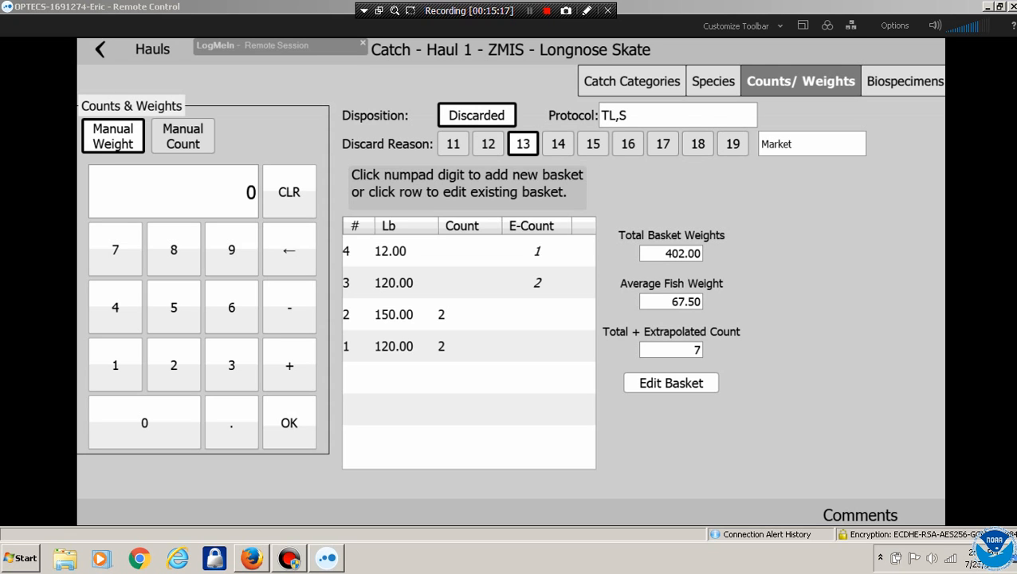
# Dismiss the species sample note and open the Longnose Skate Biospecimens page for ZMIS
pyautogui.click(713, 81)
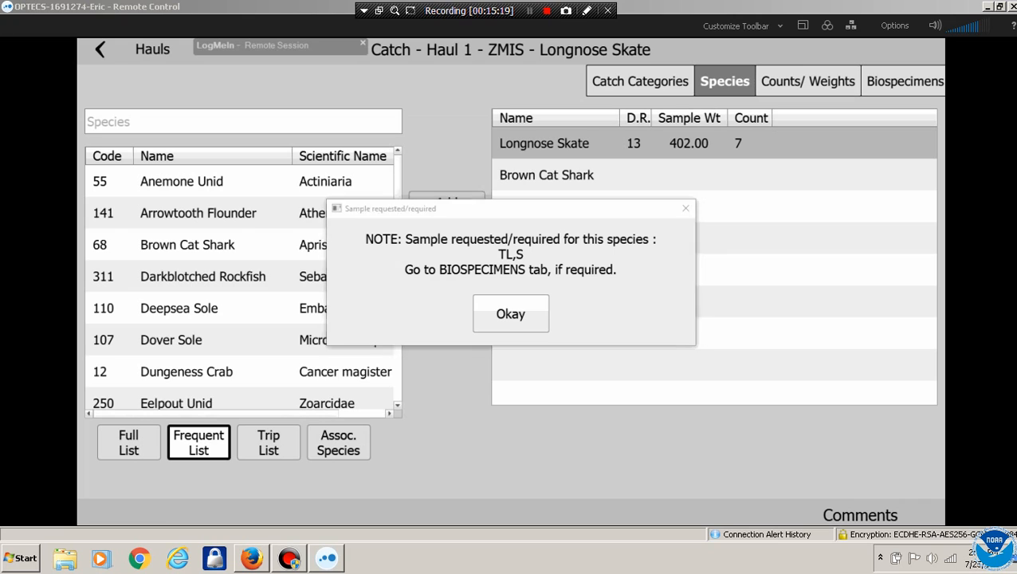
pyautogui.click(511, 314)
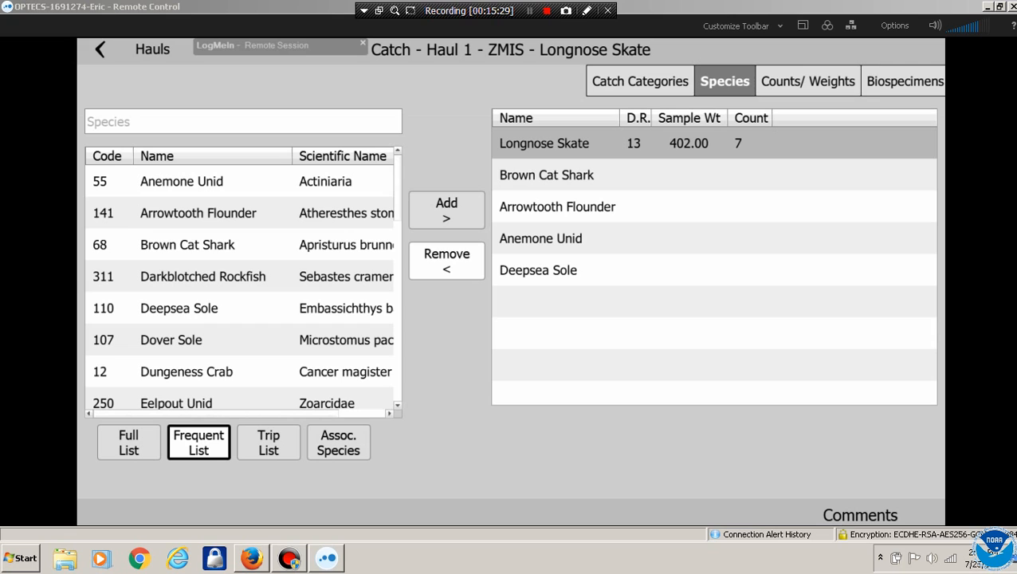
pyautogui.click(808, 82)
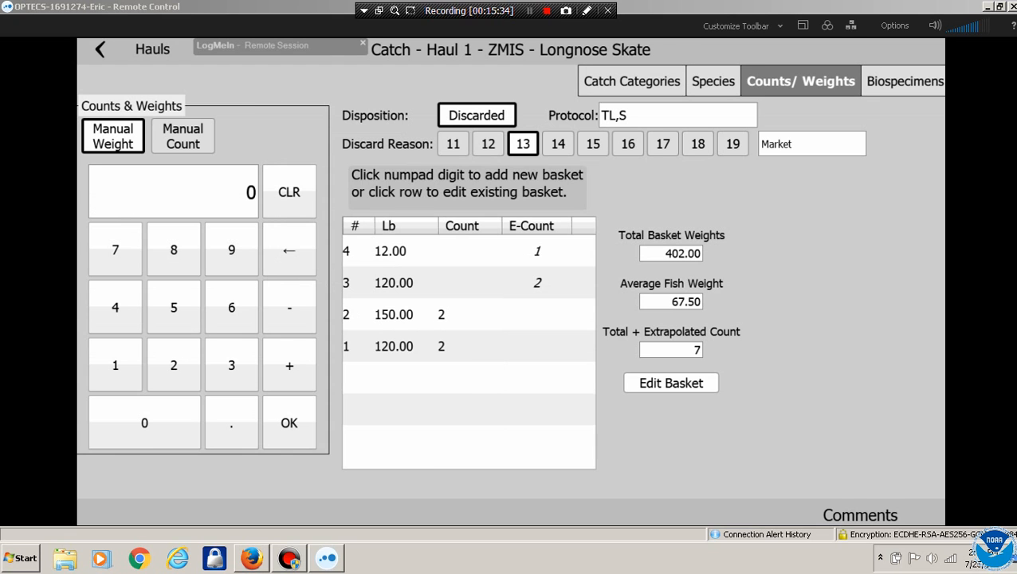
pyautogui.click(904, 82)
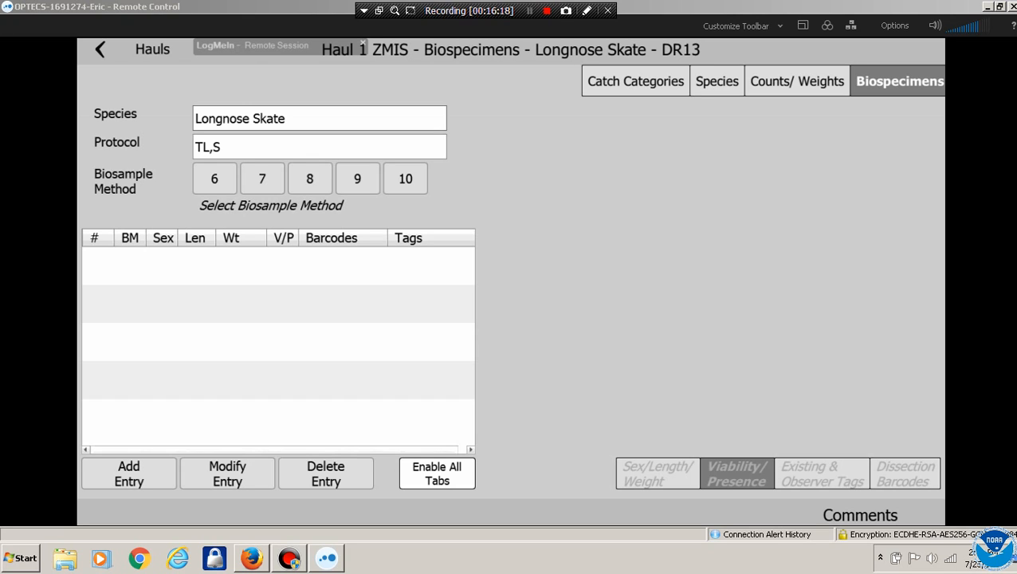
# Under biosample method 9 (Inside and Random), add a female skate of length 120
pyautogui.click(357, 178)
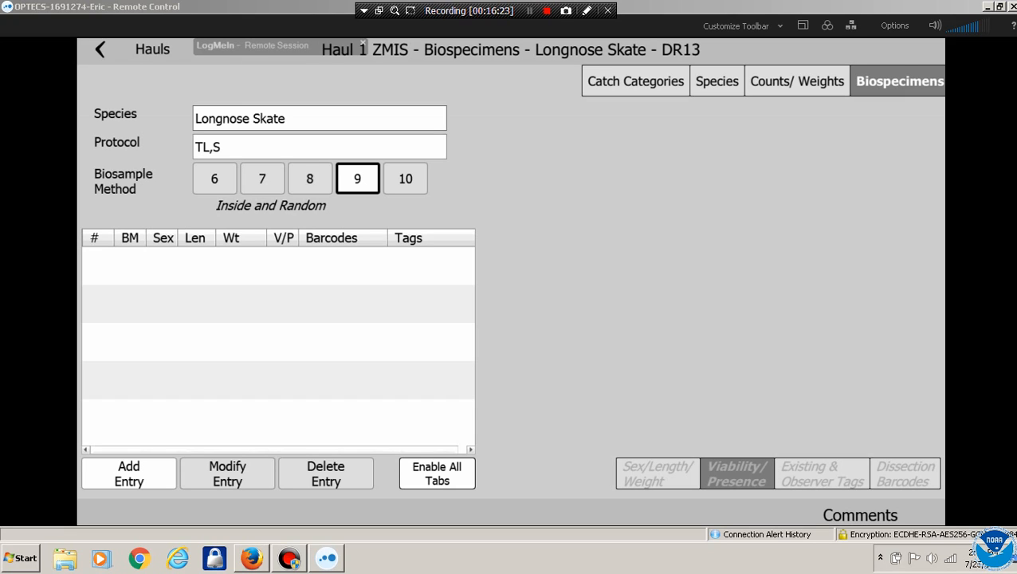
pyautogui.click(128, 473)
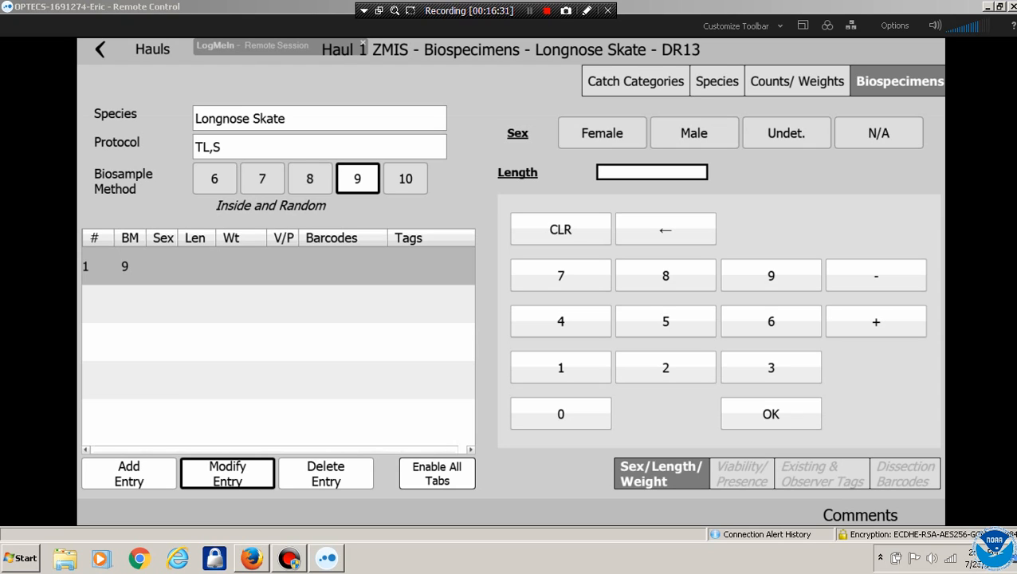
pyautogui.click(560, 367)
pyautogui.click(666, 368)
pyautogui.click(561, 414)
pyautogui.click(770, 414)
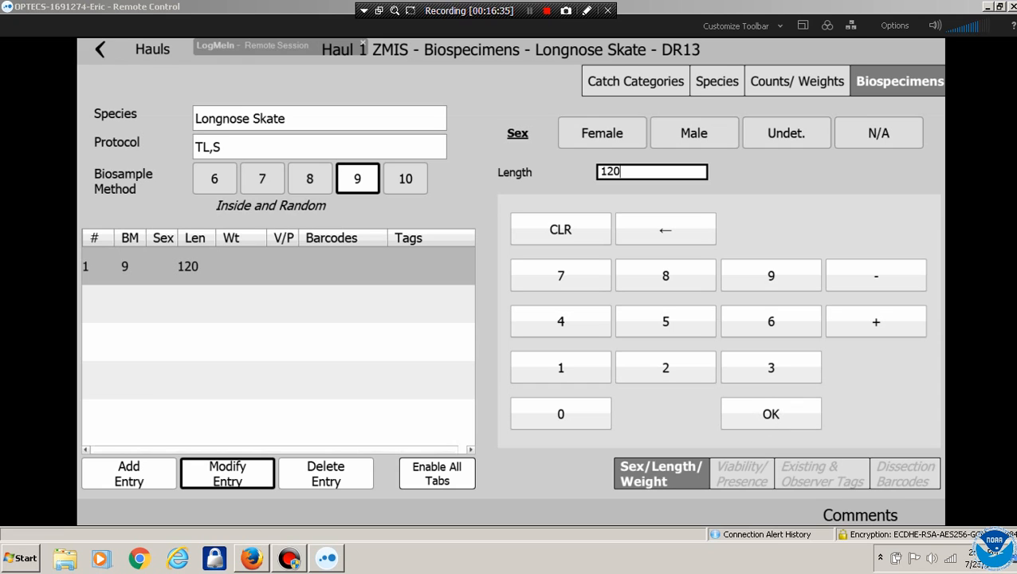
pyautogui.click(602, 134)
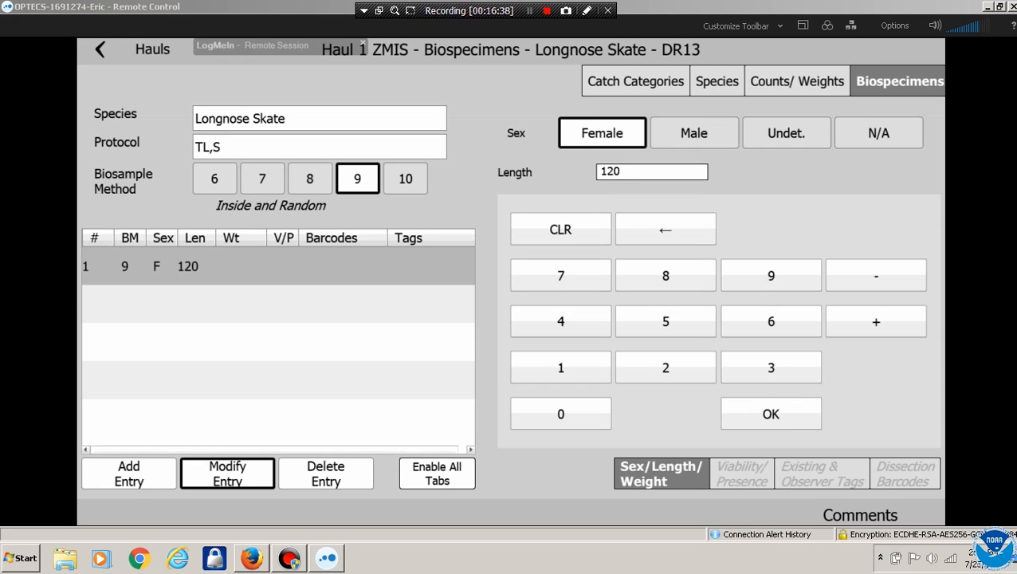
# Add a second skate specimen: male, length 130
pyautogui.click(129, 474)
pyautogui.click(561, 368)
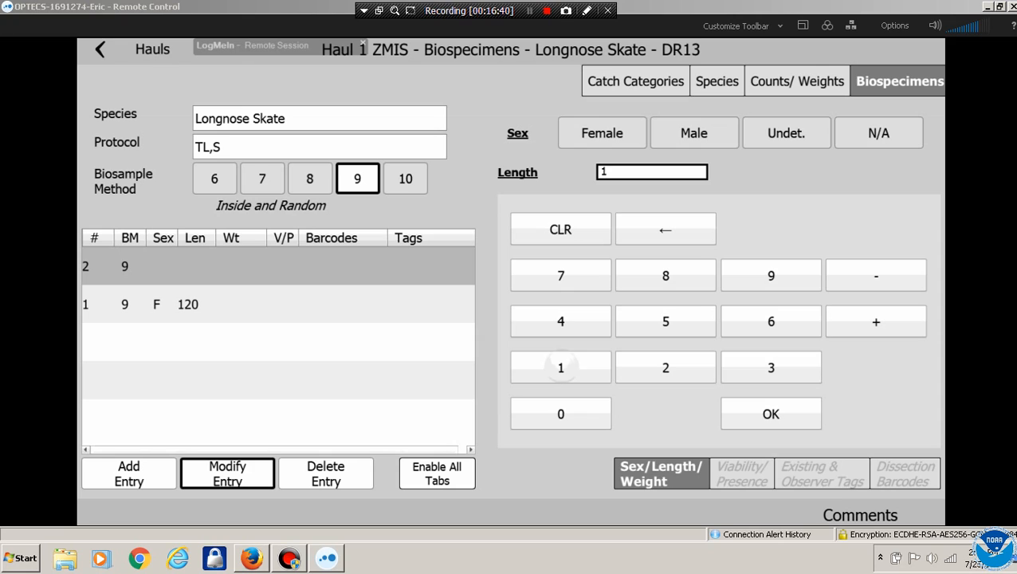
pyautogui.click(770, 367)
pyautogui.click(560, 414)
pyautogui.click(770, 413)
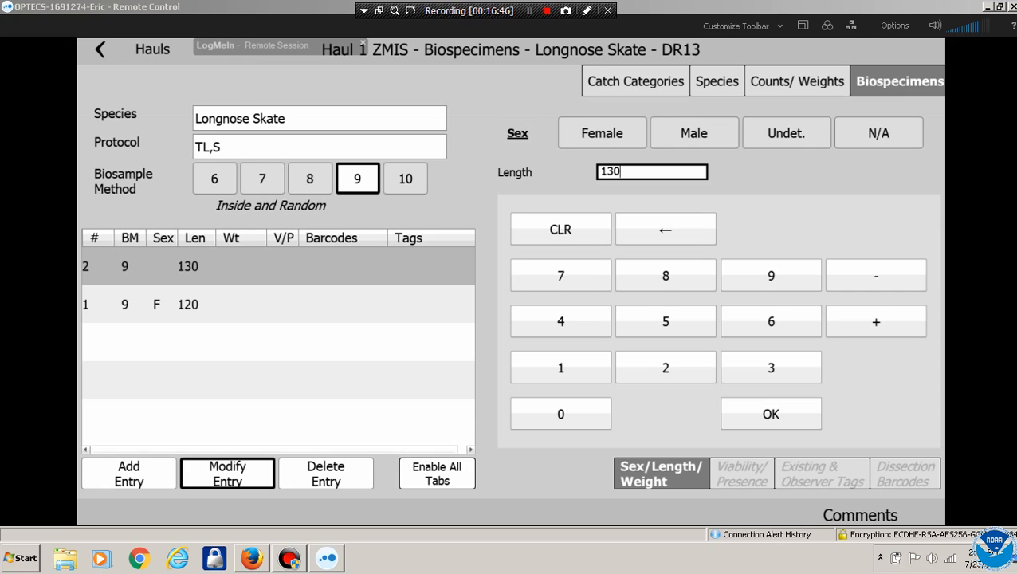
pyautogui.click(694, 133)
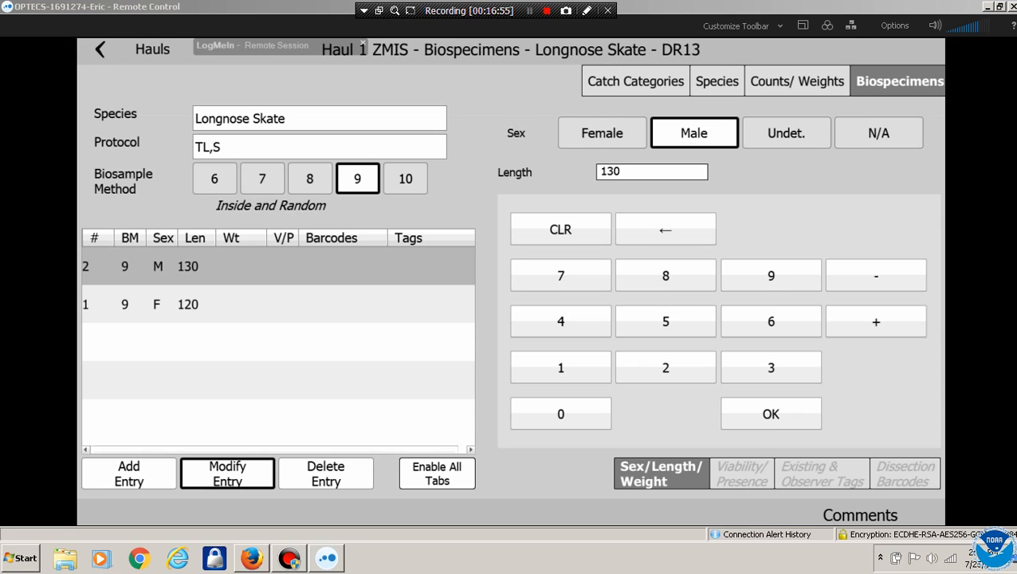
# Open Arrowtooth Flounder's counts and weights and dismiss the missing discard reason warning
pyautogui.click(717, 82)
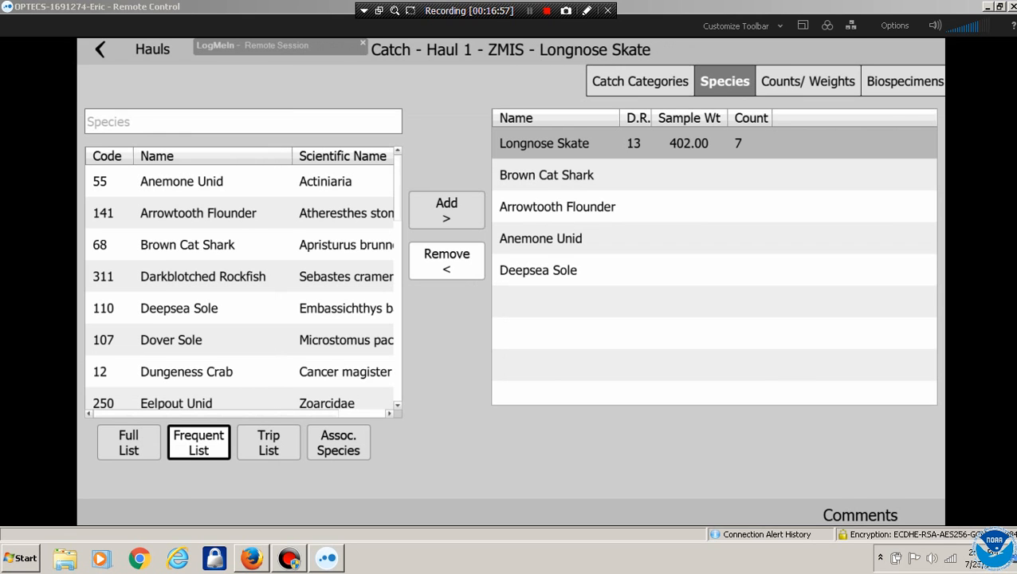
pyautogui.click(557, 207)
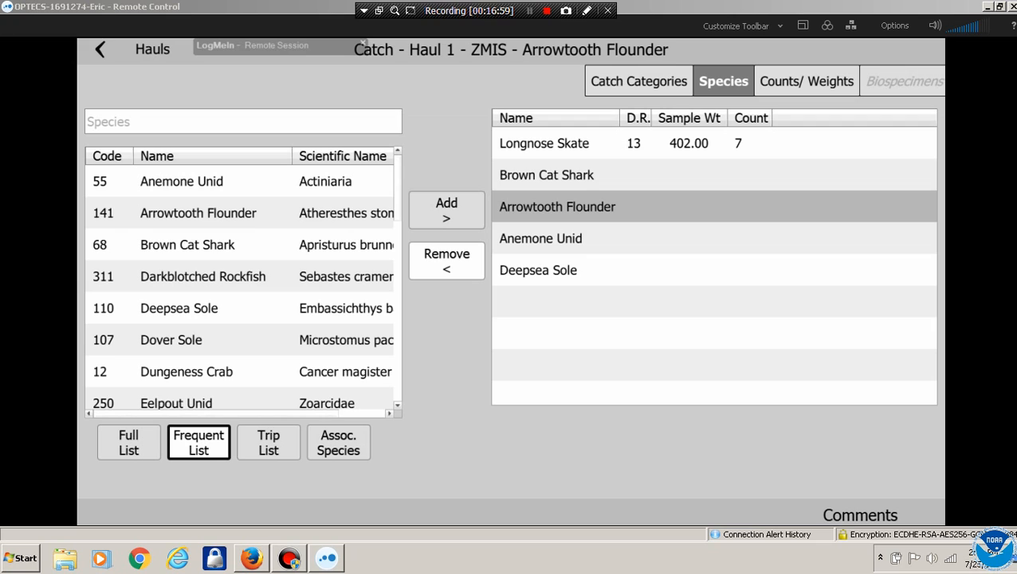
pyautogui.click(806, 82)
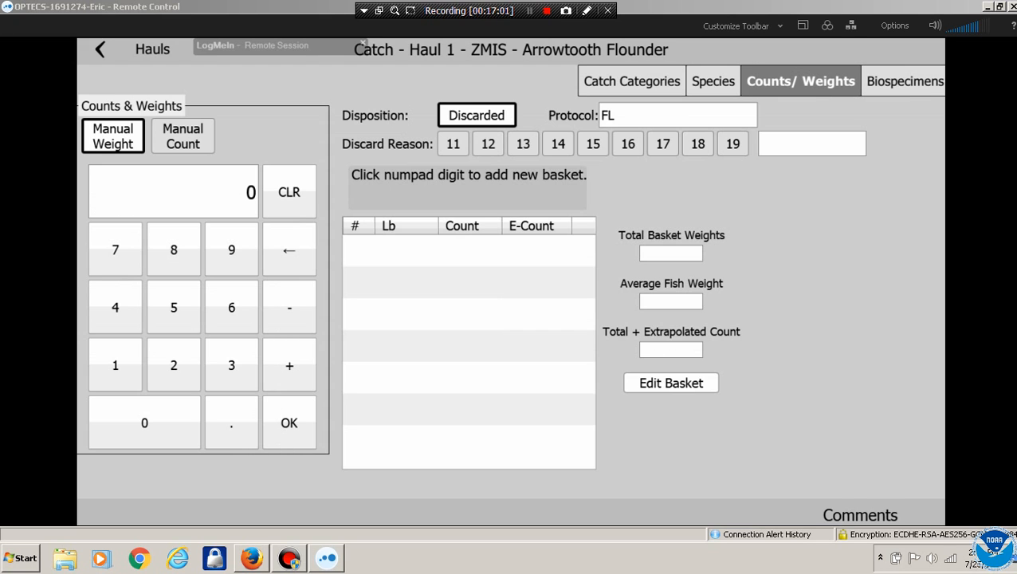
pyautogui.click(231, 307)
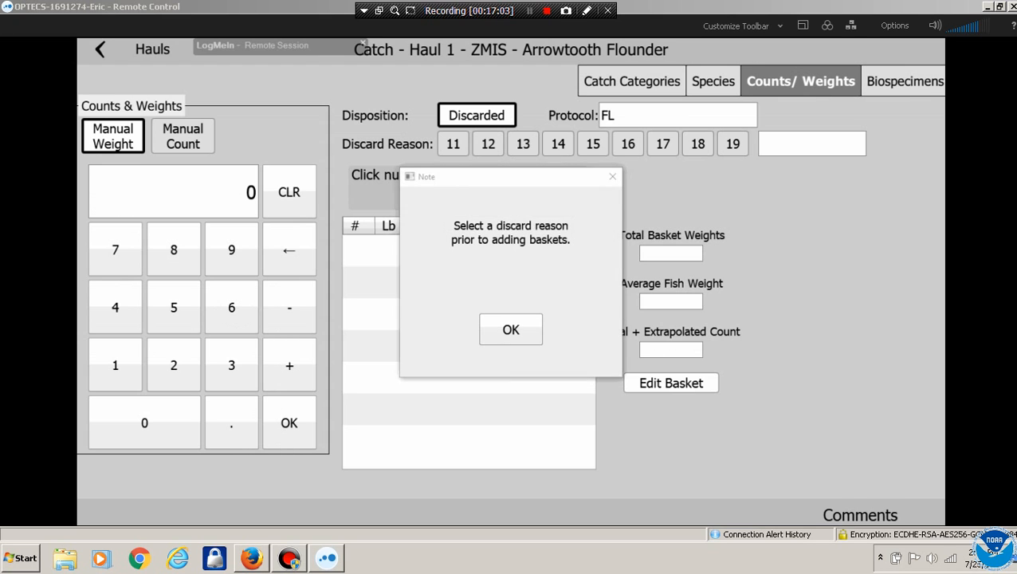
pyautogui.click(510, 328)
# Set discard reason 13 (Market) and record a 66 lb basket of 20 fish
pyautogui.click(523, 145)
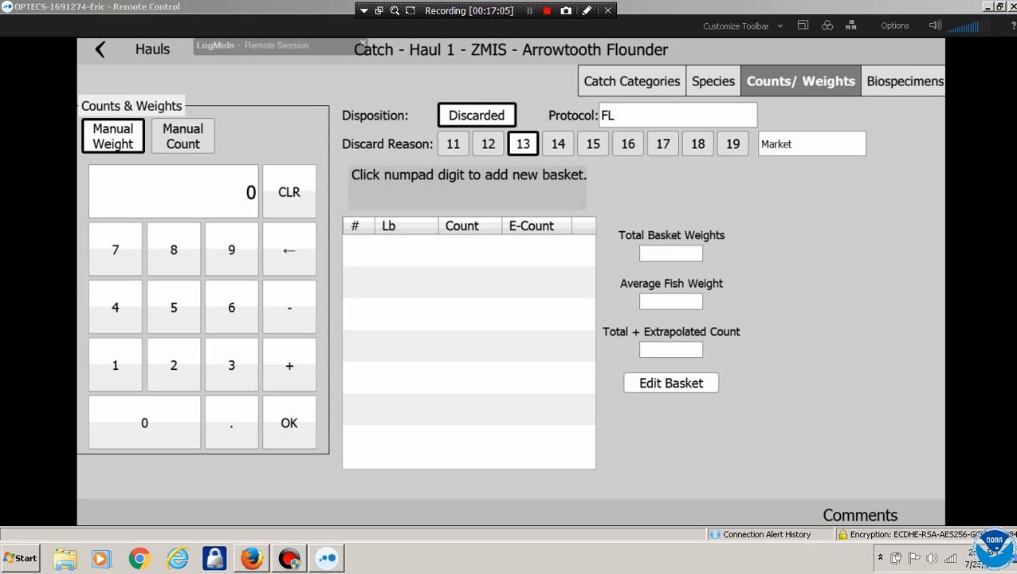
pyautogui.click(232, 307)
pyautogui.click(231, 307)
pyautogui.click(289, 422)
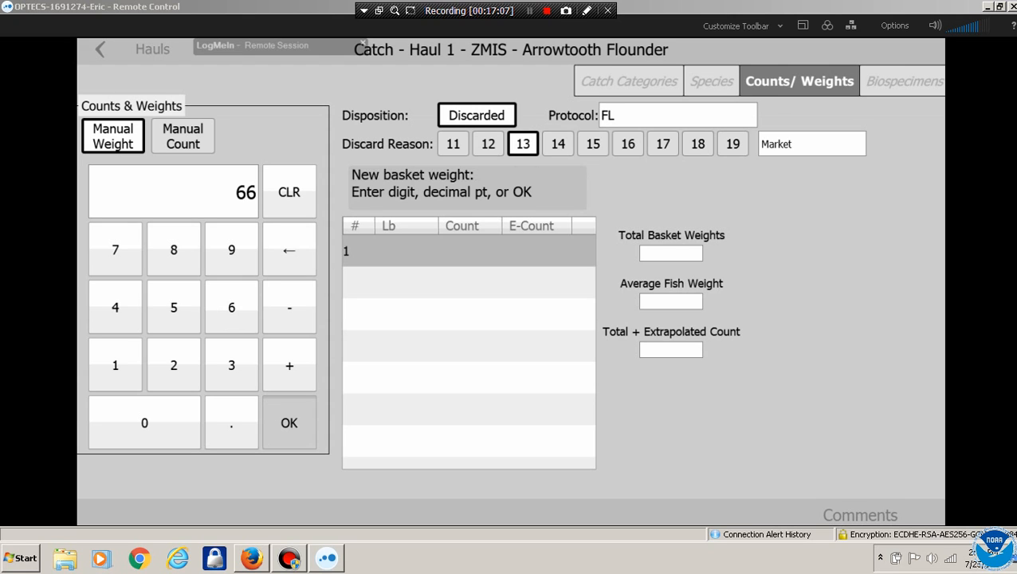
pyautogui.click(173, 364)
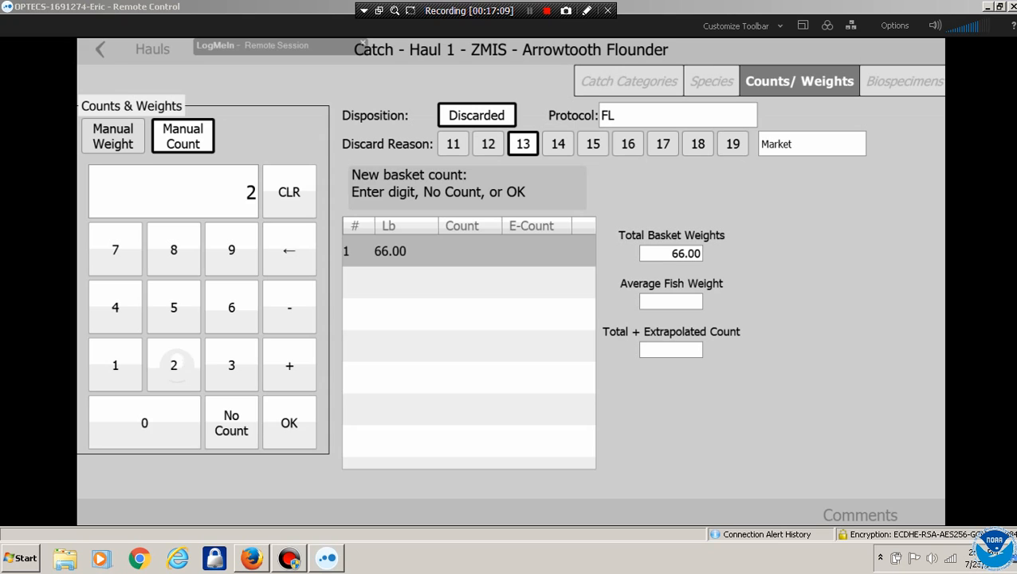
pyautogui.click(144, 423)
pyautogui.click(288, 422)
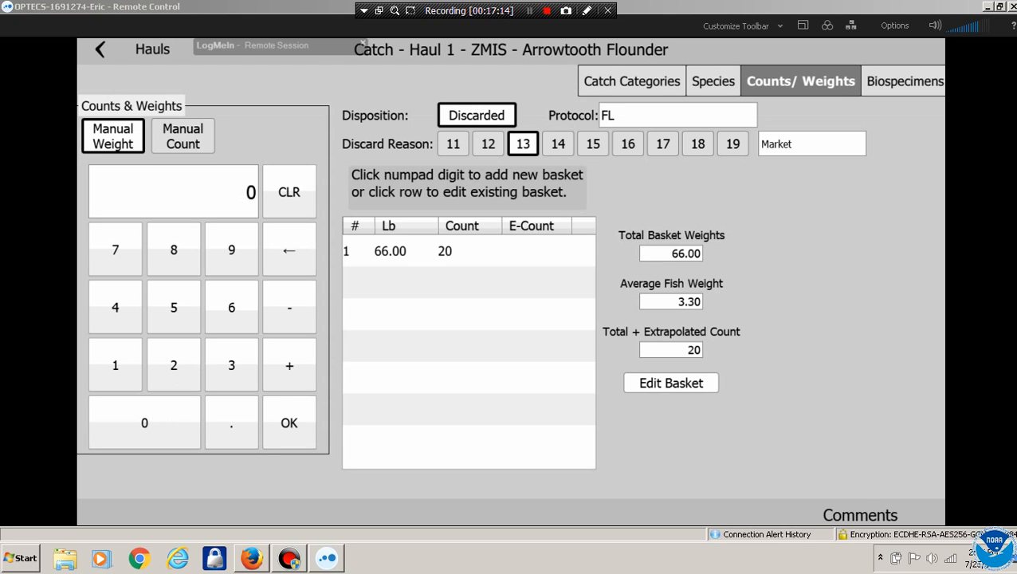
# Open Arrowtooth Flounder biospecimens under method 9 and add a first specimen of length 12
pyautogui.click(904, 81)
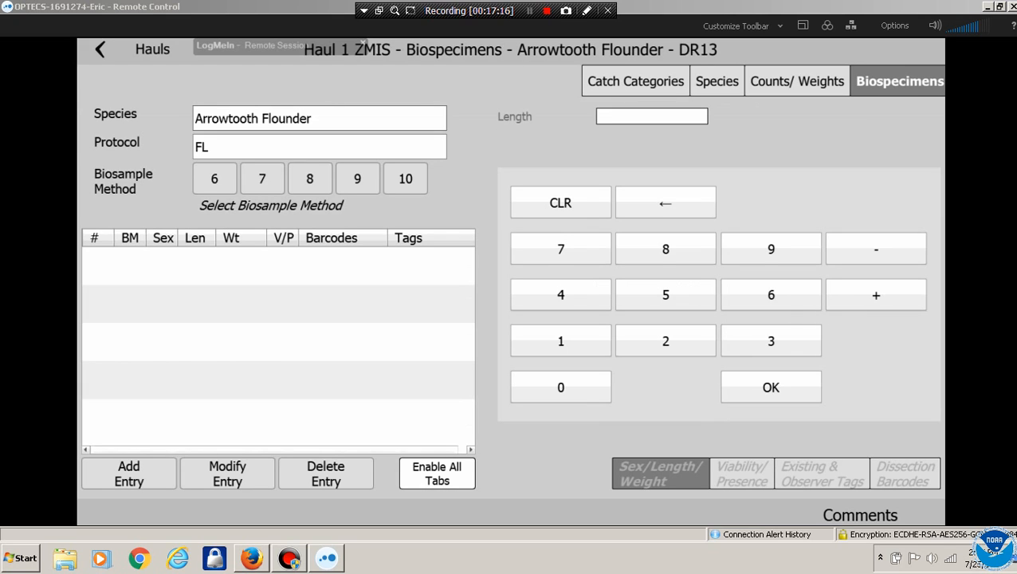
pyautogui.click(357, 179)
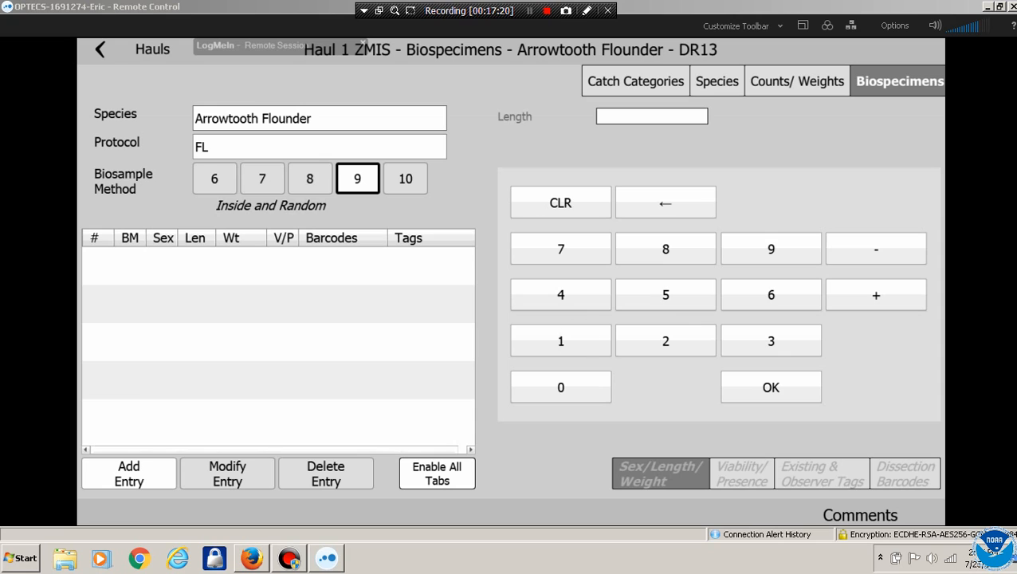
pyautogui.click(130, 473)
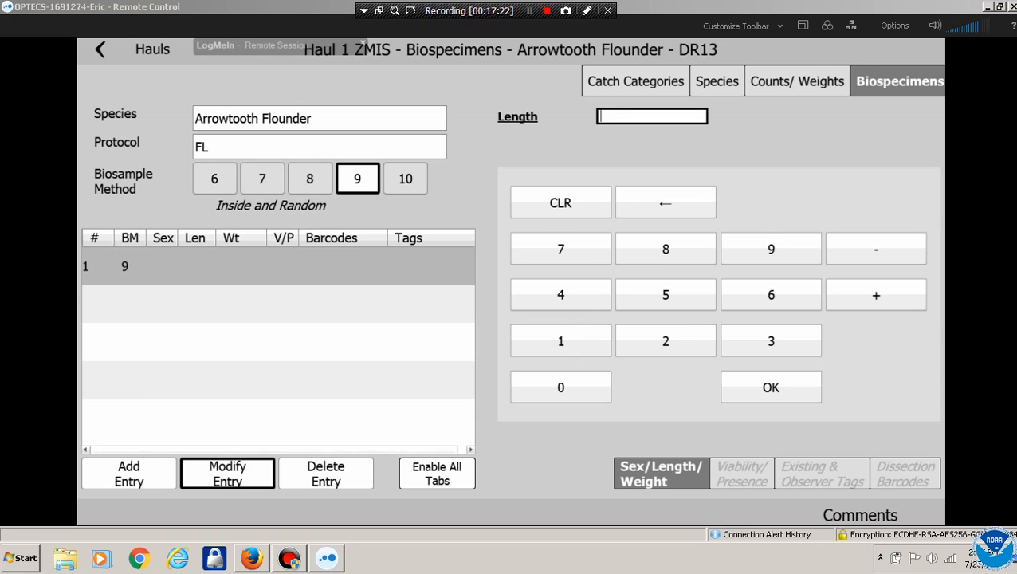
pyautogui.click(561, 341)
pyautogui.click(666, 341)
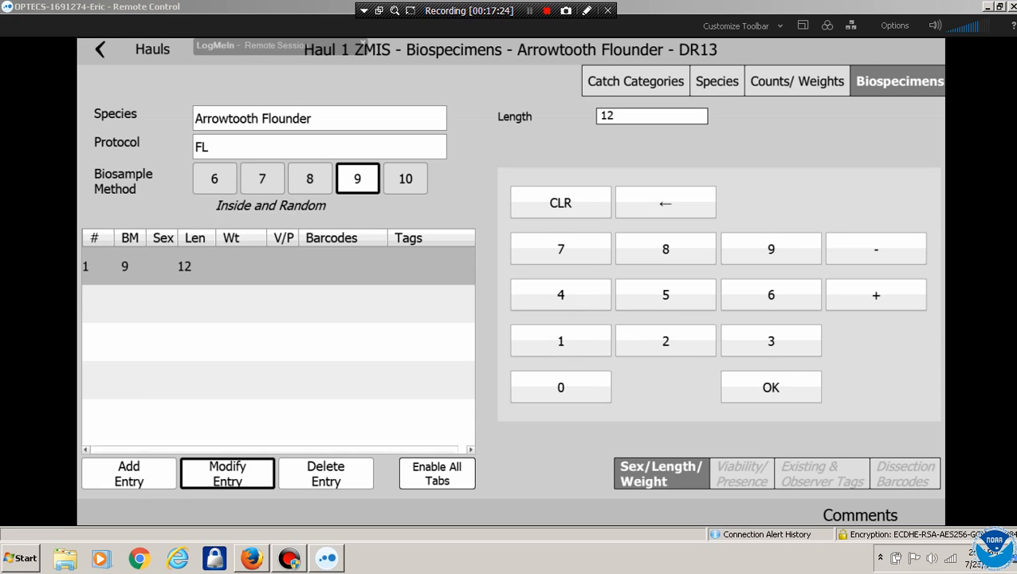
# Add specimens with lengths 36 and 35
pyautogui.click(129, 473)
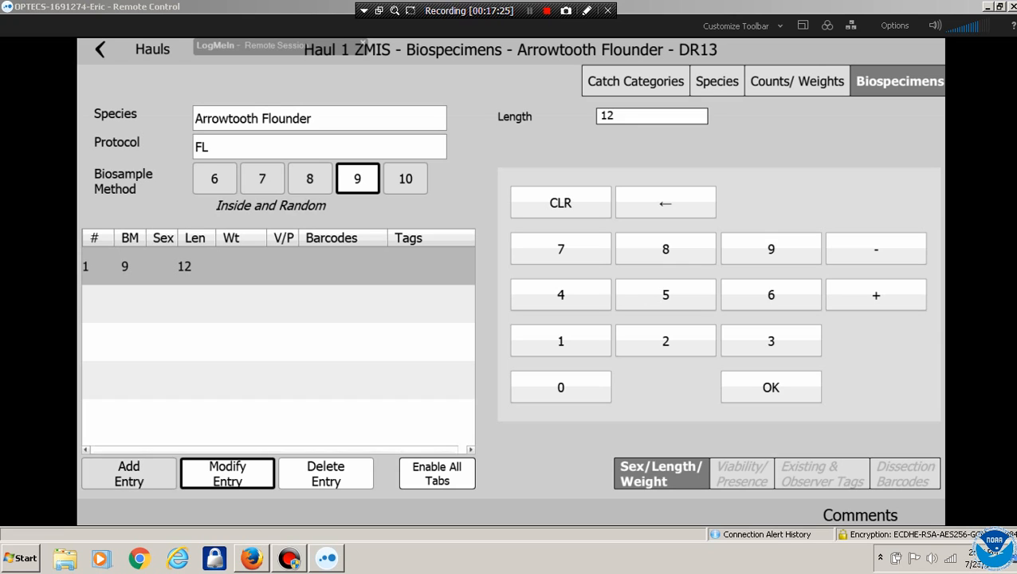
pyautogui.click(771, 341)
pyautogui.click(771, 294)
pyautogui.click(771, 387)
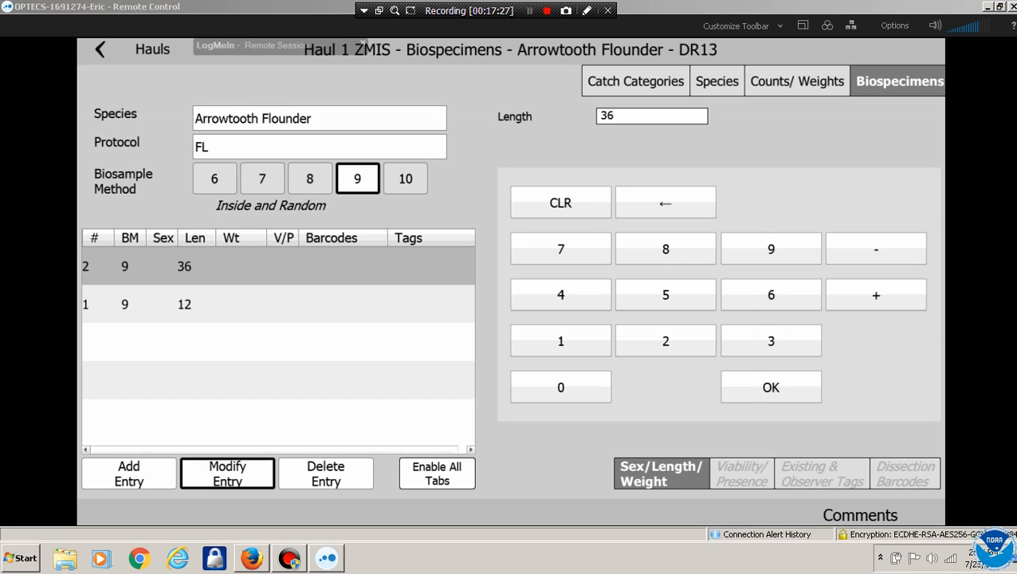
pyautogui.click(130, 474)
pyautogui.click(771, 341)
pyautogui.click(666, 294)
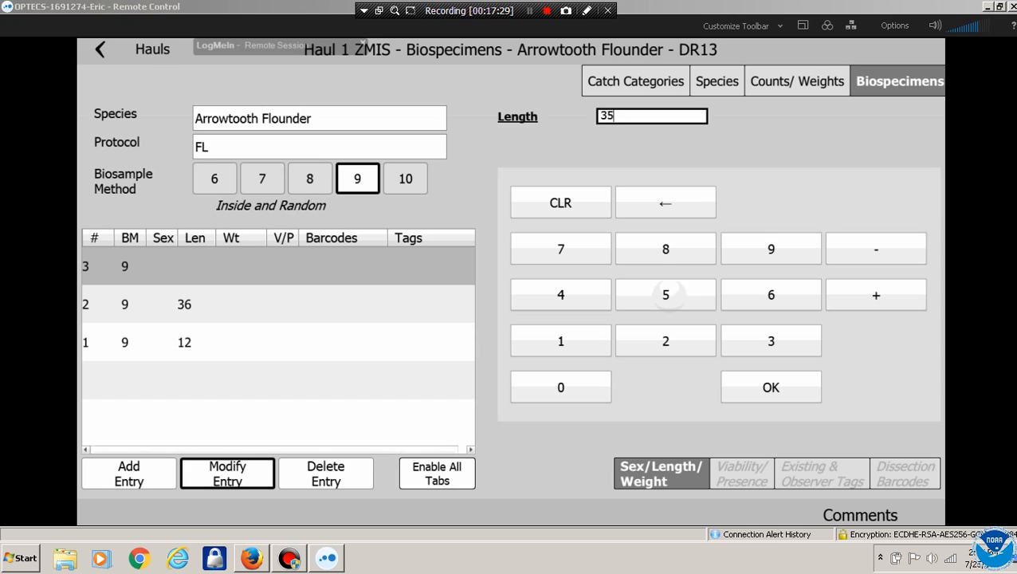
pyautogui.click(771, 387)
# Add specimens with lengths 52 and 45
pyautogui.click(129, 474)
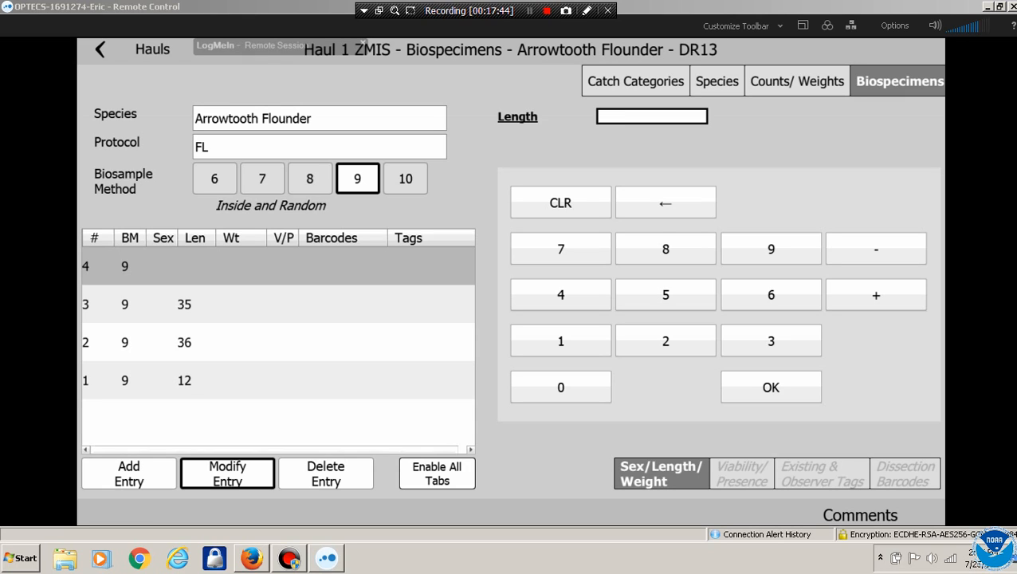
pyautogui.click(665, 294)
pyautogui.click(666, 341)
pyautogui.click(770, 387)
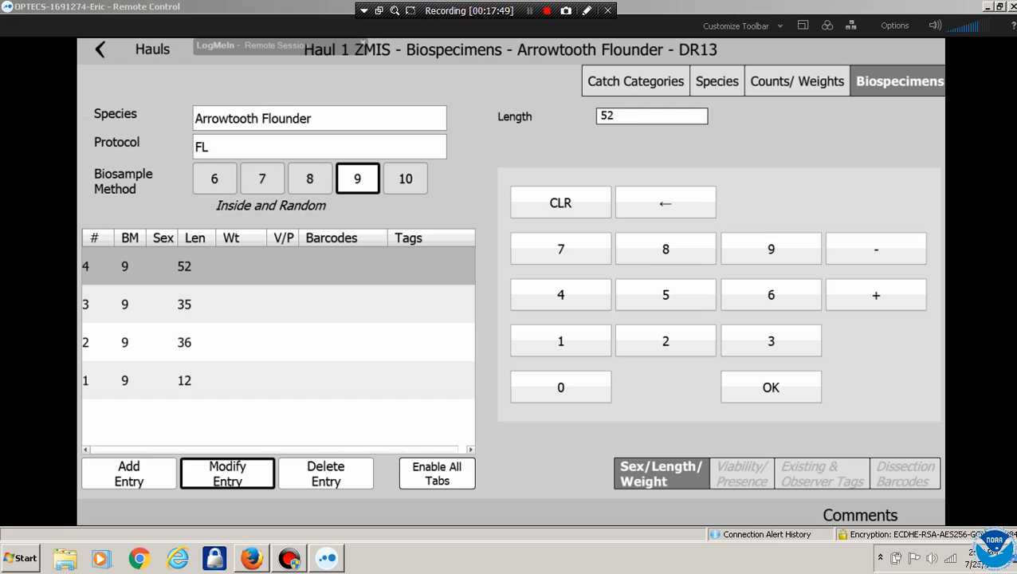
pyautogui.click(129, 473)
pyautogui.click(560, 294)
pyautogui.click(666, 294)
pyautogui.click(771, 387)
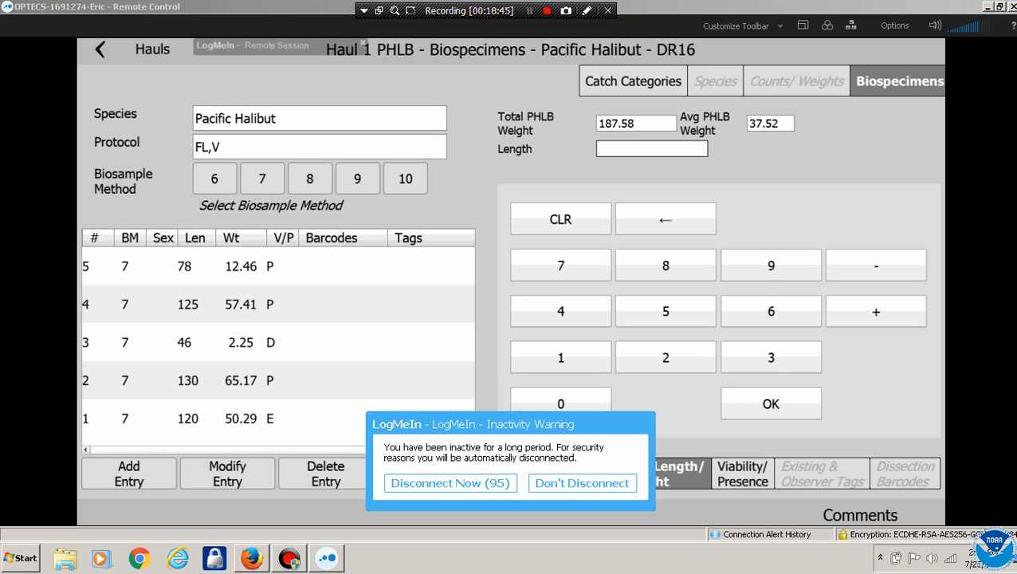
# Add a sixth Pacific Halibut specimen under method 7 (Outside and Random), keying a provisional length
pyautogui.click(357, 178)
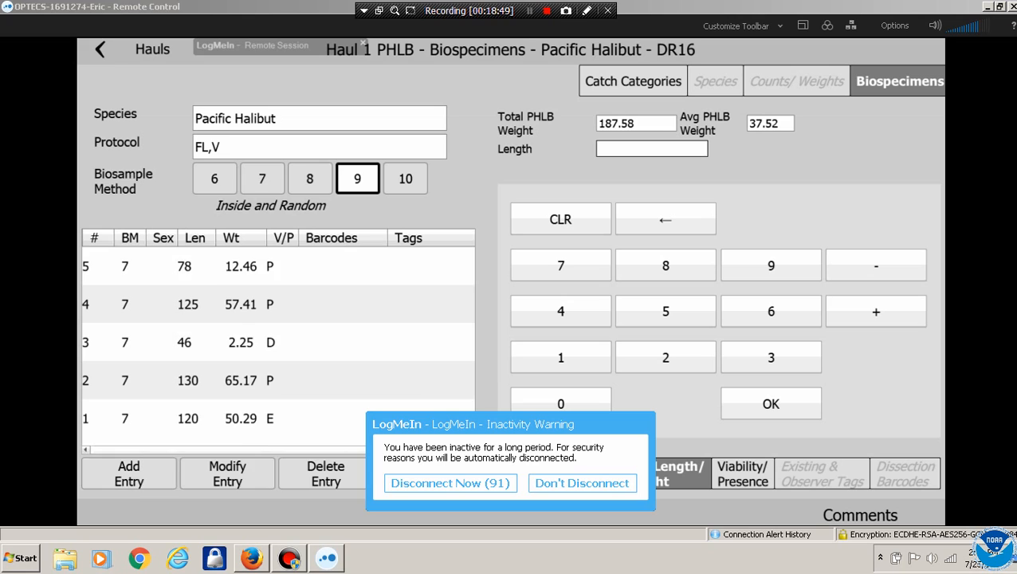
pyautogui.click(129, 473)
pyautogui.click(262, 178)
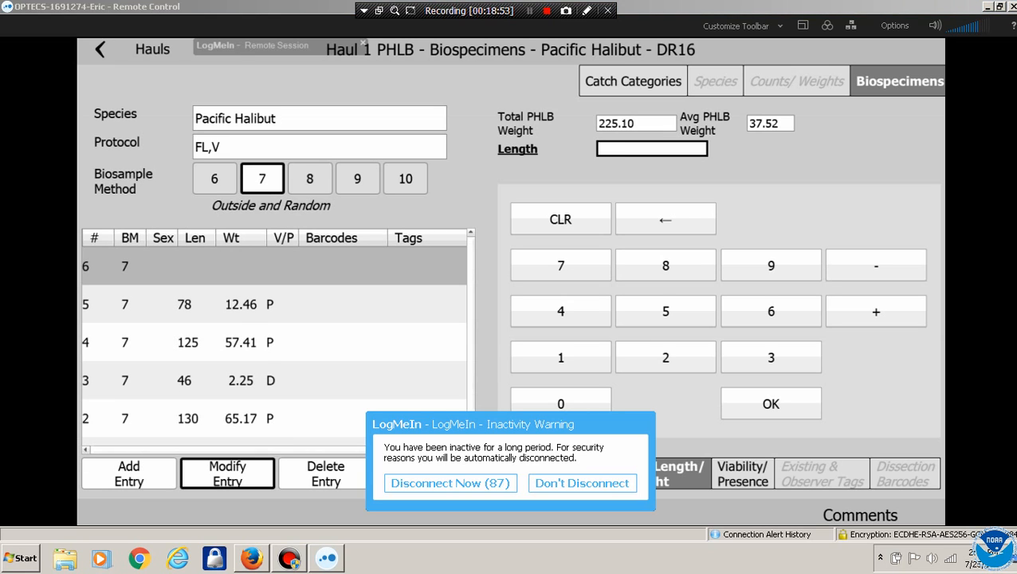
pyautogui.click(666, 357)
pyautogui.click(666, 311)
pyautogui.click(771, 357)
pyautogui.click(666, 219)
pyautogui.click(666, 219)
pyautogui.click(665, 220)
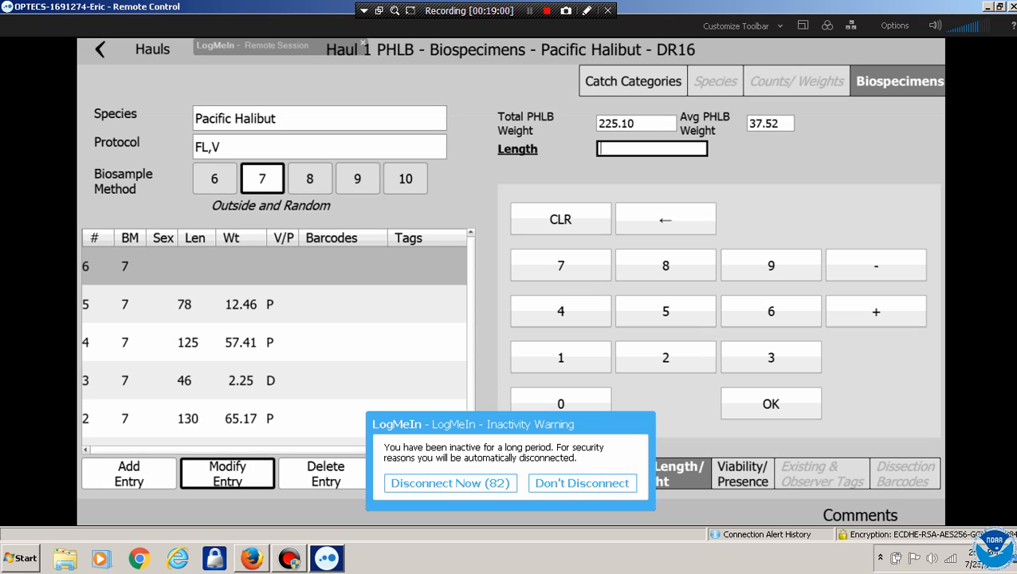
pyautogui.click(666, 311)
pyautogui.click(771, 403)
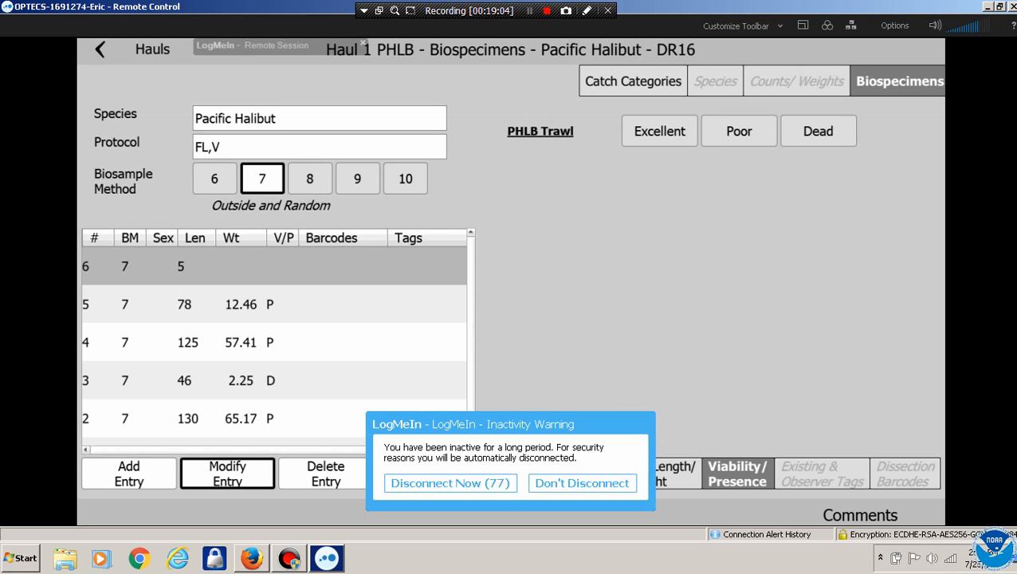
# Correct the sixth halibut's length to 55 and rate its viability Poor
pyautogui.click(678, 474)
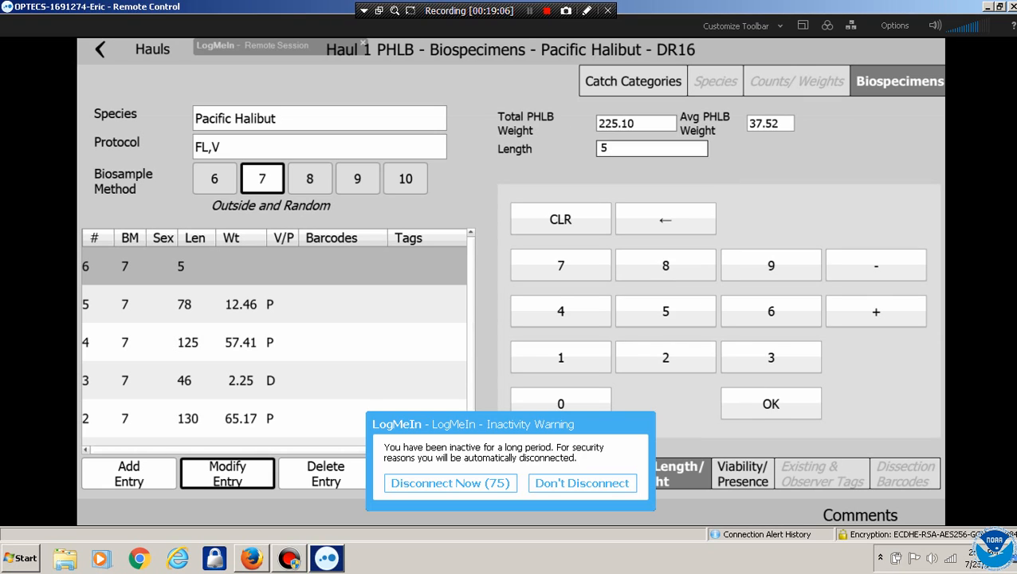
pyautogui.click(652, 148)
pyautogui.click(666, 311)
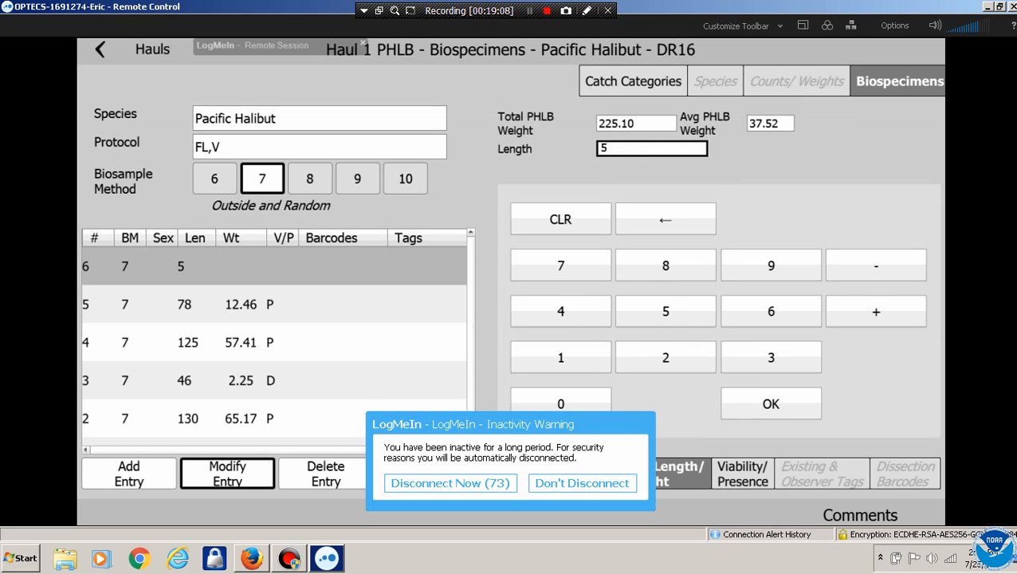
pyautogui.click(666, 311)
pyautogui.click(771, 403)
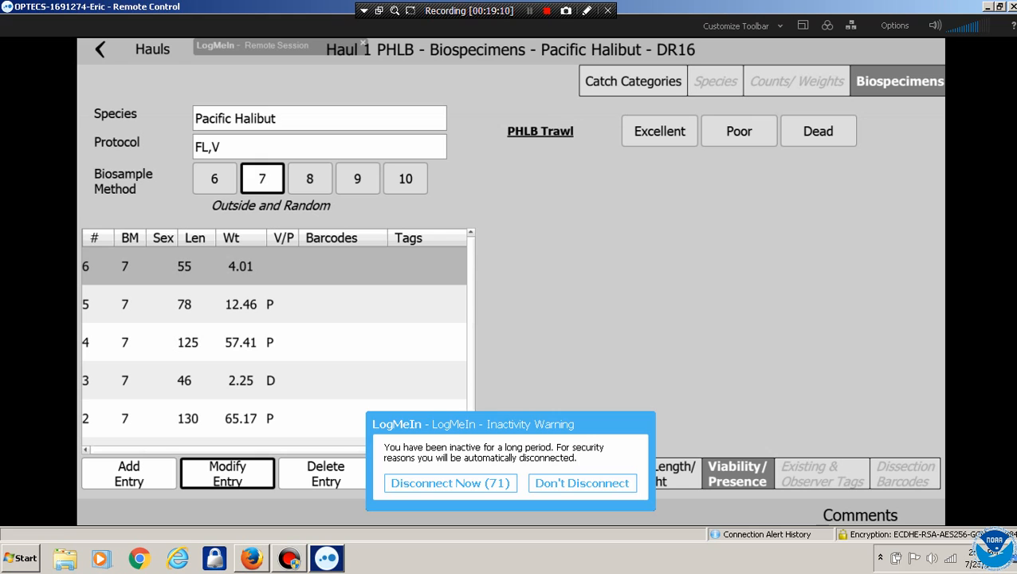
pyautogui.click(739, 131)
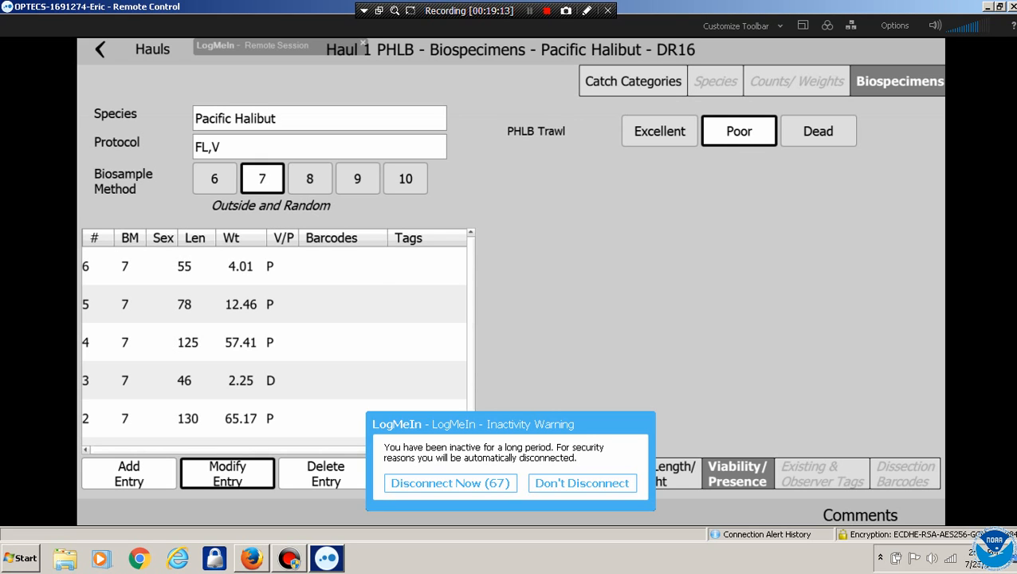
pyautogui.click(634, 81)
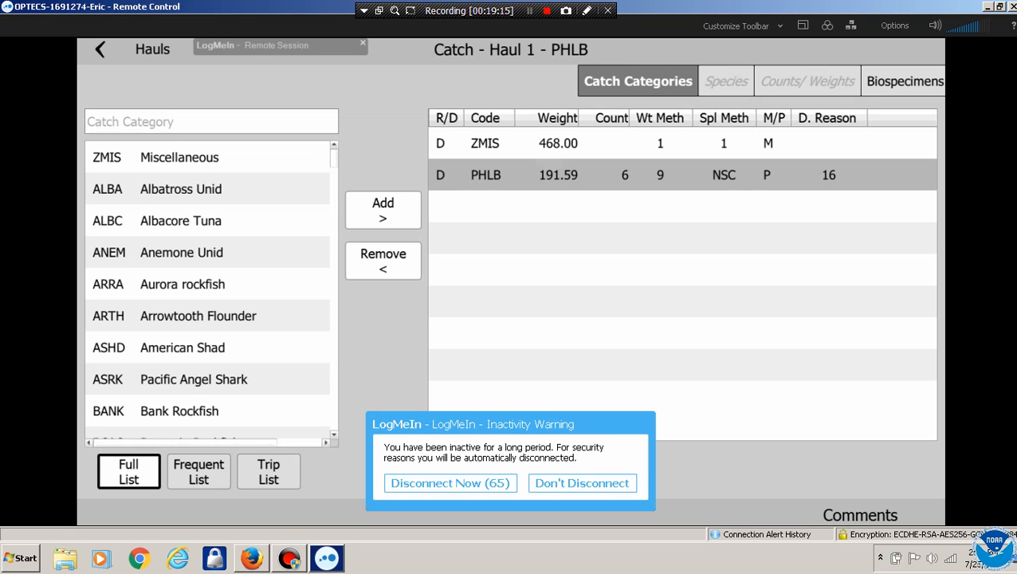
# Record a 13 lb Brown Cat Shark basket of 6 fish under discard reason 13 in ZMIS
pyautogui.click(488, 142)
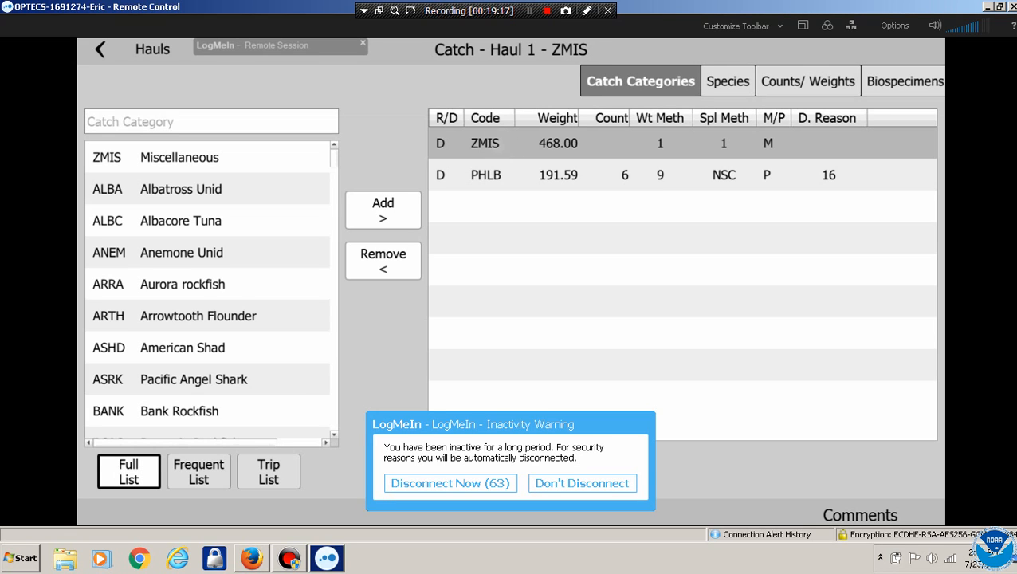
pyautogui.click(728, 82)
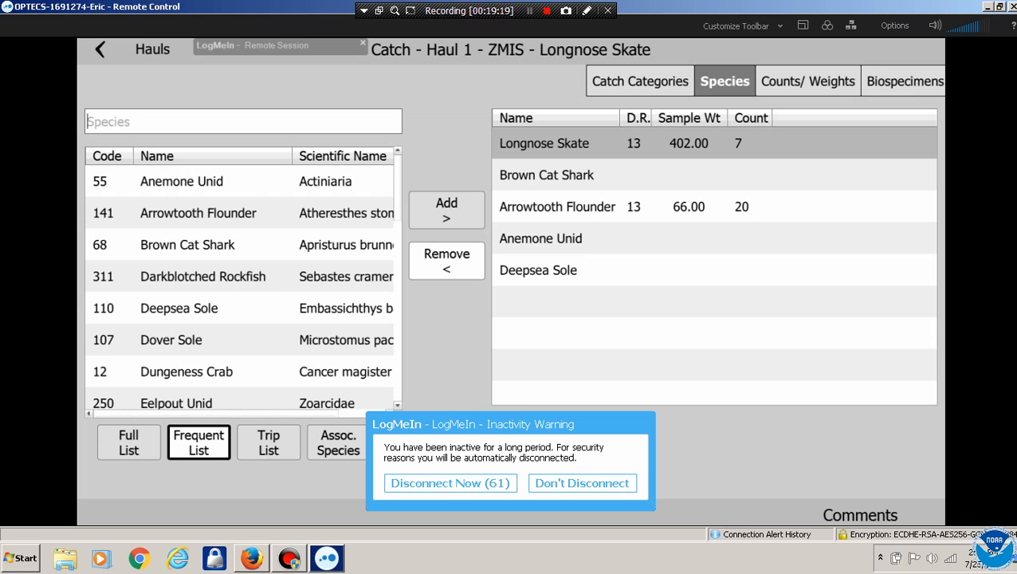
pyautogui.click(558, 174)
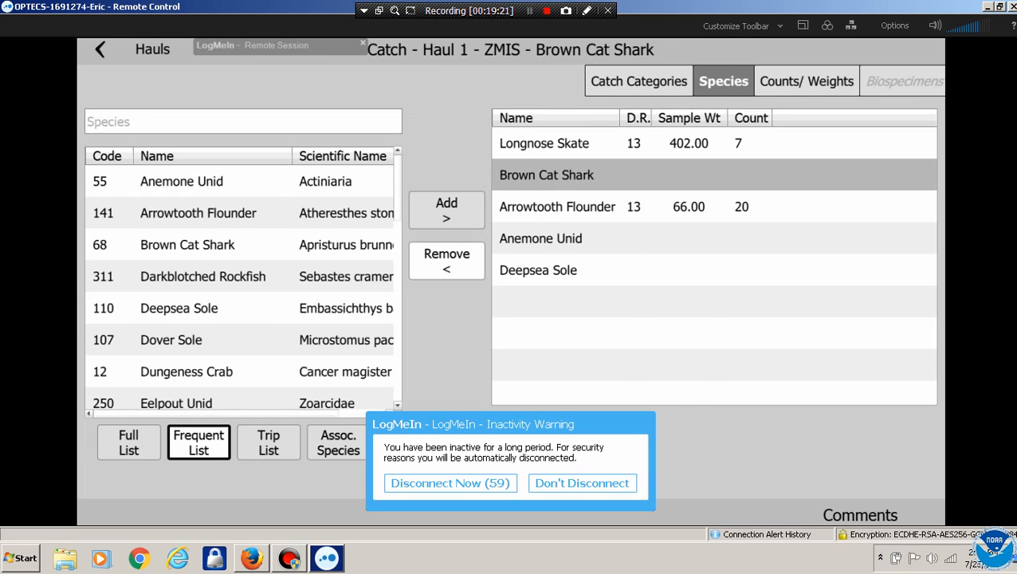
pyautogui.click(806, 81)
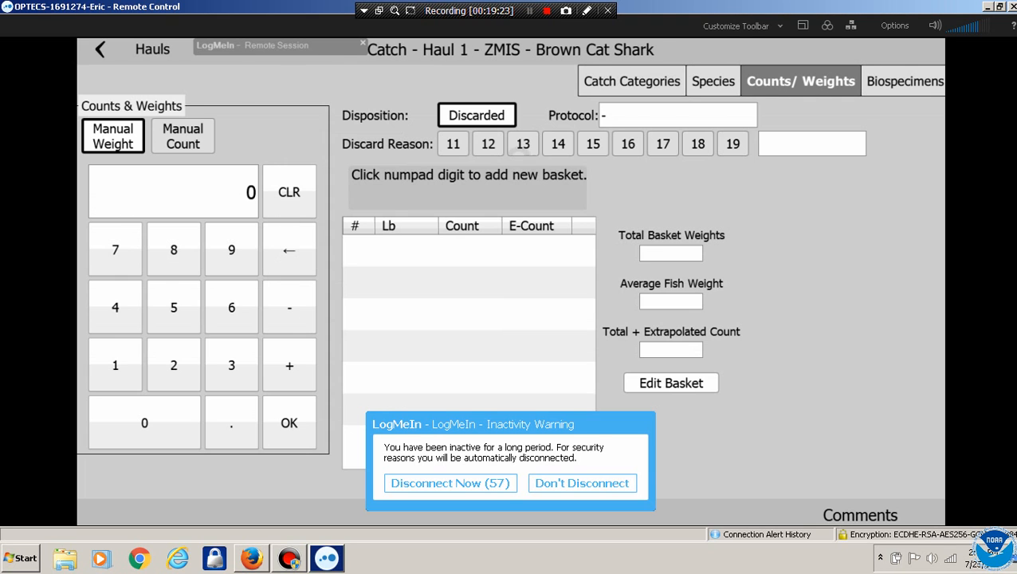
pyautogui.click(523, 143)
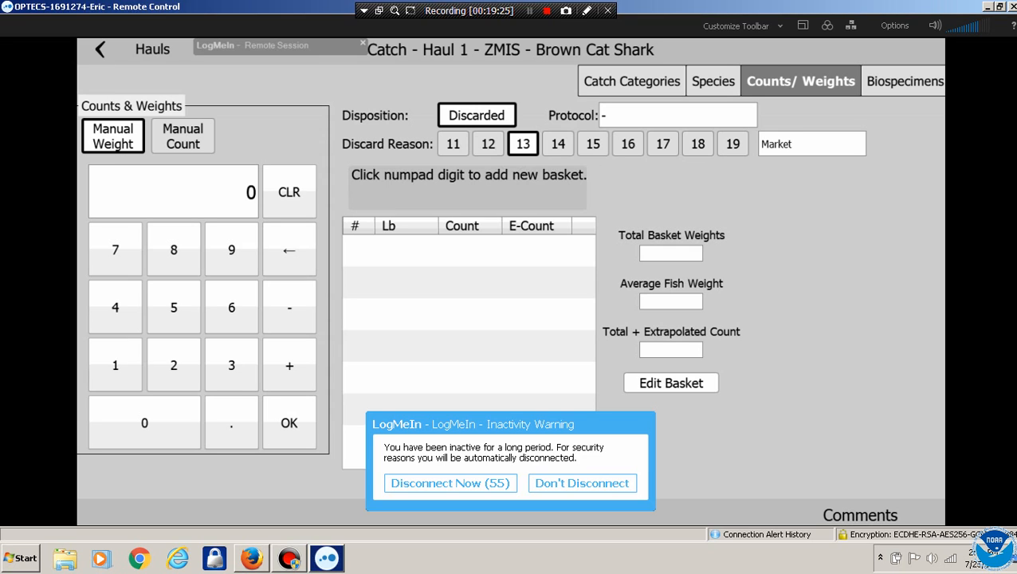
pyautogui.click(115, 364)
pyautogui.click(232, 364)
pyautogui.click(289, 422)
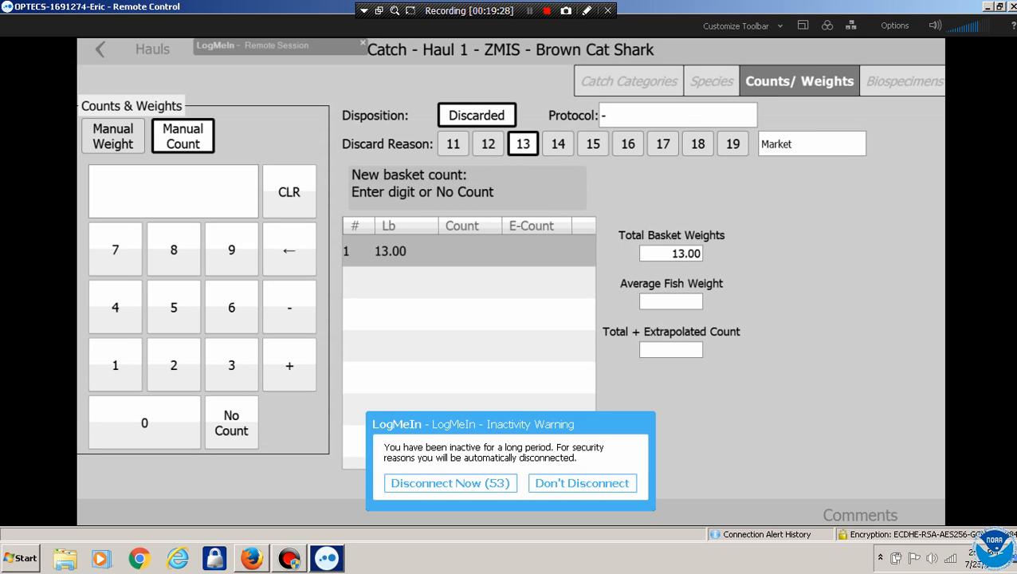
pyautogui.click(231, 307)
pyautogui.click(288, 423)
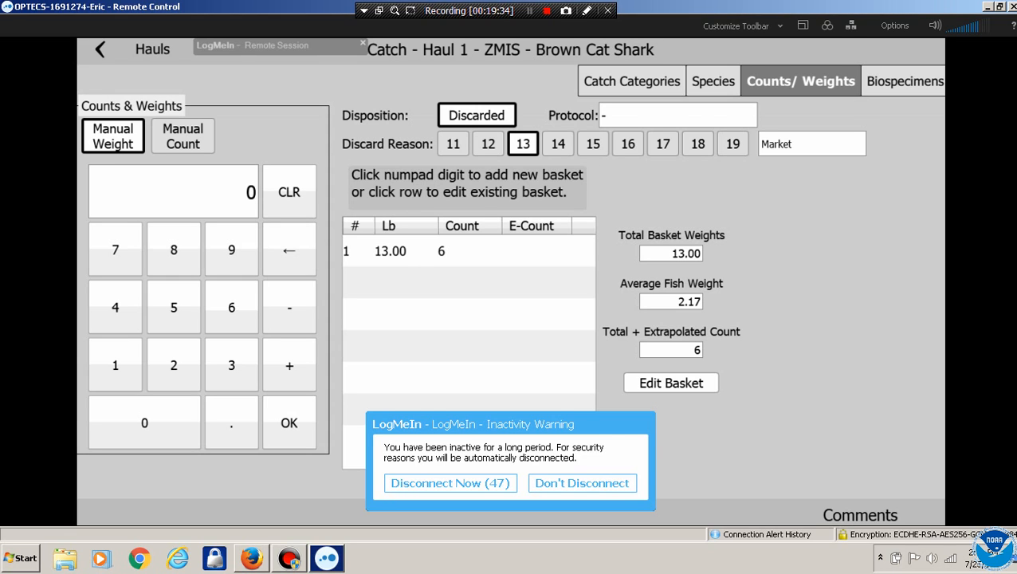
# Open Anemone Unid's counts and weights and set discard reason 13 (Market)
pyautogui.click(713, 81)
pyautogui.click(540, 238)
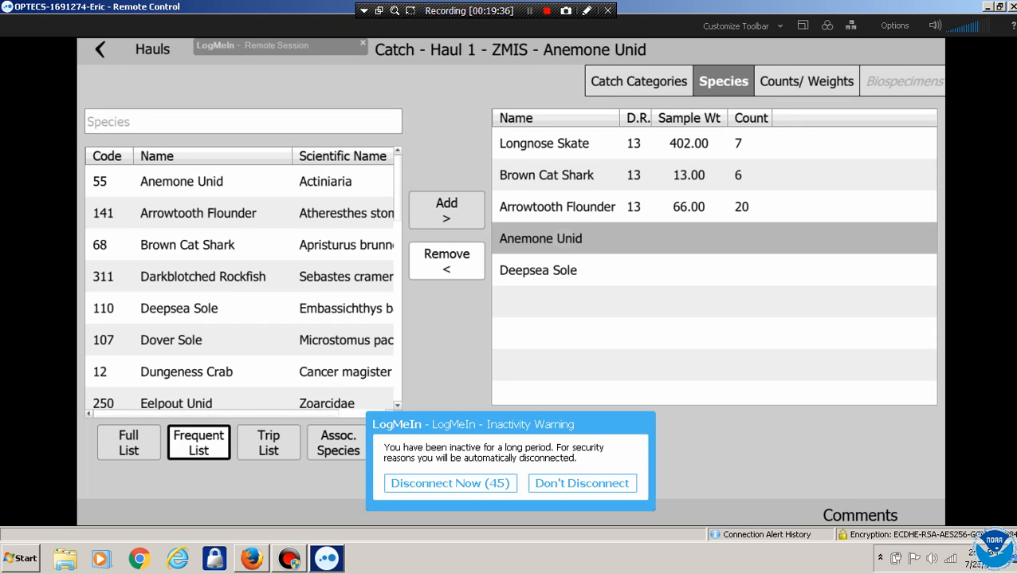
pyautogui.click(807, 81)
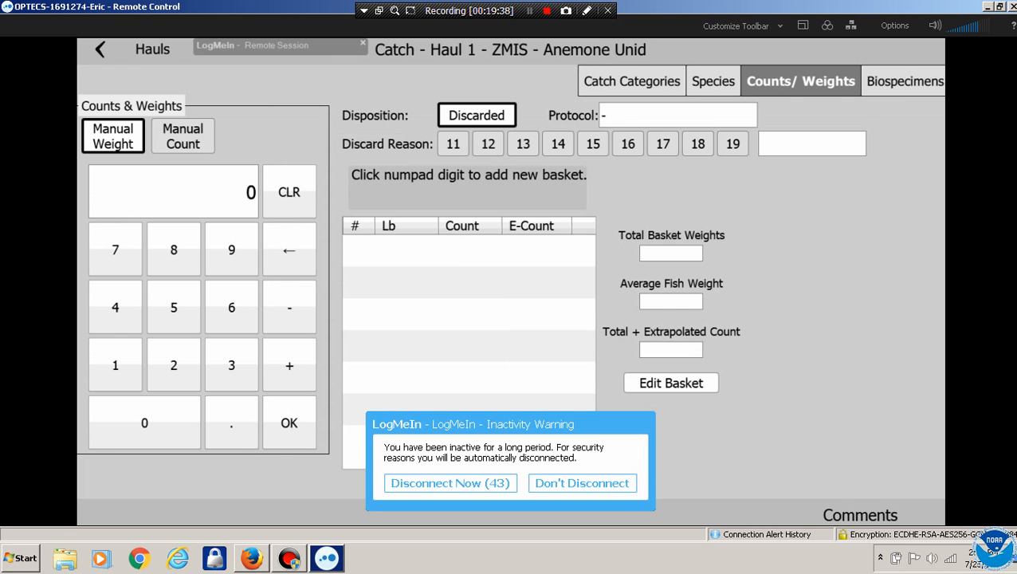
pyautogui.click(115, 365)
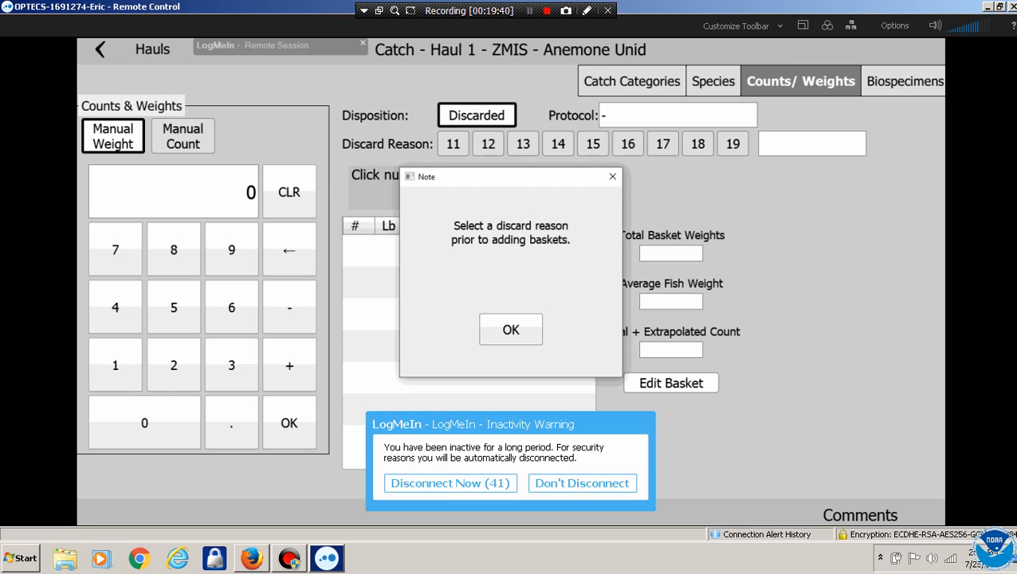
pyautogui.click(510, 330)
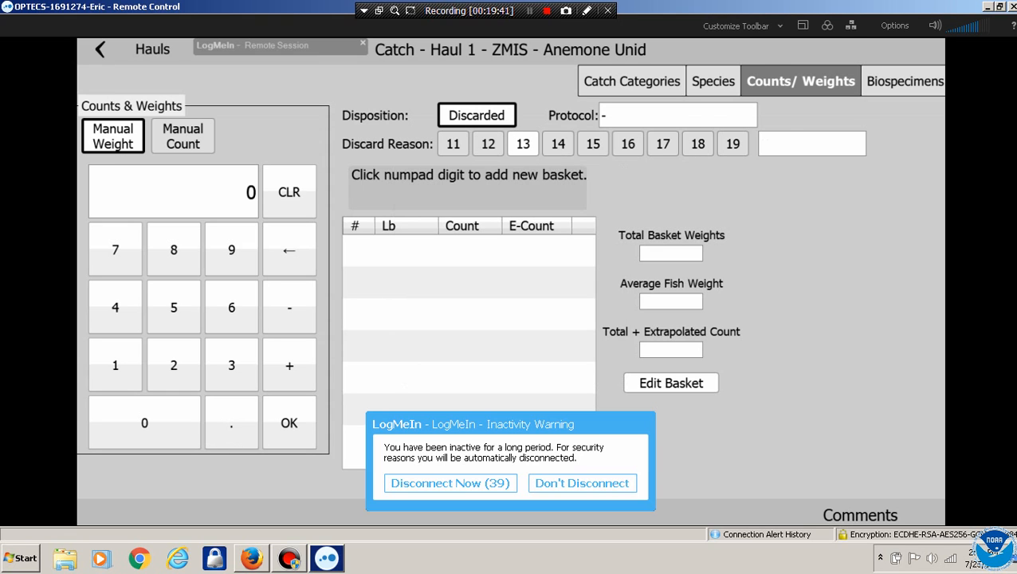
pyautogui.click(523, 144)
# Enter a 1.02 lb Anemone Unid basket with a count of 3
pyautogui.click(115, 365)
pyautogui.click(231, 422)
pyautogui.click(144, 423)
pyautogui.click(173, 365)
pyautogui.click(288, 423)
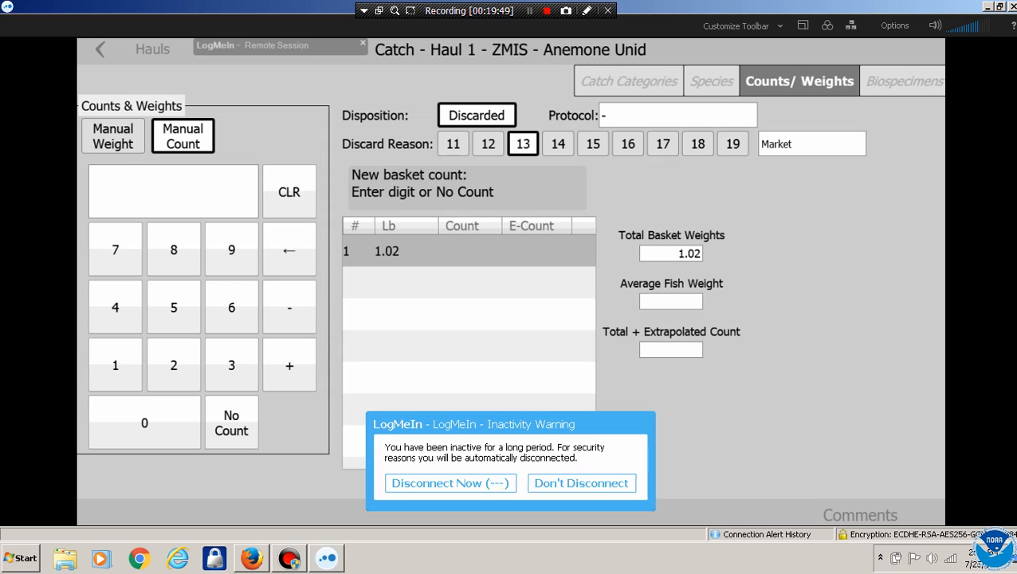
pyautogui.click(582, 483)
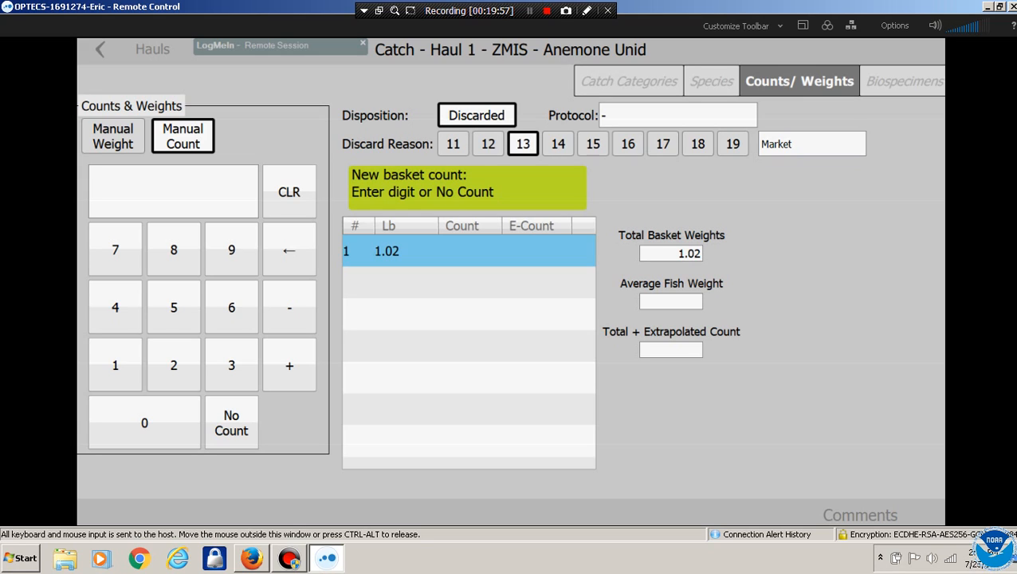
pyautogui.click(231, 365)
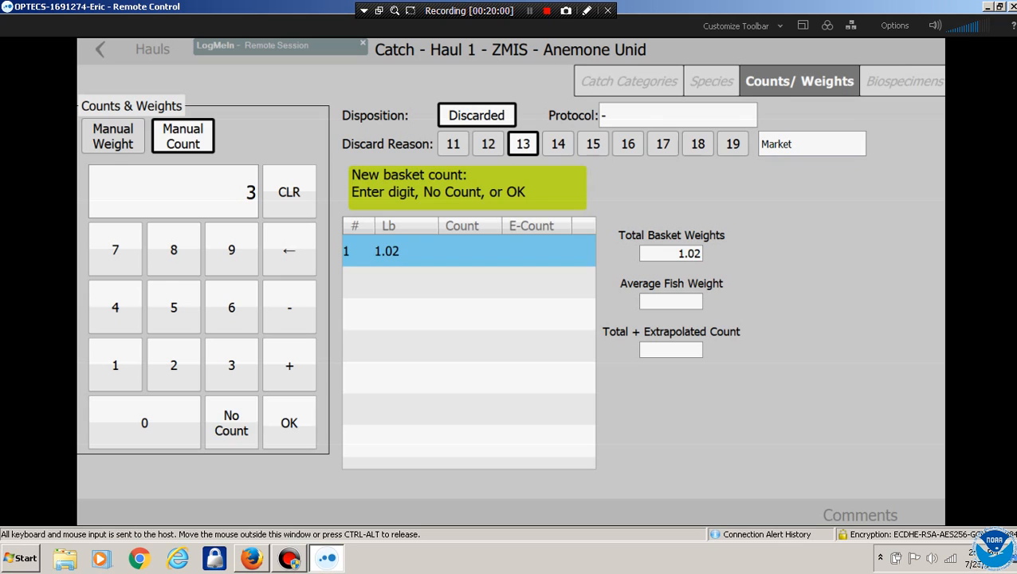
pyautogui.click(289, 423)
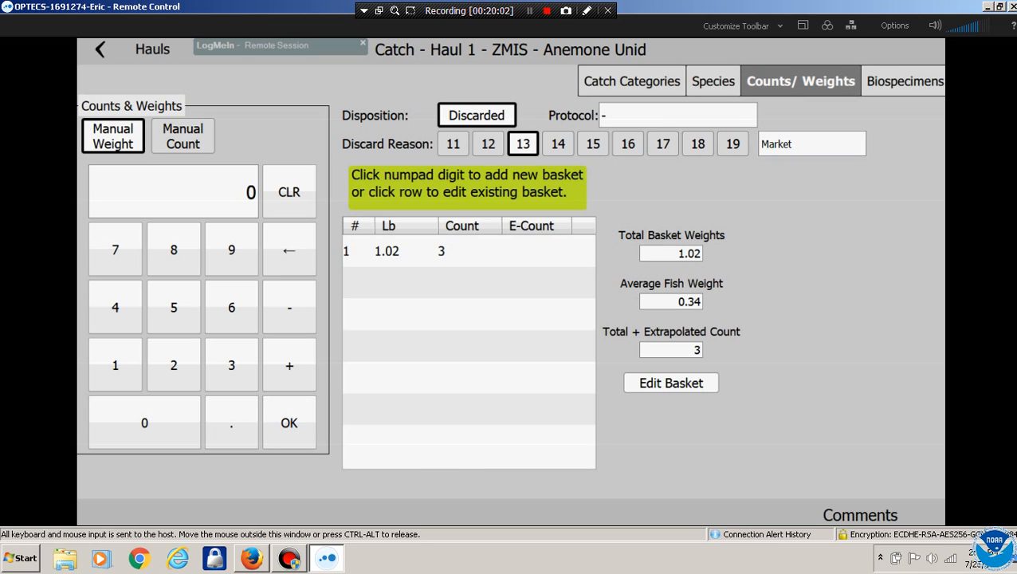
pyautogui.click(714, 81)
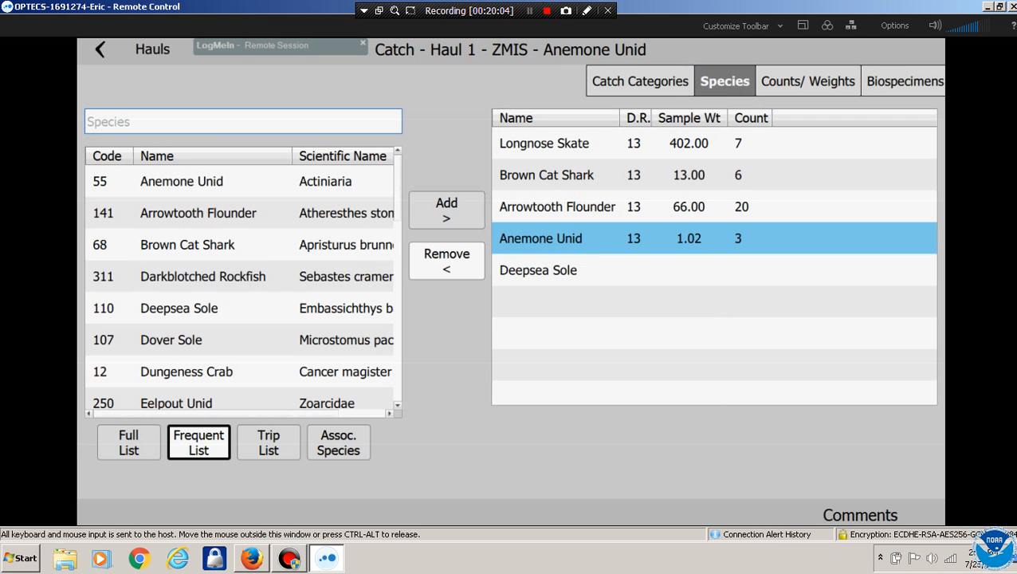
# Open Deepsea Sole's counts and weights and set discard reason 13 (Market)
pyautogui.click(538, 270)
pyautogui.click(807, 82)
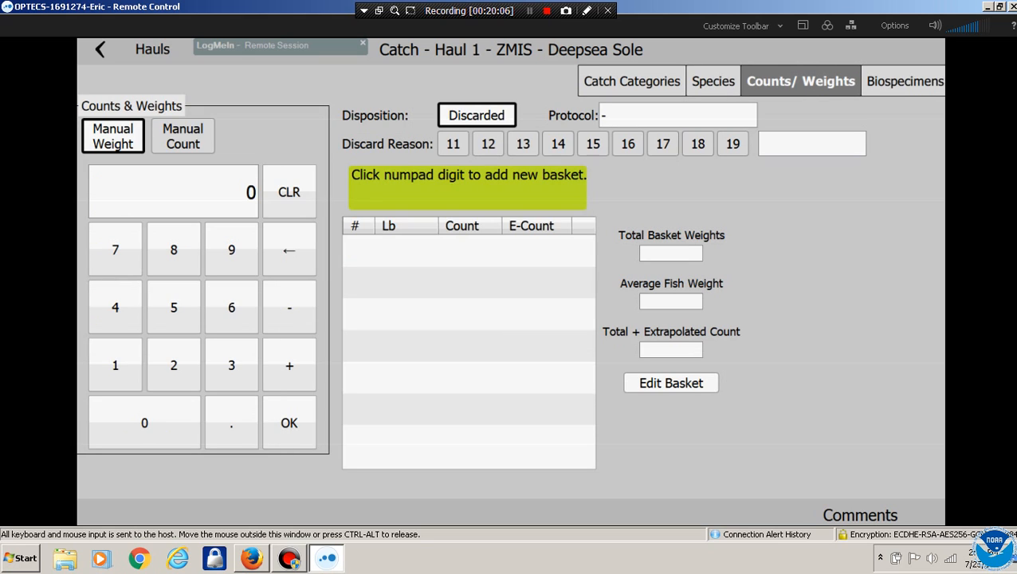
pyautogui.click(114, 364)
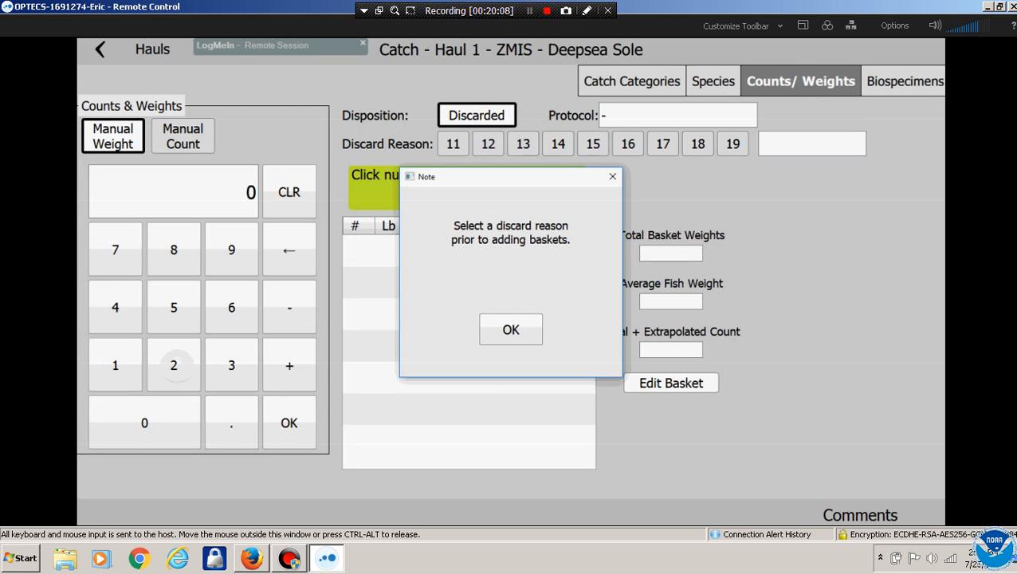
pyautogui.click(509, 328)
pyautogui.click(523, 143)
# Record a 12 lb Deepsea Sole basket of 3 fish and return to Haul 1's catch categories
pyautogui.click(115, 364)
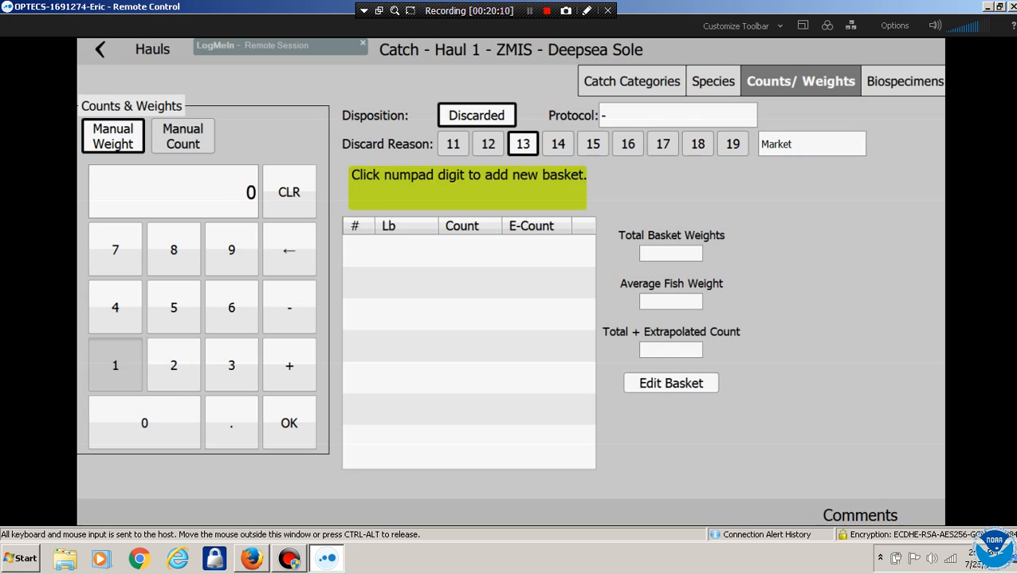
pyautogui.click(173, 365)
pyautogui.click(288, 422)
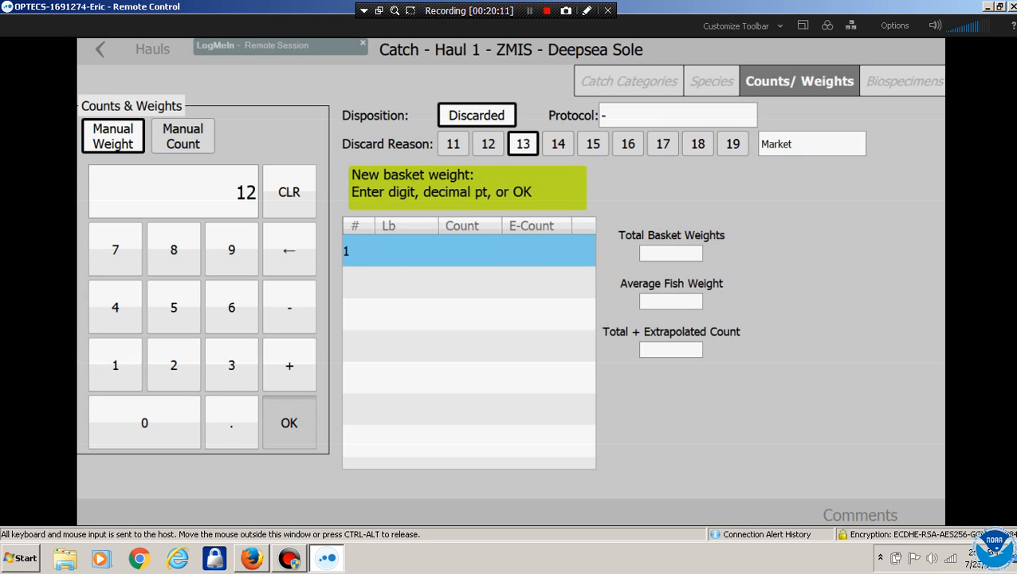
pyautogui.click(231, 364)
pyautogui.click(289, 423)
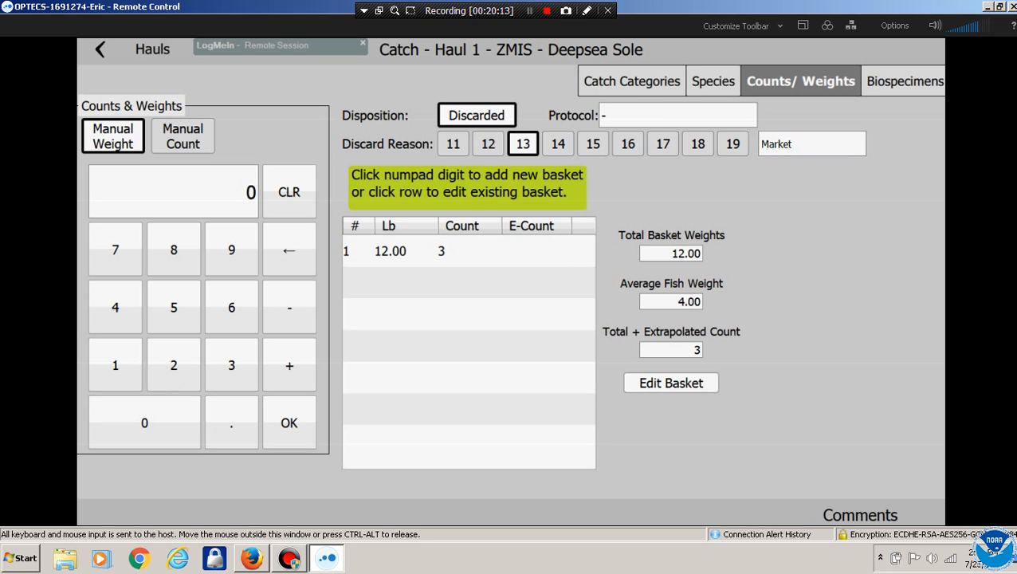
pyautogui.click(714, 81)
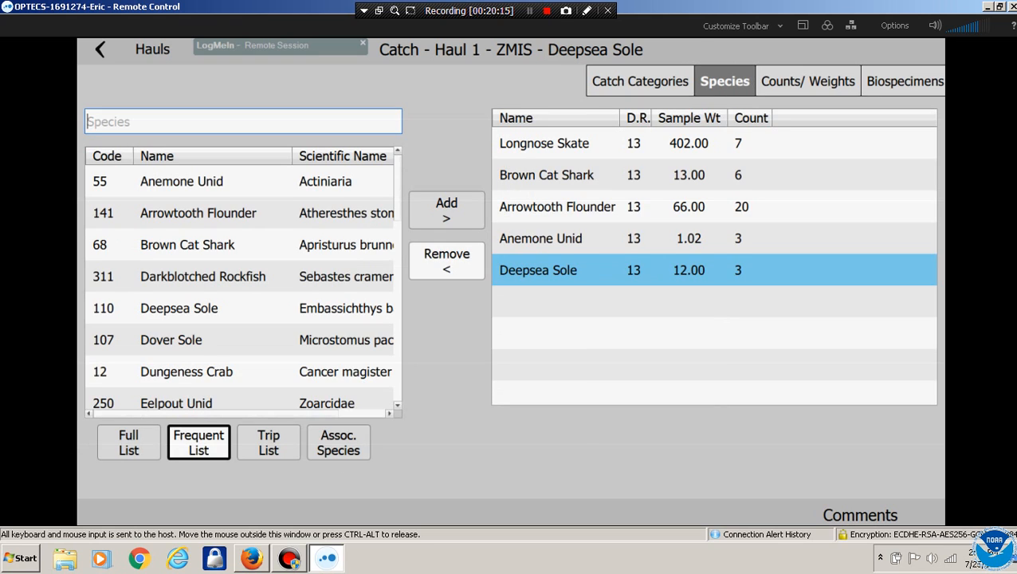
pyautogui.click(637, 81)
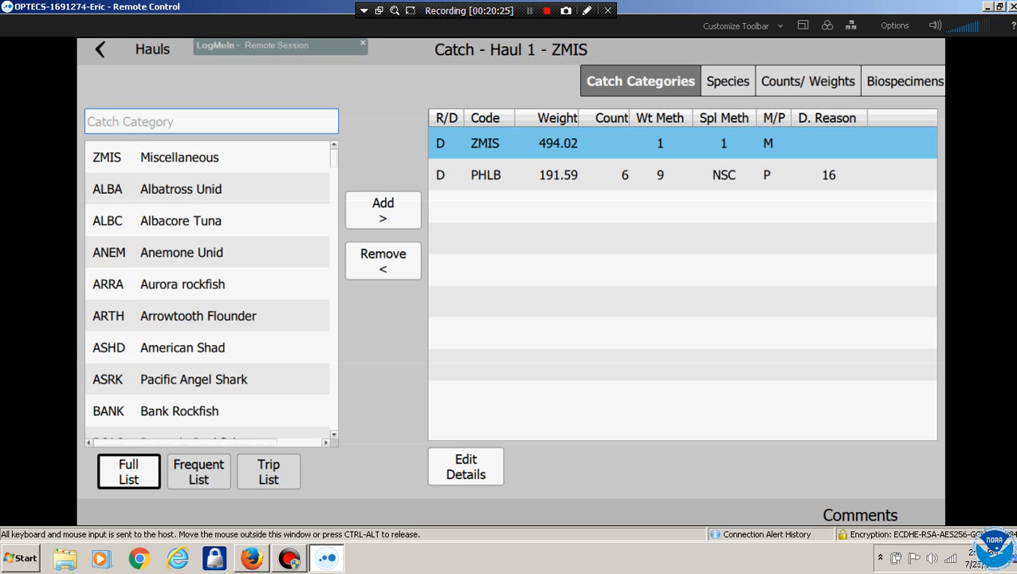
# Filter the catch categories by 'SL' and add PSSK Pacific Sleeper shark to Haul 1
pyautogui.click(212, 122)
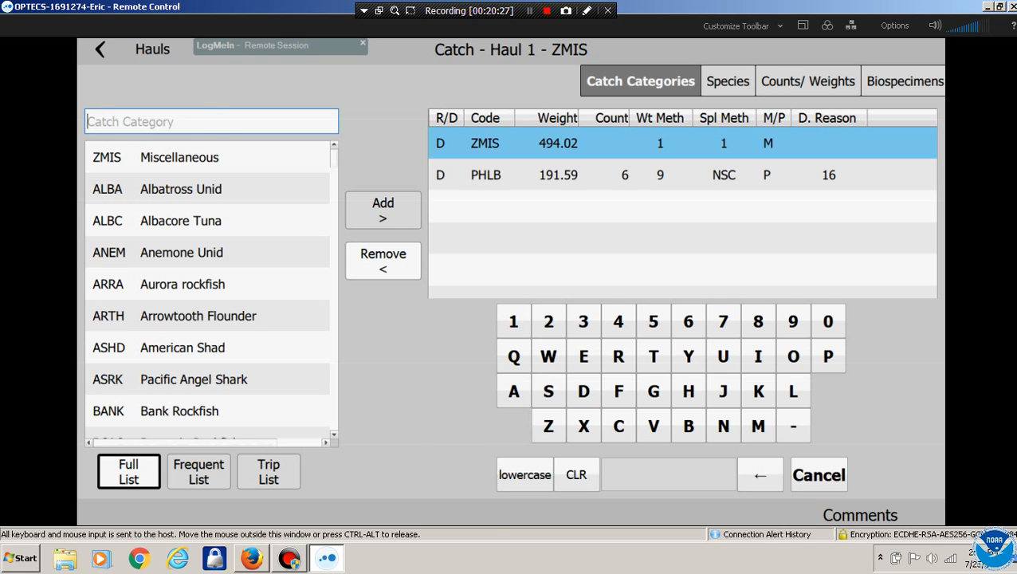
pyautogui.click(549, 391)
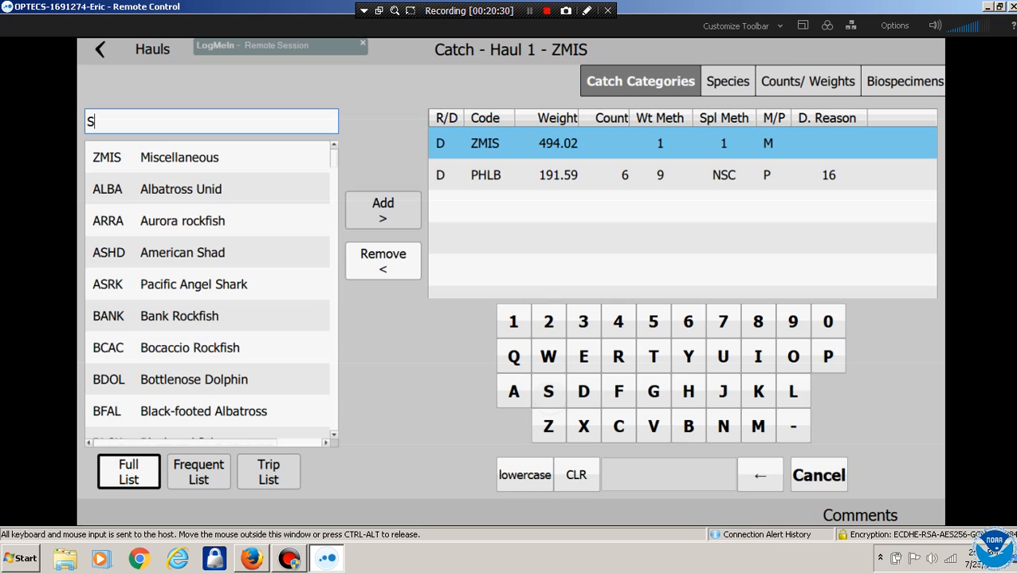
pyautogui.click(584, 356)
pyautogui.write('EE')
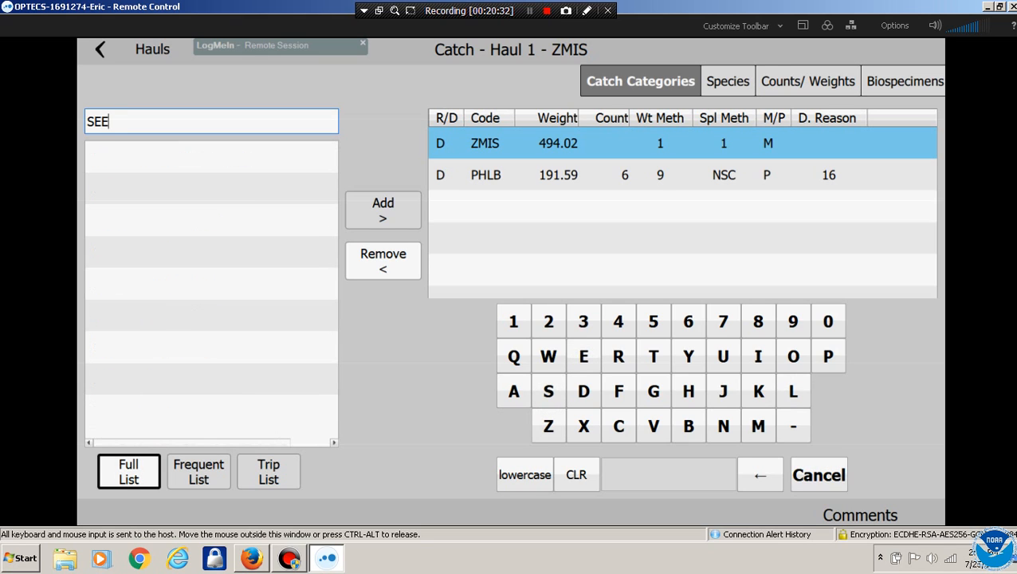
pyautogui.click(759, 475)
pyautogui.click(760, 475)
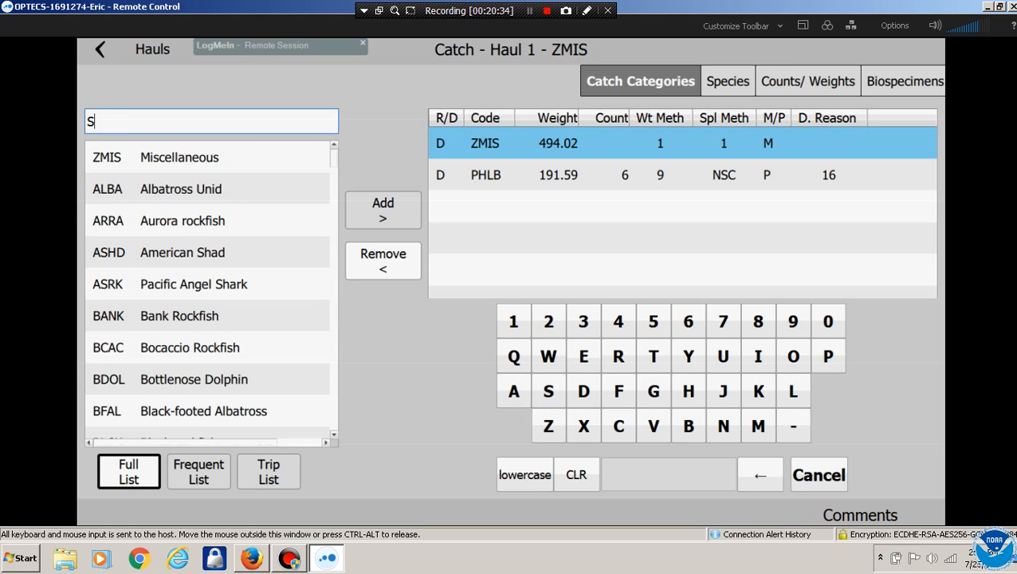
pyautogui.write('L')
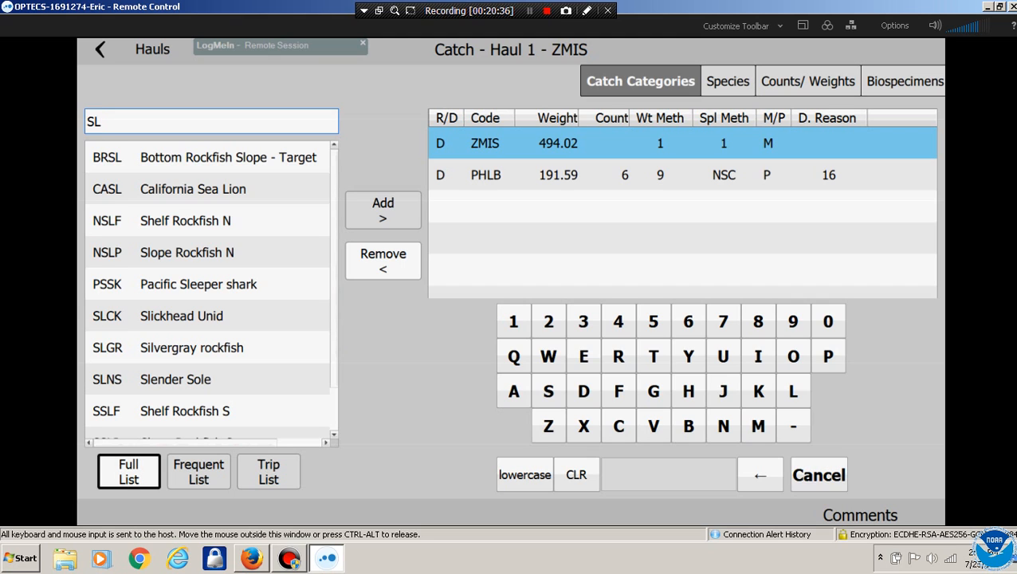
pyautogui.click(228, 282)
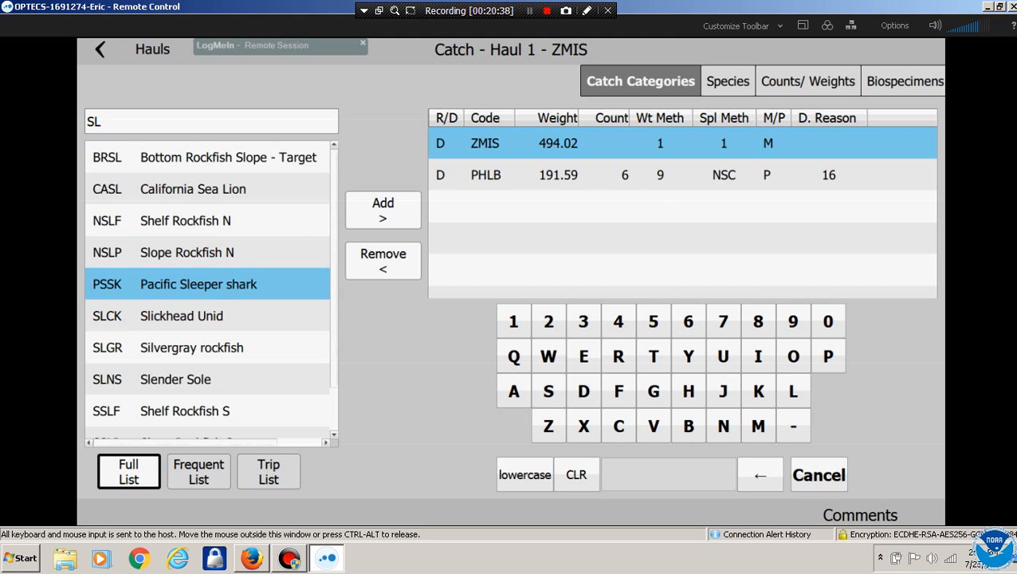
pyautogui.click(383, 210)
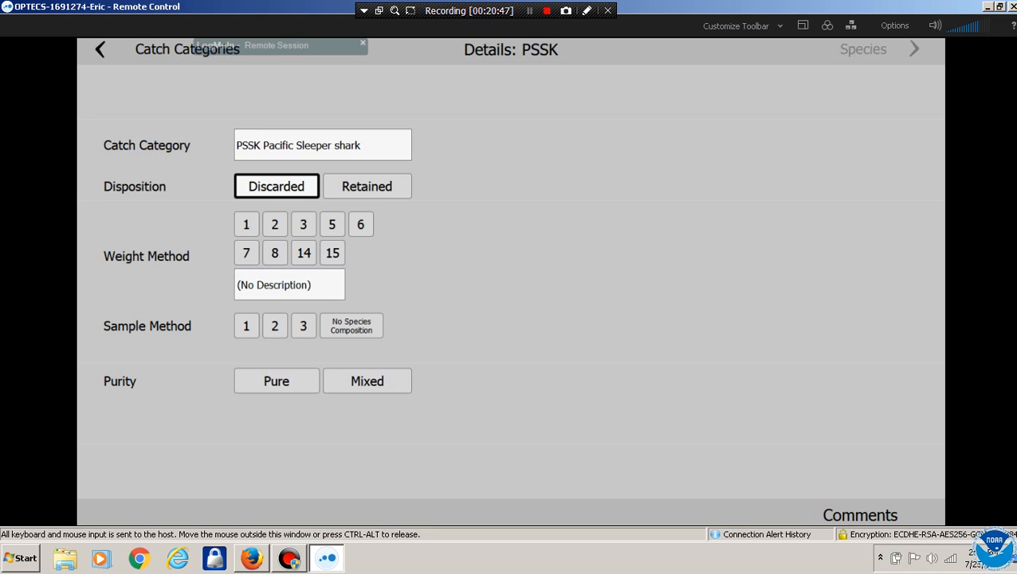
# Settle PSSK on weight method 14, Visual Experience, with no species composition
pyautogui.click(246, 253)
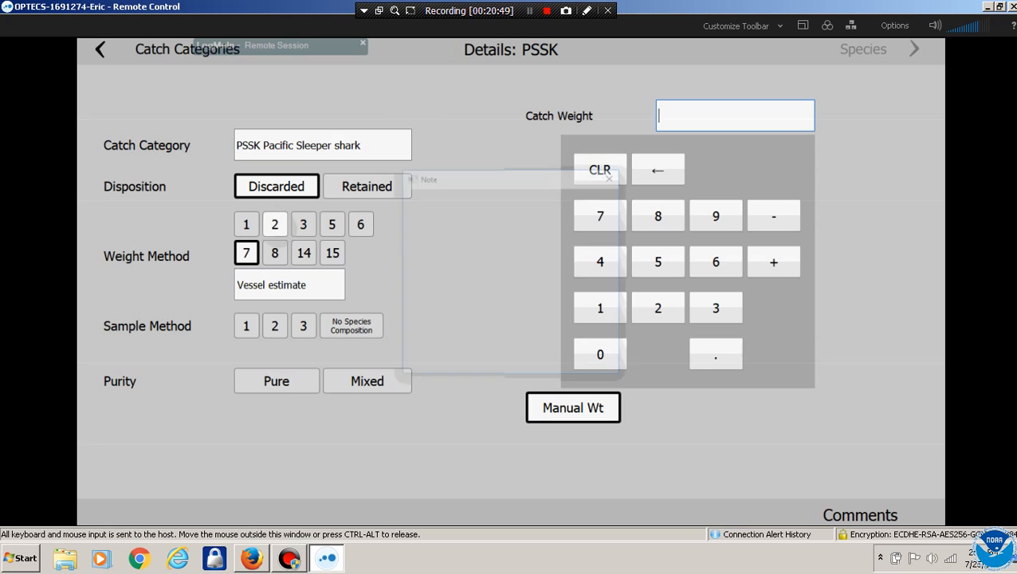
pyautogui.click(511, 330)
pyautogui.click(304, 225)
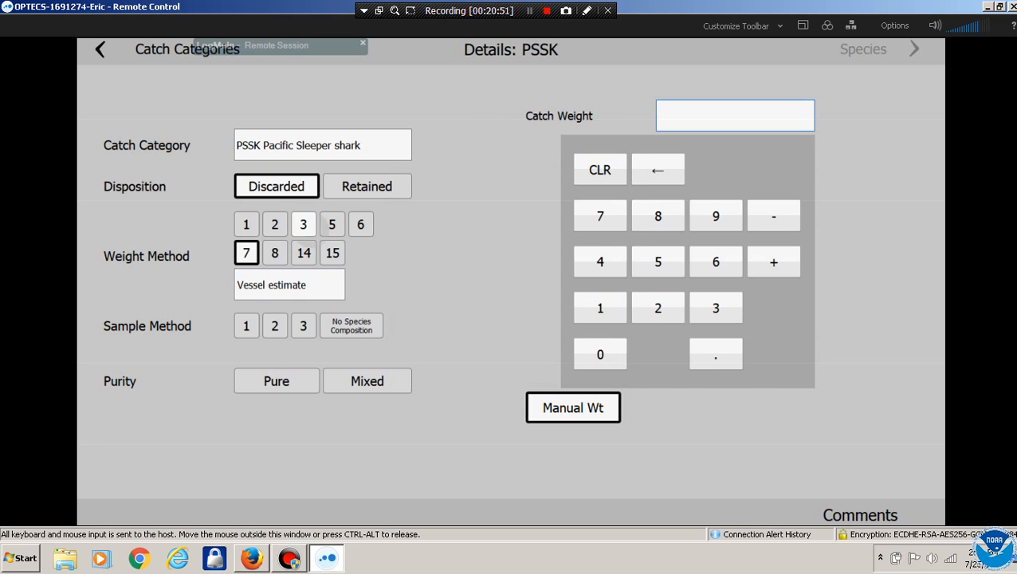
pyautogui.click(332, 224)
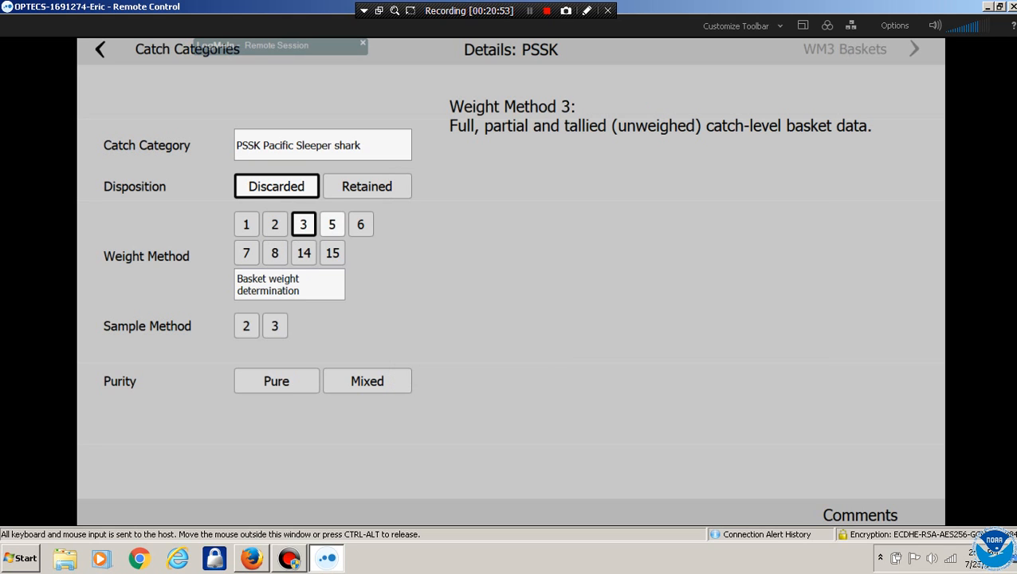
pyautogui.click(360, 224)
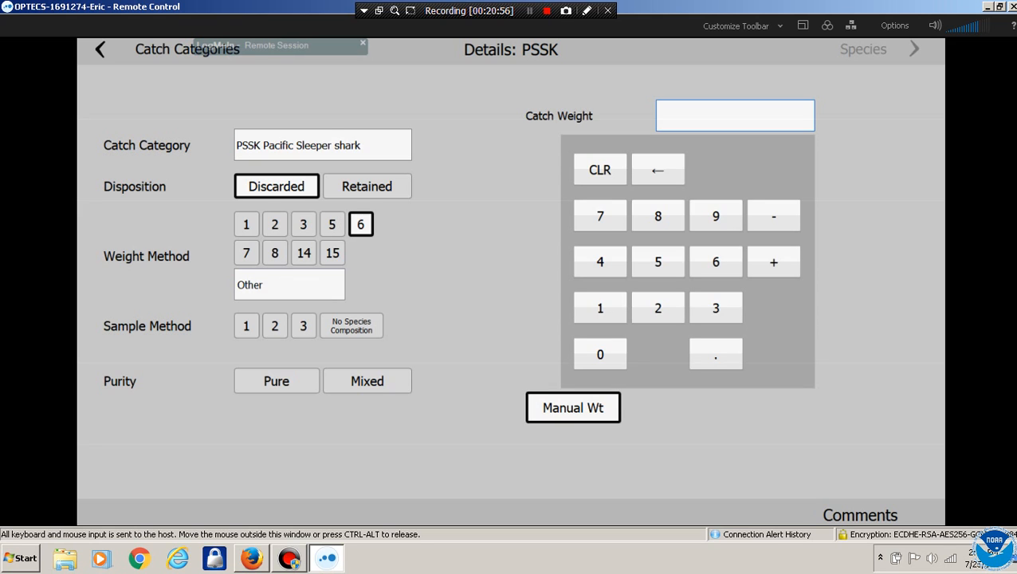
pyautogui.click(247, 253)
pyautogui.click(275, 253)
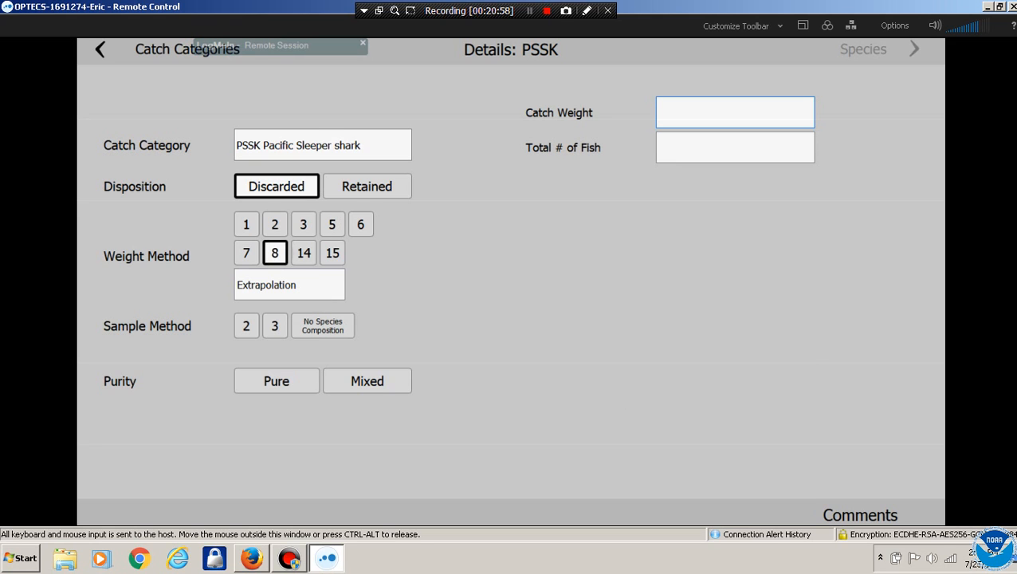
pyautogui.click(304, 253)
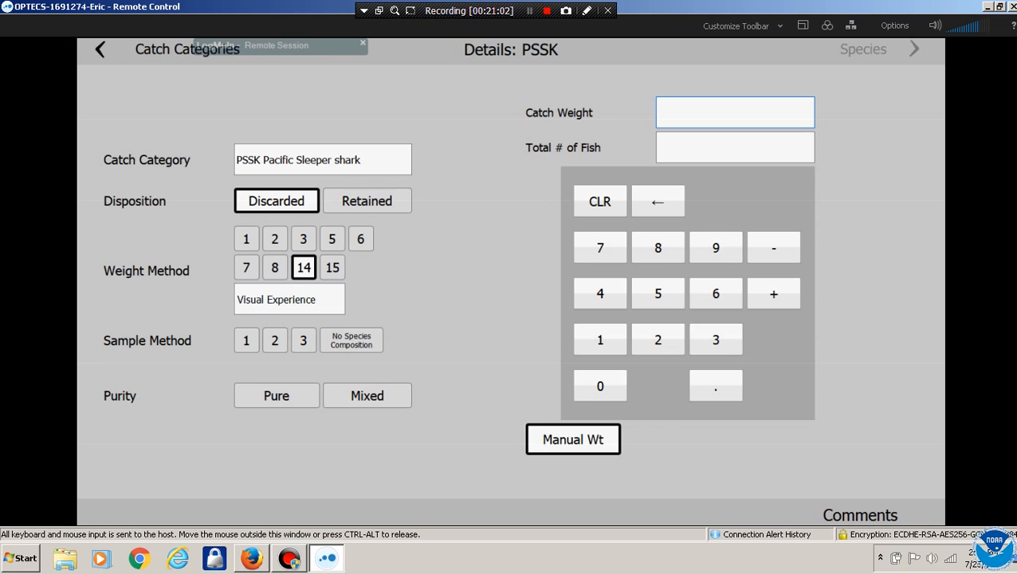
pyautogui.click(247, 341)
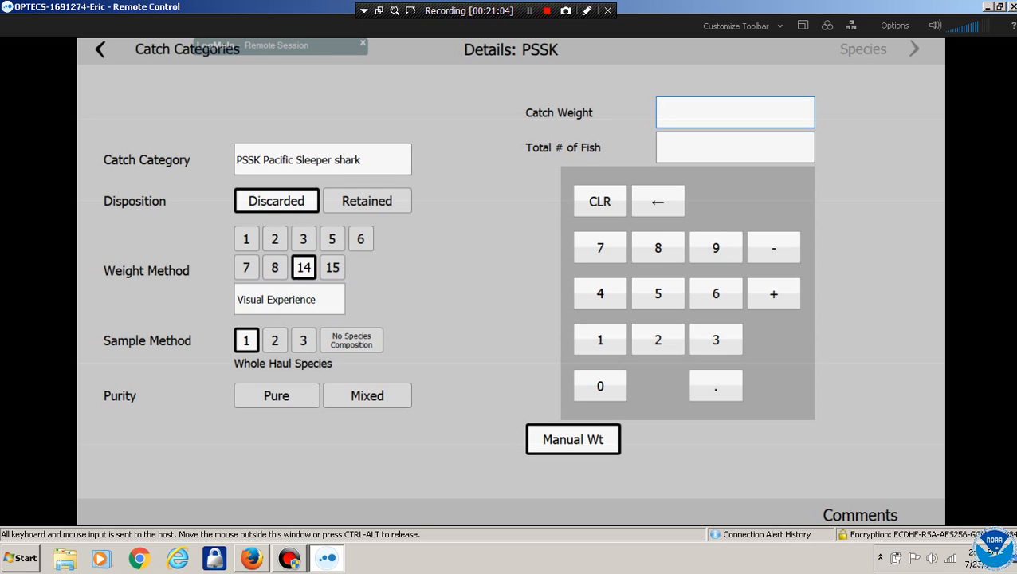
pyautogui.click(352, 340)
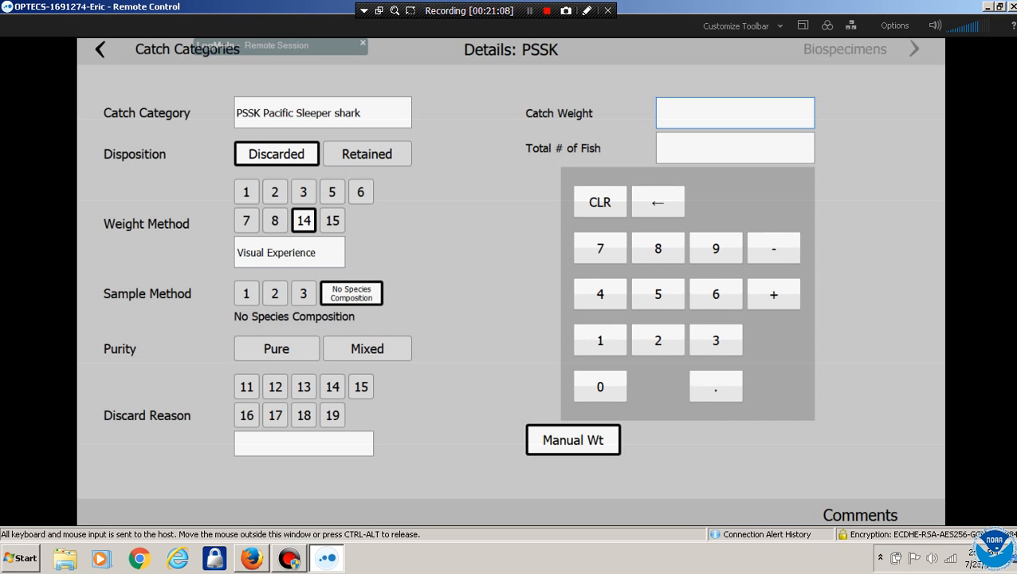
# Mark PSSK pure with discard reason 13 (Market), catch weight 560 and 1 fish
pyautogui.click(277, 348)
pyautogui.click(303, 386)
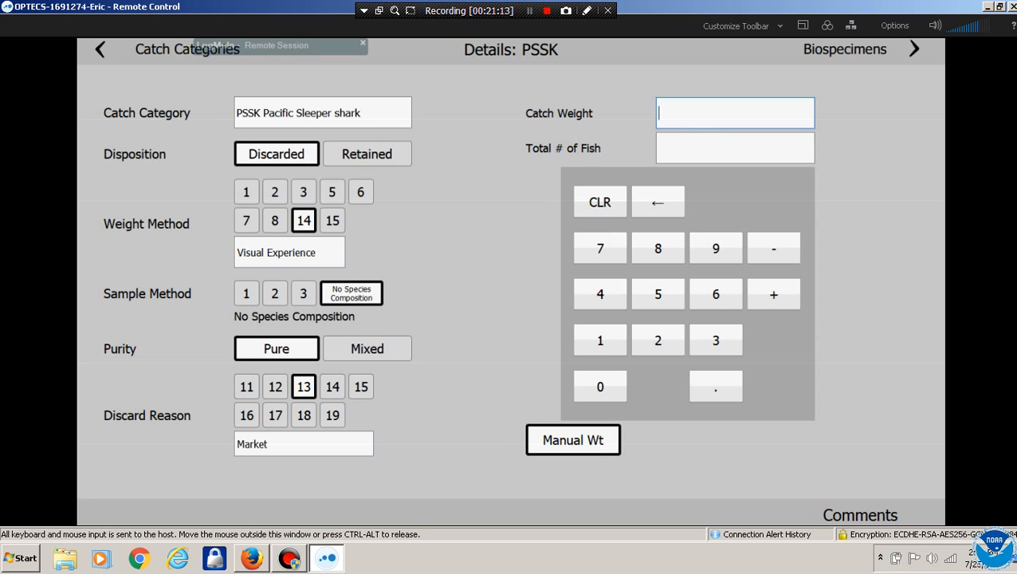
pyautogui.click(658, 294)
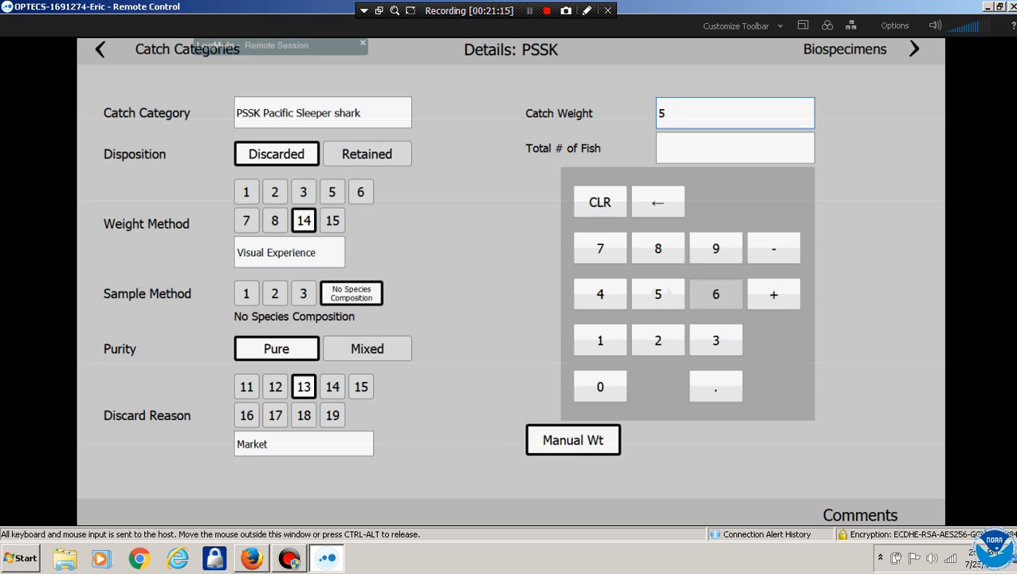
pyautogui.click(715, 295)
pyautogui.click(601, 387)
pyautogui.click(735, 148)
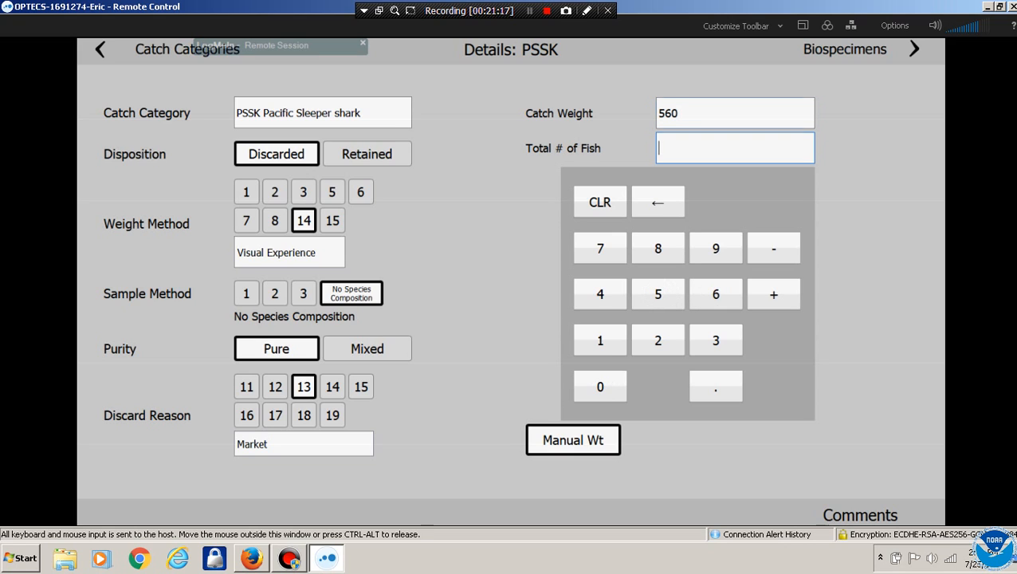
pyautogui.click(600, 341)
pyautogui.click(101, 50)
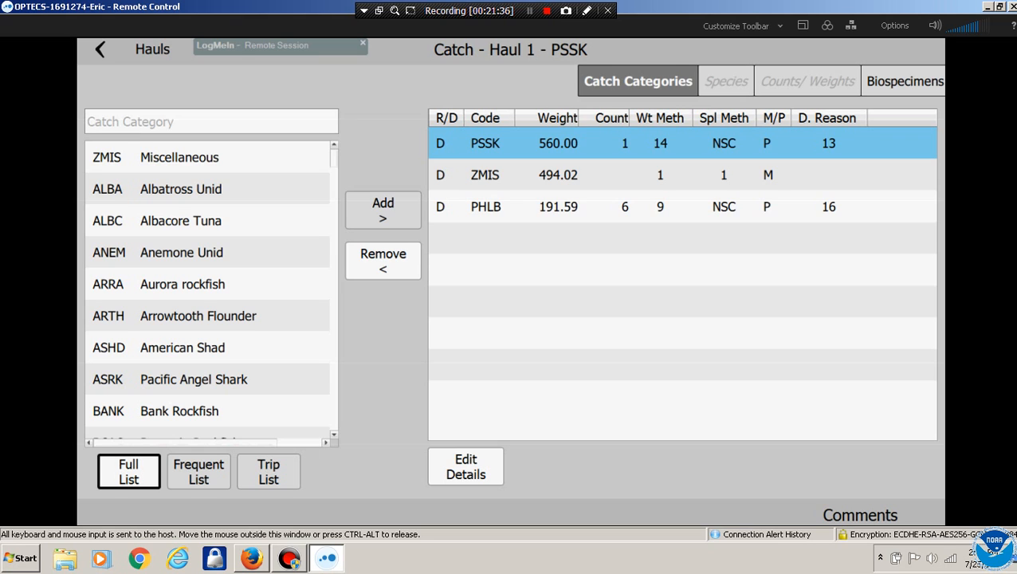
# Scroll the full list and add BFAL Black-footed Albatross as a Haul 1 catch category
pyautogui.scroll(-2, 207, 287)
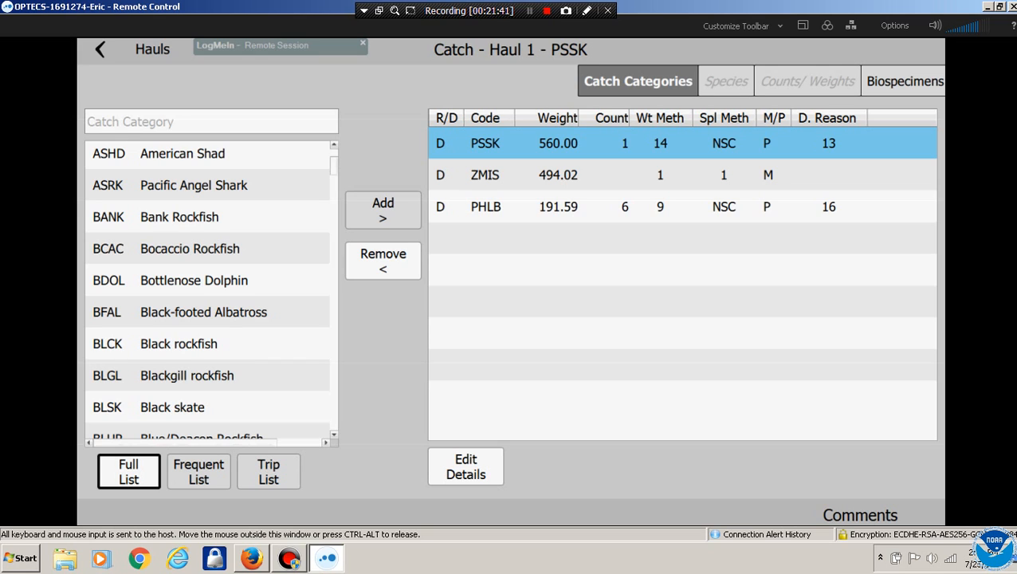
pyautogui.click(203, 311)
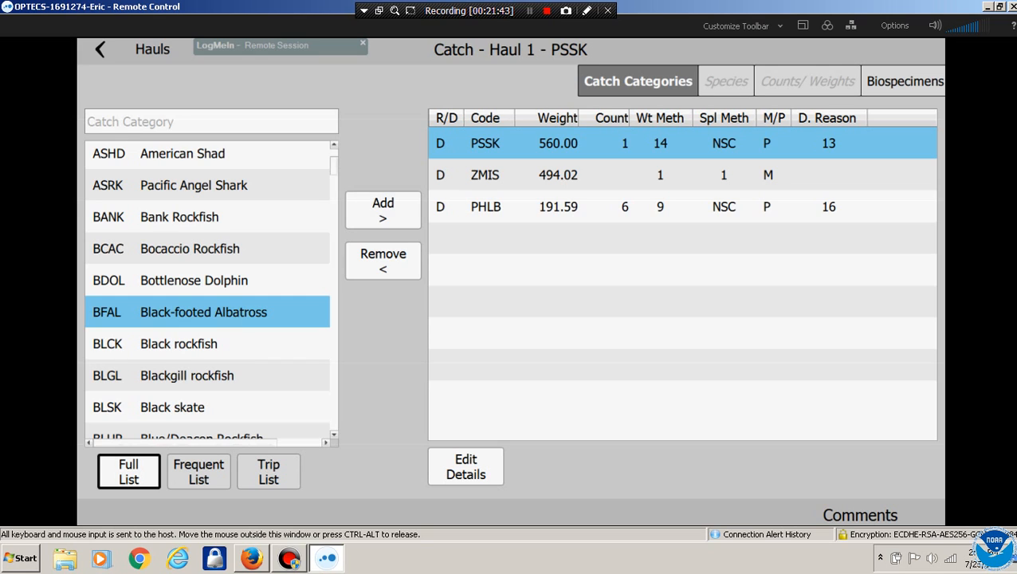
pyautogui.click(383, 210)
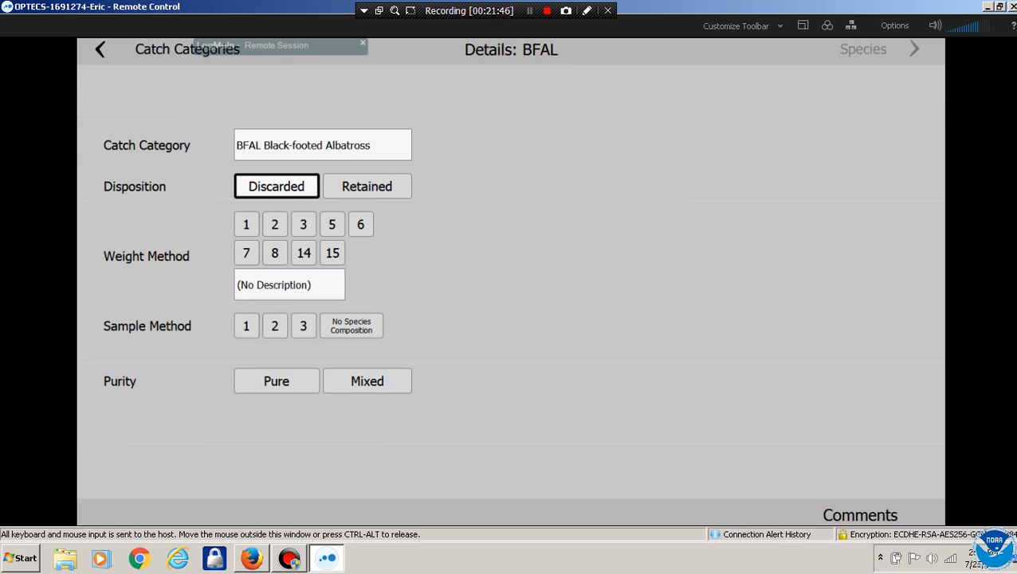
# Give BFAL sample method 1, pure purity and weight method 15, Visual Spatial
pyautogui.click(247, 224)
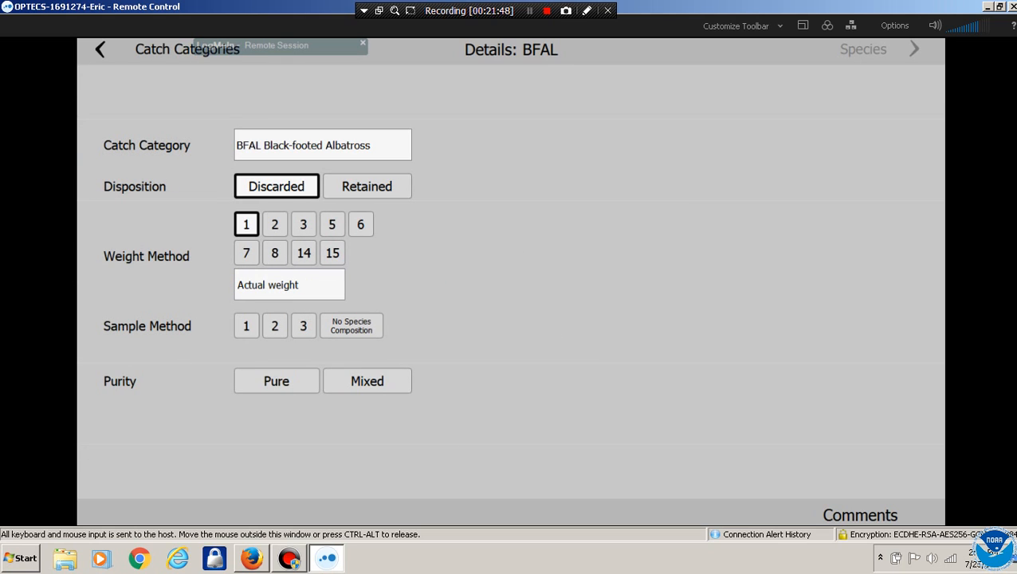
pyautogui.click(246, 326)
pyautogui.click(276, 381)
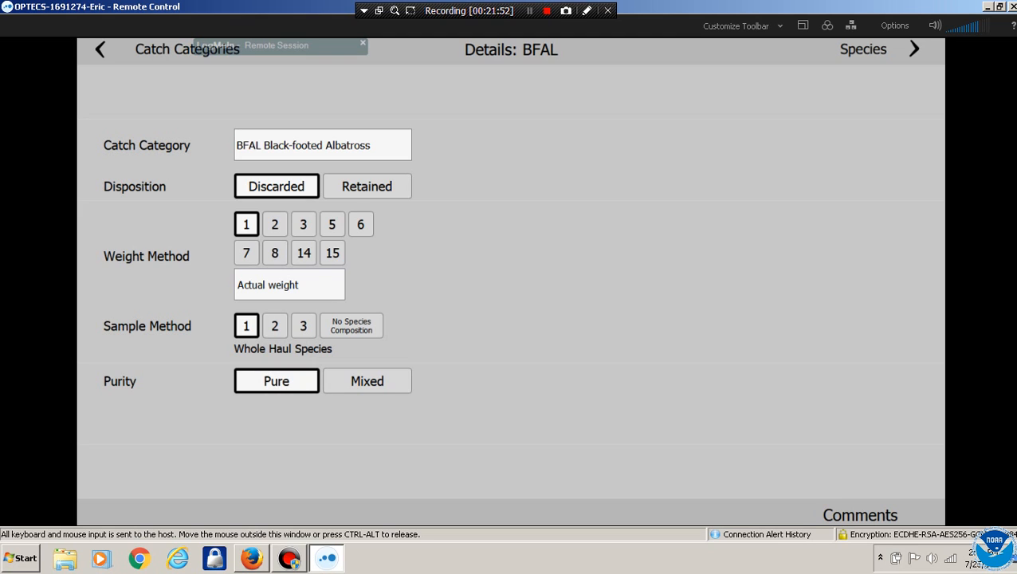
pyautogui.click(303, 224)
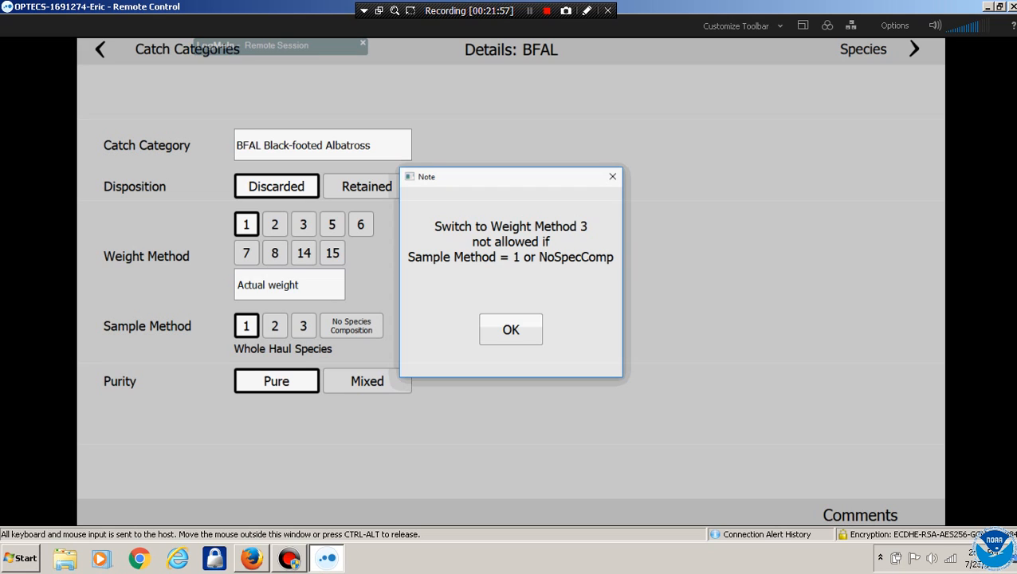
pyautogui.click(511, 330)
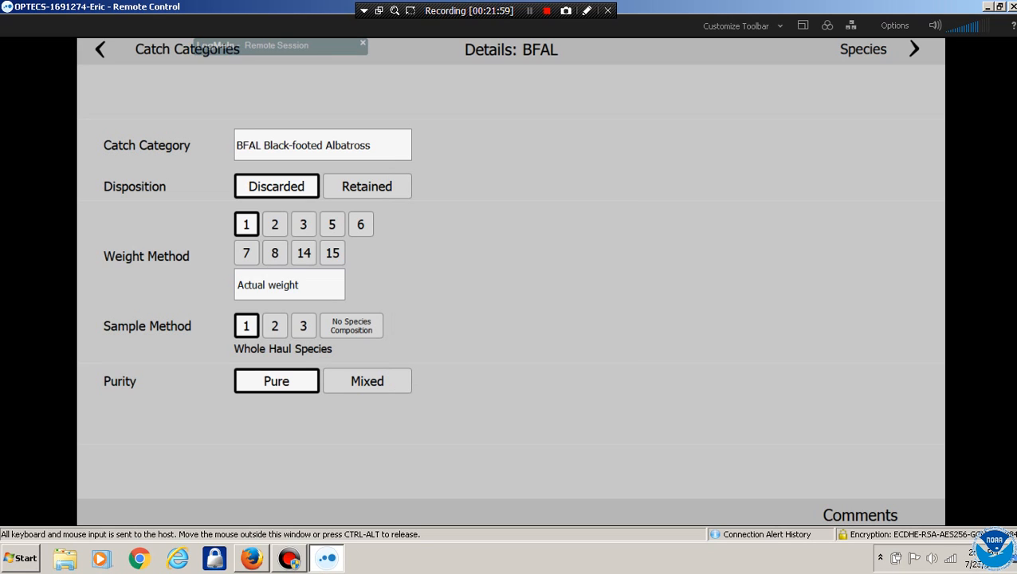
pyautogui.click(332, 252)
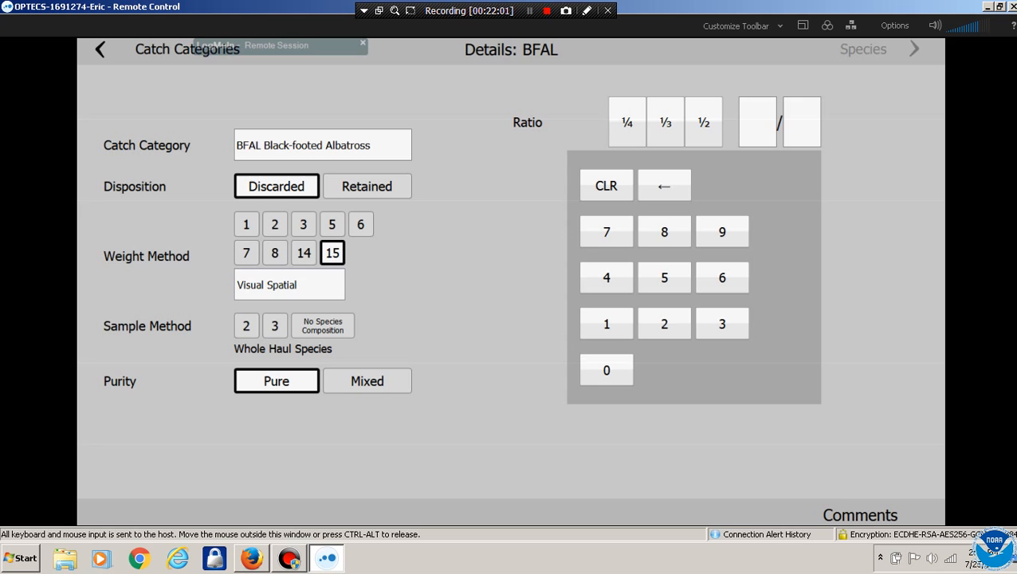
pyautogui.click(100, 50)
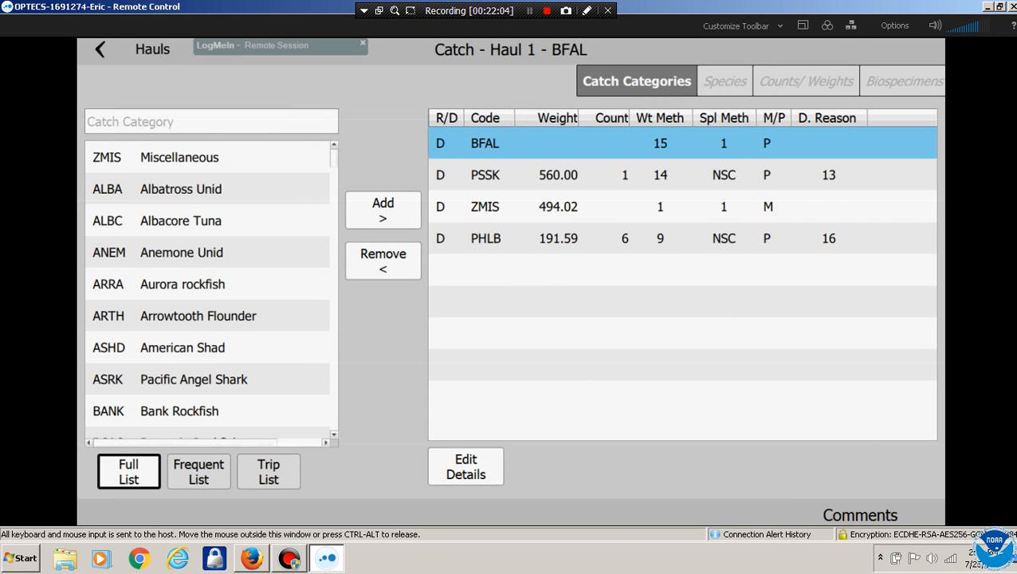
# Attempt to remove BFAL from the Haul 1 catch list, which is refused
pyautogui.click(466, 466)
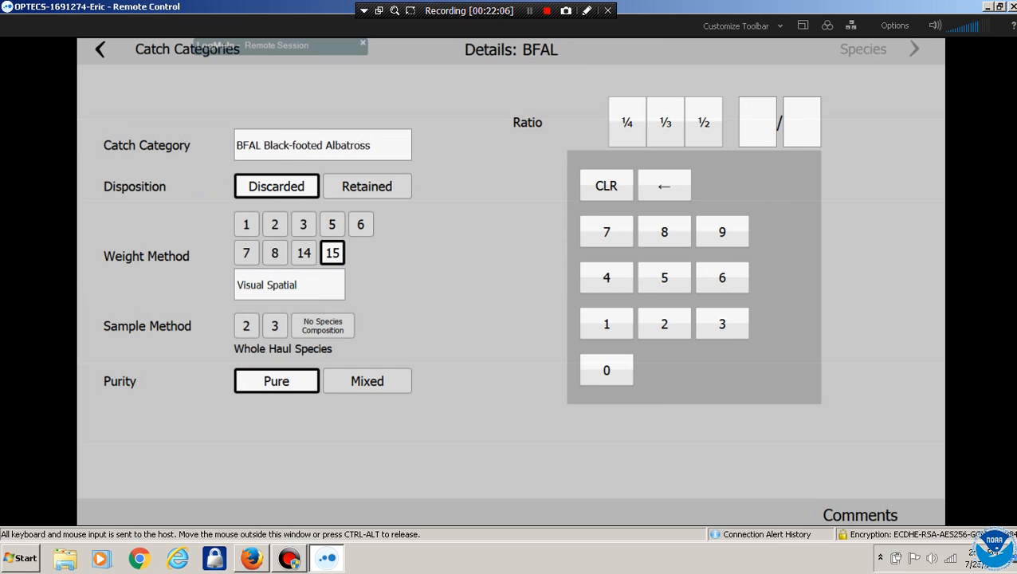
pyautogui.click(101, 49)
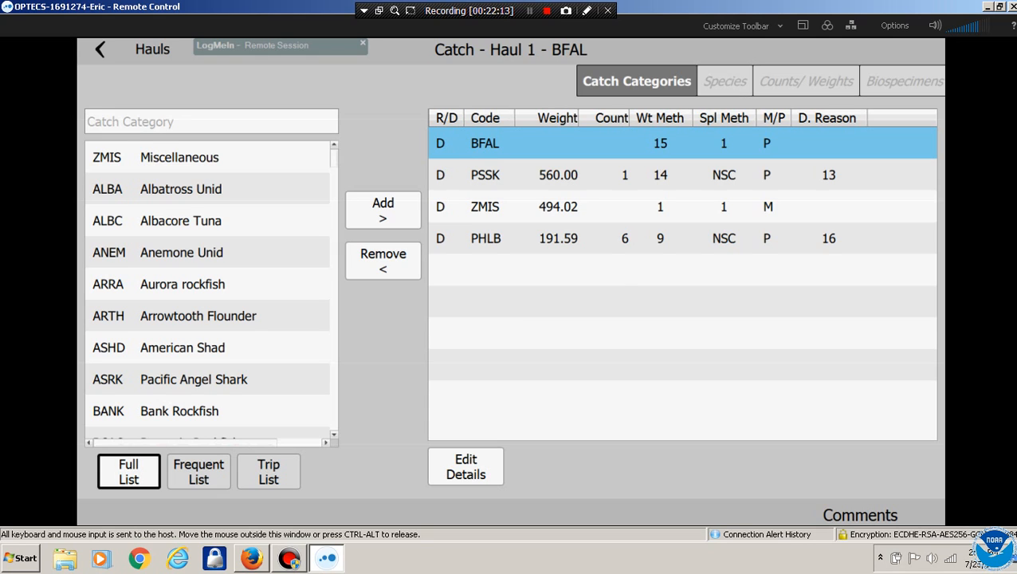
pyautogui.click(383, 260)
pyautogui.click(511, 329)
# Switch BFAL to no species composition and weight method 6, then request its removal
pyautogui.click(466, 466)
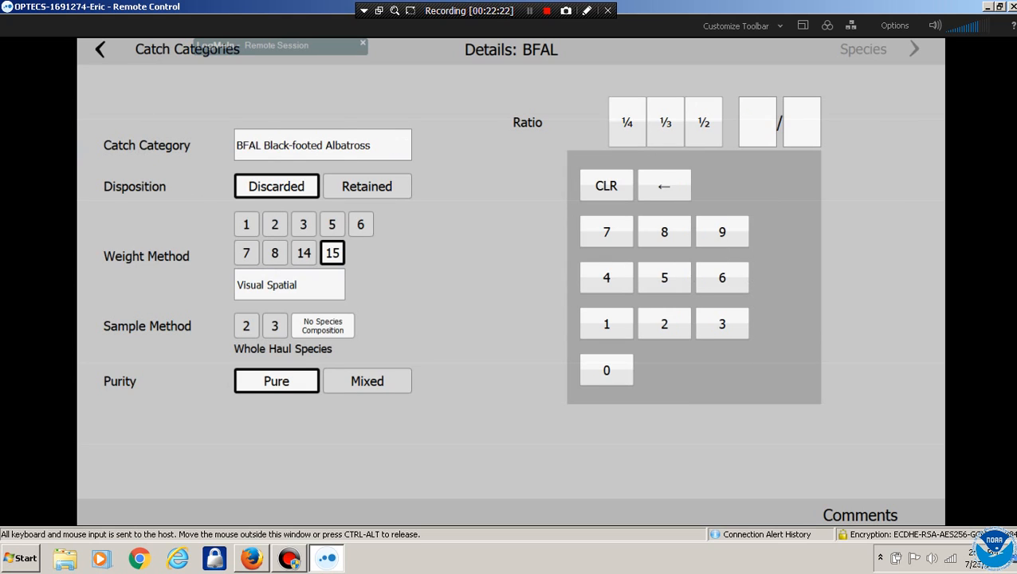
pyautogui.click(323, 326)
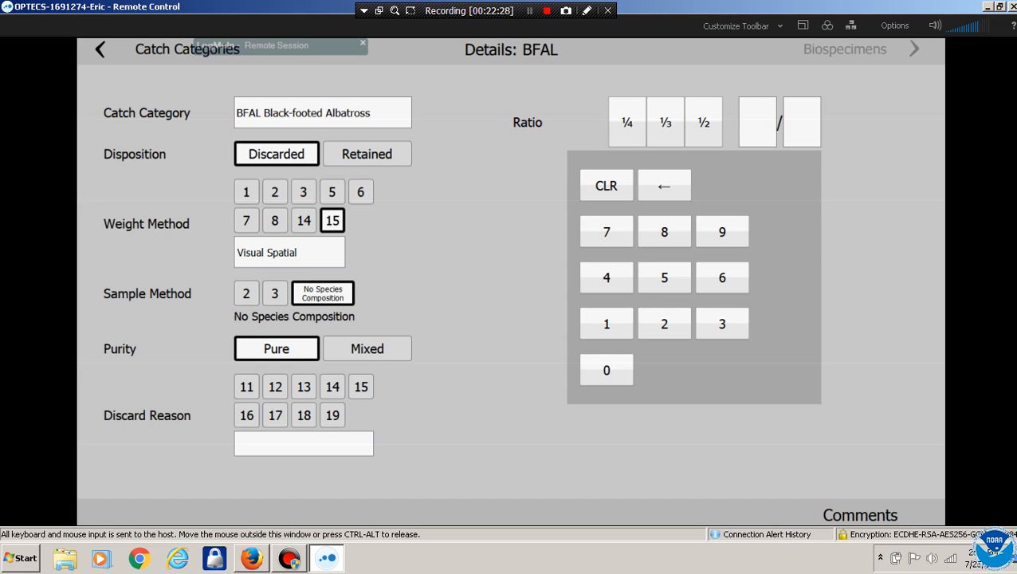
pyautogui.click(274, 192)
pyautogui.click(613, 177)
pyautogui.click(360, 191)
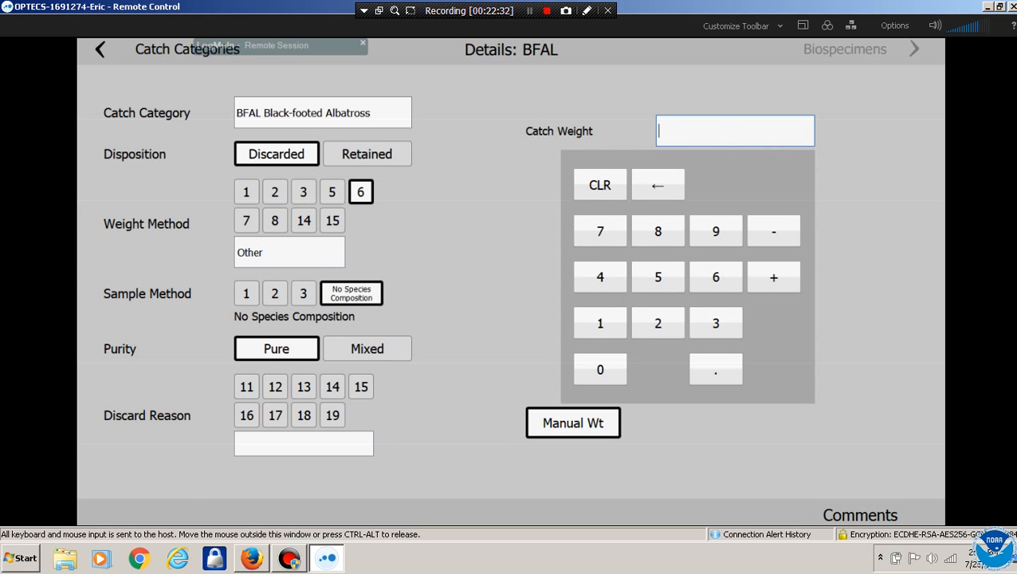
pyautogui.click(99, 49)
pyautogui.click(383, 261)
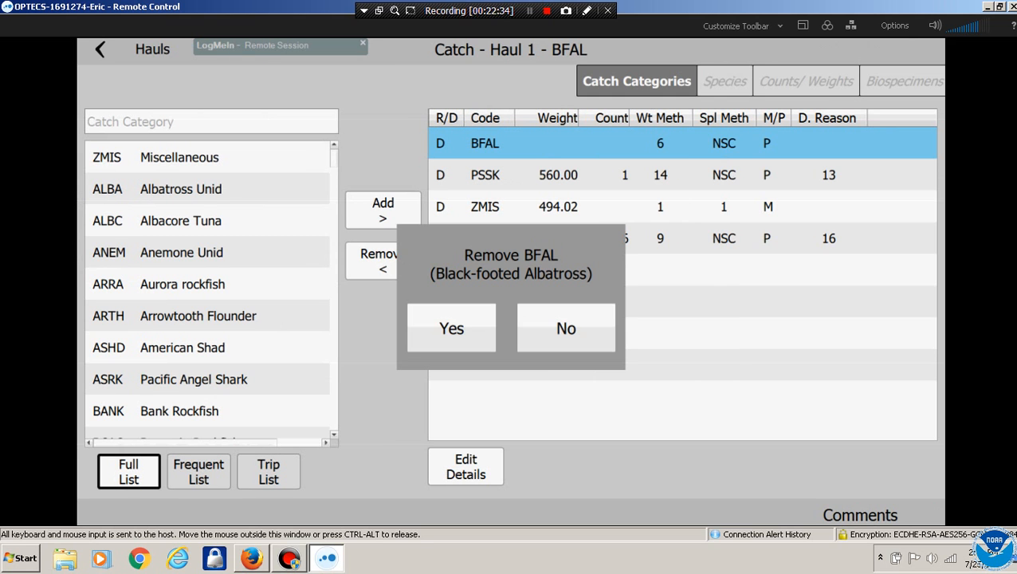
# Confirm removing BFAL, then reopen the ZMIS Miscellaneous catch details
pyautogui.click(450, 324)
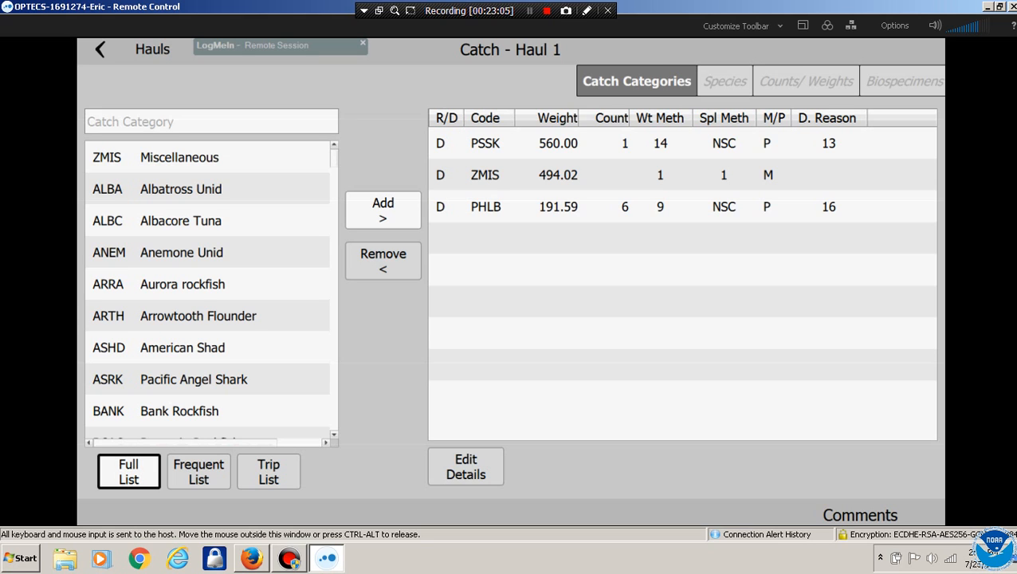
pyautogui.click(179, 157)
pyautogui.click(383, 210)
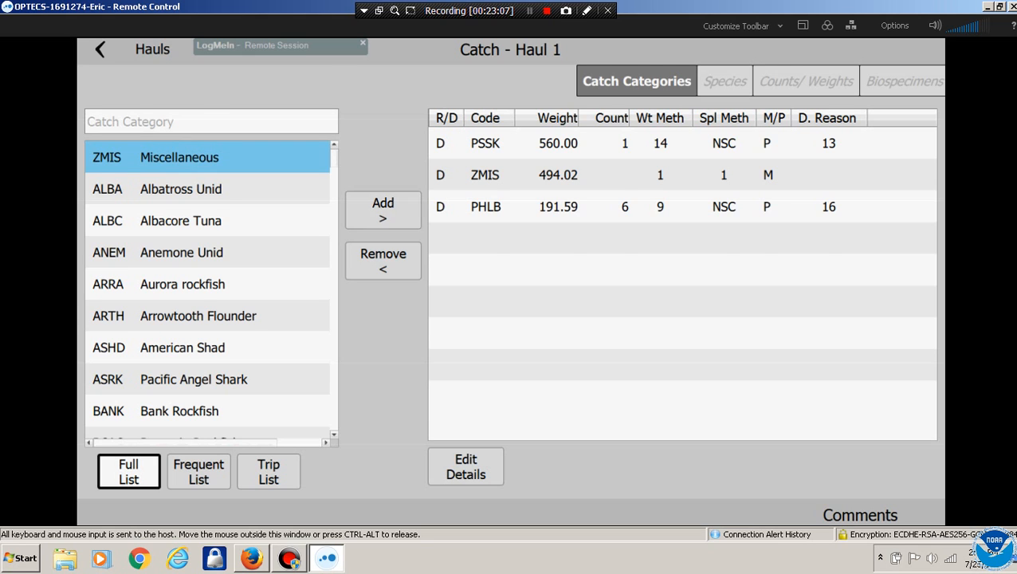
# Give ZMIS weight method 3, sample method 3 (Multiple Basket) and Mixed purity, then open WM3 Baskets
pyautogui.click(303, 224)
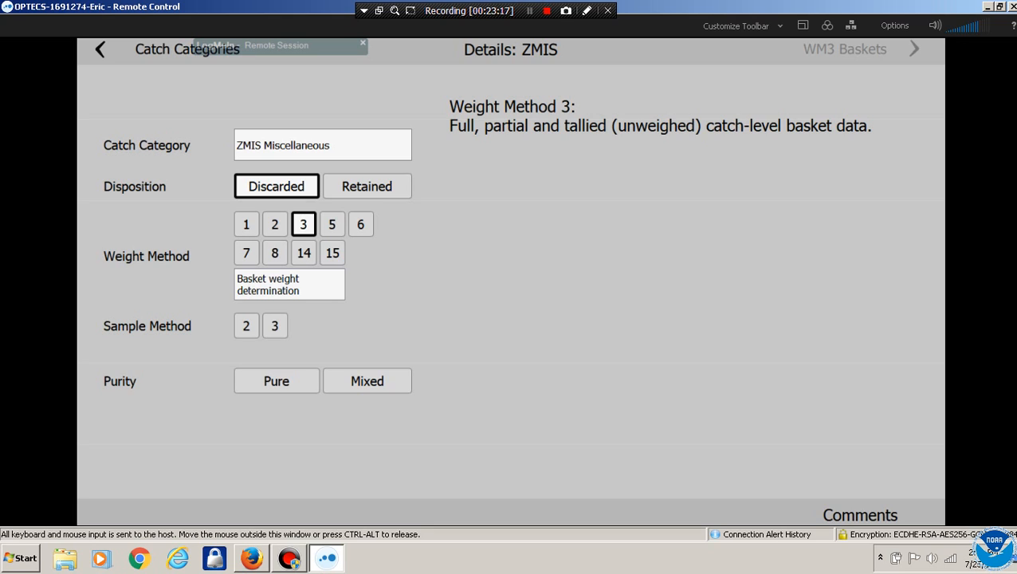
pyautogui.click(246, 326)
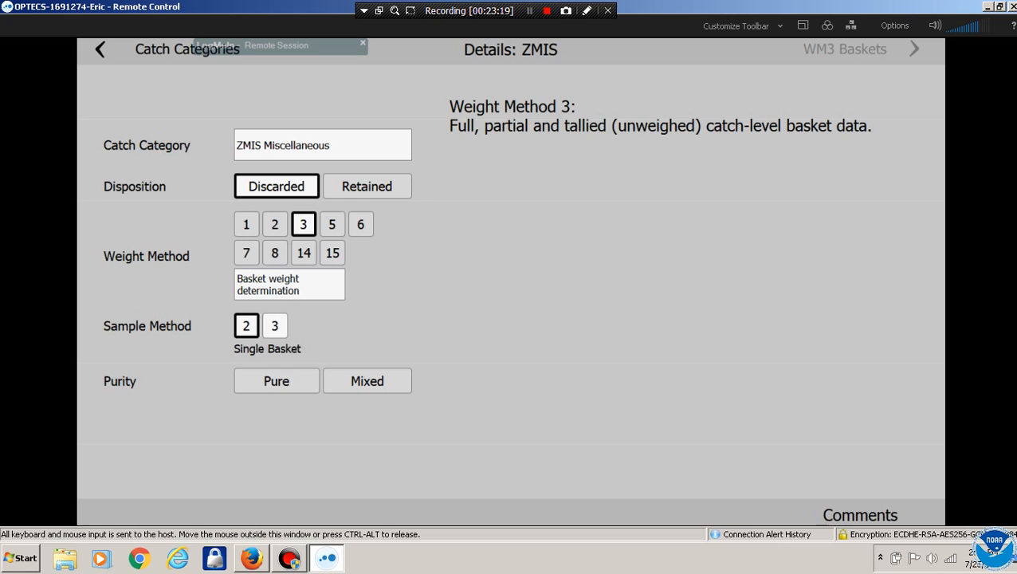
pyautogui.click(275, 326)
pyautogui.click(366, 381)
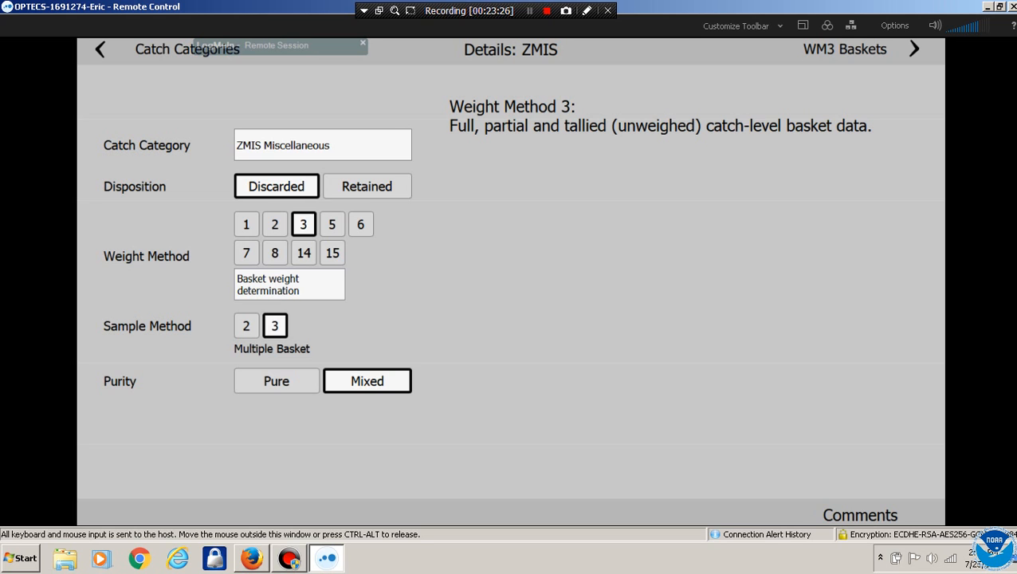
pyautogui.click(876, 49)
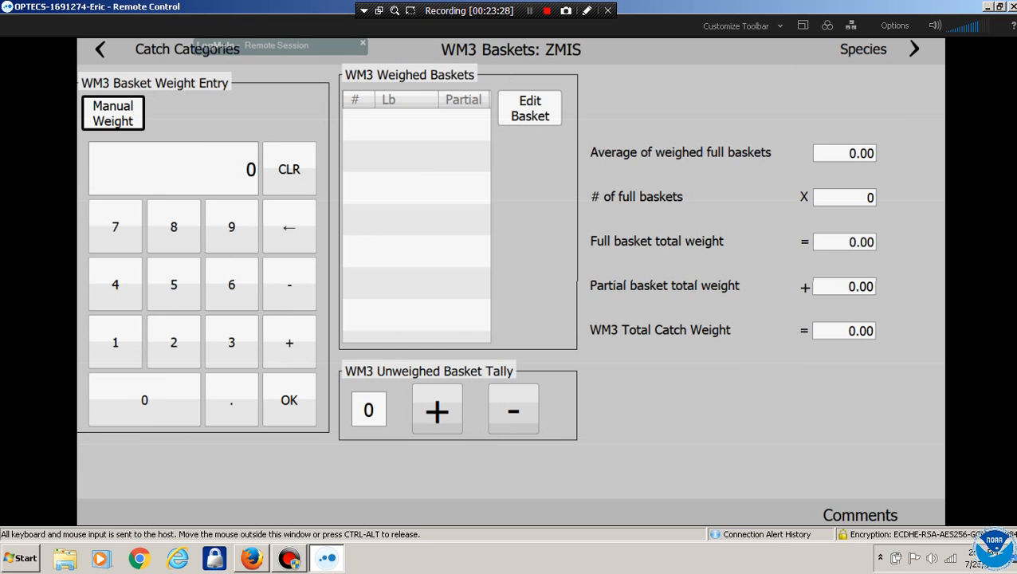
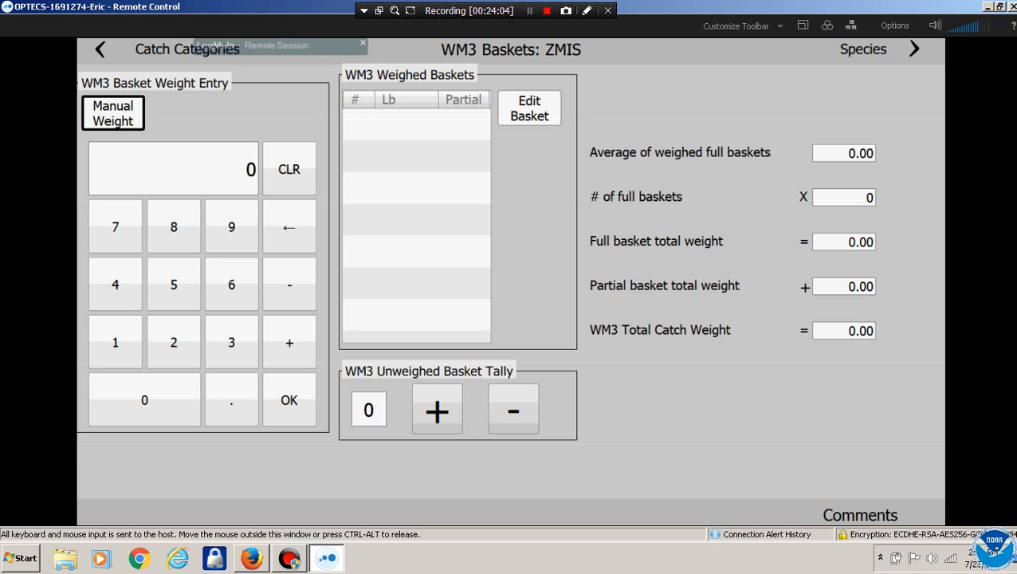
# Record ZMIS basket 1 at 78.00 lb and tally several unweighed full baskets
pyautogui.click(115, 227)
pyautogui.click(174, 227)
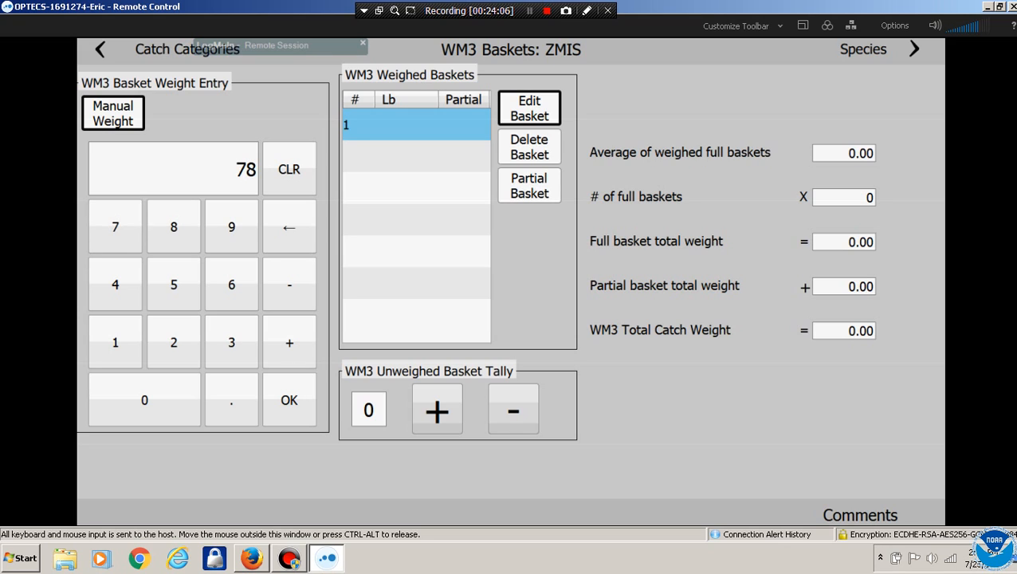
pyautogui.click(289, 399)
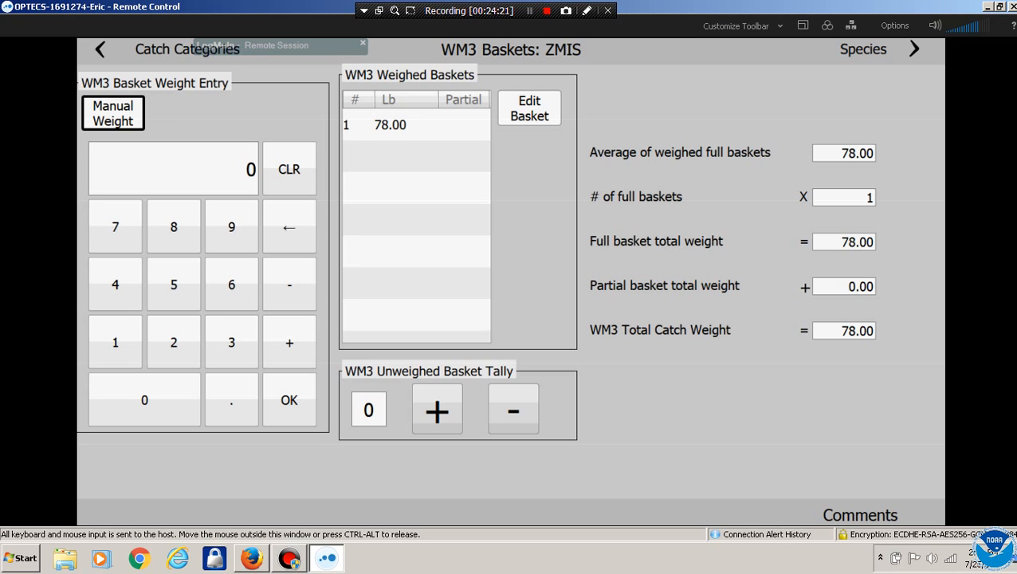
pyautogui.click(437, 409)
pyautogui.click(437, 410)
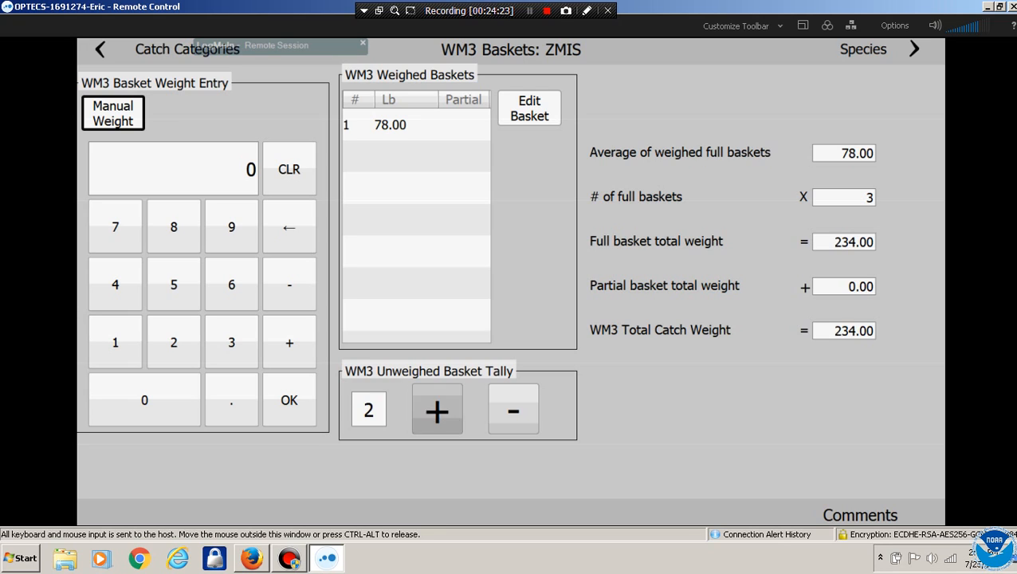
pyautogui.click(437, 410)
pyautogui.click(437, 410)
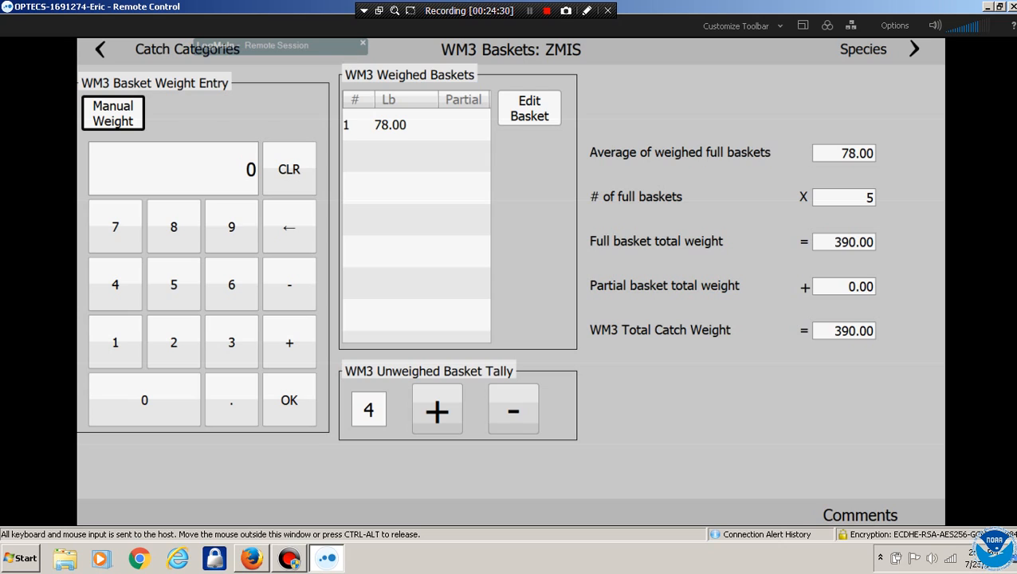
# Record basket 2 at 78.30 lb and tally more unweighed baskets
pyautogui.write('78')
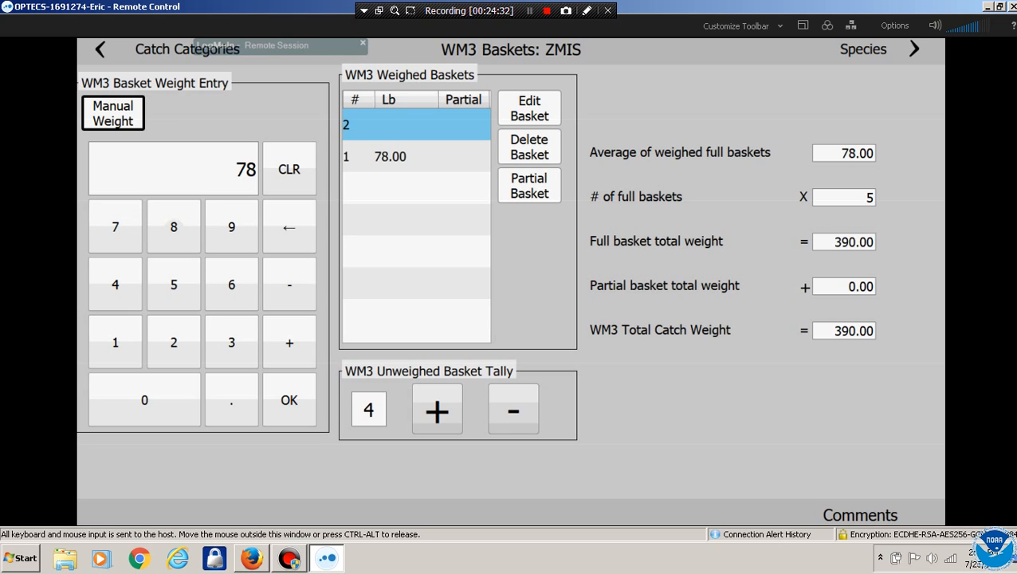
pyautogui.click(231, 400)
pyautogui.write('3')
pyautogui.click(288, 399)
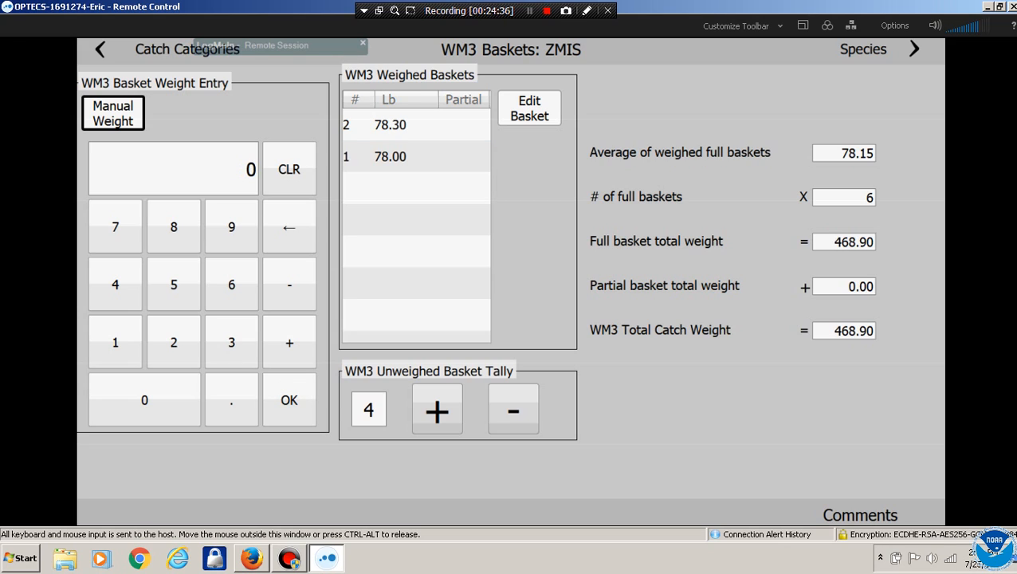
pyautogui.click(437, 409)
pyautogui.click(437, 409)
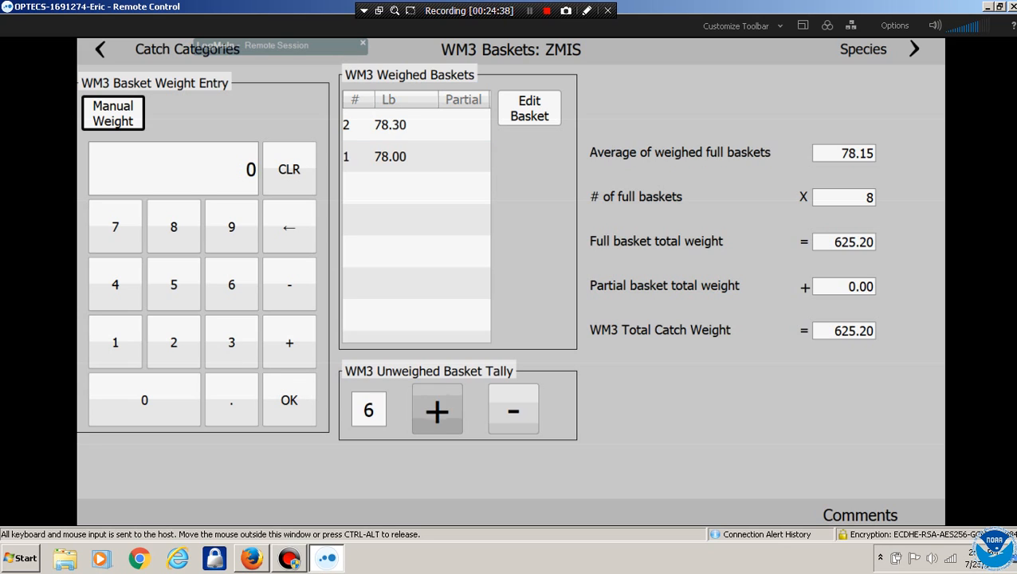
pyautogui.click(437, 409)
pyautogui.click(436, 409)
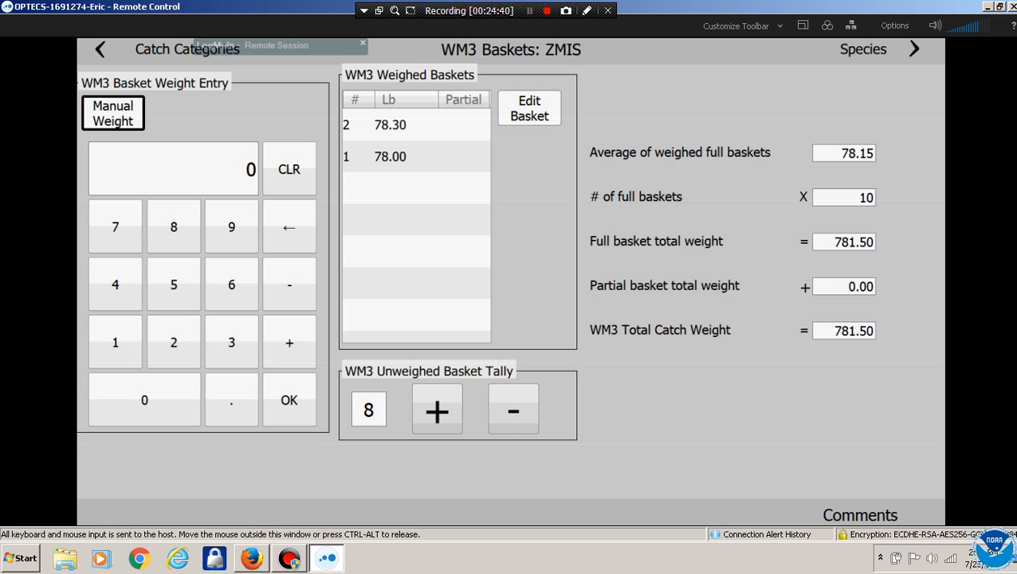
# Record basket 3 at 79.20 lb and tally more unweighed baskets
pyautogui.click(115, 227)
pyautogui.click(232, 226)
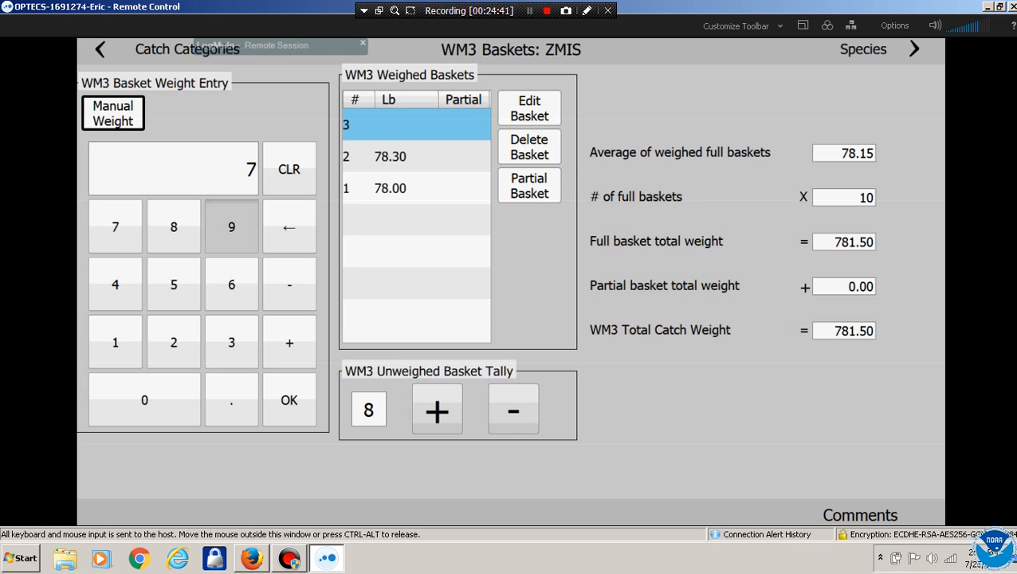
pyautogui.click(231, 400)
pyautogui.click(173, 342)
pyautogui.click(288, 400)
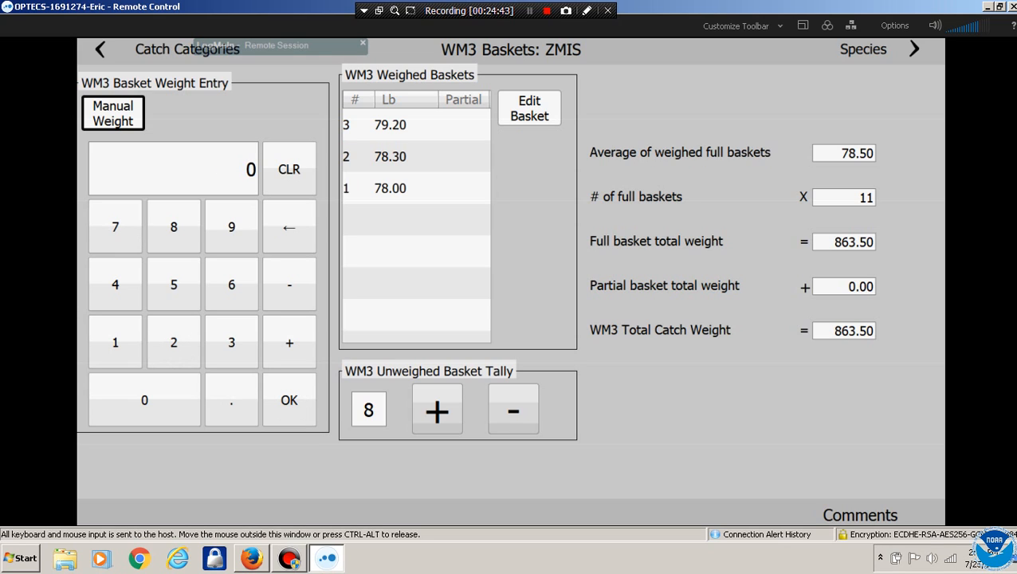
pyautogui.click(437, 410)
pyautogui.click(437, 410)
pyautogui.click(437, 411)
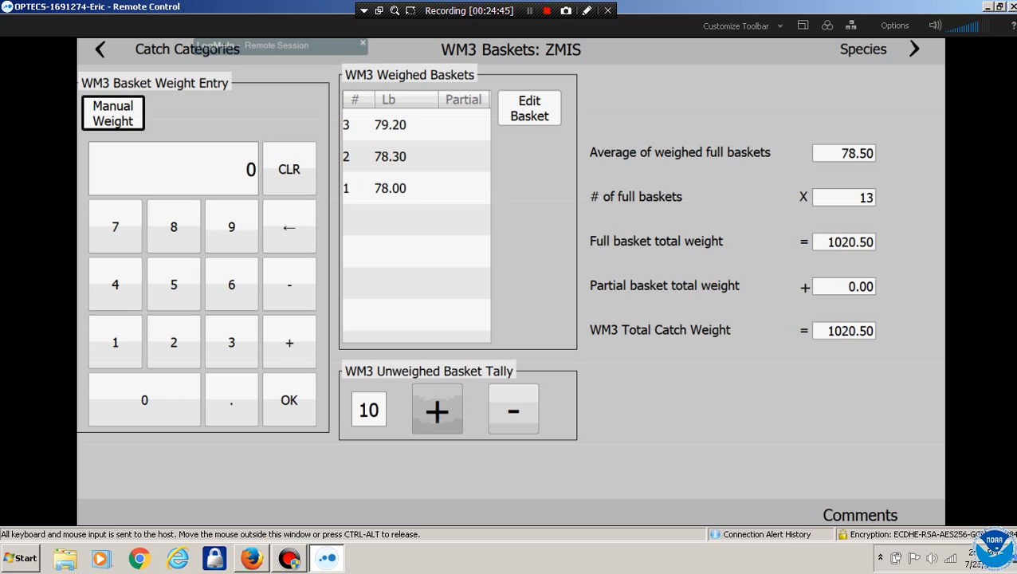
pyautogui.click(437, 410)
pyautogui.click(436, 411)
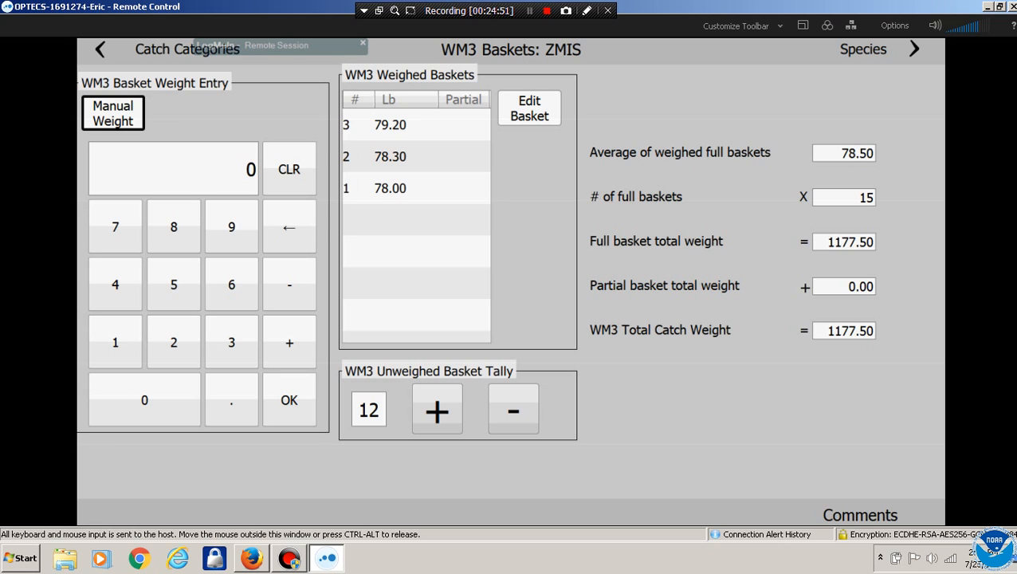
# Record basket 4 at 76.30 lb and bring the unweighed tally to 16
pyautogui.click(115, 227)
pyautogui.click(231, 284)
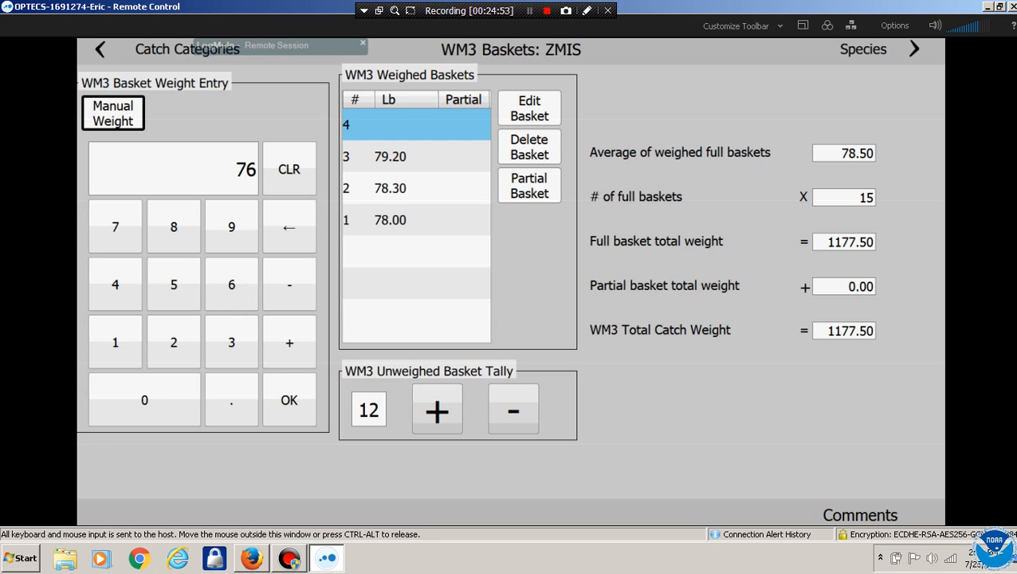
pyautogui.click(231, 400)
pyautogui.click(232, 342)
pyautogui.click(288, 399)
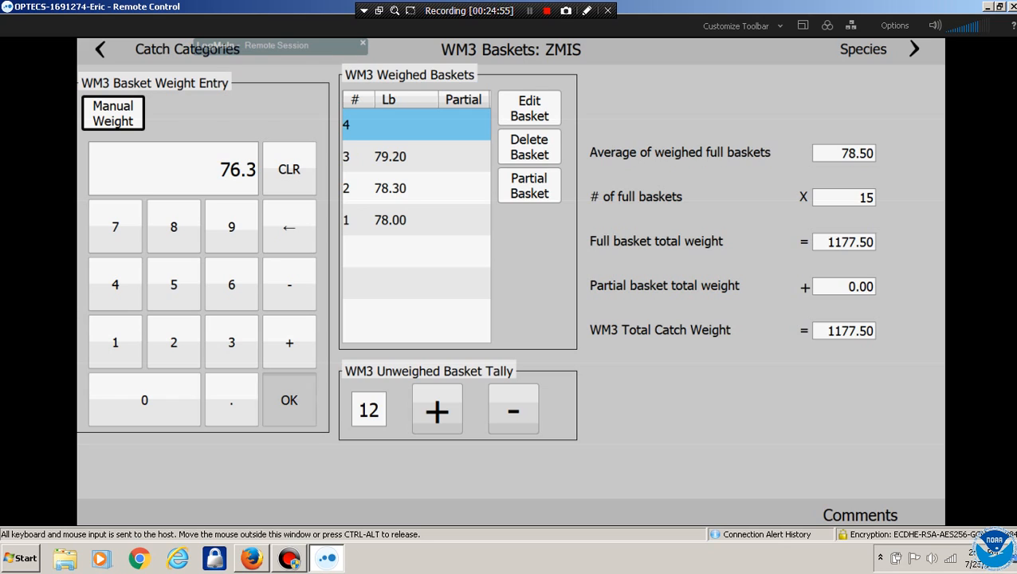
pyautogui.click(437, 410)
pyautogui.click(436, 411)
pyautogui.click(437, 410)
pyautogui.click(437, 410)
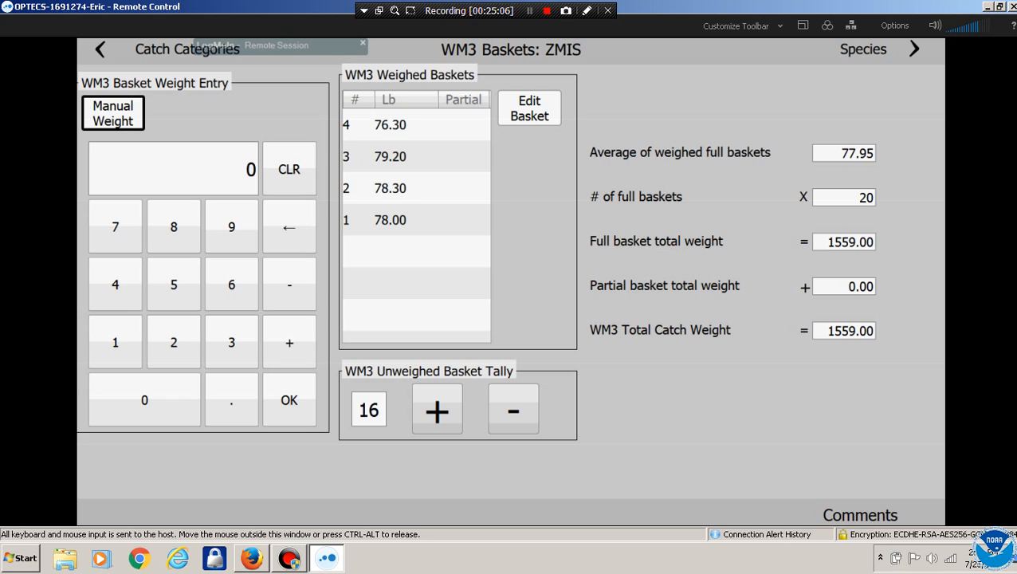
# Save a 36 lb partial basket as ZMIS basket 5
pyautogui.click(231, 342)
pyautogui.click(232, 283)
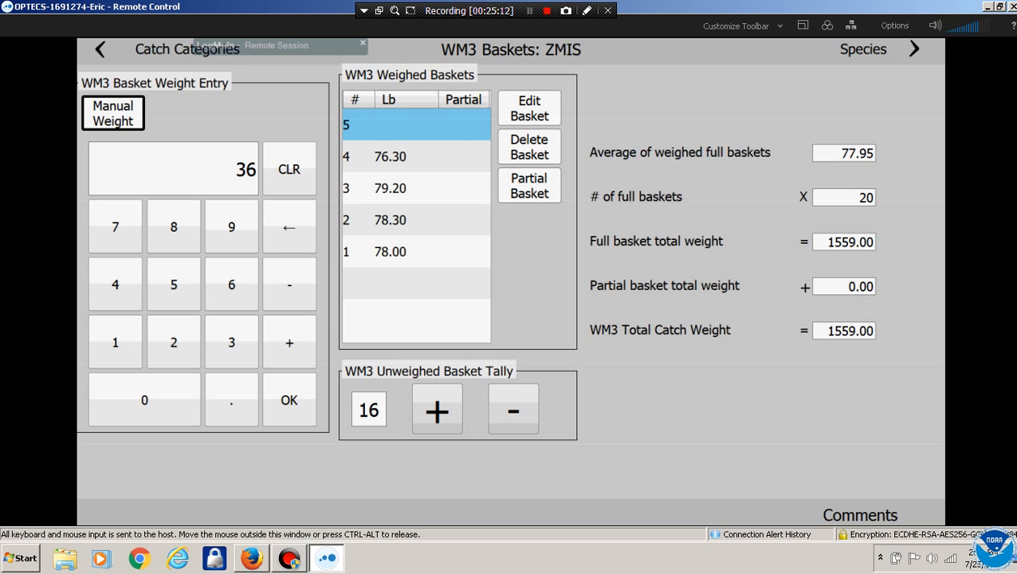
pyautogui.click(529, 186)
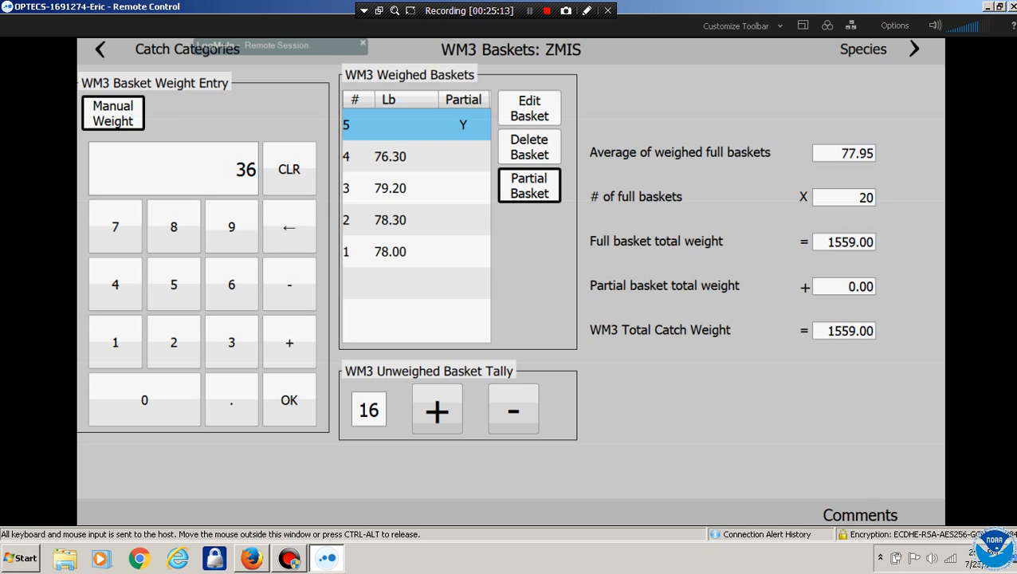
pyautogui.click(290, 399)
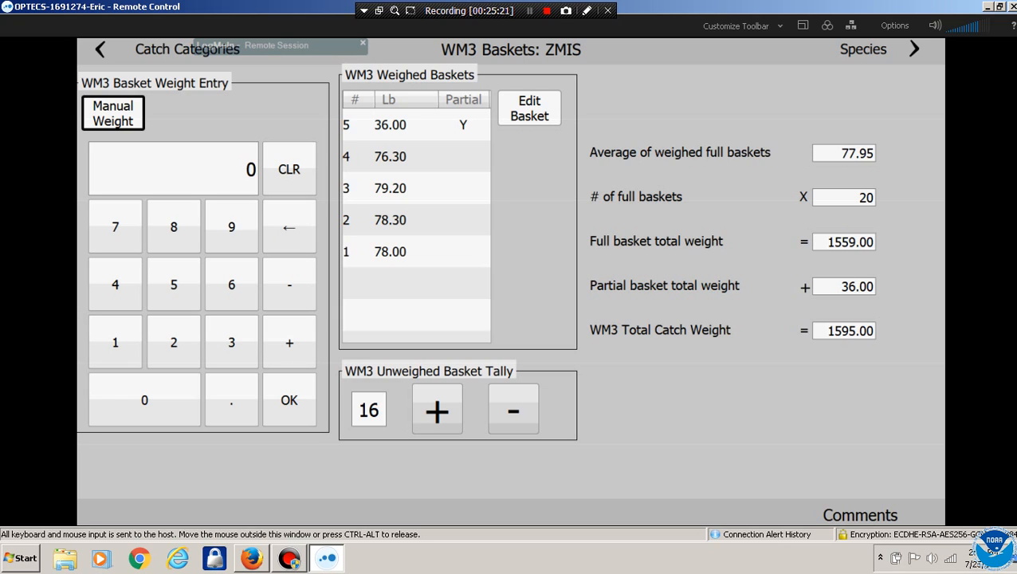
# Re-check basket 5's partial flag via Edit Basket, then go to the species list
pyautogui.click(530, 108)
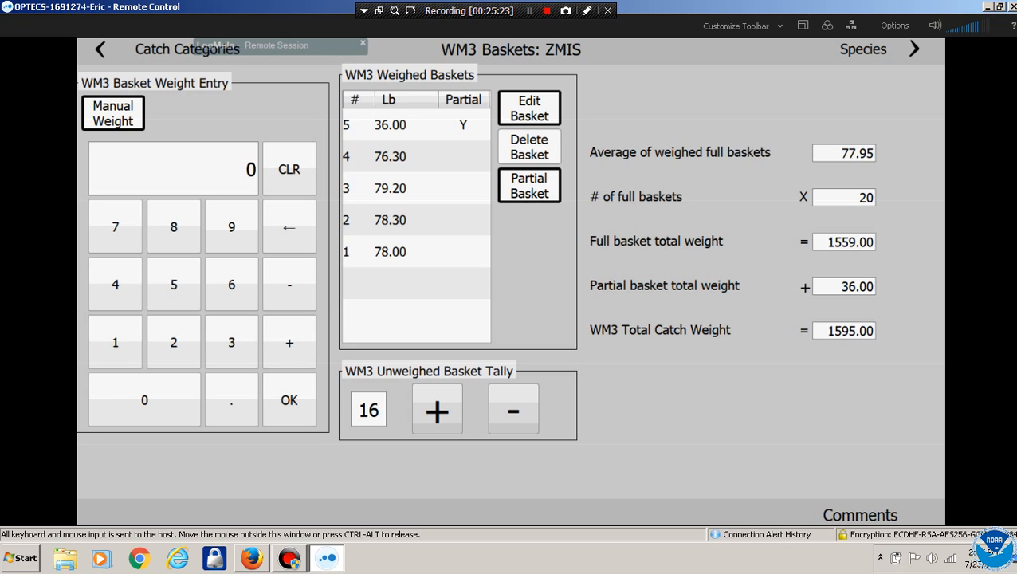
pyautogui.click(416, 125)
pyautogui.click(530, 186)
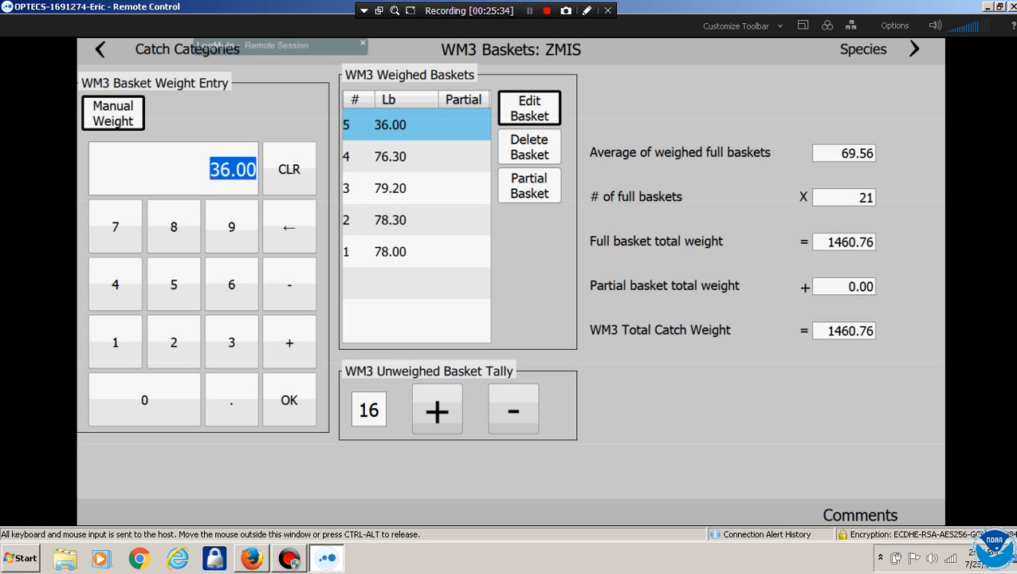
pyautogui.click(529, 185)
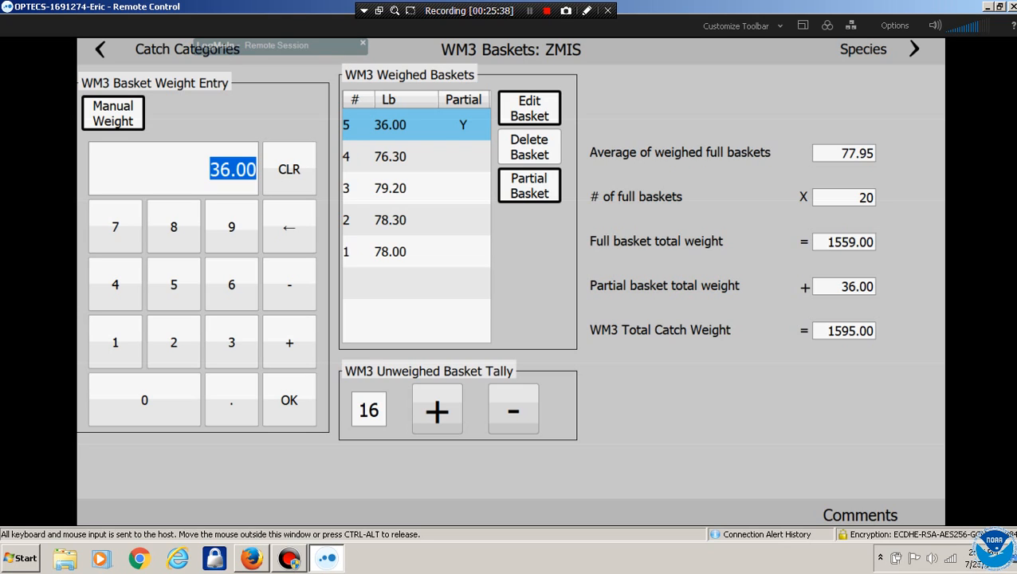
pyautogui.click(289, 400)
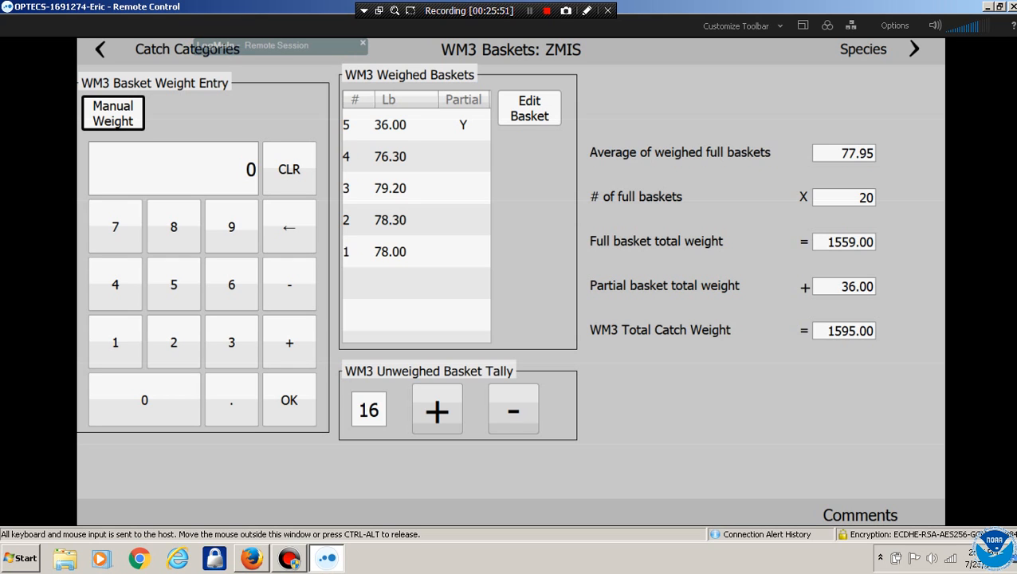
pyautogui.click(913, 49)
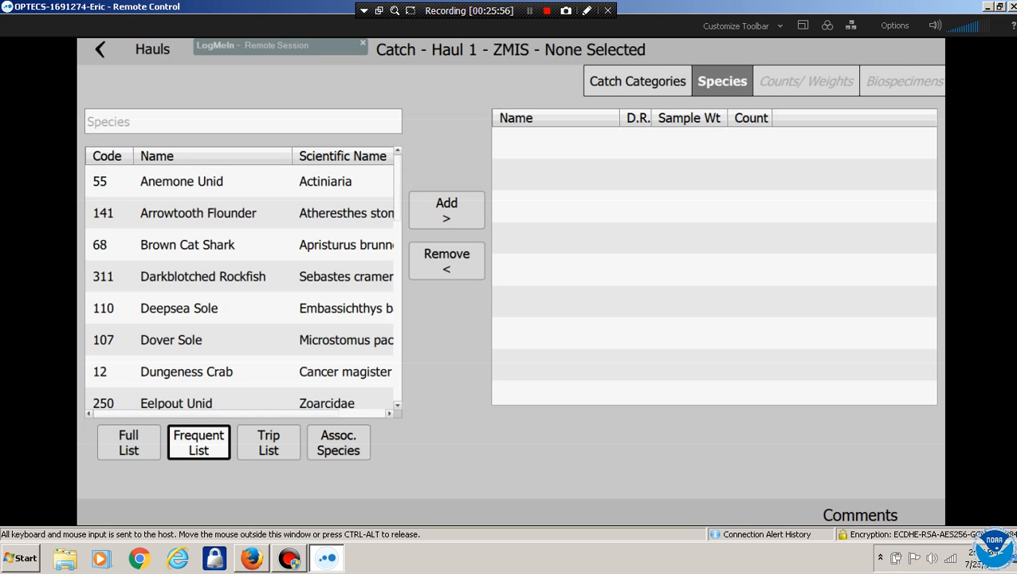
# Add Darkblotched Rockfish, Lingcod and Longspine Thornyhead to the ZMIS species
pyautogui.click(203, 276)
pyautogui.click(446, 210)
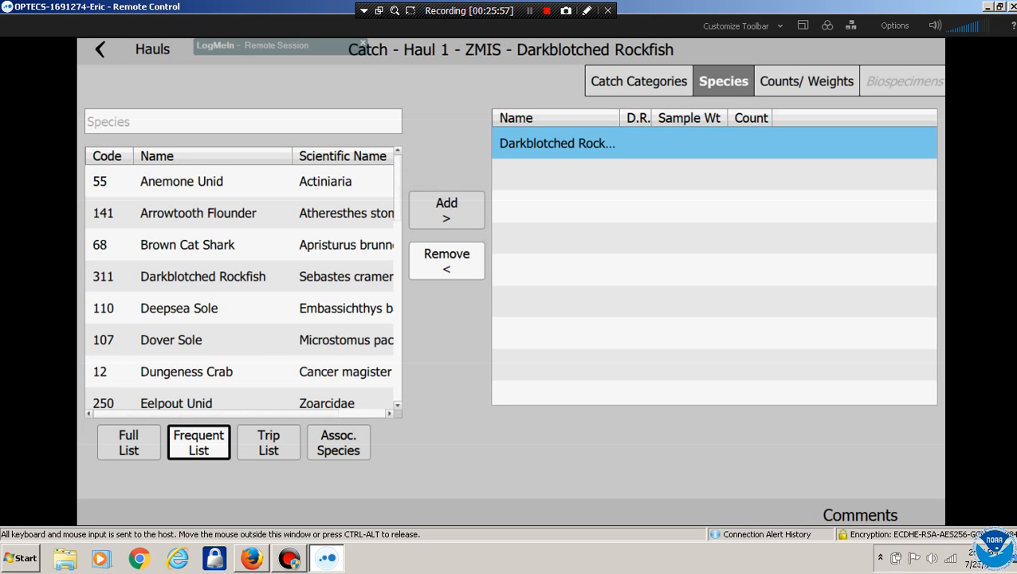
pyautogui.moveTo(244, 354); pyautogui.dragTo(244, 215)
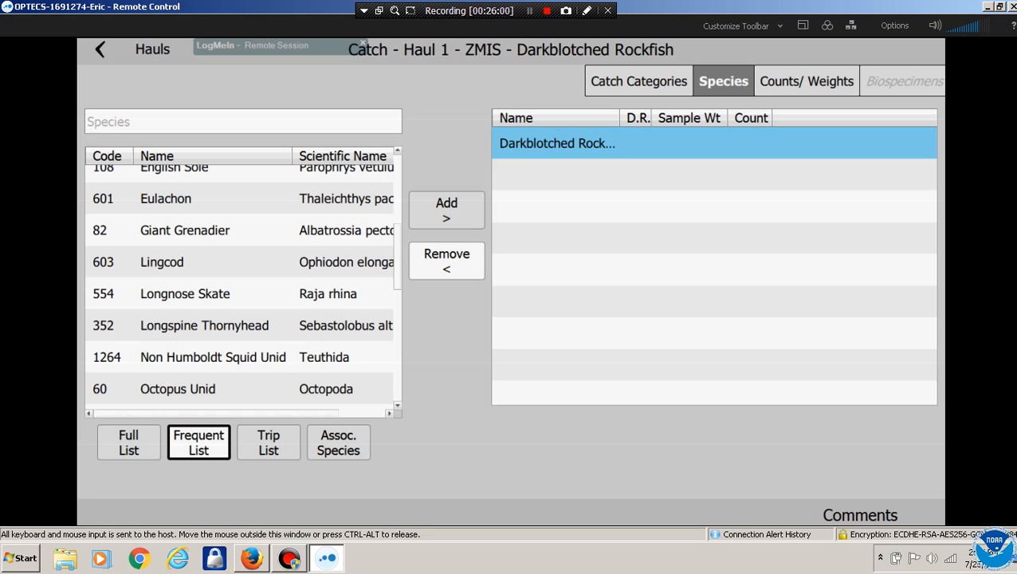
pyautogui.click(215, 261)
pyautogui.click(204, 325)
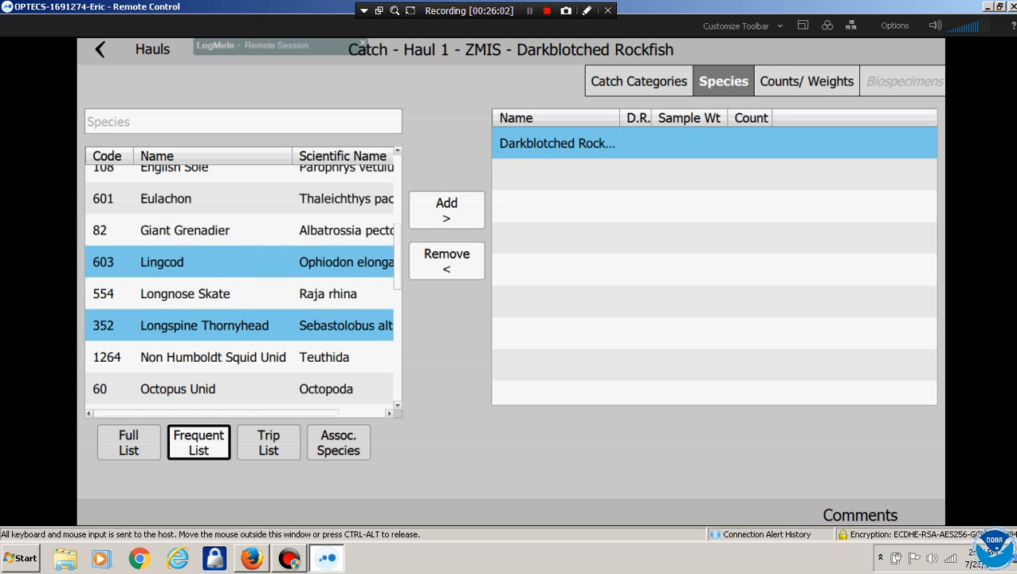
pyautogui.click(447, 209)
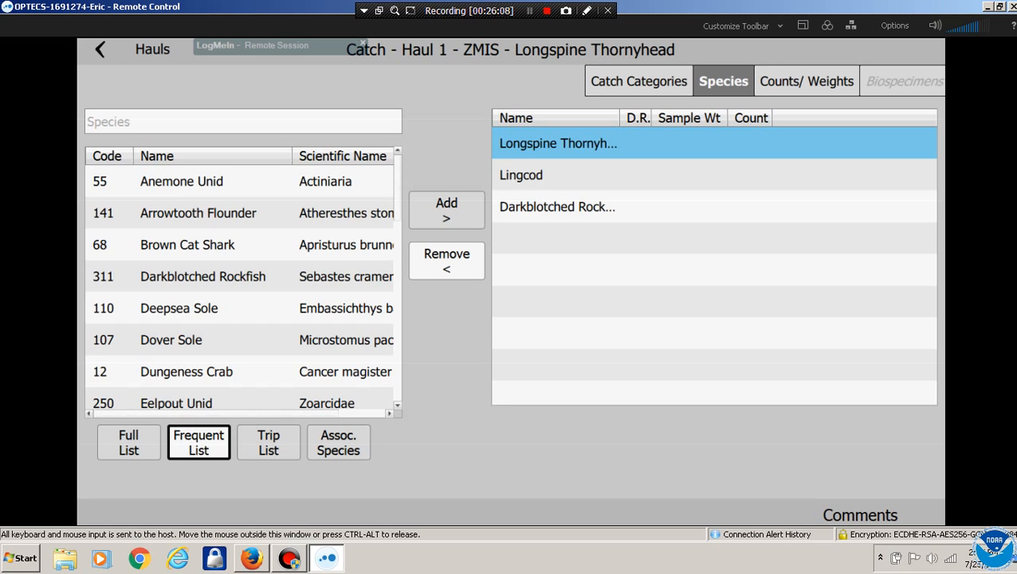
# Set Longspine Thornyhead's discard reason to 13 (Market) on its counts and weights
pyautogui.click(638, 81)
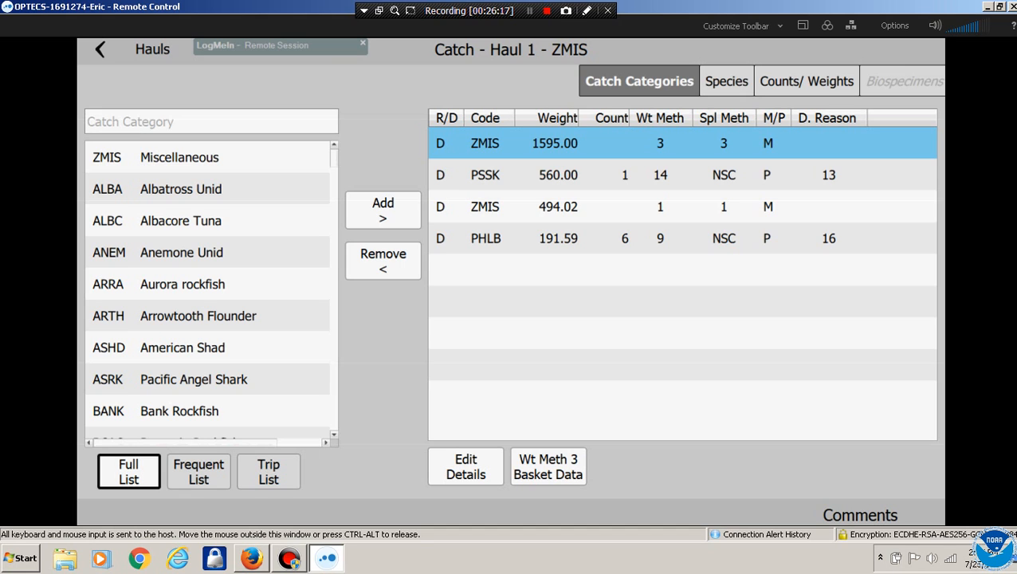
pyautogui.click(726, 81)
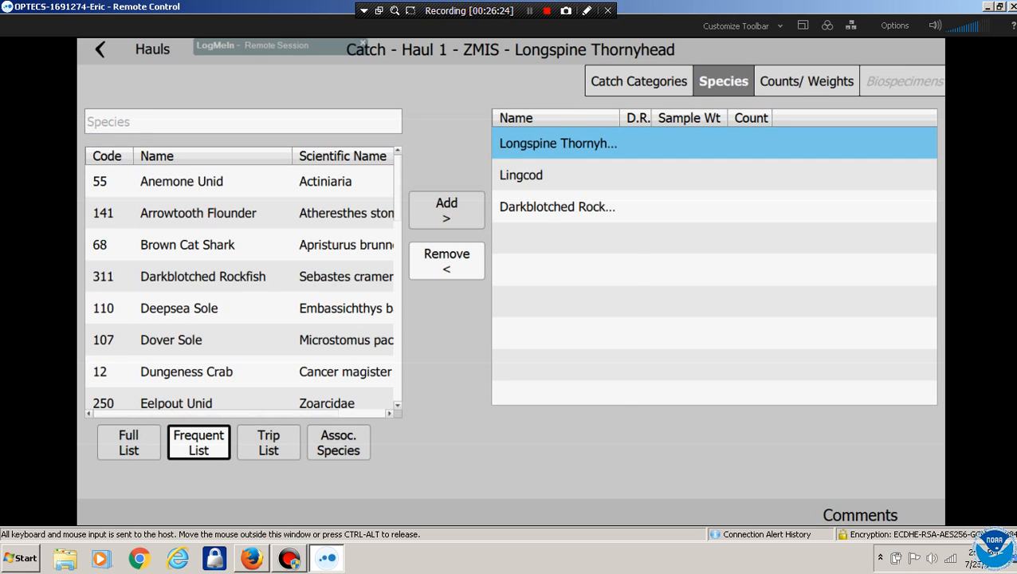
pyautogui.click(807, 80)
pyautogui.click(523, 144)
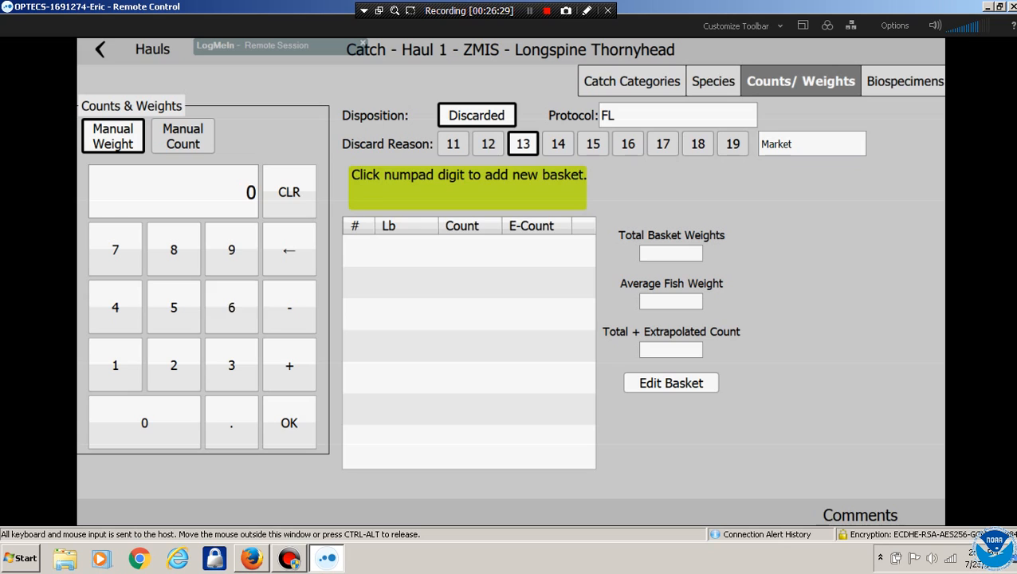
# Record a 68 lb Longspine Thornyhead basket containing 53 fish
pyautogui.click(232, 307)
pyautogui.click(173, 250)
pyautogui.click(289, 423)
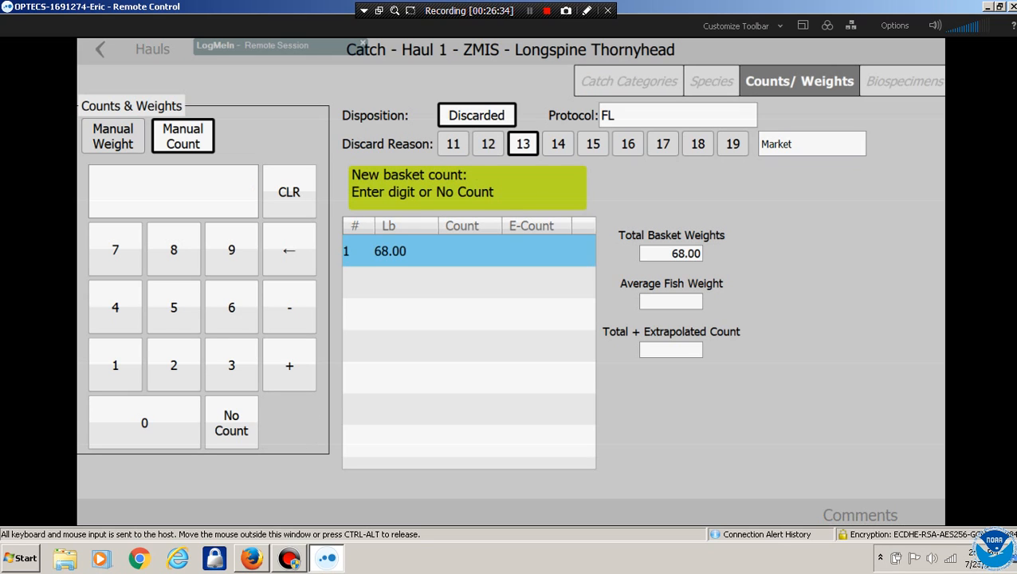
pyautogui.click(173, 307)
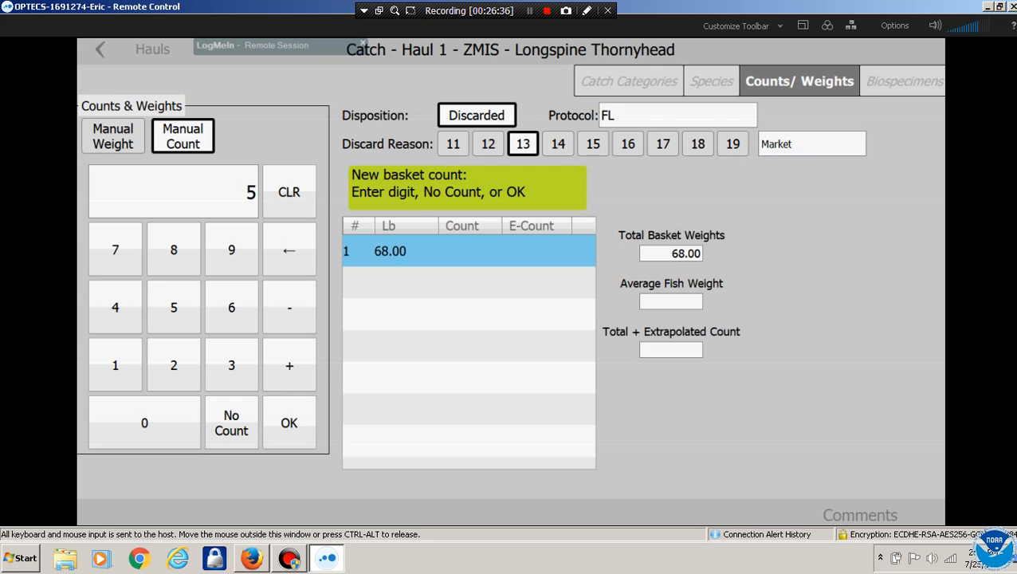
pyautogui.click(231, 365)
pyautogui.click(289, 422)
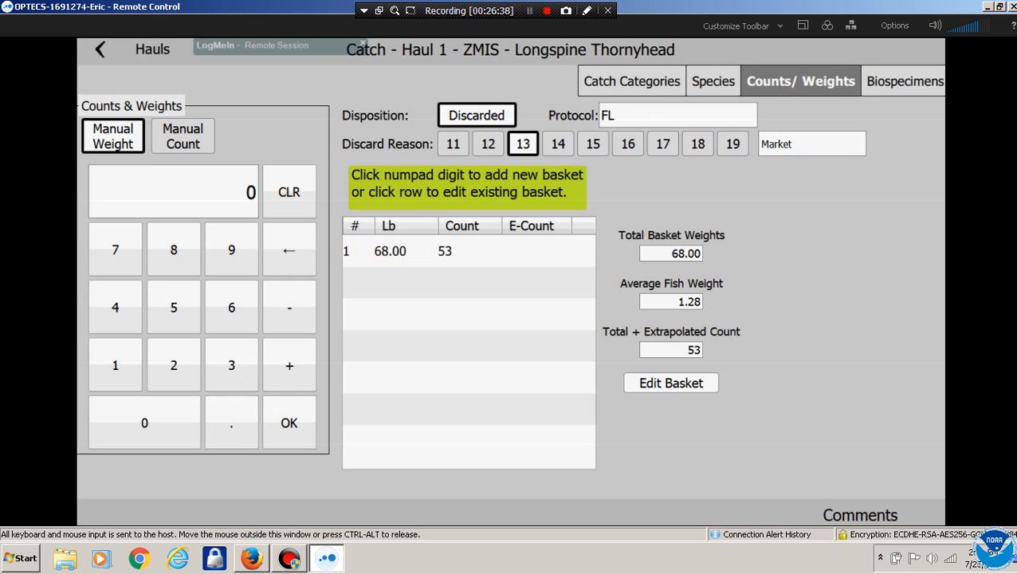
# Add a second 36 lb basket with no count
pyautogui.click(231, 365)
pyautogui.click(231, 307)
pyautogui.click(289, 423)
pyautogui.click(231, 420)
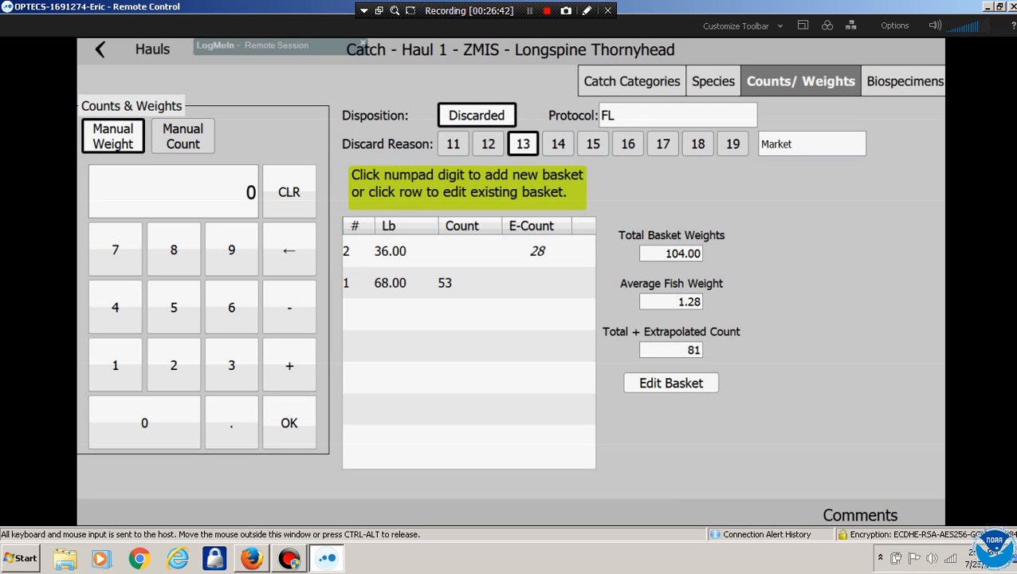
# Return to the species list, dismiss the sample-required note, and select Lingcod
pyautogui.click(713, 81)
pyautogui.click(511, 314)
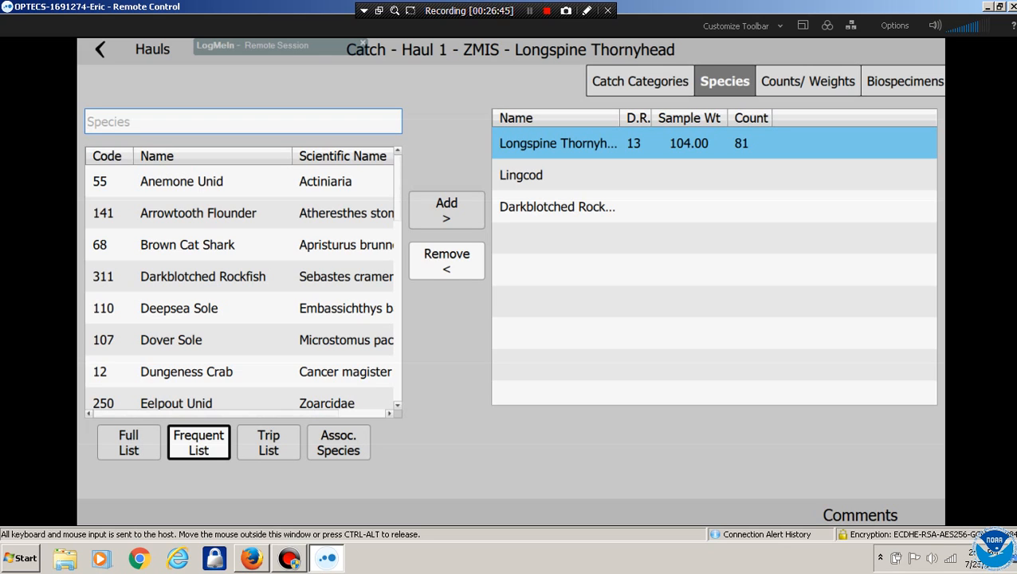
pyautogui.click(521, 175)
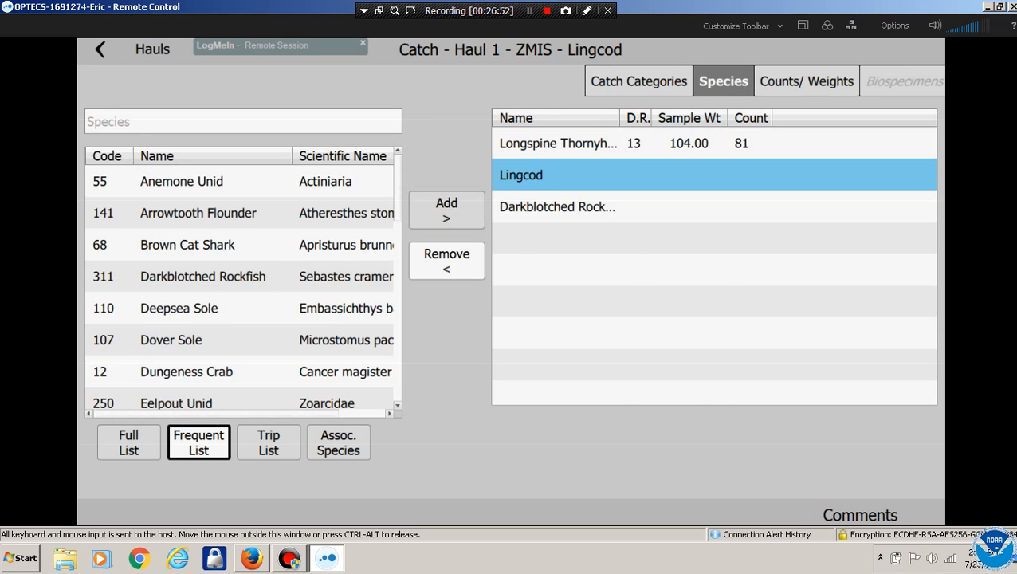
# Set Lingcod's discard reason to 13 (Market) and record a 65 lb basket of 5 fish
pyautogui.click(807, 81)
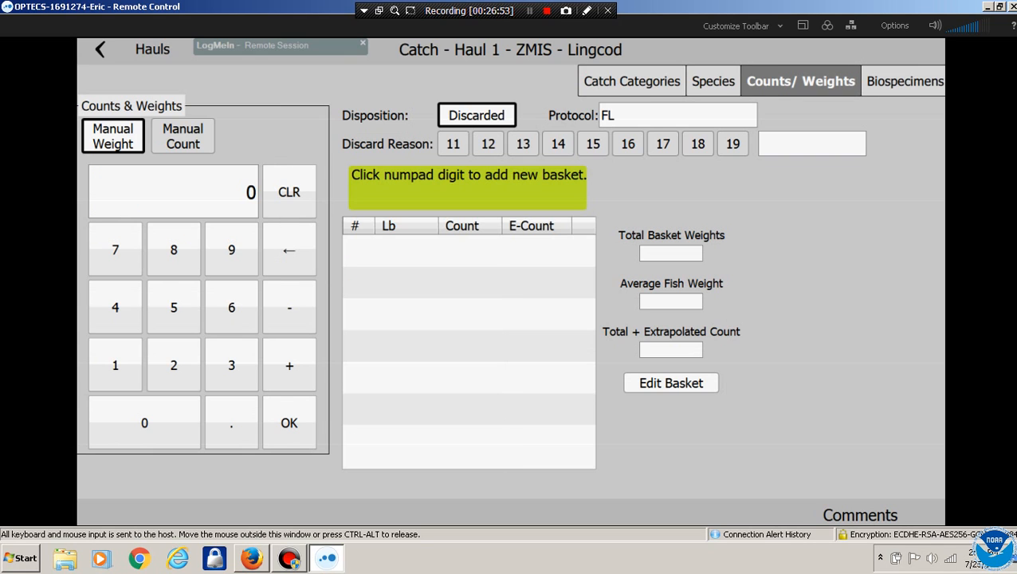
pyautogui.click(522, 145)
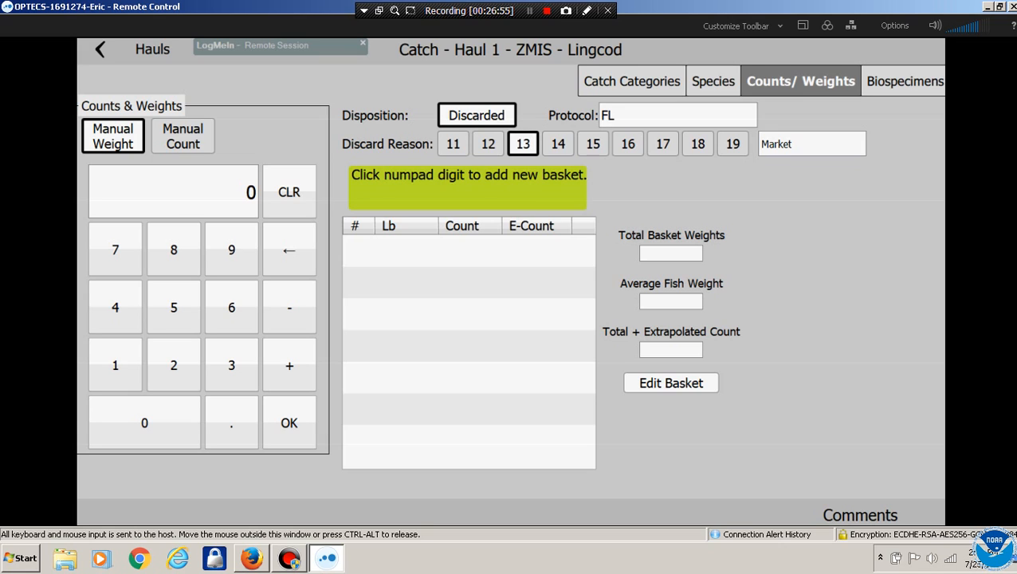
pyautogui.click(173, 250)
pyautogui.click(174, 250)
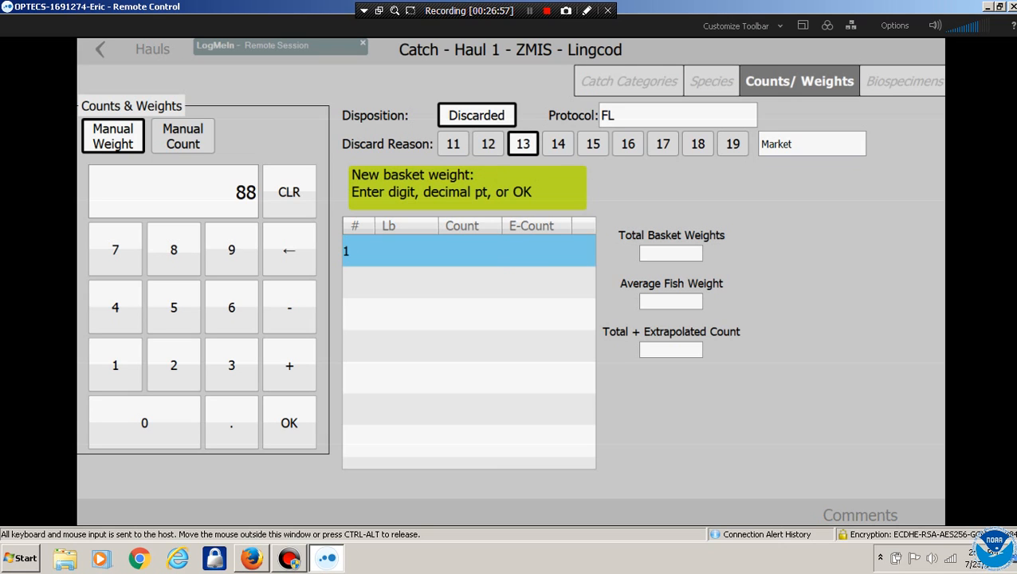
pyautogui.click(290, 193)
pyautogui.click(232, 308)
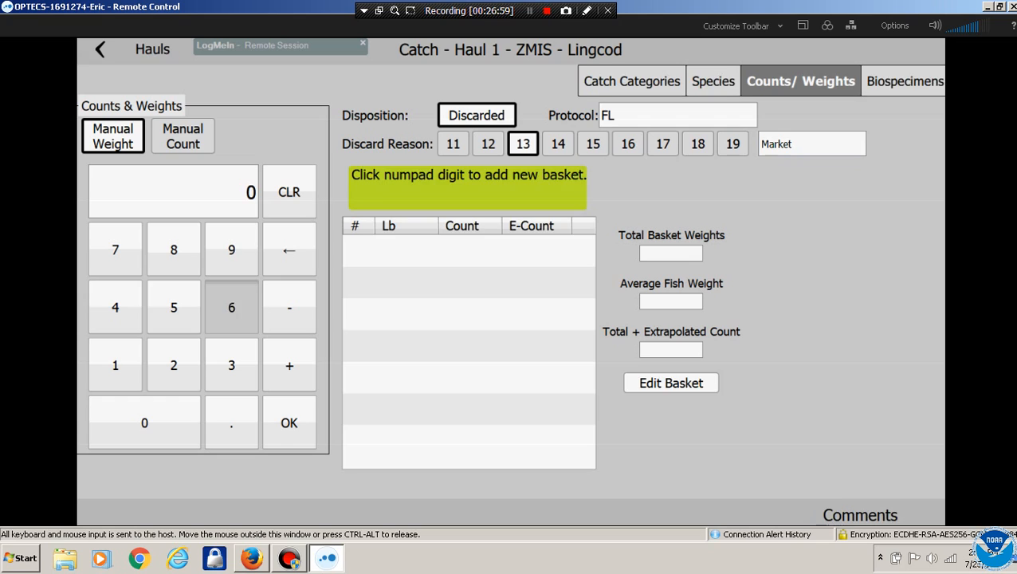
pyautogui.click(174, 308)
pyautogui.click(290, 423)
pyautogui.click(174, 308)
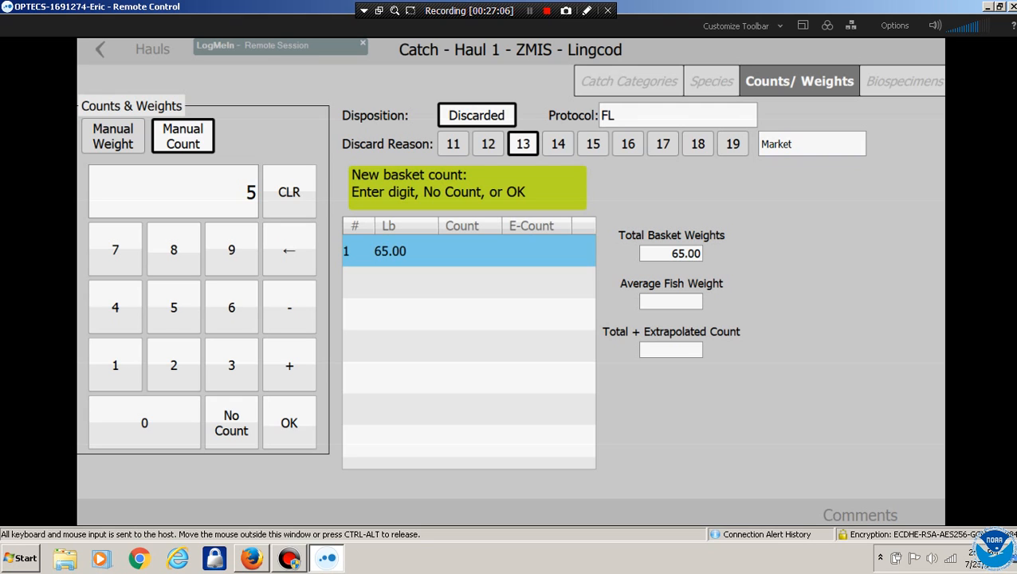
pyautogui.click(288, 423)
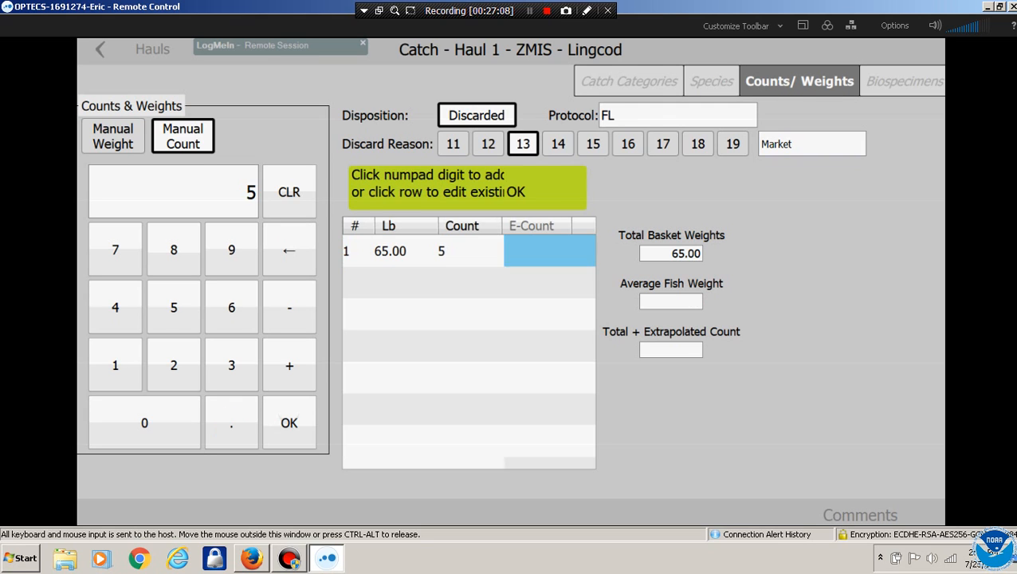
# Switch to Darkblotched Rockfish and set its discard reason to 13 (Market)
pyautogui.click(714, 82)
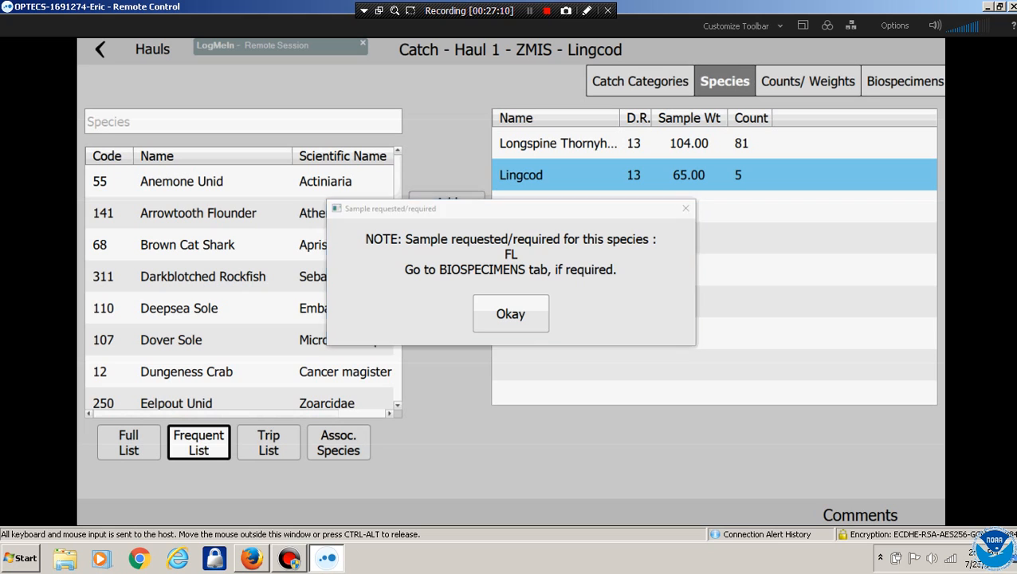
pyautogui.click(511, 314)
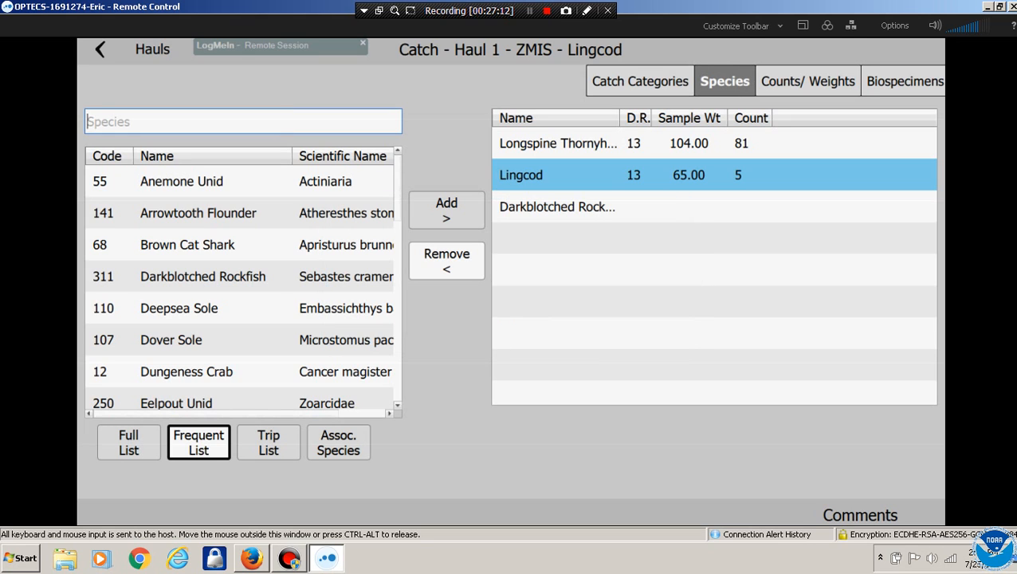
pyautogui.click(557, 207)
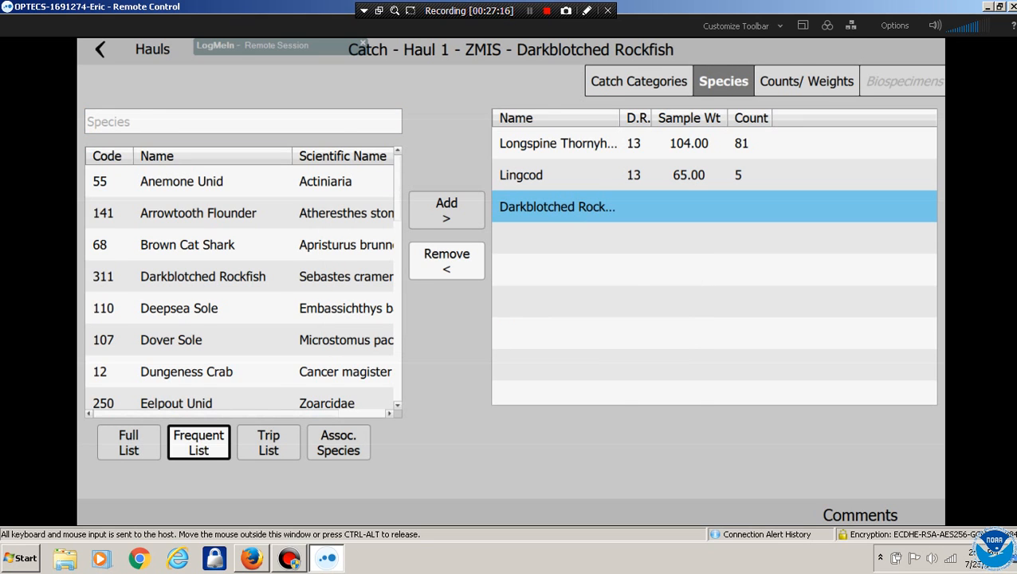
pyautogui.click(806, 82)
pyautogui.click(523, 144)
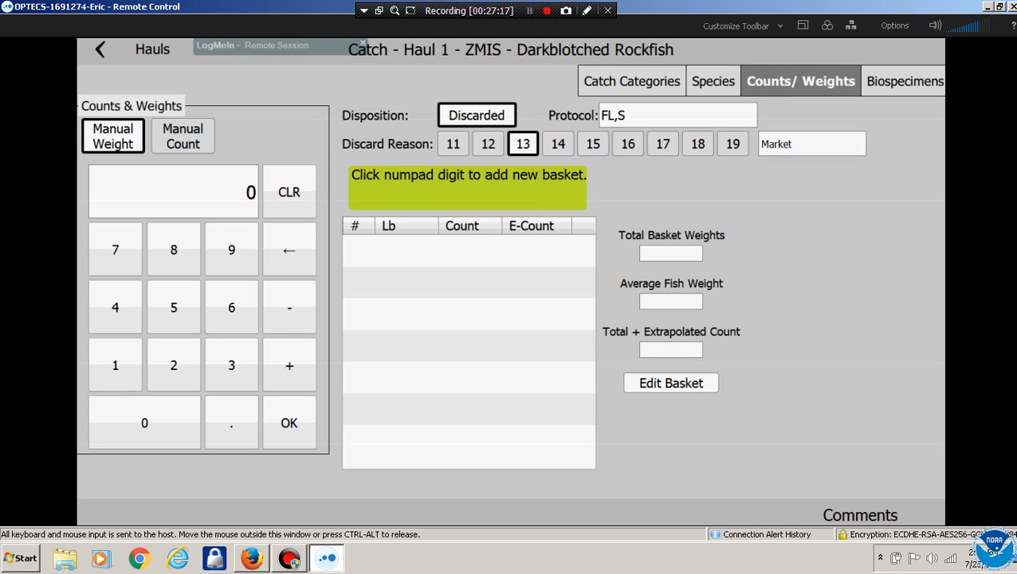
# Record a 69 lb basket of 36 fish, then return to Haul 1's catch categories
pyautogui.click(232, 307)
pyautogui.click(231, 250)
pyautogui.click(289, 422)
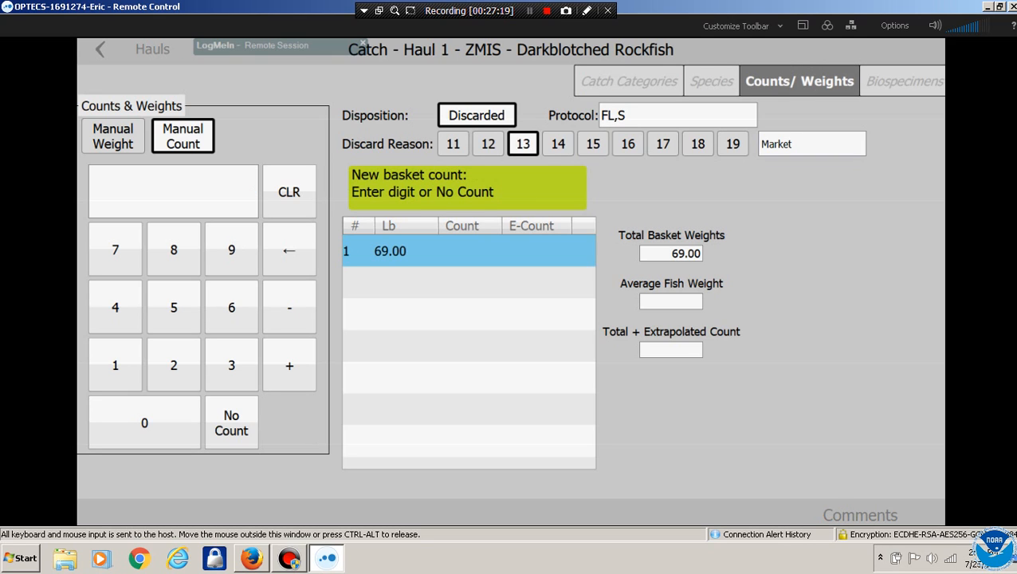
pyautogui.click(231, 365)
pyautogui.click(231, 307)
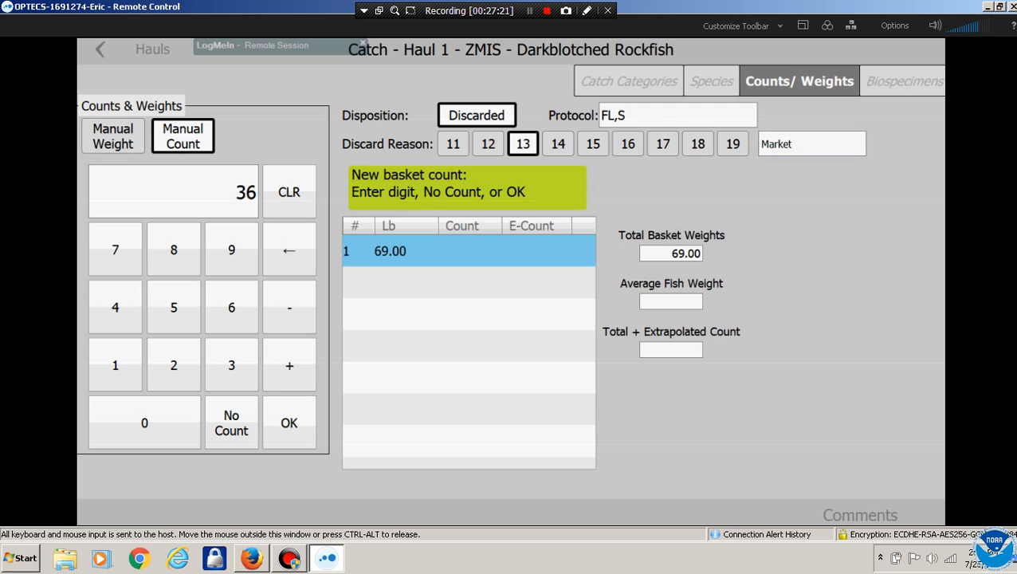
pyautogui.click(288, 423)
pyautogui.click(714, 81)
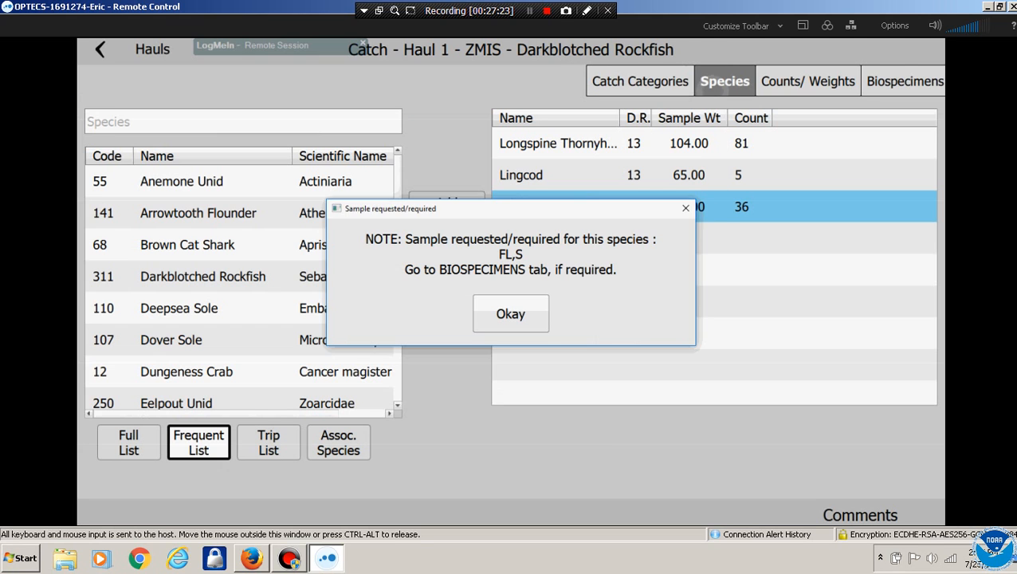
pyautogui.click(511, 314)
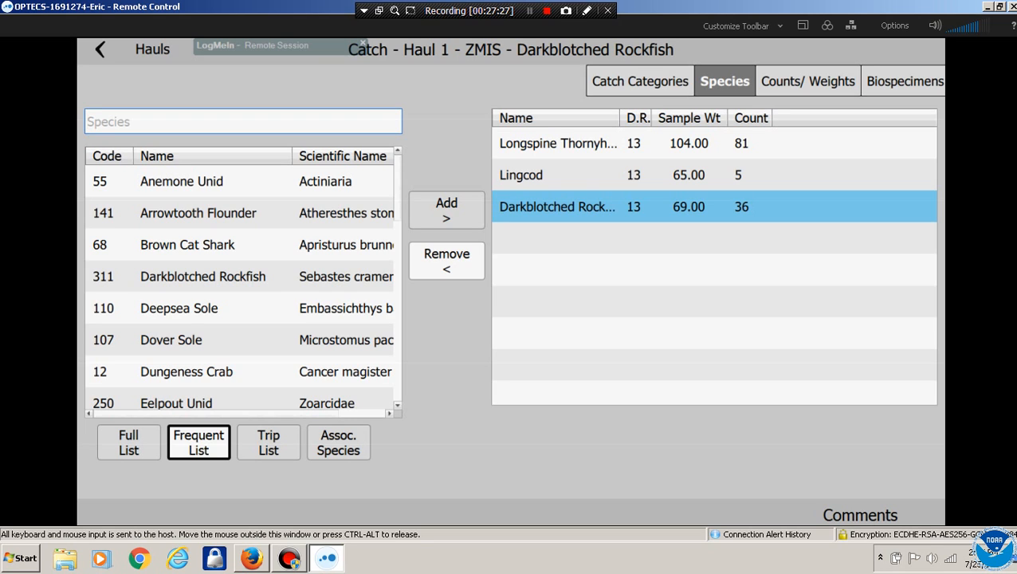
pyautogui.click(640, 81)
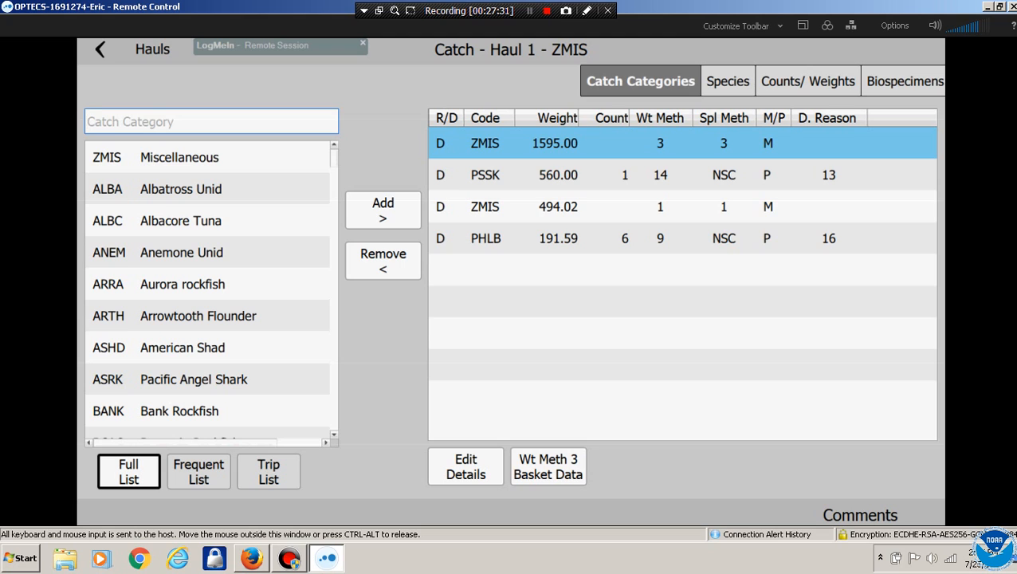
pyautogui.click(725, 81)
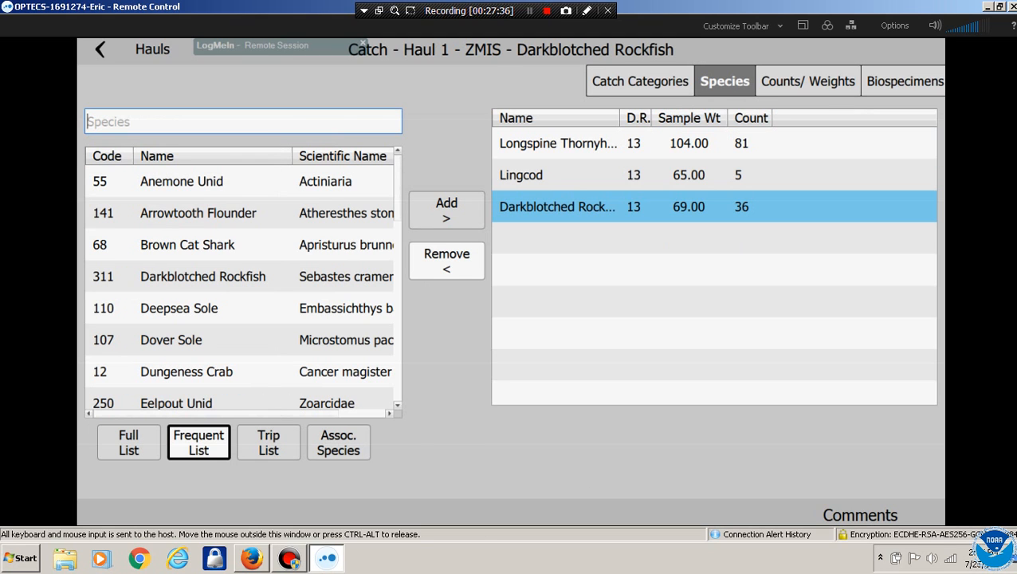
pyautogui.click(796, 83)
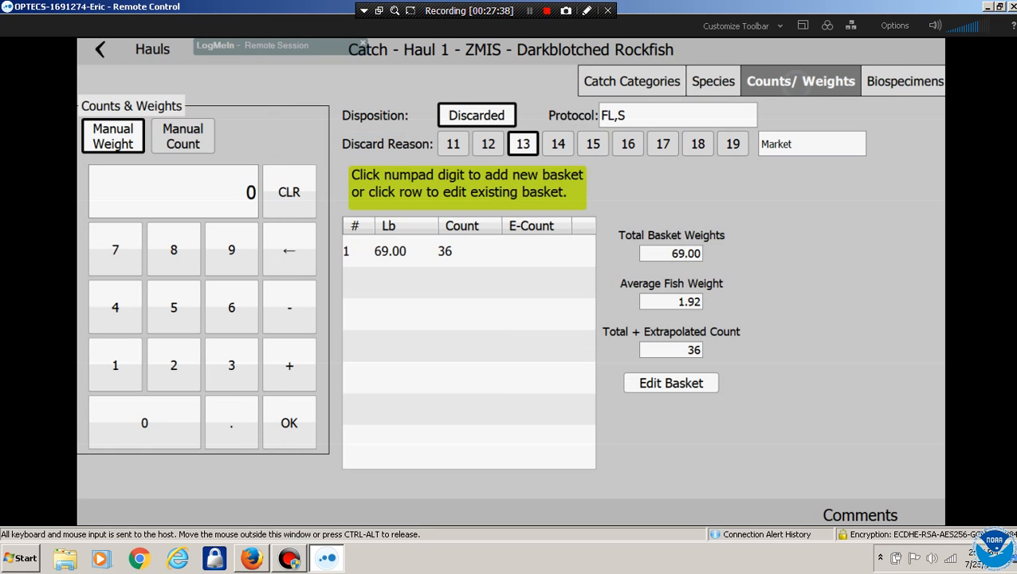
pyautogui.click(713, 82)
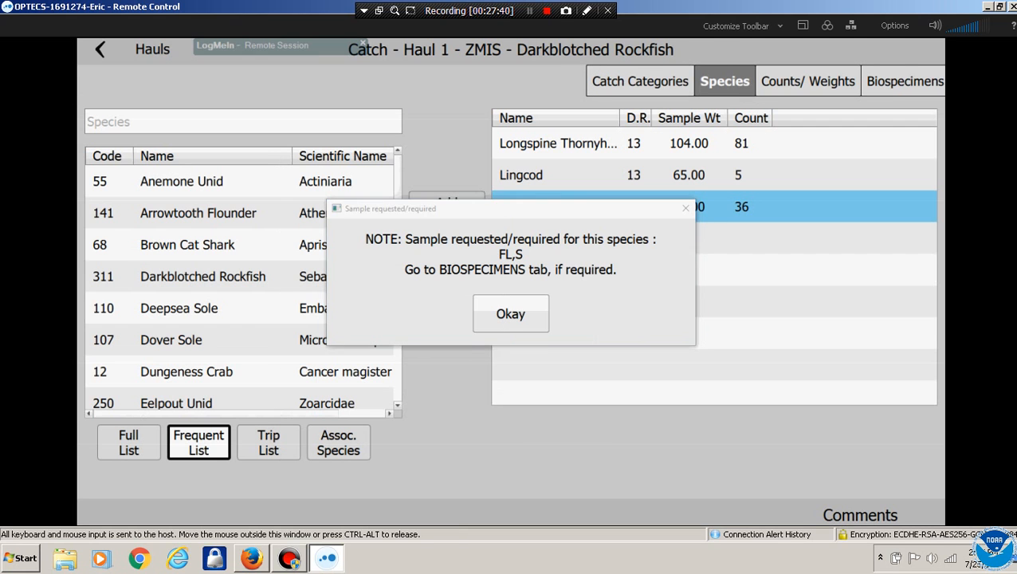
pyautogui.click(511, 313)
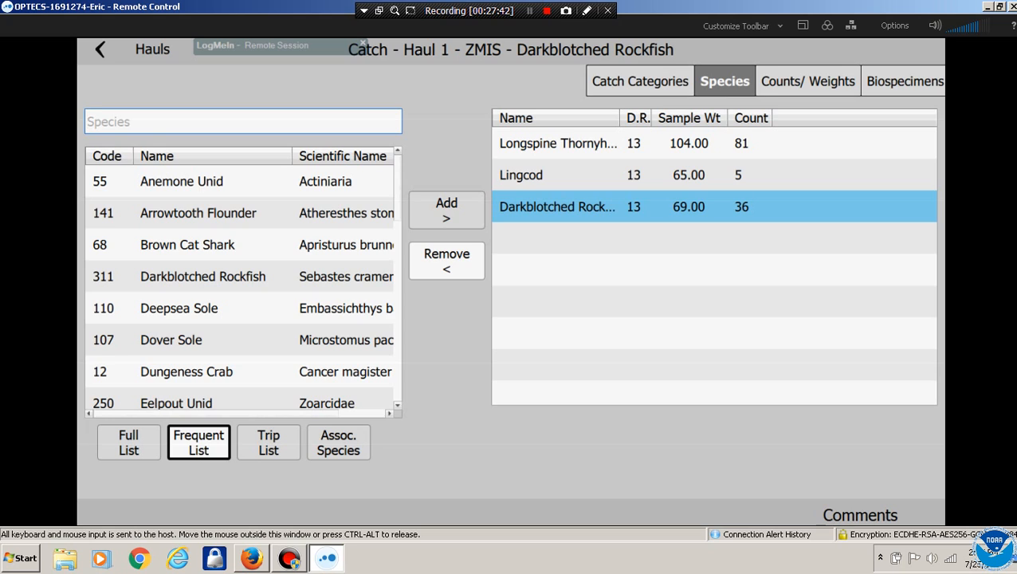
pyautogui.click(641, 81)
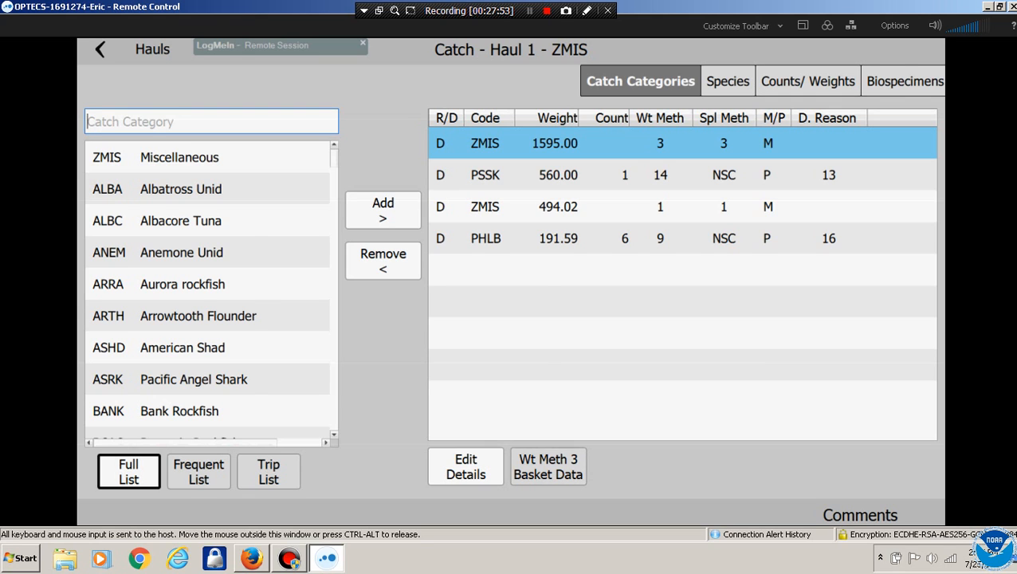
pyautogui.click(548, 466)
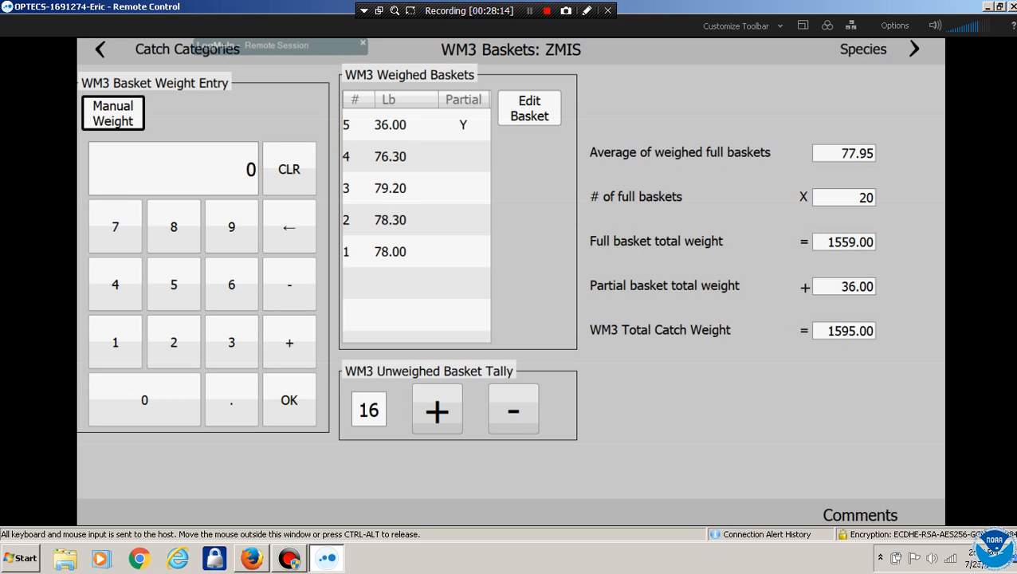
pyautogui.click(100, 50)
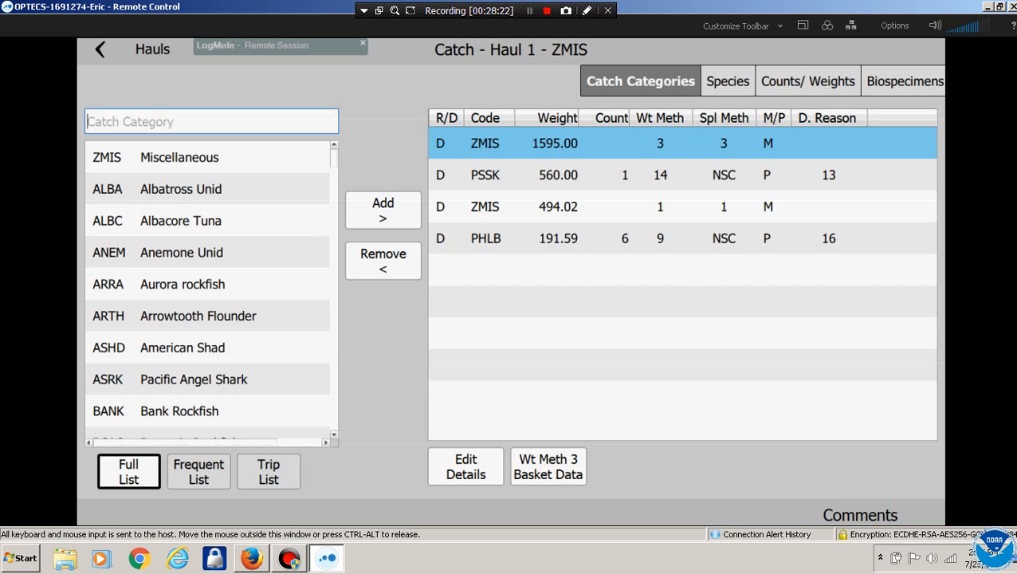
# Add ASRK Pacific Angel Shark as a catch category
pyautogui.moveTo(209, 359); pyautogui.dragTo(209, 279)
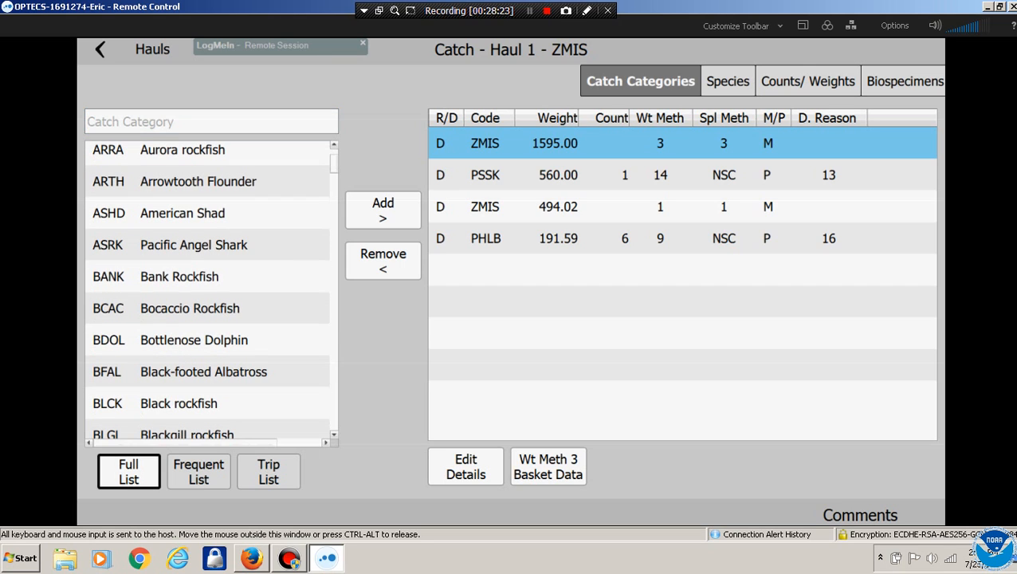
pyautogui.click(208, 277)
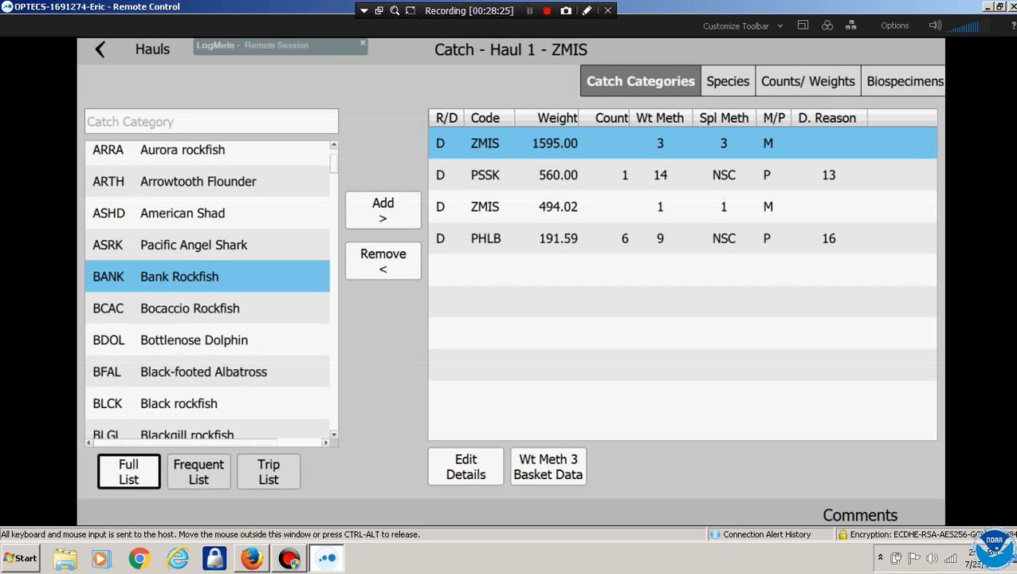
pyautogui.click(207, 245)
pyautogui.click(383, 210)
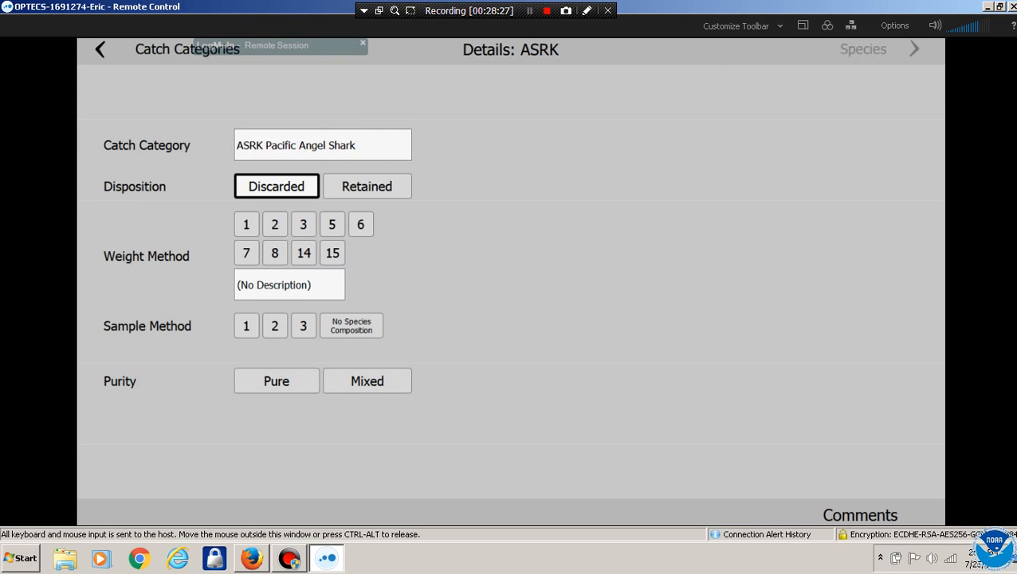
# Give ASRK weight method 8 Extrapolation, single-basket sampling and Pure purity, then open its counts
pyautogui.click(303, 225)
pyautogui.click(304, 225)
pyautogui.click(333, 225)
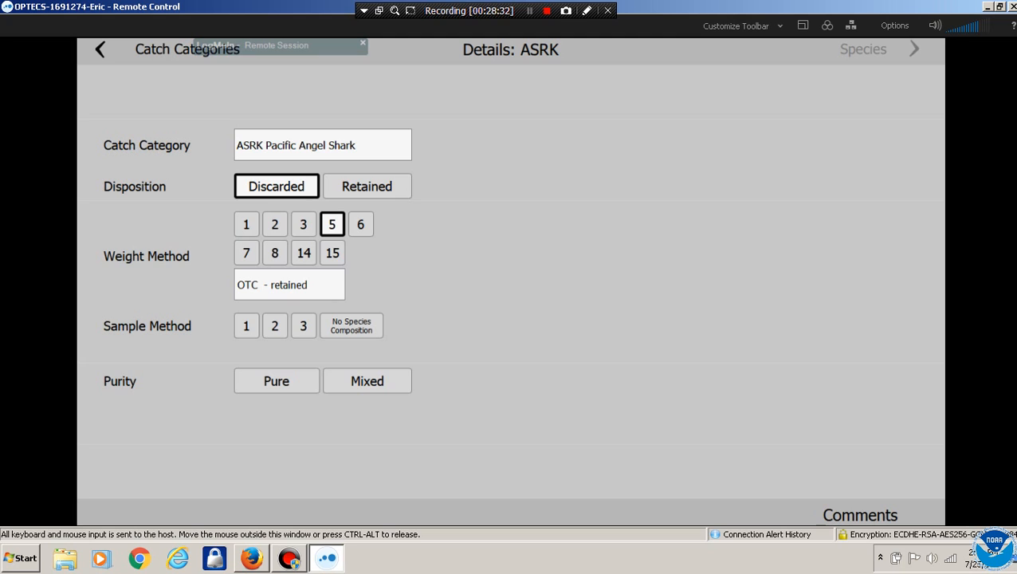
pyautogui.click(360, 224)
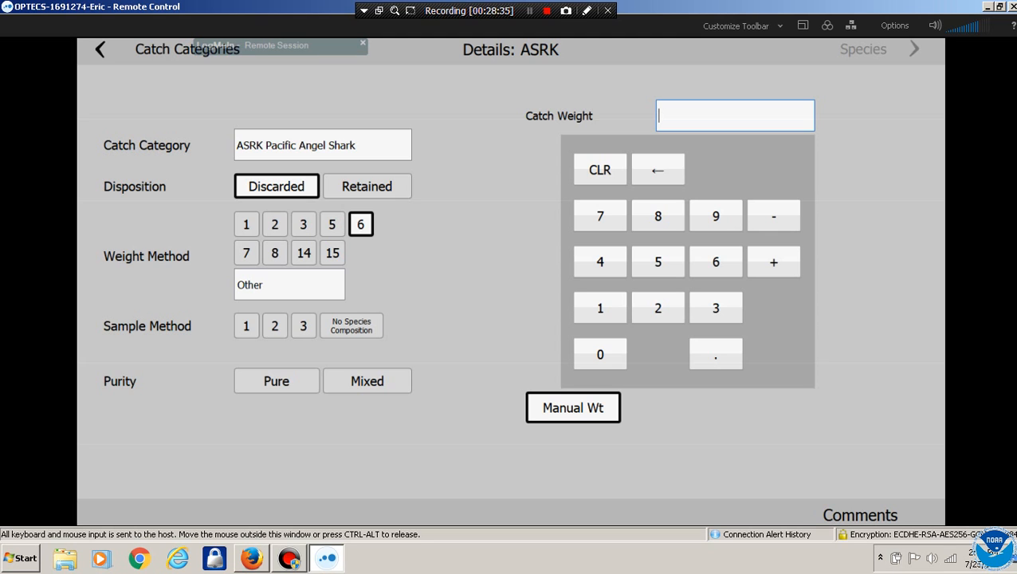
pyautogui.click(247, 253)
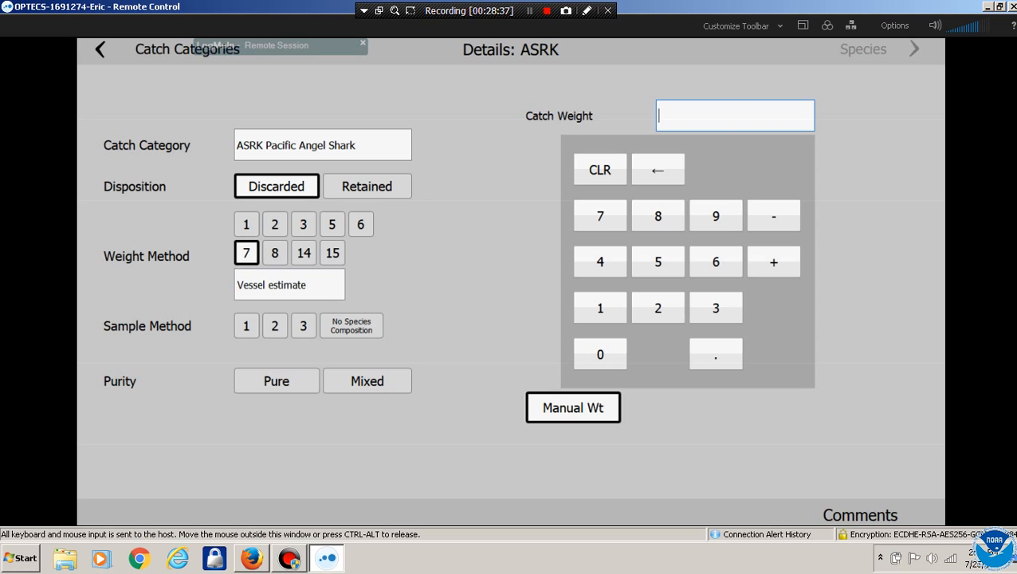
pyautogui.click(275, 253)
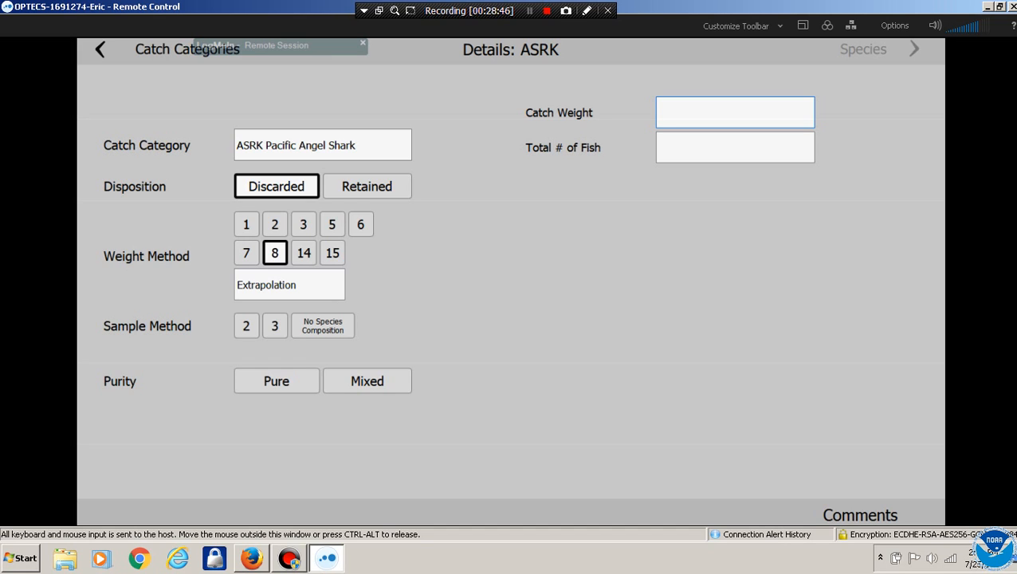
pyautogui.click(246, 326)
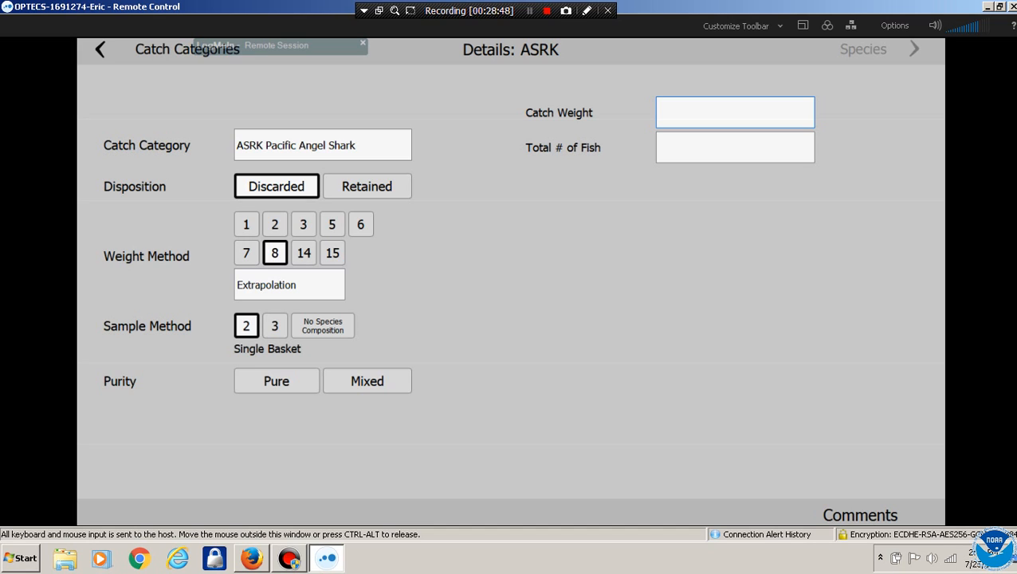
pyautogui.click(276, 381)
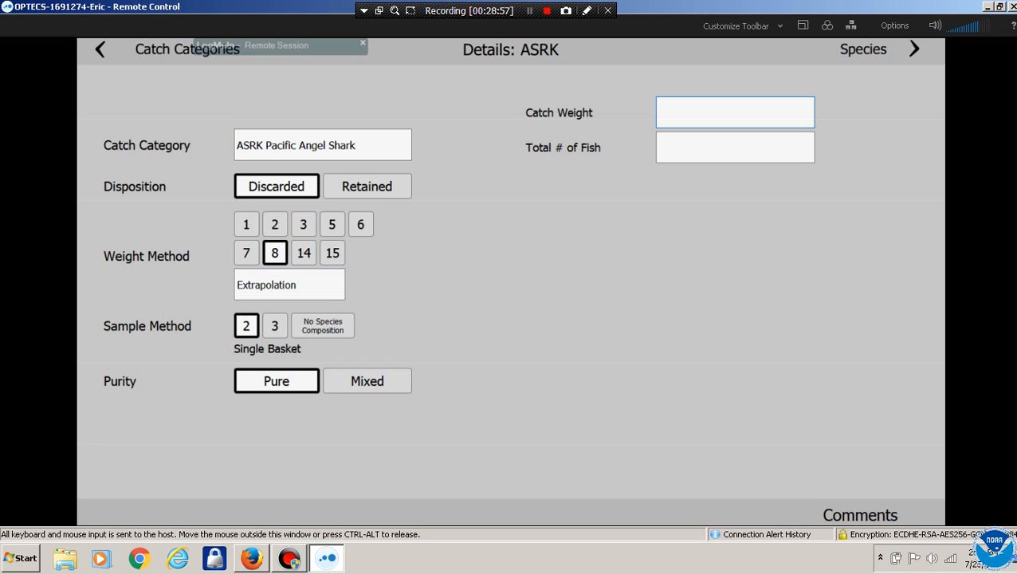
pyautogui.click(913, 49)
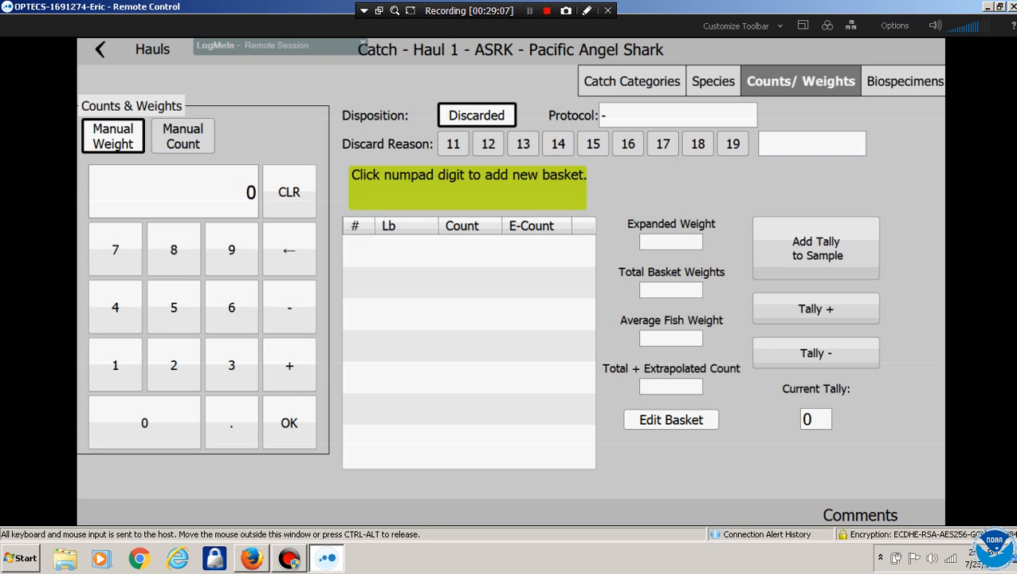
# Set discard reason 13 (Market) and record a 56 lb shark basket of 3 fish
pyautogui.click(173, 307)
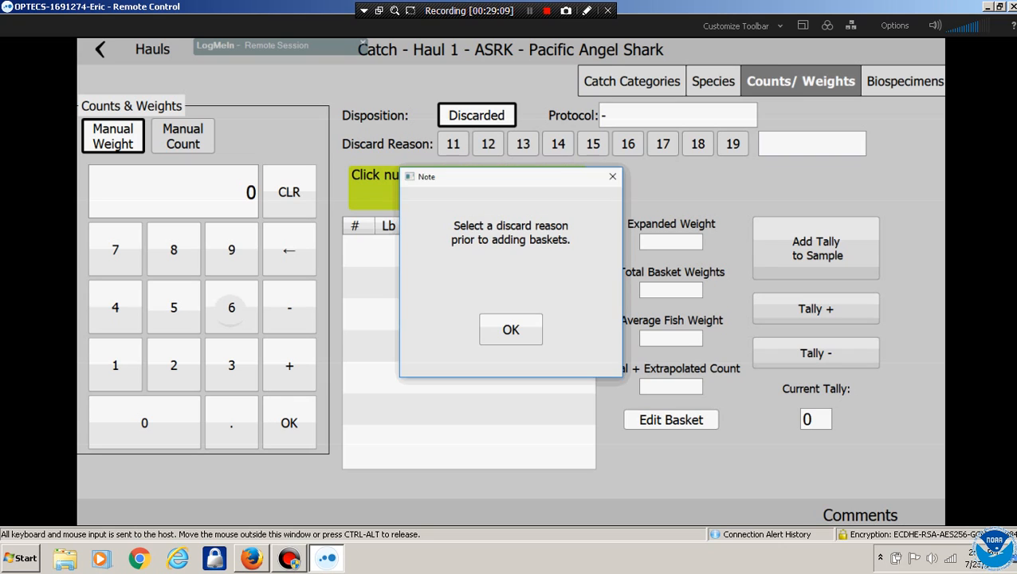
pyautogui.click(509, 327)
pyautogui.click(523, 144)
pyautogui.click(173, 307)
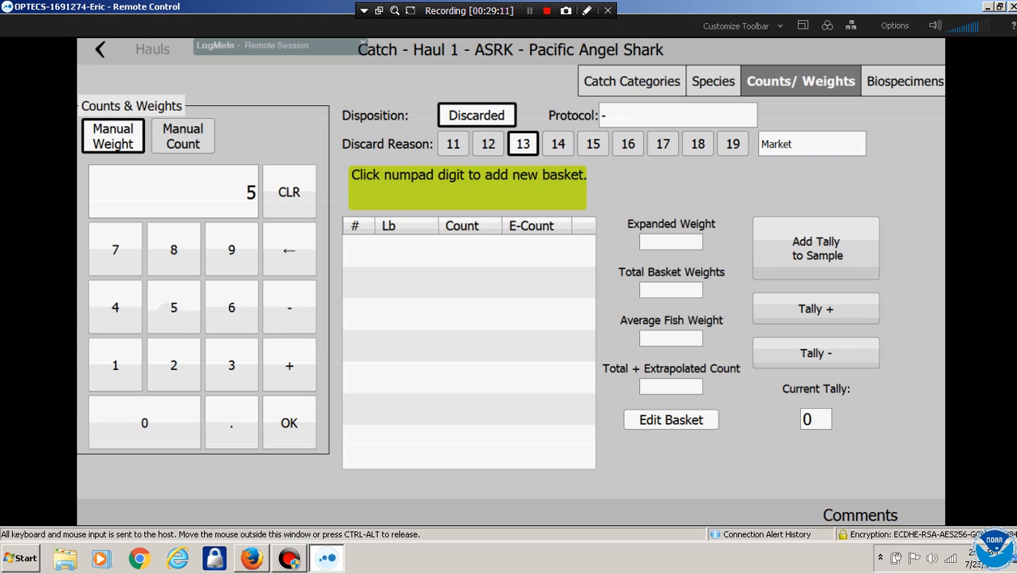
pyautogui.click(231, 307)
pyautogui.click(289, 423)
pyautogui.click(231, 364)
pyautogui.click(290, 423)
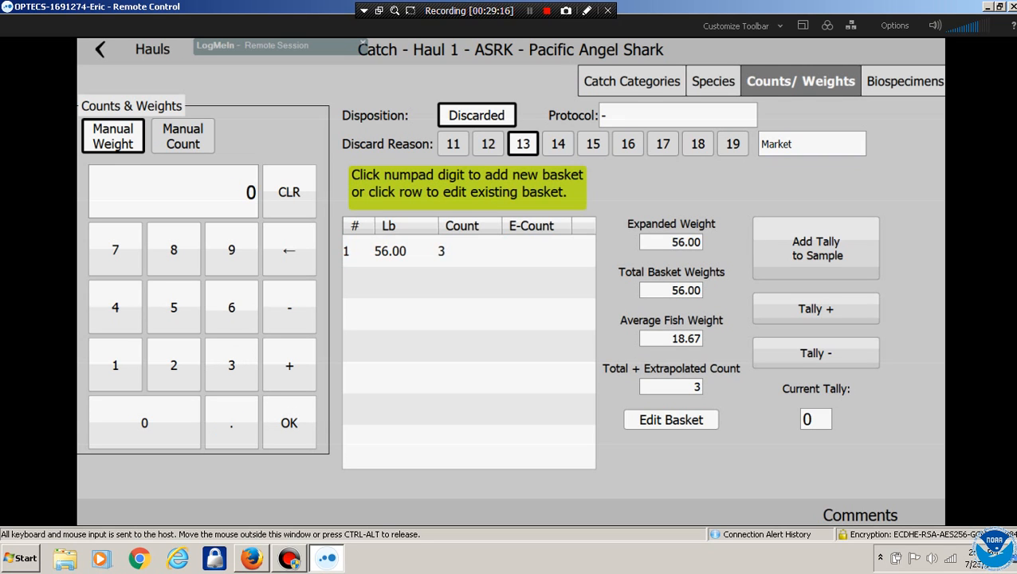
# Tally 5 fish and add the tally to the sample as a basket
pyautogui.click(816, 308)
pyautogui.click(816, 308)
pyautogui.click(816, 309)
pyautogui.click(816, 308)
pyautogui.click(817, 309)
pyautogui.click(816, 248)
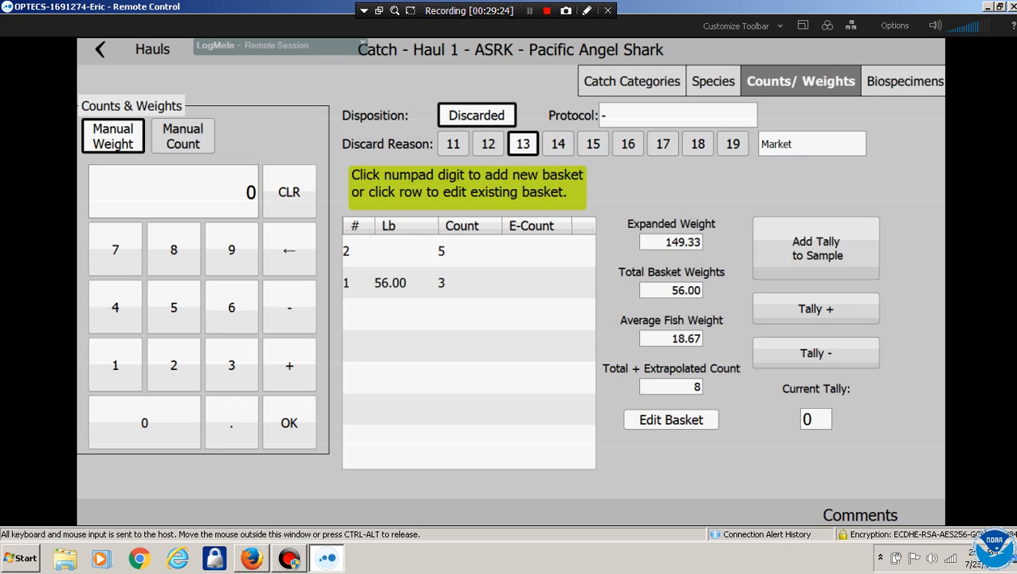
# Record a third basket of 56 lb with 2 fish
pyautogui.click(173, 307)
pyautogui.click(231, 307)
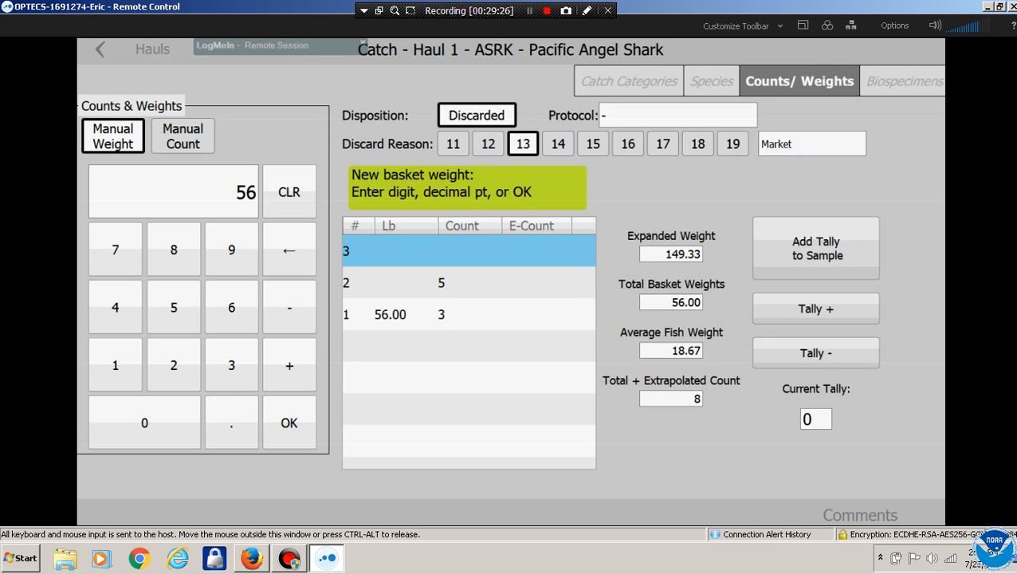
pyautogui.click(289, 422)
pyautogui.click(173, 364)
pyautogui.click(289, 422)
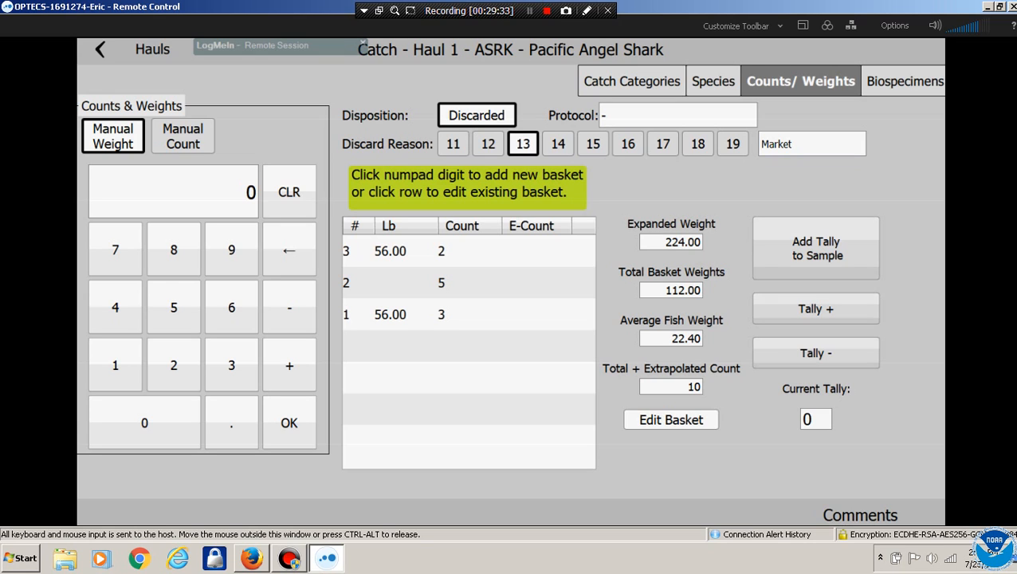
# Review the shark's species summary showing 224 lb extrapolated, then return to catch categories
pyautogui.click(713, 81)
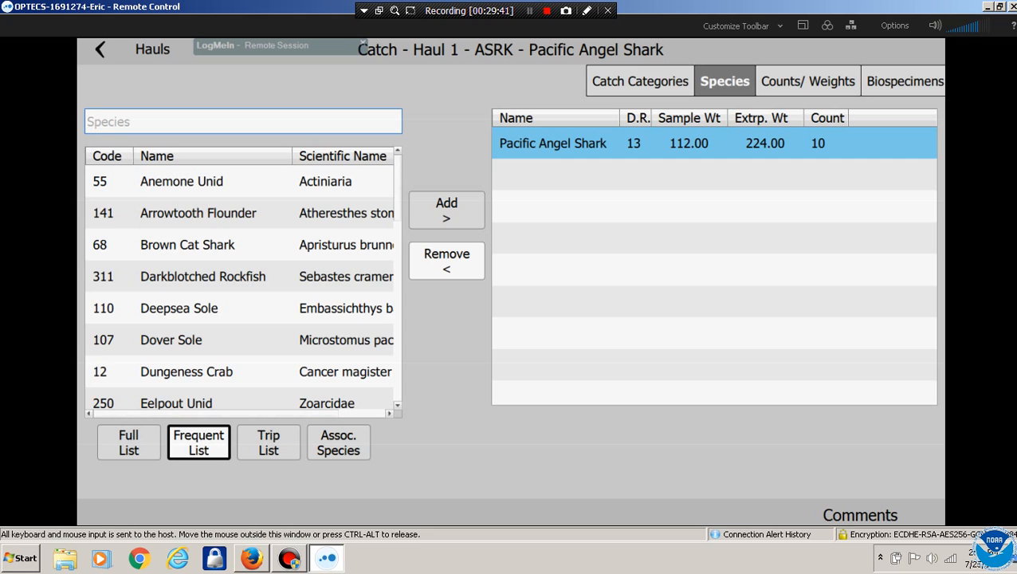
pyautogui.click(808, 81)
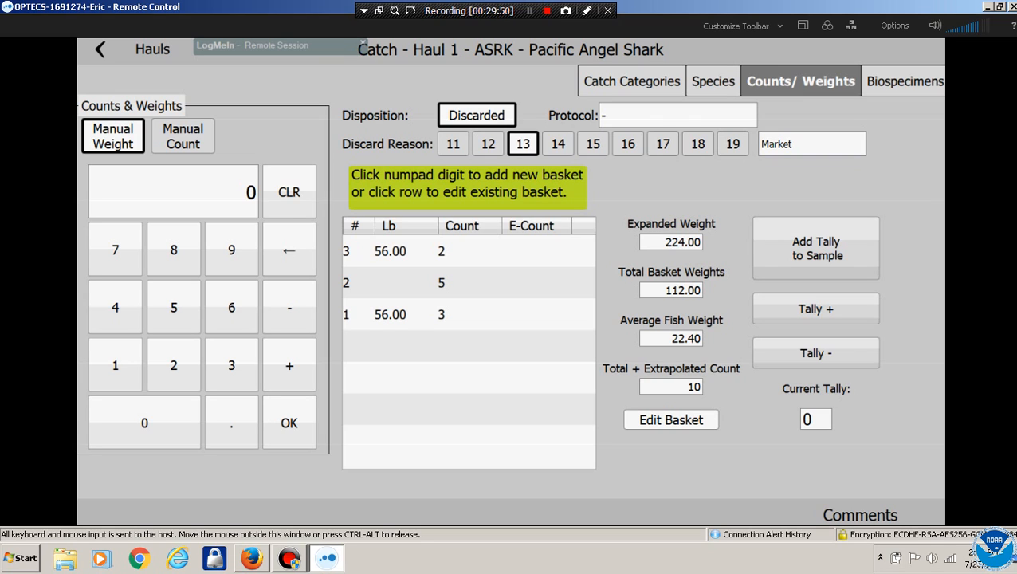
pyautogui.click(713, 81)
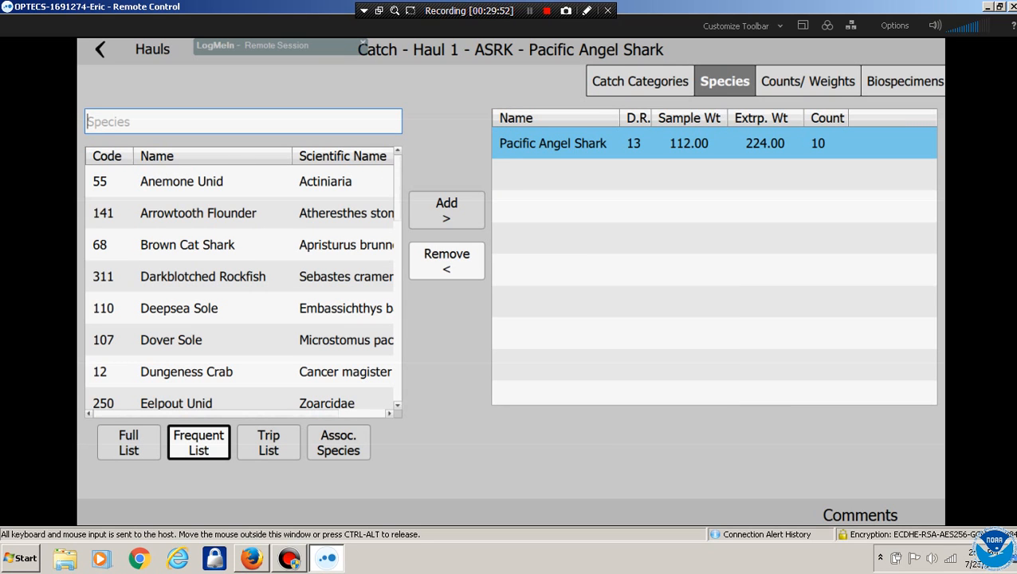
pyautogui.click(807, 80)
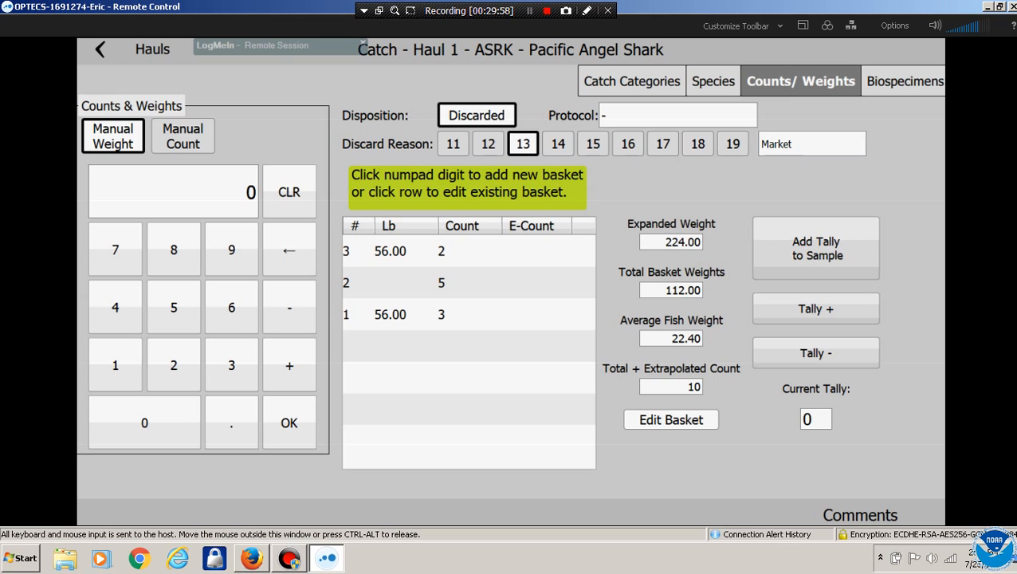
pyautogui.click(714, 81)
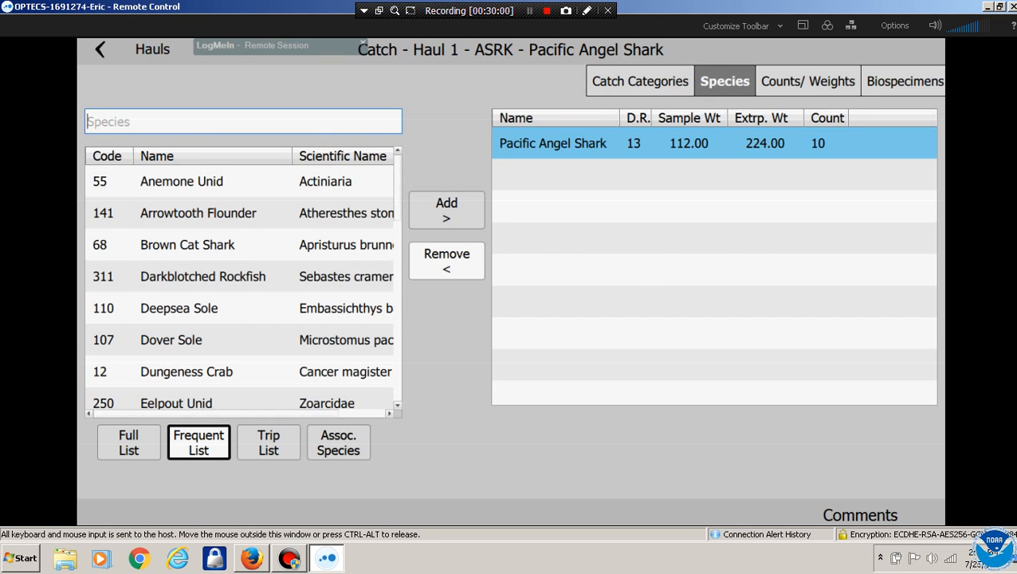
pyautogui.click(651, 82)
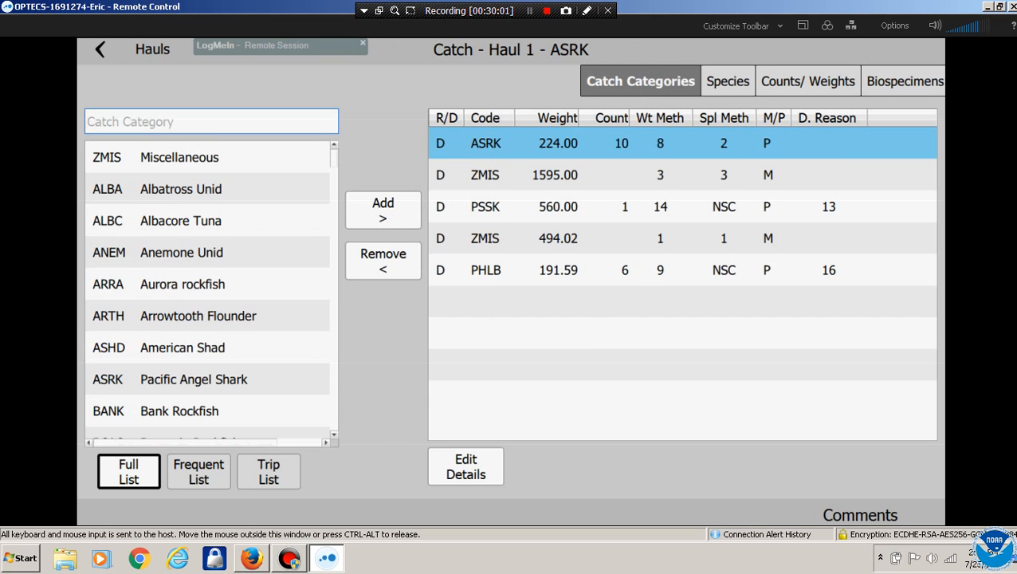
# Add ZMIS Miscellaneous with weight method 15 Visual Spatial, multiple-basket sampling and Pure purity
pyautogui.moveTo(234, 351); pyautogui.dragTo(242, 248)
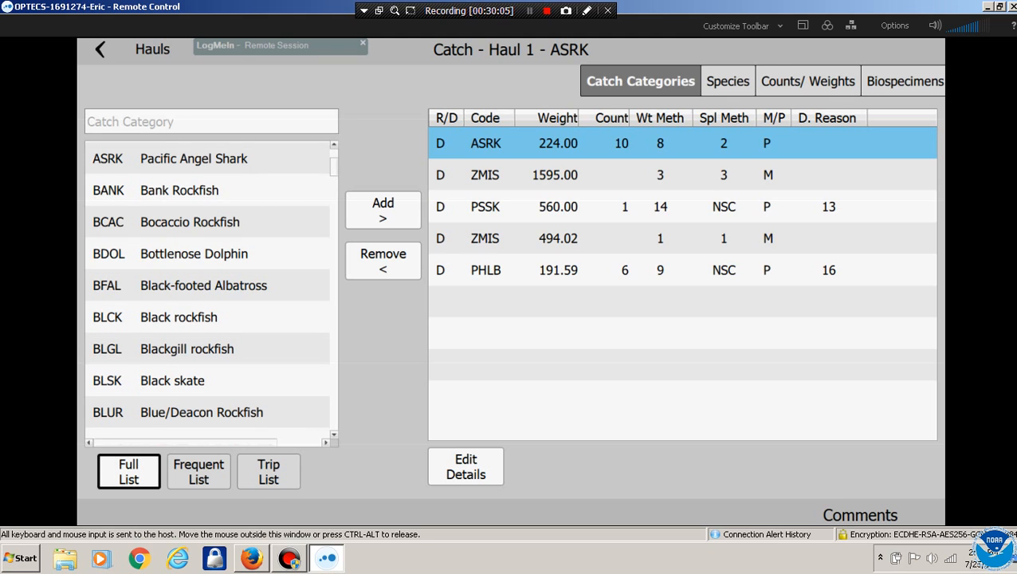
pyautogui.scroll(5, 207, 287)
pyautogui.click(180, 158)
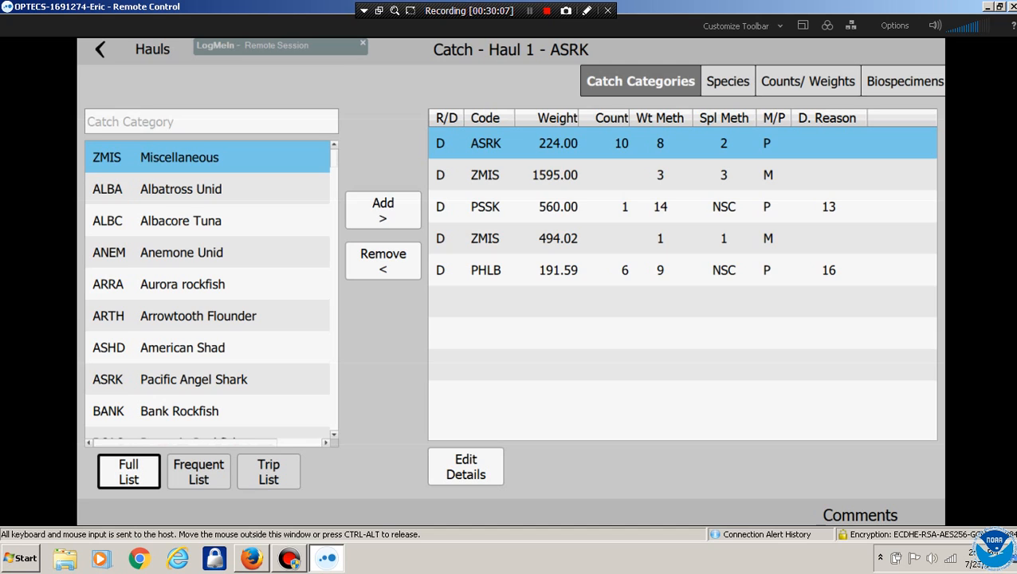
pyautogui.click(383, 210)
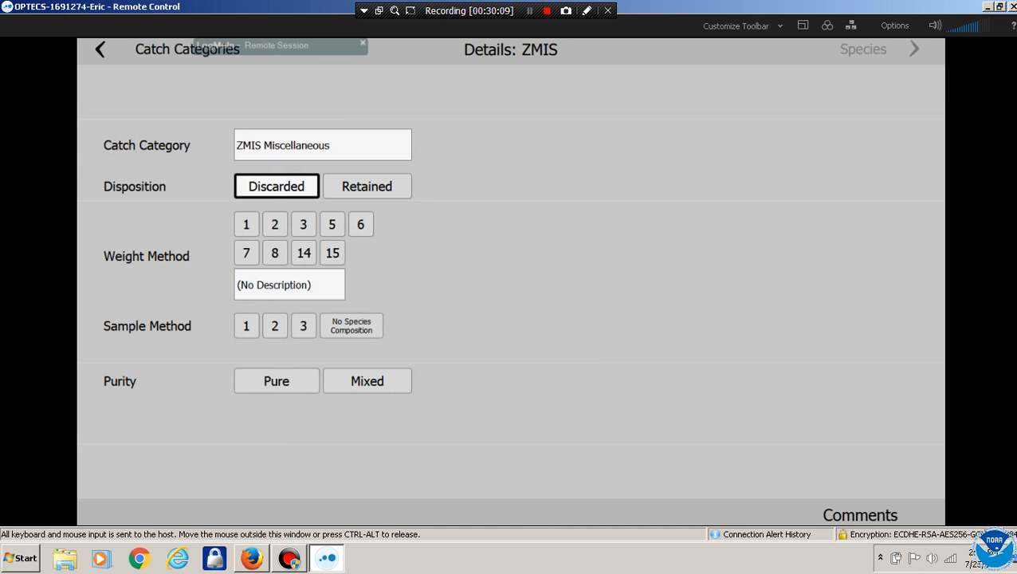
pyautogui.click(332, 252)
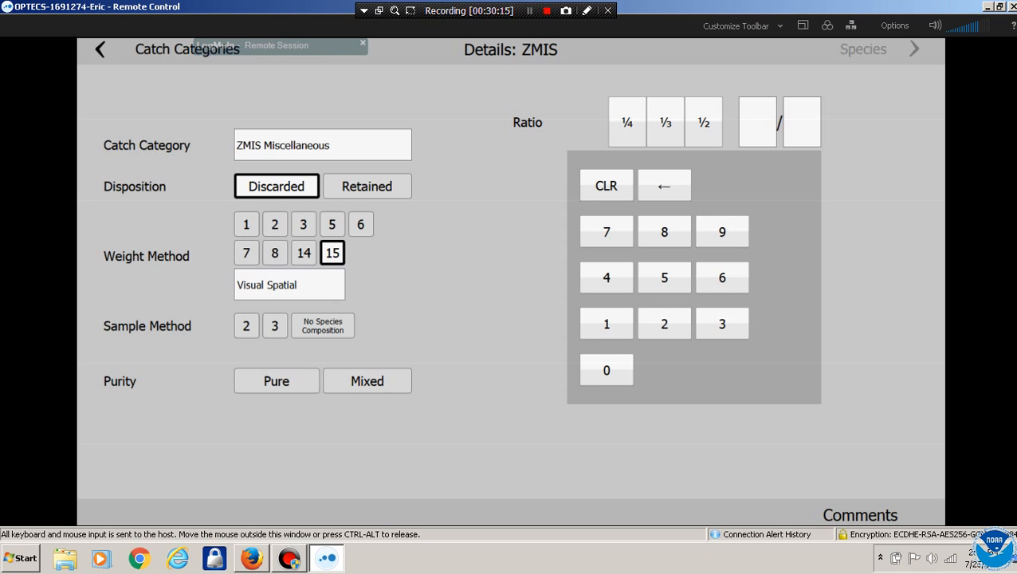
pyautogui.click(275, 326)
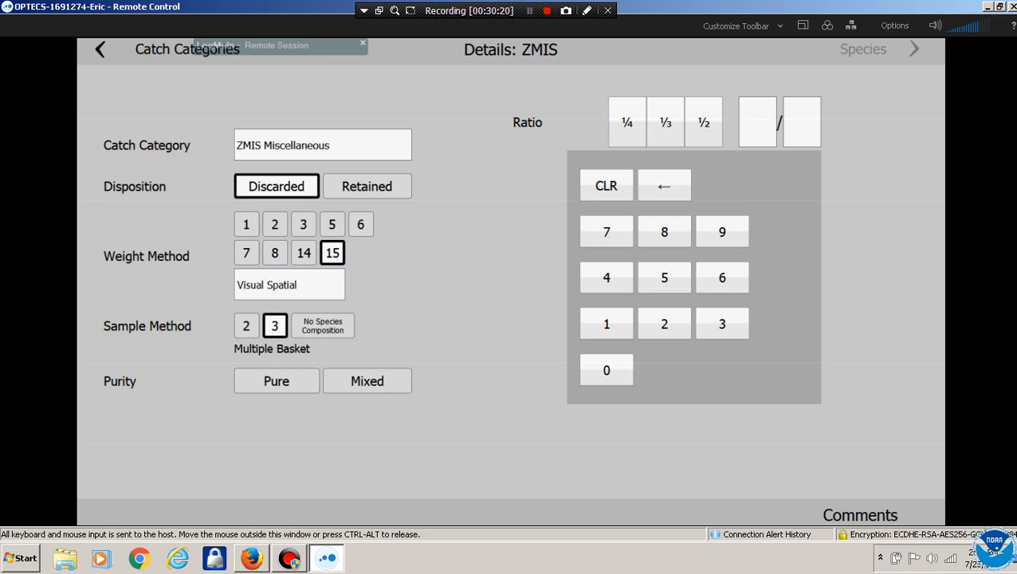
pyautogui.click(277, 381)
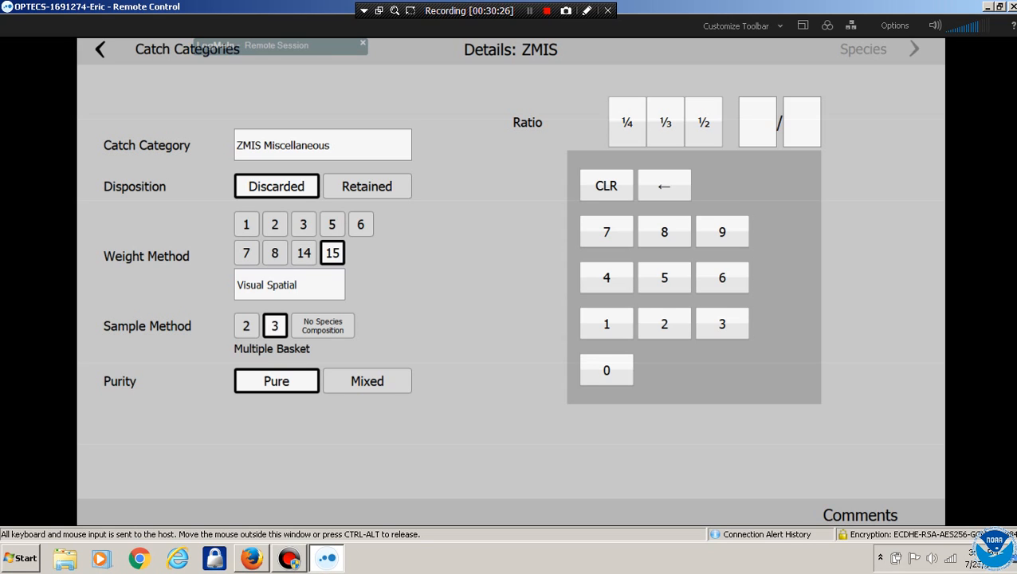
# Set the sampling ratio to 1/8 and continue to ZMIS species entry
pyautogui.click(628, 121)
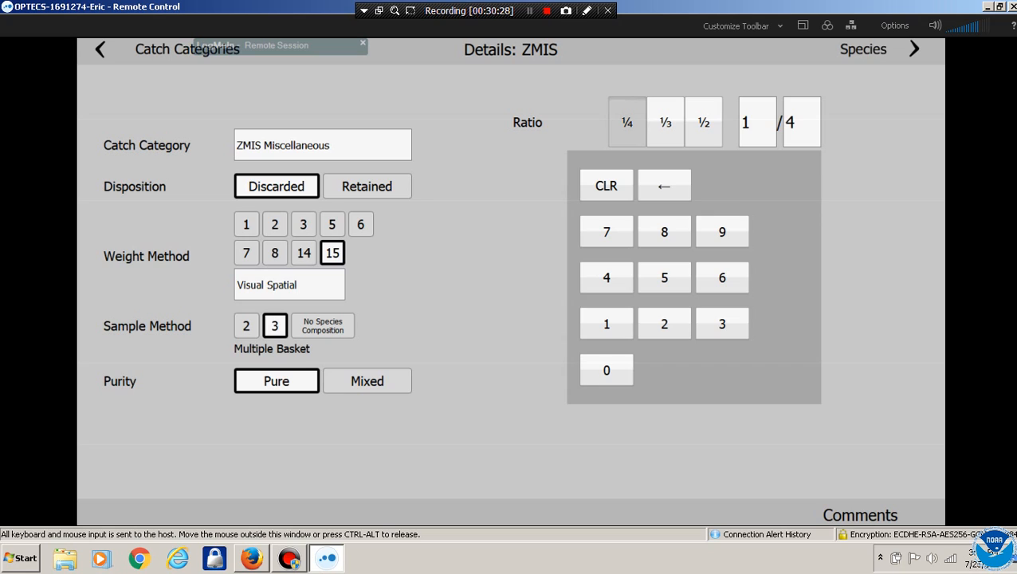
pyautogui.click(704, 122)
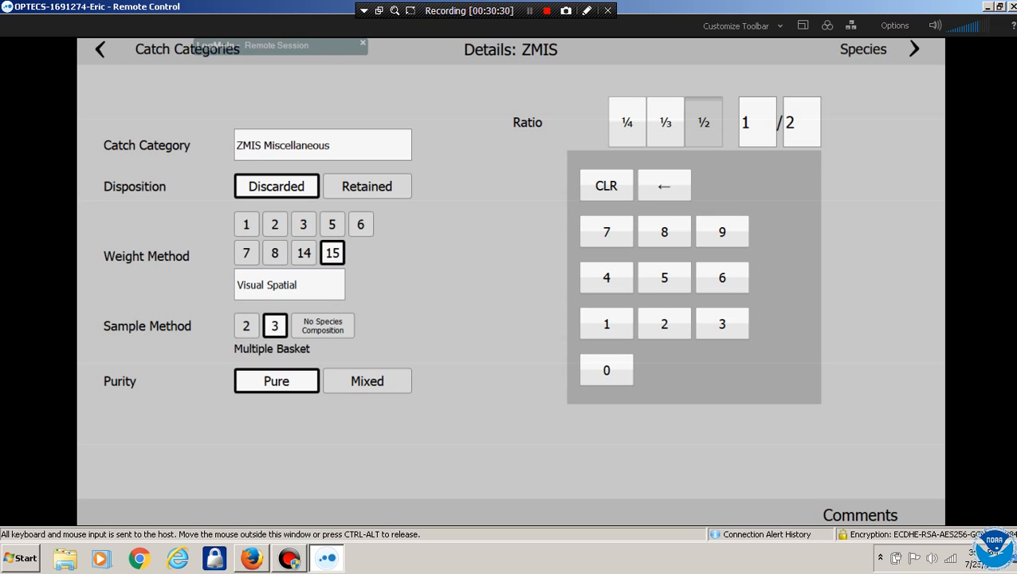
pyautogui.click(627, 122)
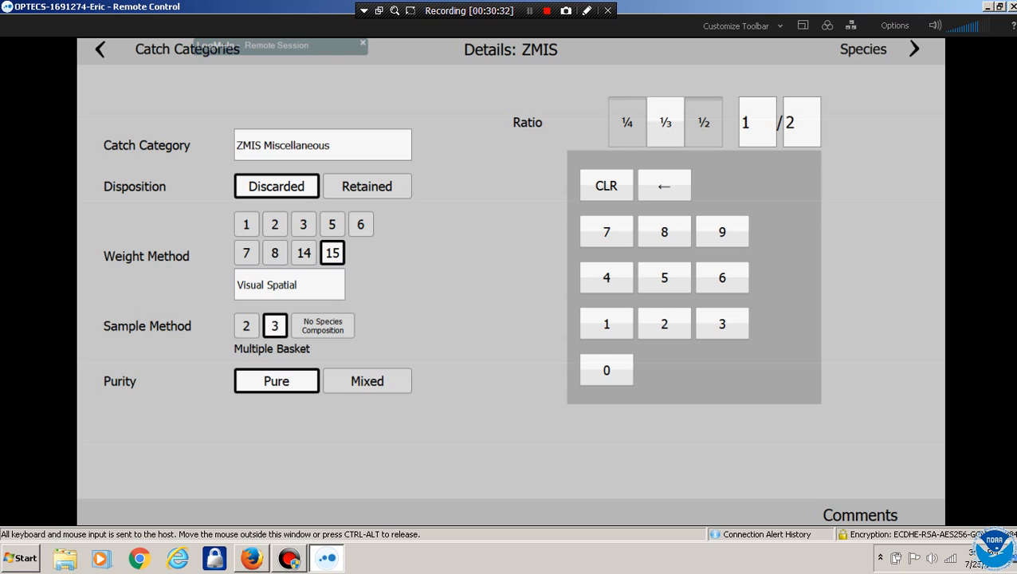
pyautogui.click(802, 122)
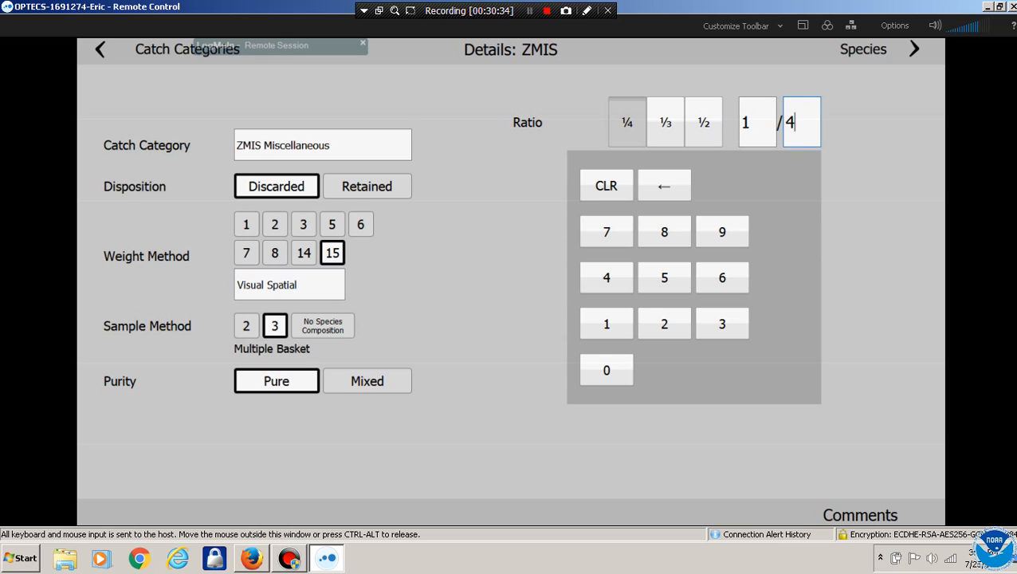
pyautogui.click(664, 186)
pyautogui.click(664, 232)
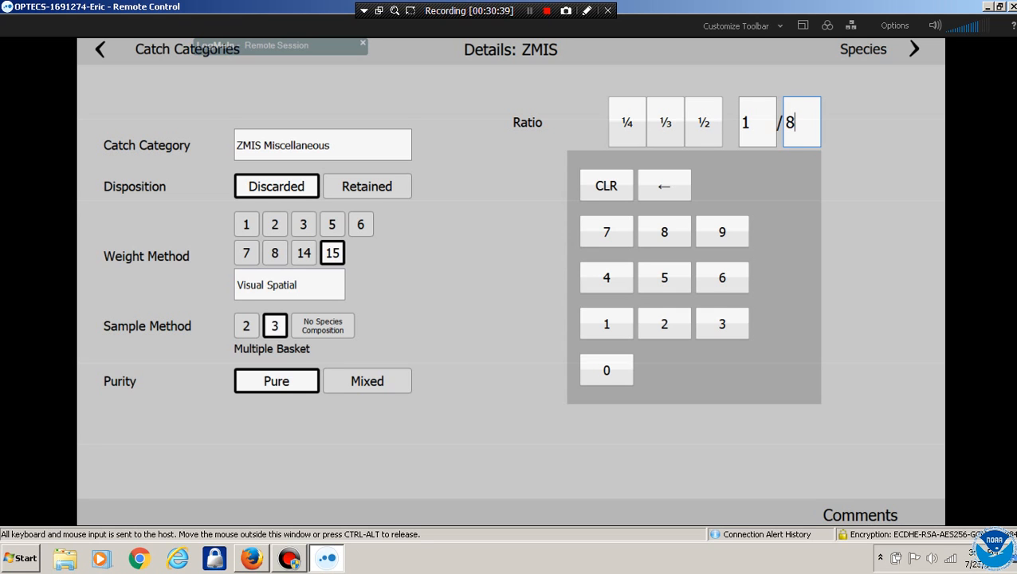
pyautogui.click(864, 49)
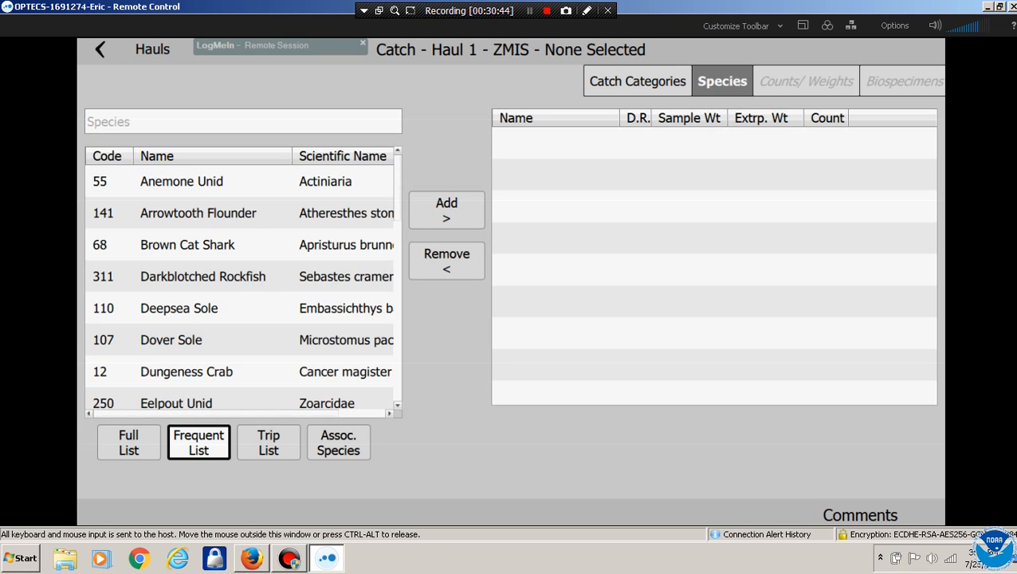
# Add Lingcod, Darkblotched Rockfish, Brown Cat Shark and Arrowtooth Flounder from the trip list to the haul
pyautogui.click(199, 212)
pyautogui.click(198, 244)
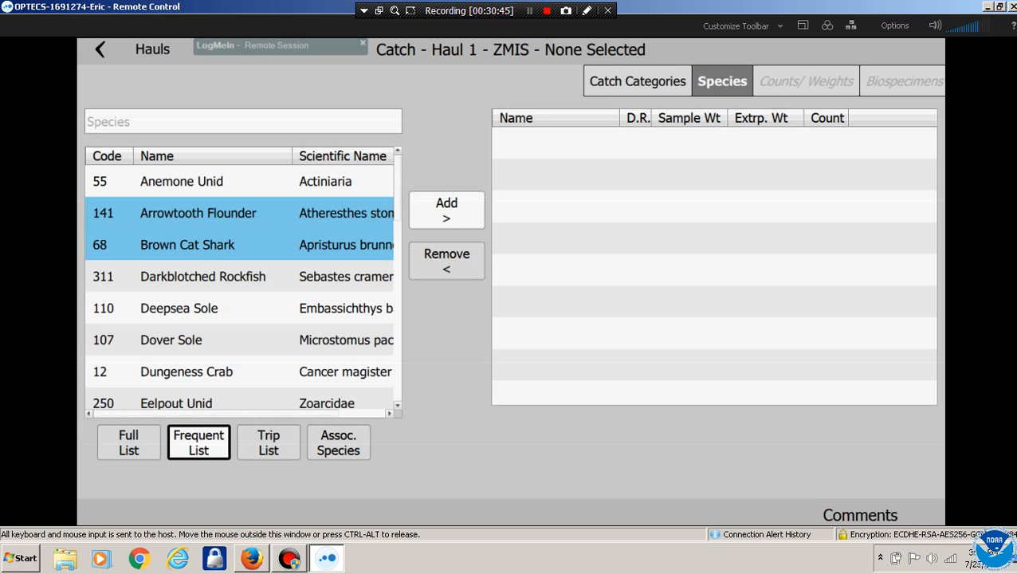
pyautogui.click(268, 443)
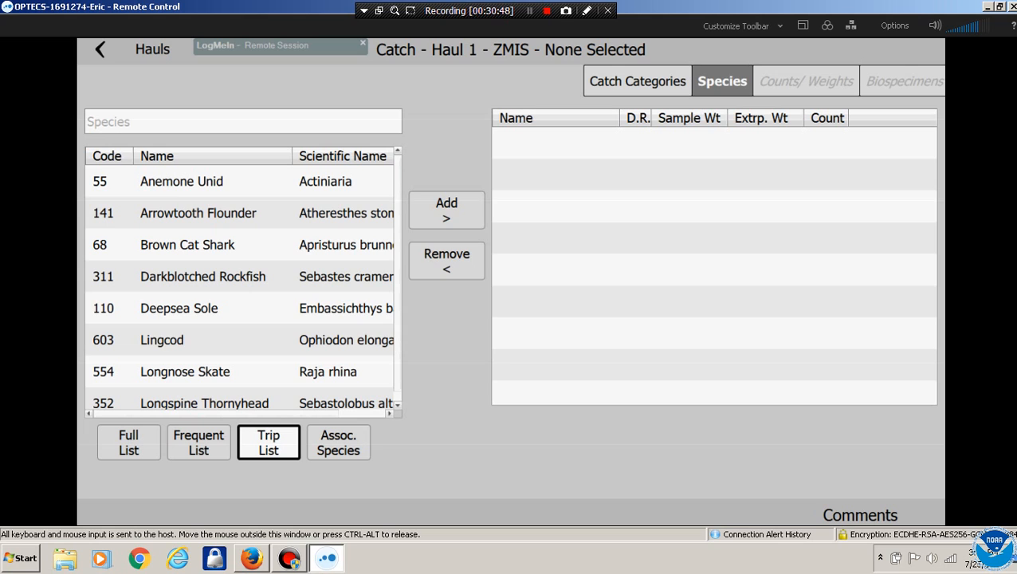
pyautogui.click(246, 329)
pyautogui.click(239, 275)
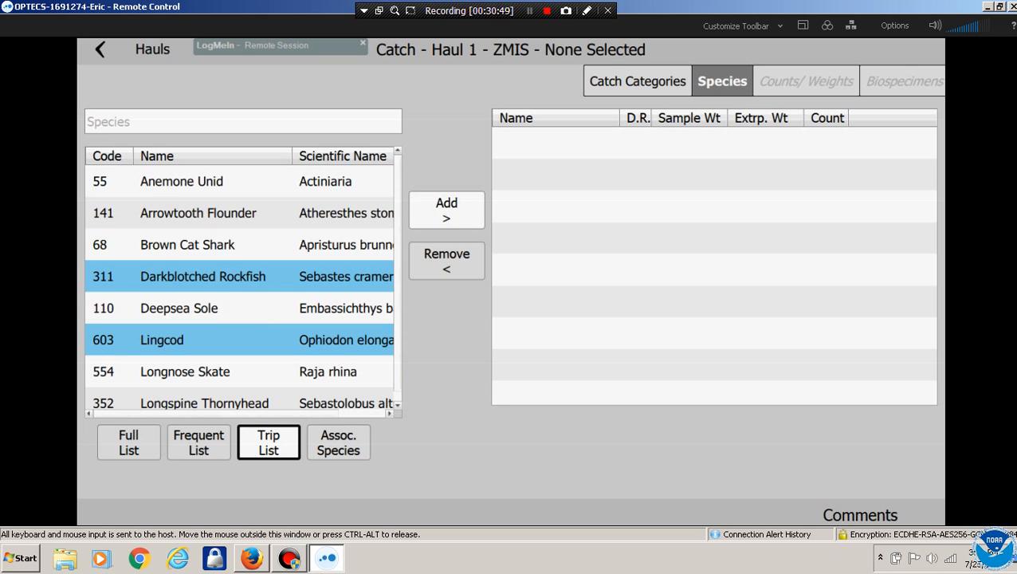
pyautogui.click(239, 245)
pyautogui.click(239, 213)
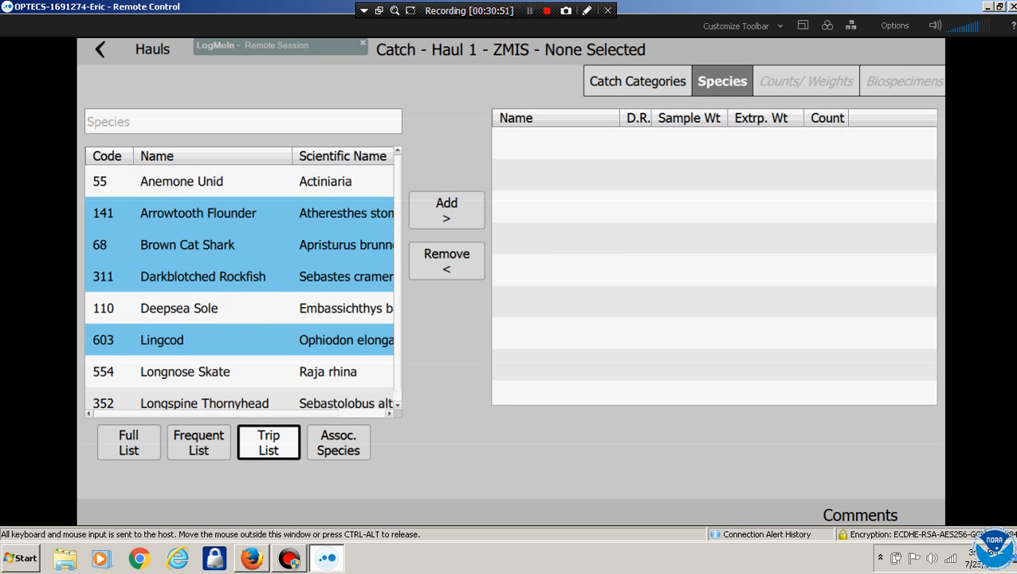
pyautogui.click(447, 211)
# Give Lingcod discard reason 16 Regulation and a 56 lb basket of 3 fish
pyautogui.click(806, 81)
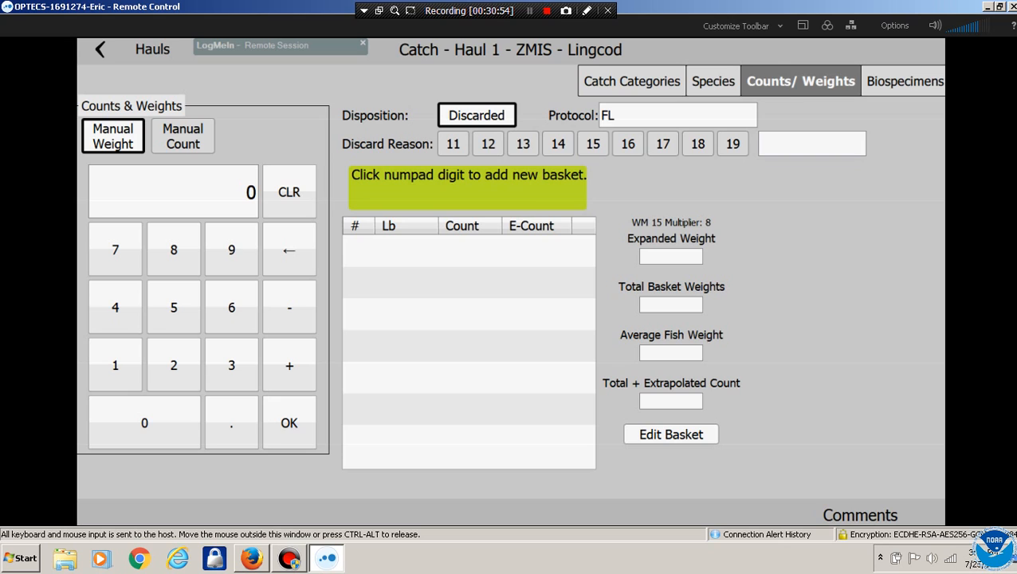
pyautogui.click(523, 145)
pyautogui.click(628, 144)
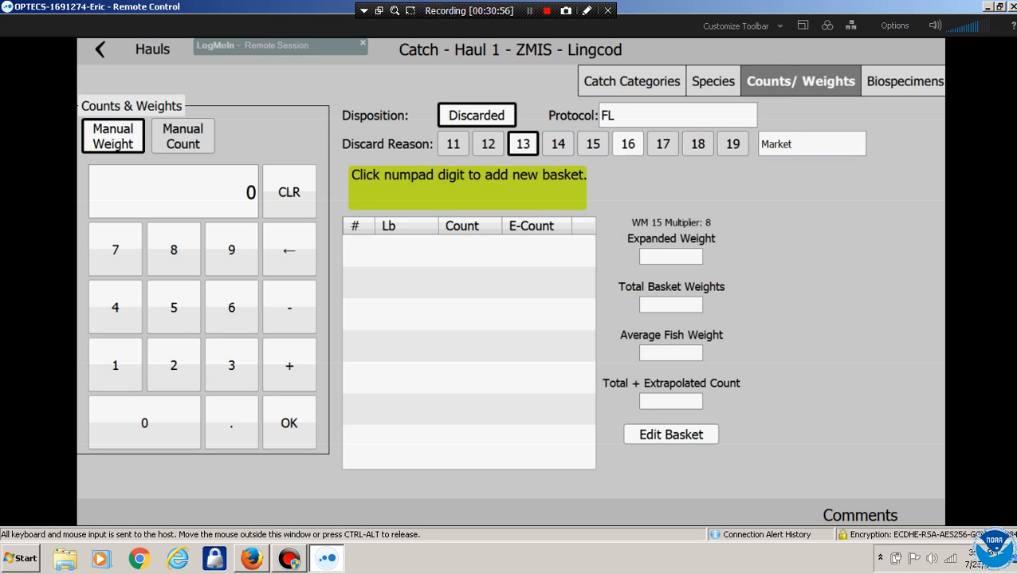
pyautogui.click(174, 307)
pyautogui.click(231, 307)
pyautogui.click(289, 422)
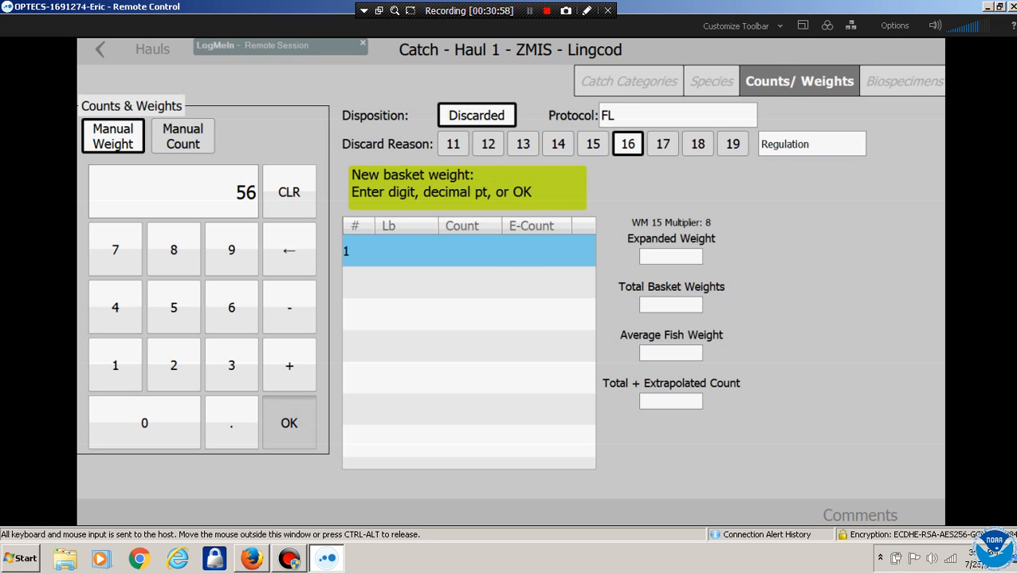
pyautogui.click(231, 364)
pyautogui.click(289, 423)
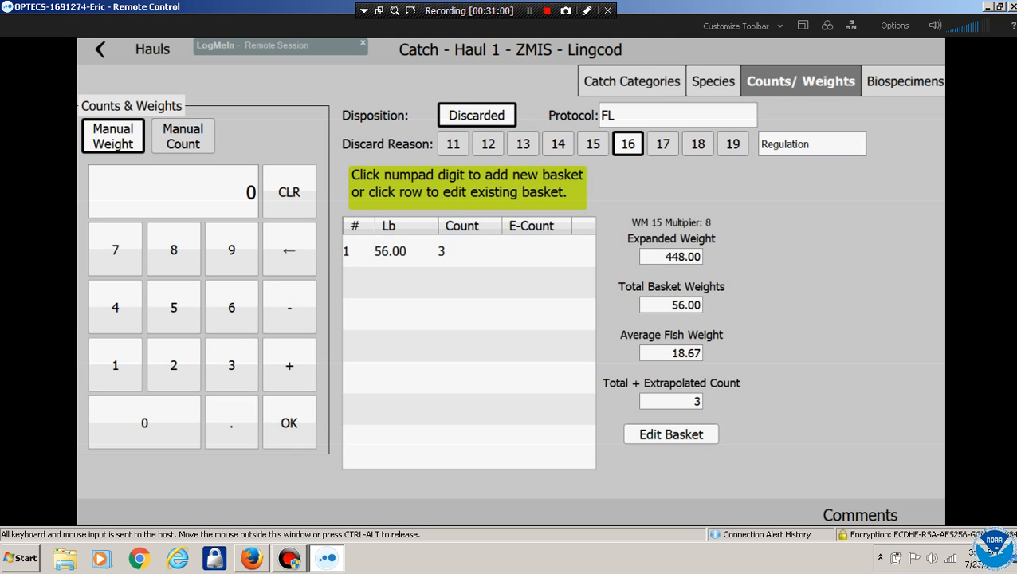
# Add one Lingcod biospecimen under method 7 (outside and random) with length 83
pyautogui.click(904, 81)
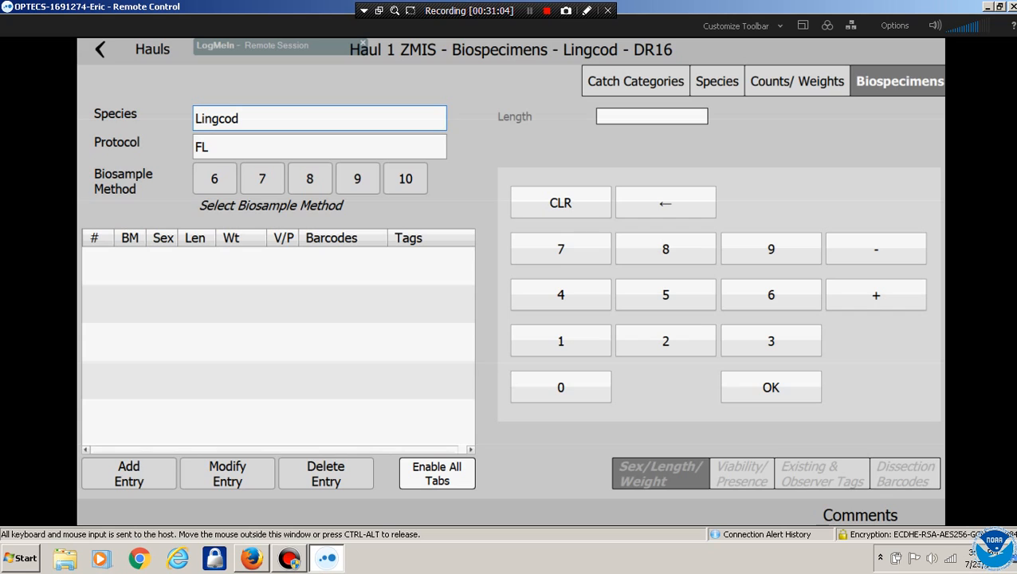
pyautogui.click(262, 179)
pyautogui.click(129, 473)
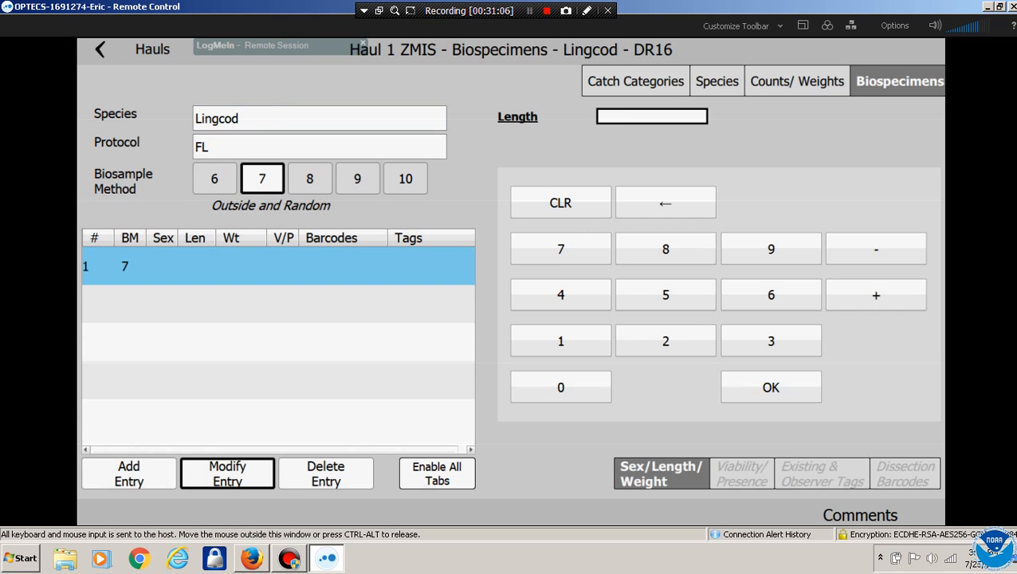
pyautogui.click(665, 248)
pyautogui.click(770, 341)
pyautogui.click(771, 387)
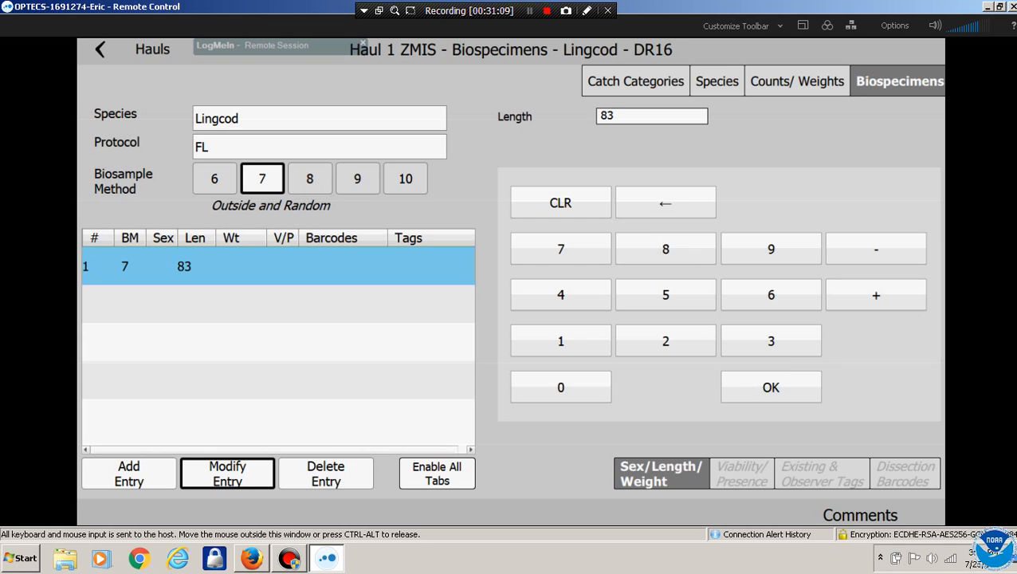
pyautogui.click(797, 81)
pyautogui.click(715, 82)
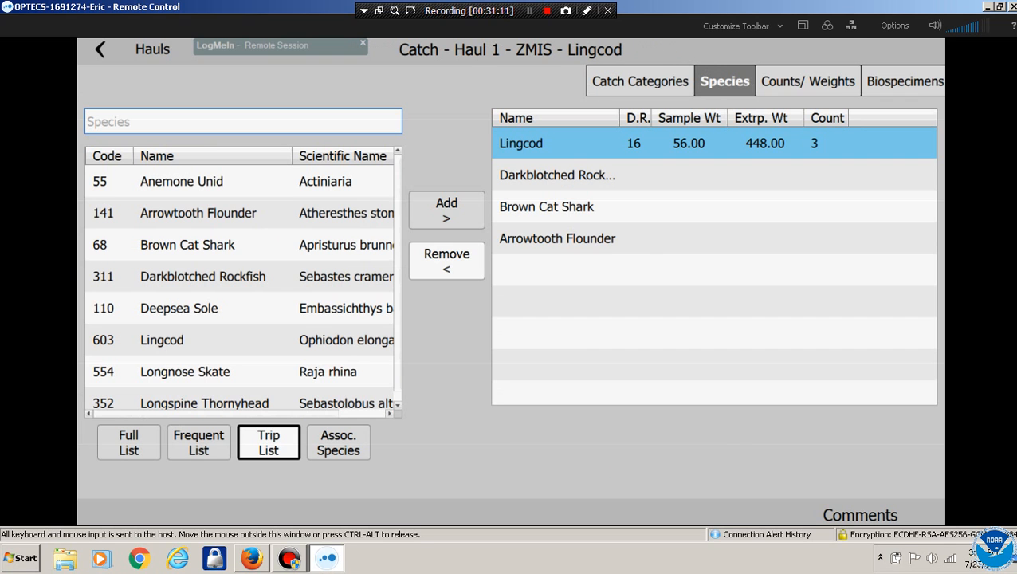
# Give Darkblotched Rockfish discard reason 13 Market and a 52 lb basket of 40 fish
pyautogui.click(558, 176)
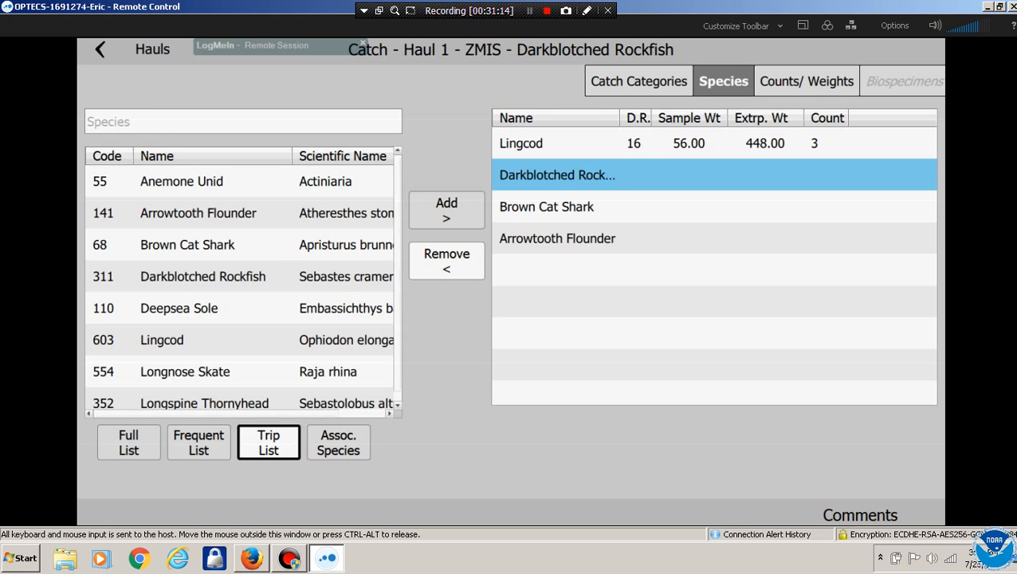
pyautogui.click(806, 81)
pyautogui.click(523, 144)
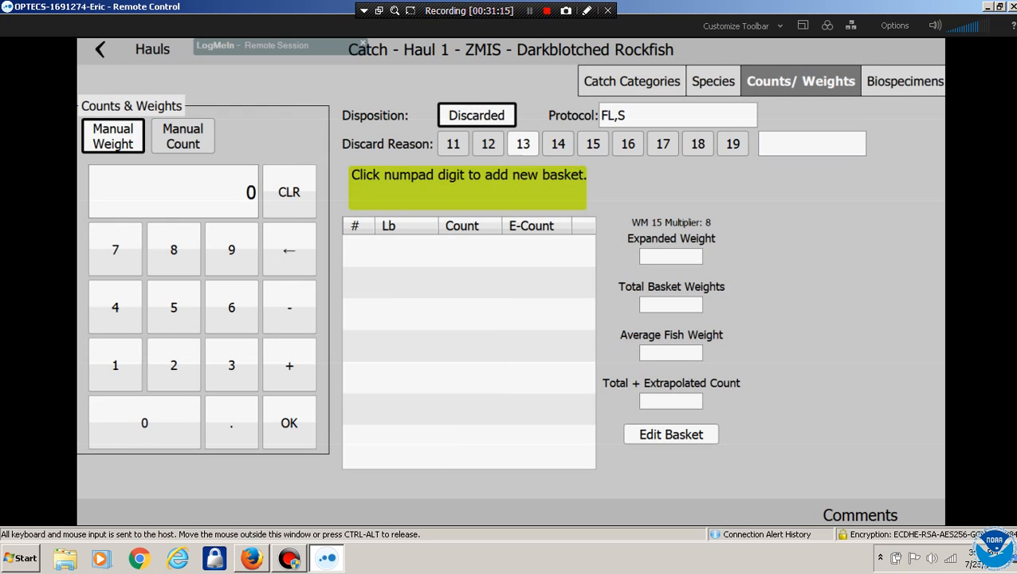
pyautogui.click(174, 307)
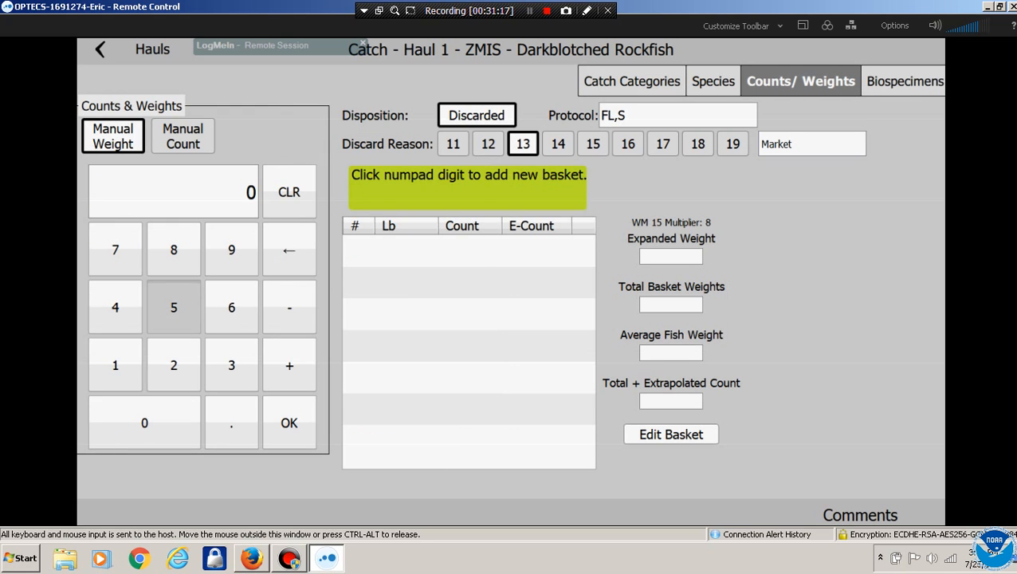
pyautogui.click(174, 365)
pyautogui.click(289, 423)
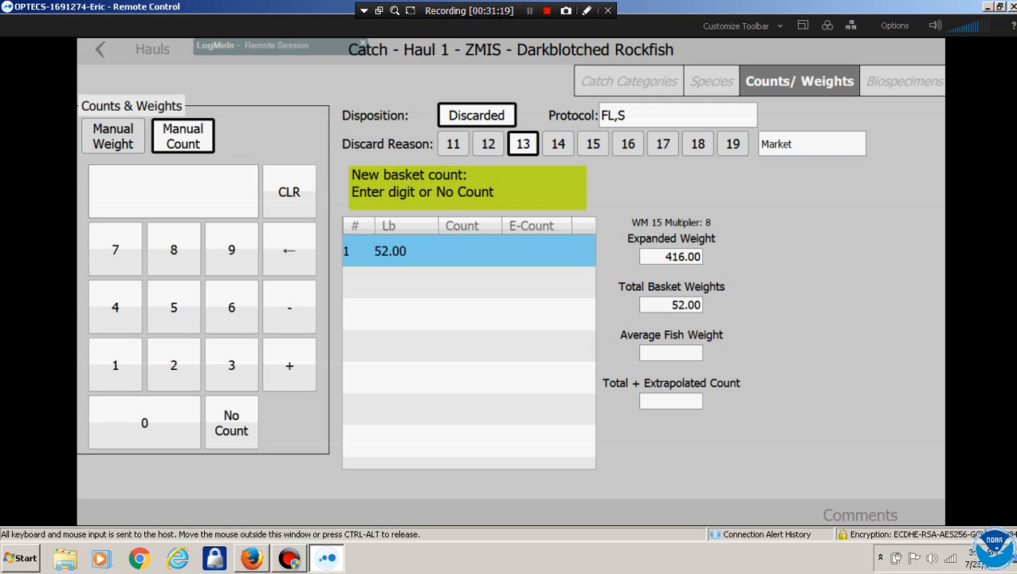
pyautogui.click(115, 307)
pyautogui.click(144, 422)
pyautogui.click(290, 422)
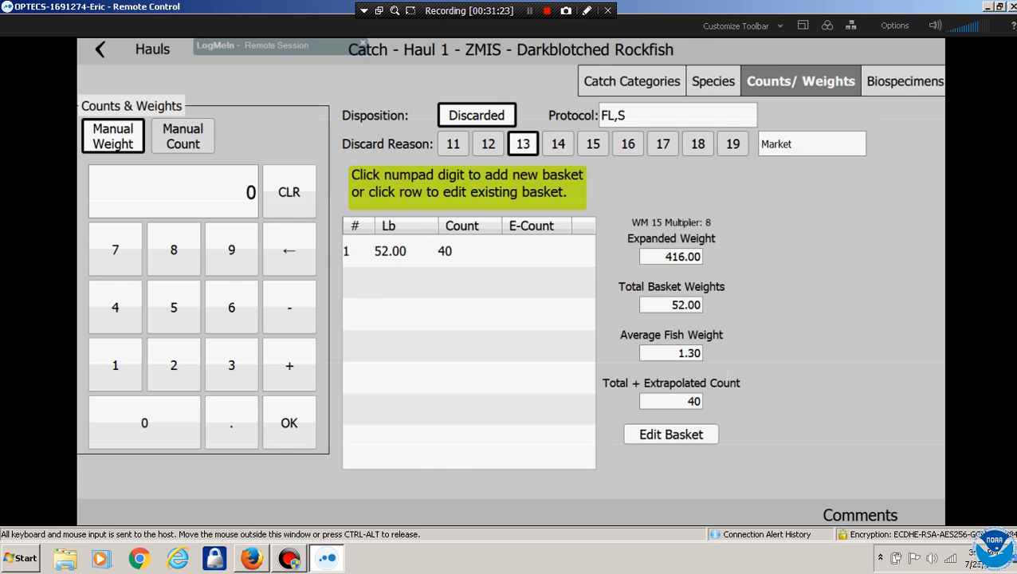
pyautogui.click(904, 81)
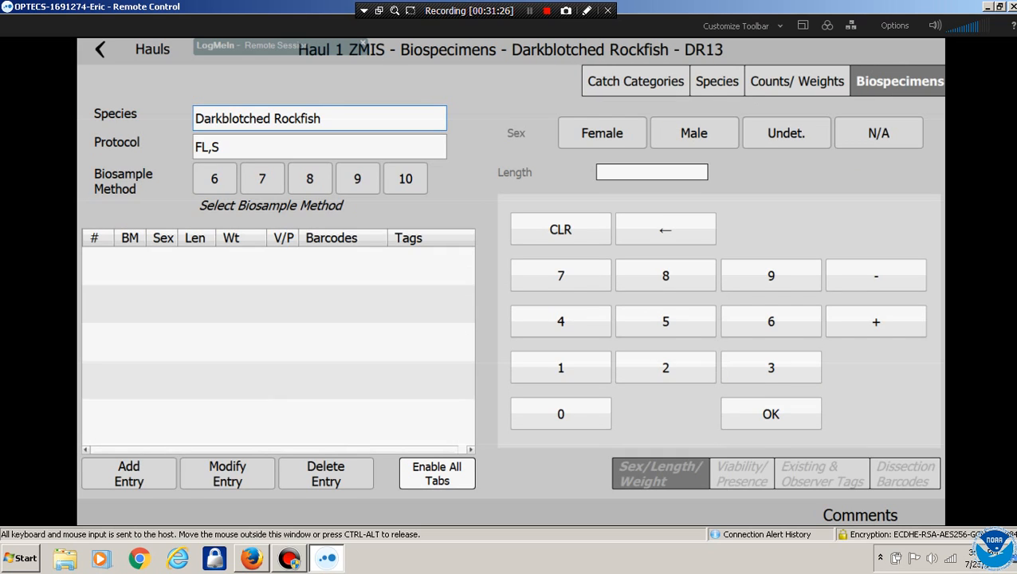
# Choose biosample method 9 and add a first specimen of length 10, sex undetermined
pyautogui.click(357, 178)
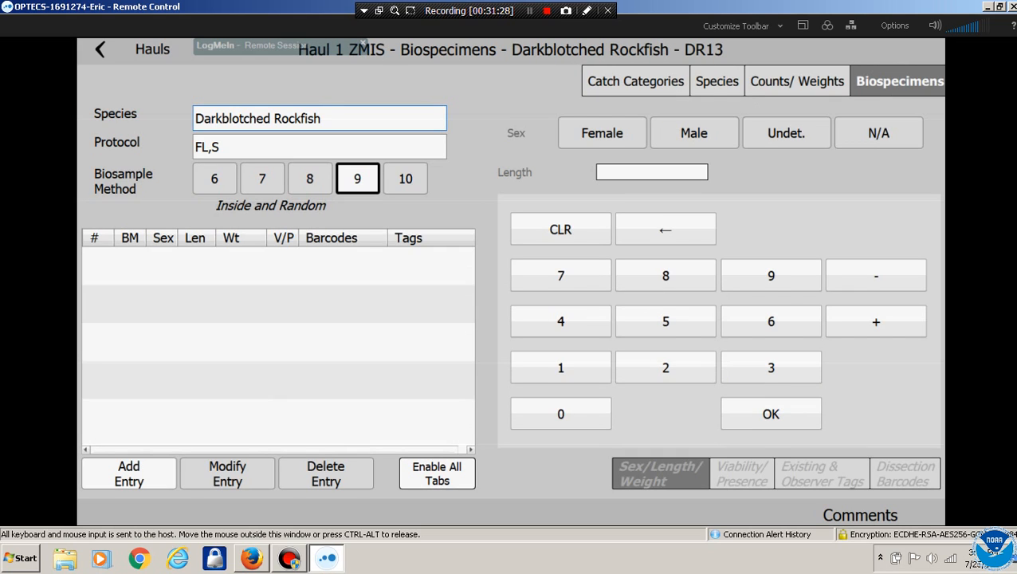
pyautogui.click(129, 474)
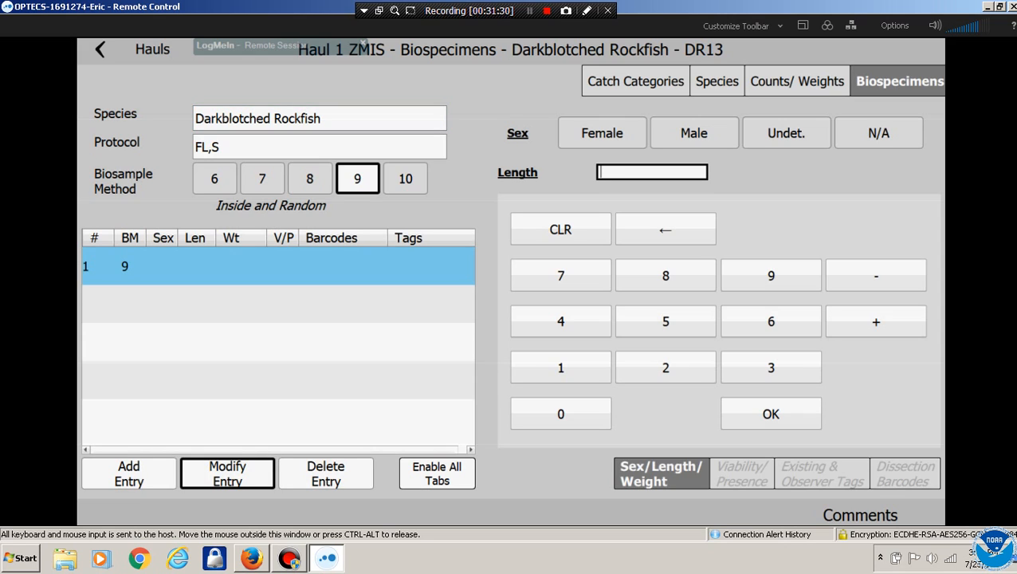
pyautogui.click(560, 367)
pyautogui.click(561, 413)
pyautogui.click(771, 414)
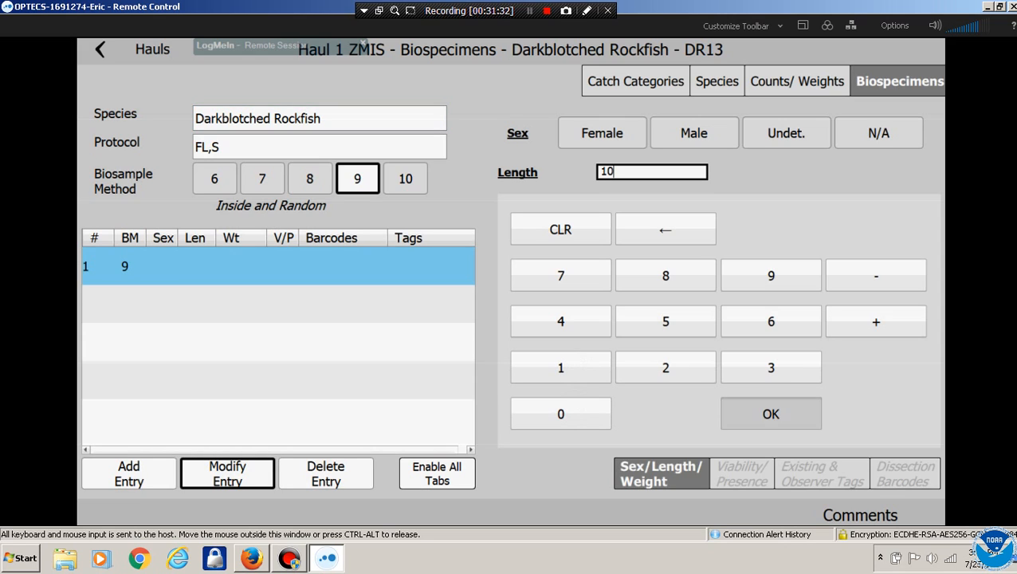
pyautogui.click(787, 133)
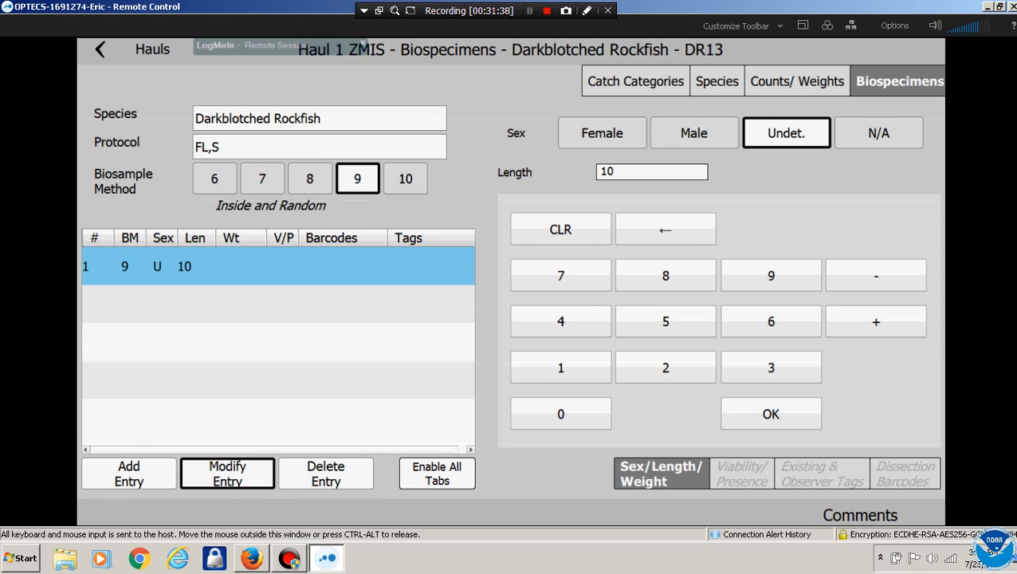
# Add a second Darkblotched Rockfish specimen with length 1212, sex male
pyautogui.click(129, 473)
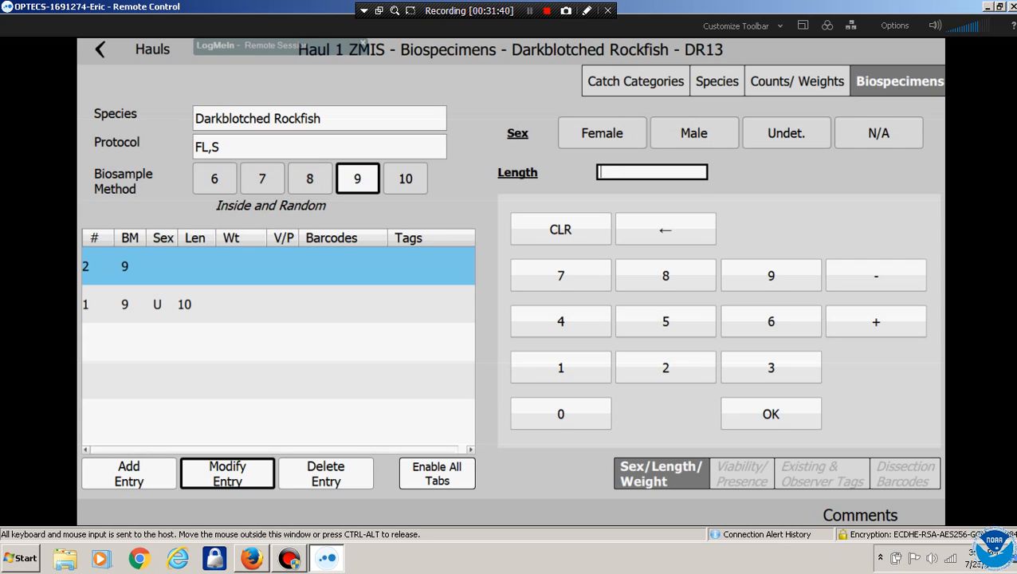
pyautogui.click(561, 367)
pyautogui.click(644, 360)
pyautogui.click(771, 414)
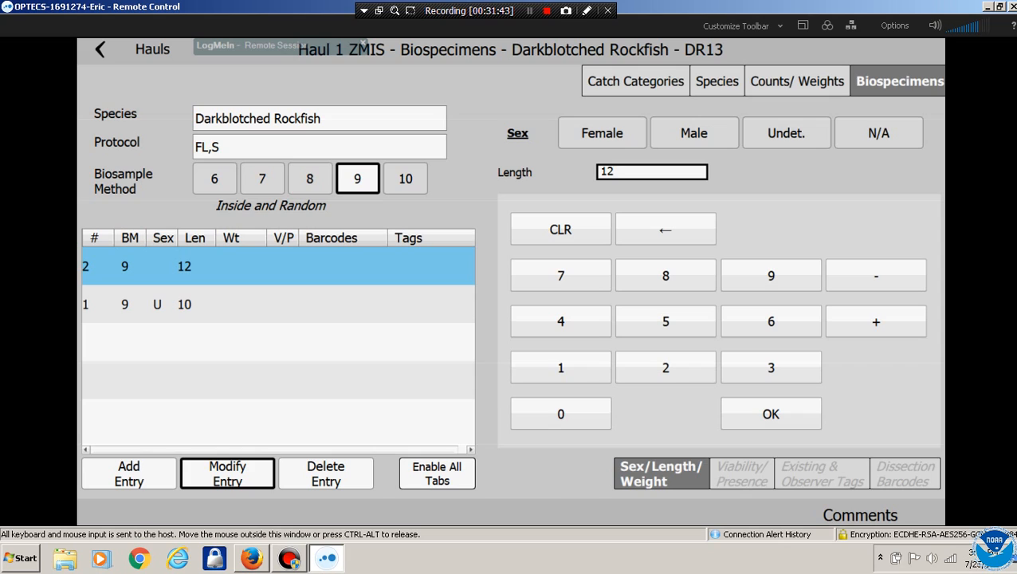
pyautogui.click(561, 368)
pyautogui.click(666, 367)
pyautogui.click(771, 414)
pyautogui.click(693, 134)
# Add a third specimen with length 14, sex undetermined, and return to the species list
pyautogui.click(128, 474)
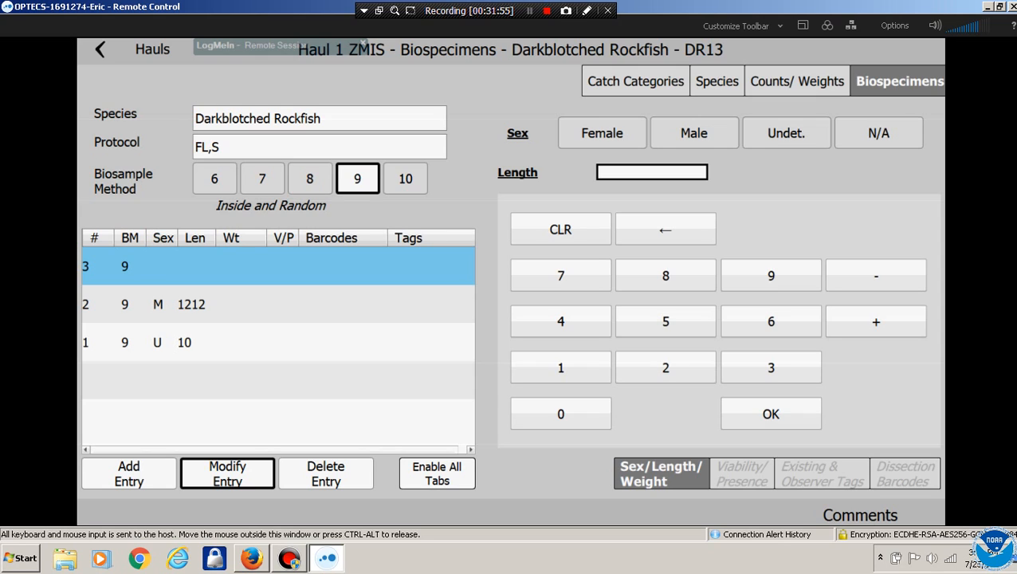
pyautogui.click(561, 368)
pyautogui.click(560, 322)
pyautogui.click(771, 414)
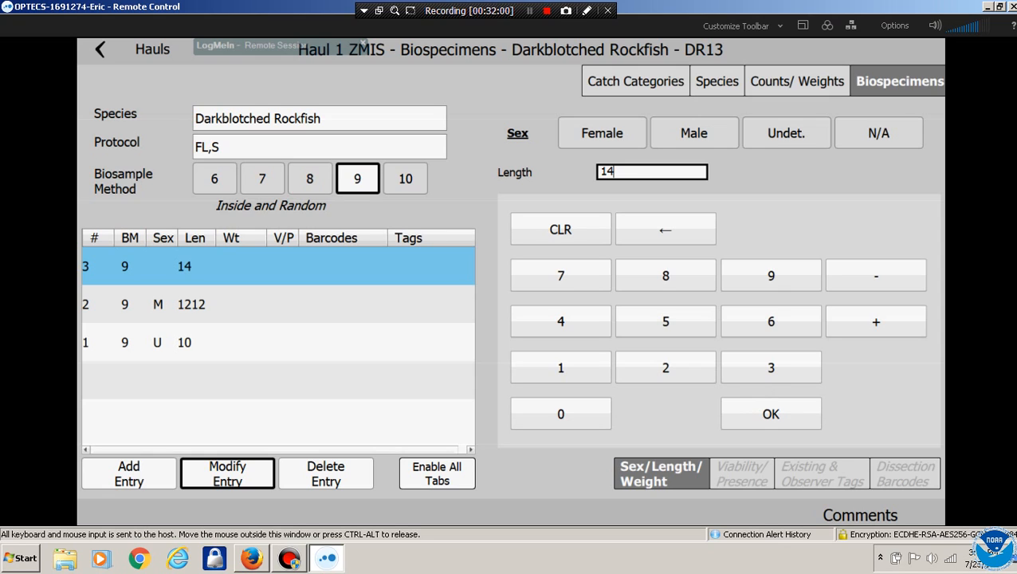
pyautogui.click(786, 133)
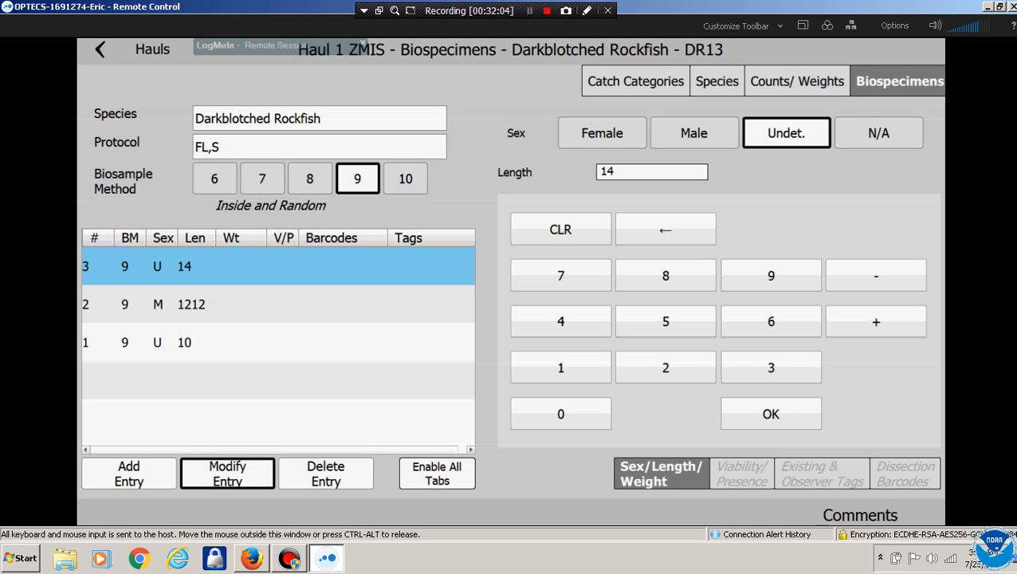
pyautogui.click(798, 82)
pyautogui.click(714, 81)
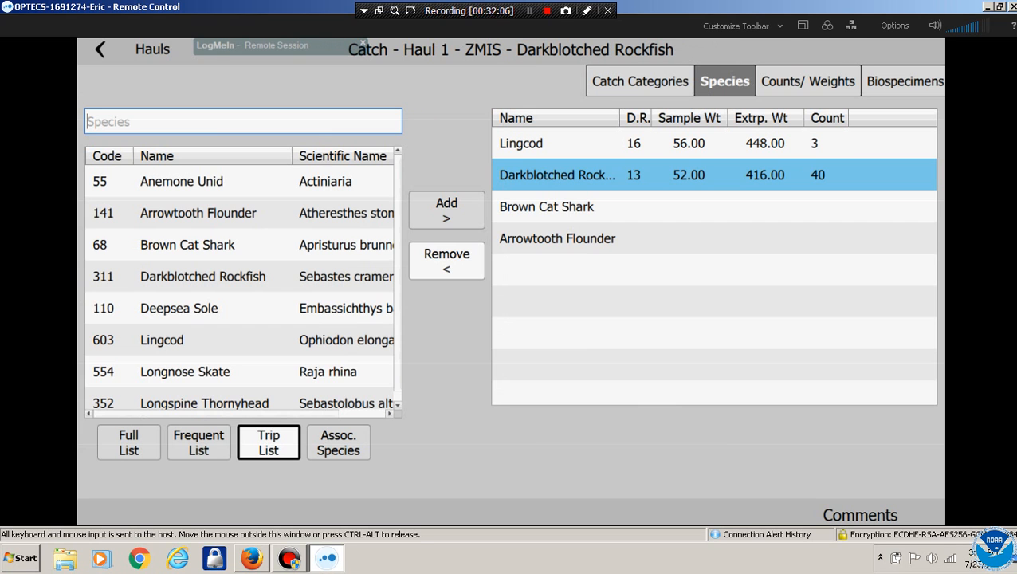
# Give Brown Cat Shark discard reason 13 Market and a 12 lb basket of 8 fish
pyautogui.click(547, 207)
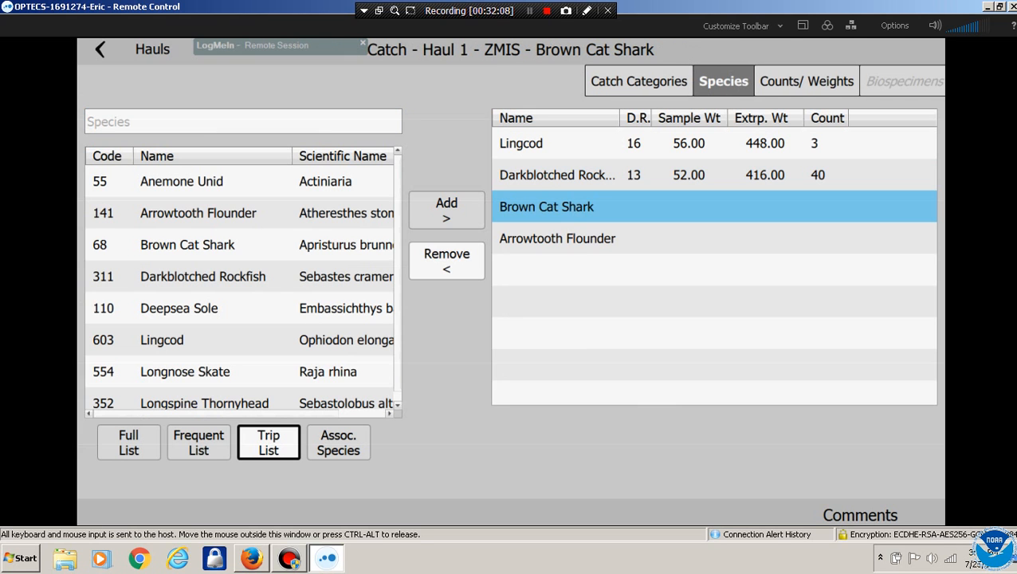
pyautogui.click(807, 81)
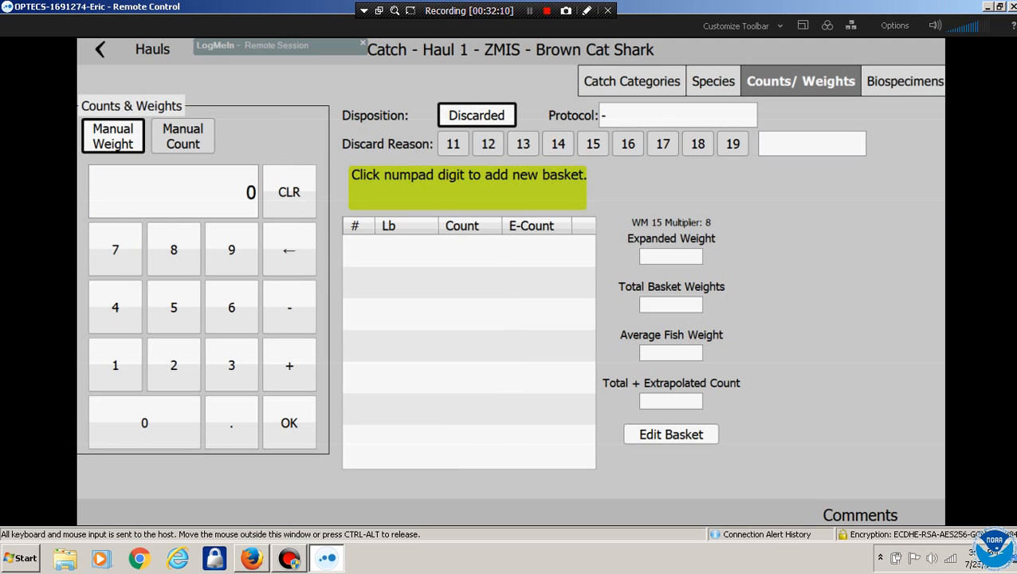
pyautogui.click(116, 364)
pyautogui.click(511, 329)
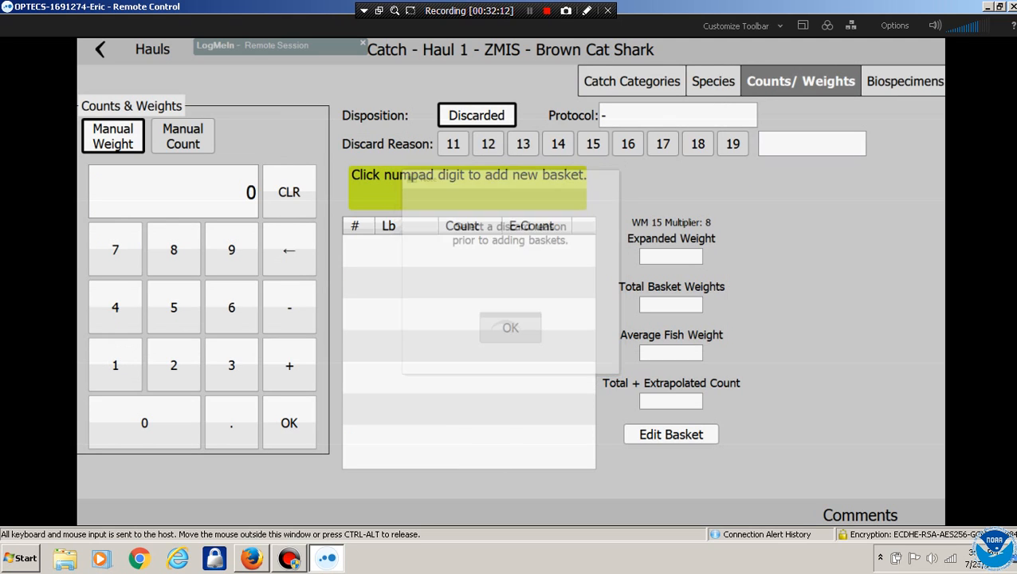
pyautogui.click(523, 143)
pyautogui.click(116, 365)
pyautogui.click(174, 364)
pyautogui.click(289, 423)
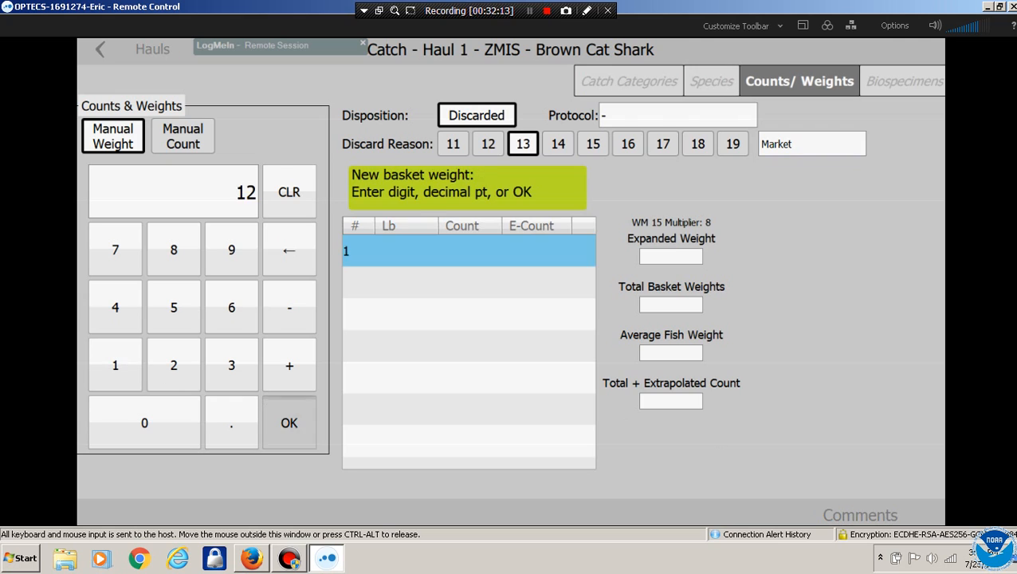
pyautogui.click(174, 249)
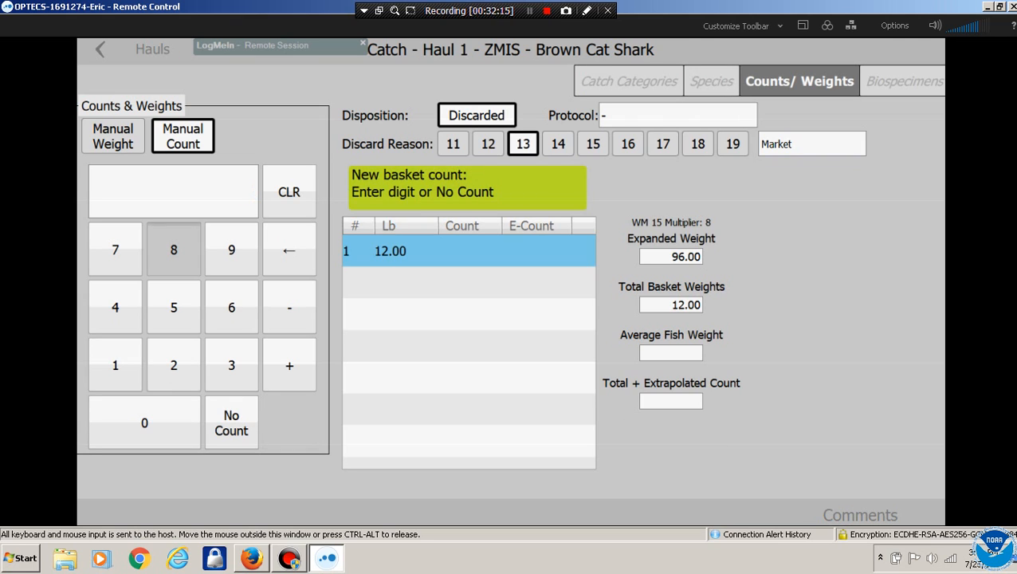
pyautogui.click(289, 423)
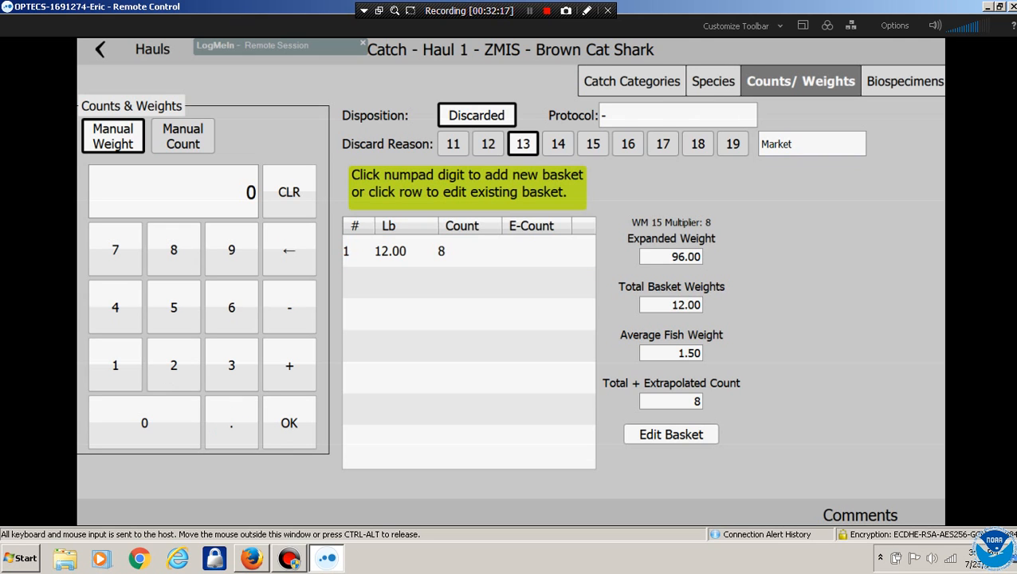
# Give Arrowtooth Flounder discard reason 13 Market and a 9 lb basket of 1 fish
pyautogui.click(714, 82)
pyautogui.click(557, 239)
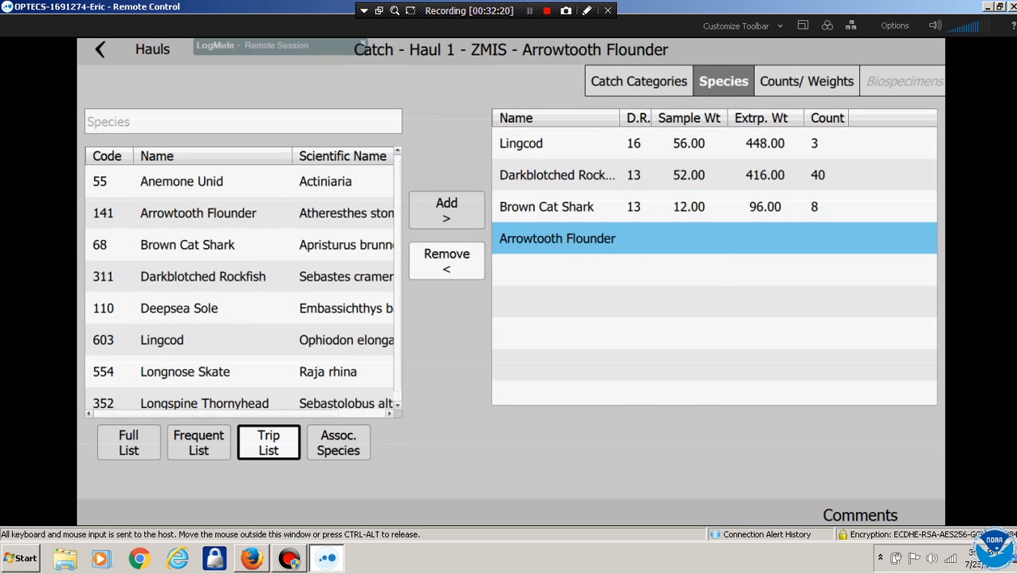
pyautogui.click(806, 82)
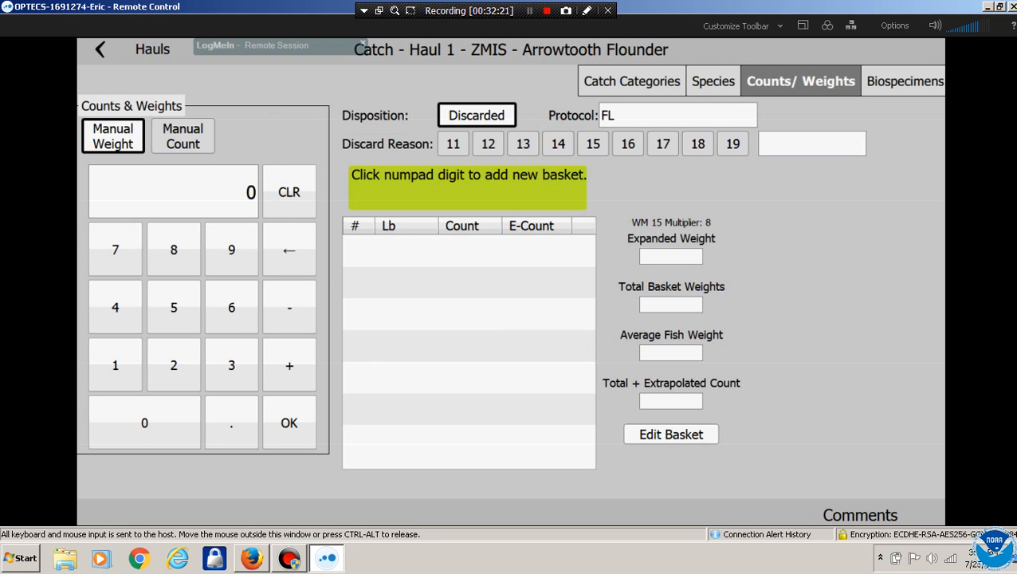
pyautogui.click(173, 250)
pyautogui.click(511, 329)
pyautogui.click(523, 143)
pyautogui.click(231, 249)
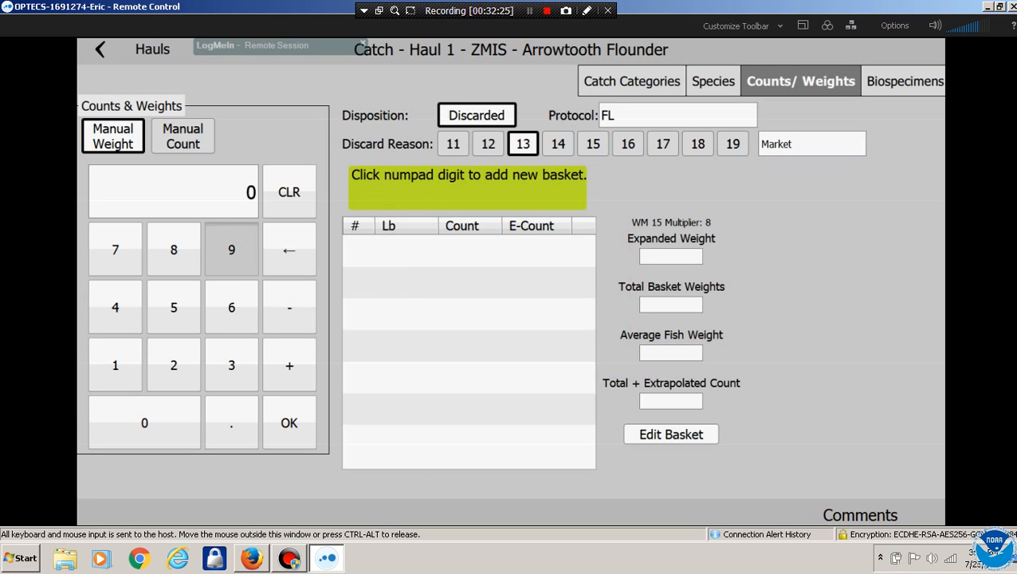
pyautogui.click(289, 422)
pyautogui.click(115, 364)
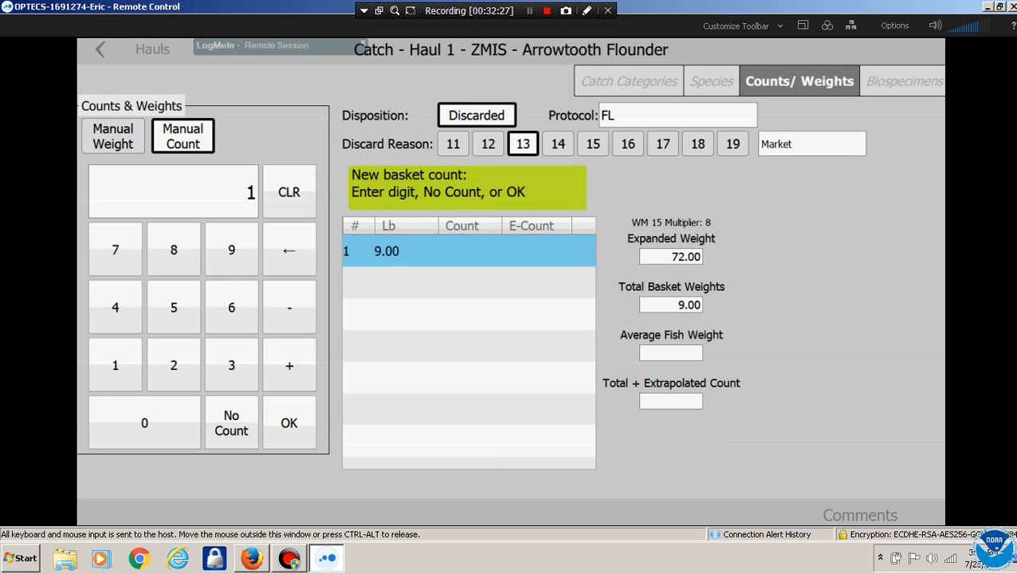
pyautogui.click(288, 423)
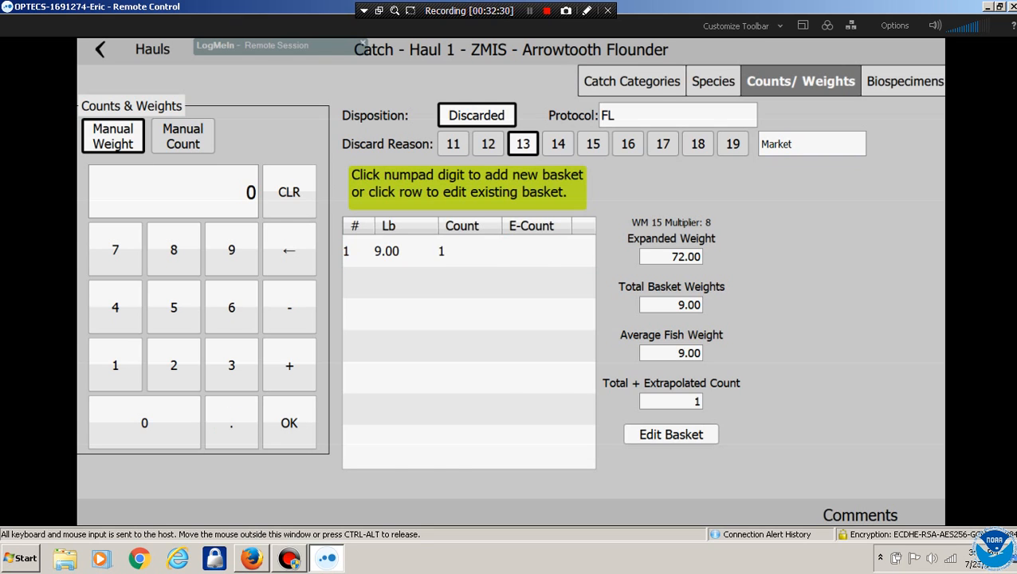
# Add an Arrowtooth Flounder biospecimen under method 9 (inside and random) with length 75
pyautogui.click(904, 81)
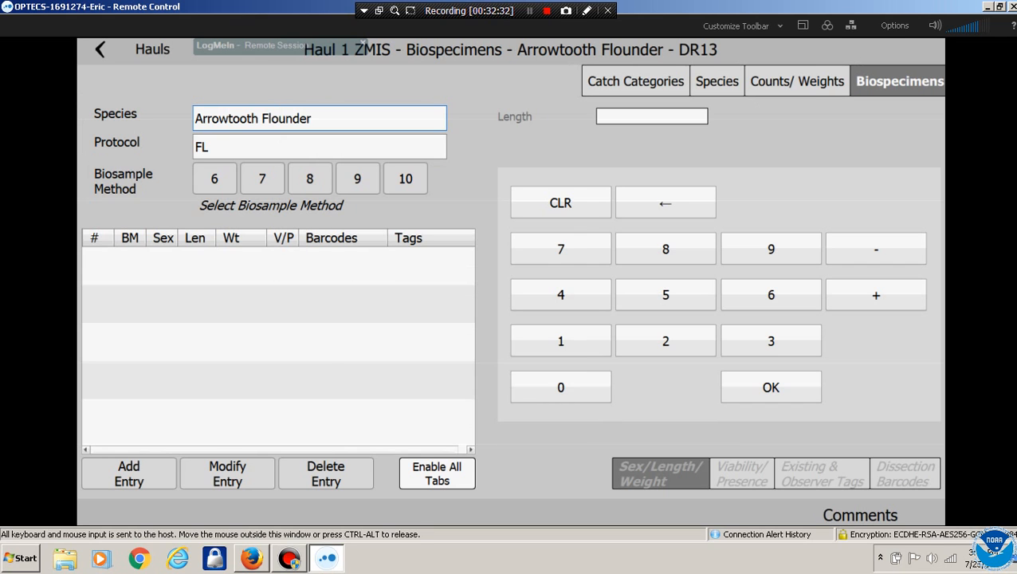
pyautogui.click(357, 178)
pyautogui.click(128, 473)
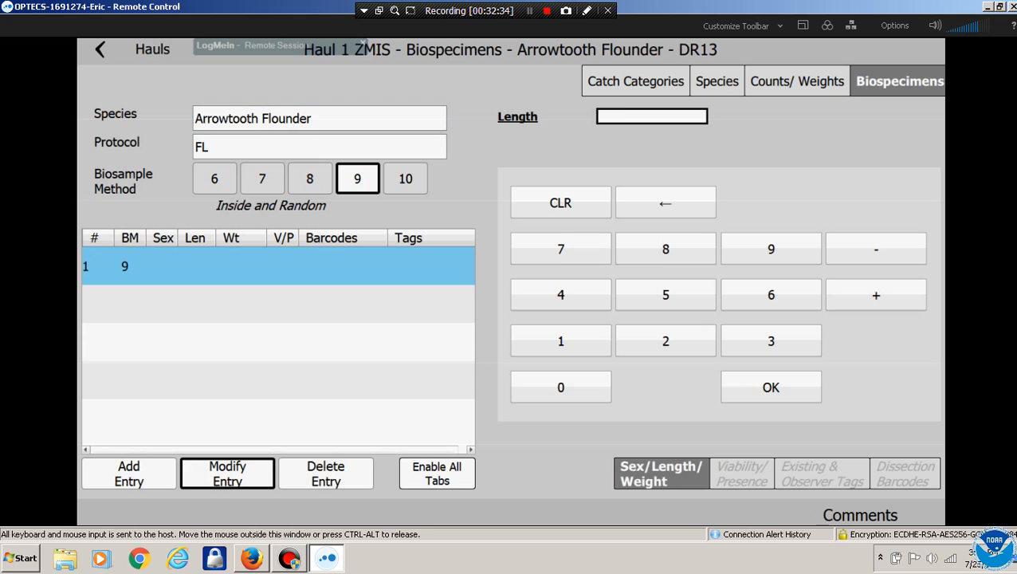
pyautogui.click(560, 249)
pyautogui.click(666, 294)
pyautogui.click(771, 387)
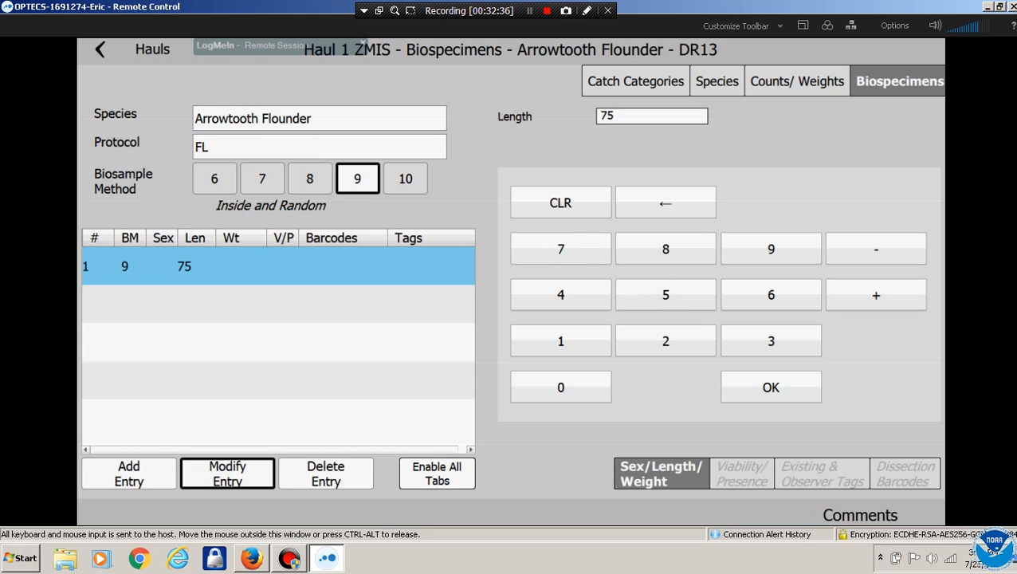
pyautogui.click(797, 81)
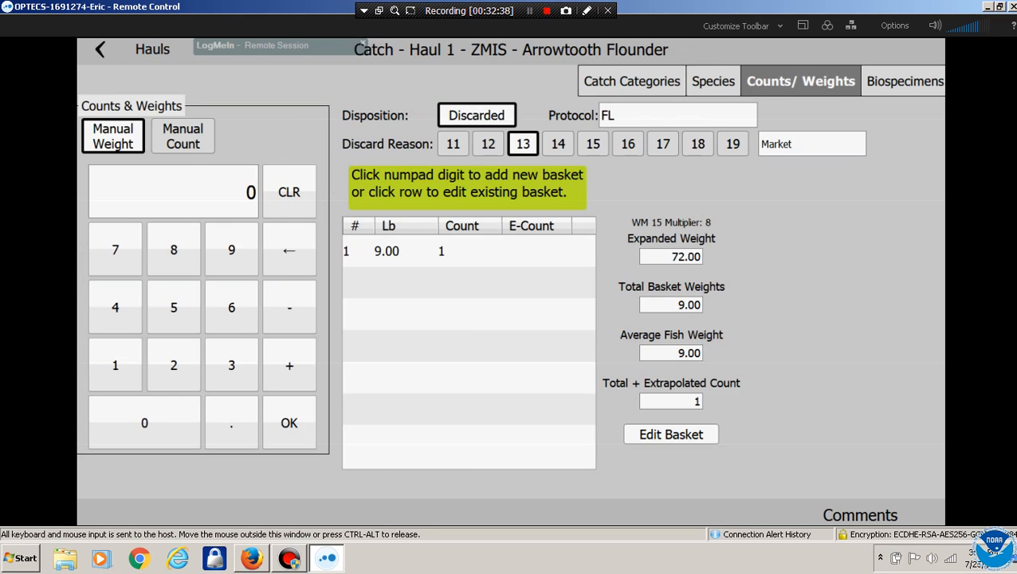
pyautogui.click(717, 82)
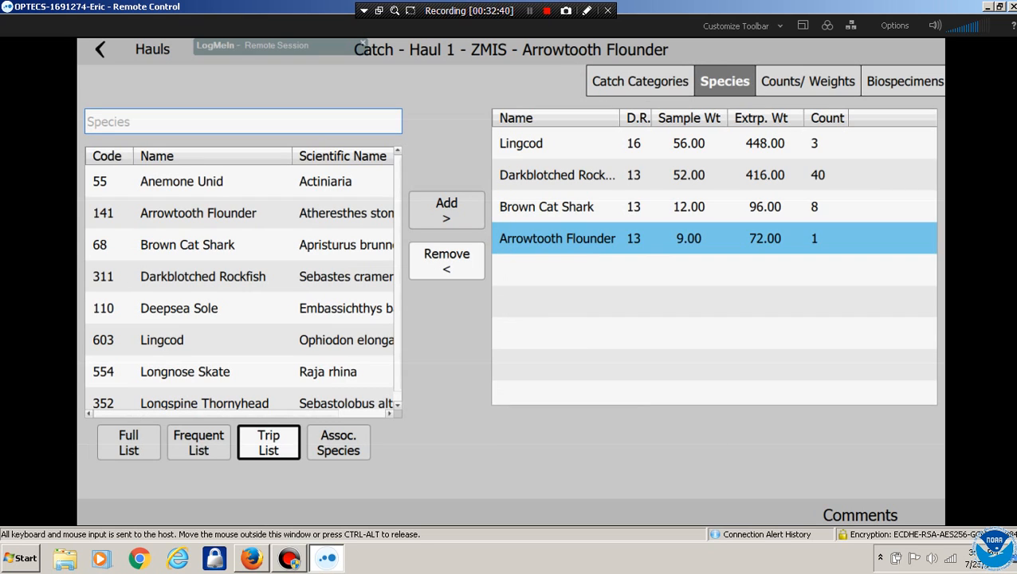
# Review the ZMIS weight method 15 category details, then go back to Haul 1's catch categories
pyautogui.click(640, 82)
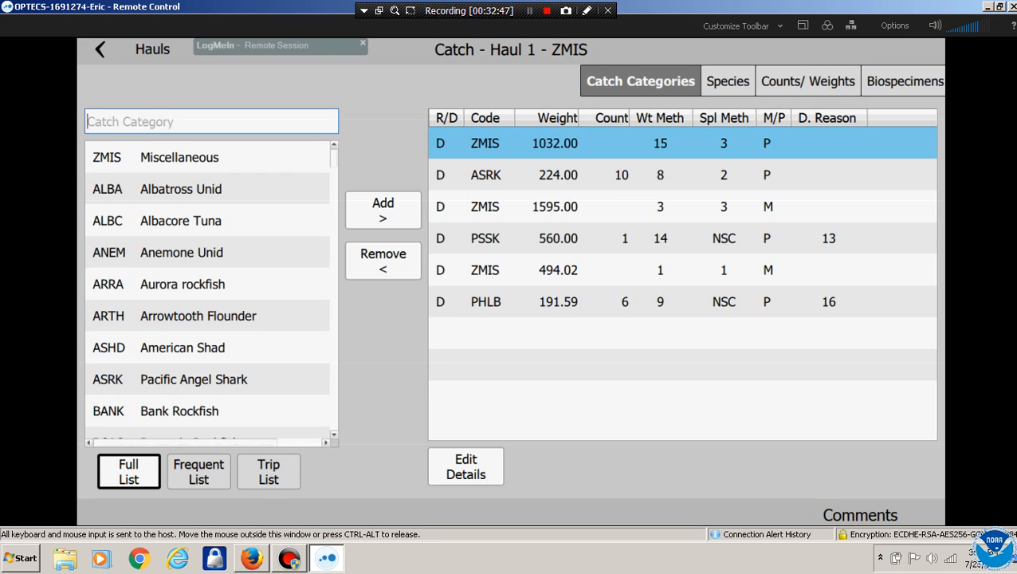
pyautogui.click(728, 81)
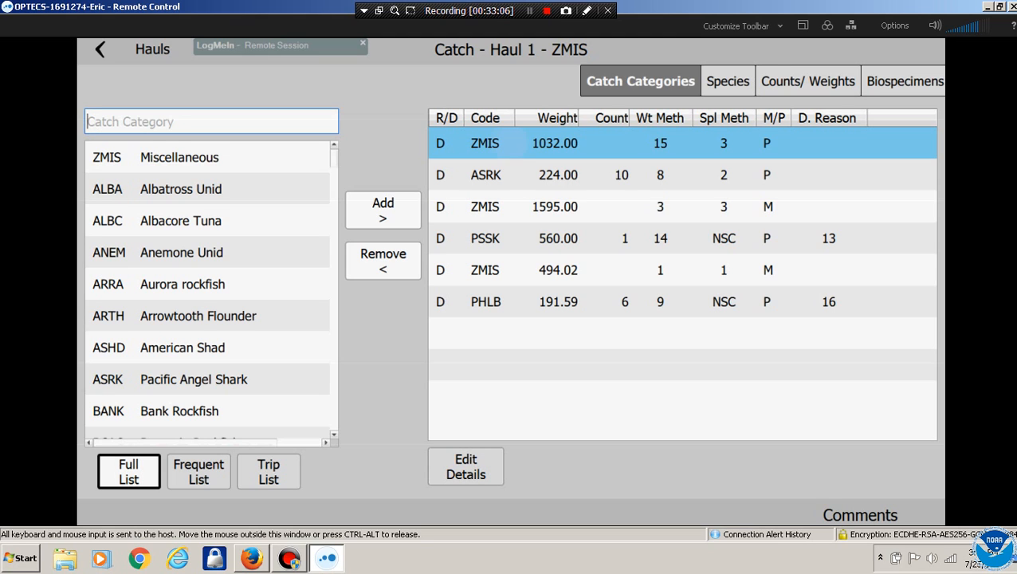
pyautogui.click(466, 467)
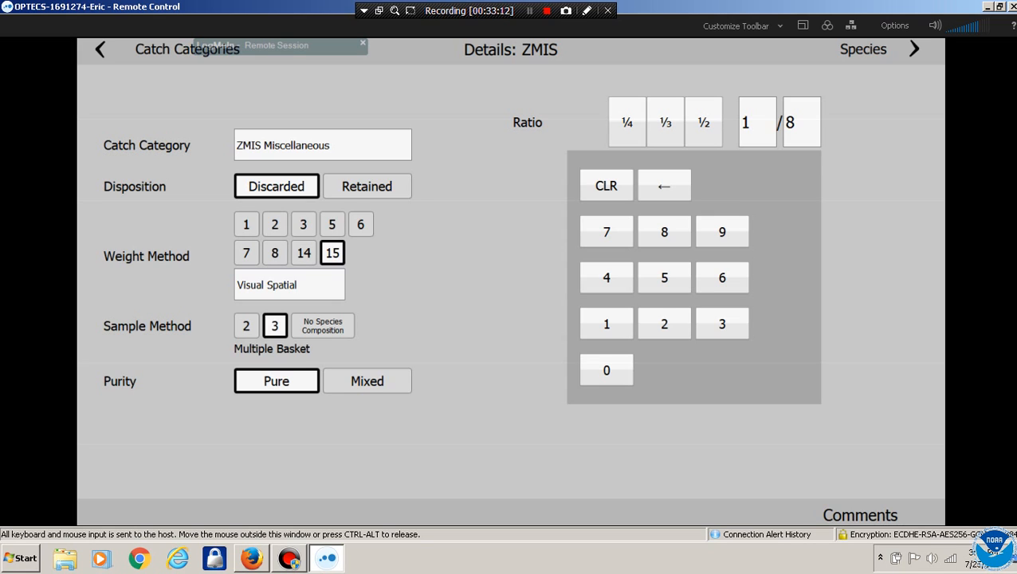
pyautogui.click(100, 50)
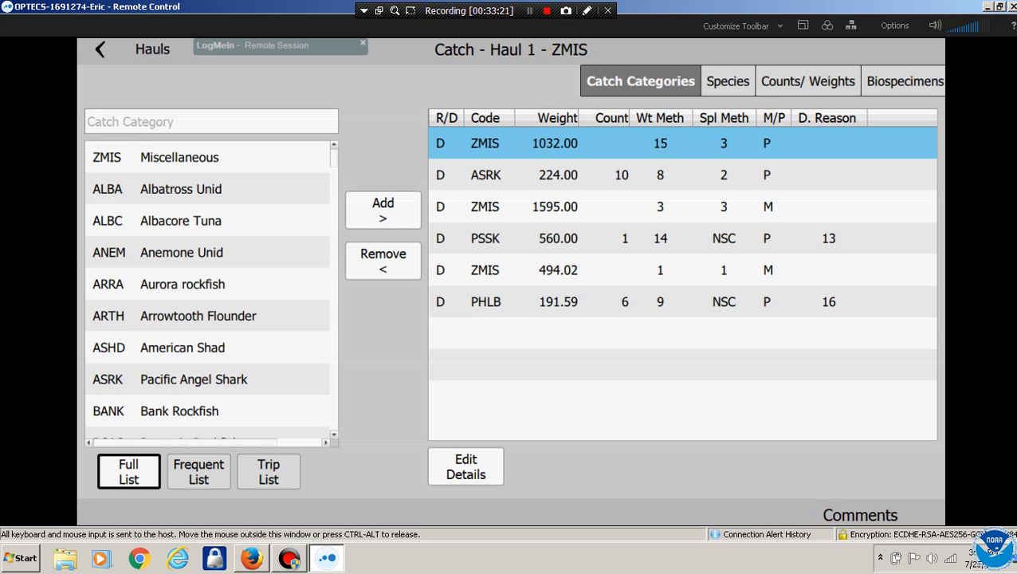
pyautogui.click(211, 122)
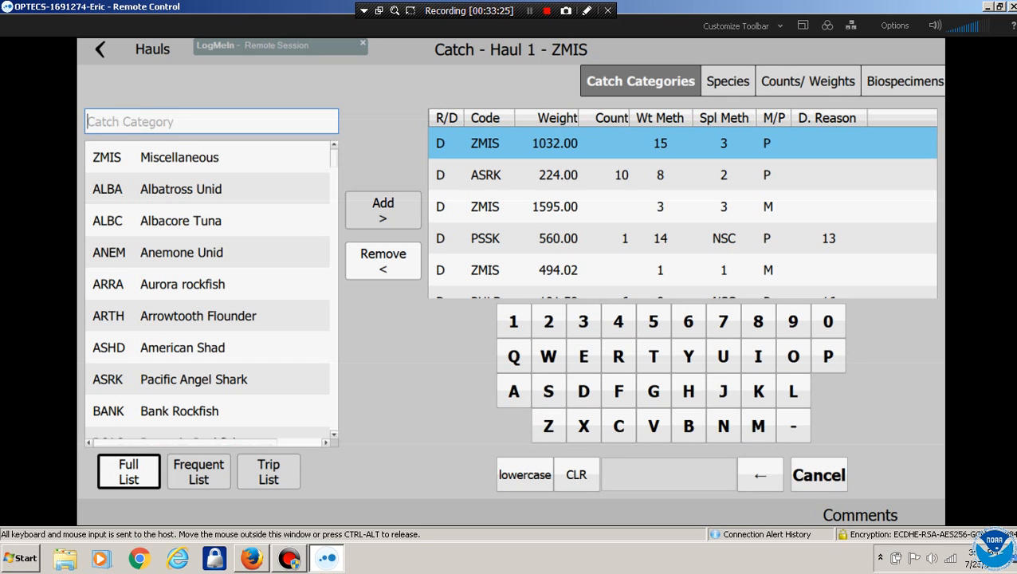
# Search the catch categories for 'GREE' and add Green Sturgeon to the haul
pyautogui.click(653, 391)
pyautogui.click(618, 356)
pyautogui.click(583, 357)
pyautogui.click(584, 356)
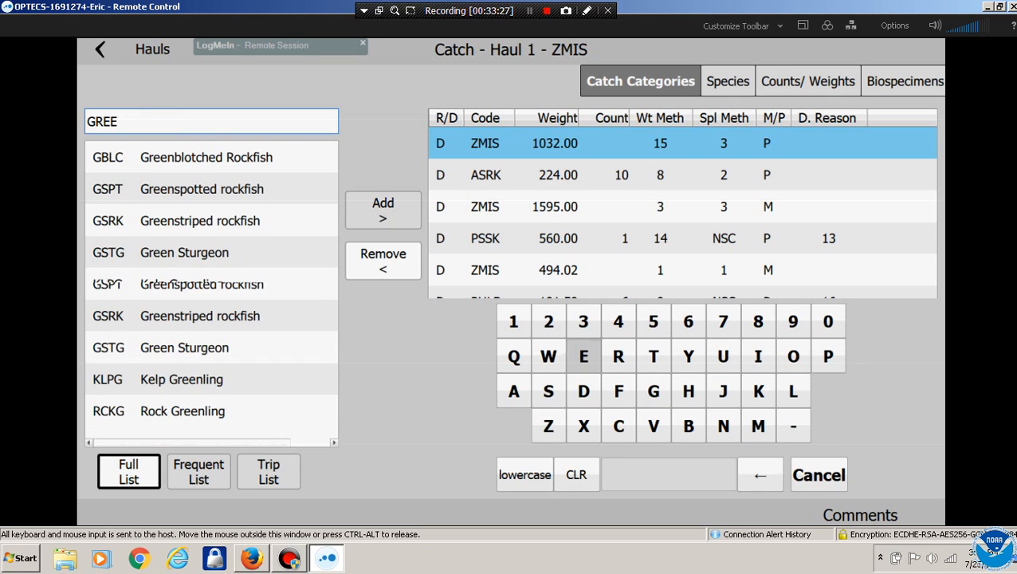
pyautogui.click(185, 253)
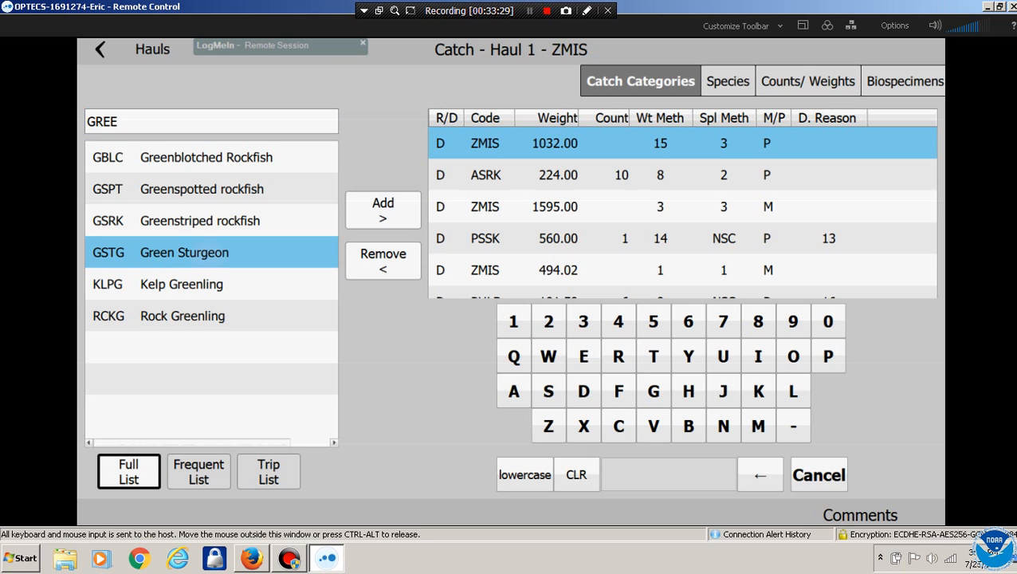
pyautogui.click(383, 210)
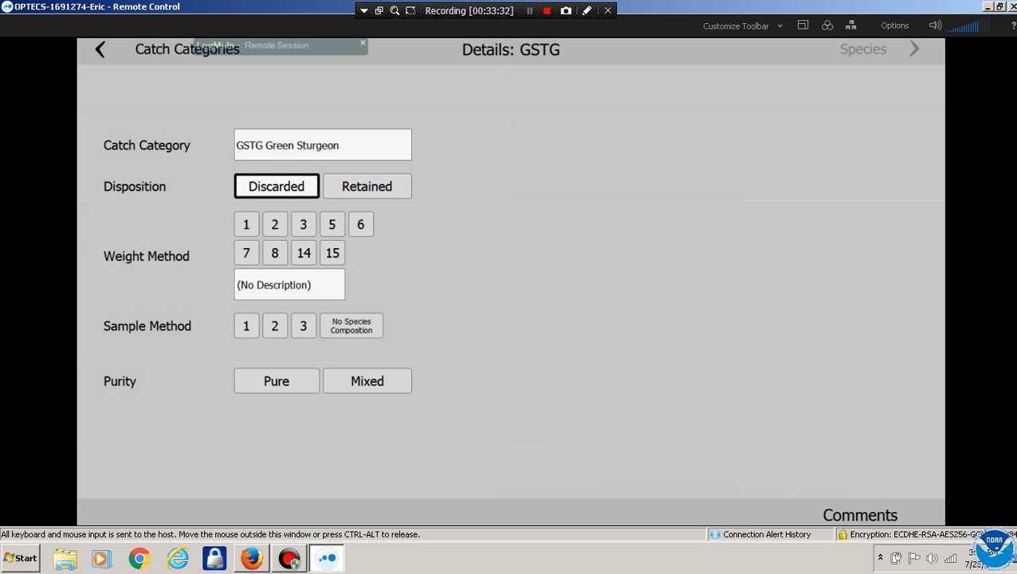
# Set Green Sturgeon to weight method 1, sample method 1 whole haul, and purity Pure
pyautogui.click(247, 224)
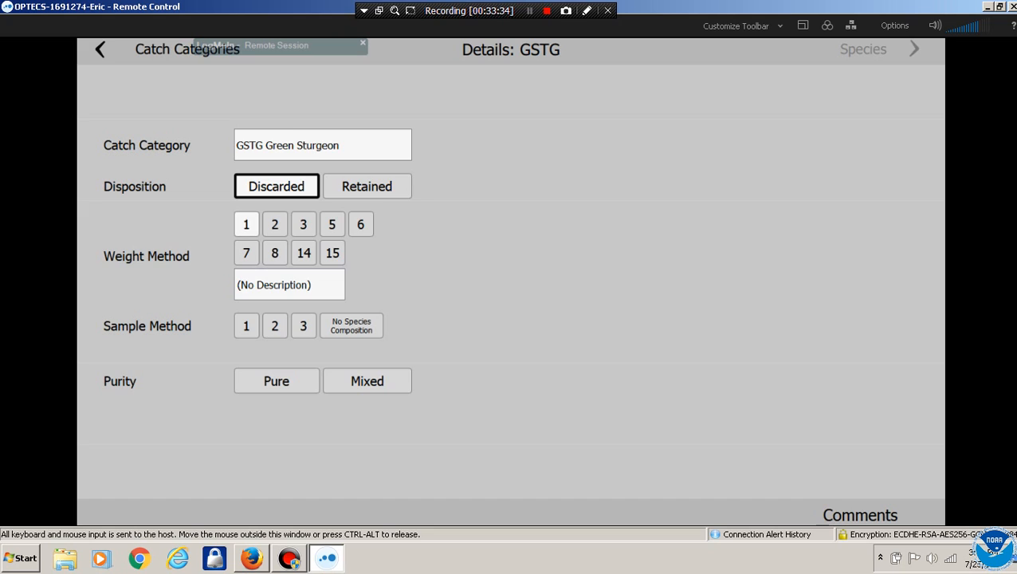
pyautogui.click(246, 326)
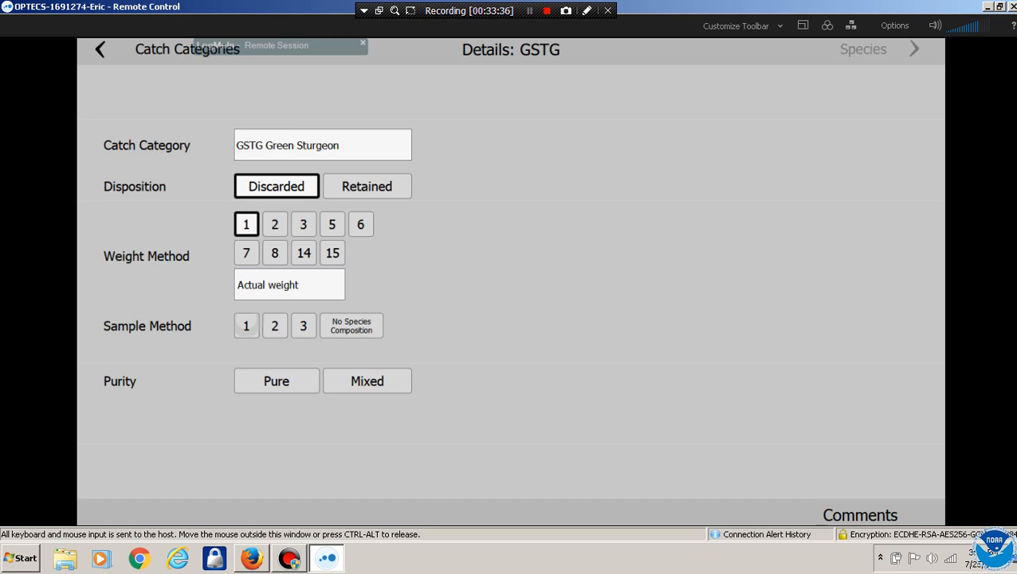
pyautogui.click(247, 326)
pyautogui.click(276, 380)
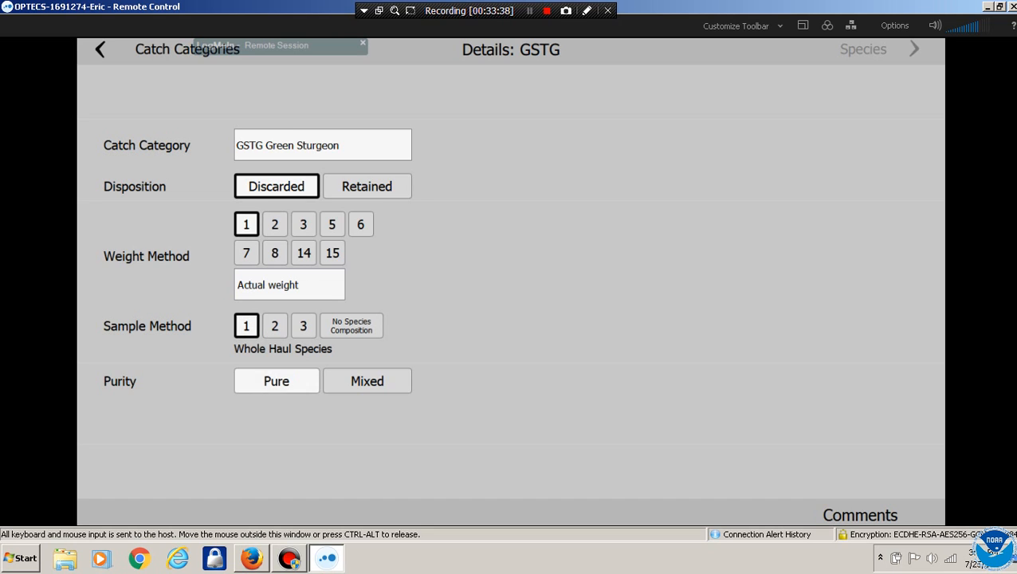
pyautogui.click(914, 49)
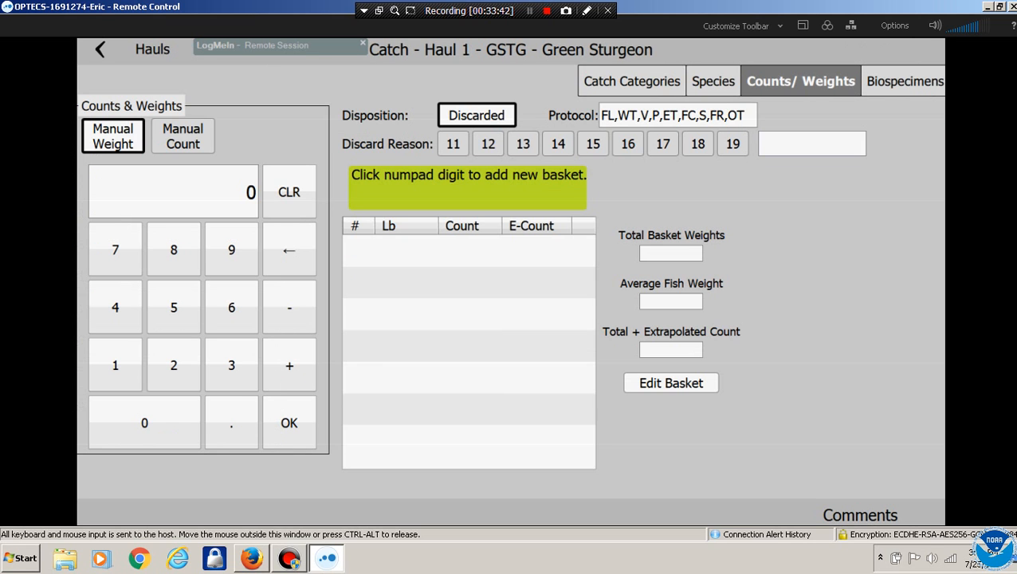
# Give Green Sturgeon discard reason 16 Regulation and a 36.25 lb basket of 1 fish
pyautogui.click(628, 144)
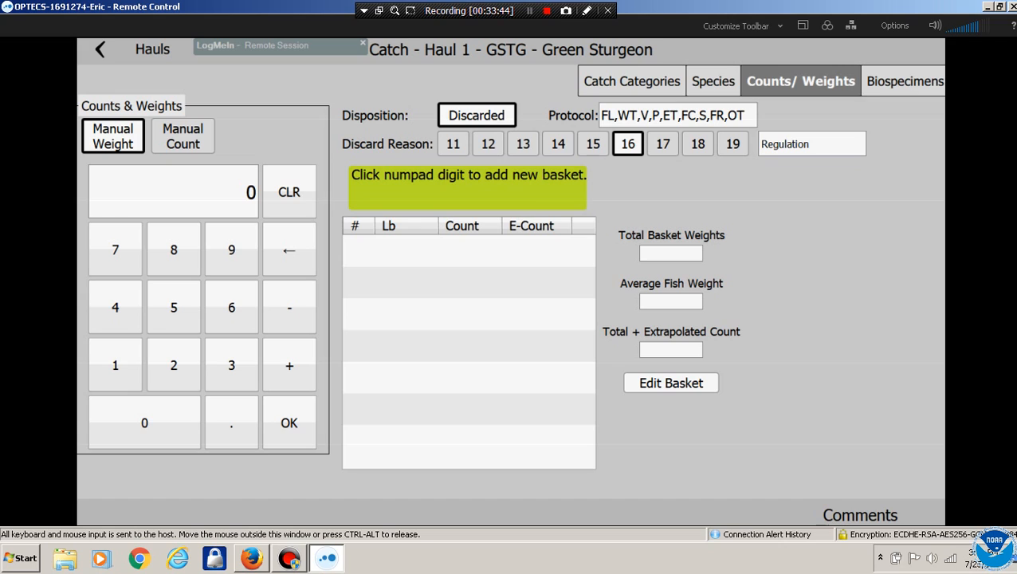
pyautogui.click(231, 364)
pyautogui.click(232, 307)
pyautogui.click(231, 422)
pyautogui.click(173, 364)
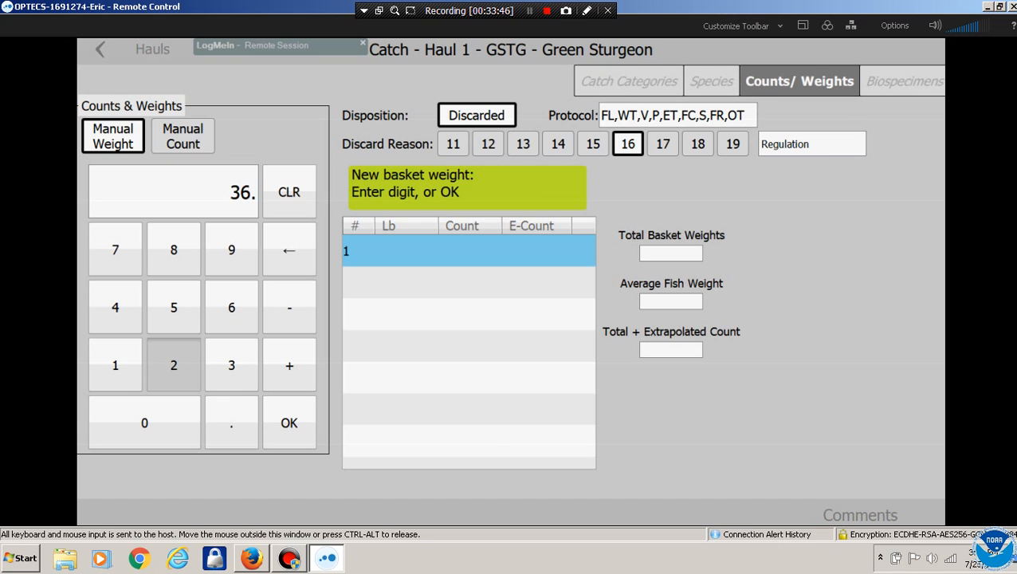
pyautogui.click(173, 307)
pyautogui.click(288, 422)
pyautogui.click(115, 364)
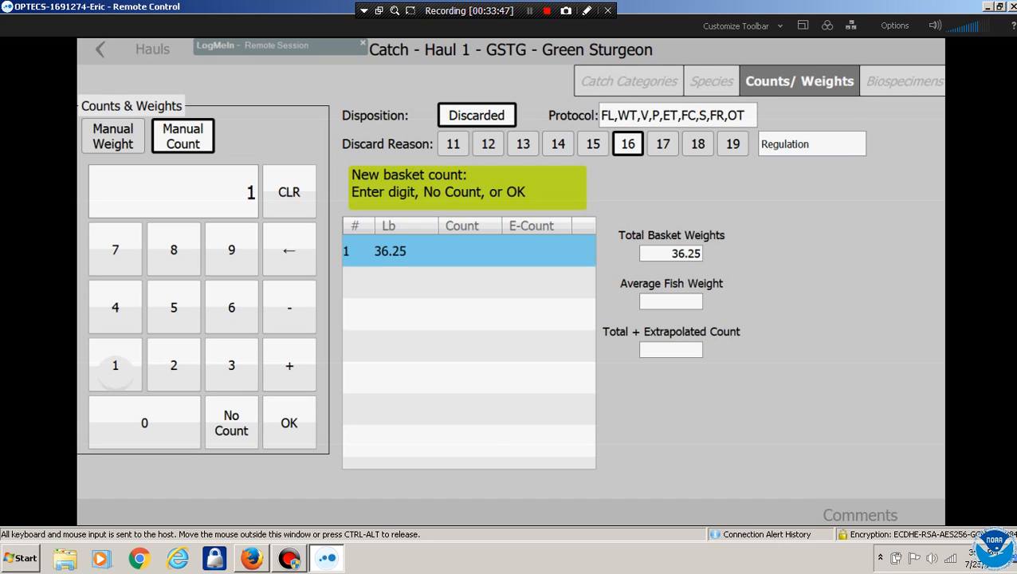
pyautogui.click(289, 422)
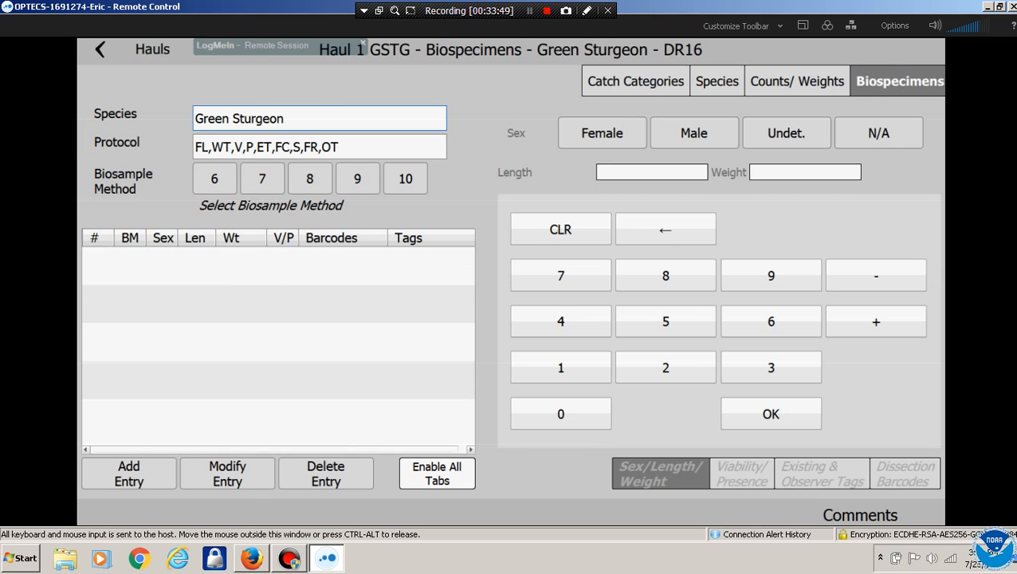
# Add a new Green Sturgeon biospecimen entry under method 9, Inside and Random
pyautogui.click(899, 80)
pyautogui.click(357, 179)
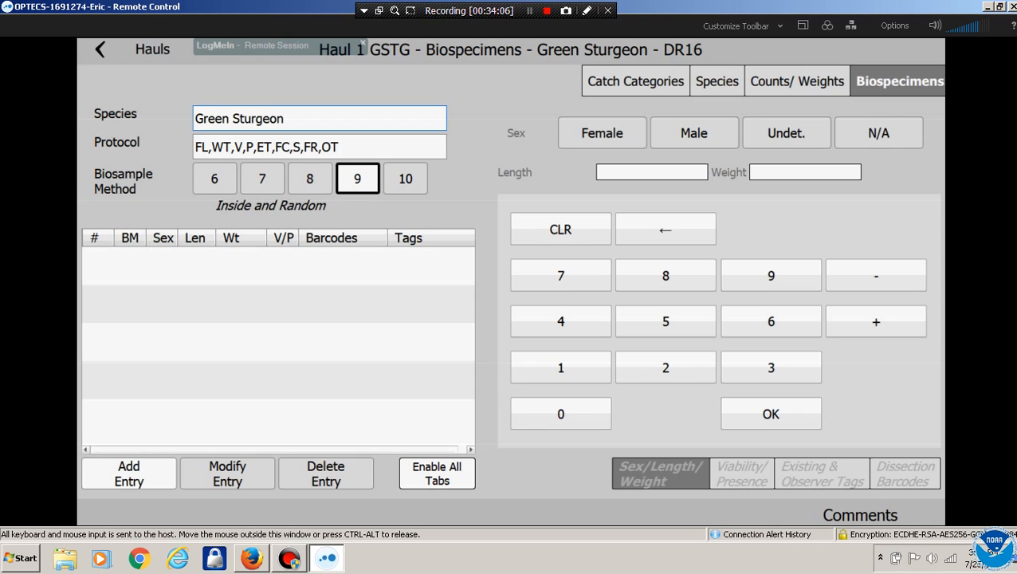
pyautogui.click(129, 473)
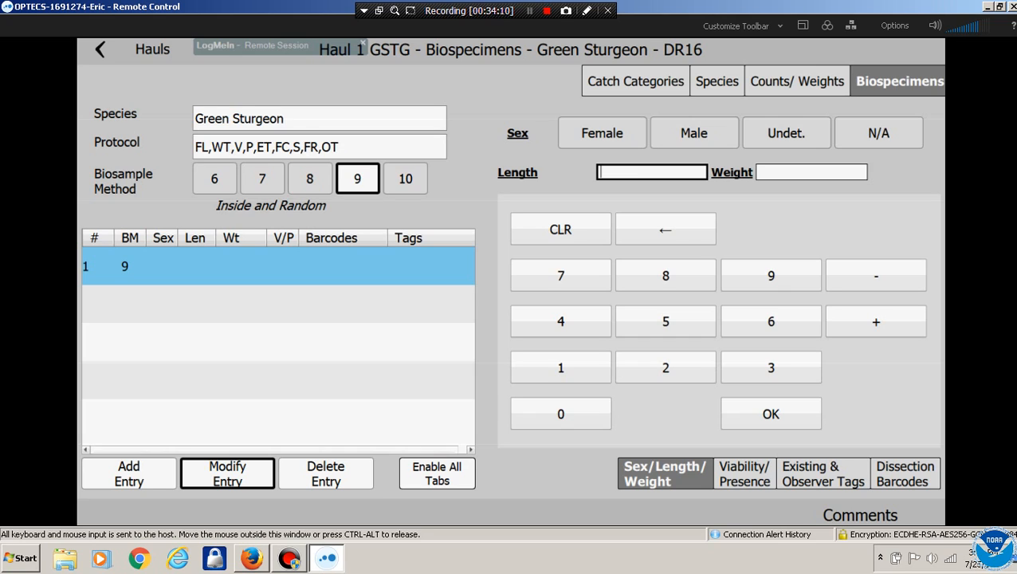
# Enter the Green Sturgeon specimen's length as 120
pyautogui.click(560, 368)
pyautogui.click(666, 367)
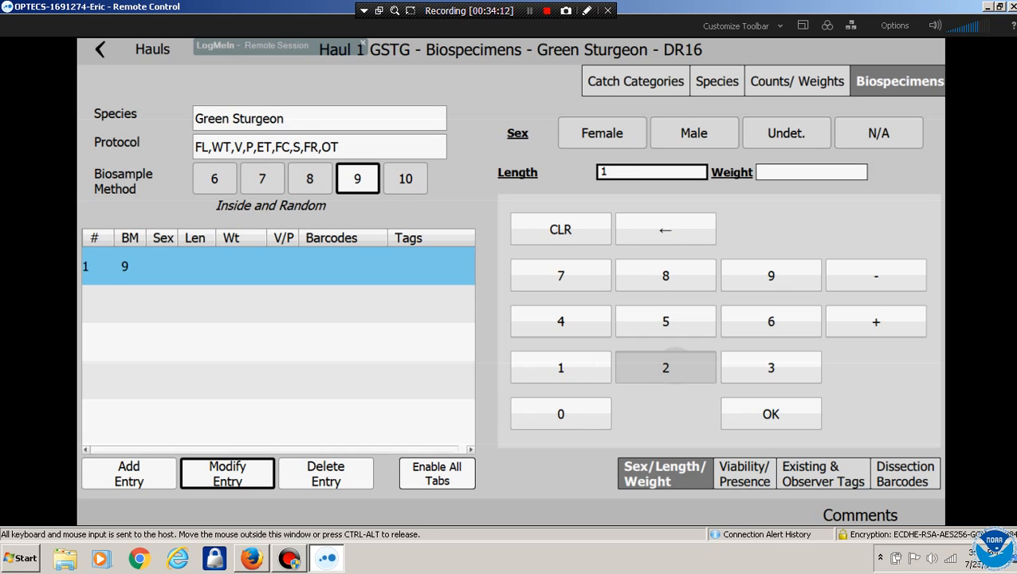
pyautogui.click(561, 413)
pyautogui.click(771, 414)
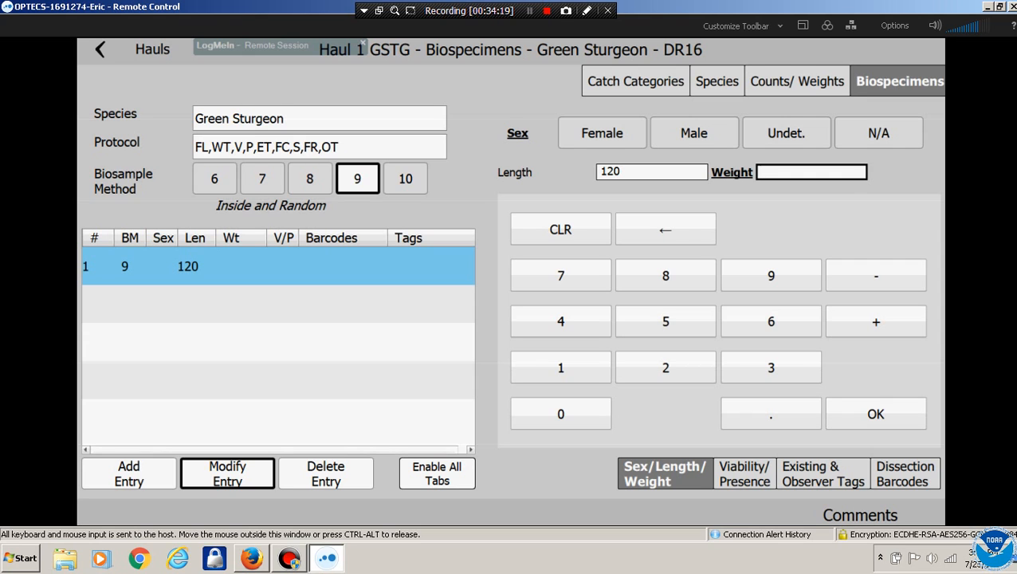
pyautogui.click(798, 81)
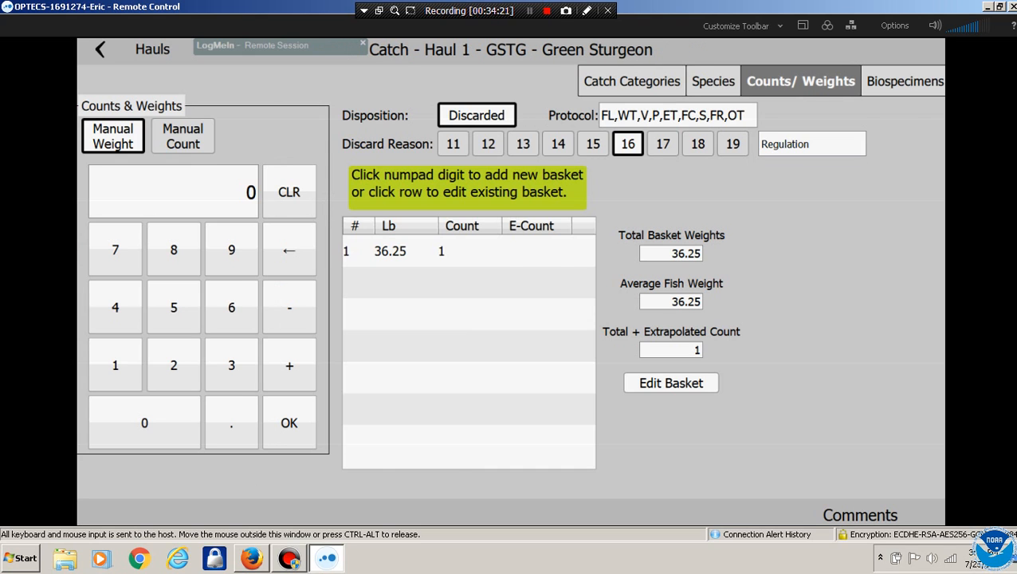
pyautogui.click(904, 82)
# Record the specimen's weight as 36.25, sex undetermined and condition Good
pyautogui.click(797, 172)
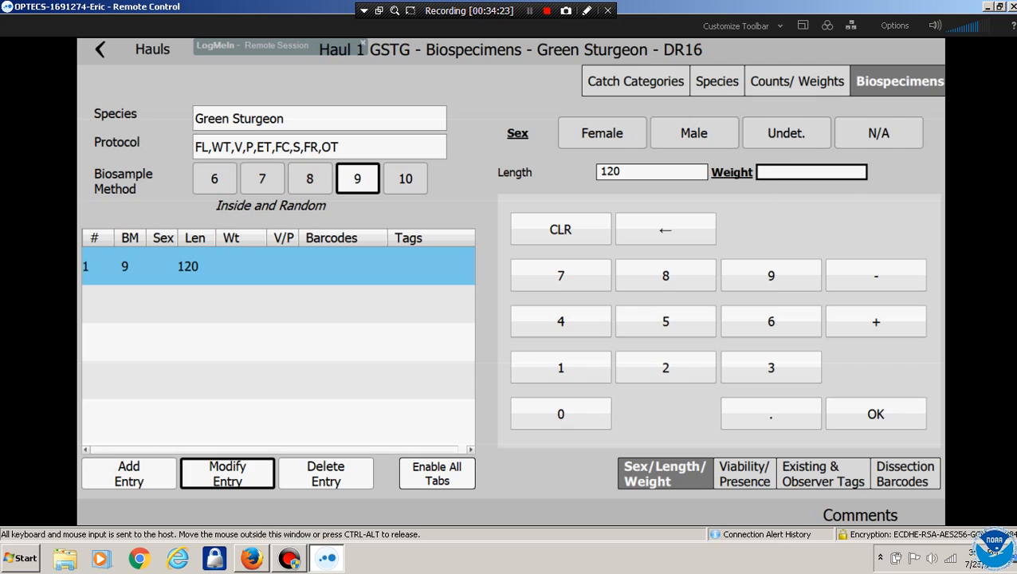
pyautogui.click(771, 367)
pyautogui.click(771, 321)
pyautogui.click(771, 414)
pyautogui.click(665, 368)
pyautogui.click(665, 321)
pyautogui.click(876, 414)
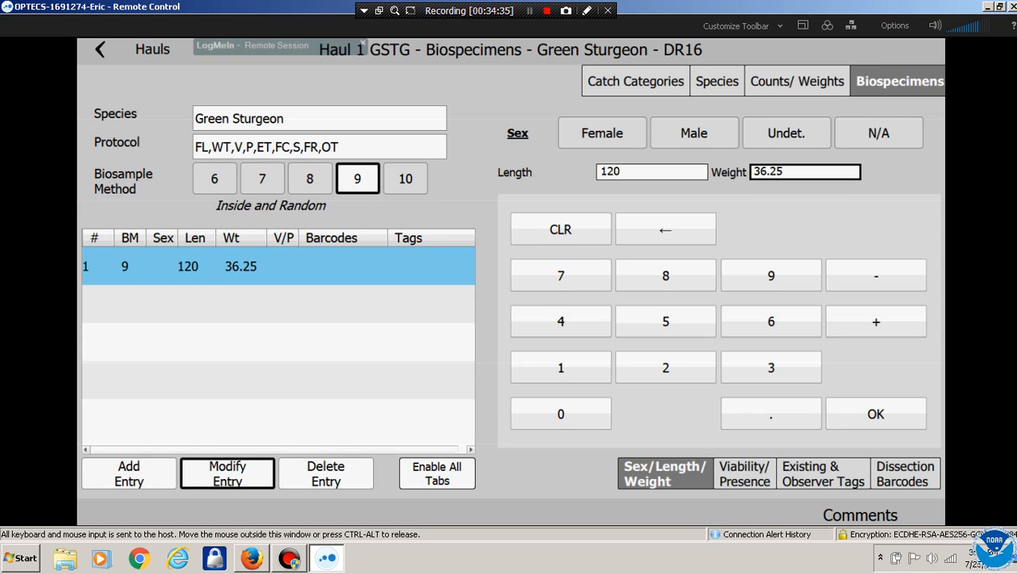
pyautogui.click(786, 134)
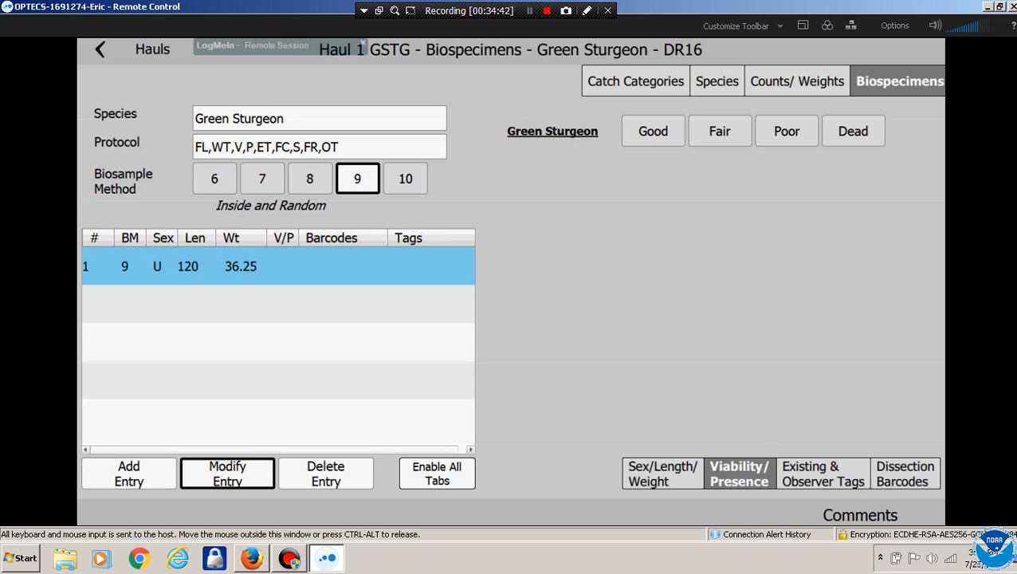
pyautogui.click(653, 131)
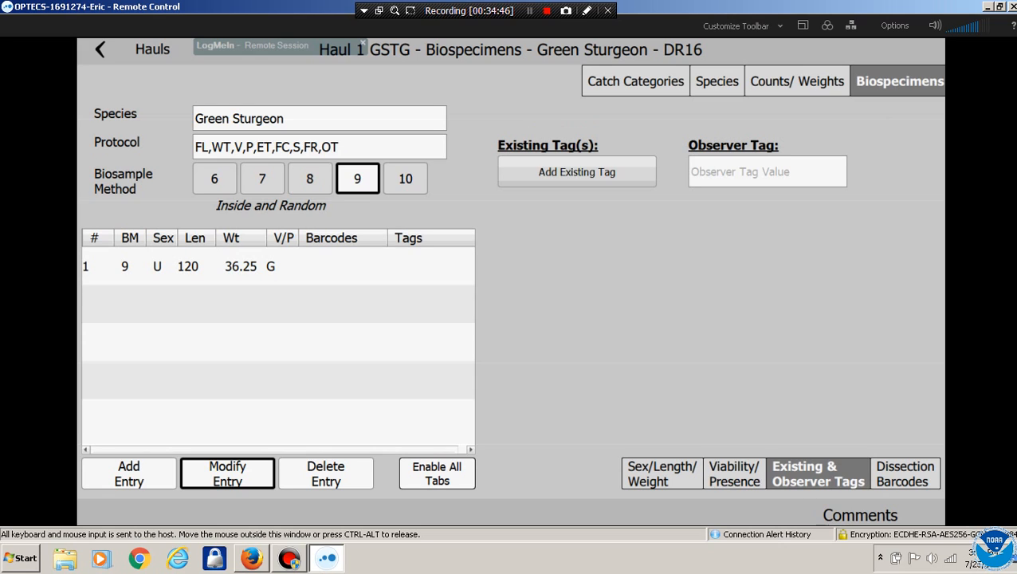
# Attach existing tag TAGHATME12 to the Green Sturgeon specimen
pyautogui.click(576, 171)
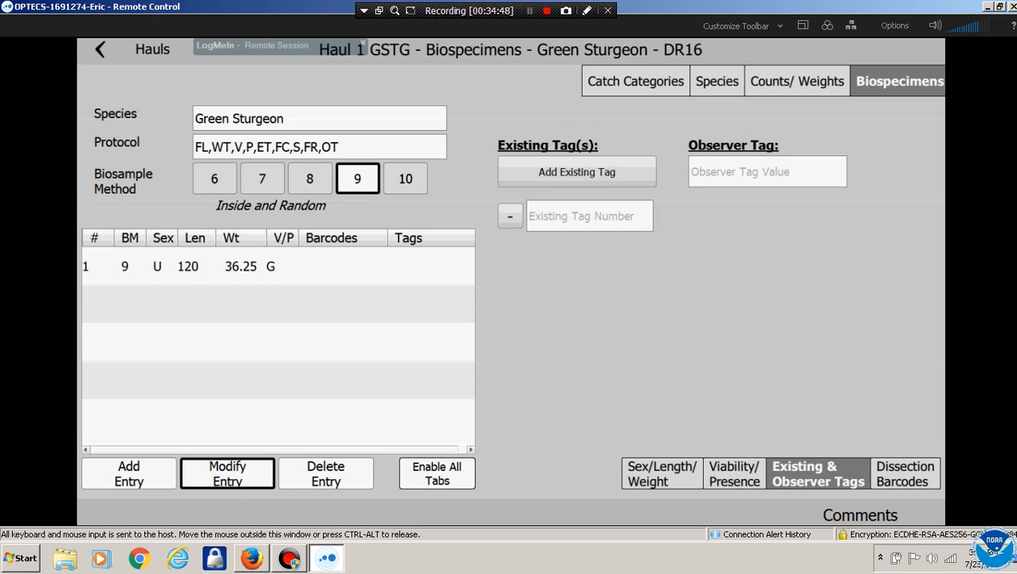
pyautogui.click(589, 216)
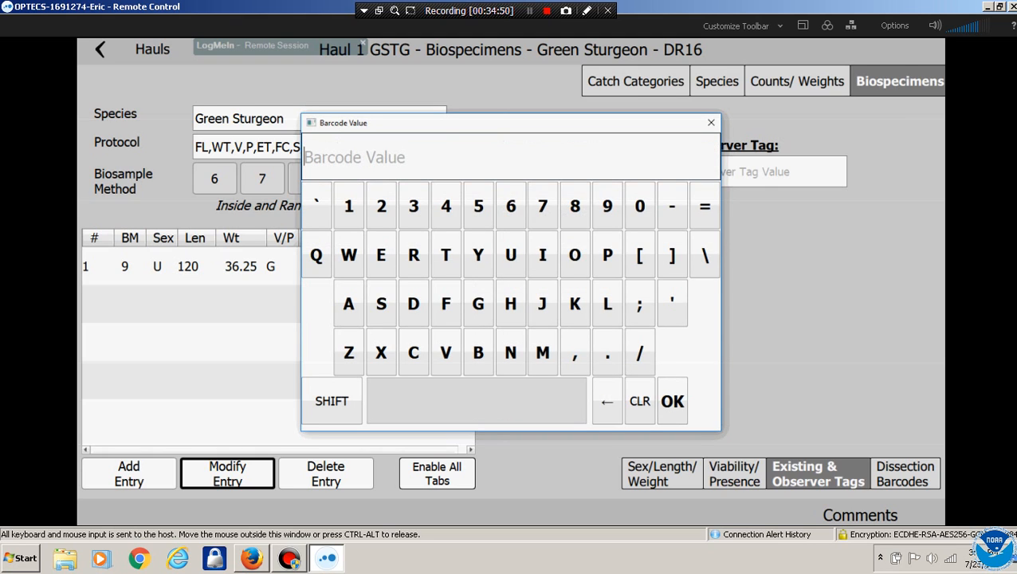
pyautogui.click(446, 255)
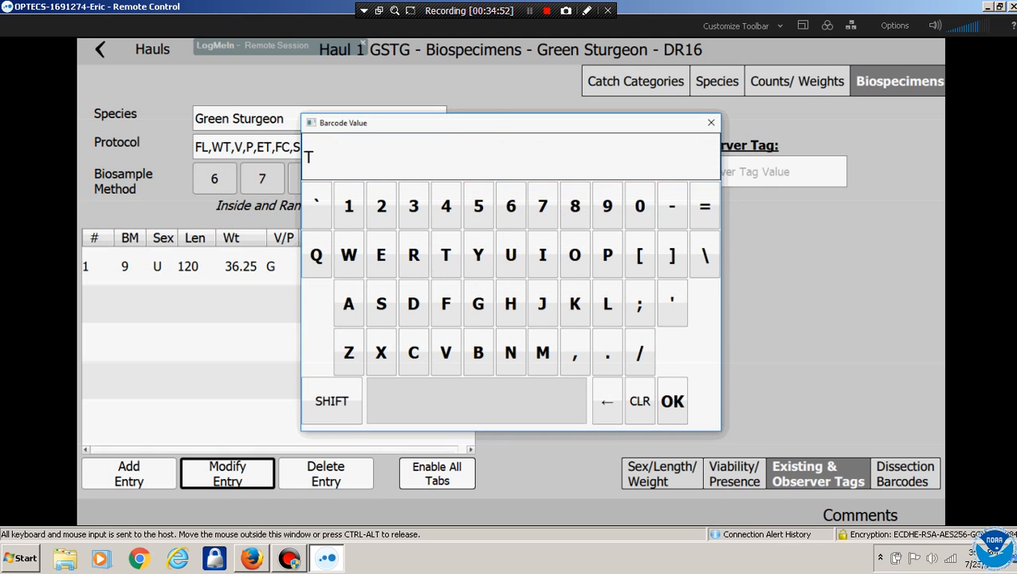
pyautogui.click(349, 304)
pyautogui.click(478, 304)
pyautogui.click(511, 304)
pyautogui.click(348, 304)
pyautogui.click(445, 255)
pyautogui.click(542, 352)
pyautogui.click(381, 255)
pyautogui.click(348, 206)
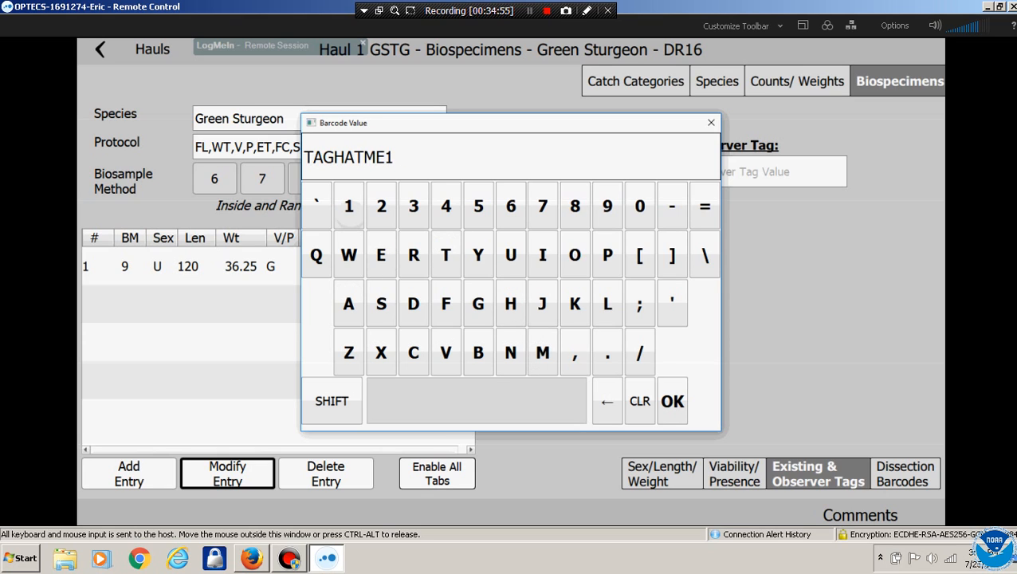
pyautogui.click(381, 206)
pyautogui.click(672, 401)
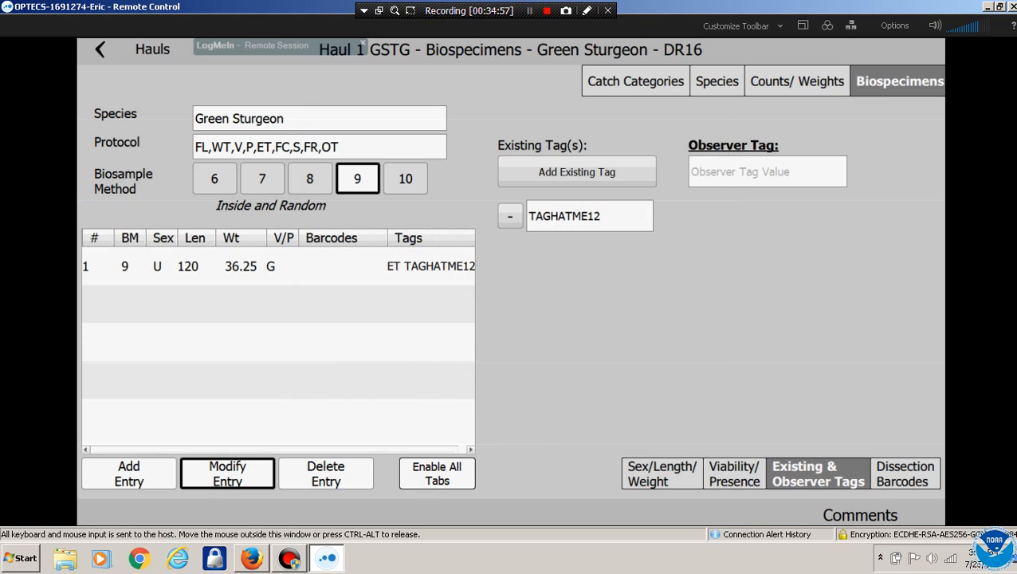
# Enter observer tag 234567743 for the specimen
pyautogui.click(578, 172)
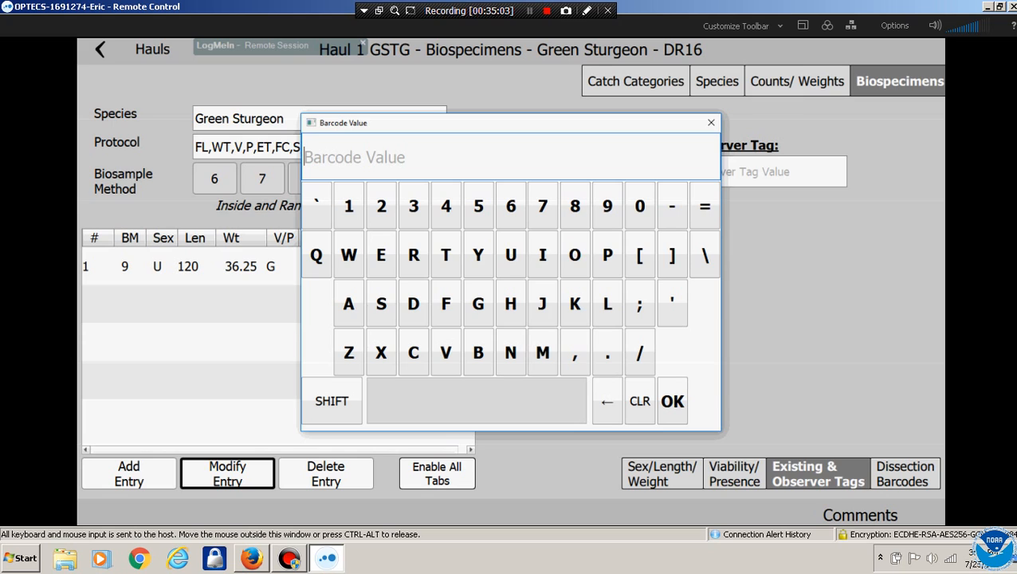
pyautogui.write('23456774')
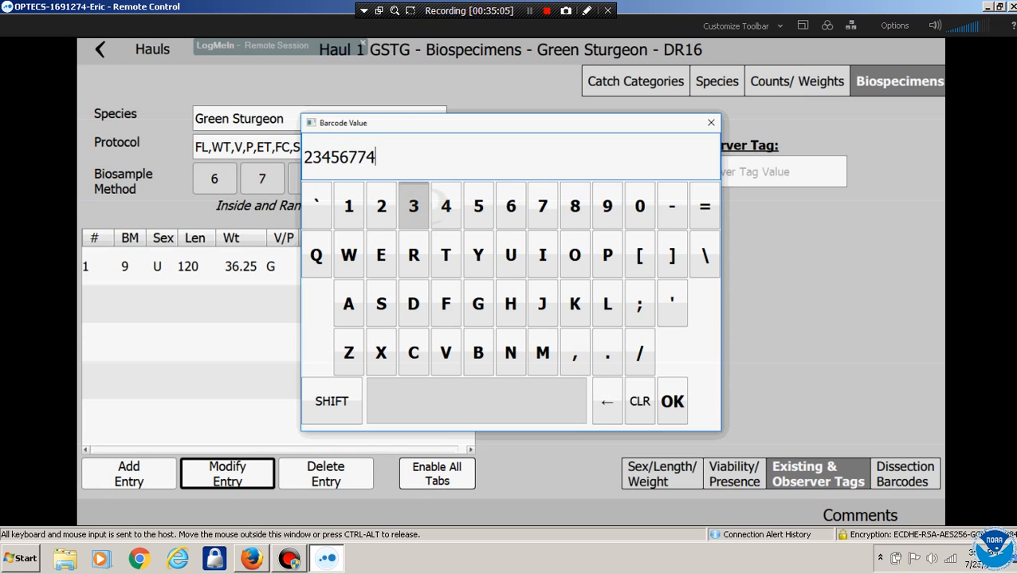
pyautogui.write('3')
pyautogui.press('Return')
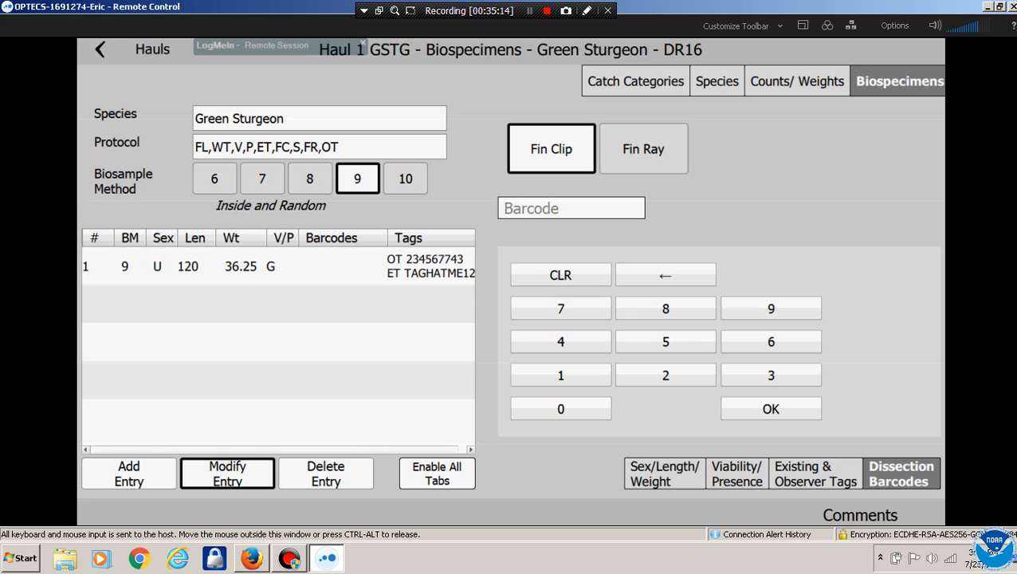
# Add fin clip barcode 123456789 to the Green Sturgeon specimen
pyautogui.click(571, 208)
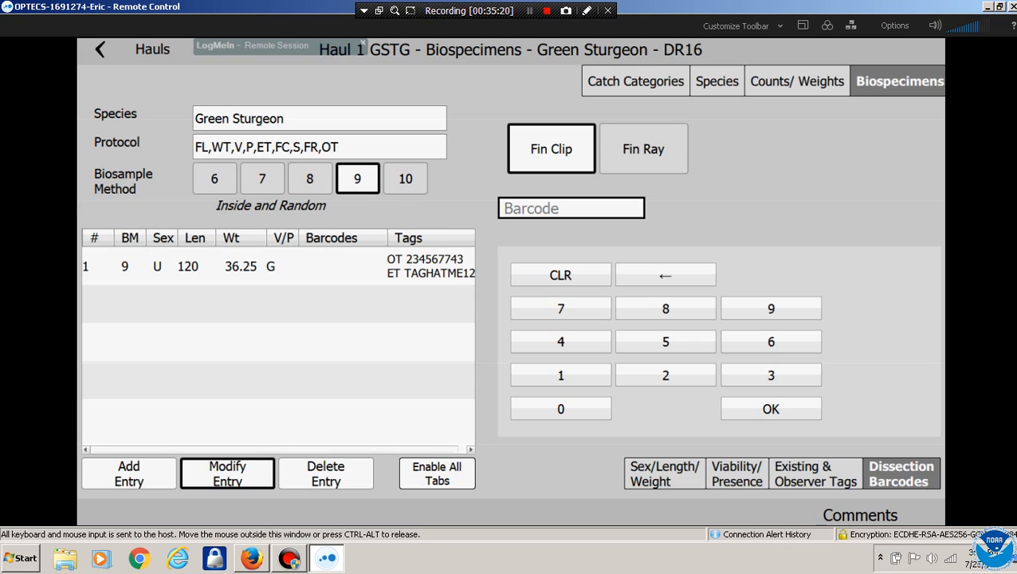
pyautogui.click(560, 376)
pyautogui.click(665, 376)
pyautogui.click(771, 375)
pyautogui.click(561, 341)
pyautogui.click(665, 341)
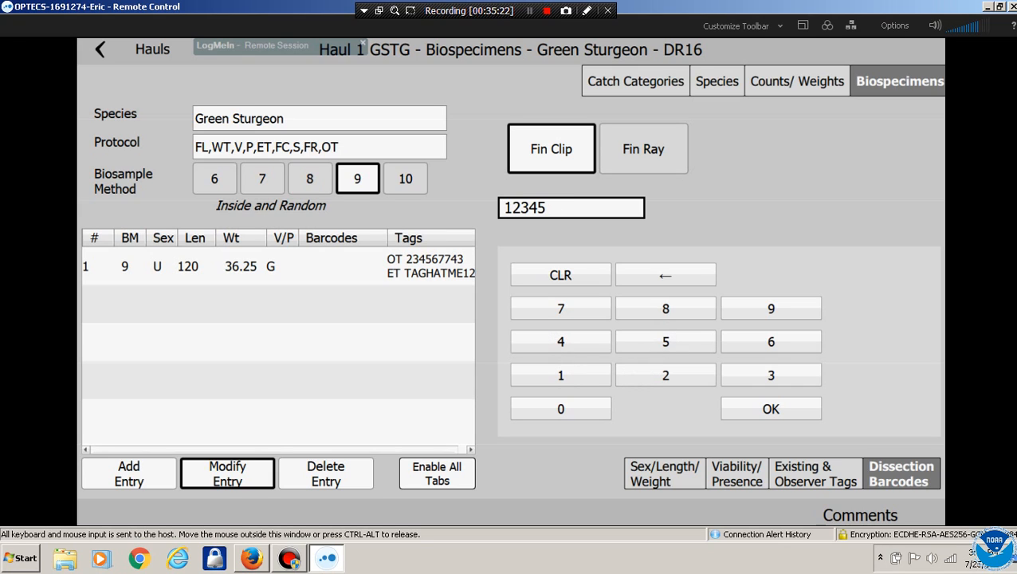
pyautogui.click(771, 342)
pyautogui.click(560, 309)
pyautogui.click(666, 308)
pyautogui.click(771, 309)
pyautogui.click(771, 409)
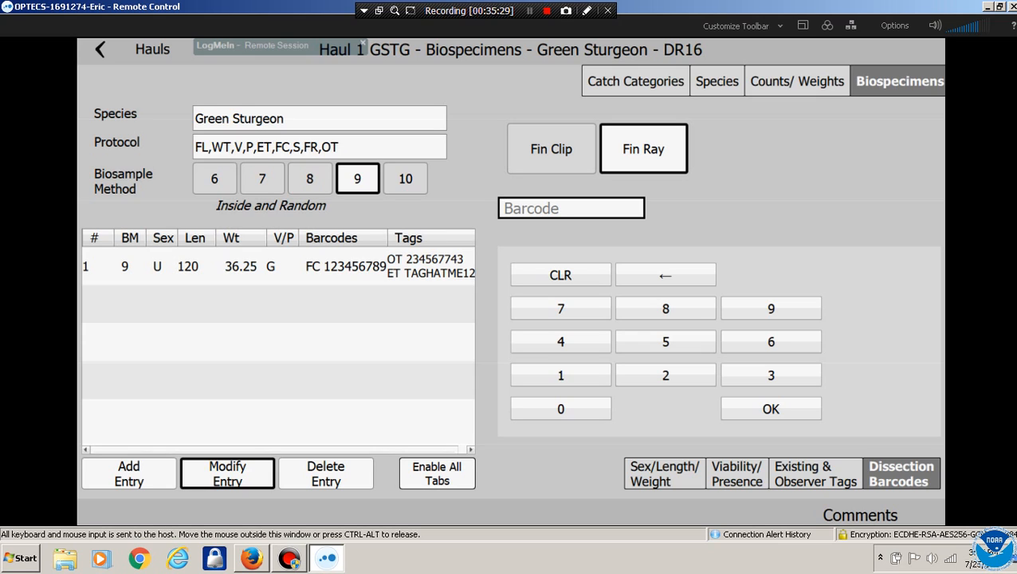
# Add fin ray barcode 123456788 to the specimen
pyautogui.write('123456788')
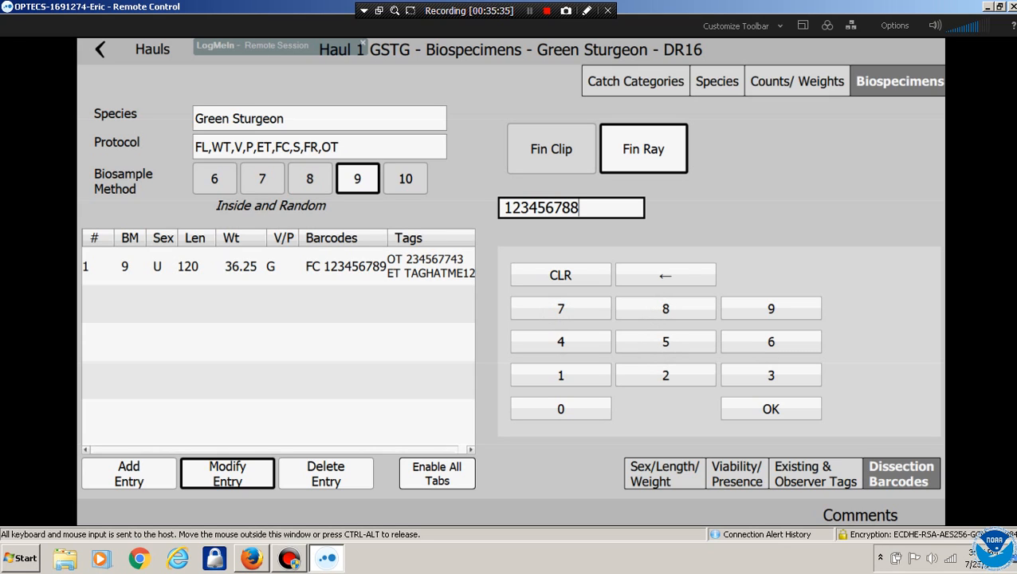
pyautogui.press('Return')
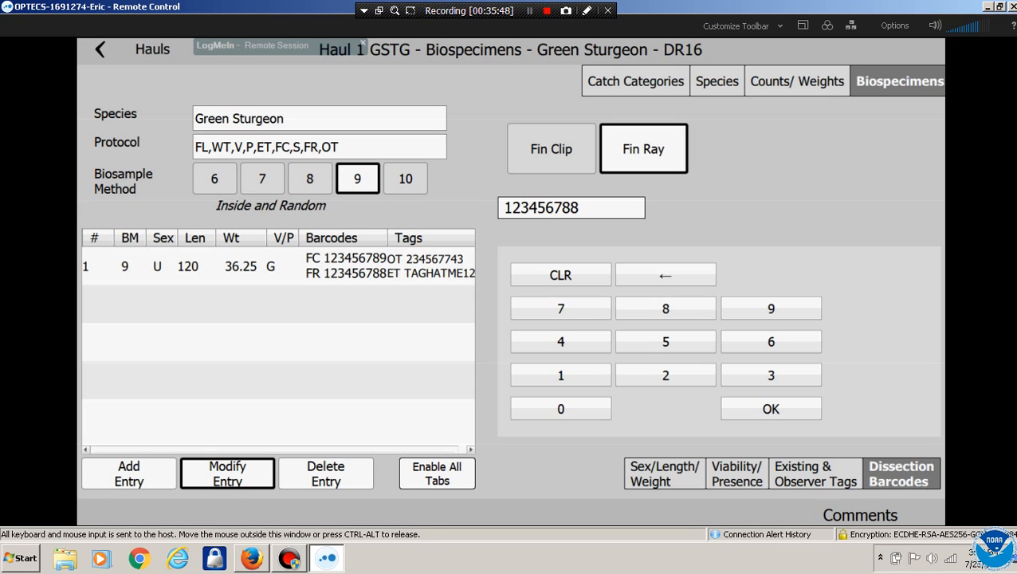
pyautogui.click(797, 81)
# Review the Green Sturgeon summary, counts and weights, and biospecimens
pyautogui.click(716, 81)
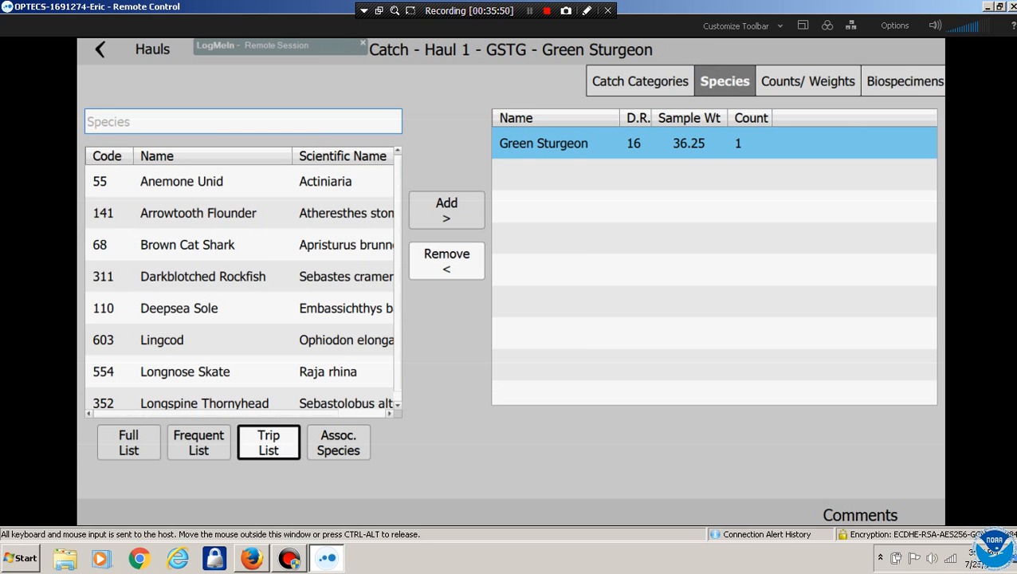
pyautogui.click(640, 81)
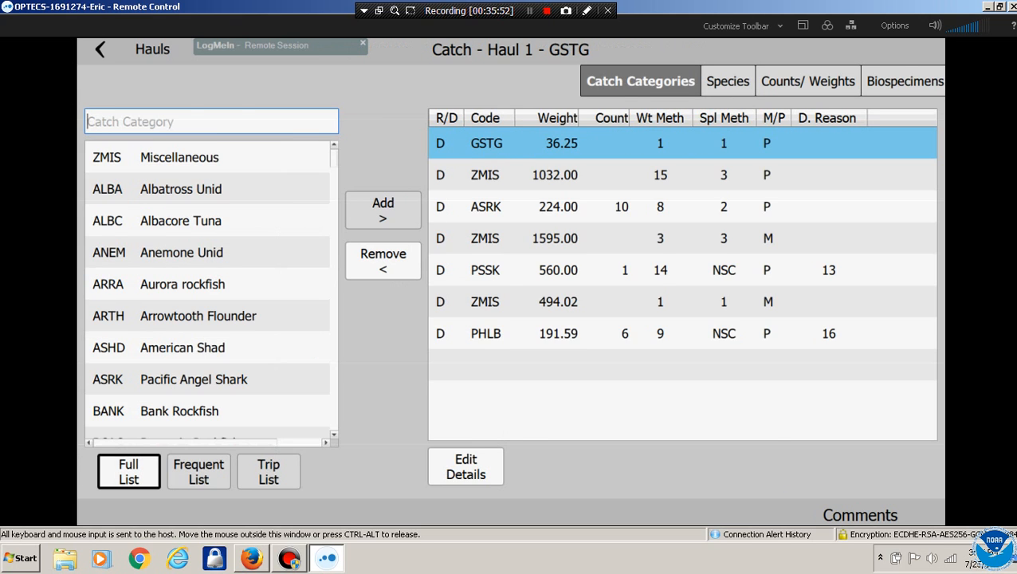
pyautogui.click(904, 81)
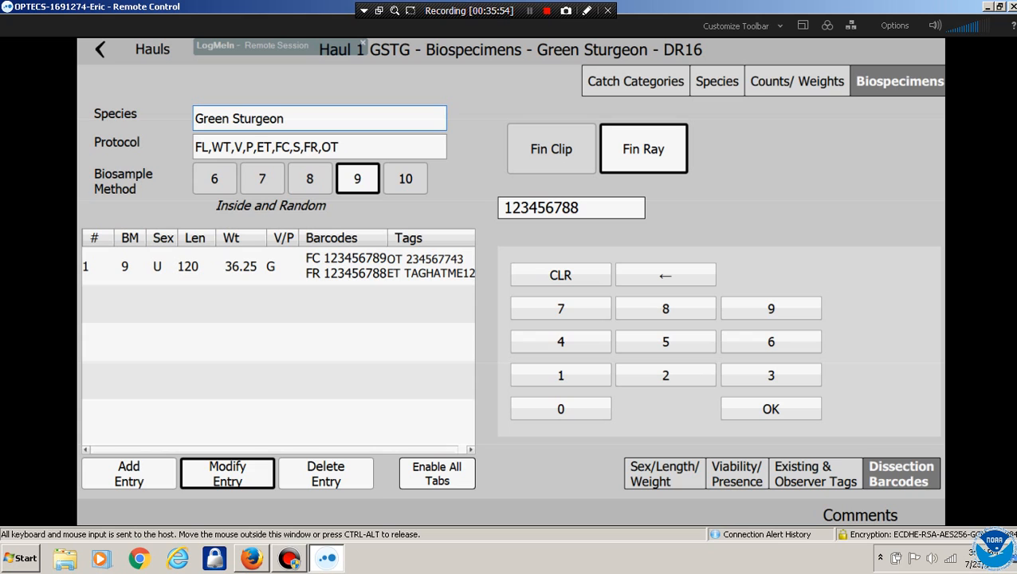
pyautogui.click(635, 81)
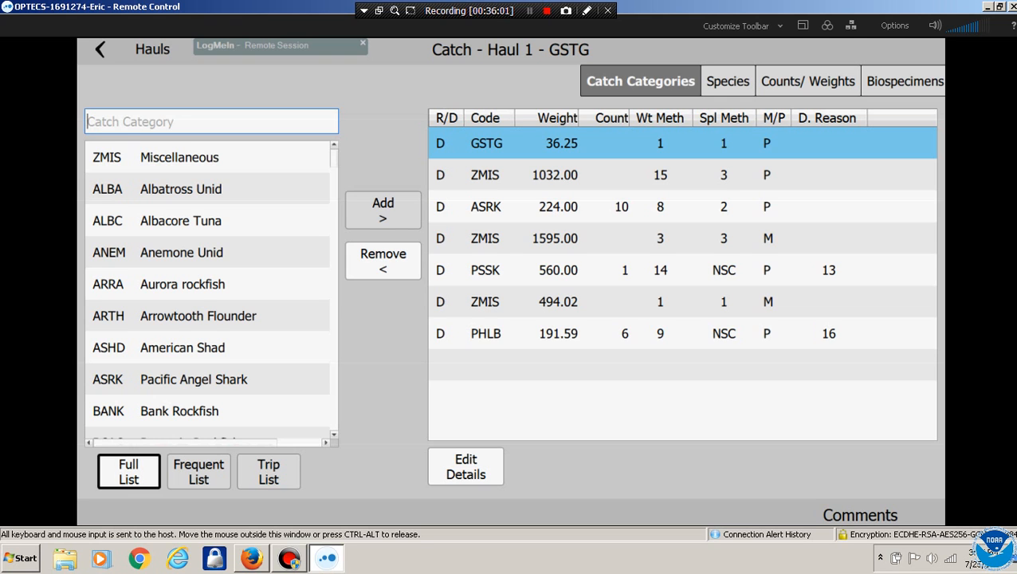
pyautogui.click(807, 81)
pyautogui.click(905, 81)
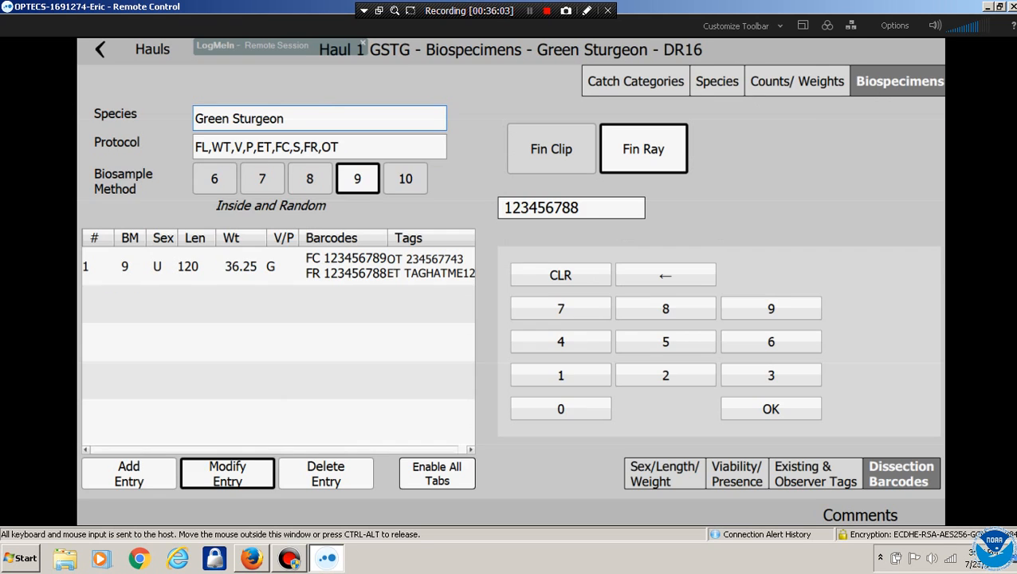
pyautogui.click(632, 81)
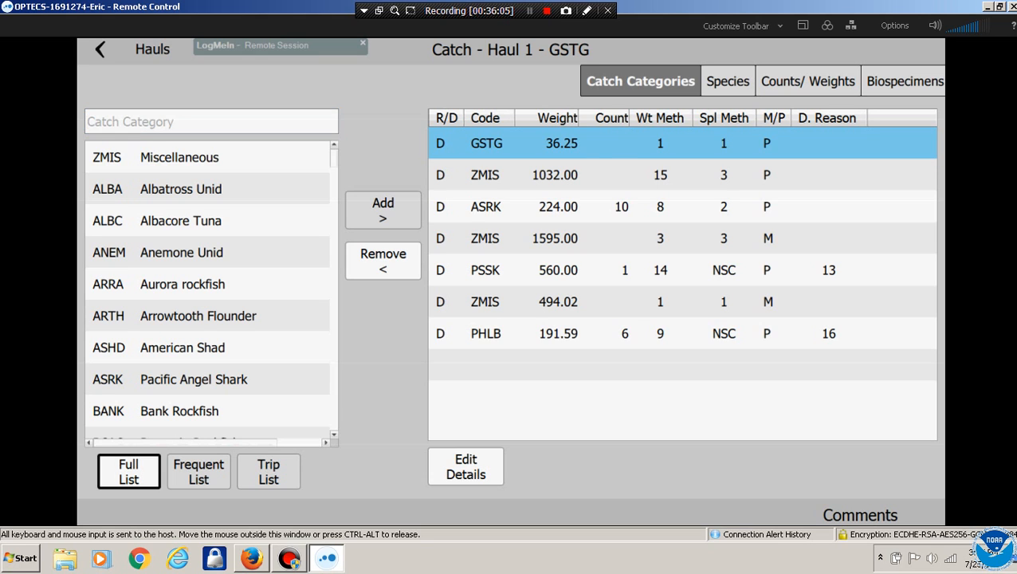
# Check the Darkblotched Rockfish (ZMIS) and Pacific Halibut (PHLB) biospecimens, then return to the Hauls list
pyautogui.click(660, 238)
pyautogui.click(727, 82)
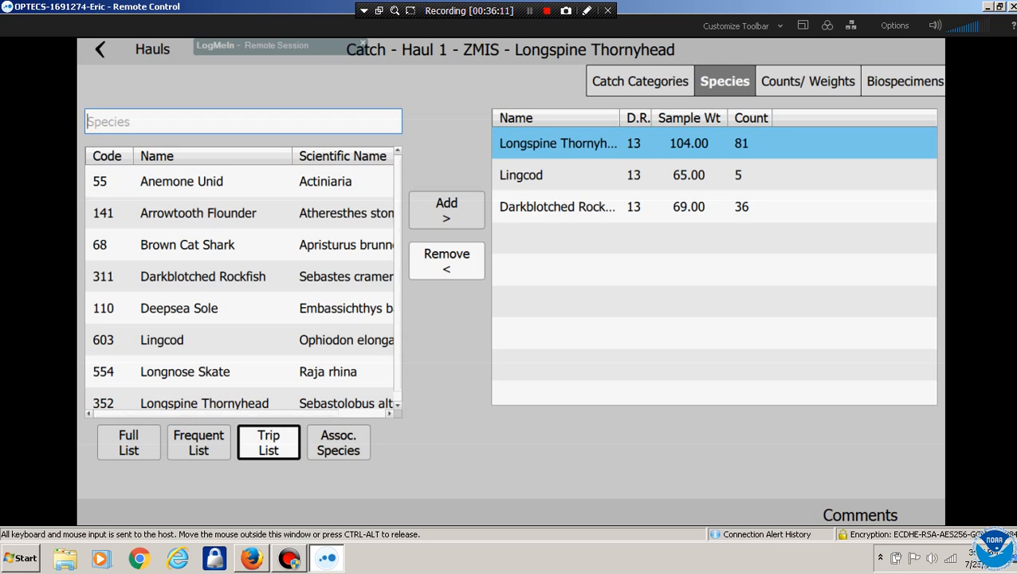
pyautogui.click(558, 207)
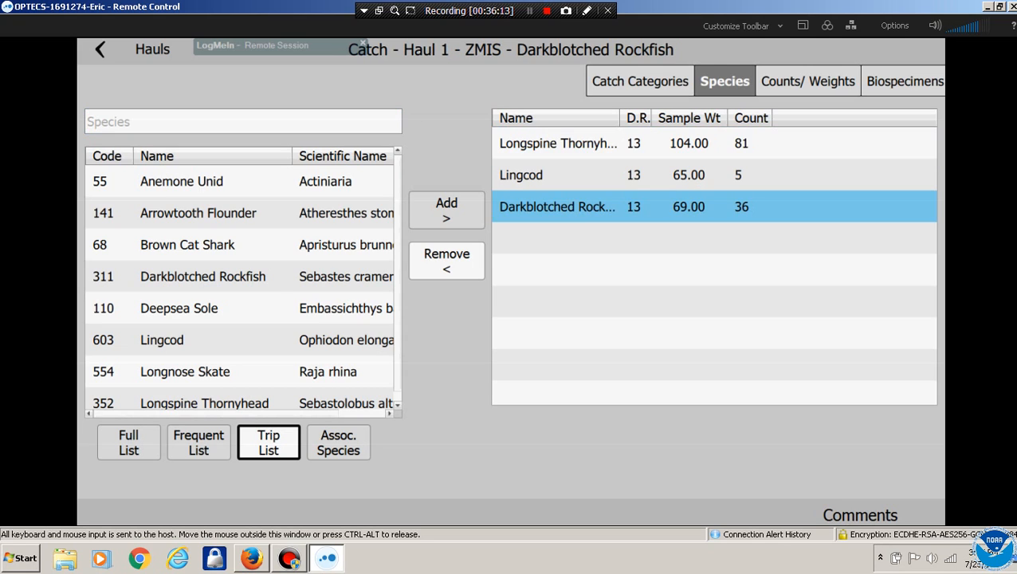
pyautogui.click(903, 81)
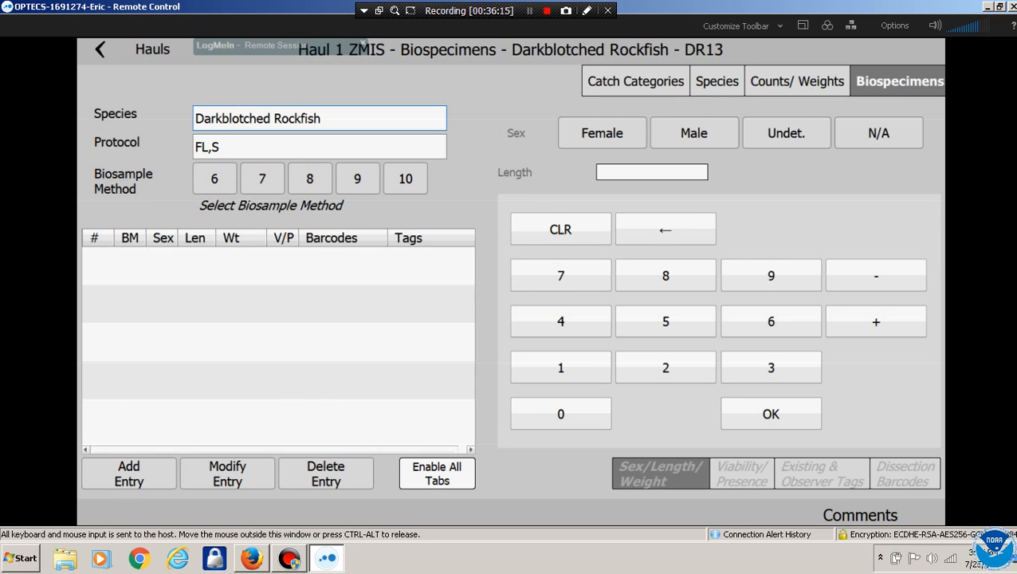
pyautogui.click(635, 82)
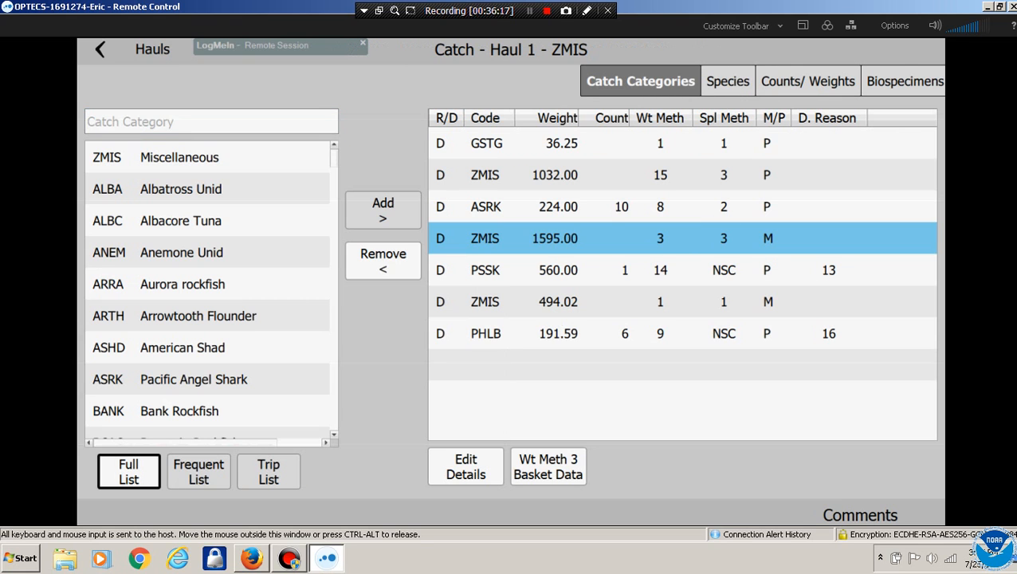
pyautogui.click(558, 333)
pyautogui.click(903, 81)
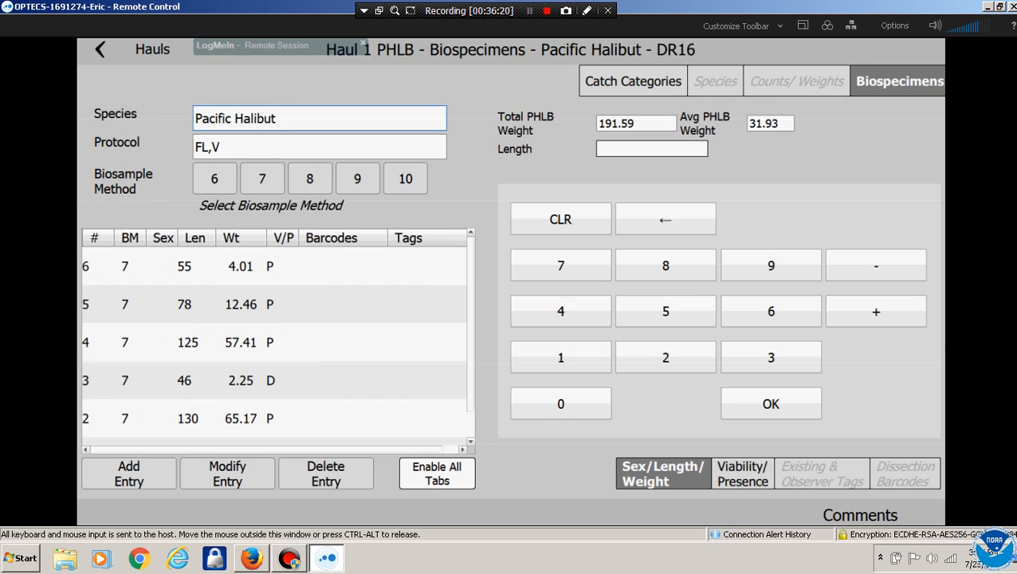
pyautogui.click(634, 81)
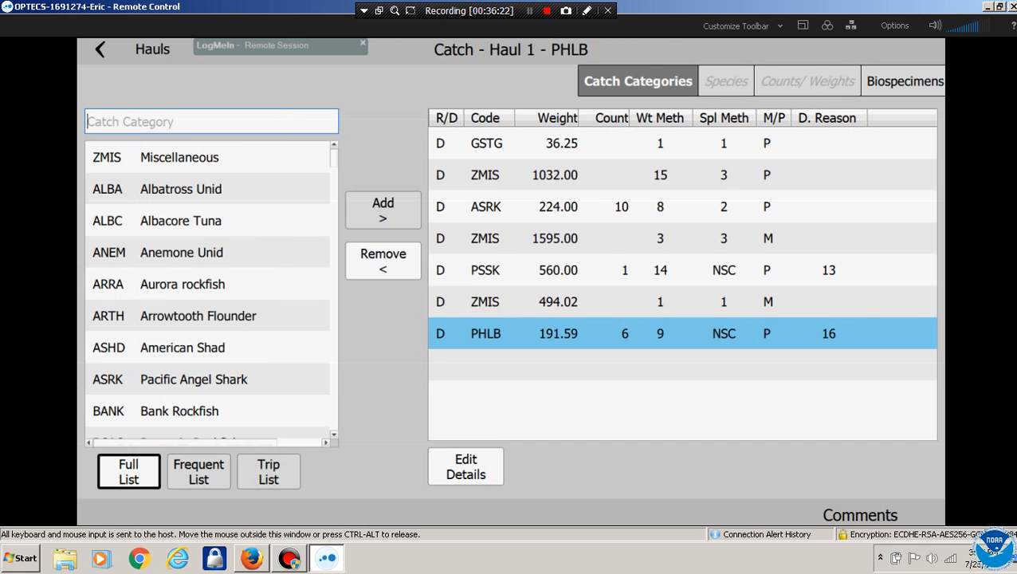
pyautogui.click(150, 49)
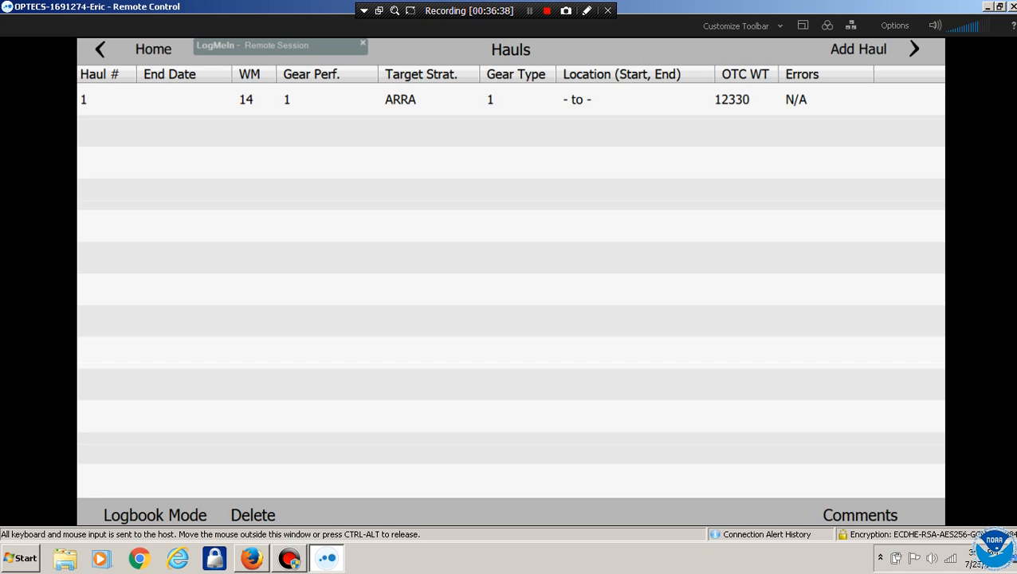
# Switch to Logbook Mode showing all trip hauls and begin a Set GPS entry for Haul 1
pyautogui.click(155, 515)
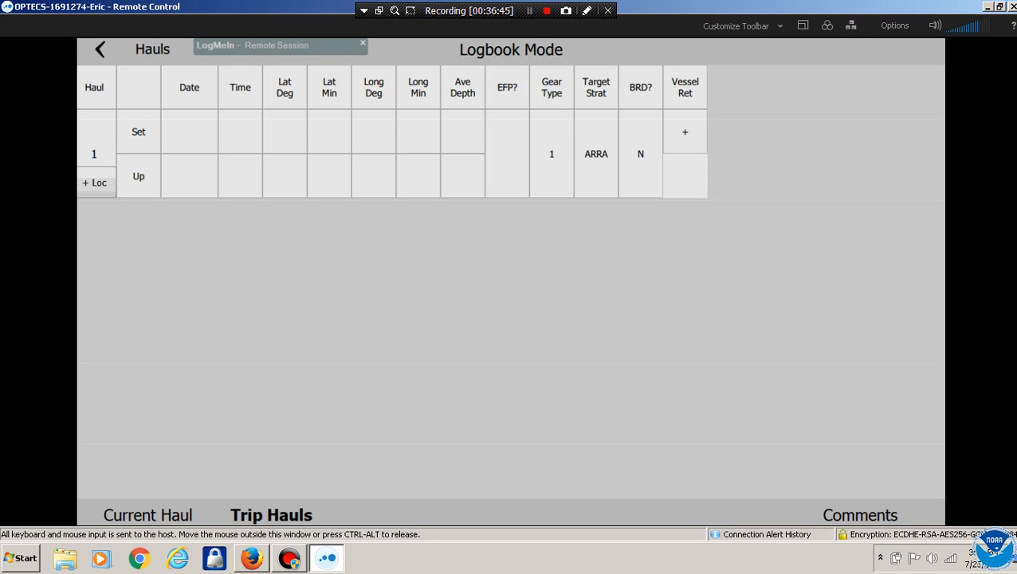
pyautogui.click(148, 515)
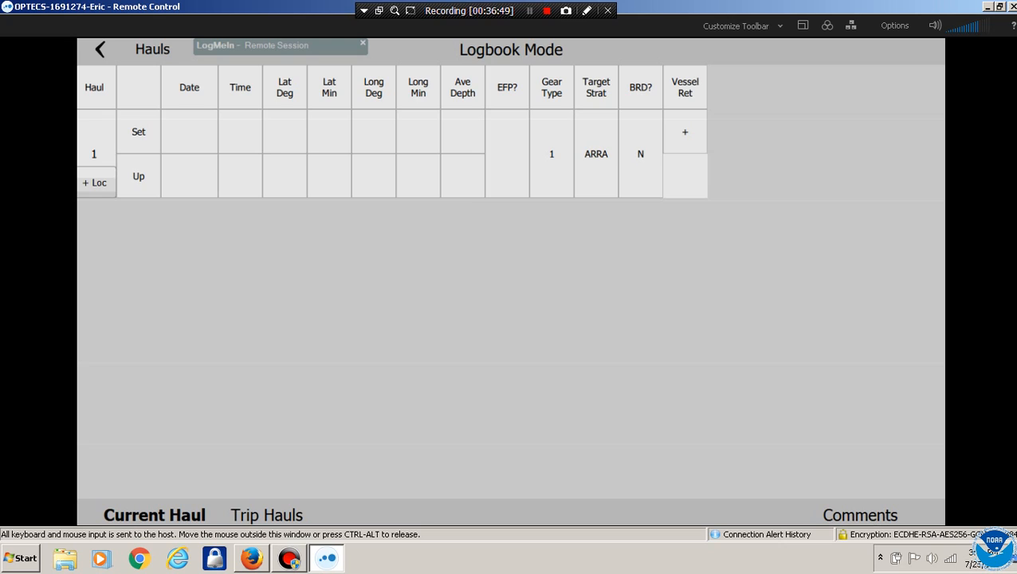
pyautogui.click(267, 515)
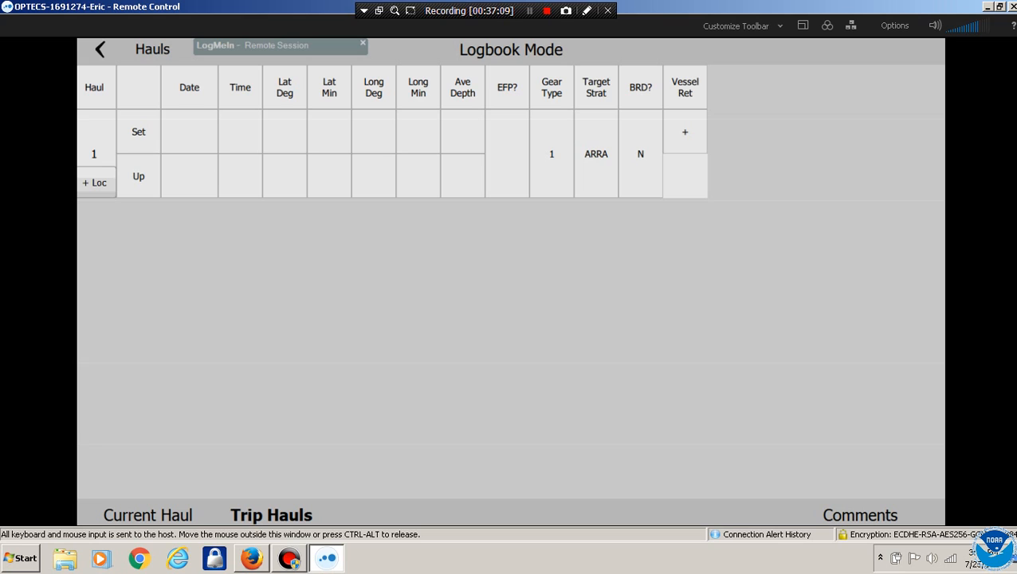
pyautogui.click(189, 132)
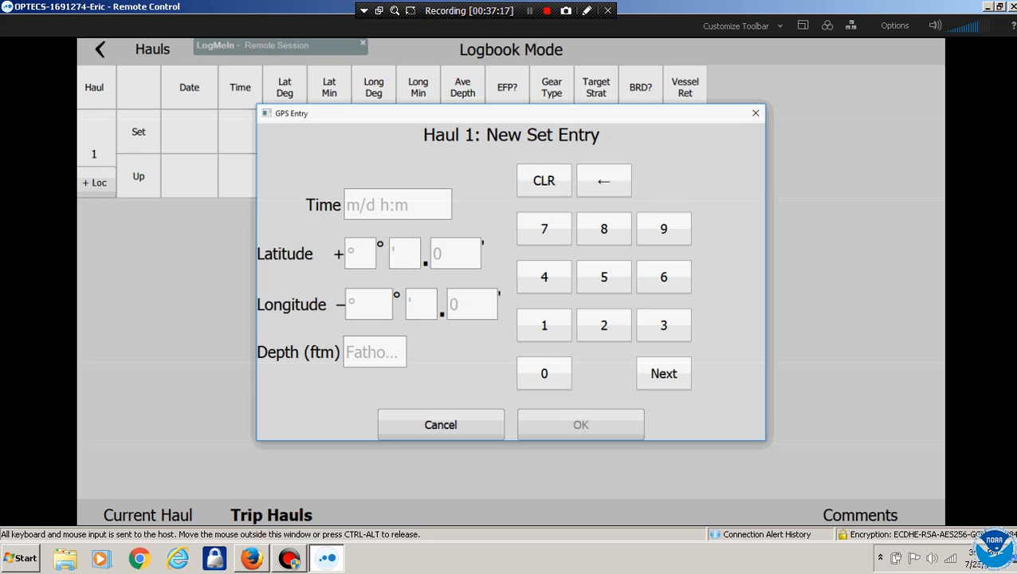
# Set the Set time to 07/25 04:06
pyautogui.click(397, 205)
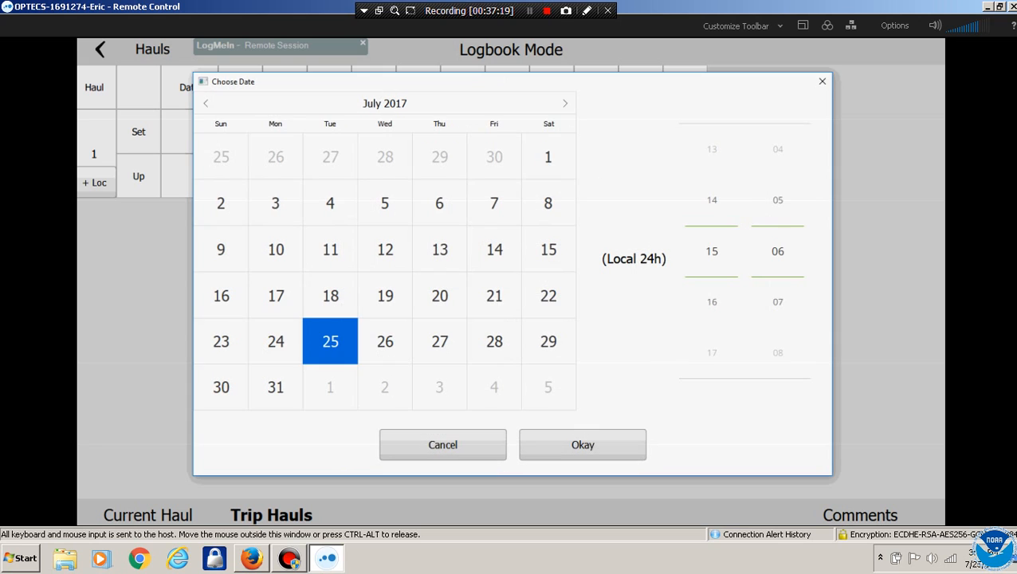
pyautogui.moveTo(716, 251); pyautogui.dragTo(720, 340)
pyautogui.click(442, 445)
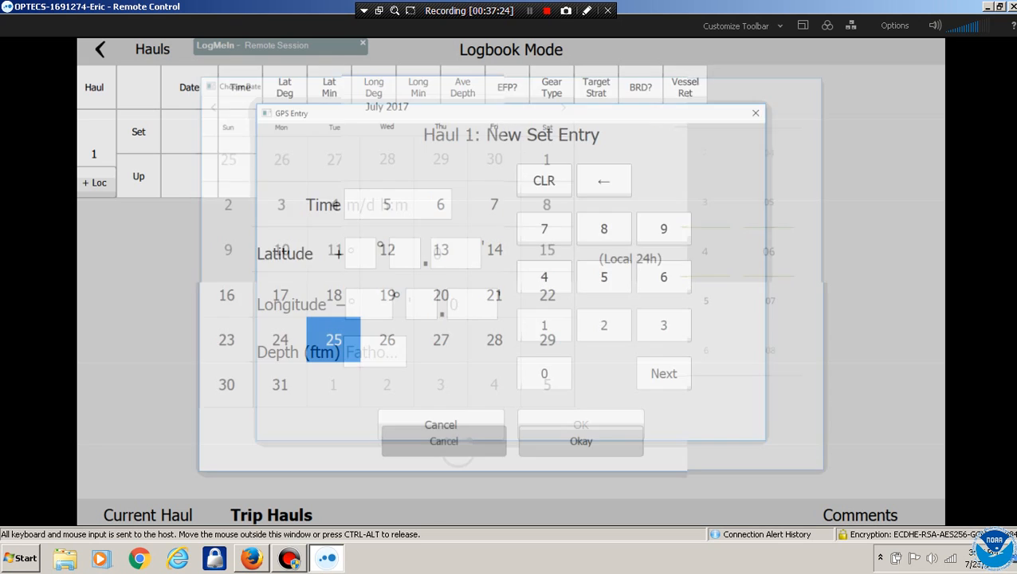
pyautogui.click(397, 205)
pyautogui.click(583, 444)
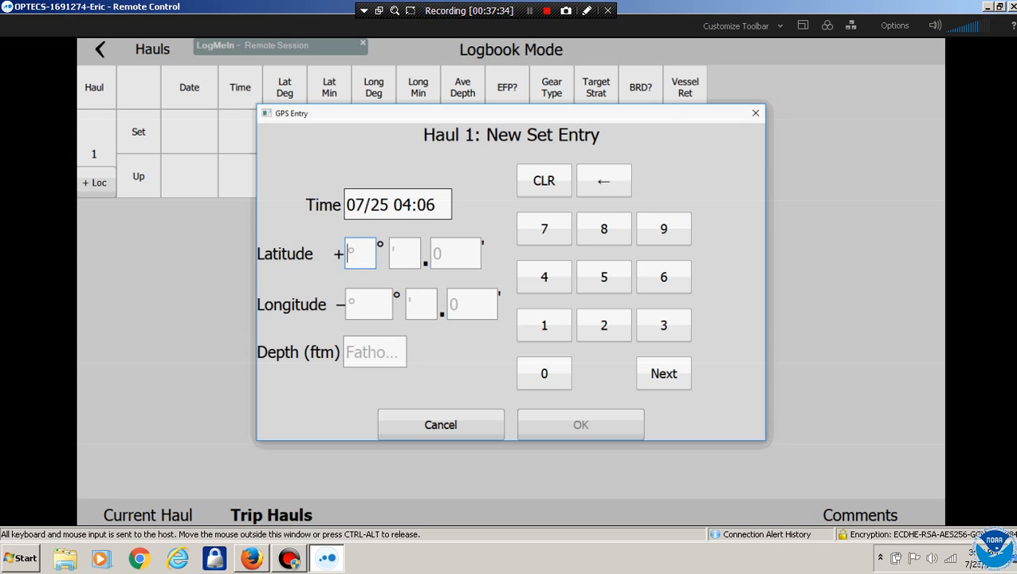
# Enter the Set latitude as 42° 56.30'
pyautogui.click(545, 277)
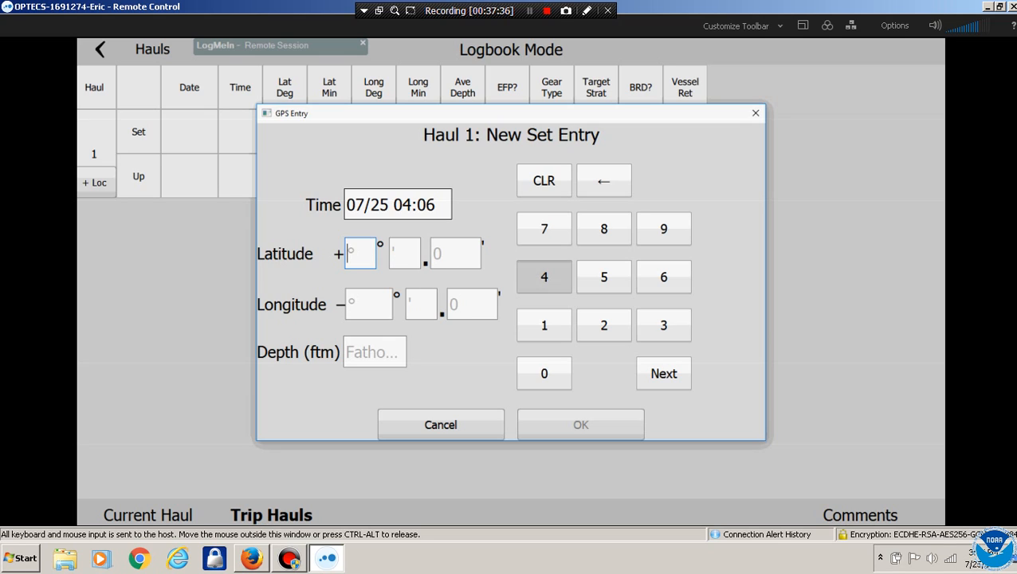
pyautogui.click(605, 326)
pyautogui.click(604, 277)
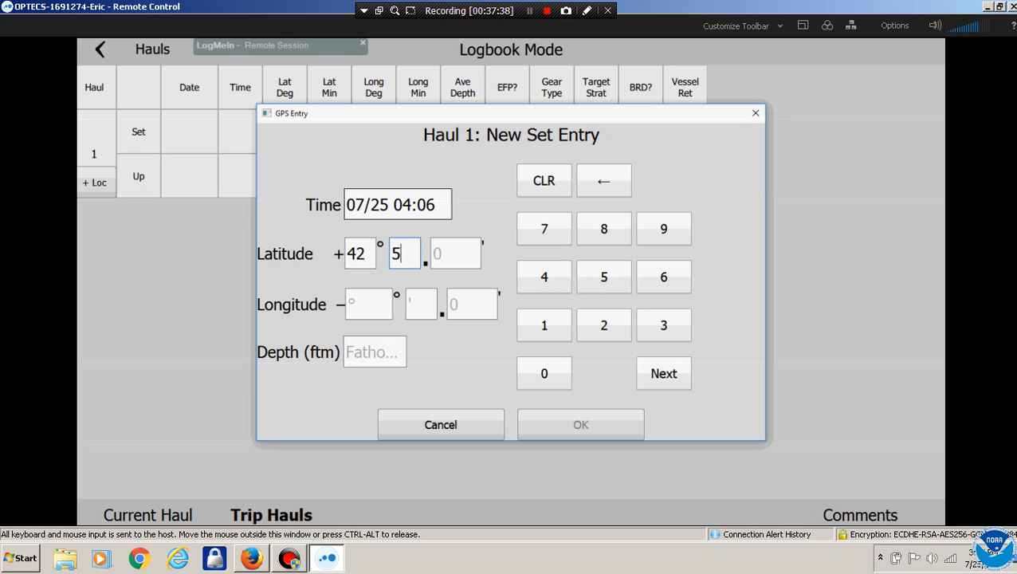
pyautogui.click(664, 277)
pyautogui.click(664, 326)
pyautogui.click(545, 373)
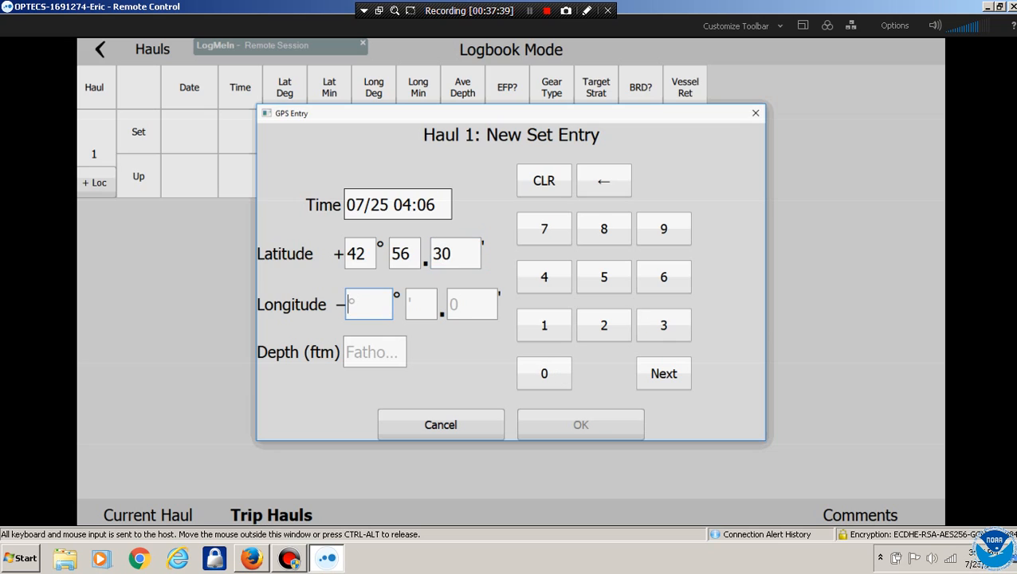
# Enter the Set longitude as 123° 23.36'
pyautogui.click(545, 326)
pyautogui.click(604, 325)
pyautogui.click(664, 325)
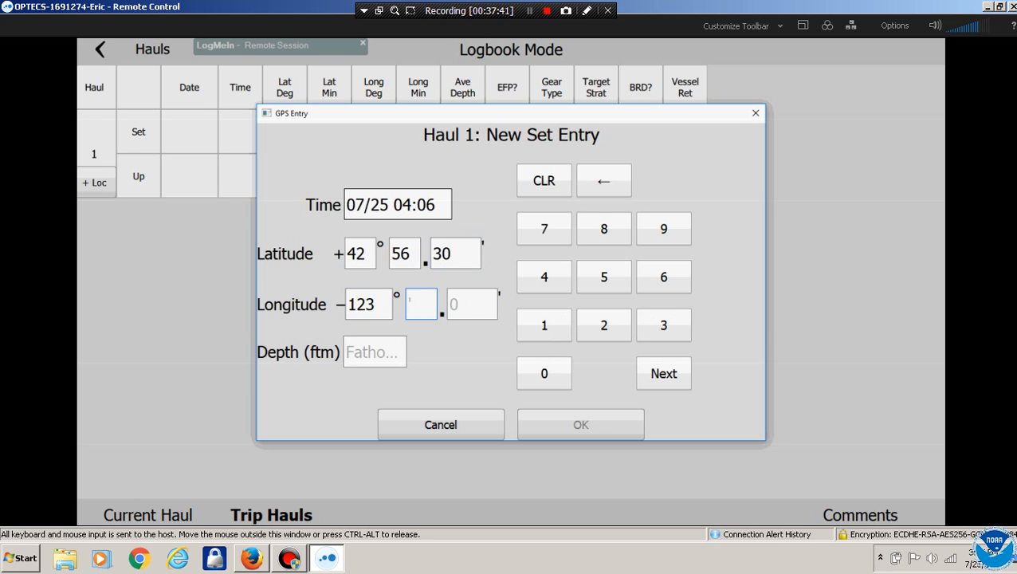
pyautogui.click(605, 325)
pyautogui.click(664, 325)
pyautogui.click(665, 325)
pyautogui.click(664, 277)
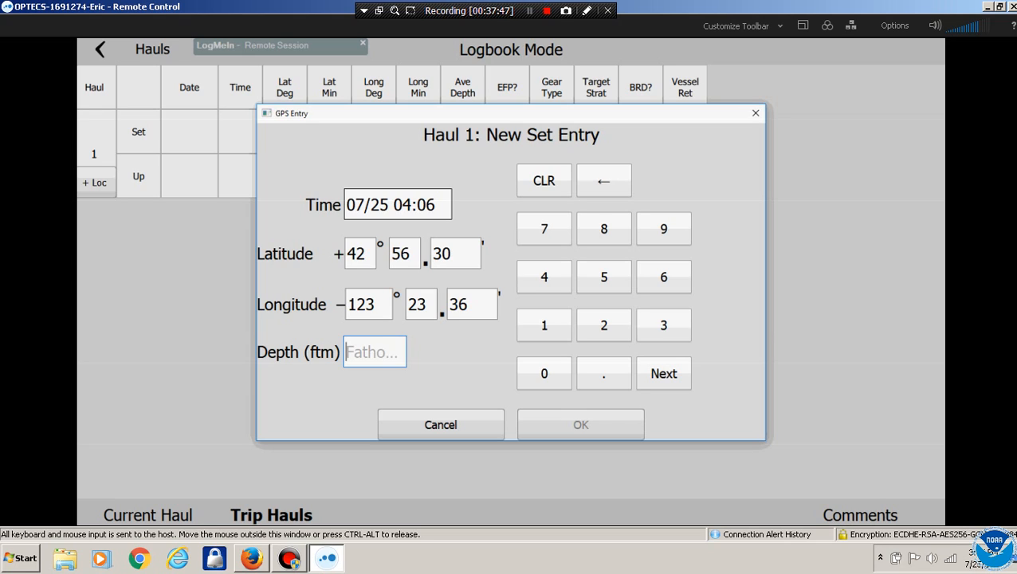
# Enter depth 230 fathoms and save Haul 1's Set position
pyautogui.click(604, 325)
pyautogui.click(664, 326)
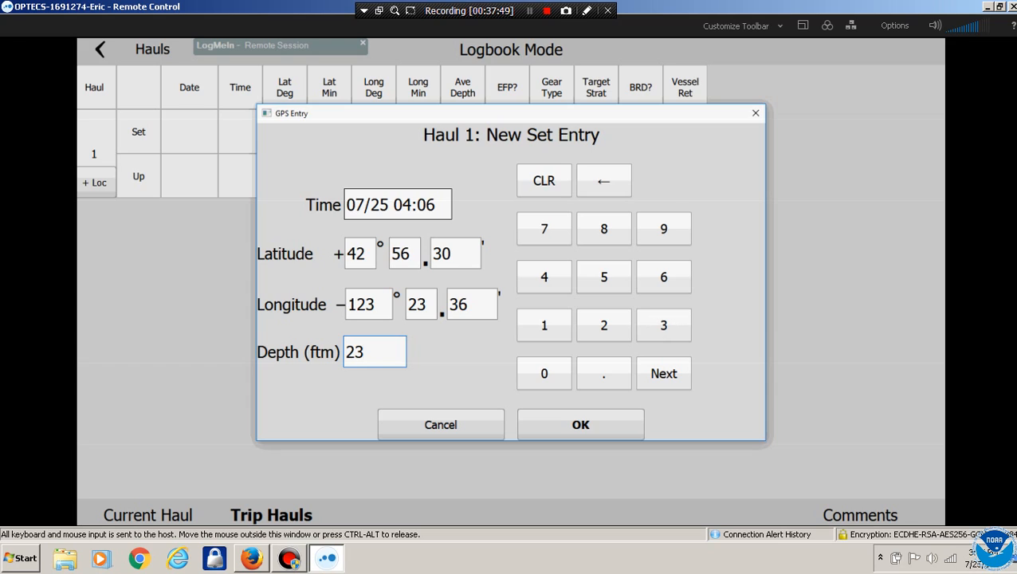
pyautogui.click(544, 373)
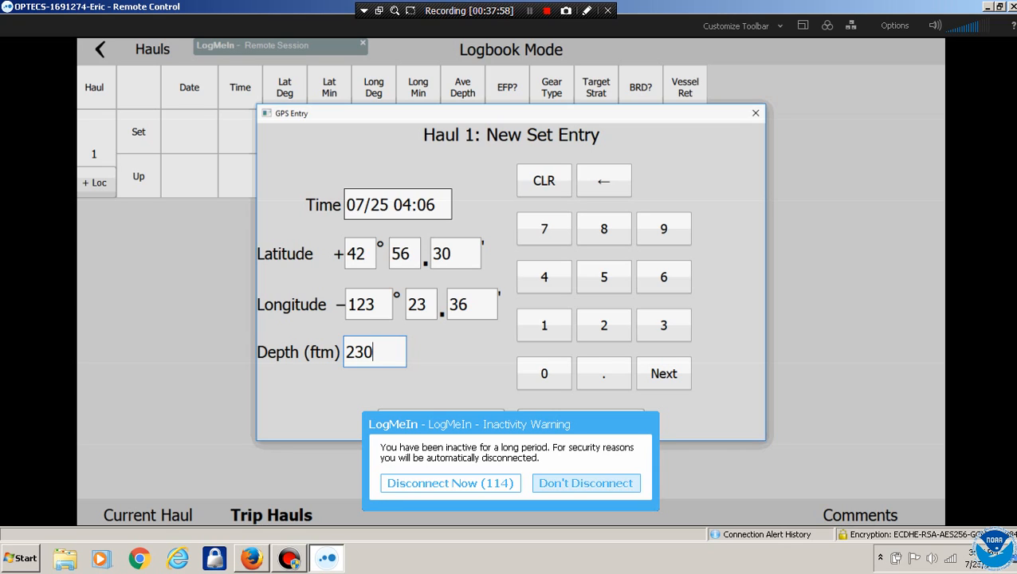
pyautogui.click(586, 483)
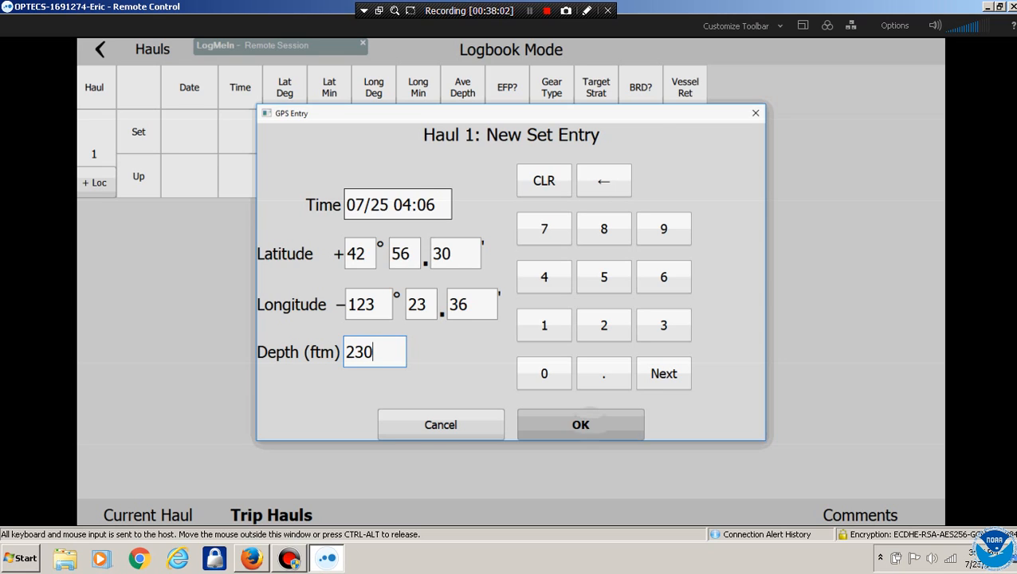
pyautogui.press('Return')
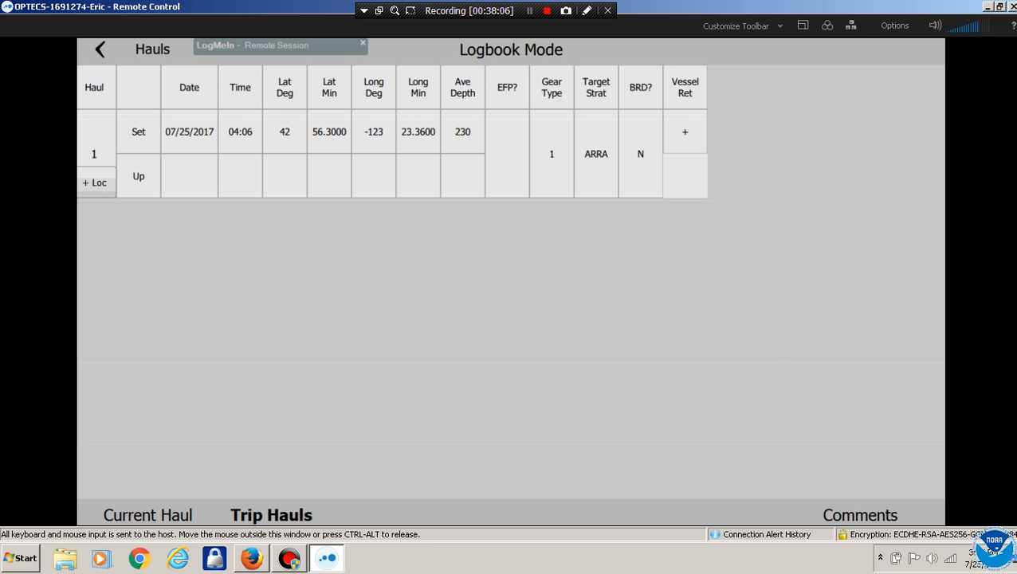
pyautogui.click(189, 176)
# Set the haul-up time to 07/25 08:06
pyautogui.click(397, 204)
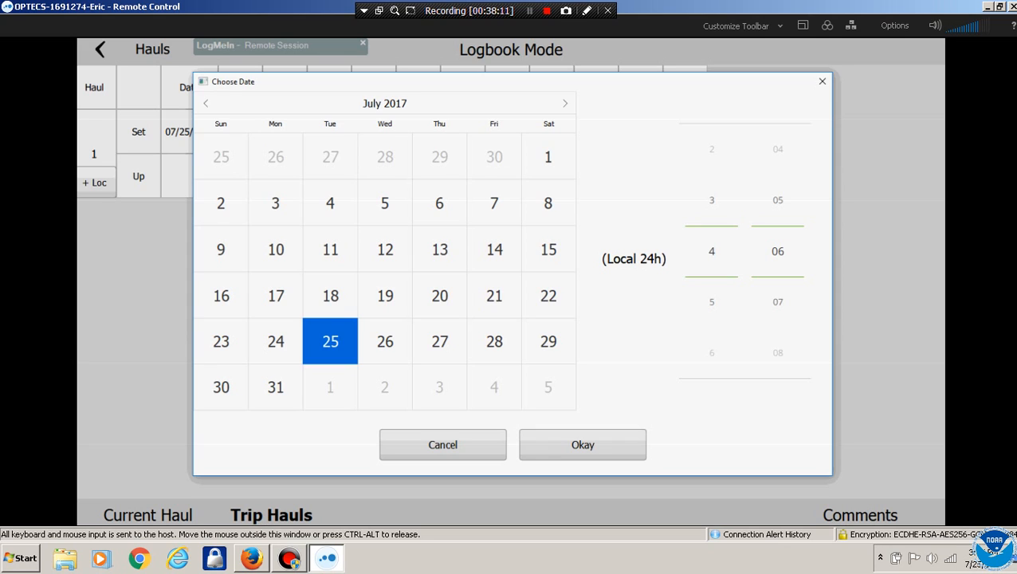
pyautogui.scroll(-4, 712, 251)
pyautogui.click(583, 444)
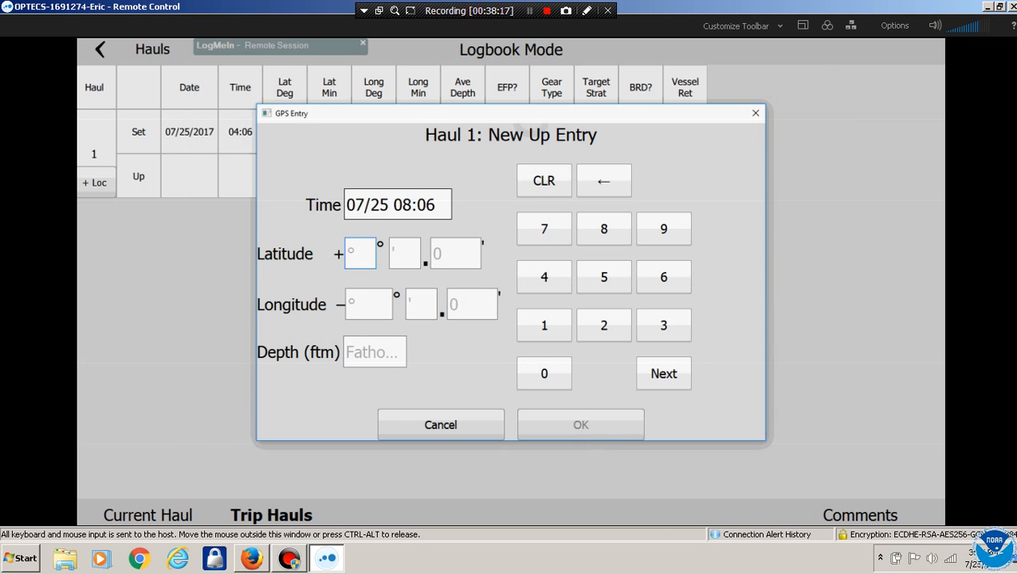
pyautogui.moveTo(531, 115); pyautogui.dragTo(545, 162)
# Enter the Up latitude as 42° 57.30'
pyautogui.click(558, 324)
pyautogui.click(618, 372)
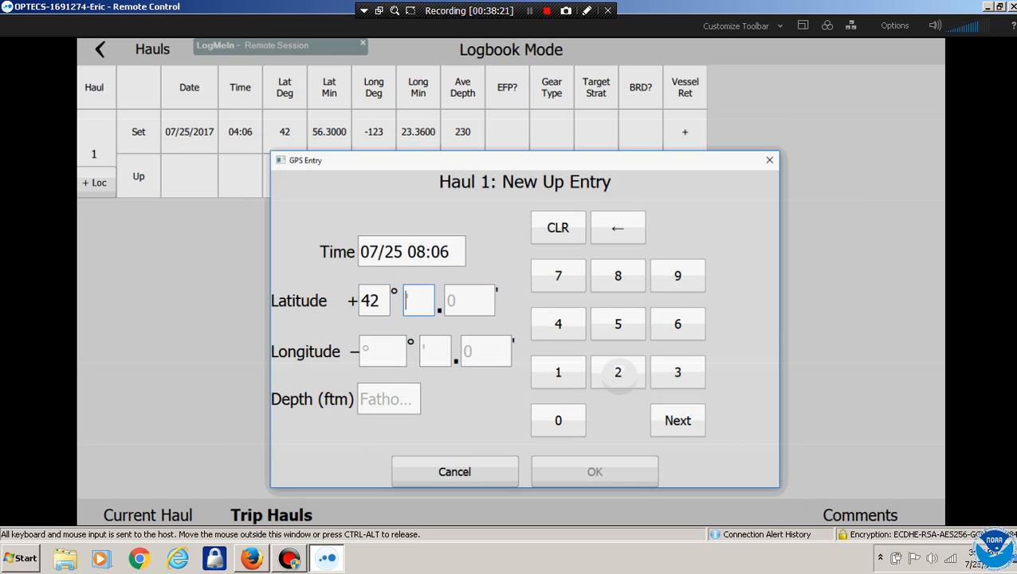
pyautogui.click(618, 324)
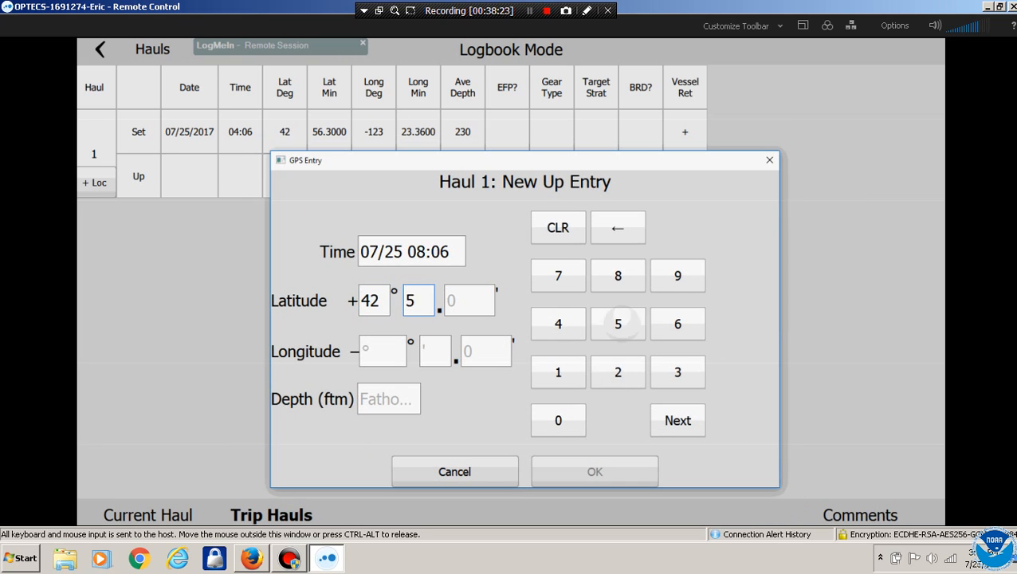
pyautogui.click(558, 275)
pyautogui.click(677, 373)
pyautogui.click(558, 420)
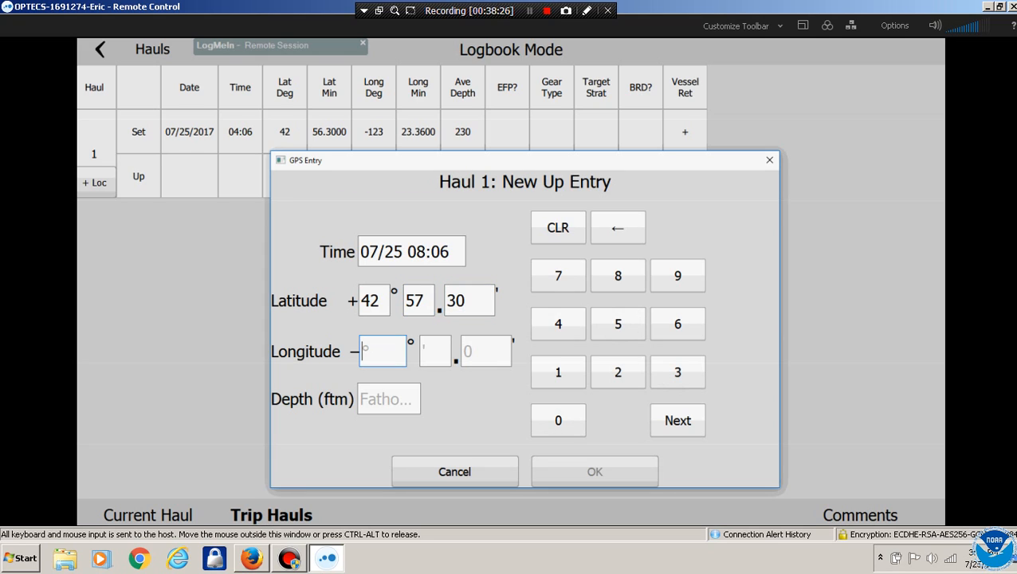
# Enter the Up longitude as 123° 23.60'
pyautogui.click(558, 372)
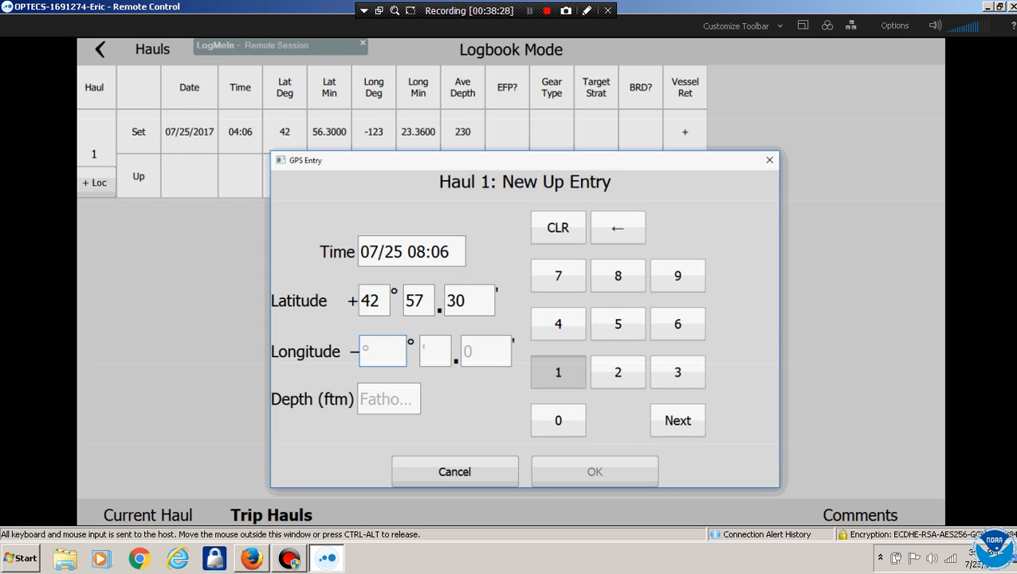
pyautogui.click(618, 372)
pyautogui.click(677, 372)
pyautogui.click(618, 372)
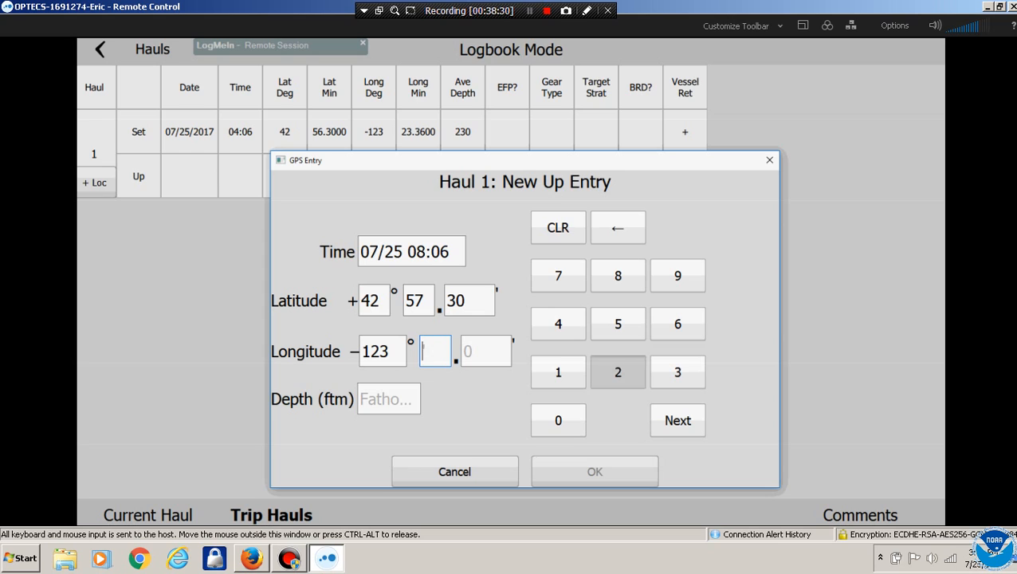
pyautogui.click(678, 372)
pyautogui.click(677, 323)
pyautogui.click(558, 420)
# Enter depth 250 fathoms and save Haul 1's Up position
pyautogui.click(618, 372)
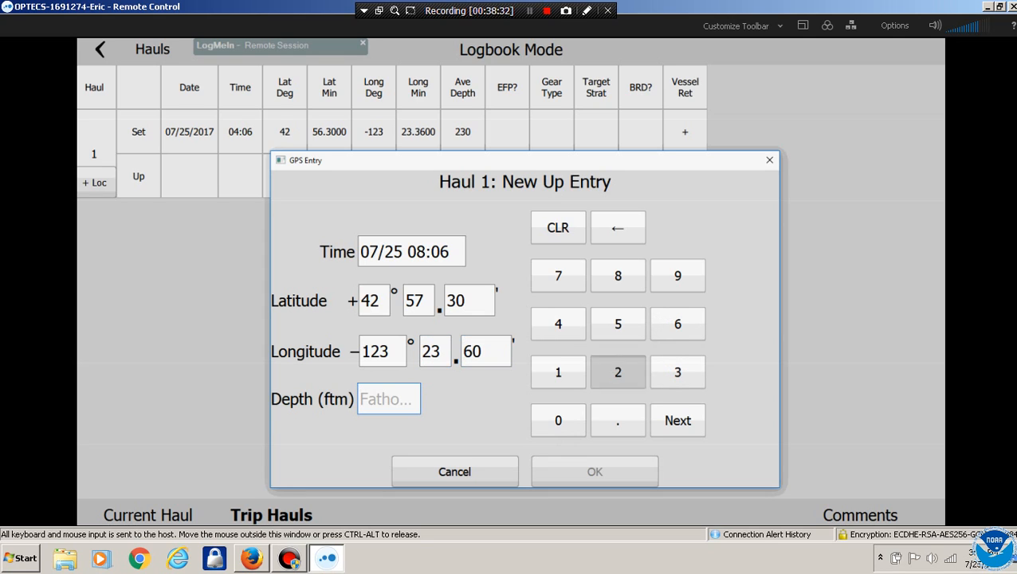
pyautogui.click(618, 324)
pyautogui.click(558, 420)
pyautogui.click(595, 471)
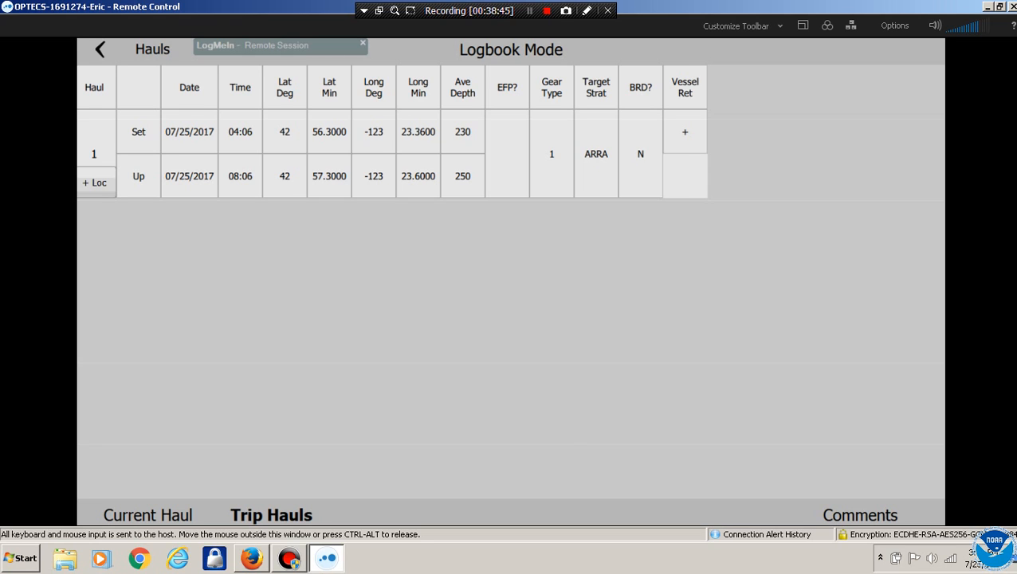
# Add vessel-retained Aurora rockfish (ARRA) with weight 630 to haul 1
pyautogui.click(685, 132)
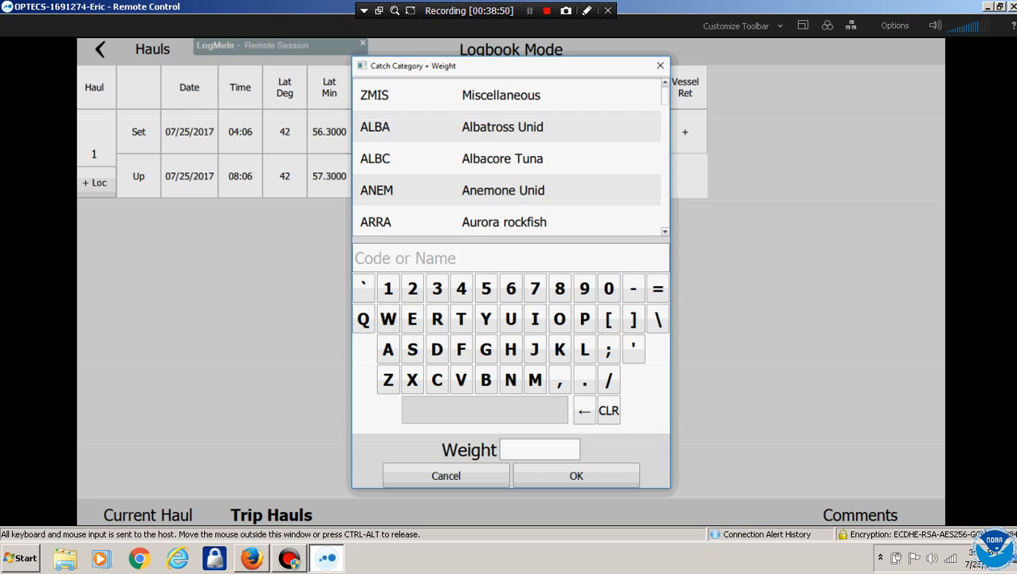
pyautogui.scroll(-2, 507, 157)
pyautogui.click(504, 140)
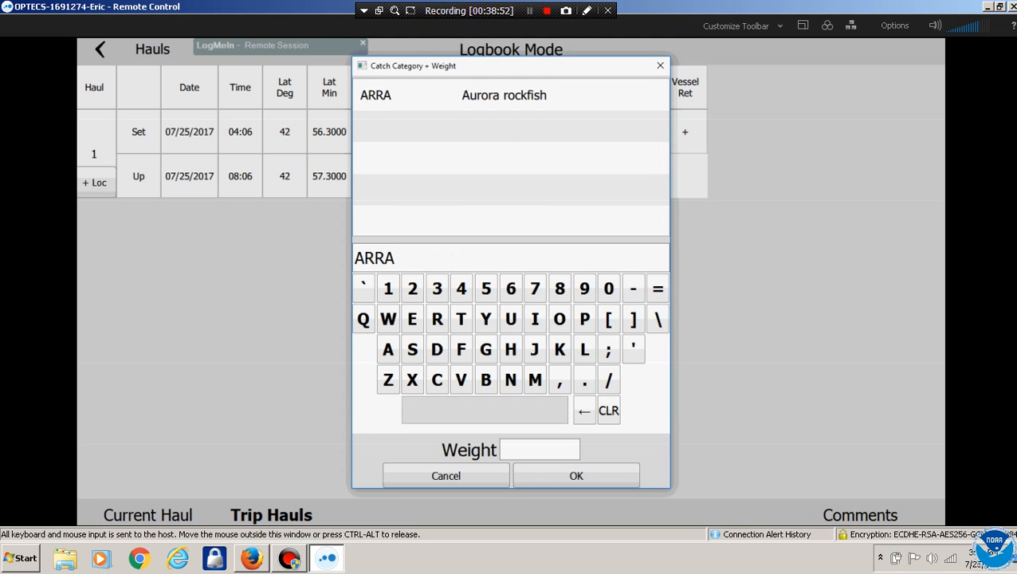
pyautogui.click(540, 450)
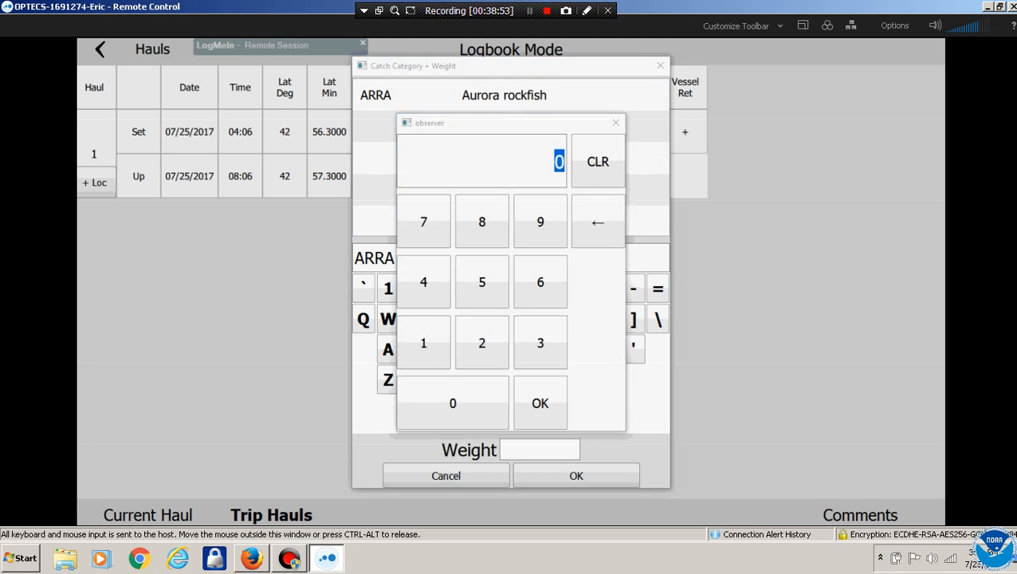
pyautogui.click(543, 280)
pyautogui.click(540, 342)
pyautogui.click(453, 403)
pyautogui.click(540, 403)
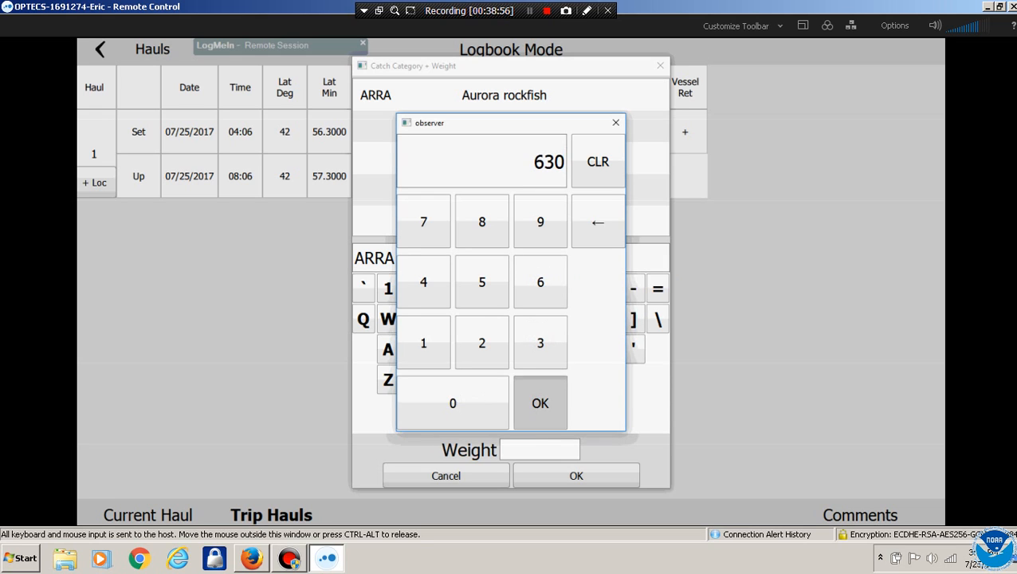
pyautogui.click(577, 475)
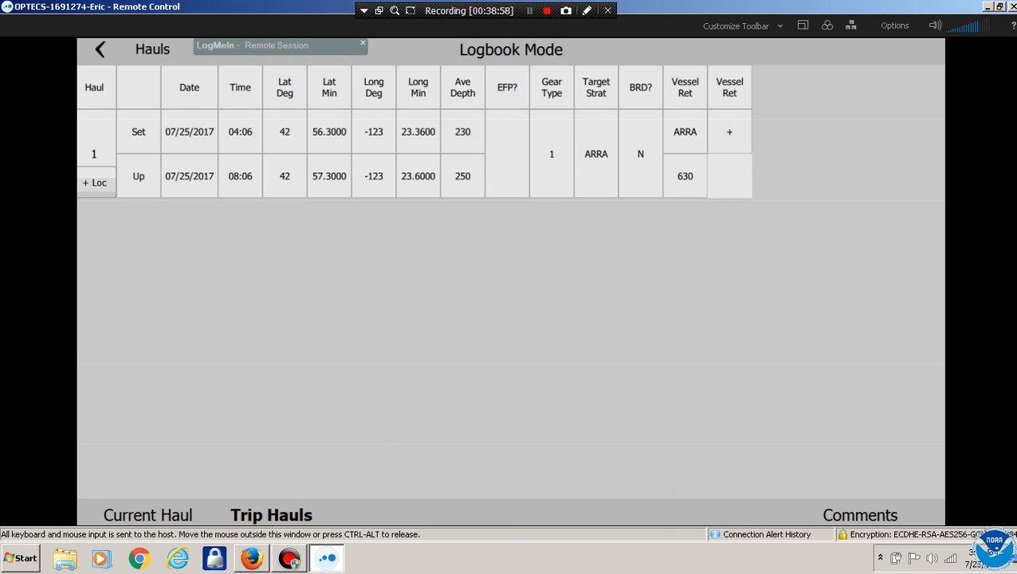
# Add vessel-retained Cabezon (CBZN) with weight 5550, clearing stray digits first
pyautogui.click(730, 131)
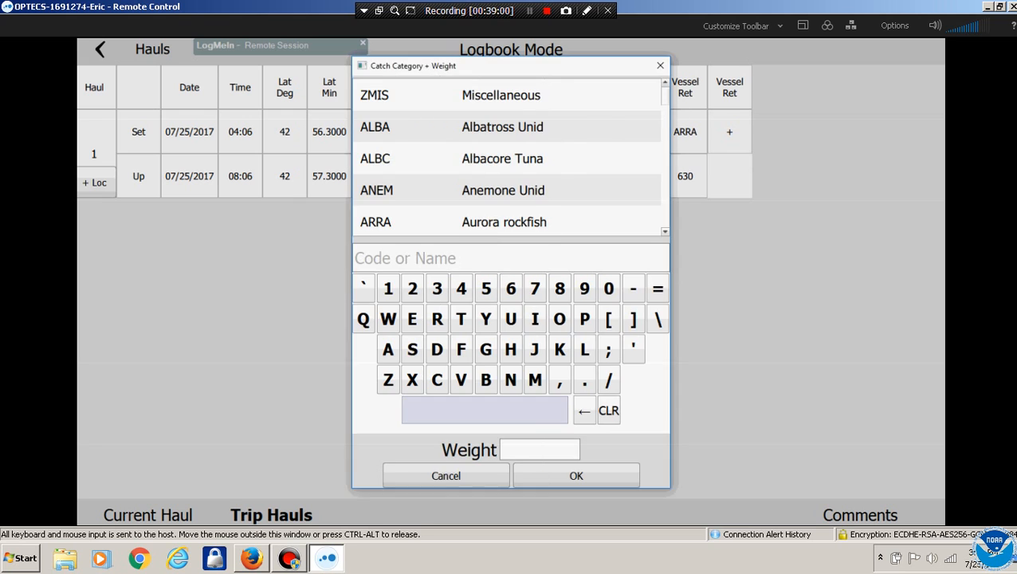
pyautogui.scroll(-1, 507, 158)
pyautogui.scroll(-5, 507, 158)
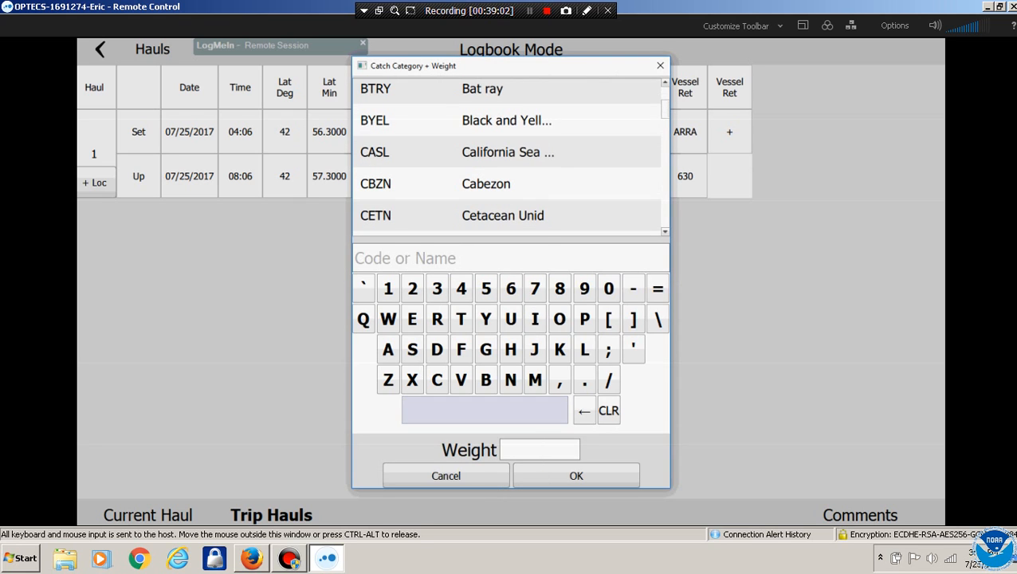
pyautogui.click(498, 184)
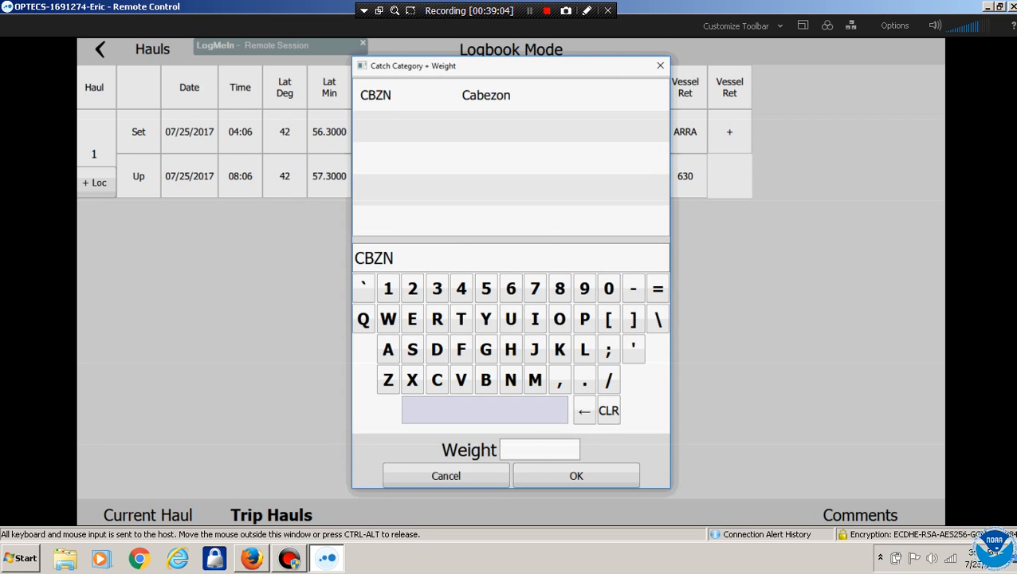
pyautogui.click(486, 288)
pyautogui.click(584, 411)
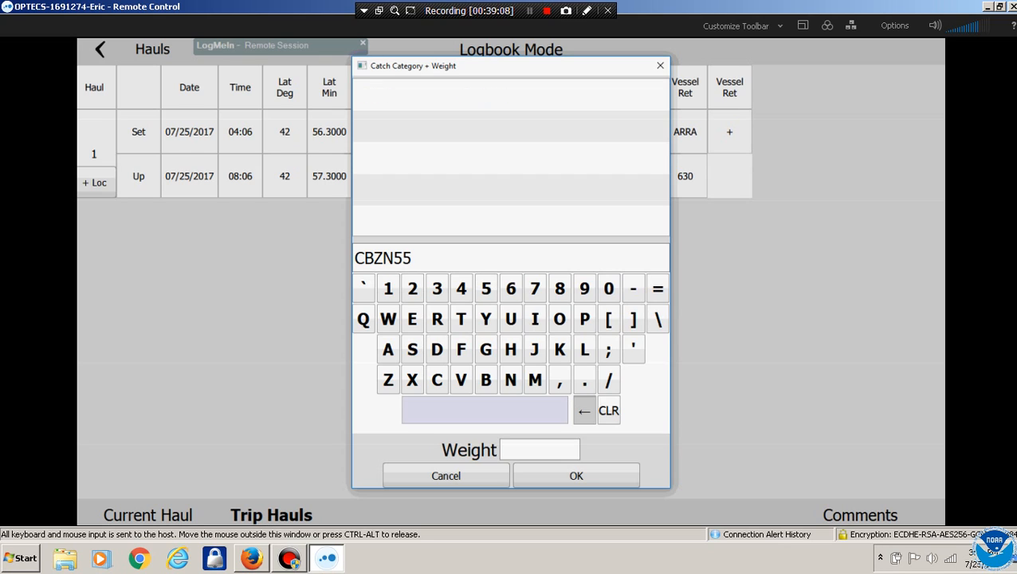
pyautogui.click(584, 410)
pyautogui.click(540, 450)
pyautogui.click(481, 281)
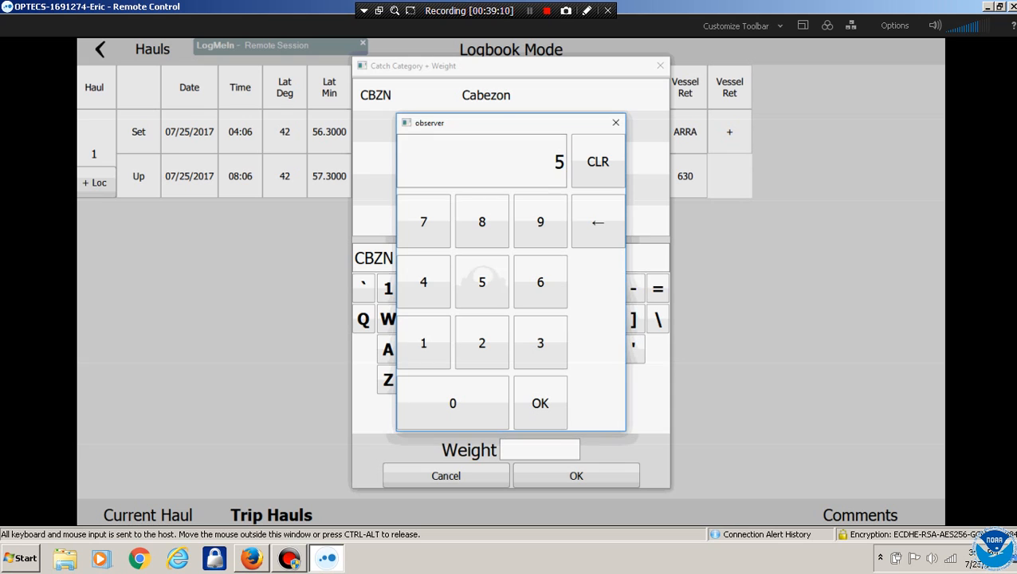
pyautogui.click(482, 282)
pyautogui.click(481, 282)
pyautogui.click(453, 402)
pyautogui.click(540, 402)
pyautogui.click(576, 475)
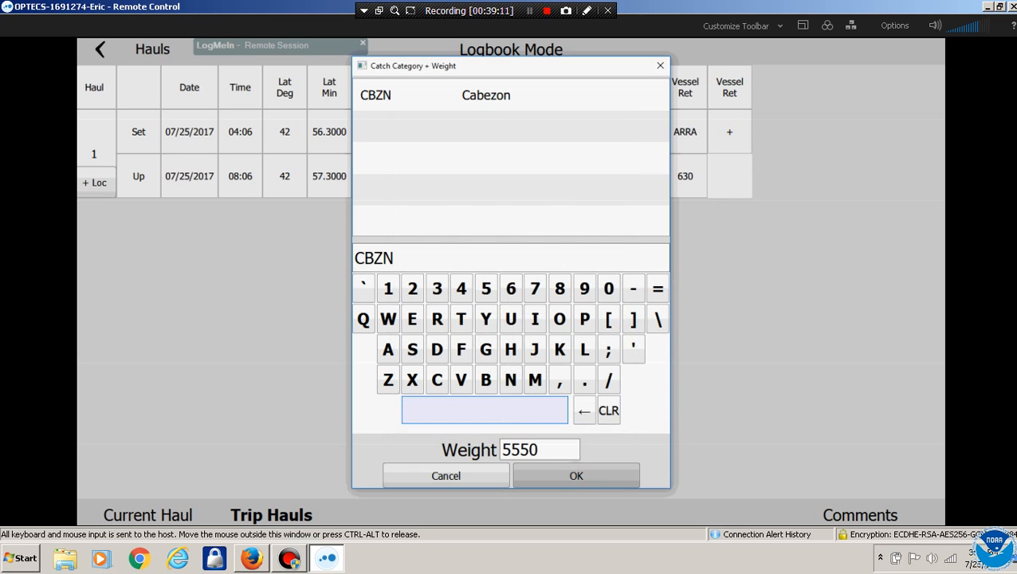
# Add vessel-retained Chilipepper rockfish (CLPR) with weight 360, then return to the hauls list
pyautogui.click(774, 131)
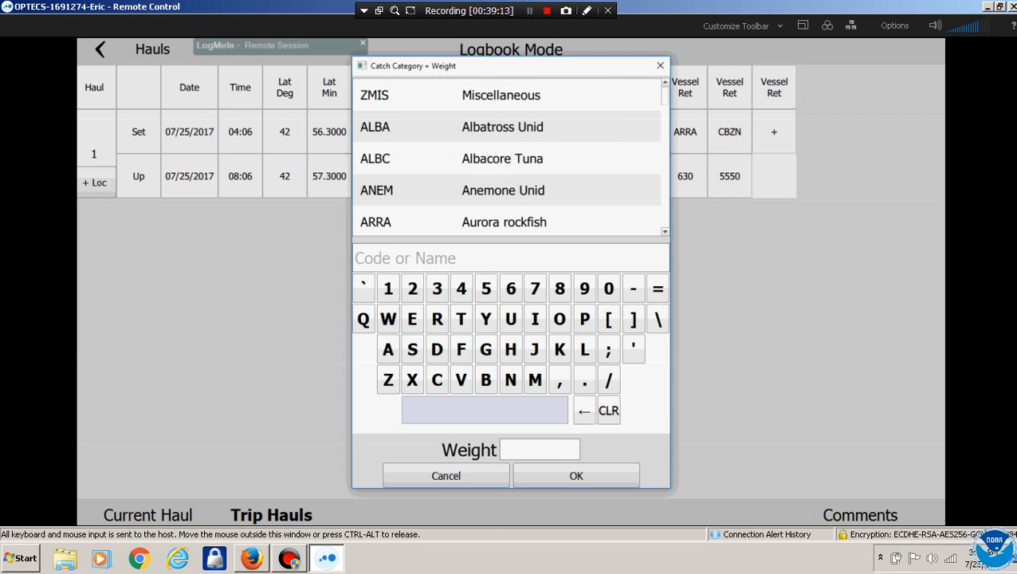
pyautogui.scroll(-5, 511, 157)
pyautogui.scroll(-10, 510, 158)
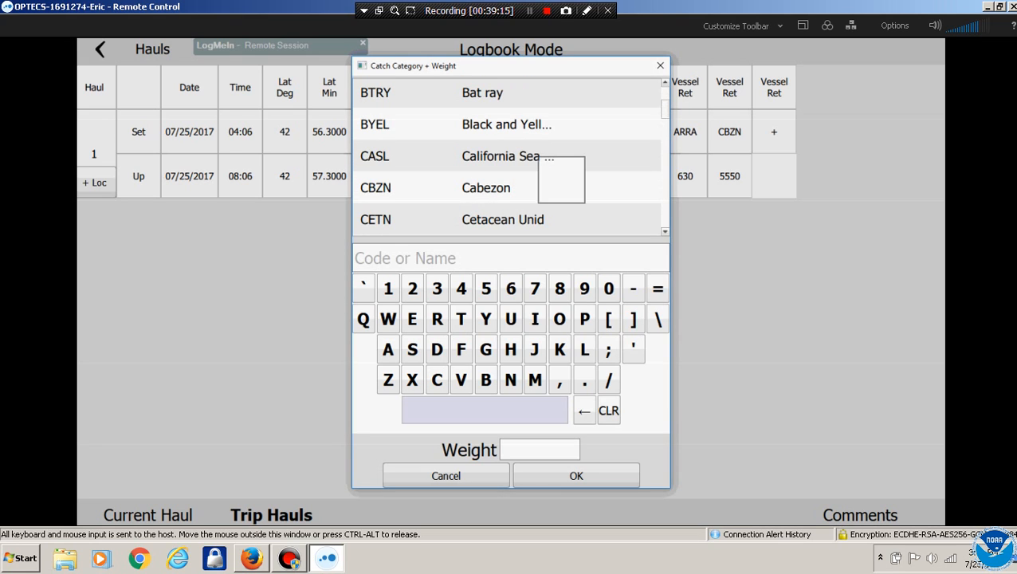
pyautogui.click(508, 205)
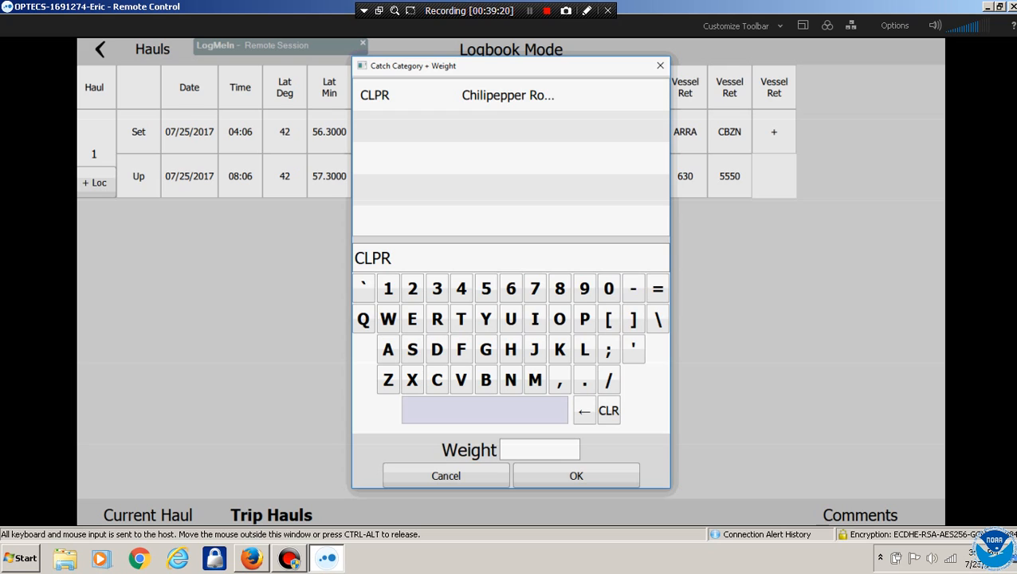
pyautogui.click(540, 449)
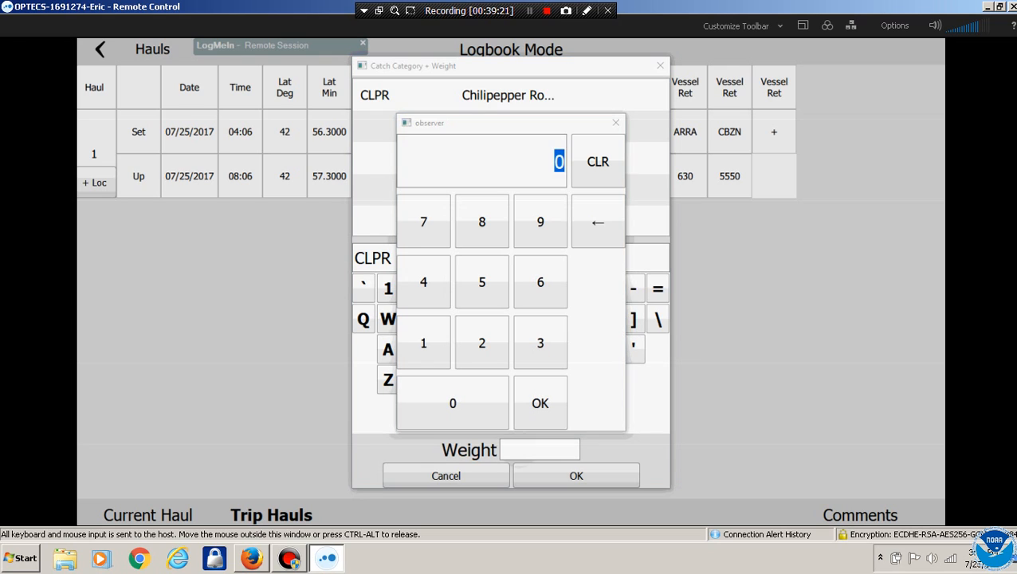
pyautogui.click(540, 343)
pyautogui.click(540, 283)
pyautogui.click(453, 402)
pyautogui.click(541, 402)
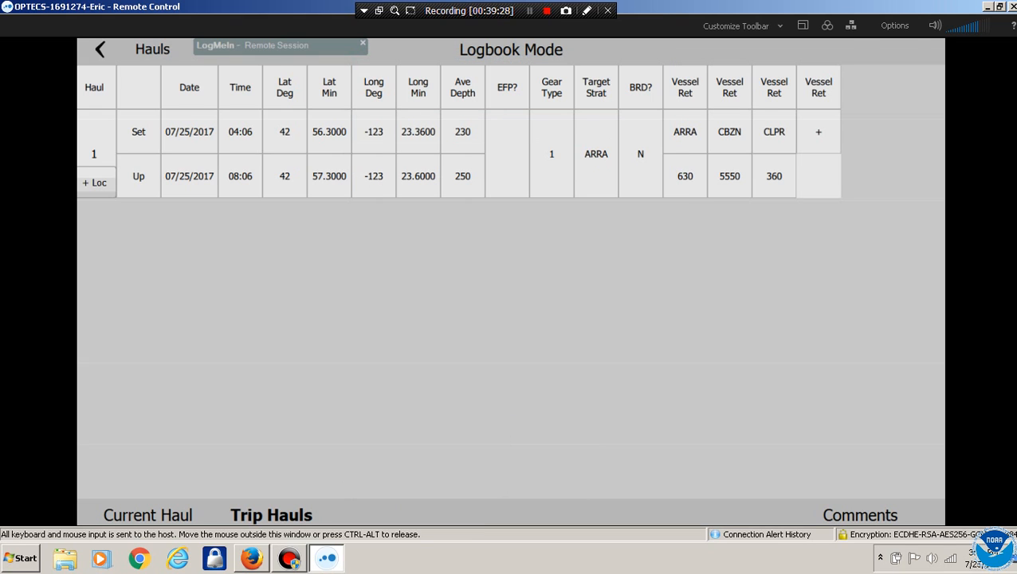
pyautogui.click(100, 49)
# In haul 1's Catch Categories, search 'YELL' and add Yelloweye Rockfish (YEYE)
pyautogui.click(246, 100)
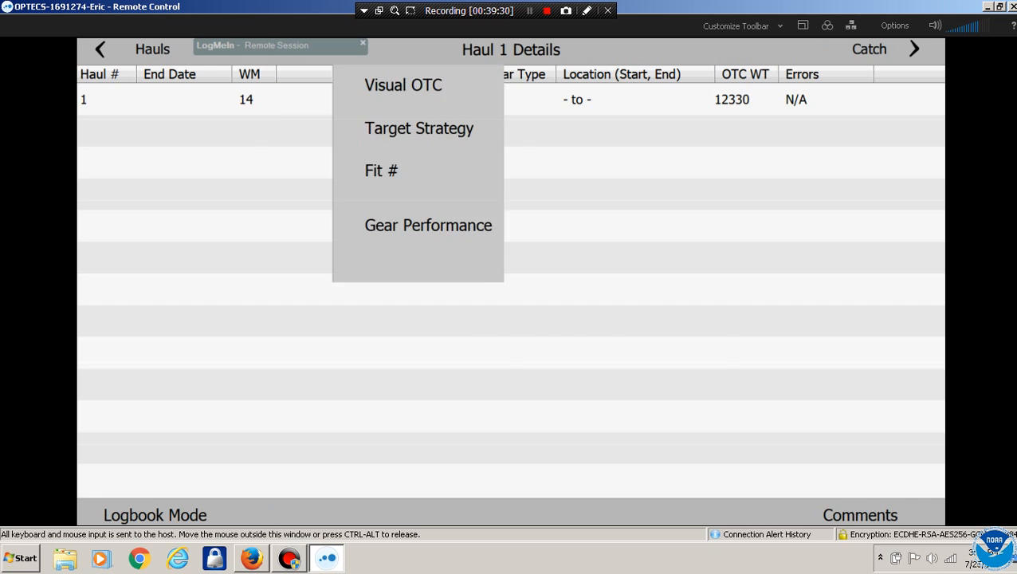
pyautogui.click(863, 50)
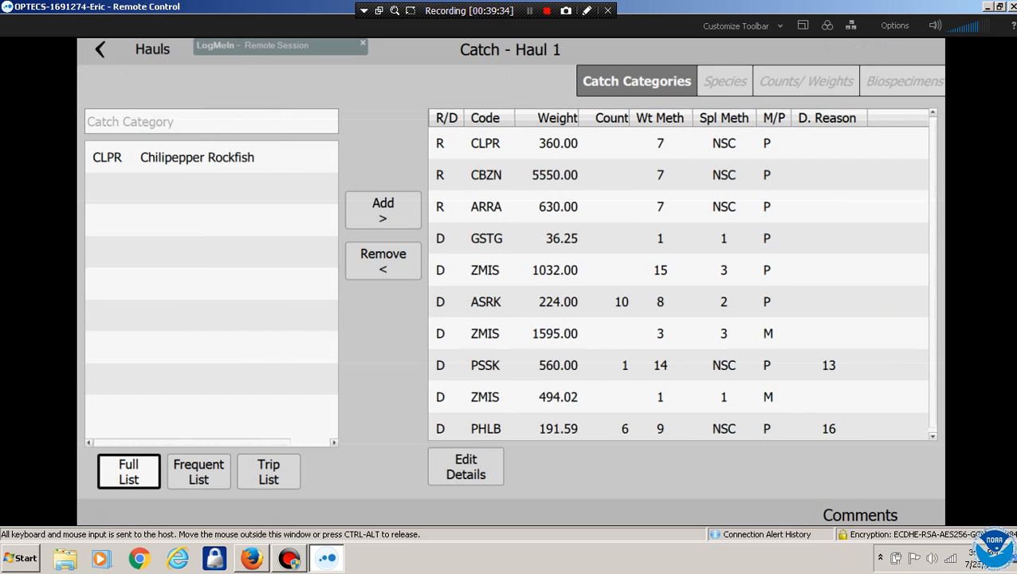
pyautogui.click(211, 121)
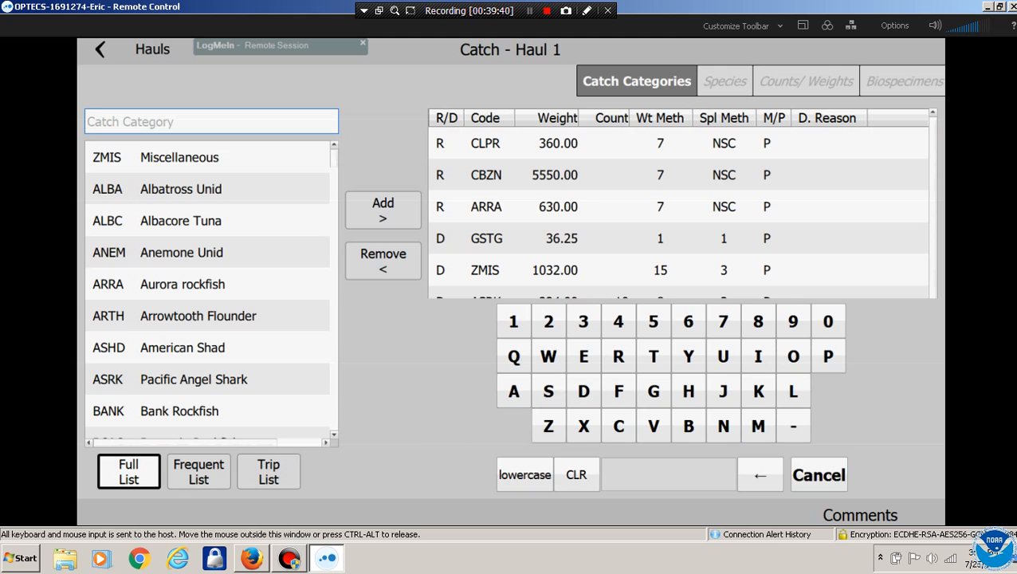
pyautogui.write('YELL')
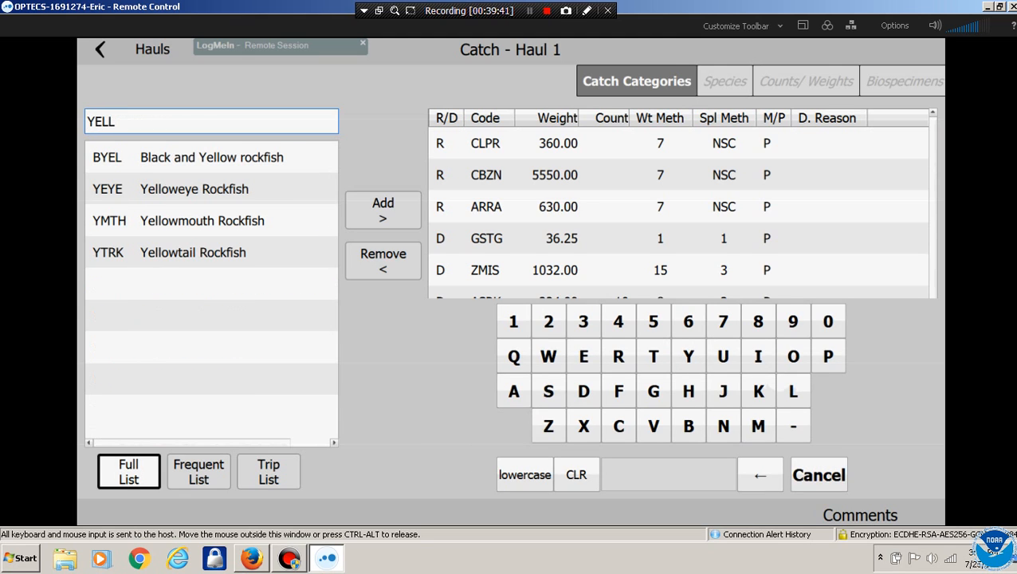
pyautogui.click(194, 189)
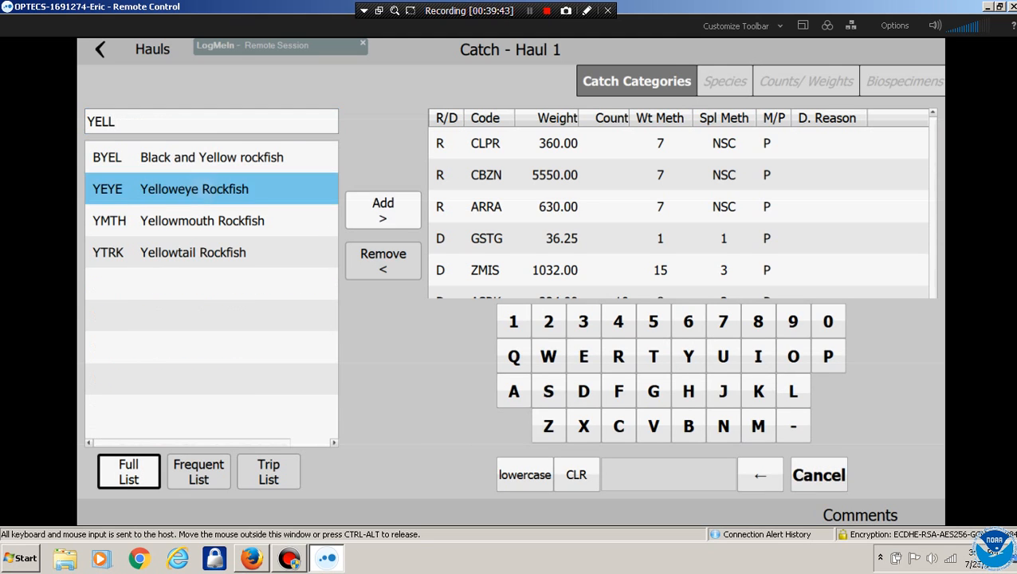
pyautogui.click(383, 209)
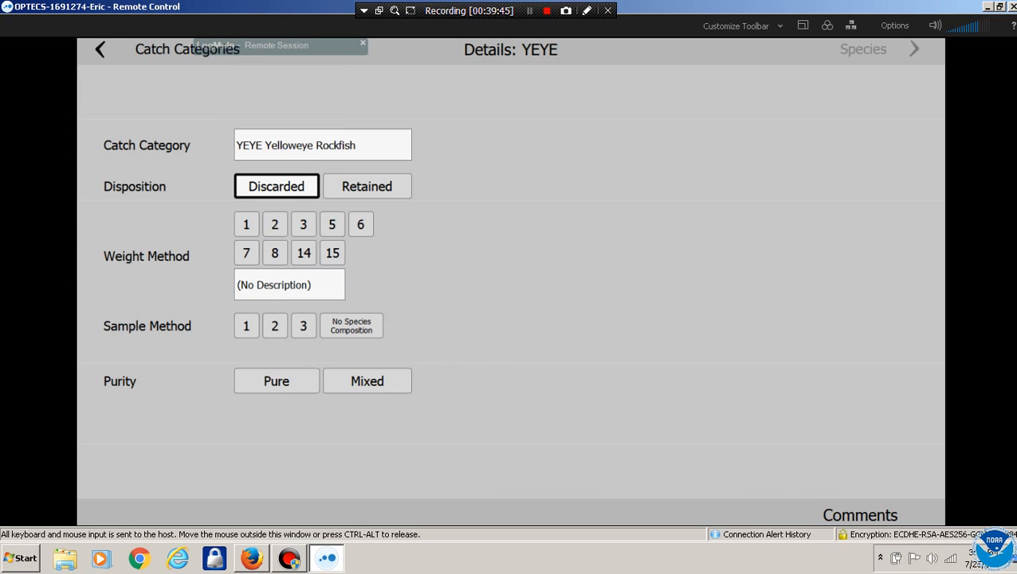
# Give the YEYE catch weight method 5, sample method 1 (whole haul species) and Pure
pyautogui.click(332, 224)
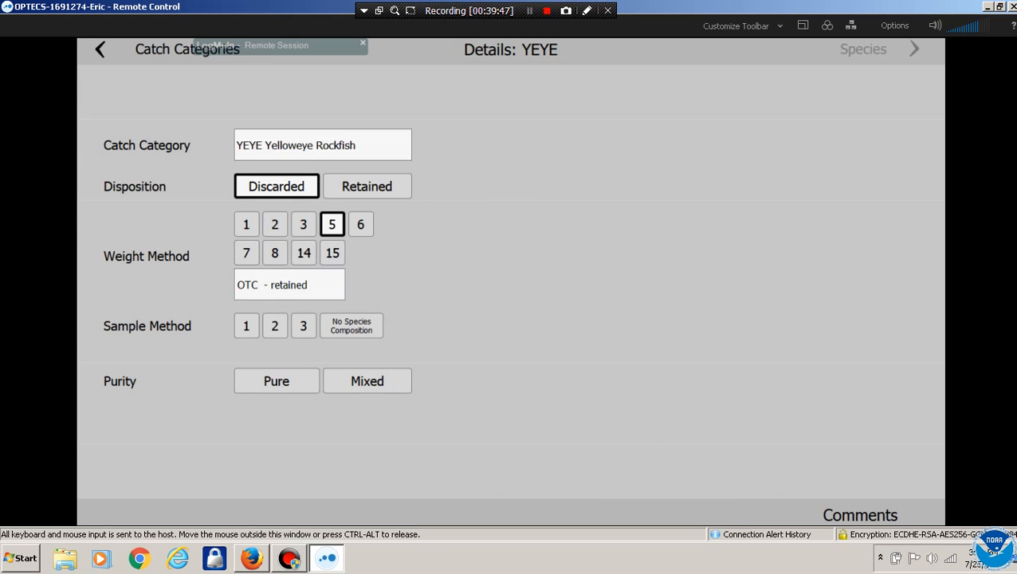
pyautogui.click(246, 325)
pyautogui.click(276, 381)
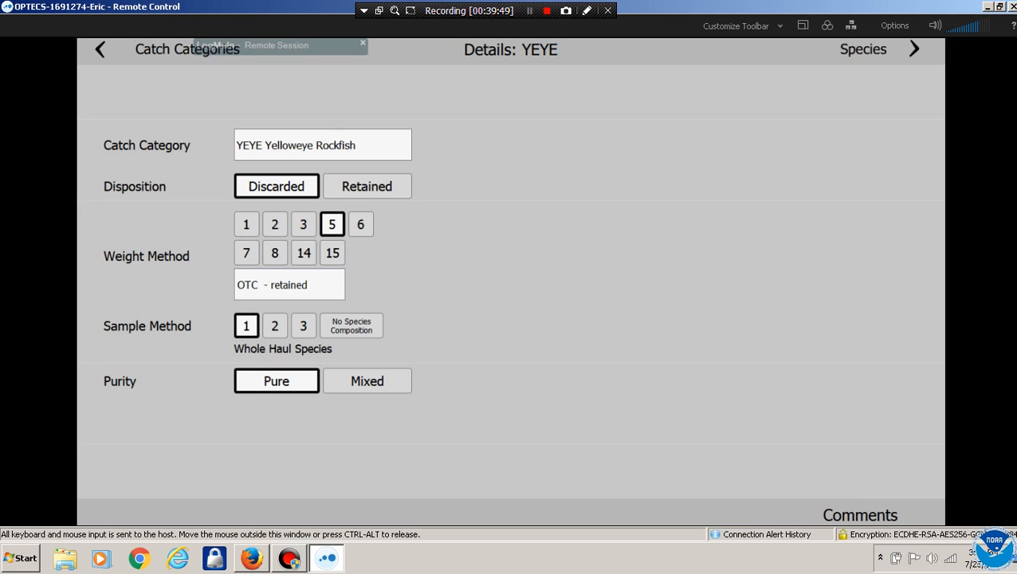
# Visit Counts/Weights, dismiss the warnings, and edit YEYE's disposition to Retained
pyautogui.click(864, 50)
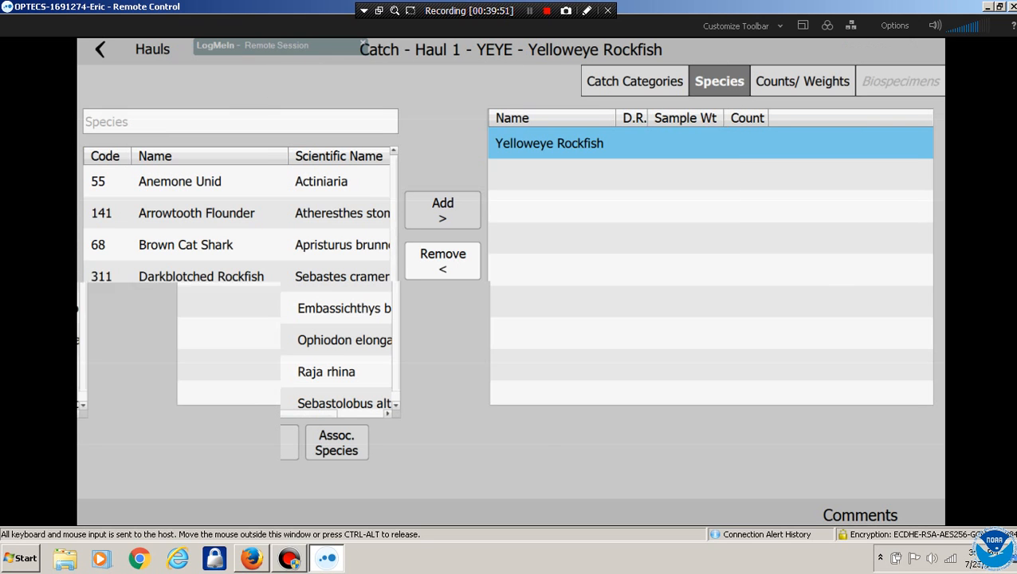
pyautogui.click(807, 81)
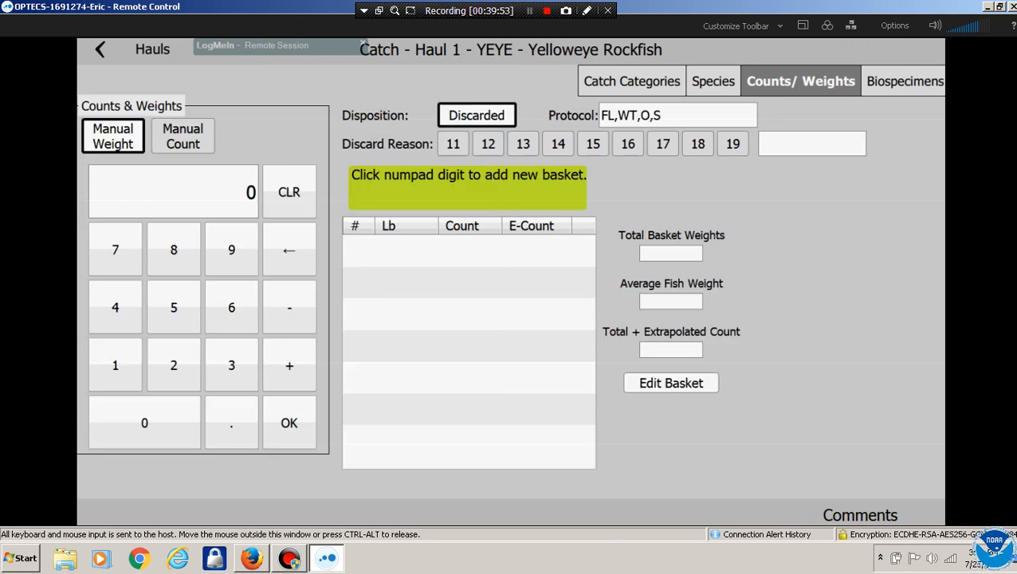
pyautogui.click(231, 307)
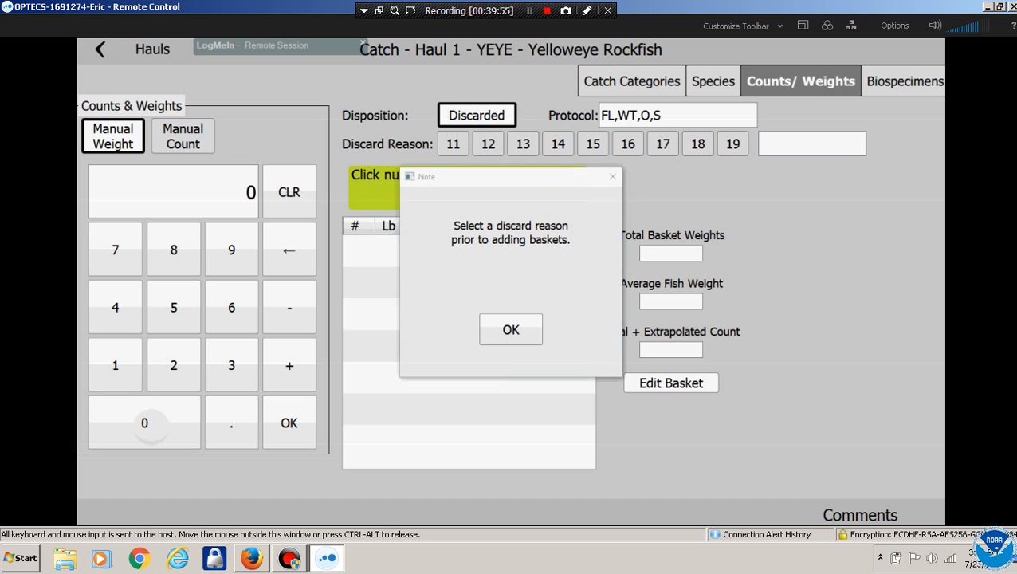
pyautogui.click(510, 329)
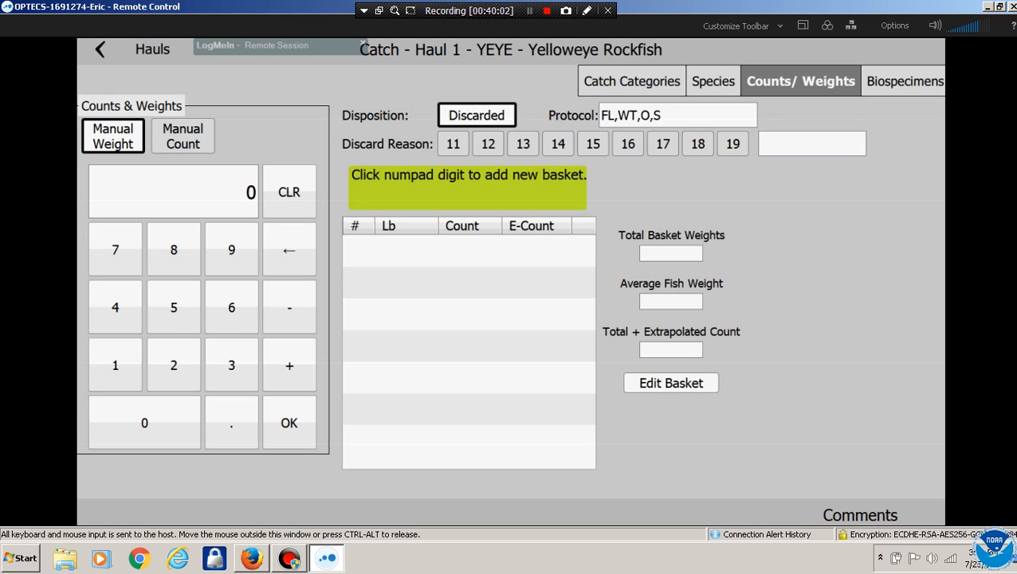
pyautogui.click(631, 81)
pyautogui.click(511, 315)
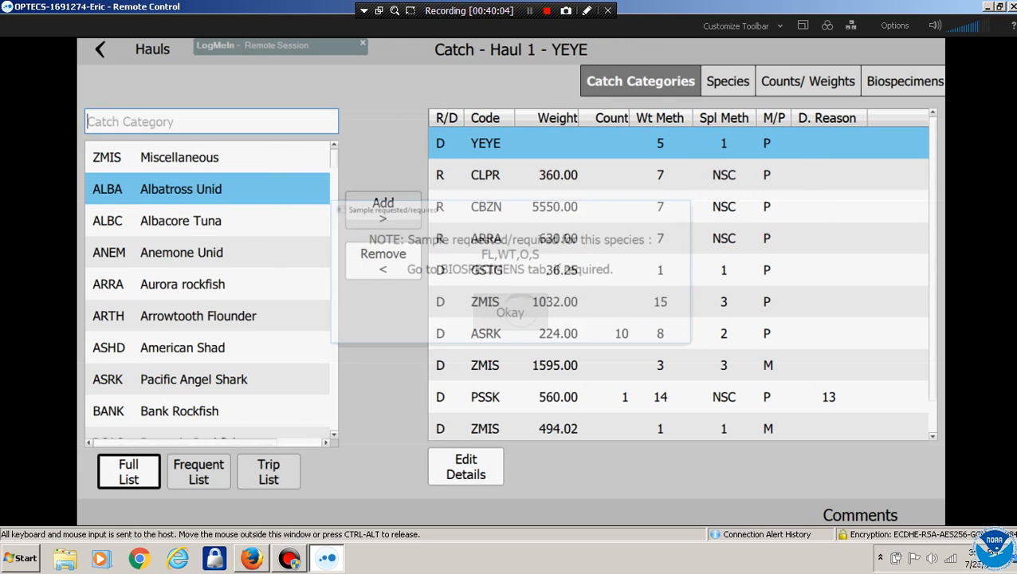
pyautogui.click(465, 466)
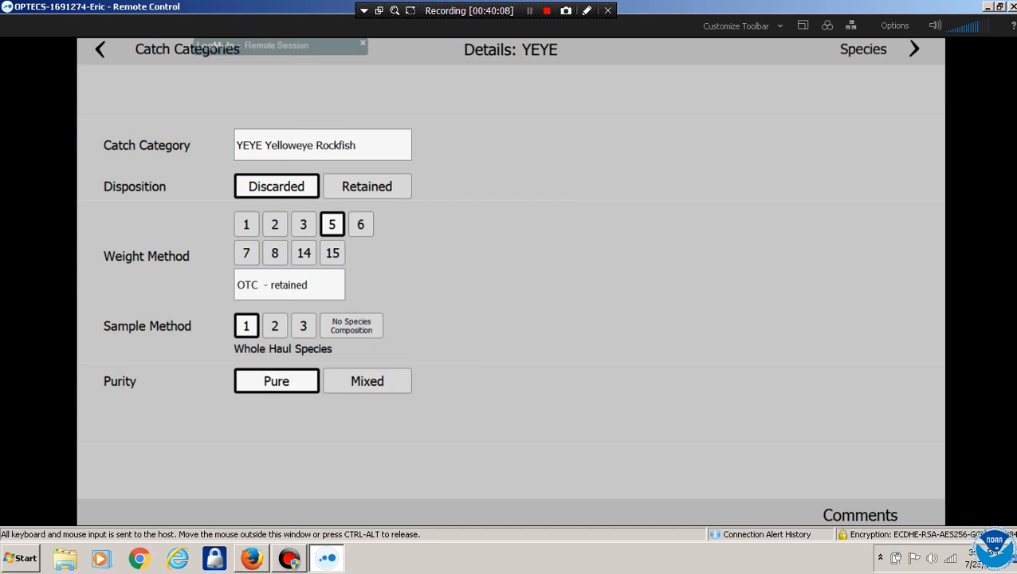
pyautogui.click(367, 186)
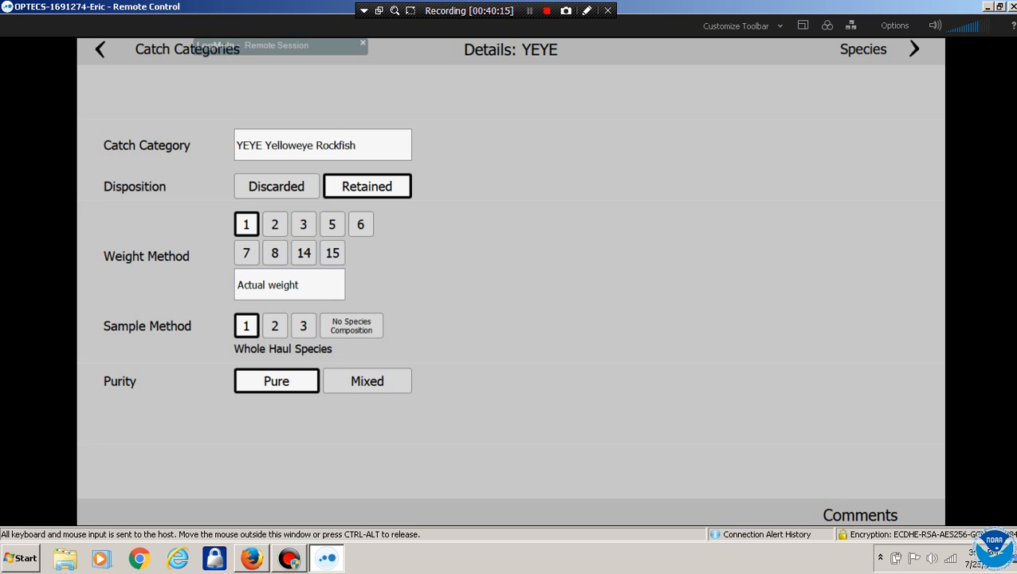
# Record Yelloweye basket 1 with weight 66 lb and a fish count of 3
pyautogui.click(914, 49)
pyautogui.click(800, 81)
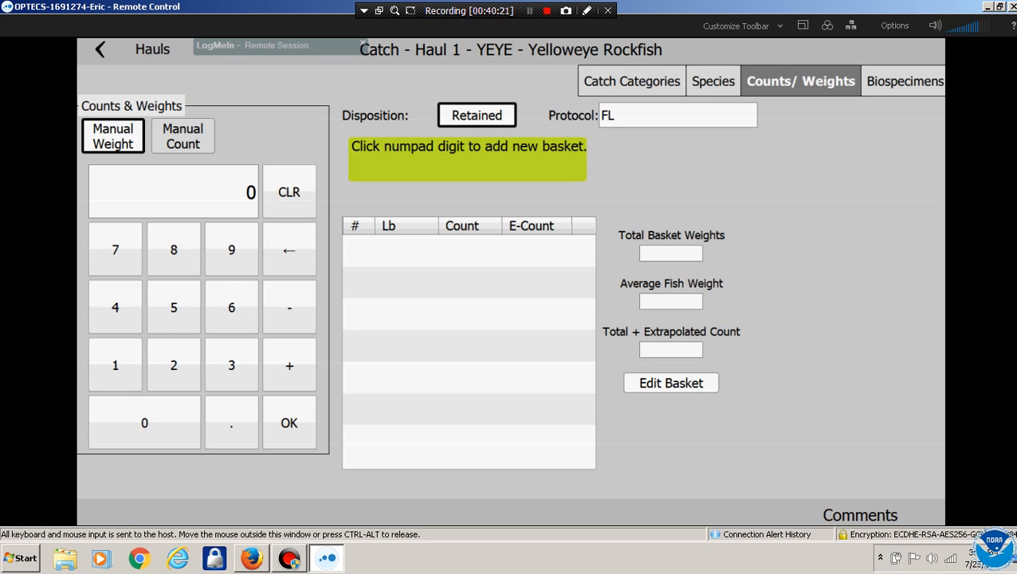
pyautogui.click(232, 307)
pyautogui.click(232, 307)
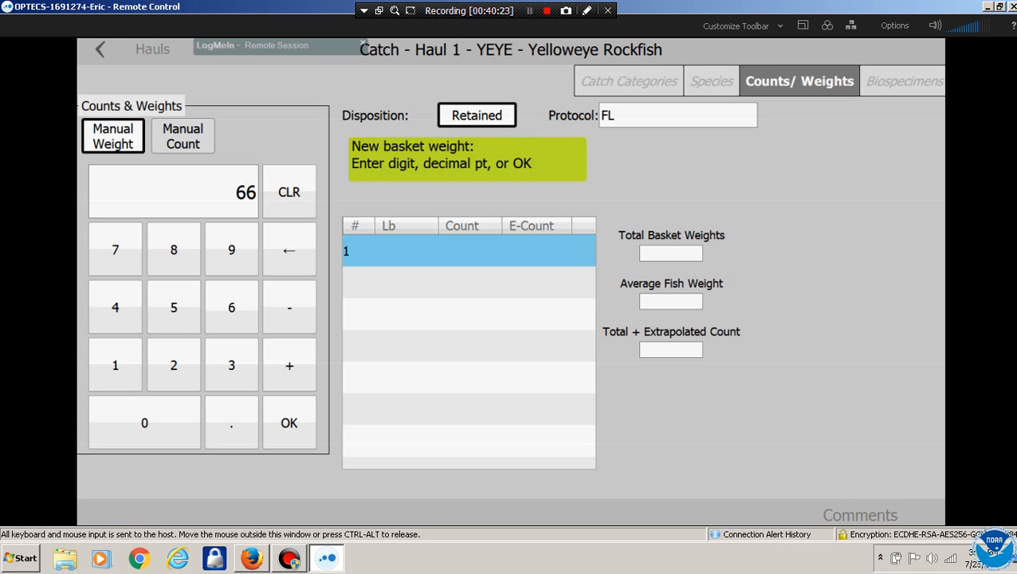
pyautogui.click(289, 423)
pyautogui.click(231, 365)
pyautogui.click(288, 423)
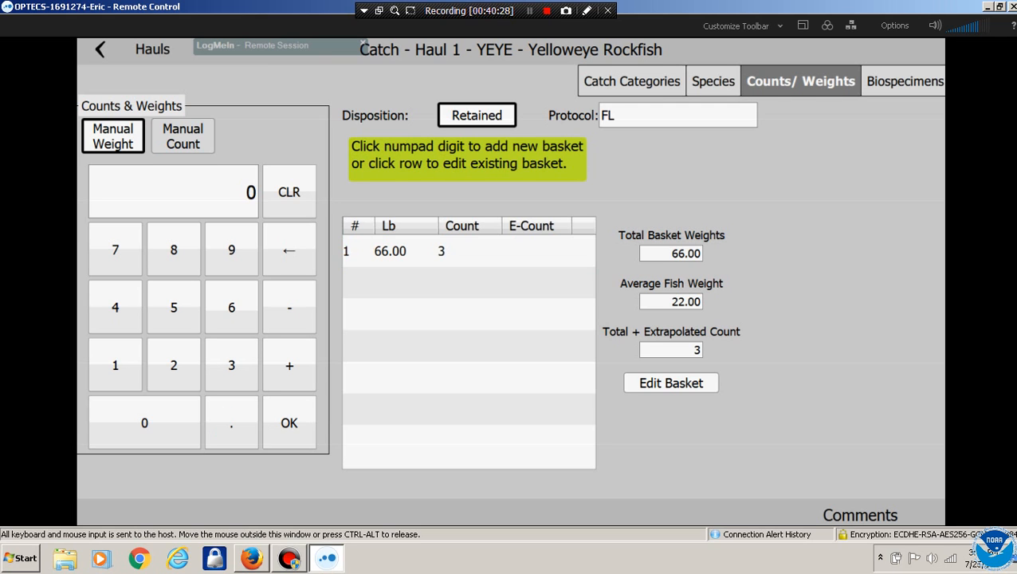
# Using the Inside and Random biosample method, add three biospecimens with lengths 56, 83 and 66
pyautogui.click(905, 81)
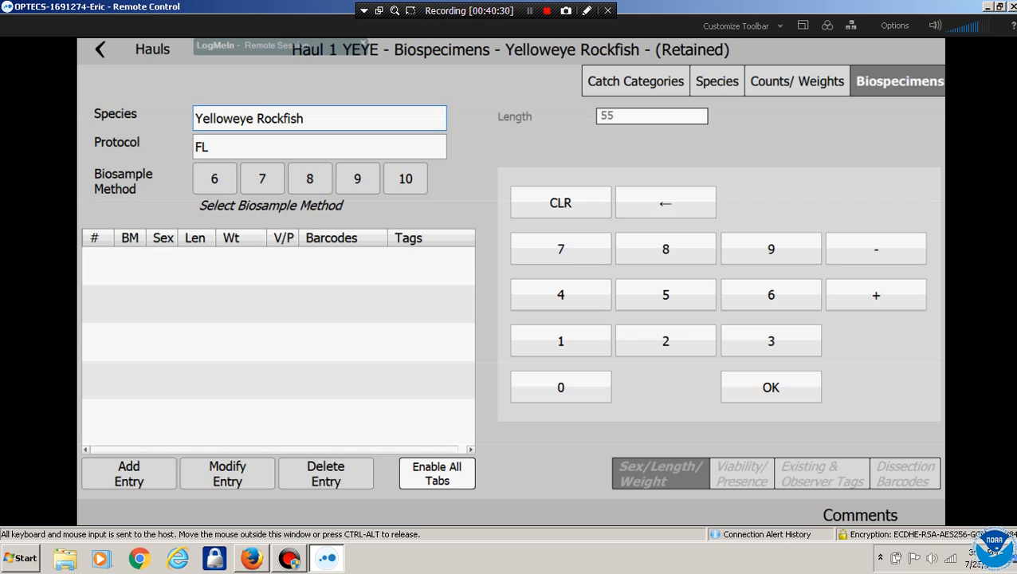
pyautogui.click(357, 179)
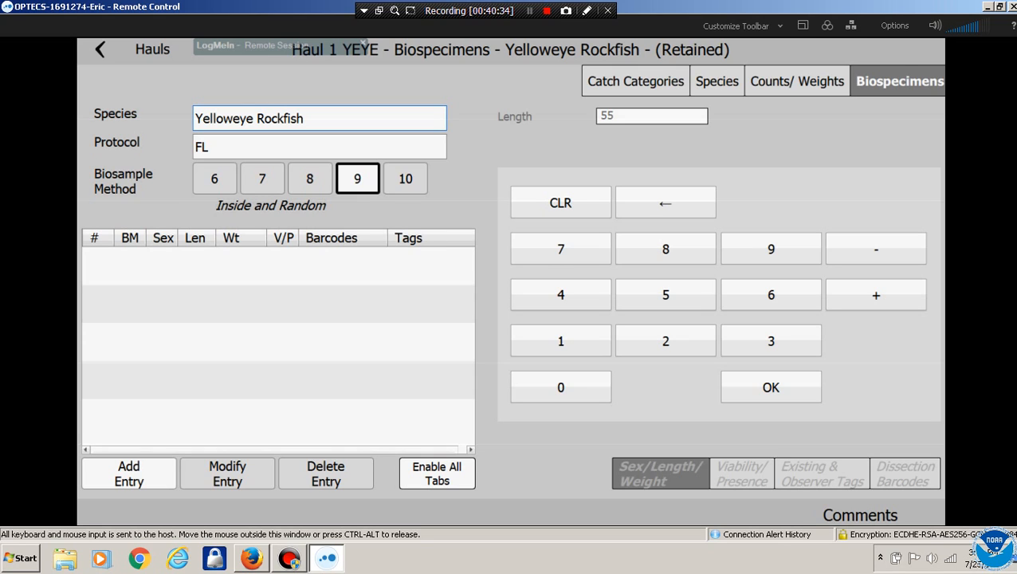
pyautogui.click(128, 473)
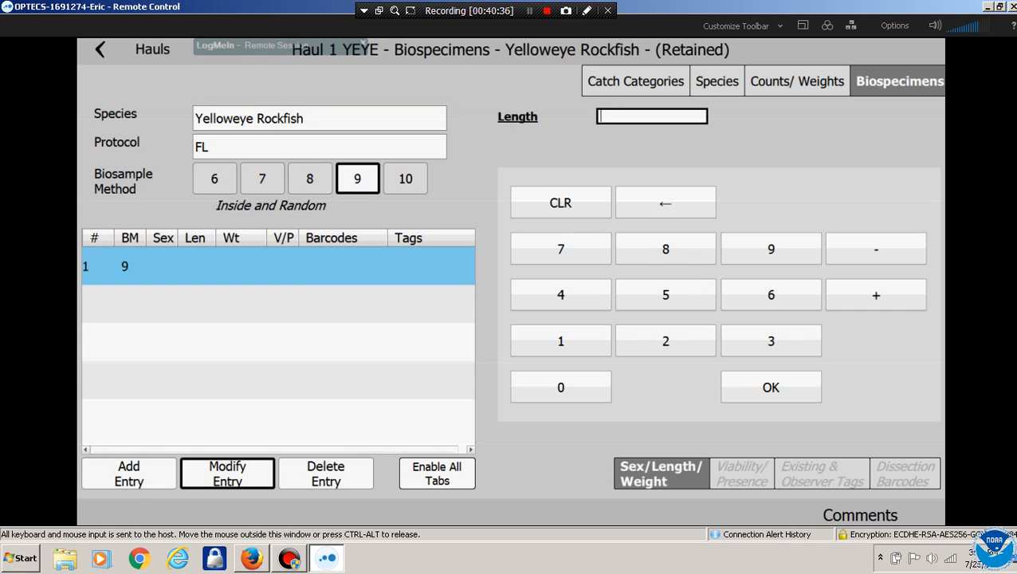
pyautogui.click(665, 294)
pyautogui.click(771, 294)
pyautogui.click(771, 387)
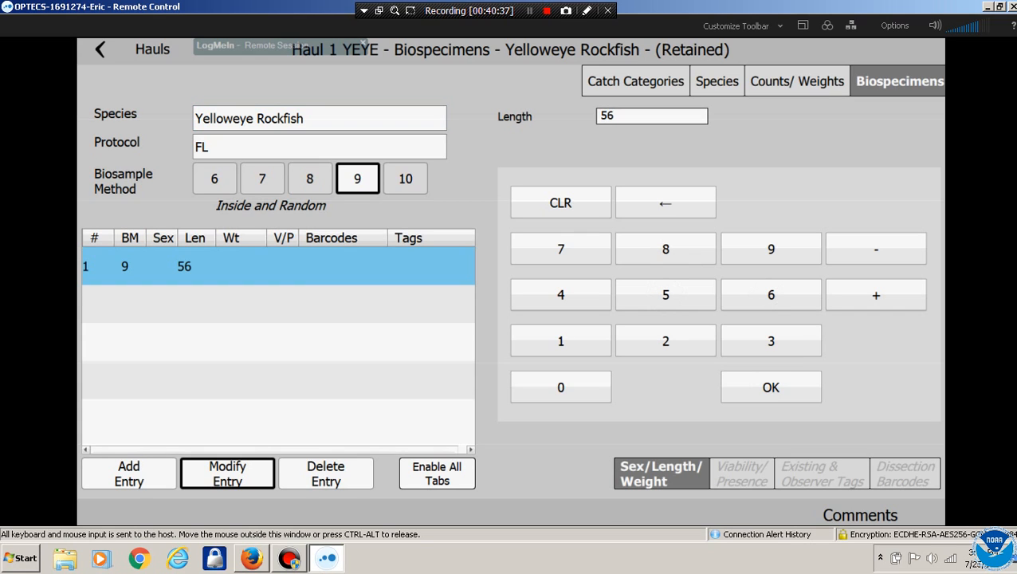
pyautogui.click(129, 474)
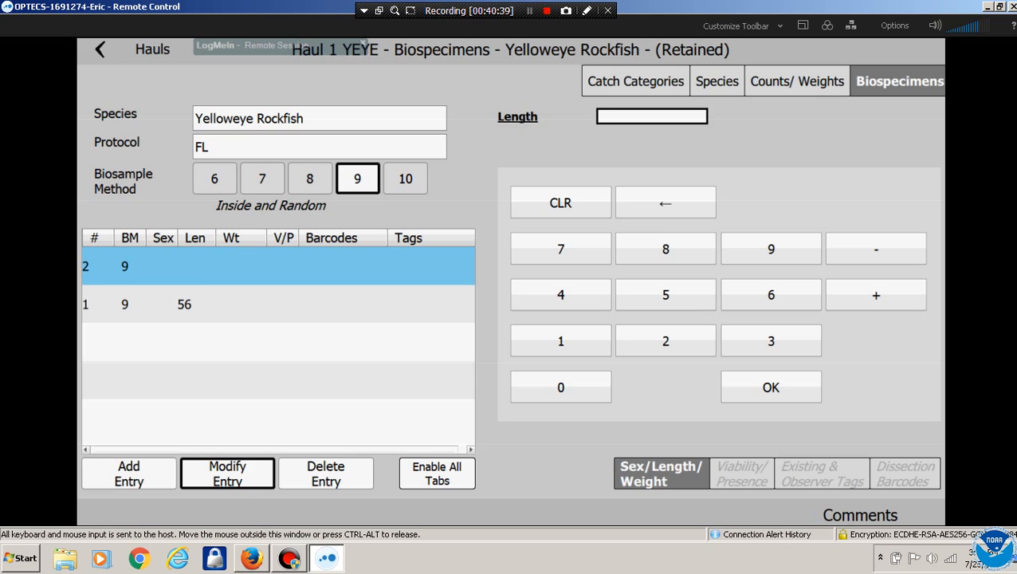
pyautogui.click(666, 249)
pyautogui.click(771, 341)
pyautogui.click(770, 386)
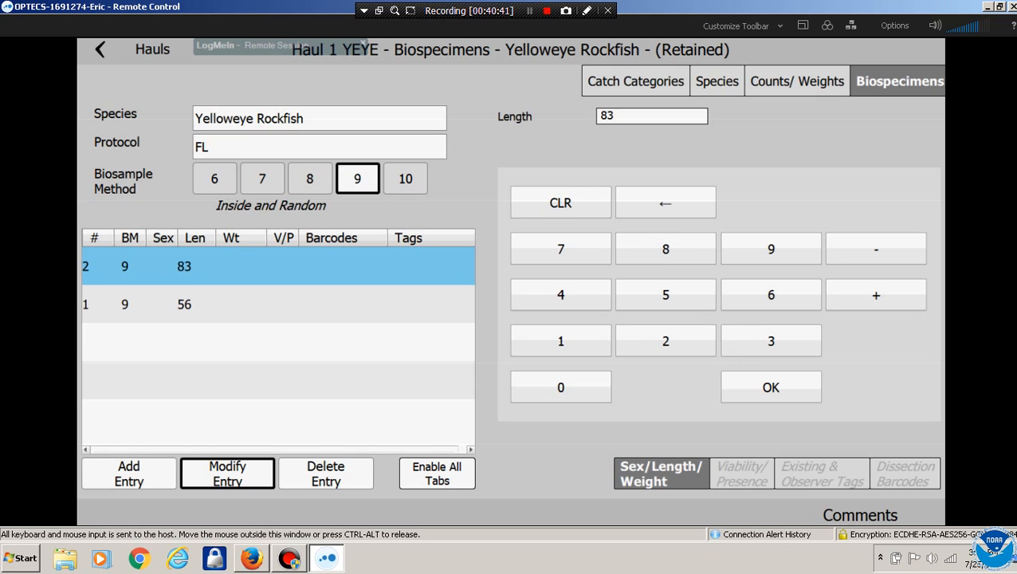
pyautogui.click(129, 474)
pyautogui.click(771, 294)
pyautogui.click(771, 294)
pyautogui.click(771, 387)
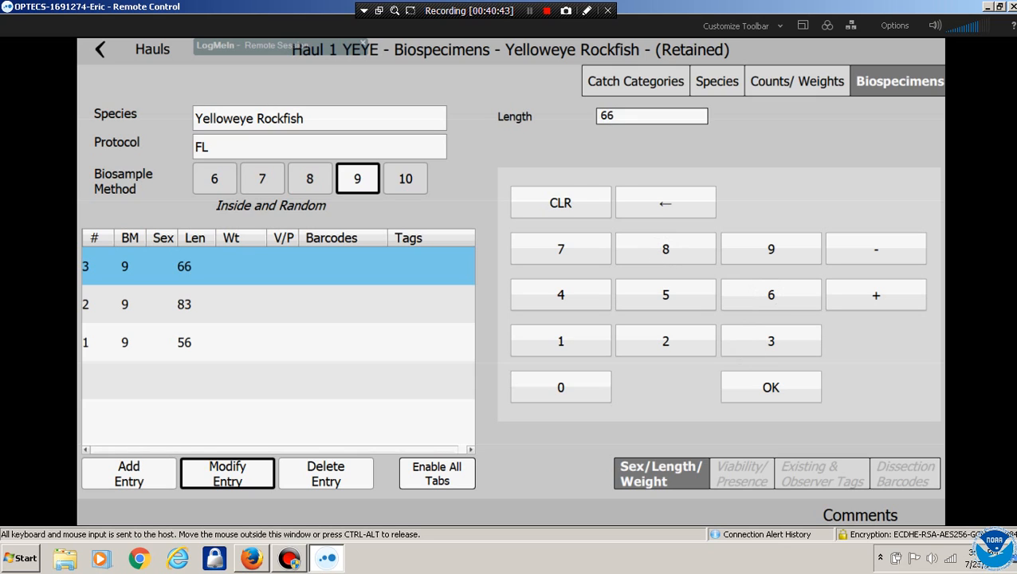
pyautogui.click(797, 81)
pyautogui.click(717, 82)
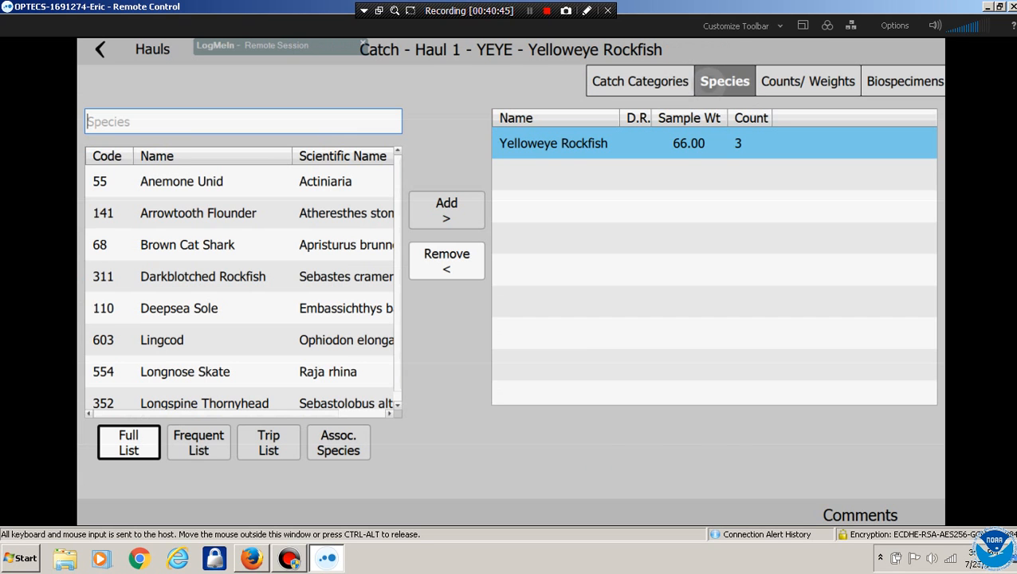
# Select CLPR in haul 1's catch categories, then view the hauls in Logbook Mode
pyautogui.click(636, 81)
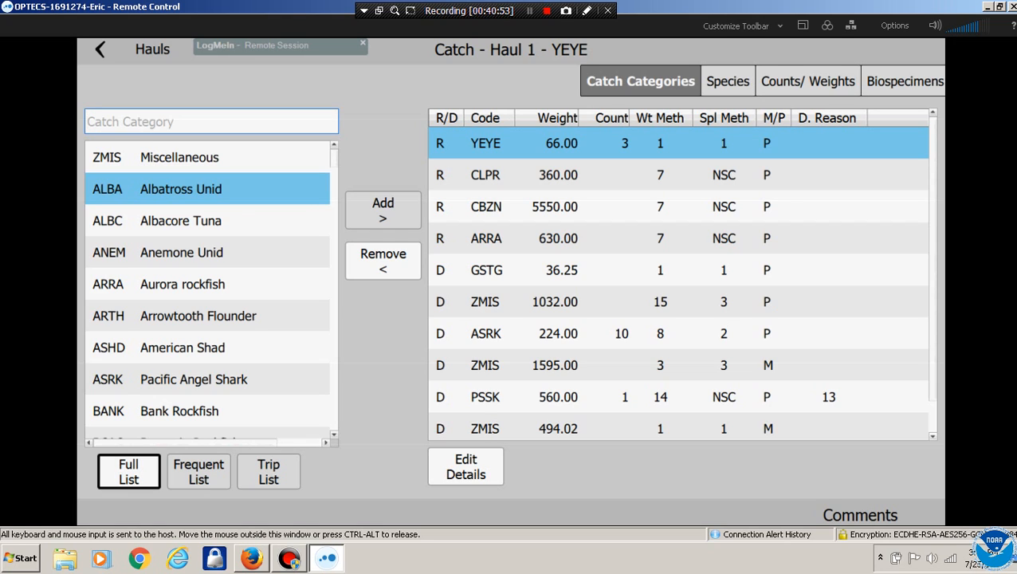
pyautogui.click(558, 174)
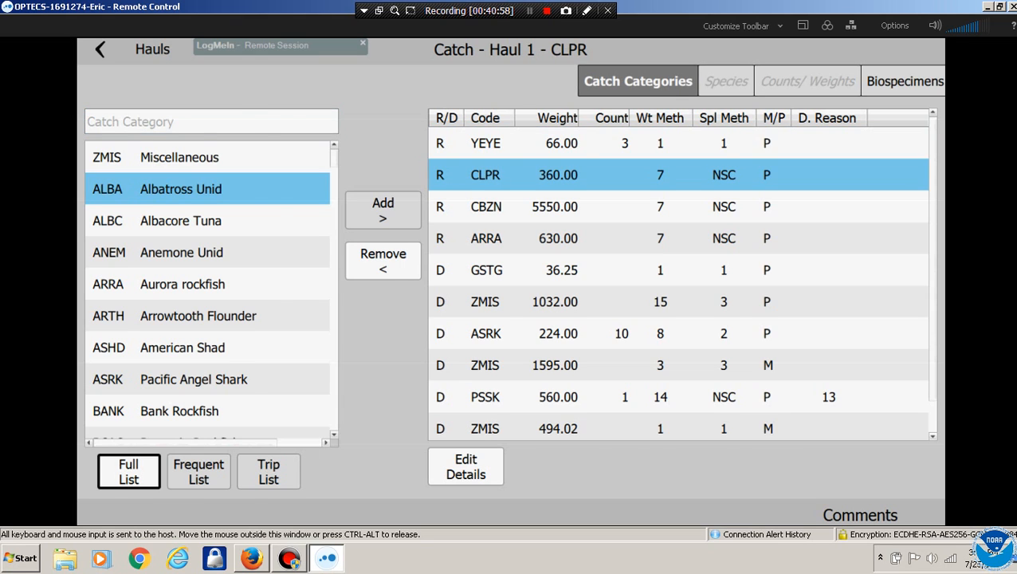
pyautogui.click(152, 50)
pyautogui.click(155, 515)
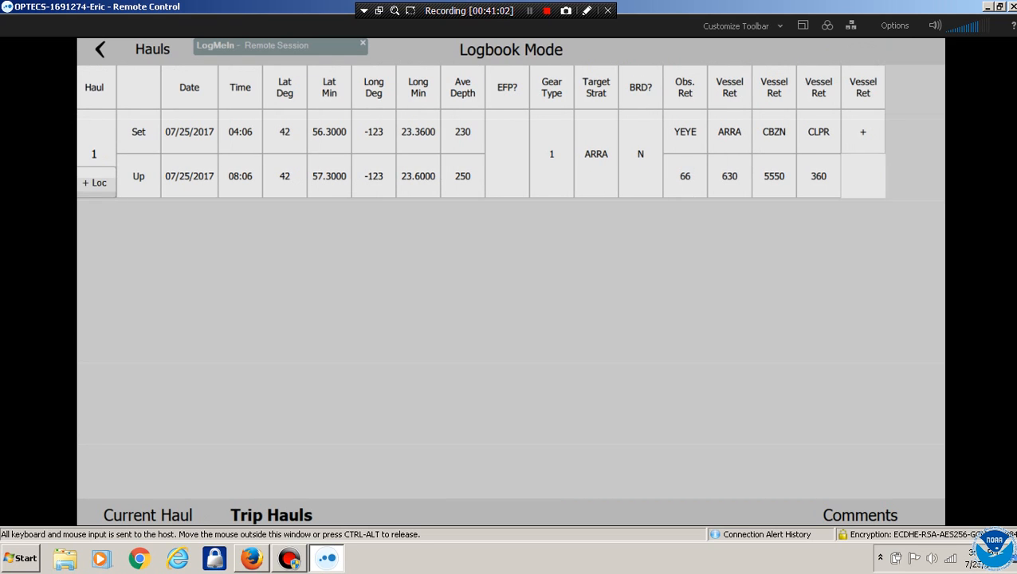
pyautogui.click(863, 133)
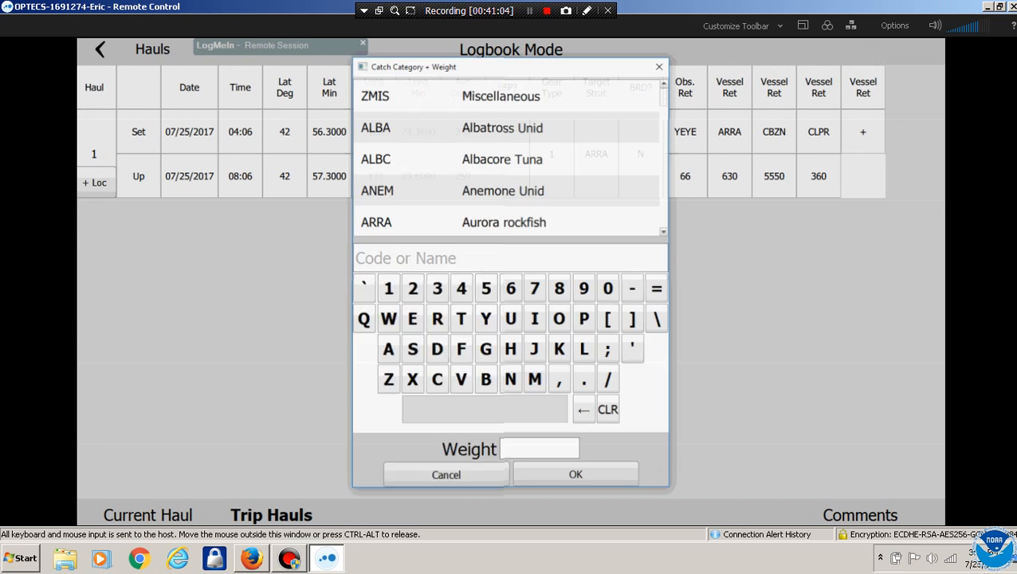
pyautogui.click(511, 258)
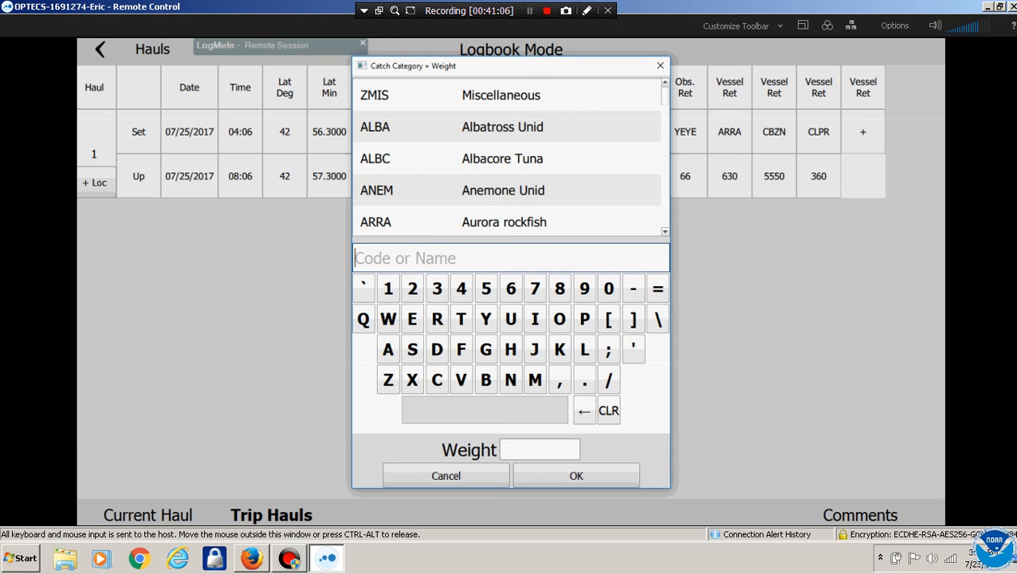
pyautogui.click(487, 319)
pyautogui.click(413, 320)
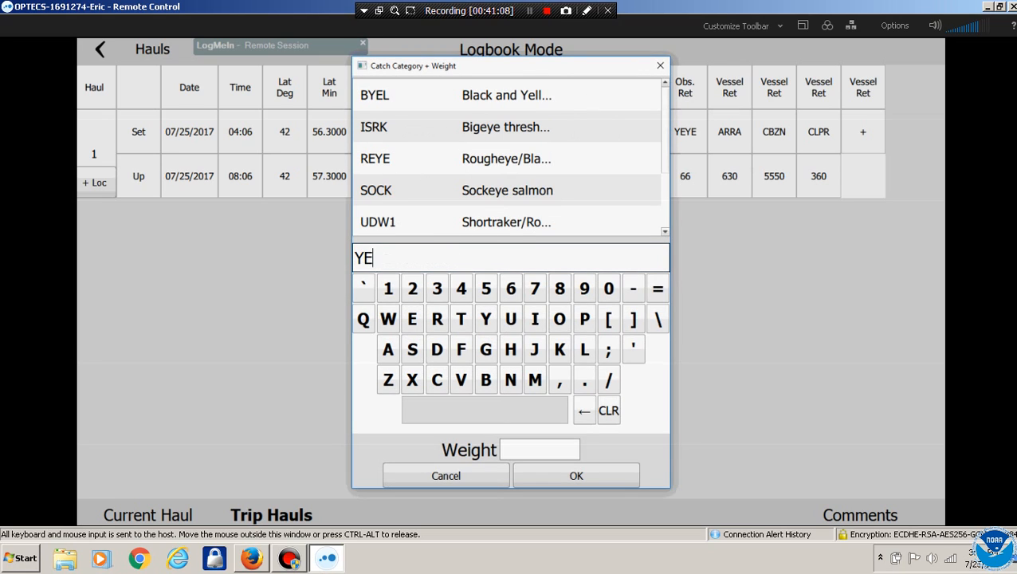
pyautogui.click(486, 318)
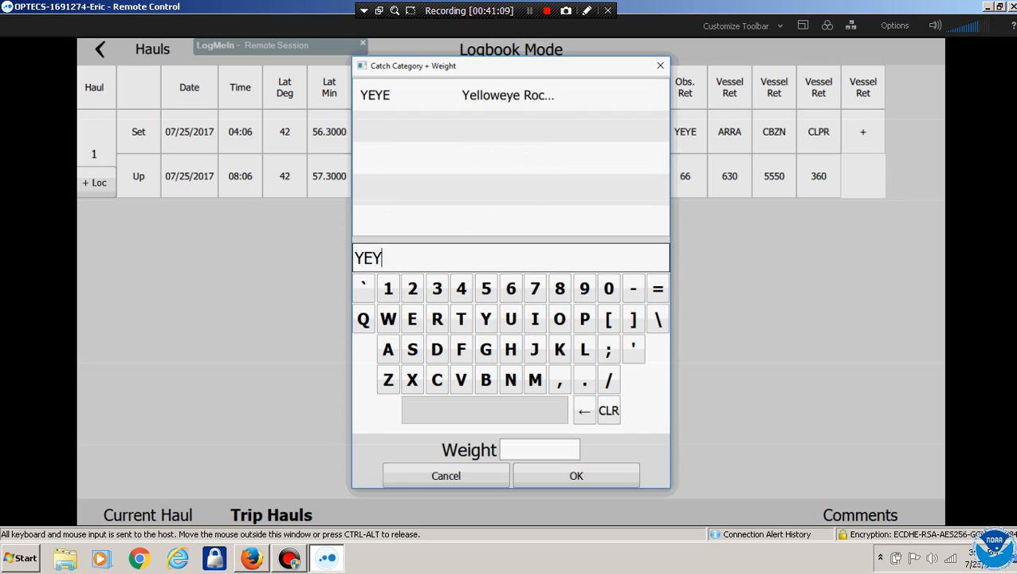
pyautogui.click(506, 95)
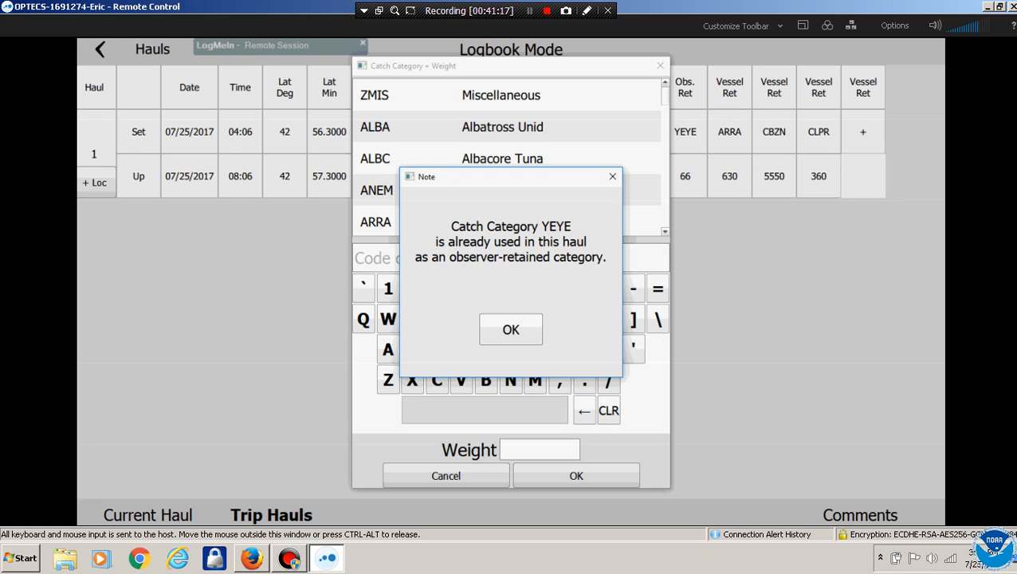
pyautogui.click(511, 330)
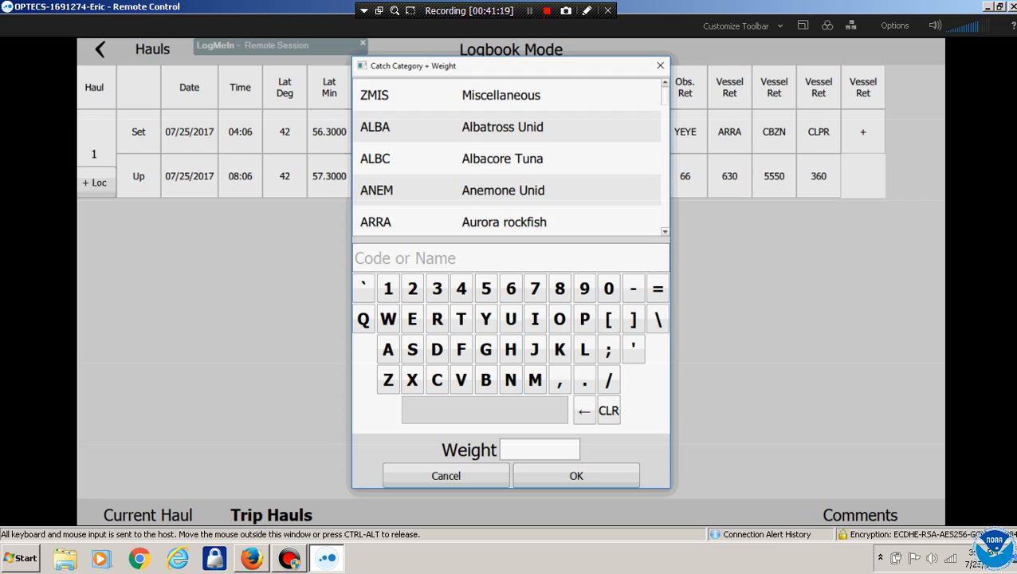
pyautogui.click(446, 475)
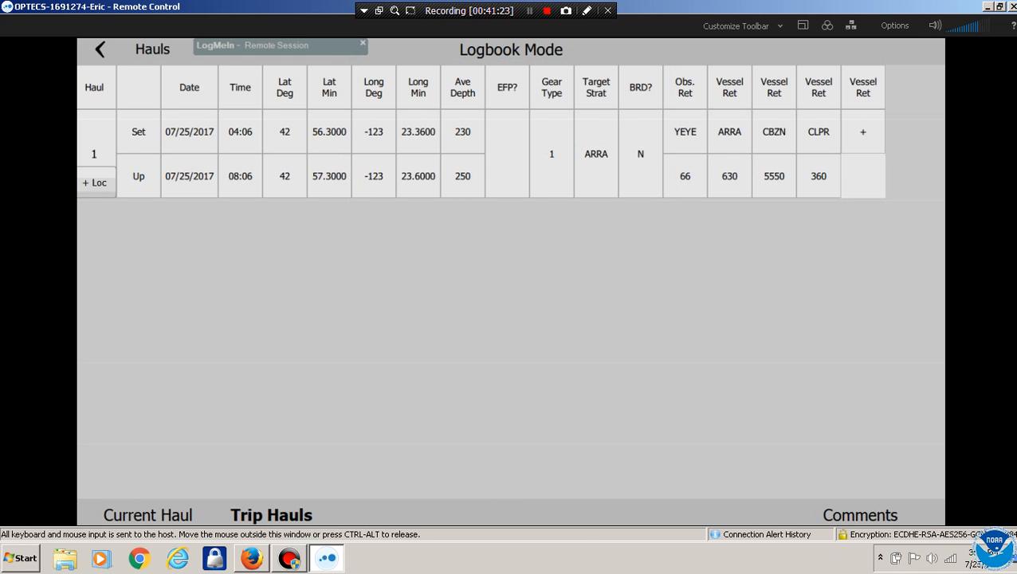
pyautogui.click(861, 515)
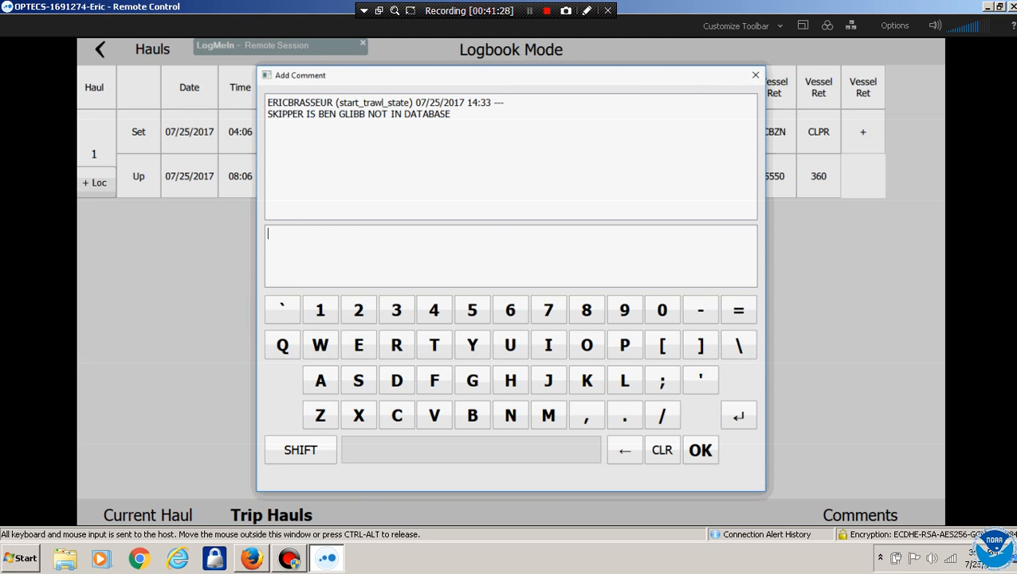
# Enter and save a short logbook comment, then return to the Hauls list
pyautogui.click(472, 380)
pyautogui.click(511, 380)
pyautogui.click(510, 346)
pyautogui.click(700, 450)
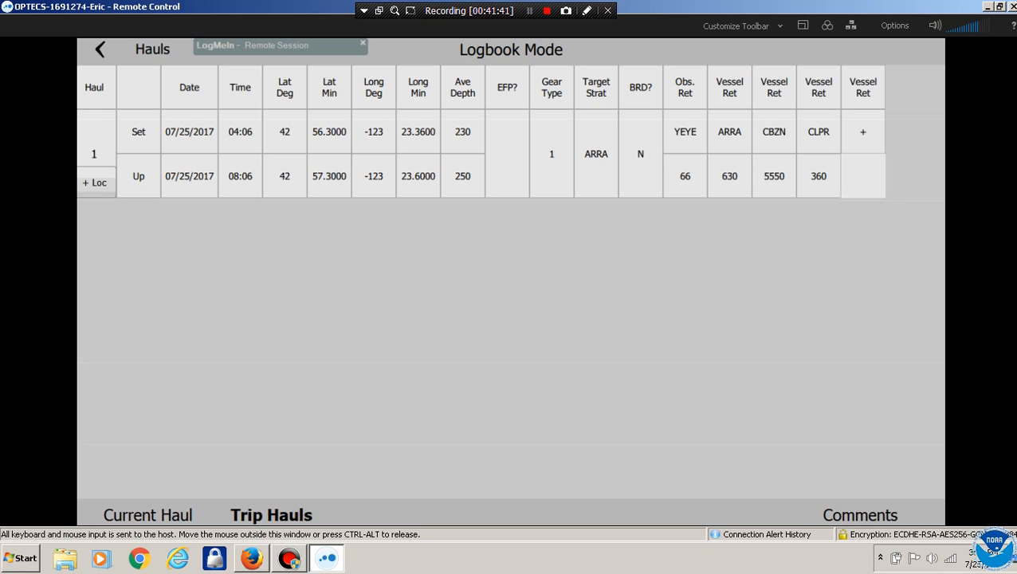
pyautogui.click(101, 49)
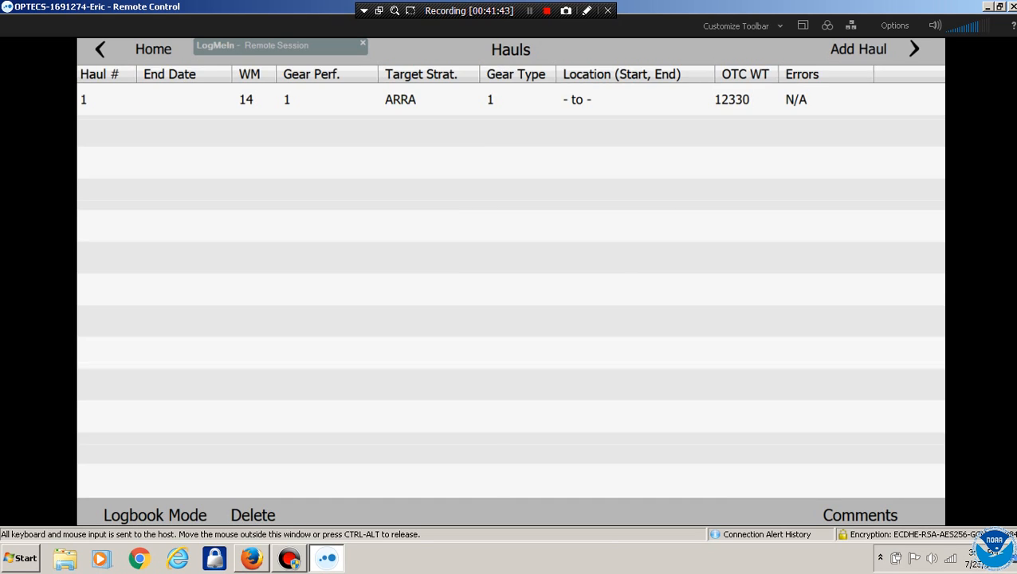
# Open haul 1's catch, select ARRA and bring up its biospecimens
pyautogui.click(151, 100)
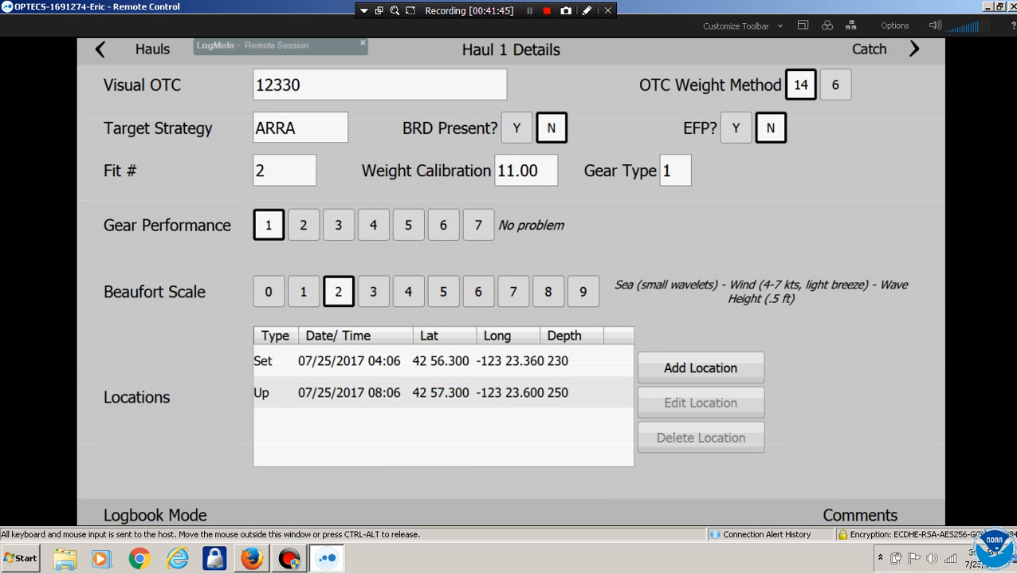
pyautogui.click(885, 49)
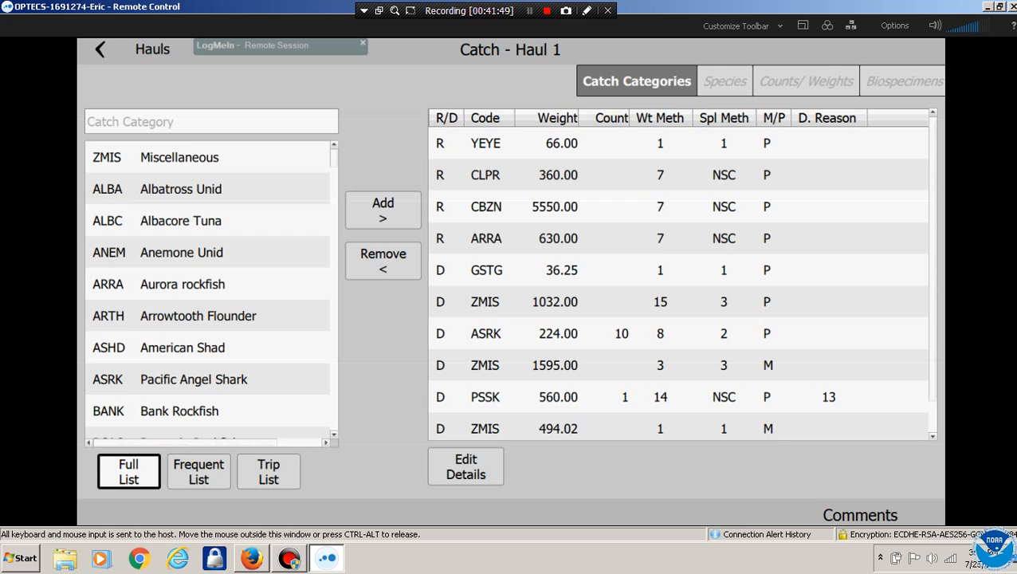
pyautogui.click(555, 270)
pyautogui.click(556, 239)
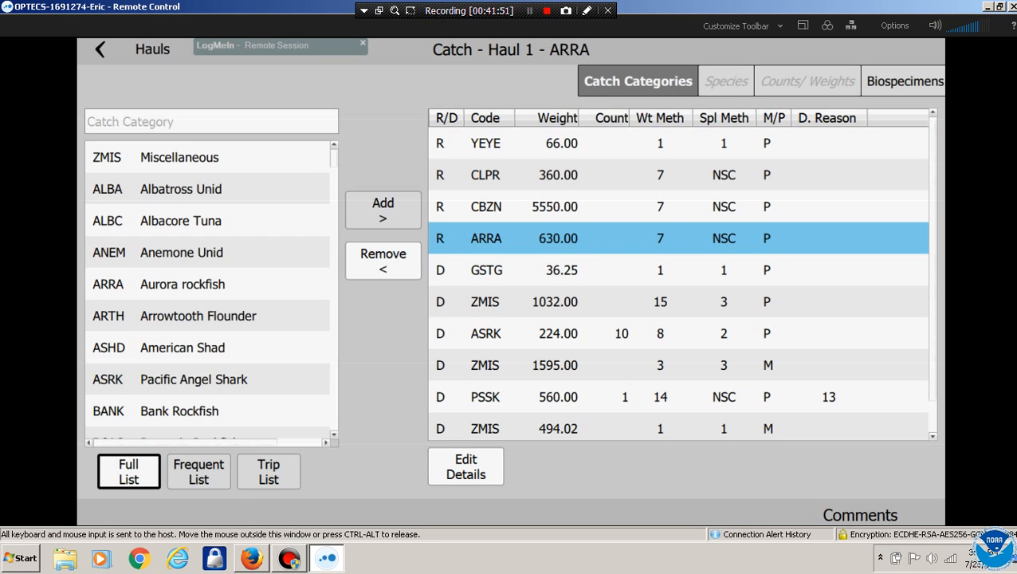
pyautogui.click(904, 81)
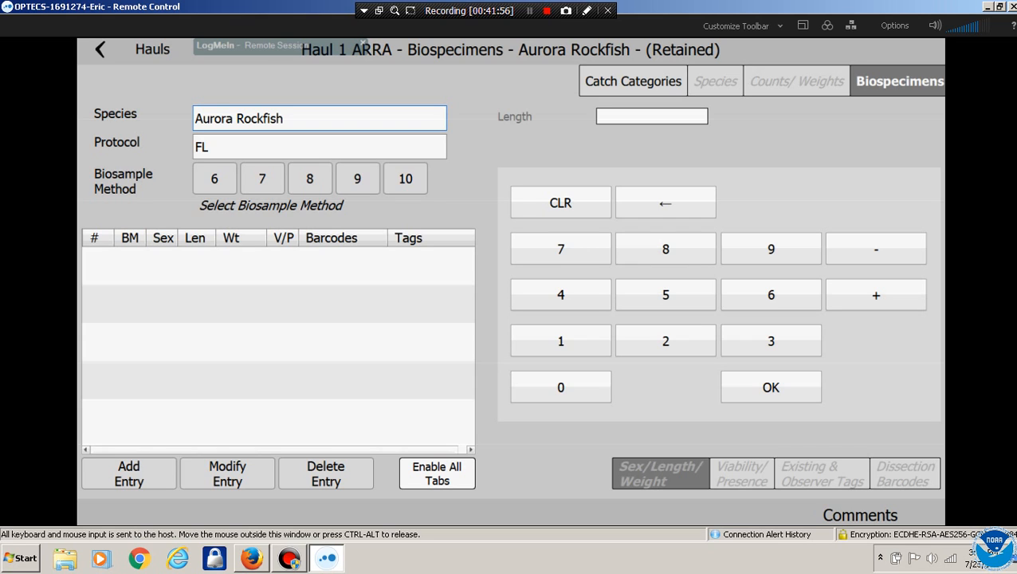
# Save the comment 'TETES', recheck it, and return to the Catch Categories
pyautogui.click(861, 516)
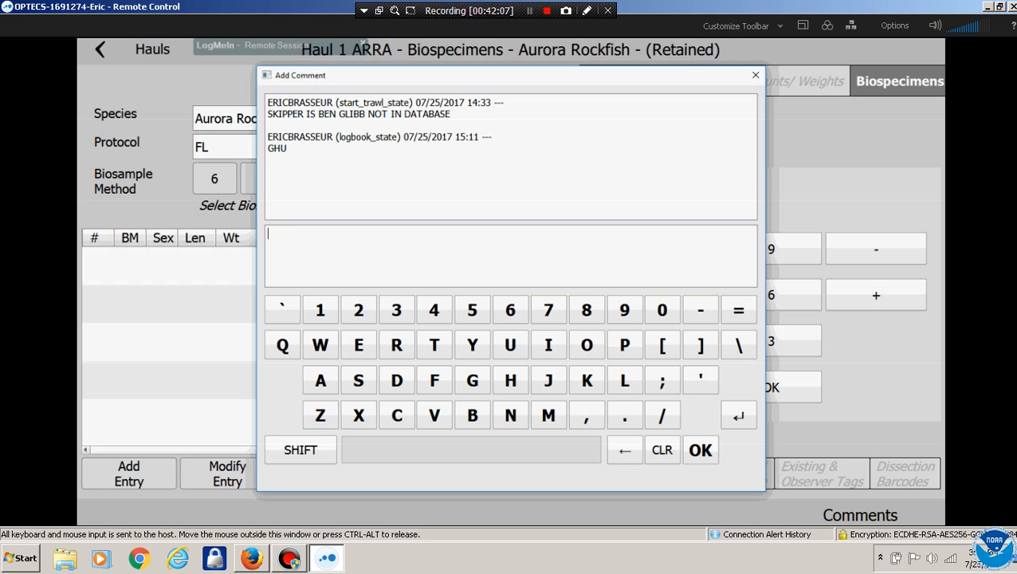
pyautogui.write('TETES')
pyautogui.click(700, 450)
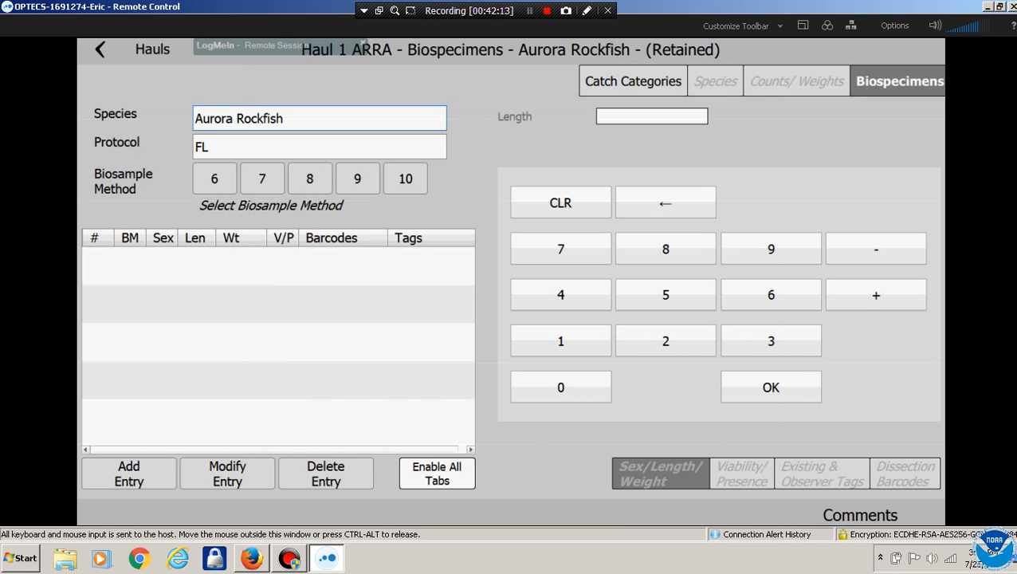
pyautogui.click(860, 516)
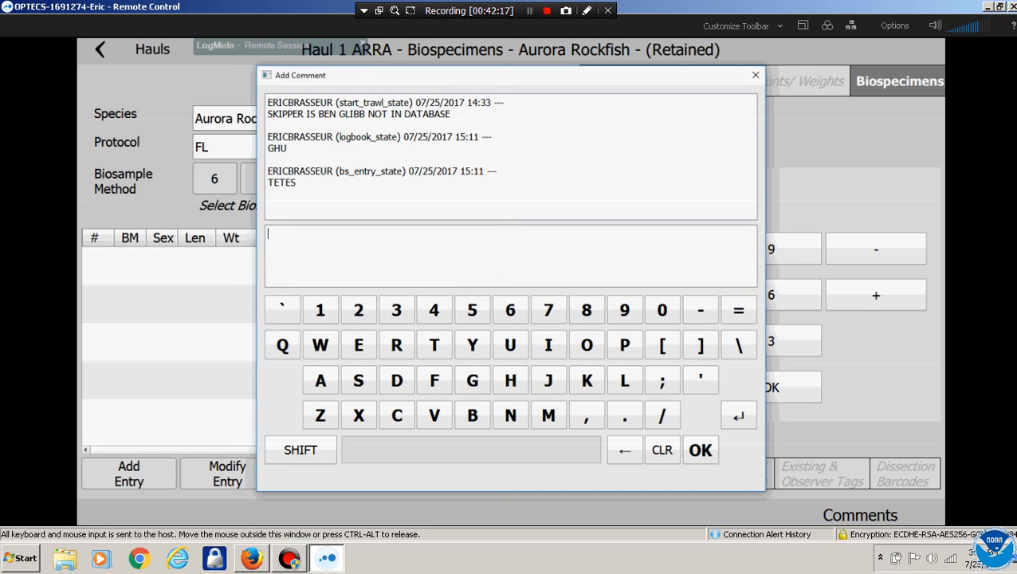
pyautogui.click(701, 449)
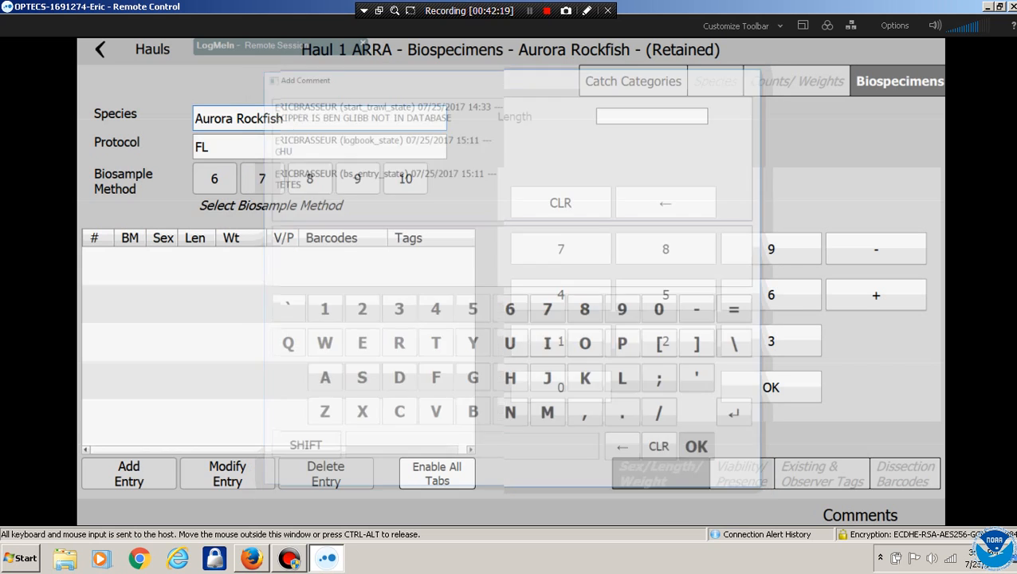
pyautogui.click(634, 82)
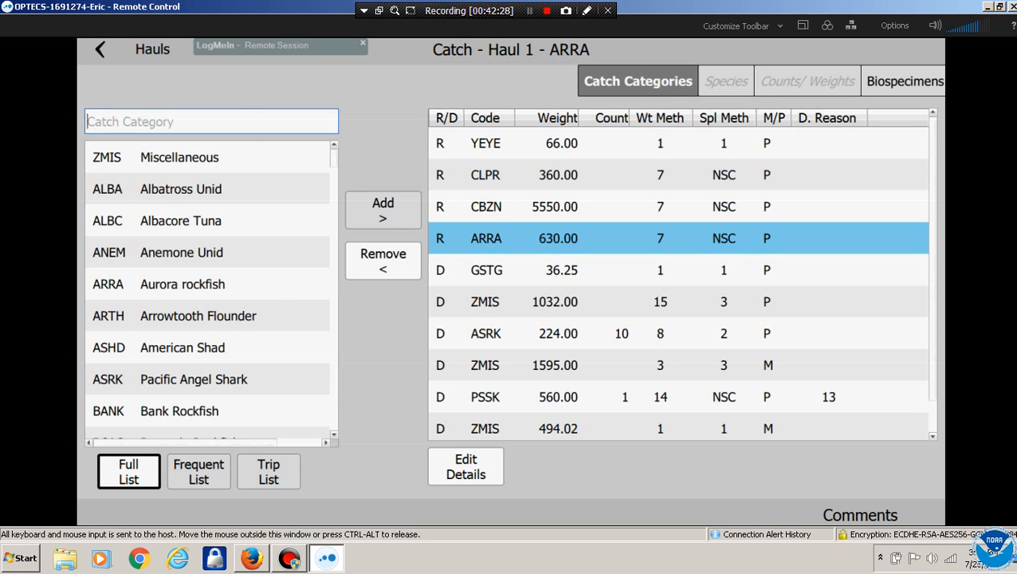
# Navigate back Home, glance at Hauls and the empty End Trip form, then open Error Reports
pyautogui.click(101, 50)
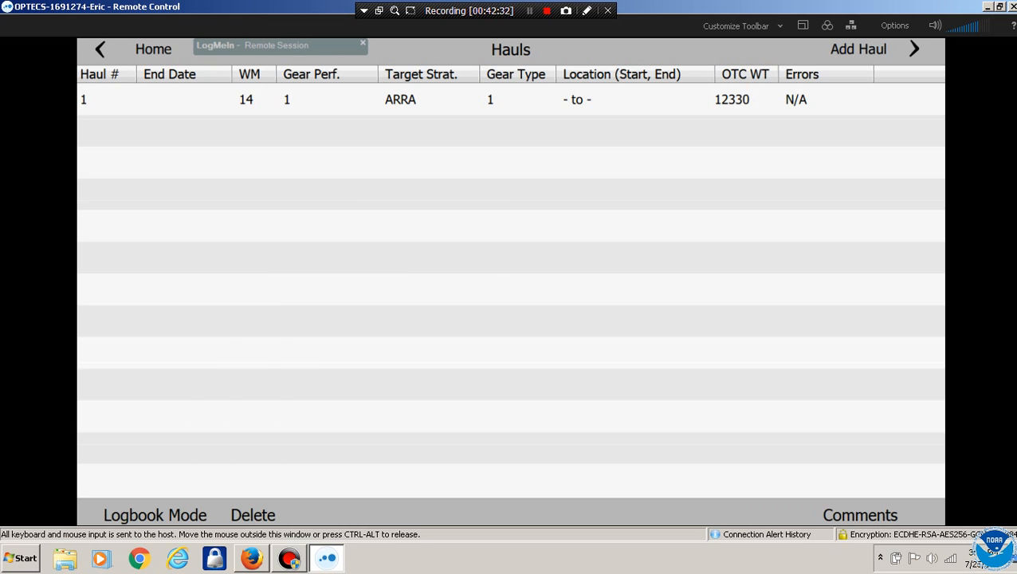
pyautogui.click(151, 49)
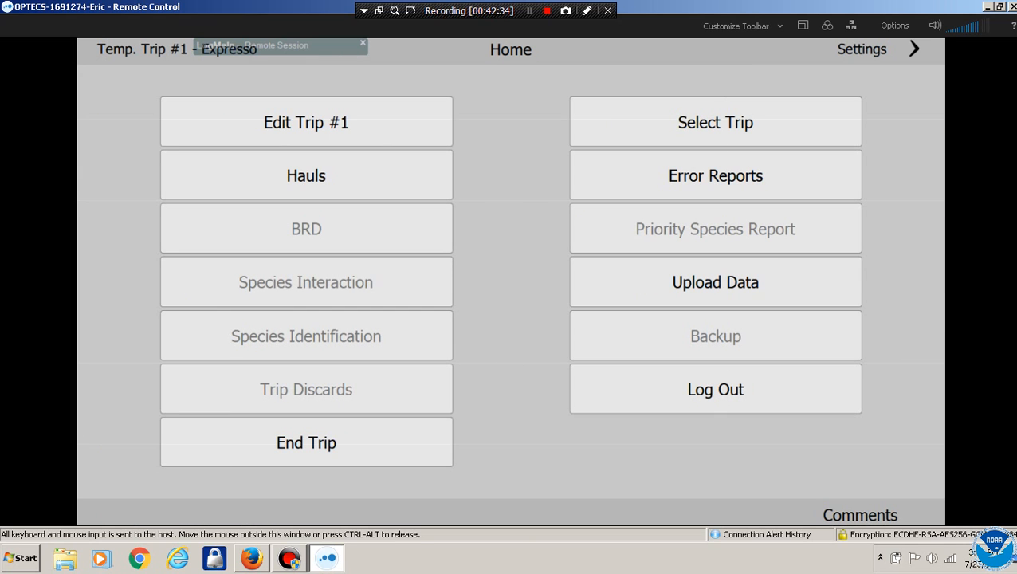
pyautogui.click(307, 175)
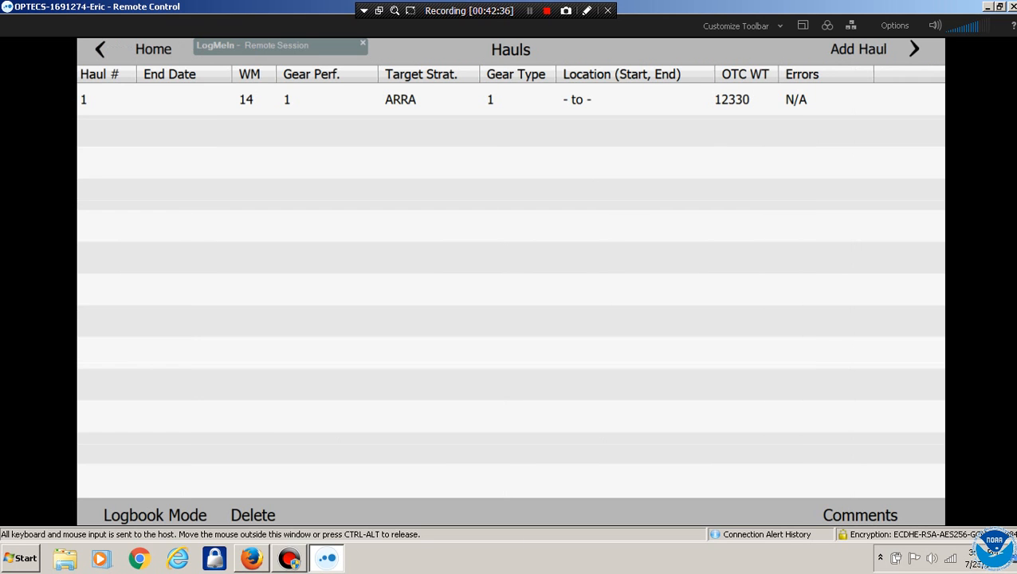
pyautogui.click(152, 49)
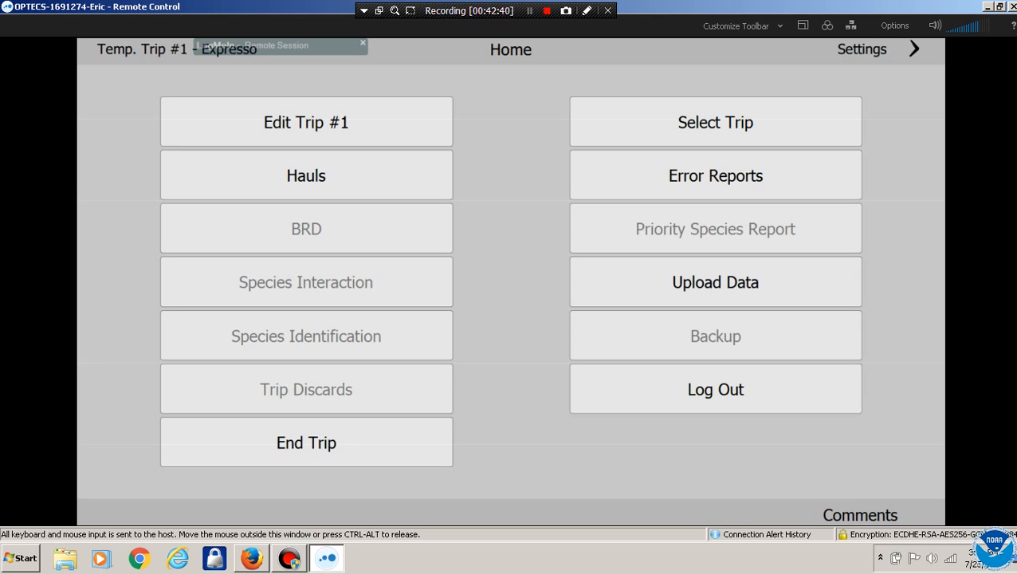
pyautogui.click(306, 442)
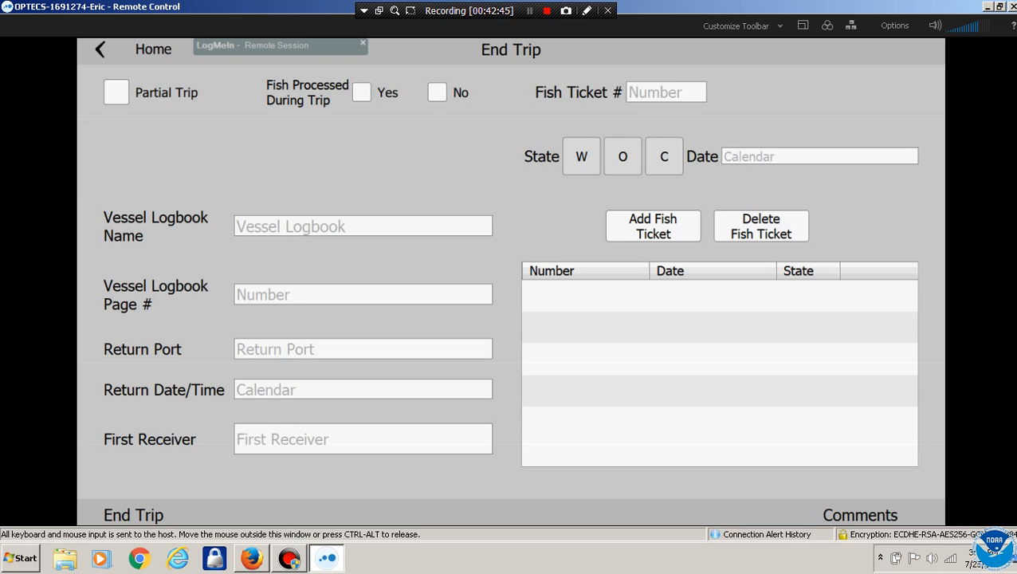
pyautogui.click(101, 50)
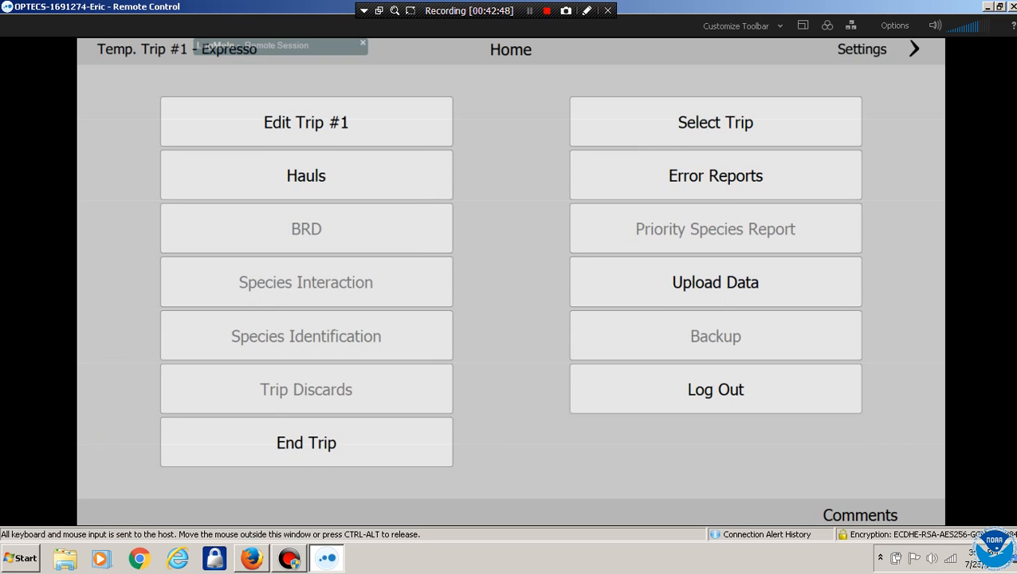
pyautogui.click(715, 175)
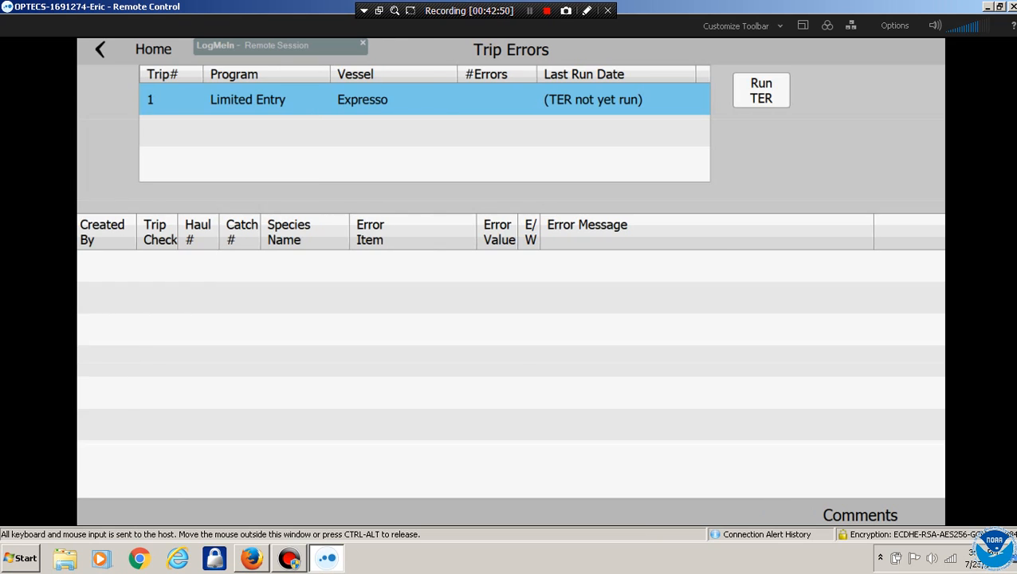
# Run TER for trip 1 and accept the Trip Checks prompt, producing 12 errors
pyautogui.click(761, 90)
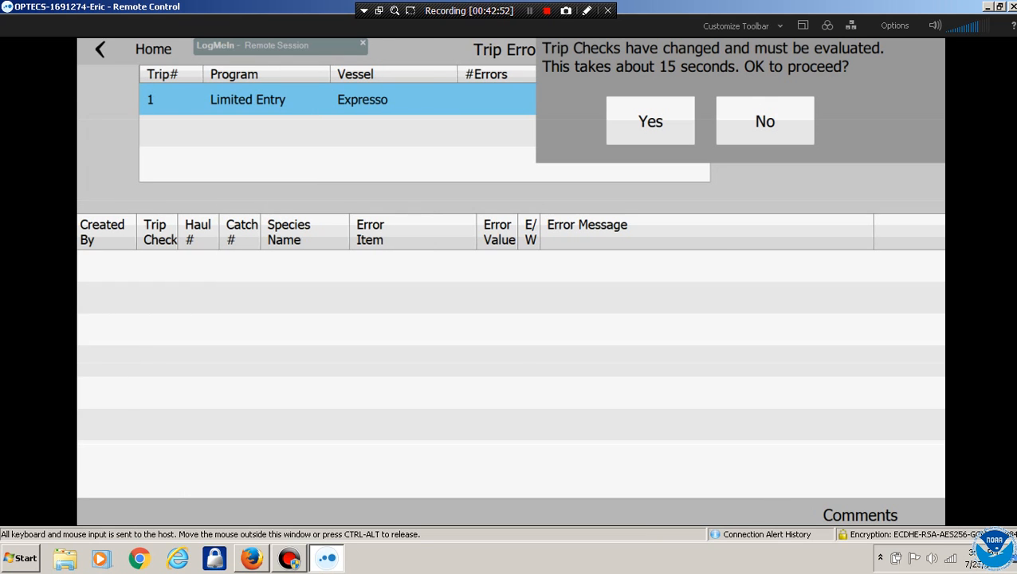
pyautogui.click(651, 121)
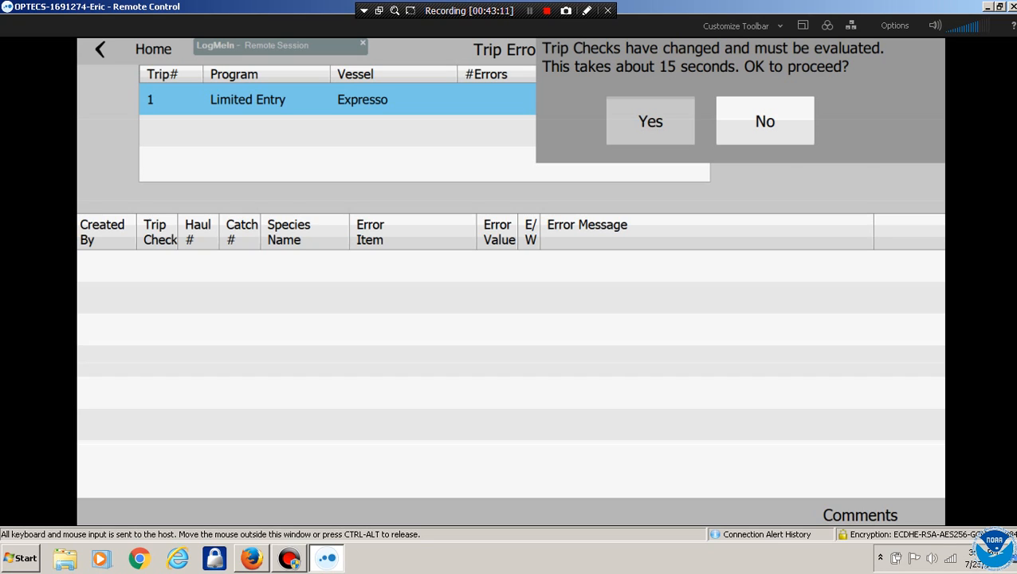
pyautogui.click(651, 121)
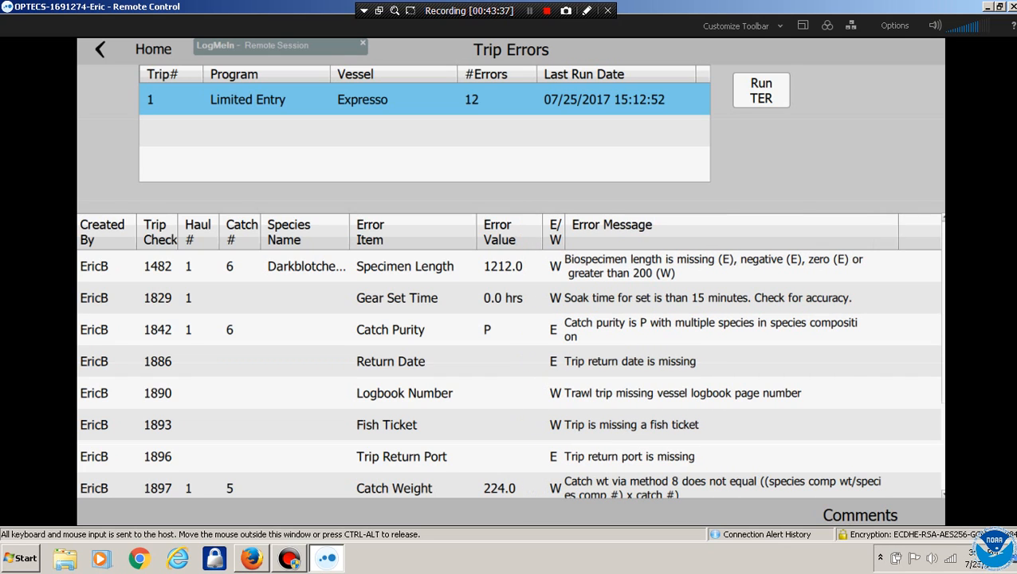
pyautogui.click(504, 266)
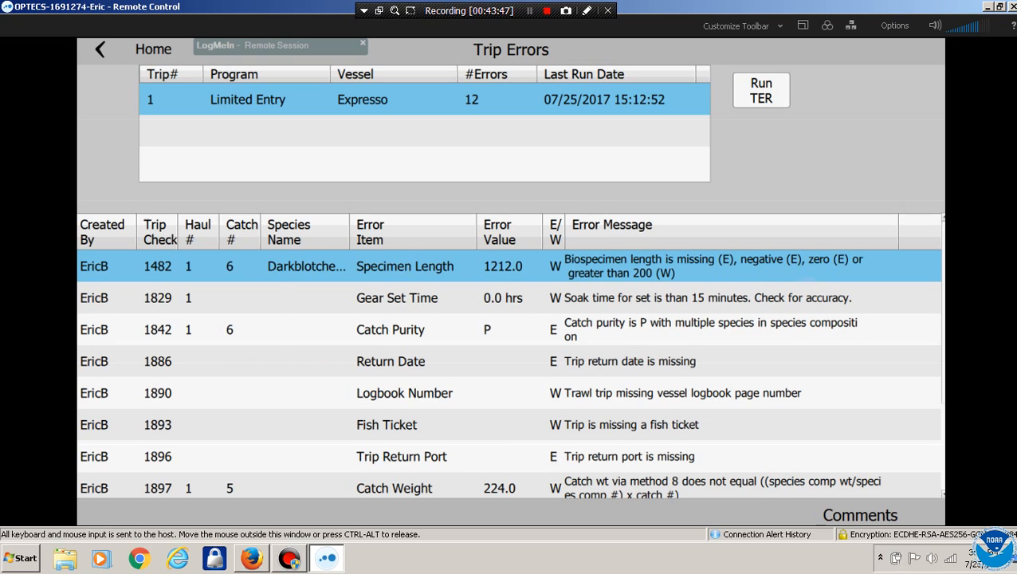
pyautogui.scroll(-1, 509, 373)
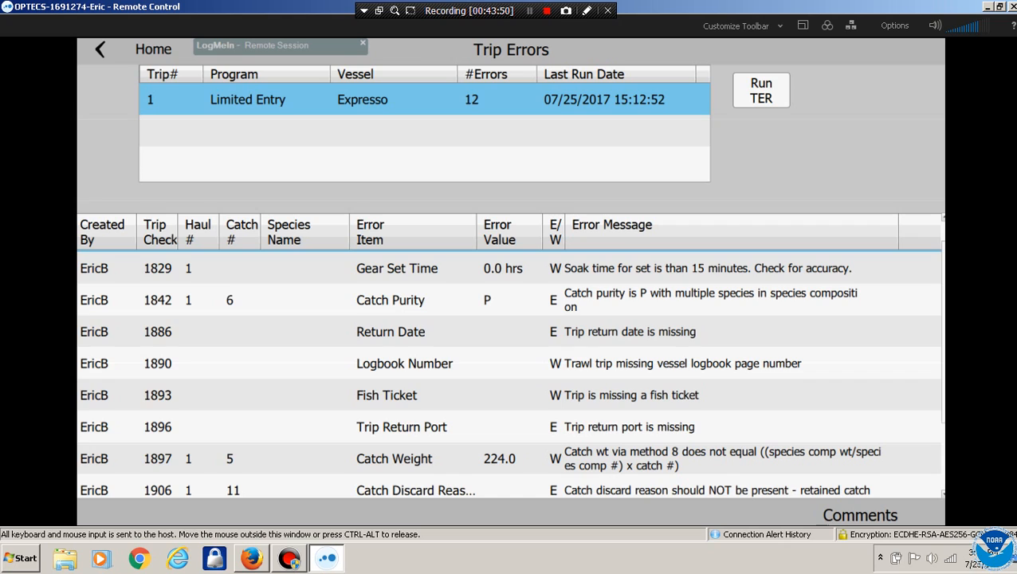
pyautogui.click(510, 300)
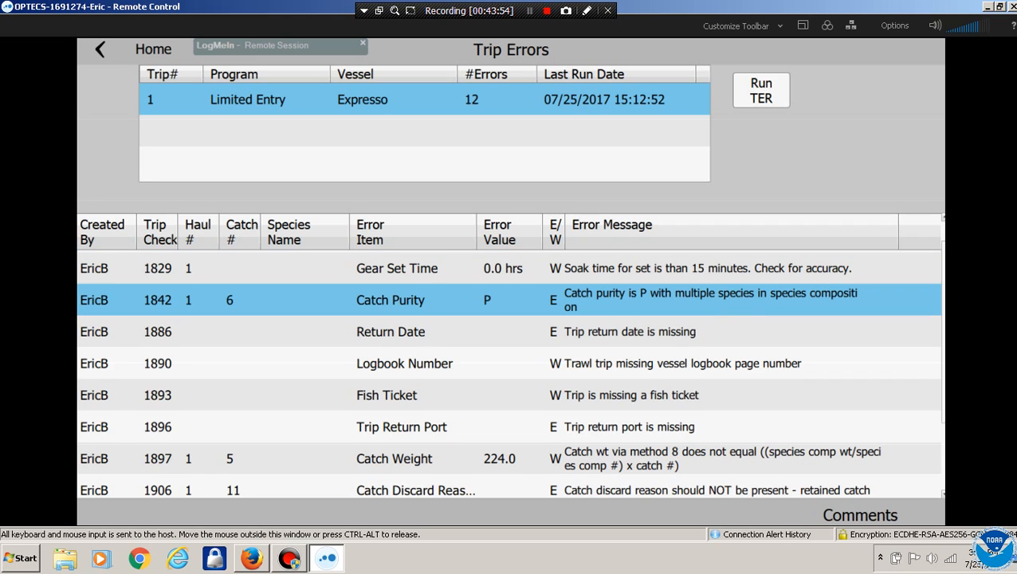
pyautogui.scroll(-1, 509, 373)
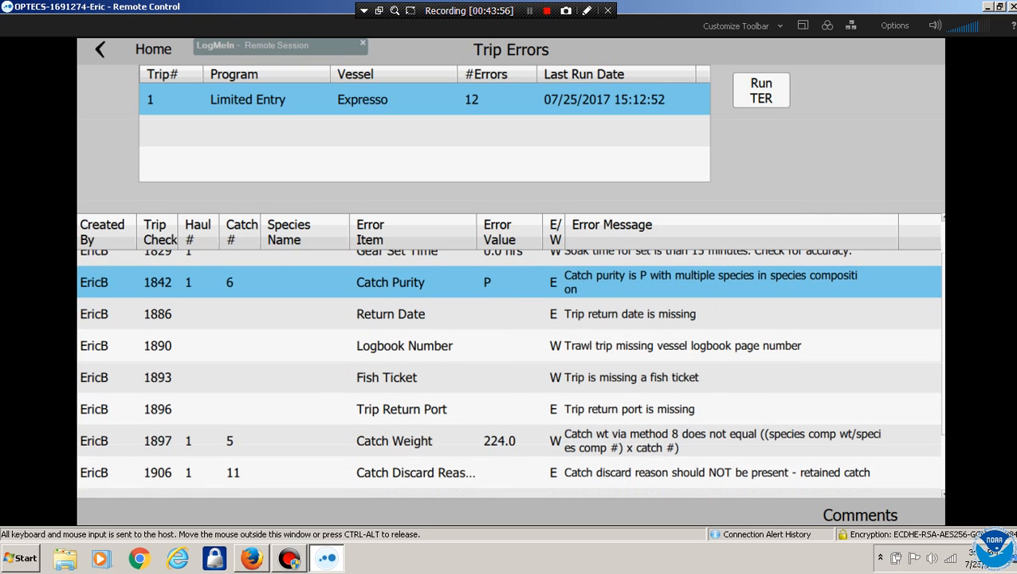
pyautogui.scroll(-1, 510, 373)
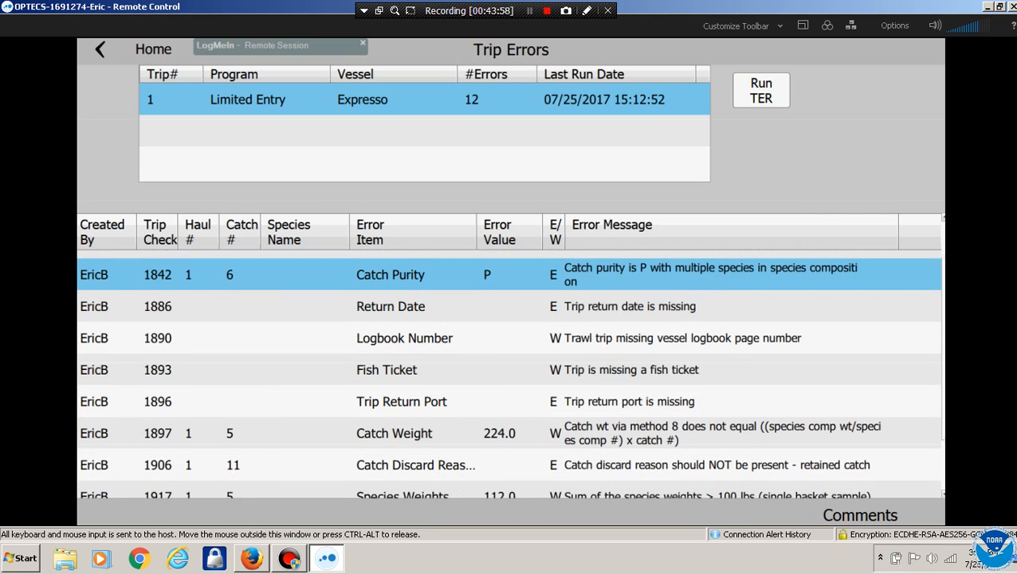
pyautogui.scroll(-2, 510, 373)
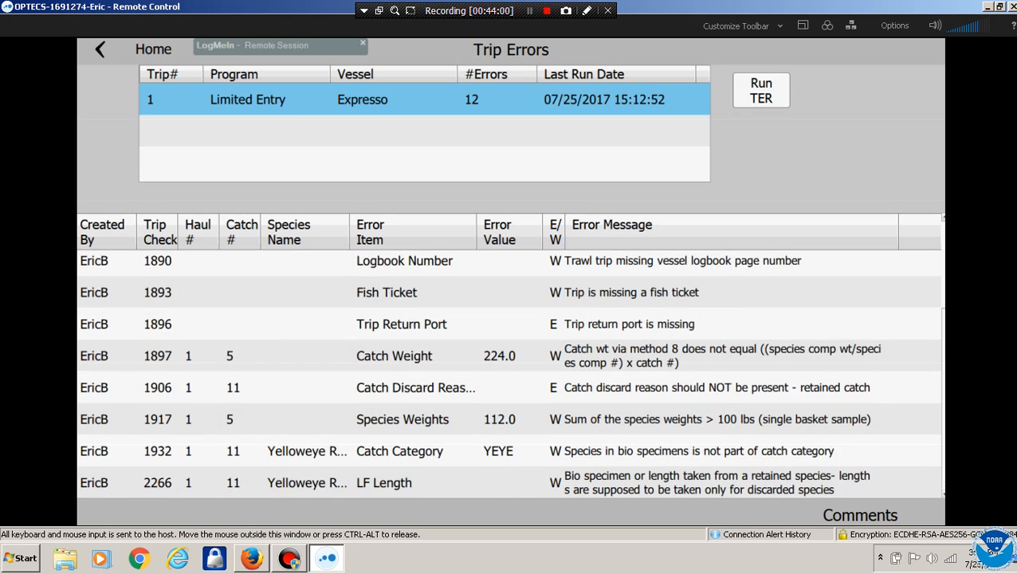
pyautogui.scroll(-1, 510, 373)
pyautogui.click(509, 356)
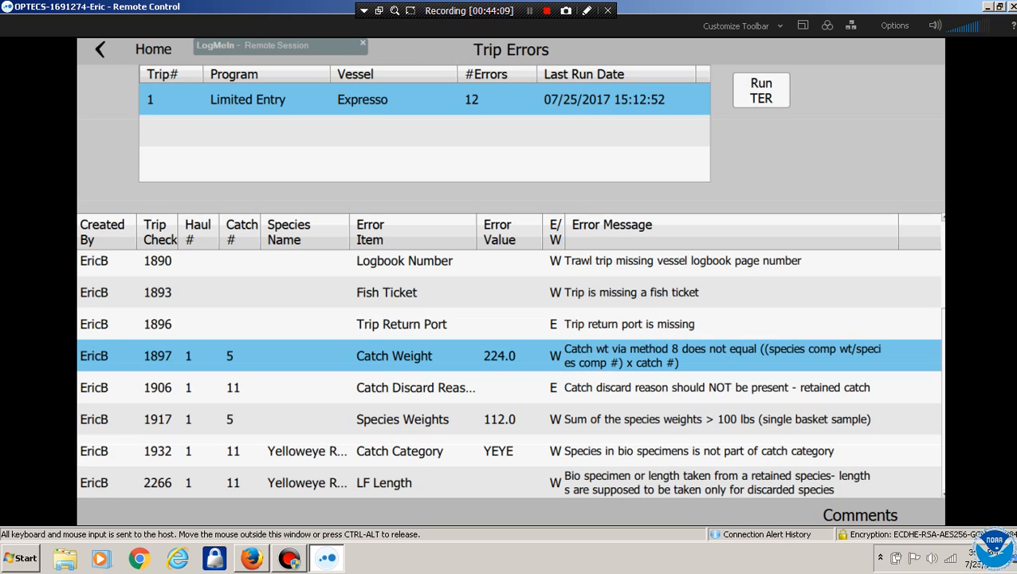
pyautogui.click(509, 387)
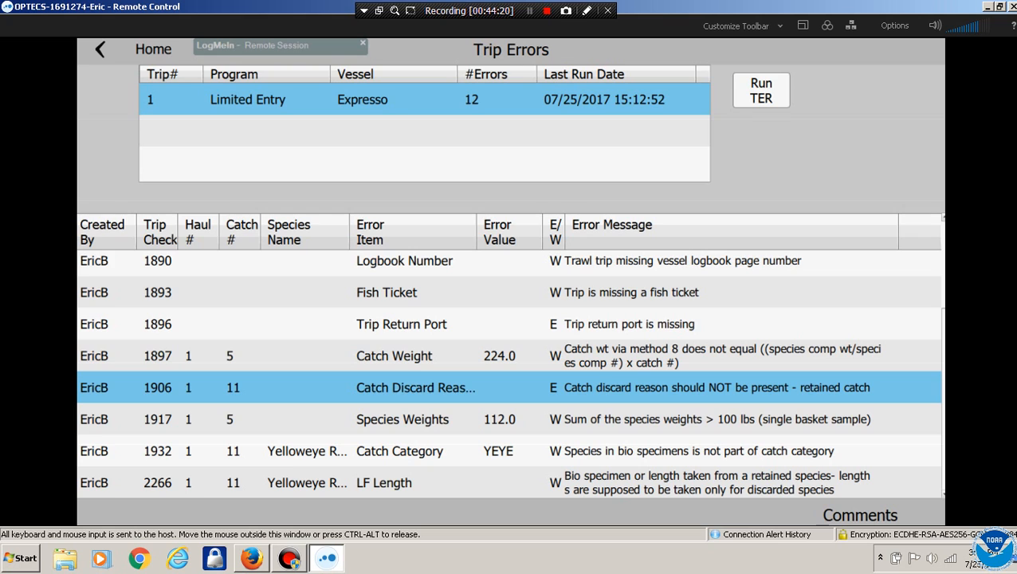
pyautogui.click(511, 419)
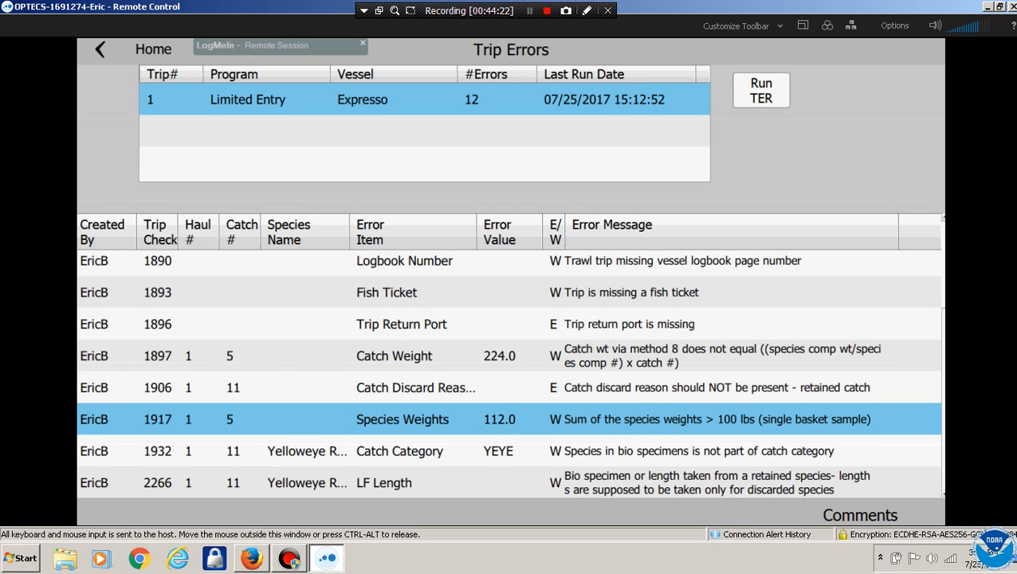
pyautogui.scroll(-2, 510, 371)
pyautogui.click(510, 483)
pyautogui.click(510, 451)
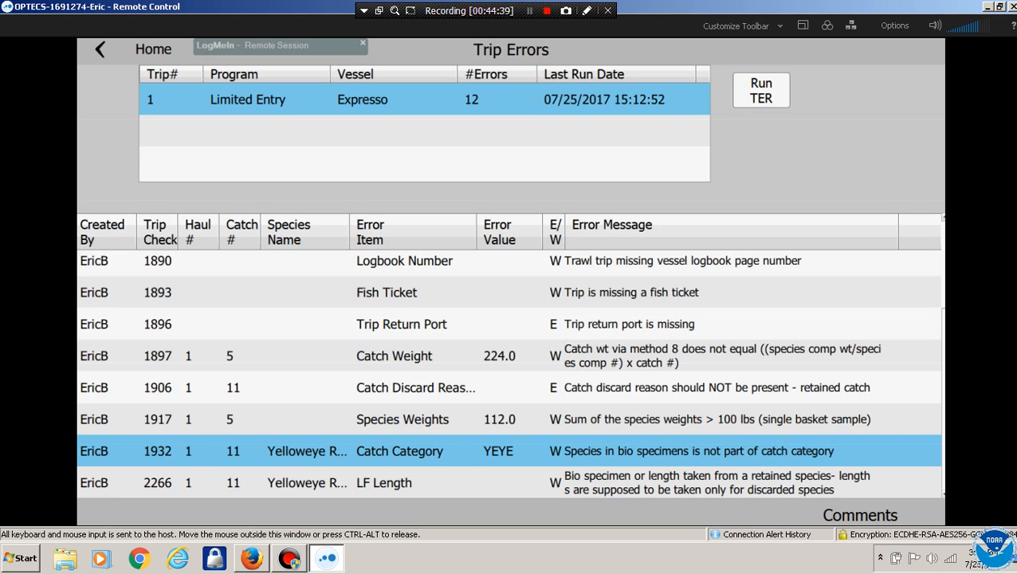
pyautogui.scroll(3, 511, 373)
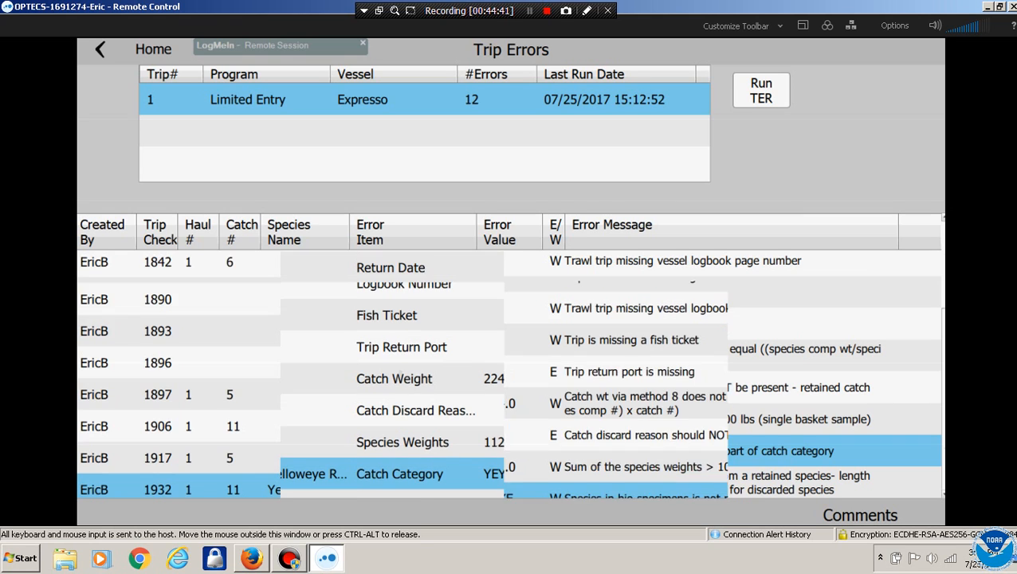
pyautogui.click(405, 266)
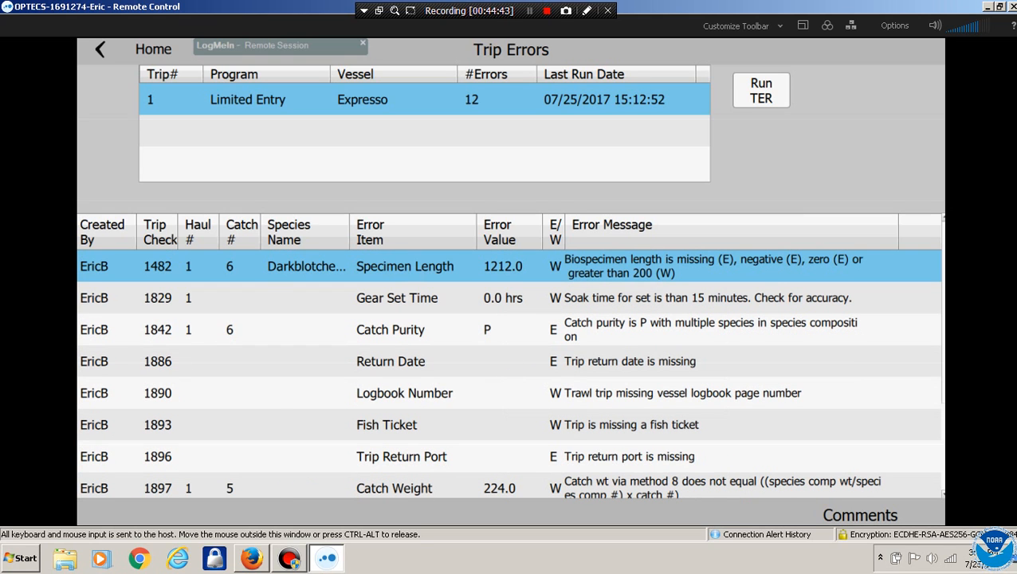
# From Home, open Hauls, select haul 1 and view its Catch Categories
pyautogui.click(153, 50)
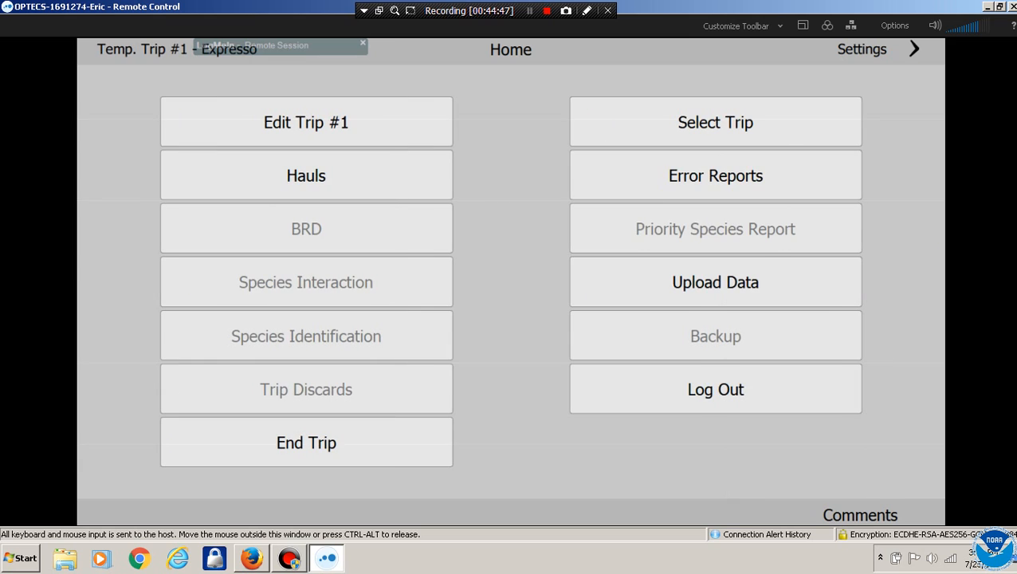
pyautogui.click(306, 176)
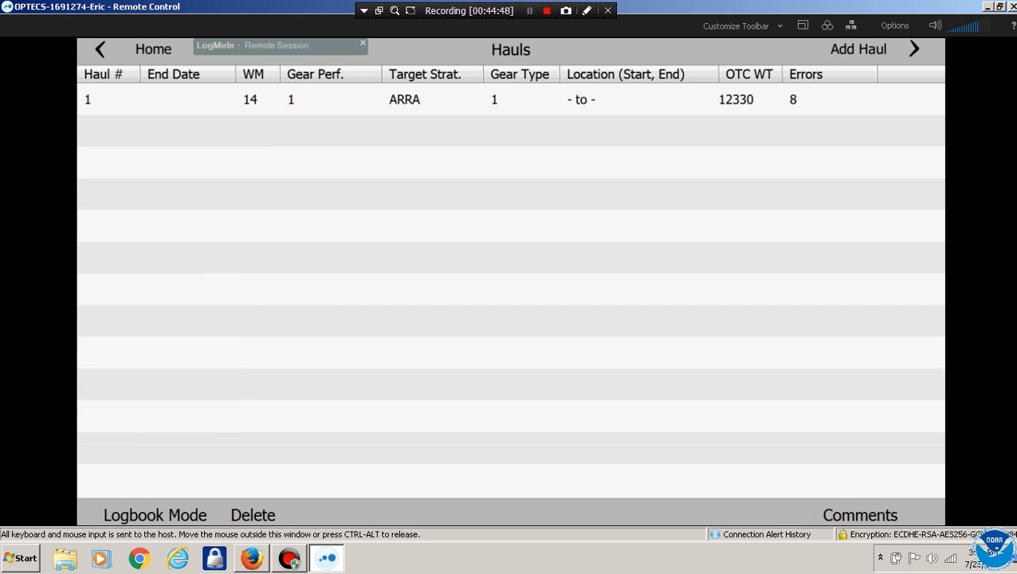
pyautogui.click(319, 100)
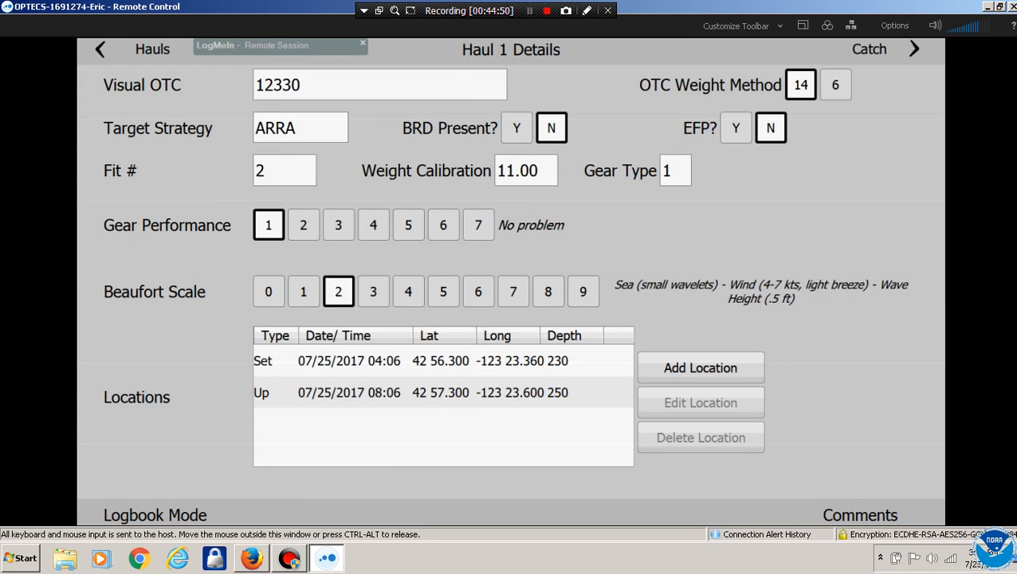
pyautogui.click(877, 49)
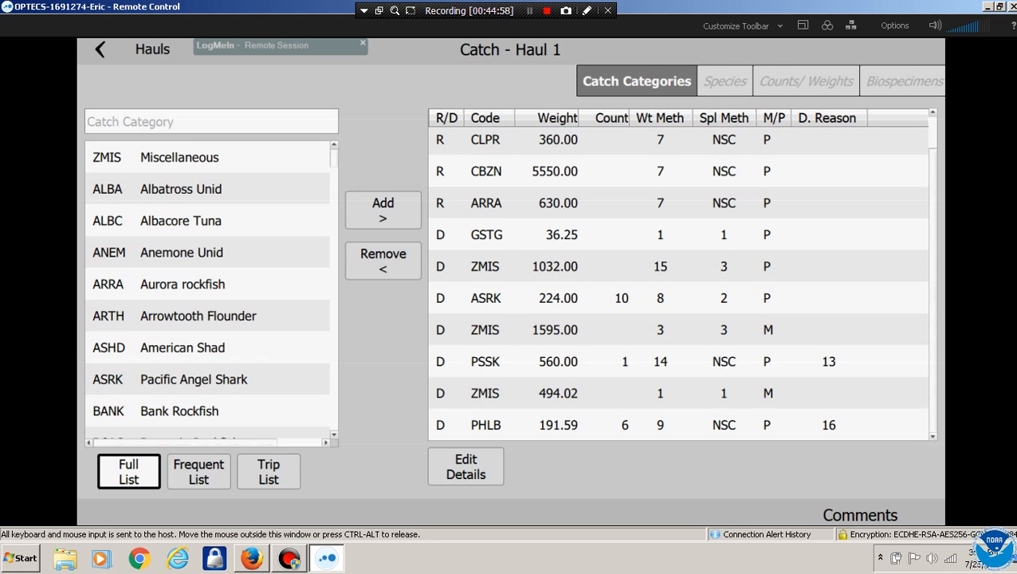
# Go to the Darkblotched Rockfish biospecimens in the ZMIS 1032.00 catch, under biosample method 9
pyautogui.click(677, 393)
pyautogui.click(728, 81)
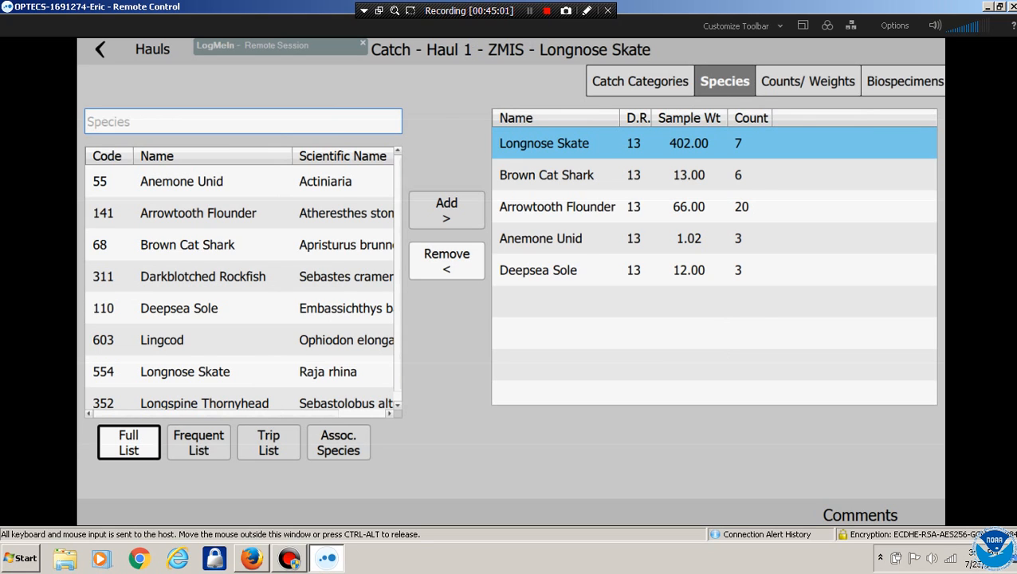
pyautogui.click(648, 82)
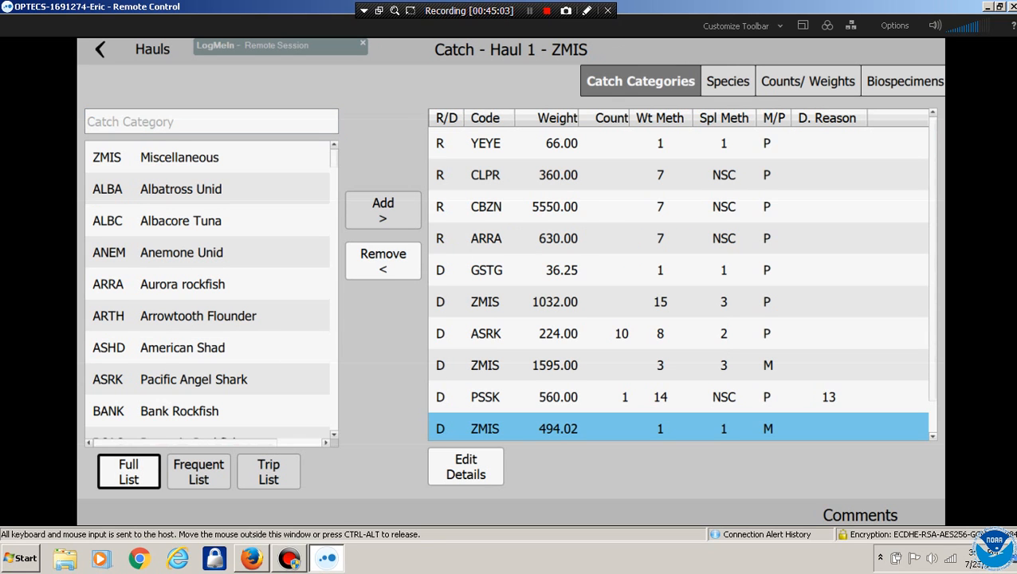
pyautogui.click(555, 302)
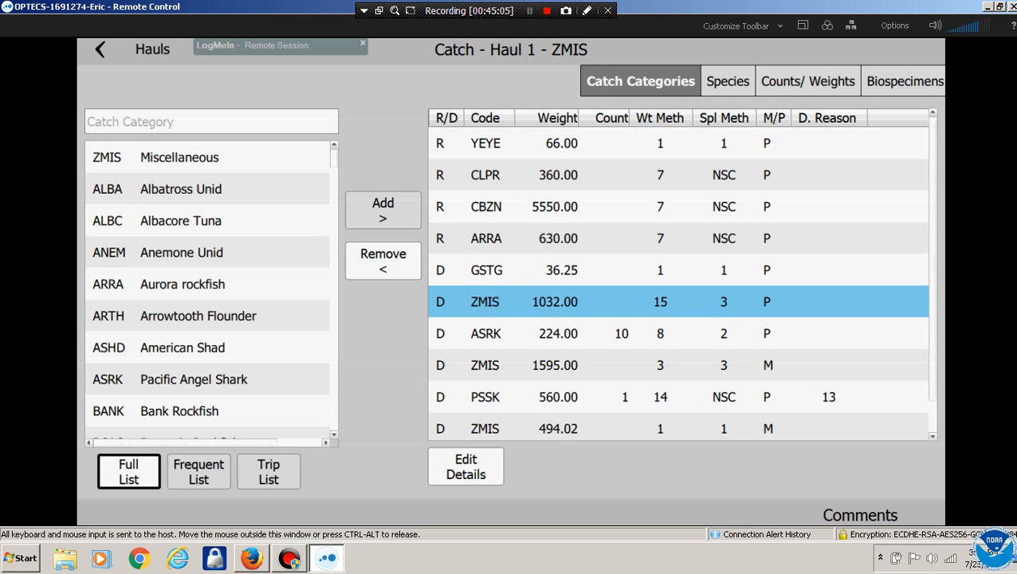
pyautogui.click(727, 81)
pyautogui.click(556, 176)
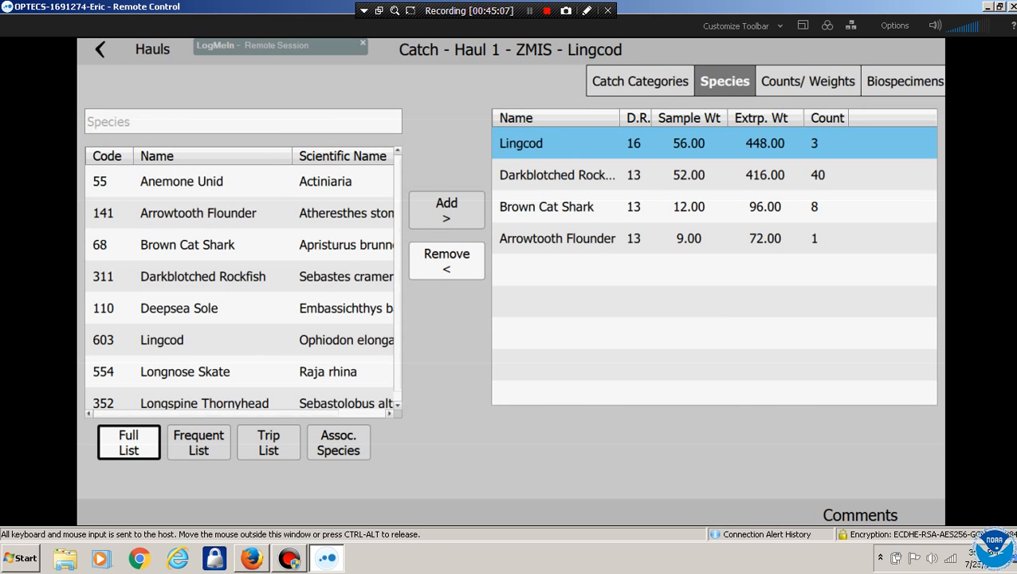
pyautogui.click(904, 81)
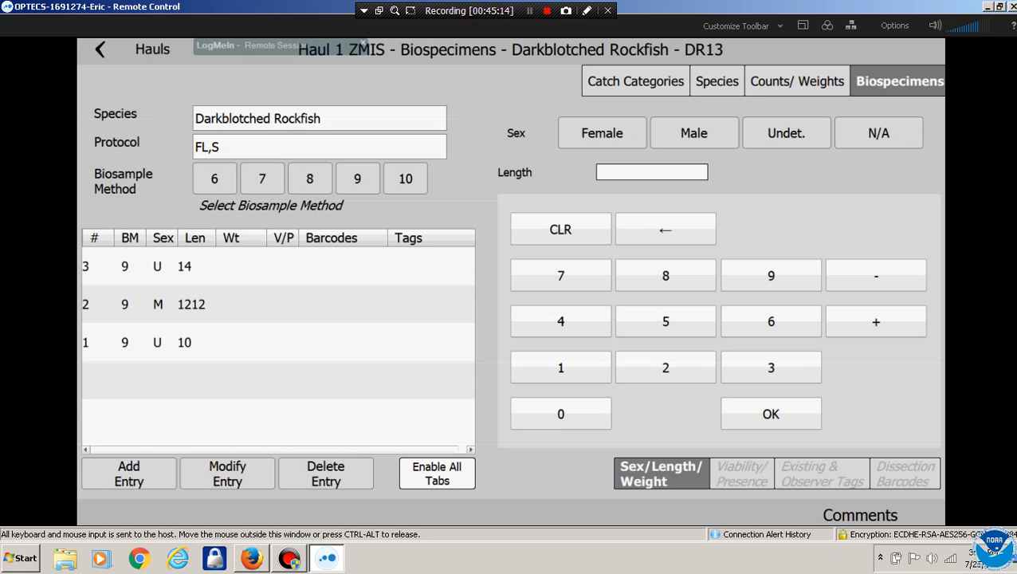
pyautogui.click(263, 178)
pyautogui.click(357, 178)
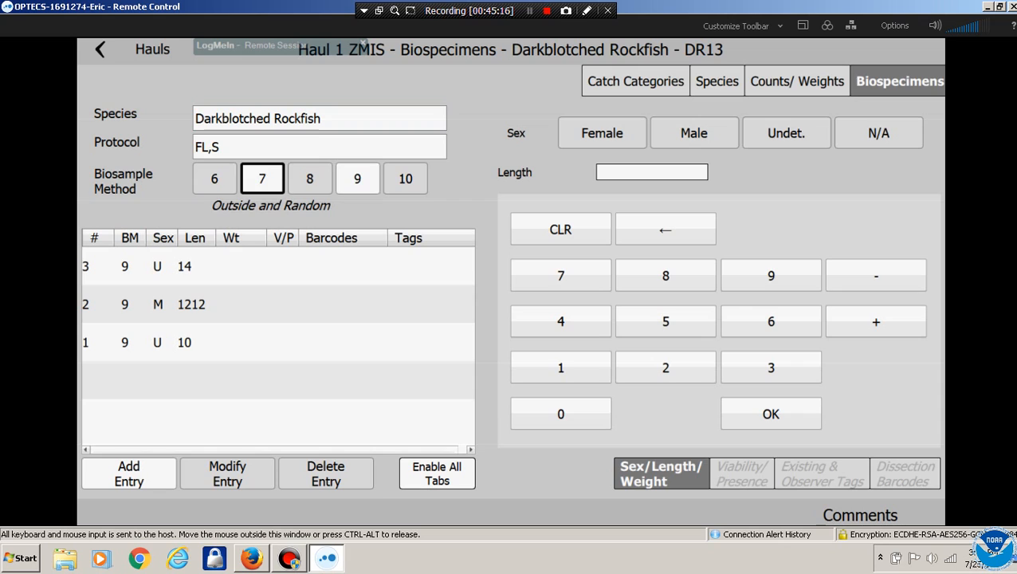
# Correct the male specimen's length in row 2 from 1212 to 12
pyautogui.click(228, 304)
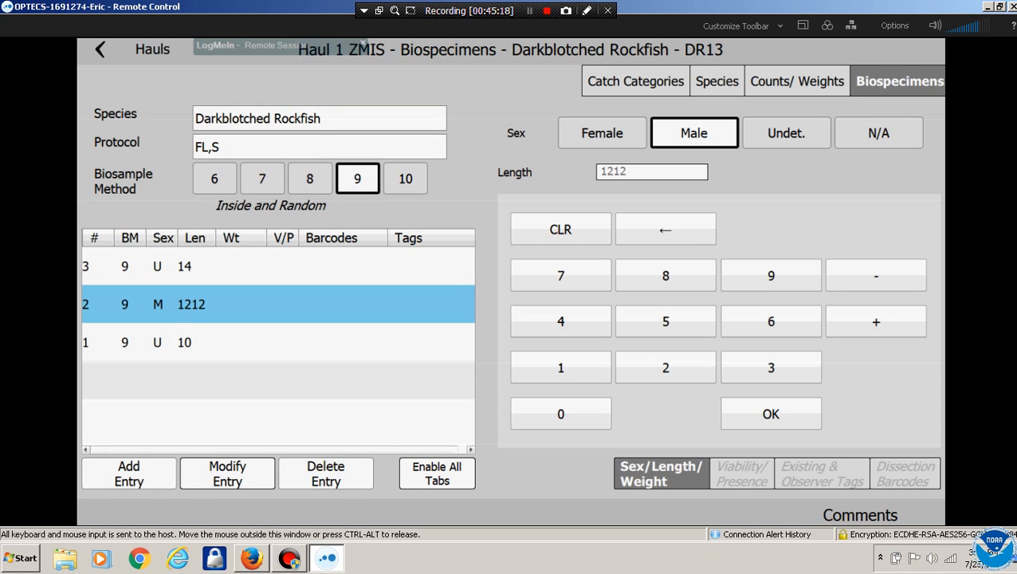
pyautogui.click(228, 474)
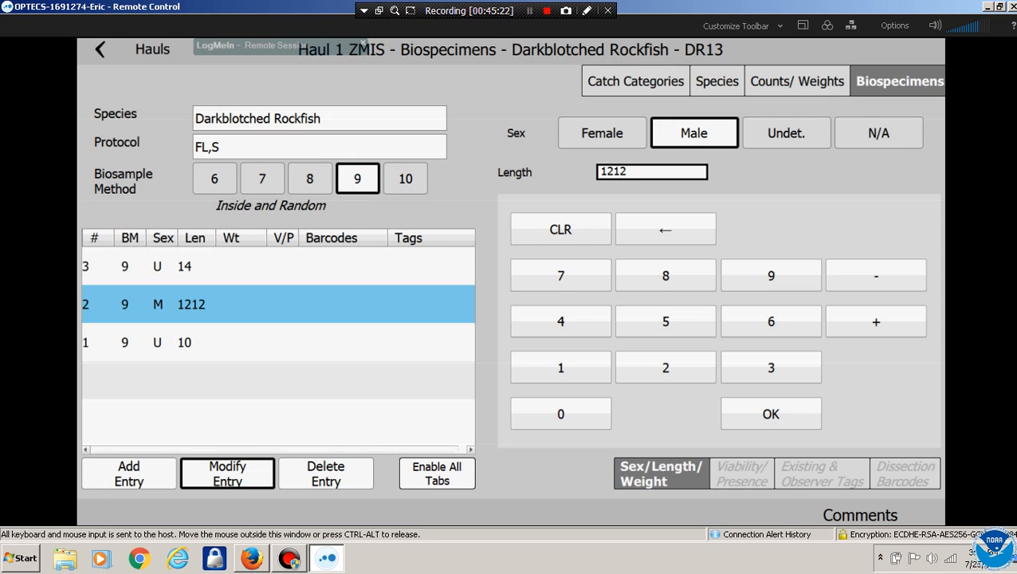
pyautogui.click(665, 229)
pyautogui.click(665, 229)
pyautogui.click(770, 414)
# Return to the catch categories and open details for the ZMIS 1032.00 category
pyautogui.click(635, 82)
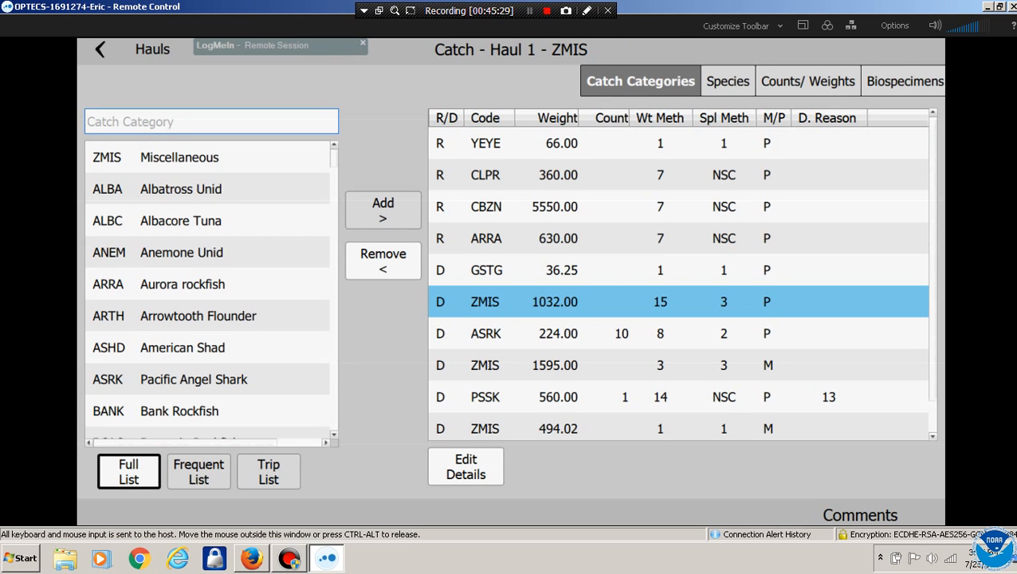
pyautogui.click(728, 81)
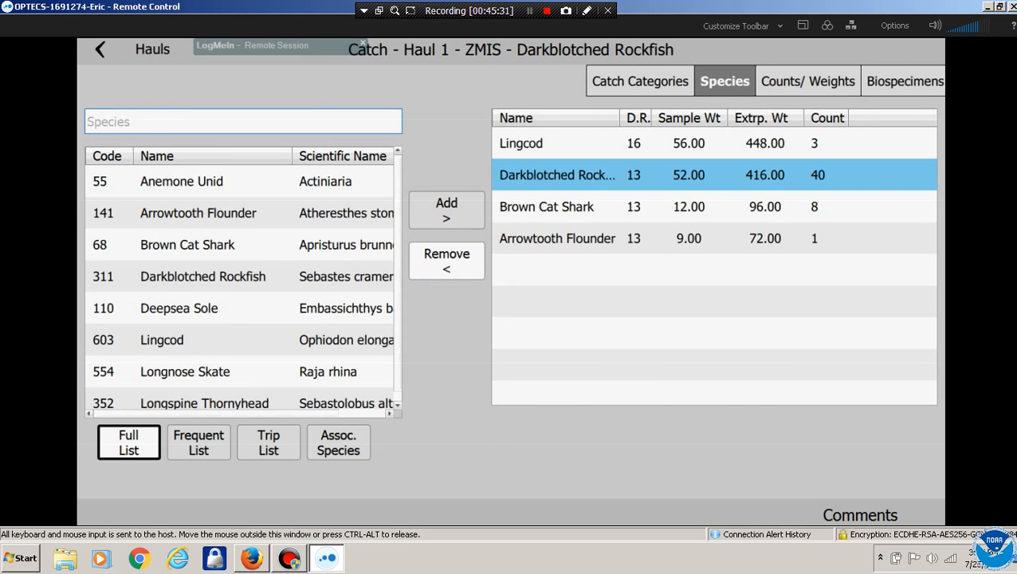
pyautogui.click(640, 81)
pyautogui.click(466, 468)
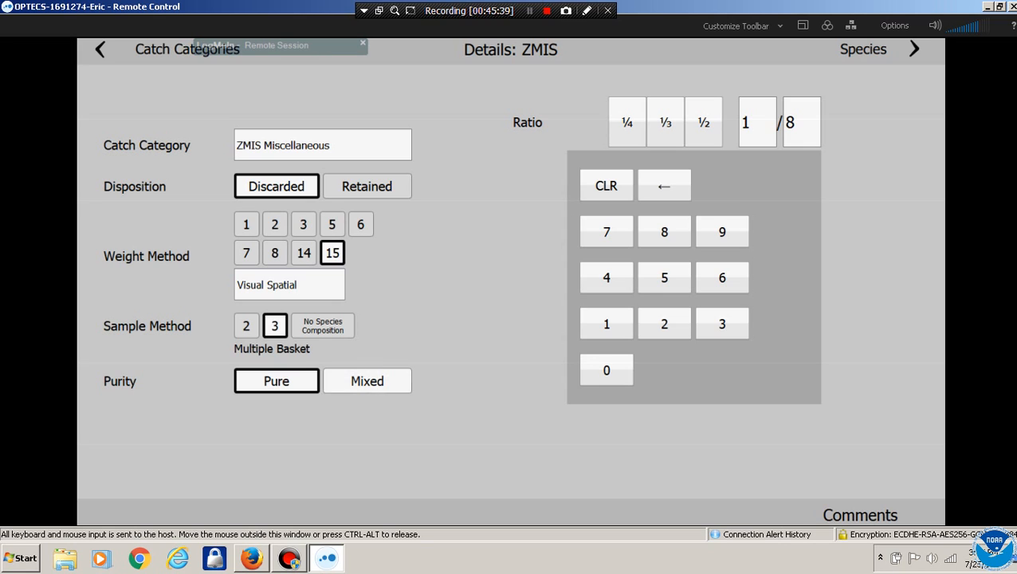
# Set the 1032-lb ZMIS category's purity to Mixed, then review the 1595-lb ZMIS details
pyautogui.click(368, 381)
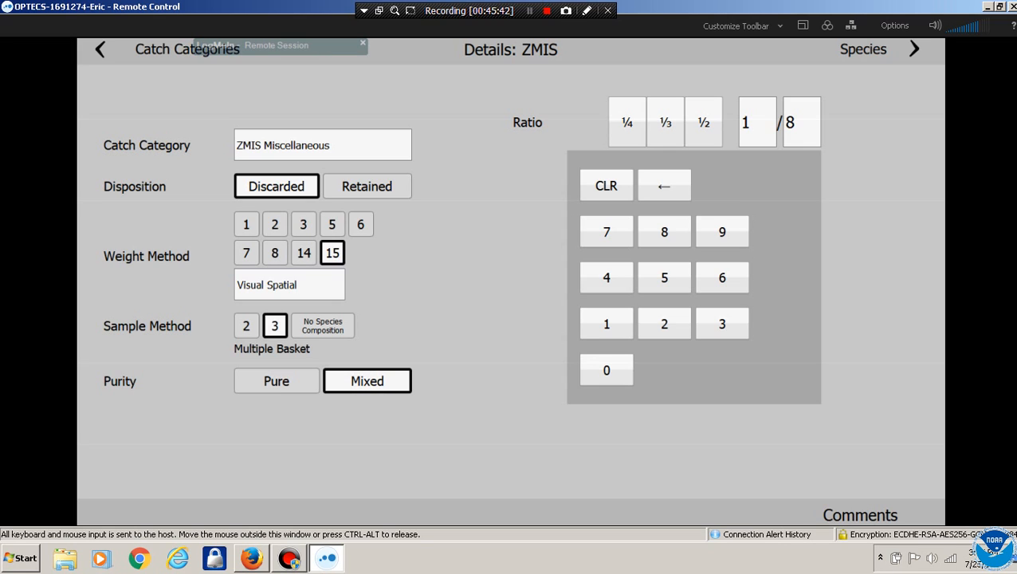
pyautogui.click(101, 50)
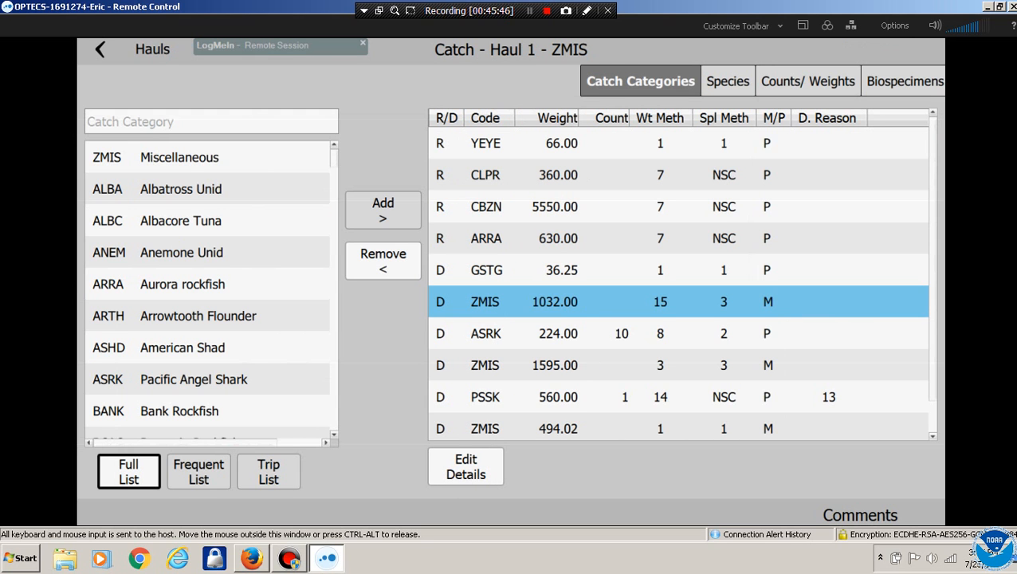
pyautogui.click(476, 365)
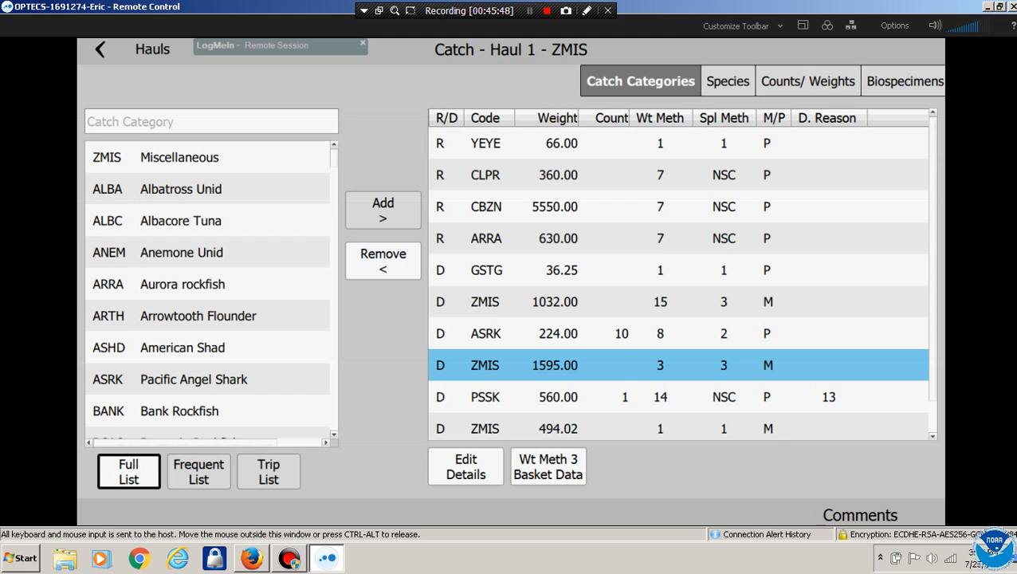
pyautogui.click(466, 467)
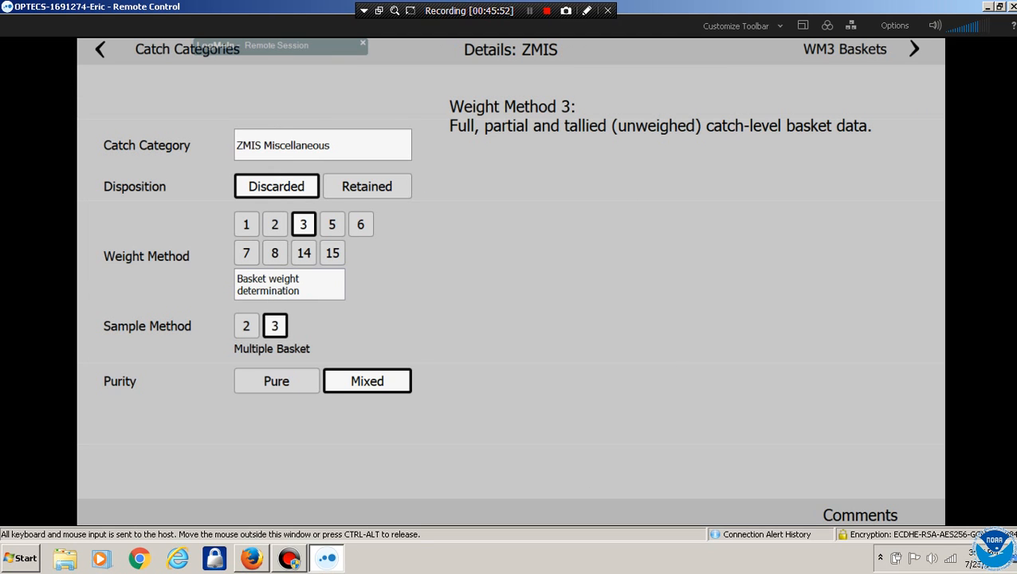
pyautogui.click(101, 50)
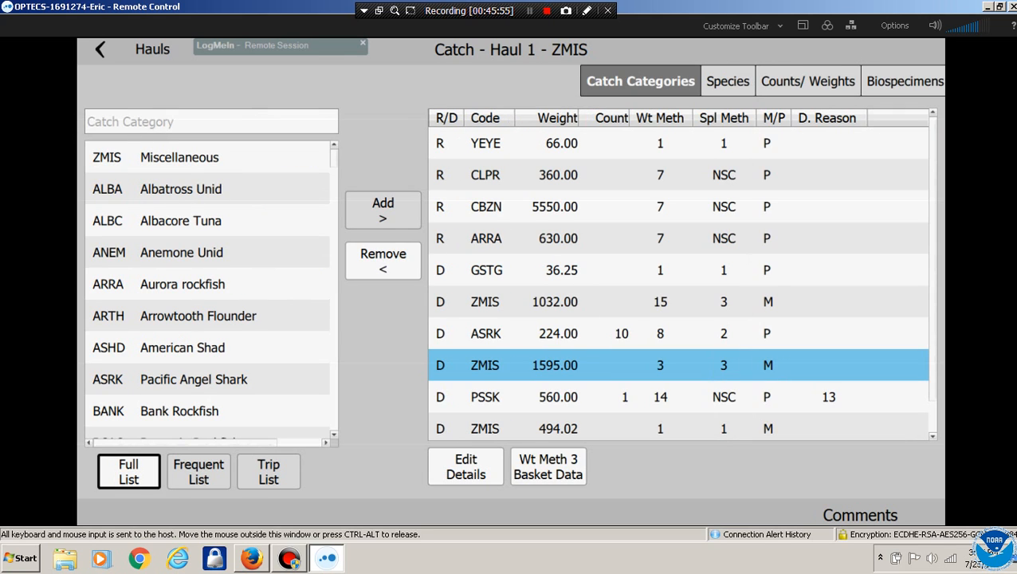
# Review the 494.02-lb ZMIS category details, then back out through Hauls to the home menu
pyautogui.click(514, 303)
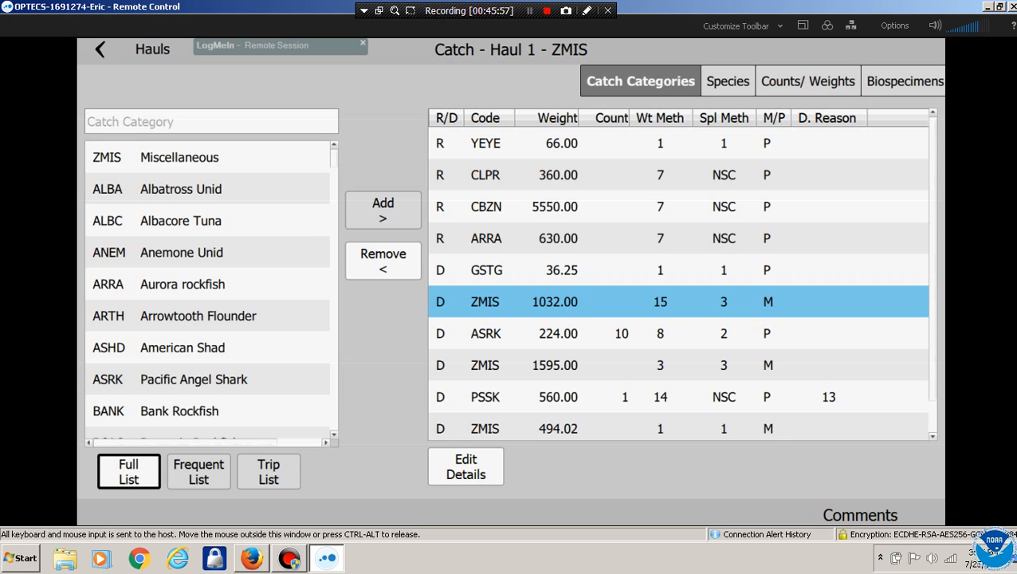
pyautogui.click(492, 428)
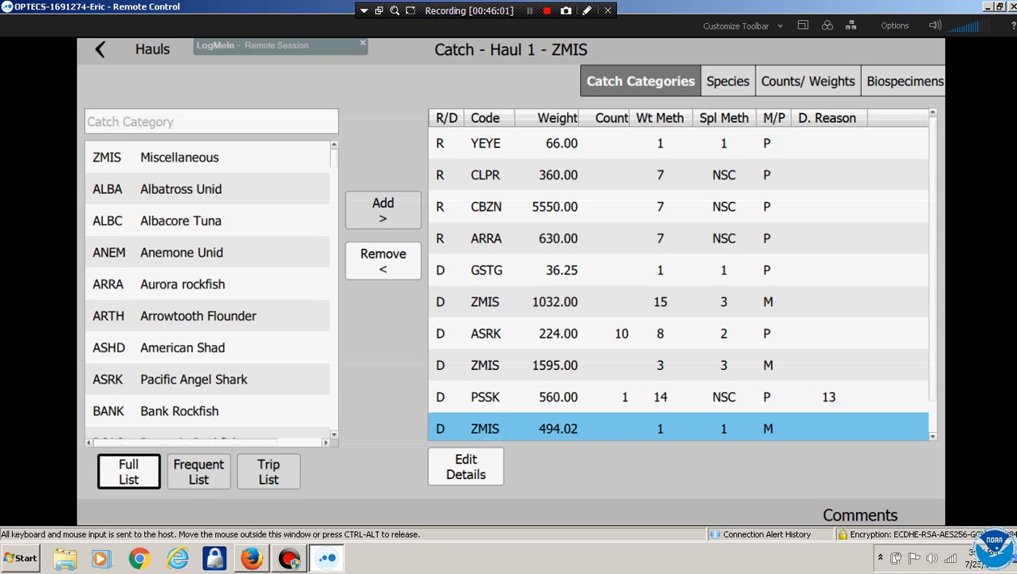
pyautogui.click(466, 467)
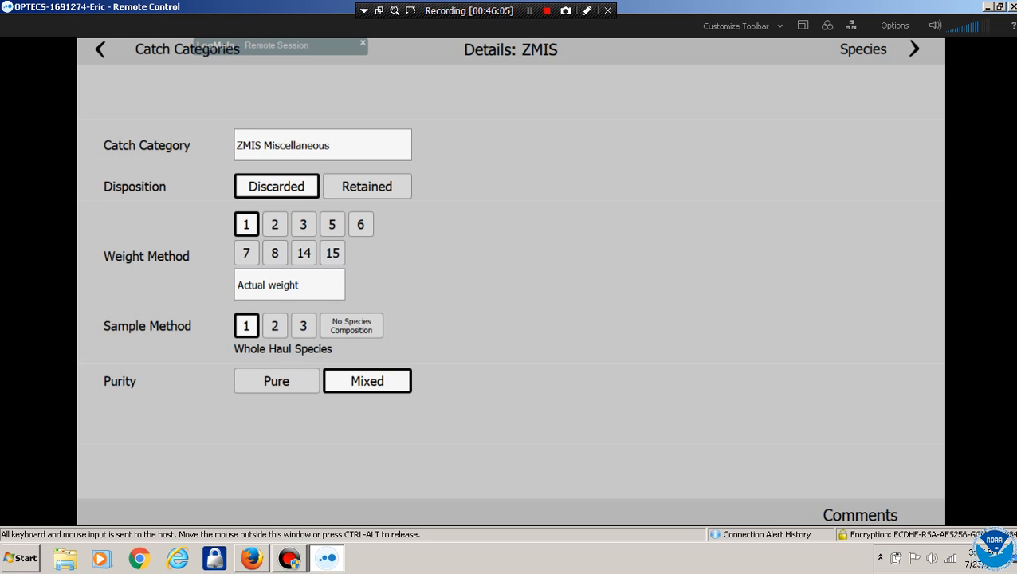
pyautogui.click(101, 50)
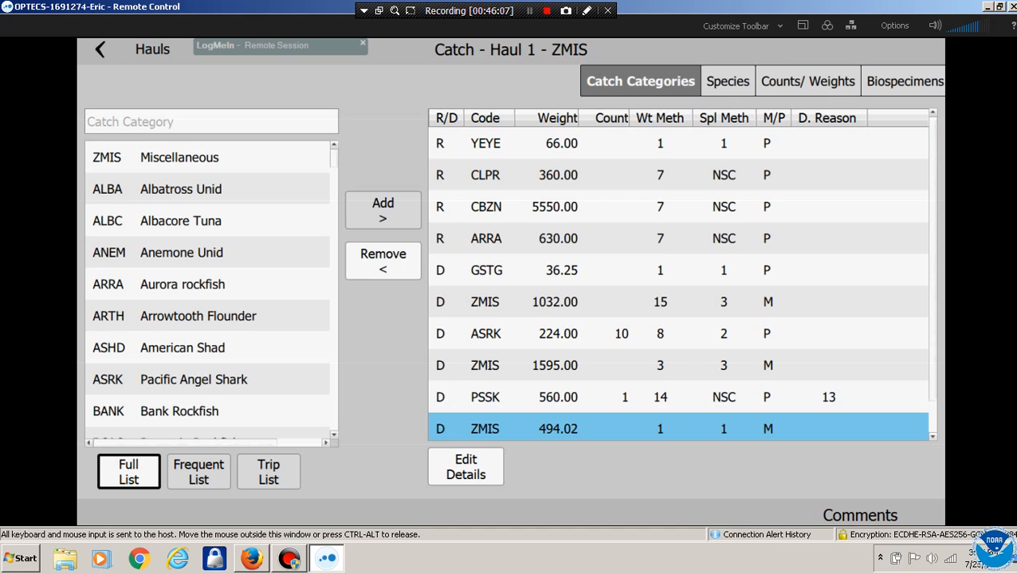
pyautogui.click(100, 49)
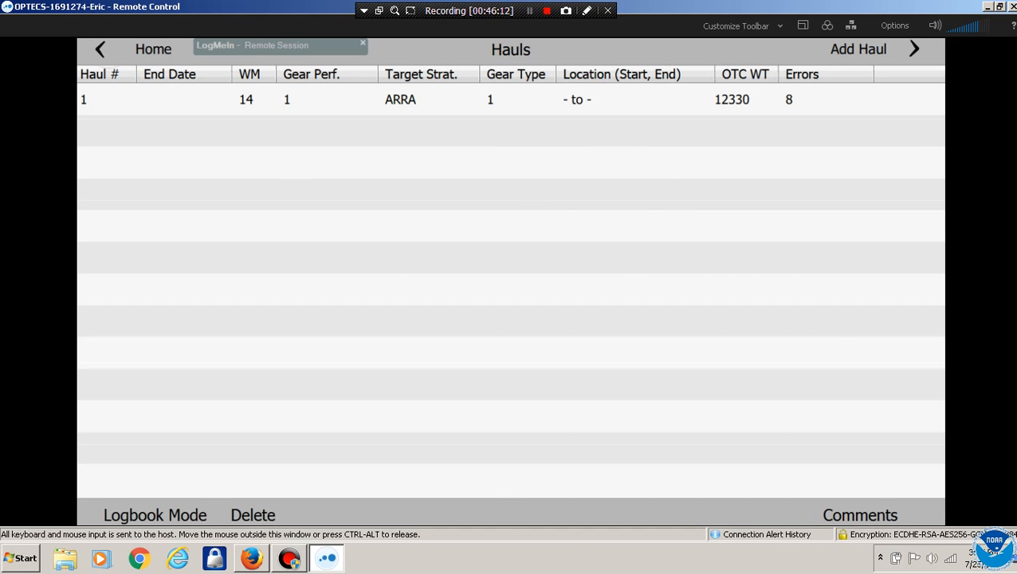
pyautogui.click(153, 50)
# On the End Trip form, mark no fish processed and enter CA Shrimp/Prawn Trawl logbook page 123665
pyautogui.click(306, 444)
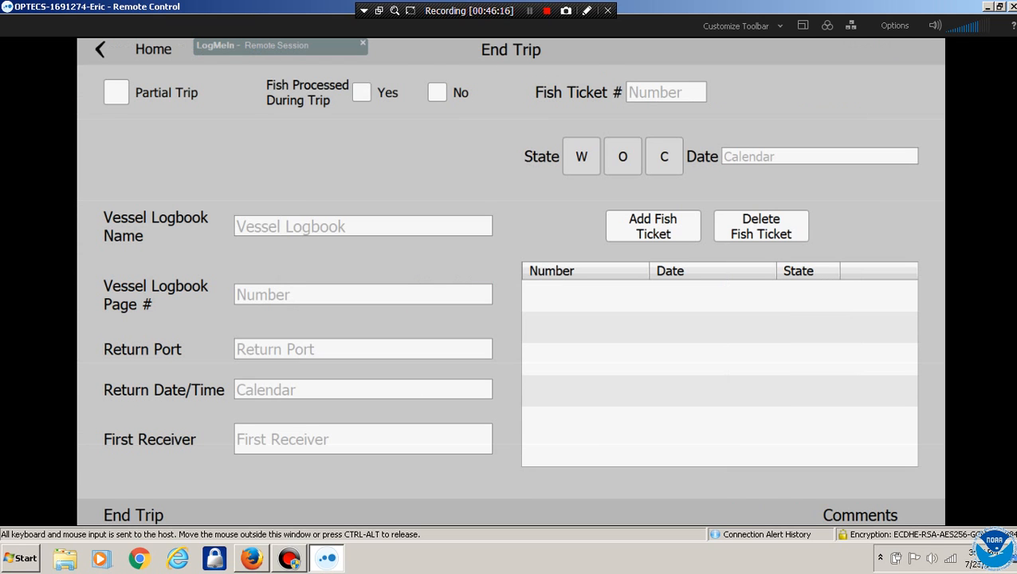
pyautogui.click(437, 93)
pyautogui.click(363, 227)
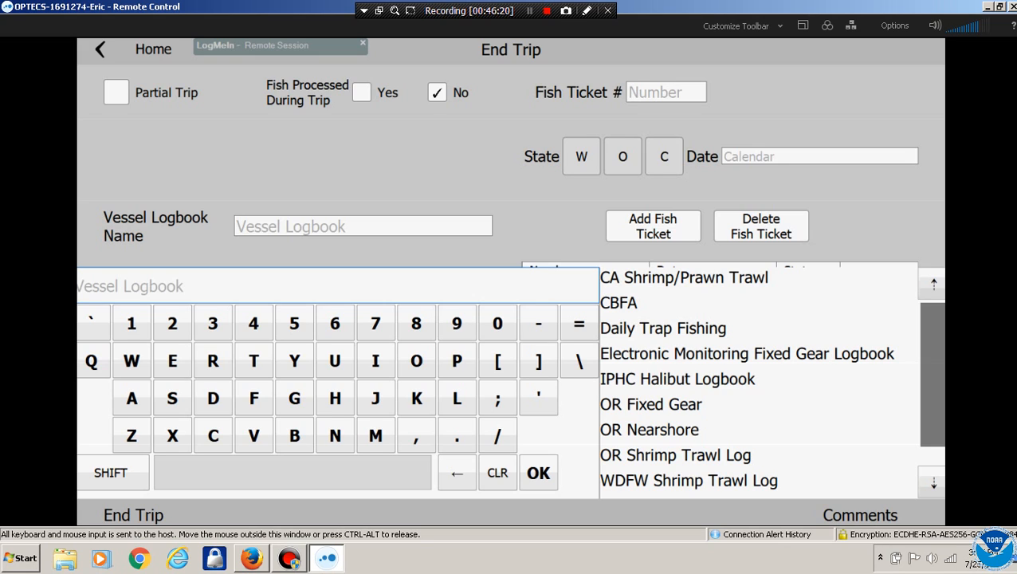
pyautogui.click(684, 277)
pyautogui.click(363, 295)
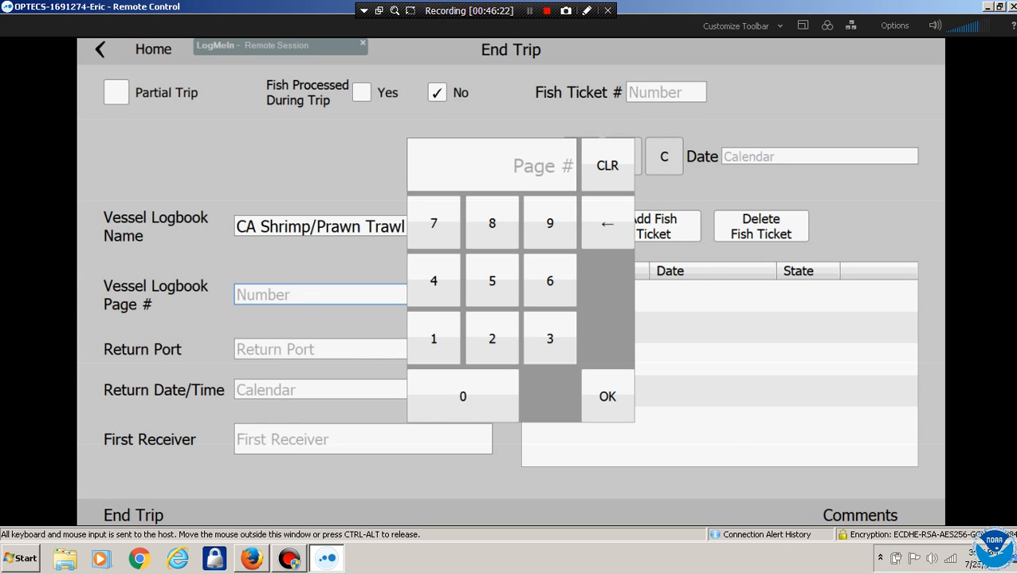
pyautogui.write('123665')
pyautogui.click(607, 396)
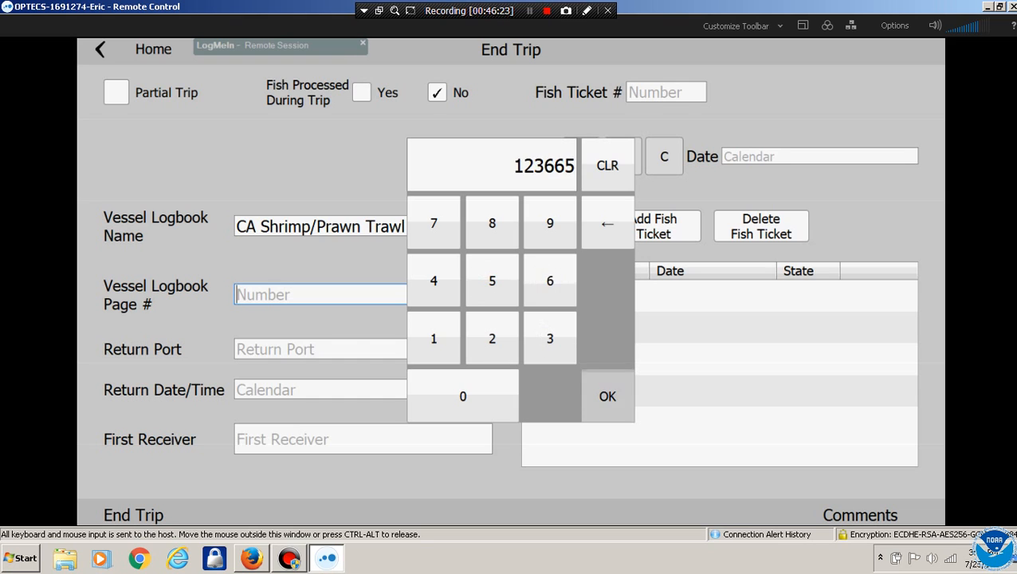
# Set return port Newport, return date 07/26/2017 15:15, and first receiver Hallmark Fisheries NEWPORT
pyautogui.click(319, 349)
pyautogui.write('N')
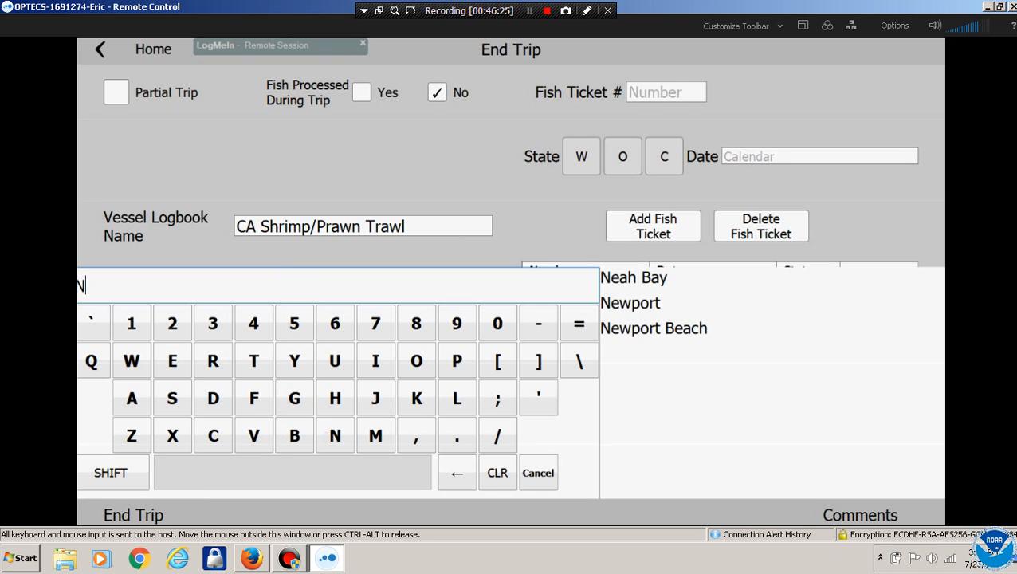
pyautogui.click(630, 303)
pyautogui.click(363, 390)
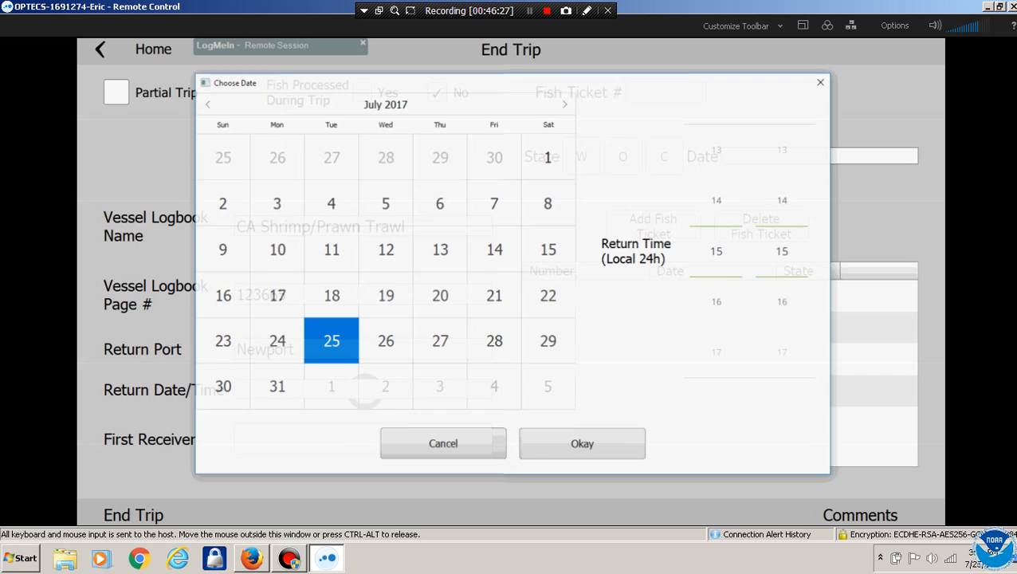
pyautogui.click(445, 340)
pyautogui.click(581, 443)
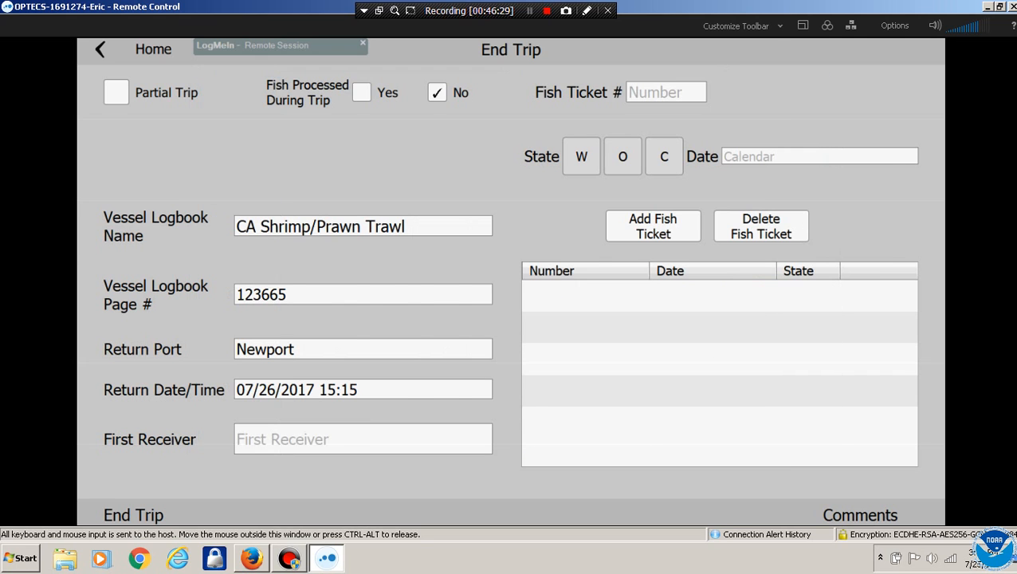
pyautogui.click(362, 439)
pyautogui.write('N')
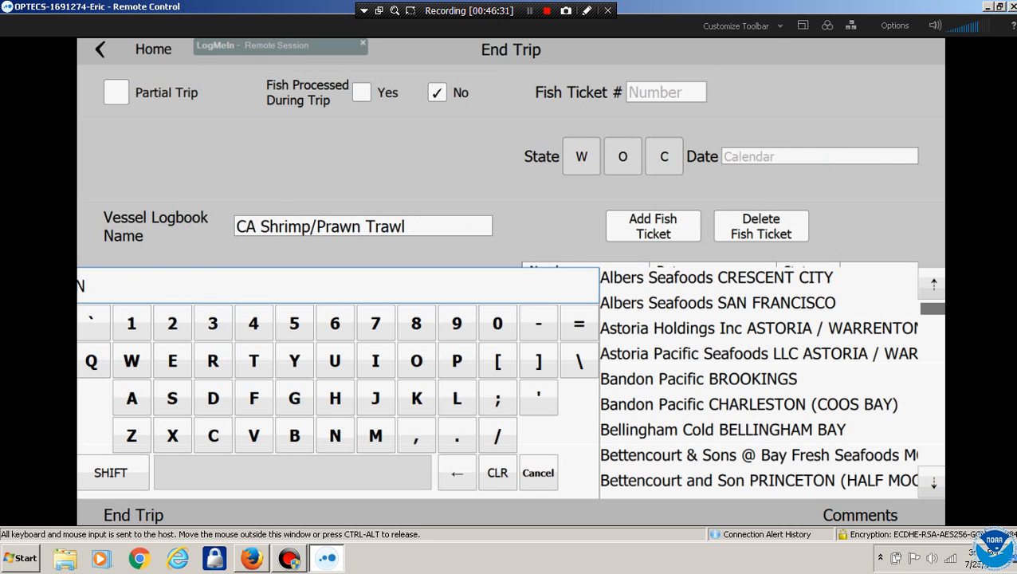
pyautogui.write('EW')
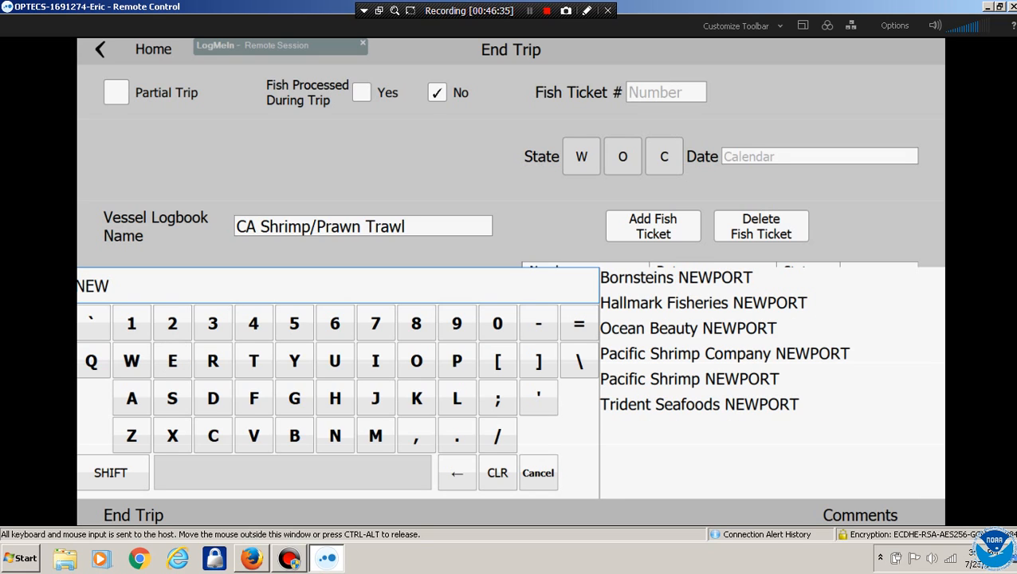
pyautogui.click(704, 302)
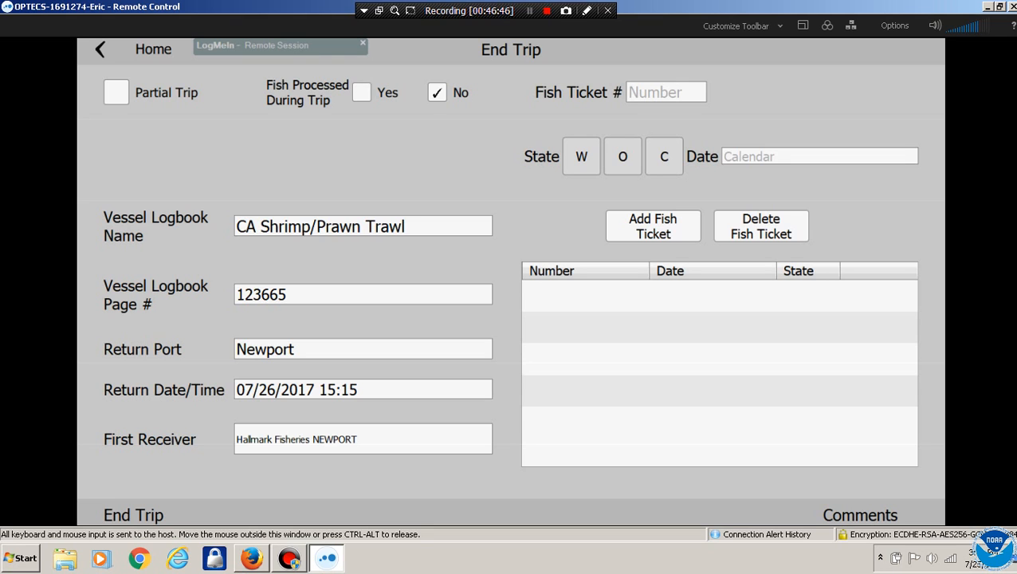
pyautogui.click(101, 50)
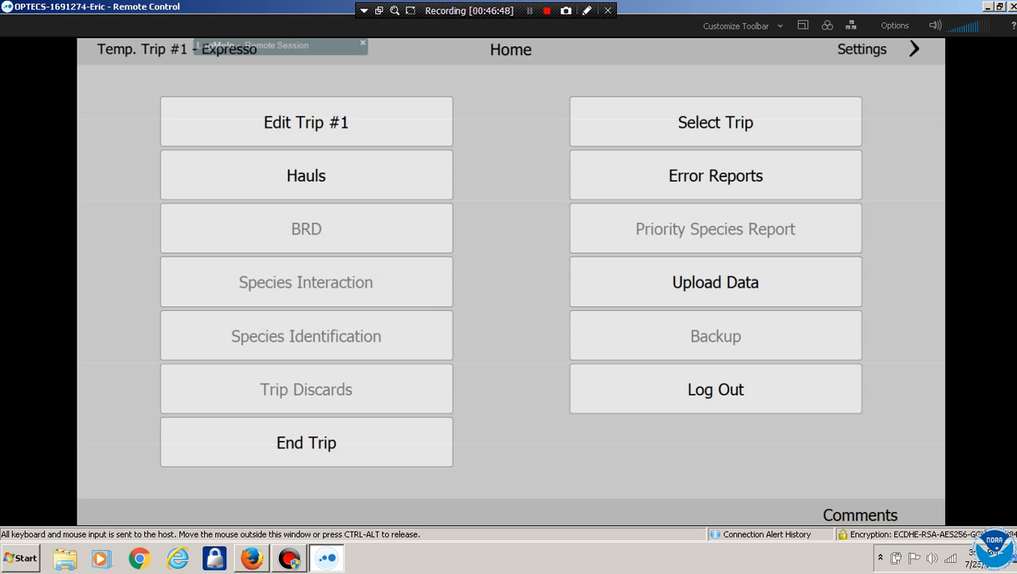
pyautogui.click(715, 175)
pyautogui.click(761, 90)
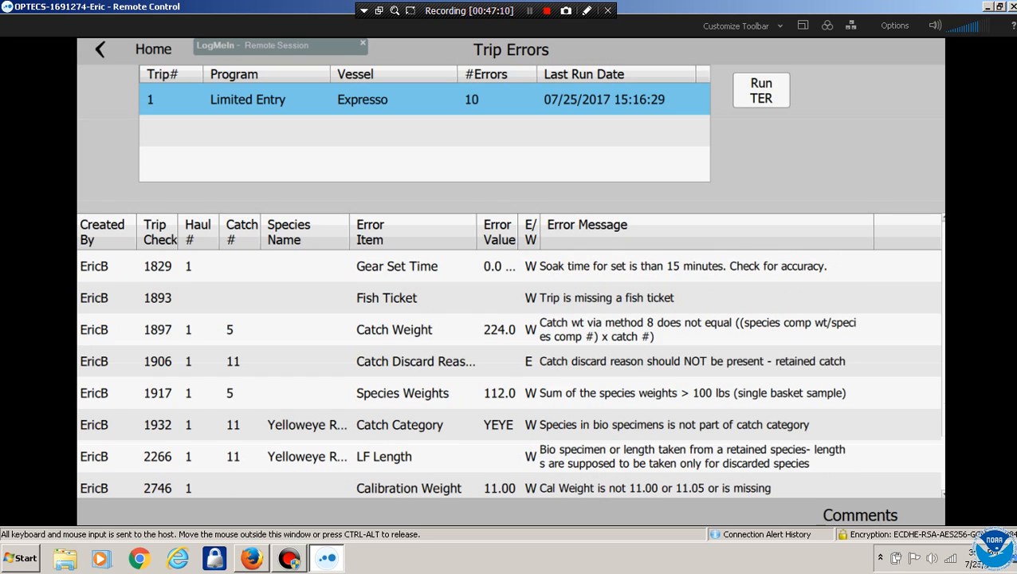
pyautogui.click(647, 266)
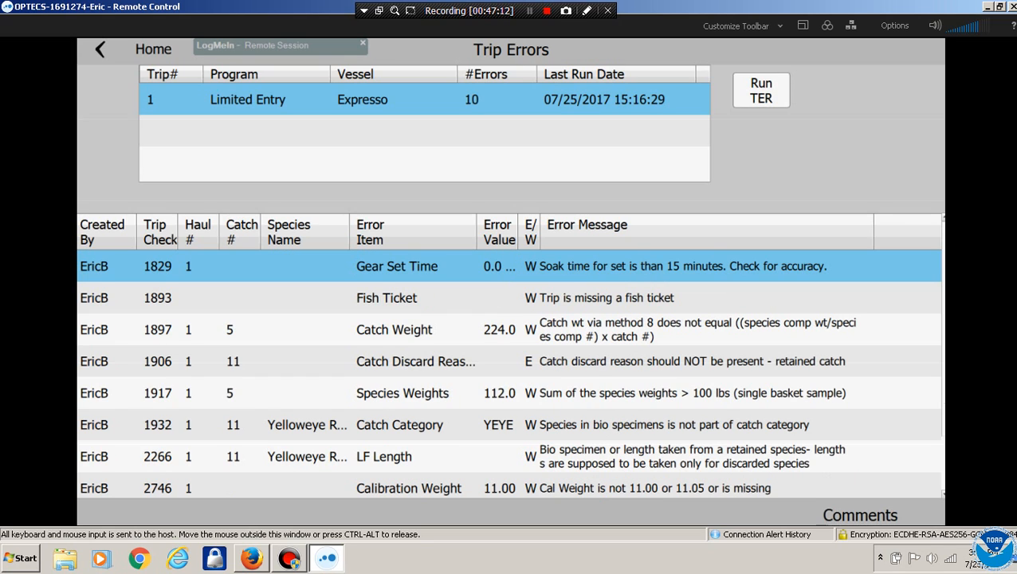
pyautogui.click(608, 298)
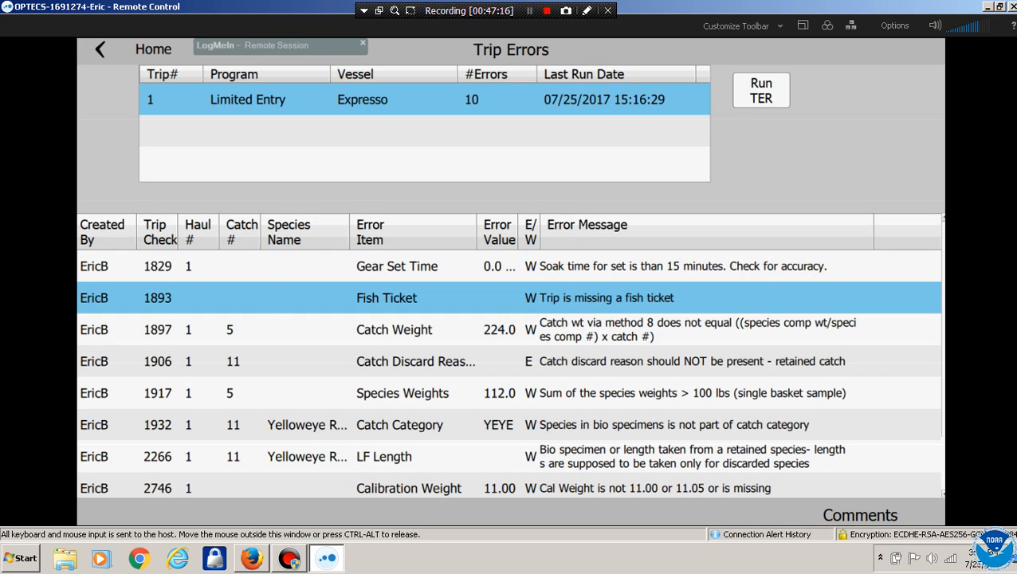
pyautogui.click(607, 329)
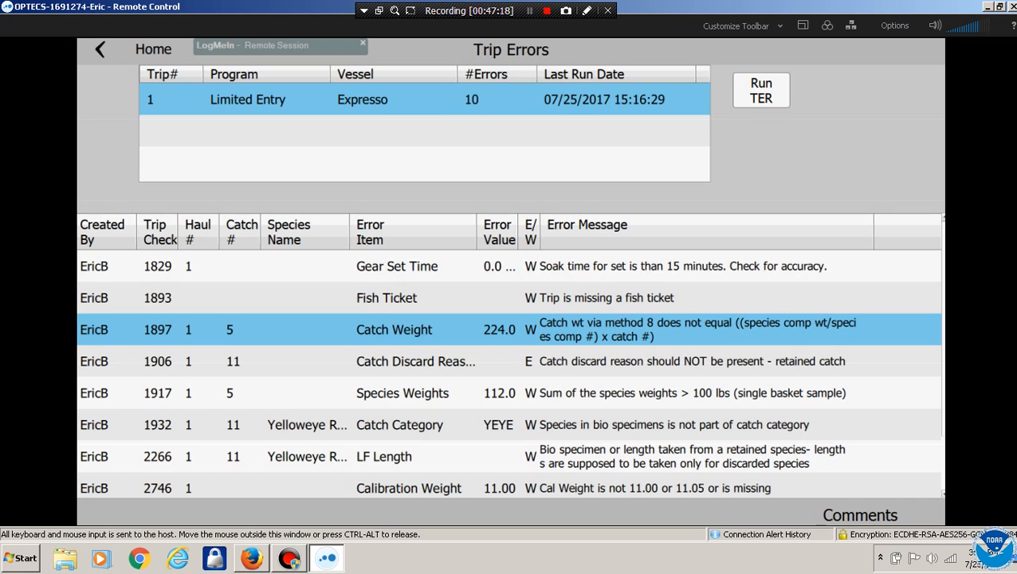
pyautogui.scroll(-1, 510, 375)
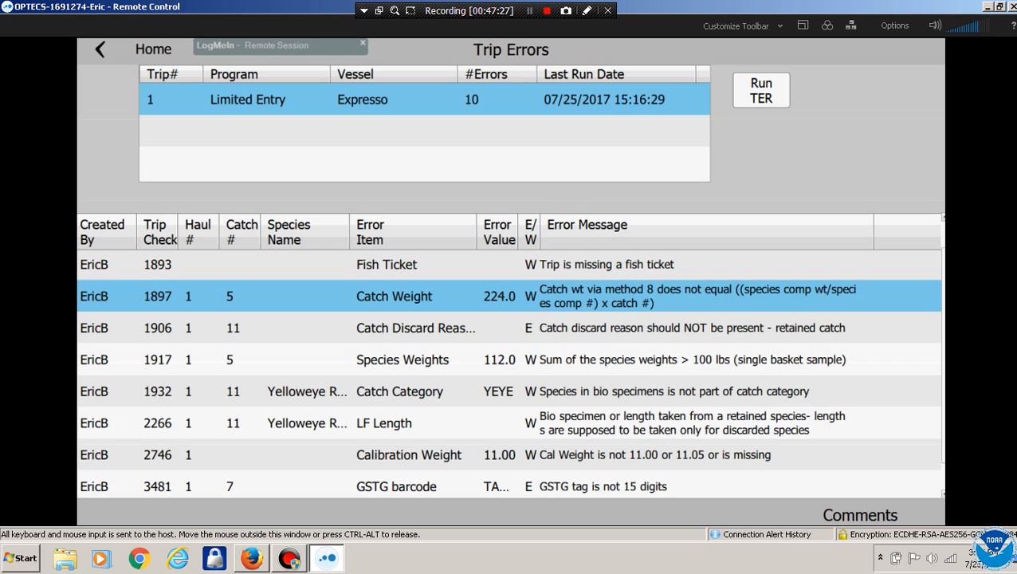
pyautogui.click(510, 327)
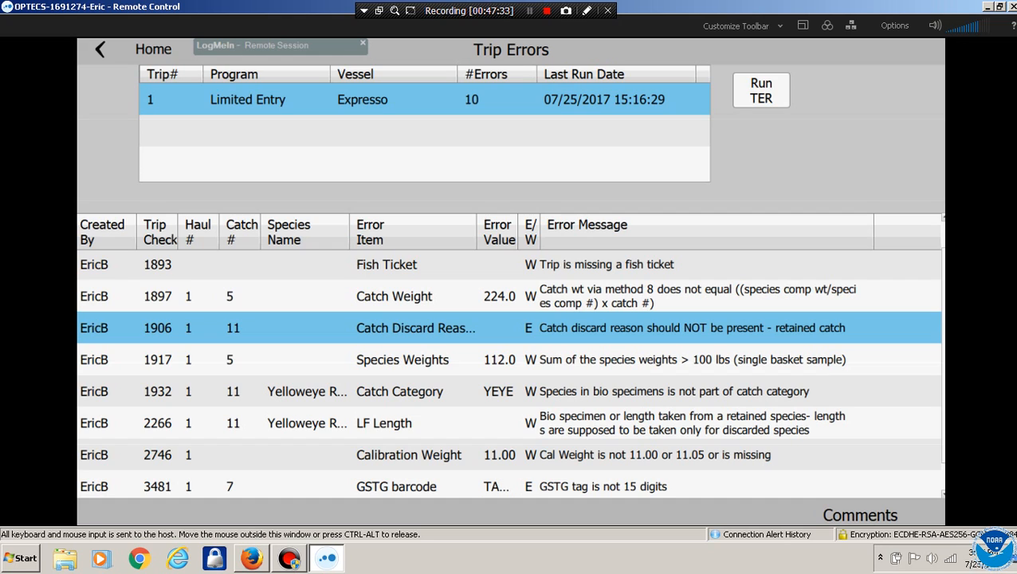
pyautogui.click(623, 359)
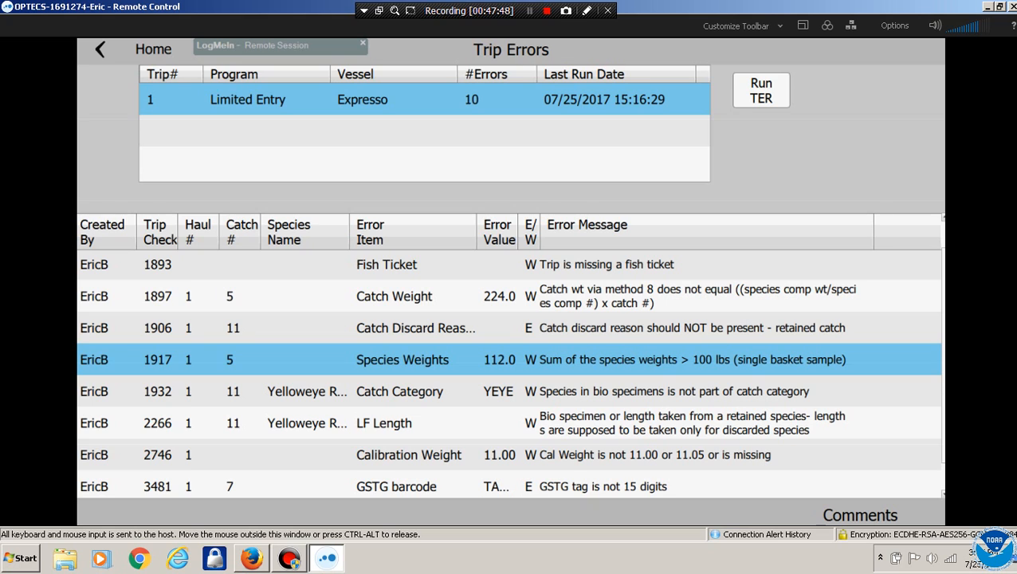
pyautogui.click(395, 295)
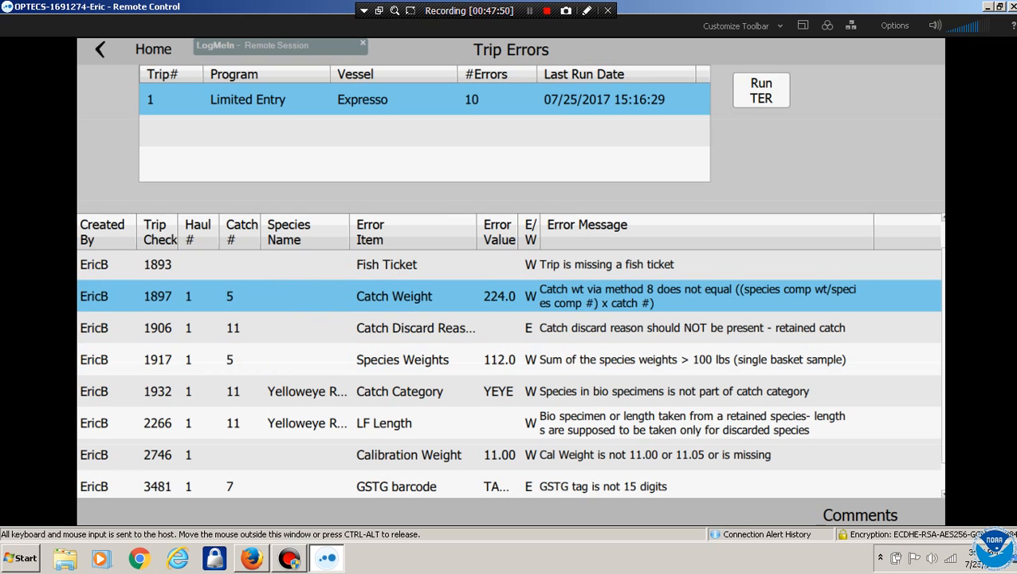
pyautogui.click(403, 360)
pyautogui.click(394, 295)
# Find the ASRK Pacific Angel Shark catch among haul 1's catch categories
pyautogui.click(153, 49)
pyautogui.click(306, 175)
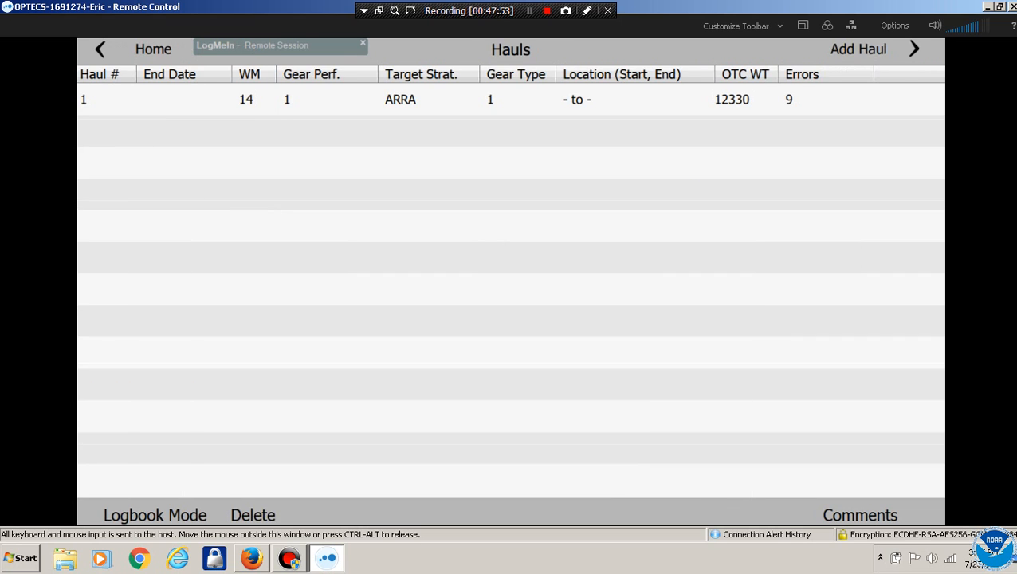
pyautogui.click(319, 100)
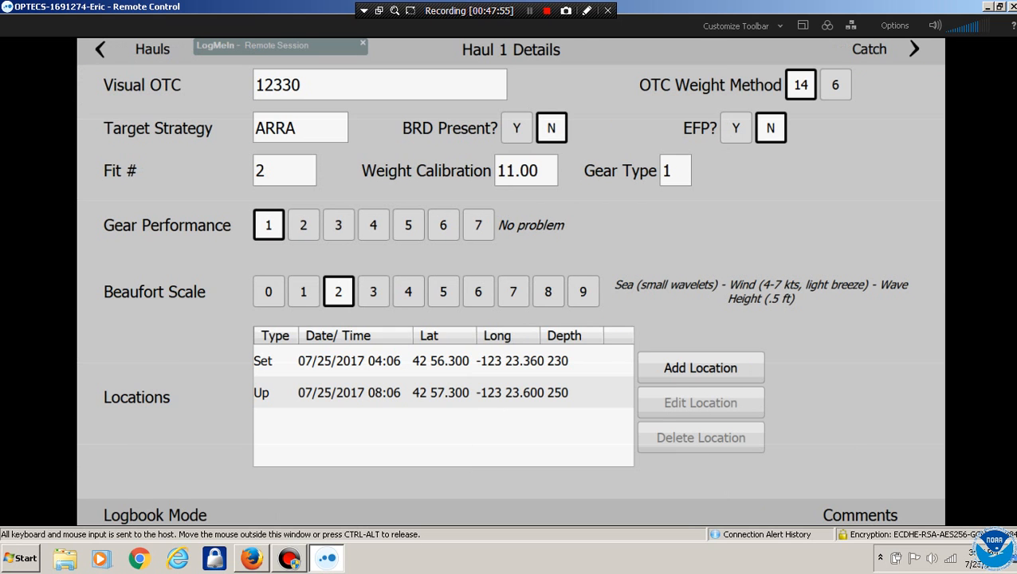
pyautogui.click(870, 49)
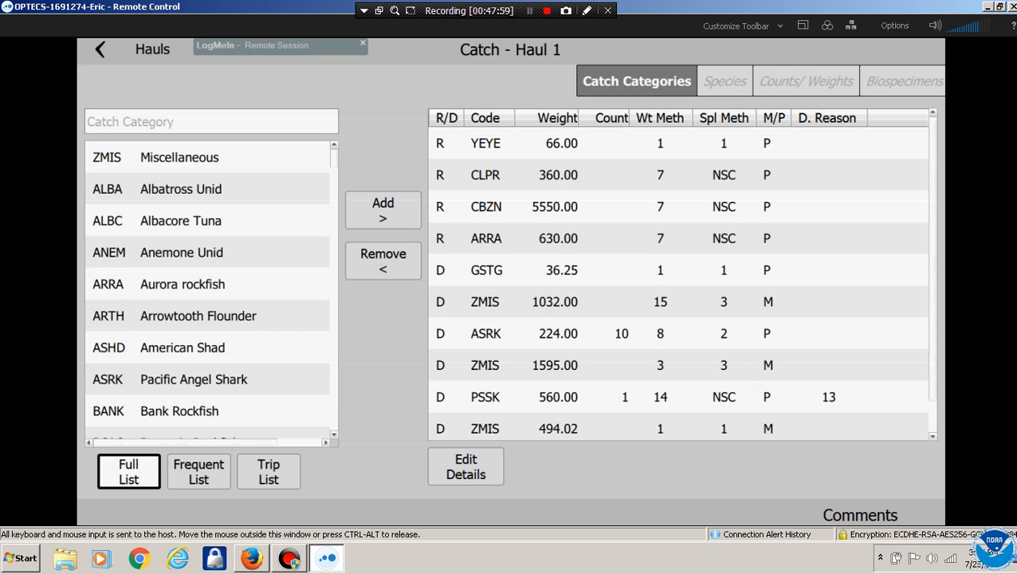
pyautogui.scroll(-2, 678, 284)
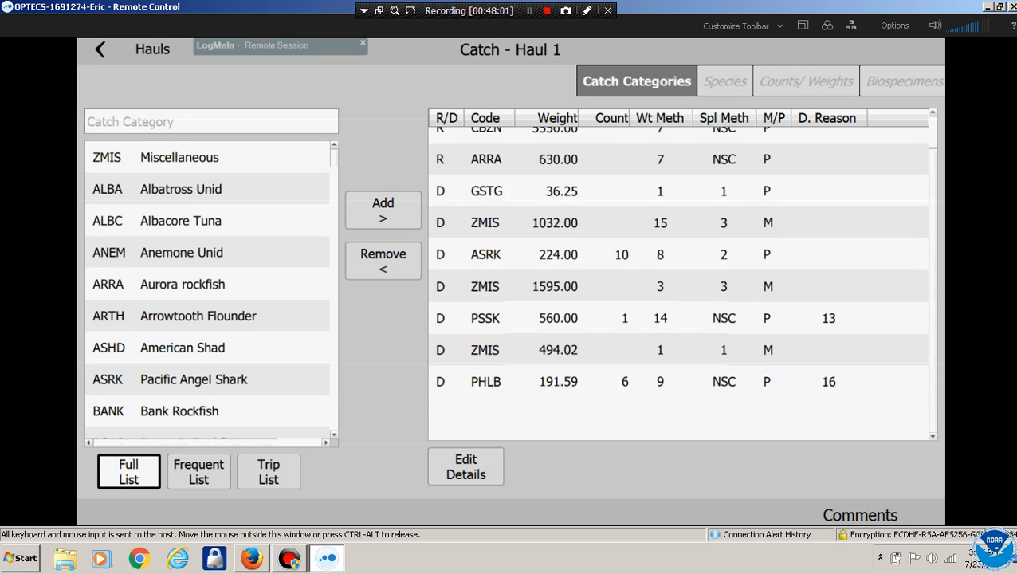
pyautogui.click(678, 425)
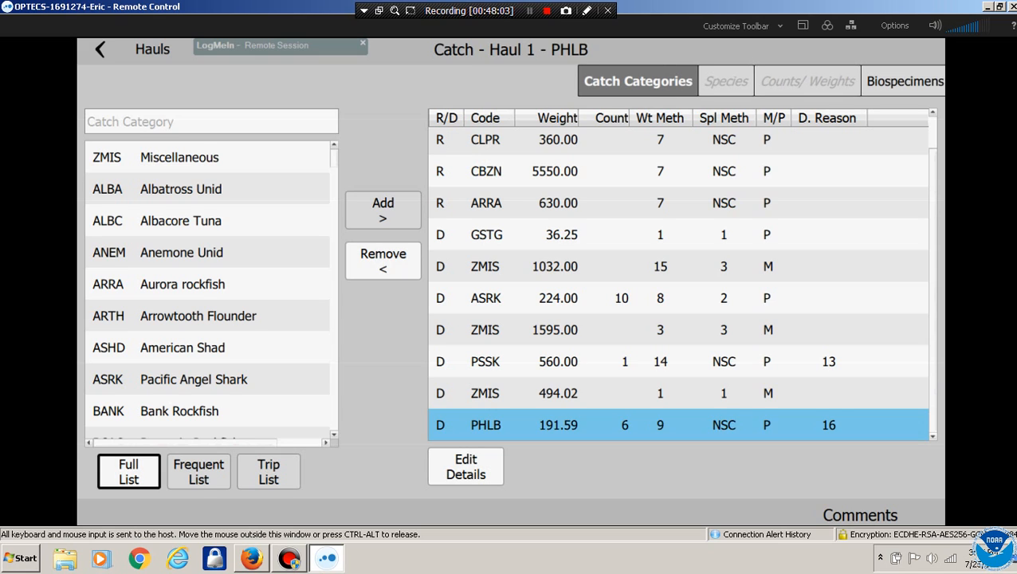
pyautogui.click(485, 393)
pyautogui.click(483, 329)
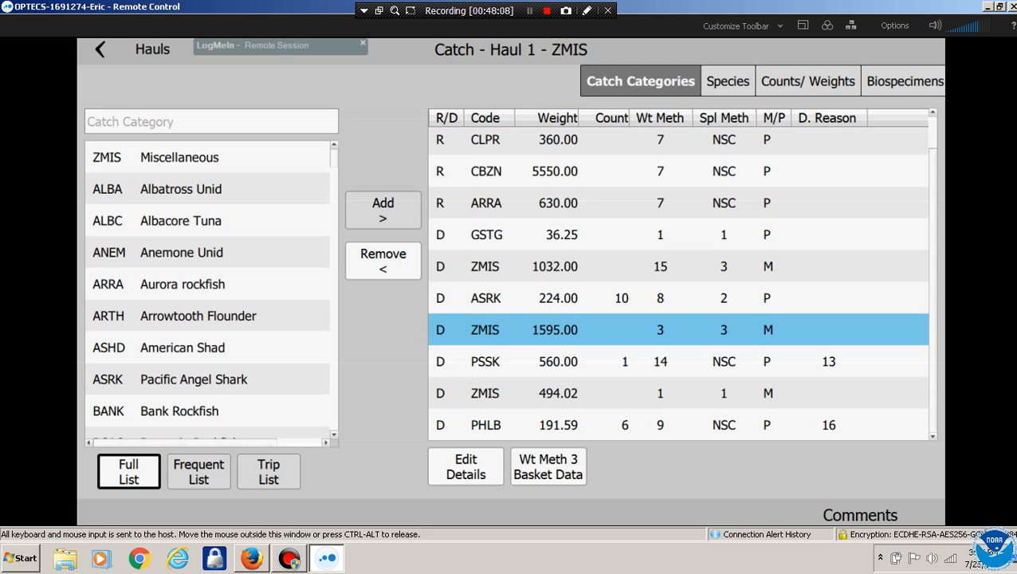
pyautogui.click(485, 298)
pyautogui.click(729, 81)
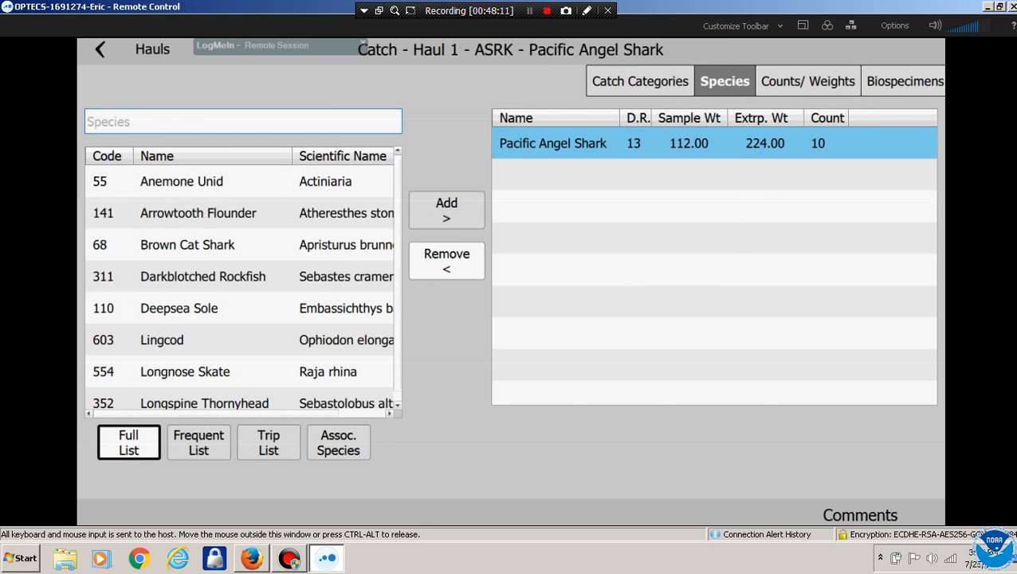
pyautogui.click(641, 81)
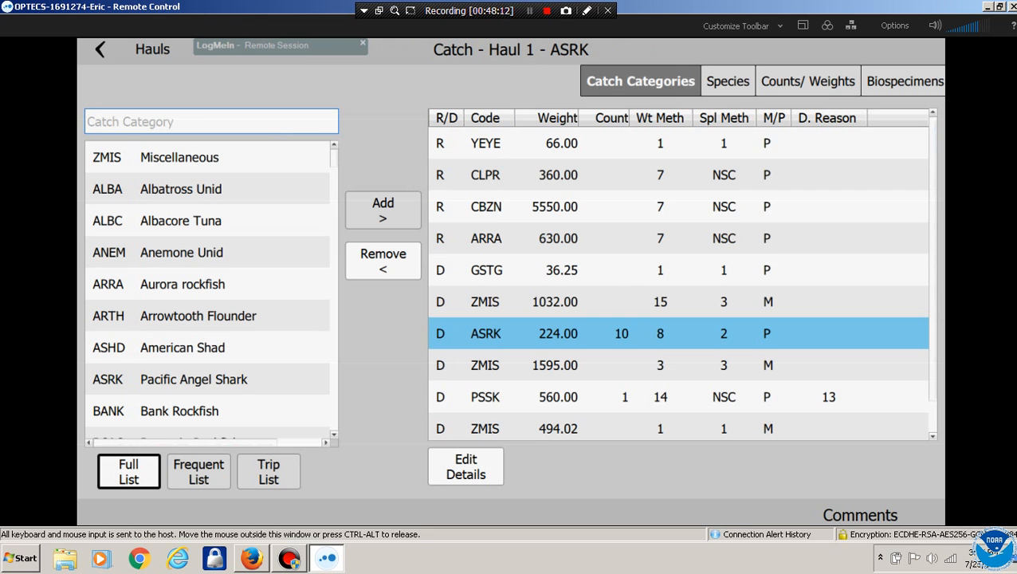
# Change the ASRK catch's sample method to 3, Multiple Basket, and return to Hauls
pyautogui.click(465, 467)
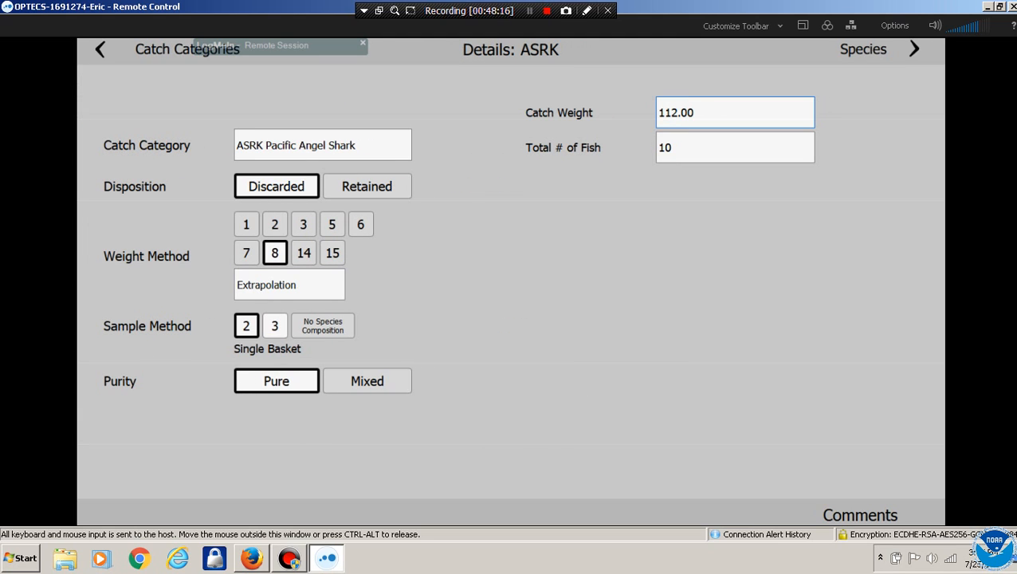
pyautogui.click(275, 326)
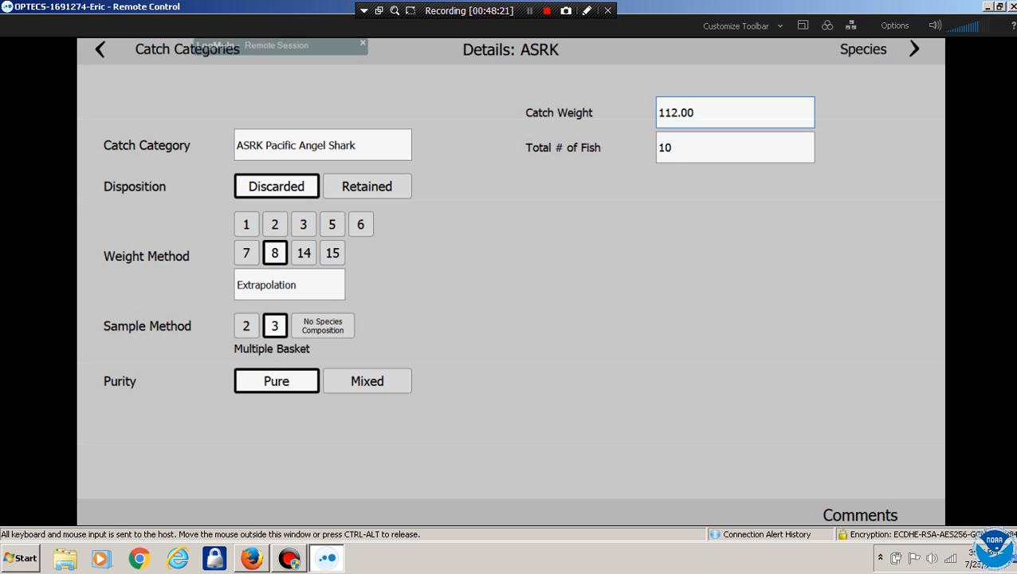
pyautogui.click(101, 49)
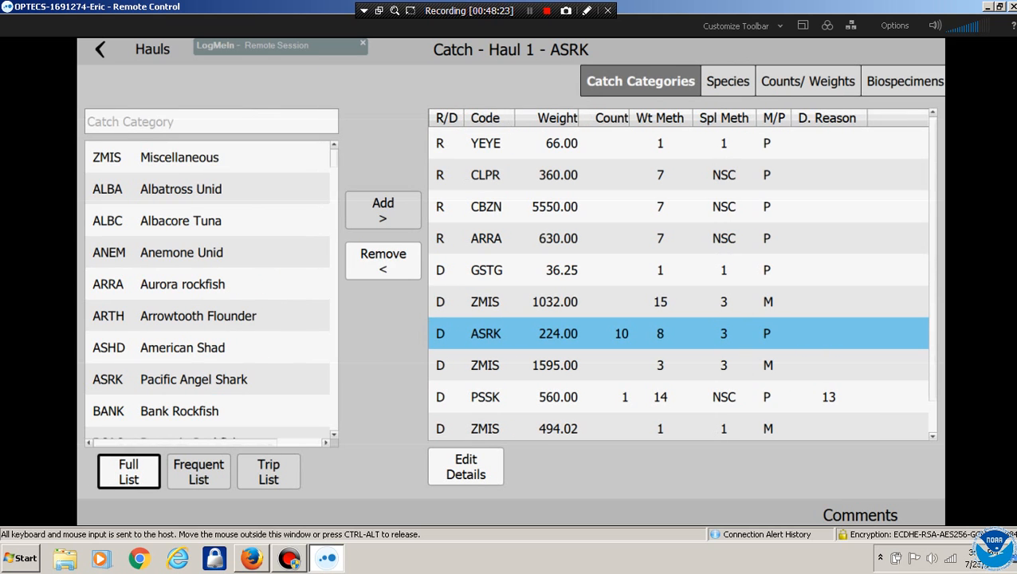
pyautogui.click(100, 50)
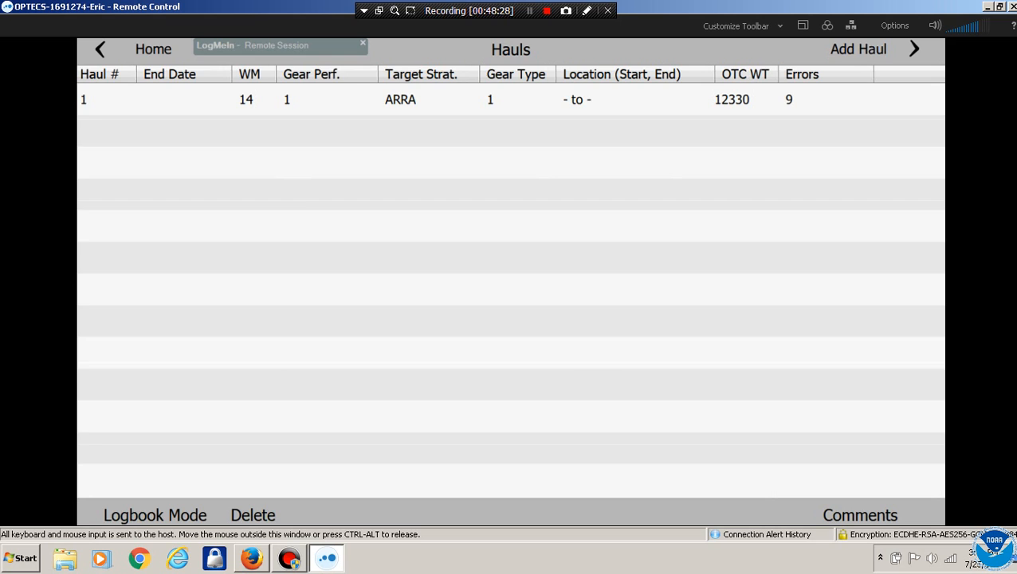
# Rerun the trip error report and review Catch Weight error 1897 and Catch Discard Reason errors 1904 and 1906
pyautogui.click(100, 49)
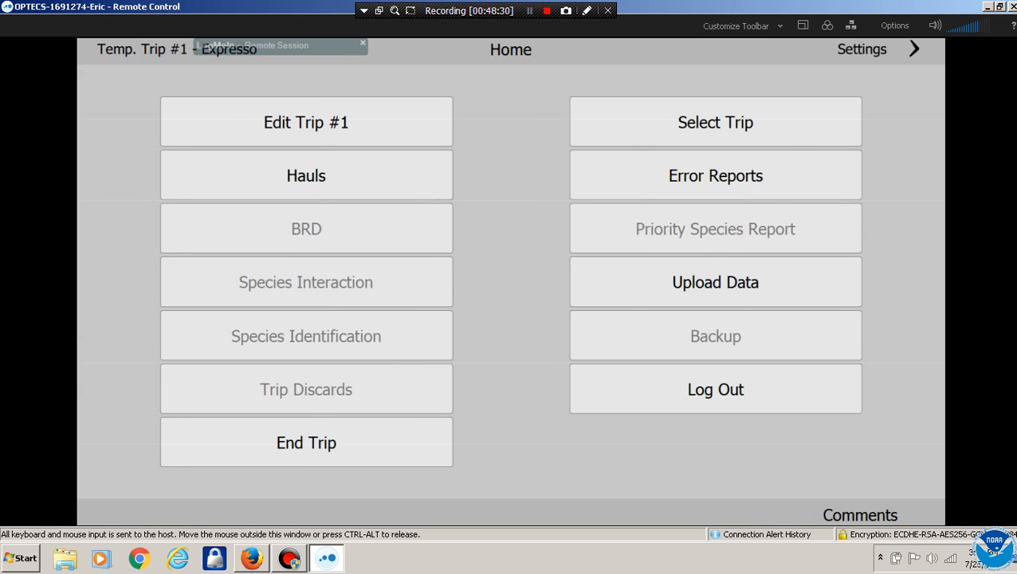
pyautogui.click(716, 176)
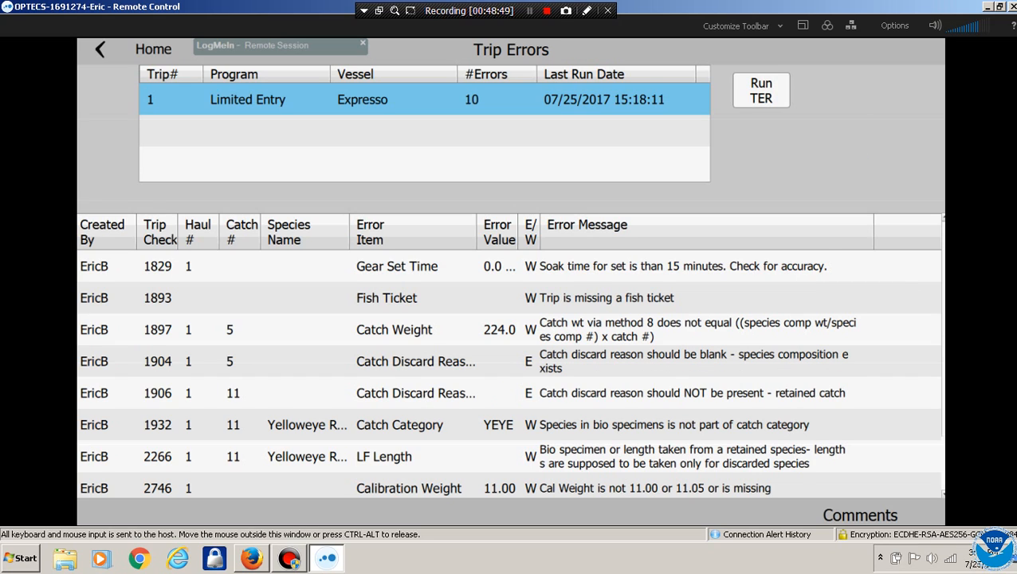
pyautogui.click(509, 329)
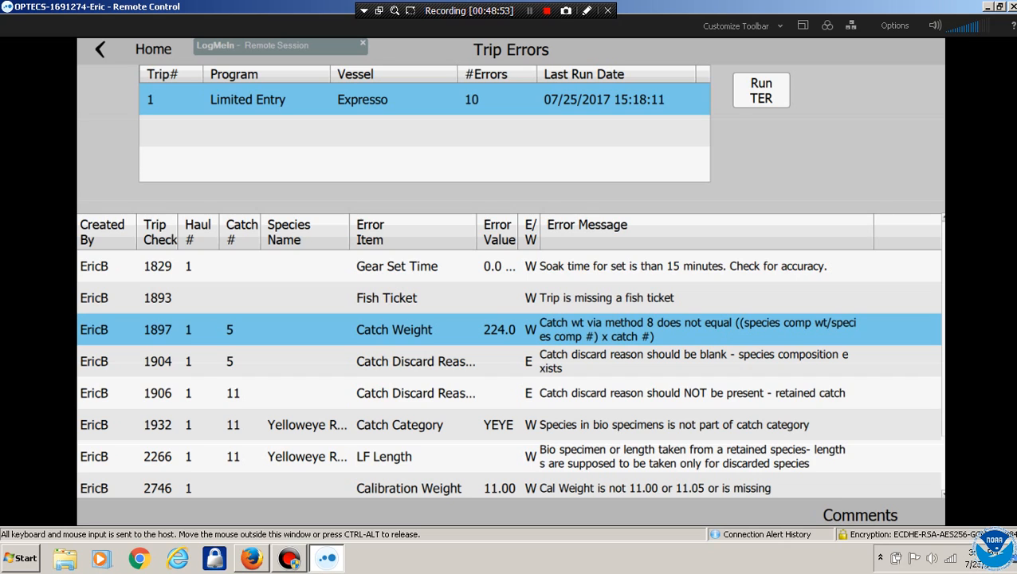
pyautogui.click(509, 361)
pyautogui.click(508, 329)
pyautogui.click(472, 361)
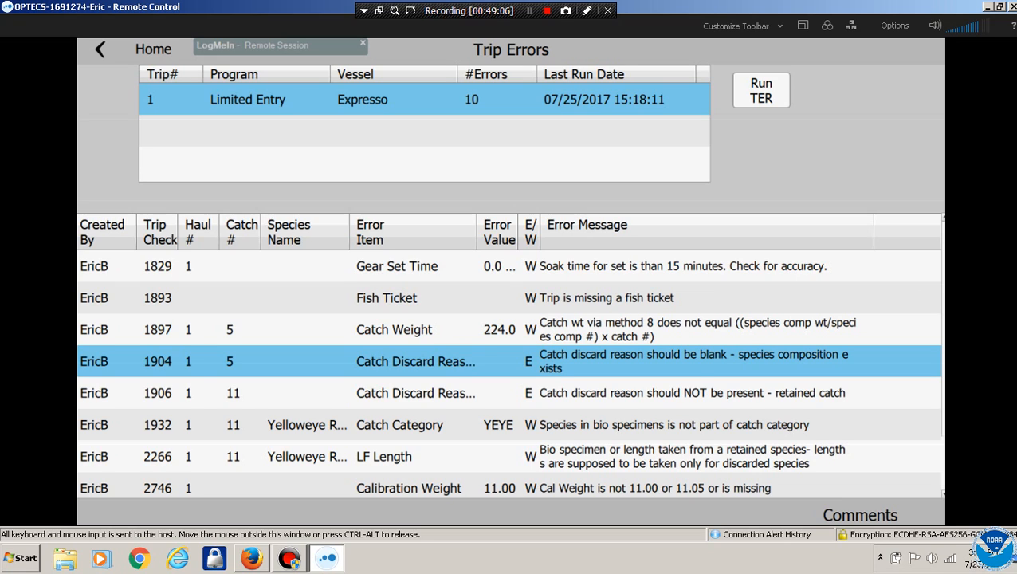
pyautogui.click(472, 329)
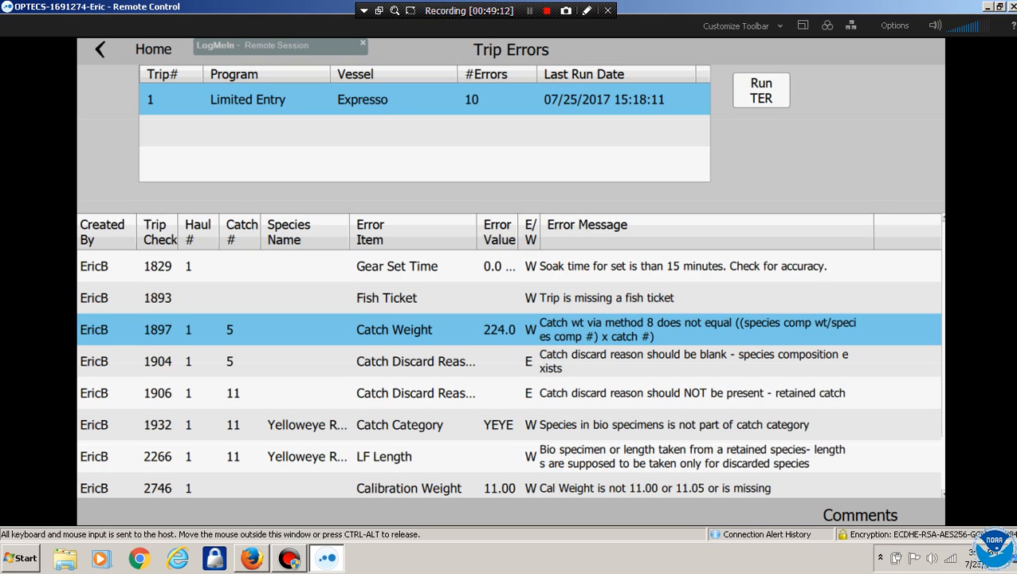
pyautogui.click(450, 393)
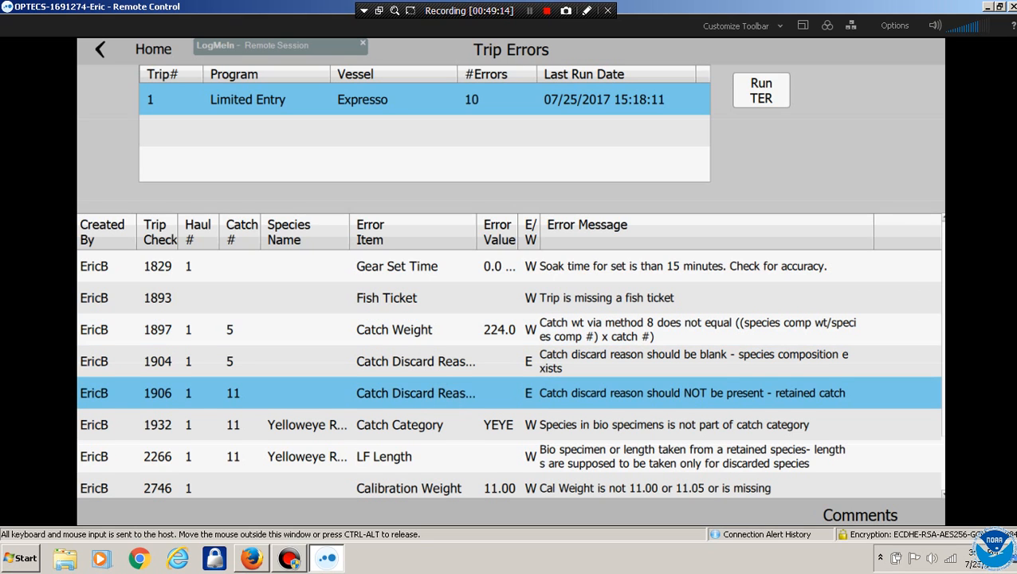
# Review trip errors 1932 Catch Category, 2266 LF Length, 2746 Calibration Weight, and GSTG 3481 and 3501
pyautogui.scroll(-2, 450, 366)
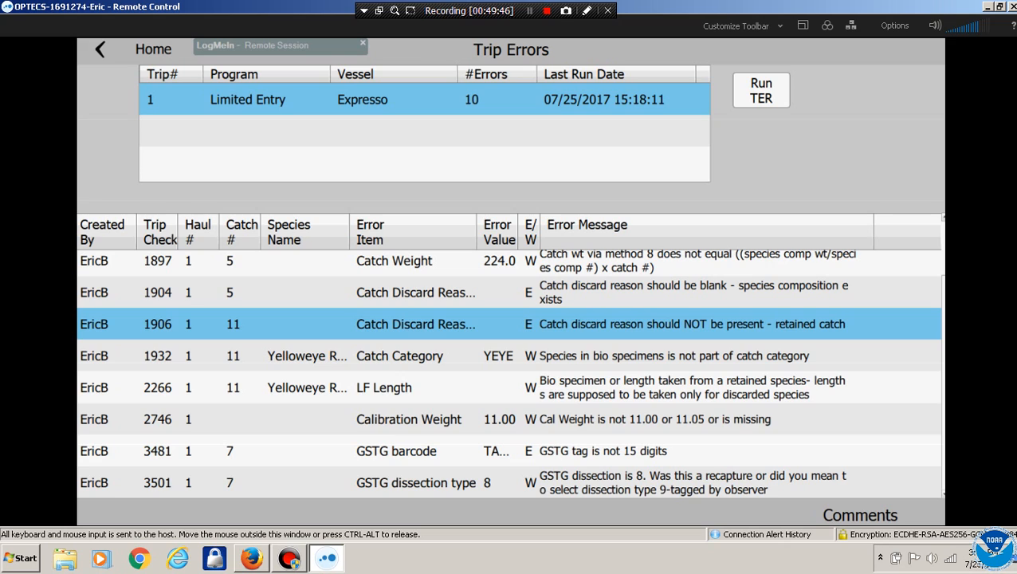
pyautogui.click(399, 356)
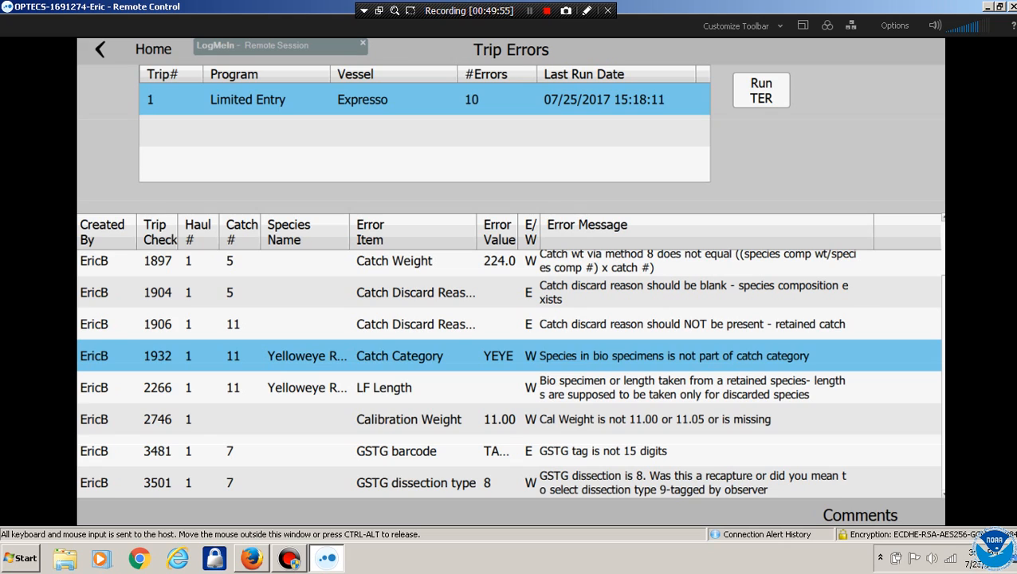
pyautogui.click(510, 387)
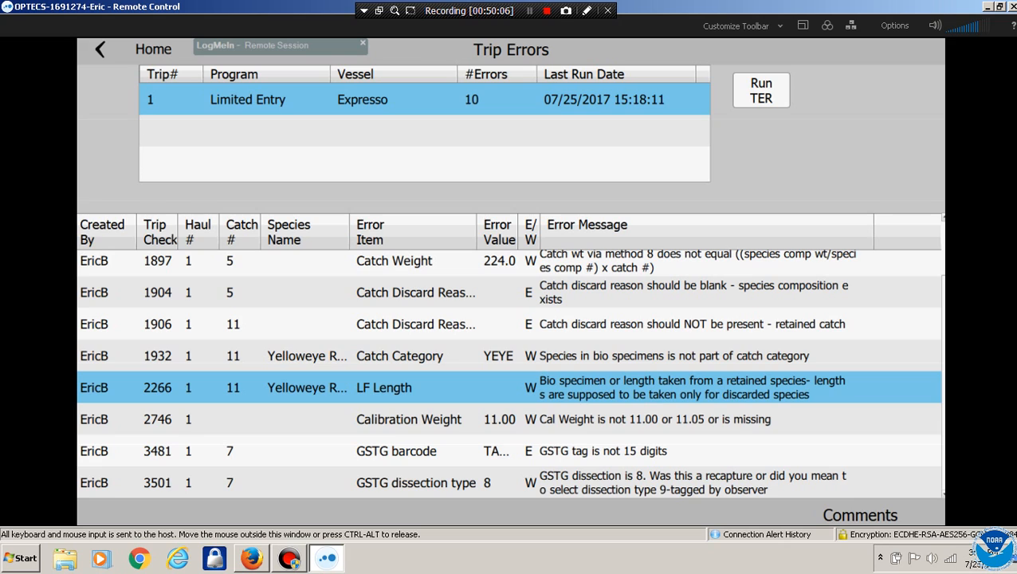
pyautogui.click(579, 419)
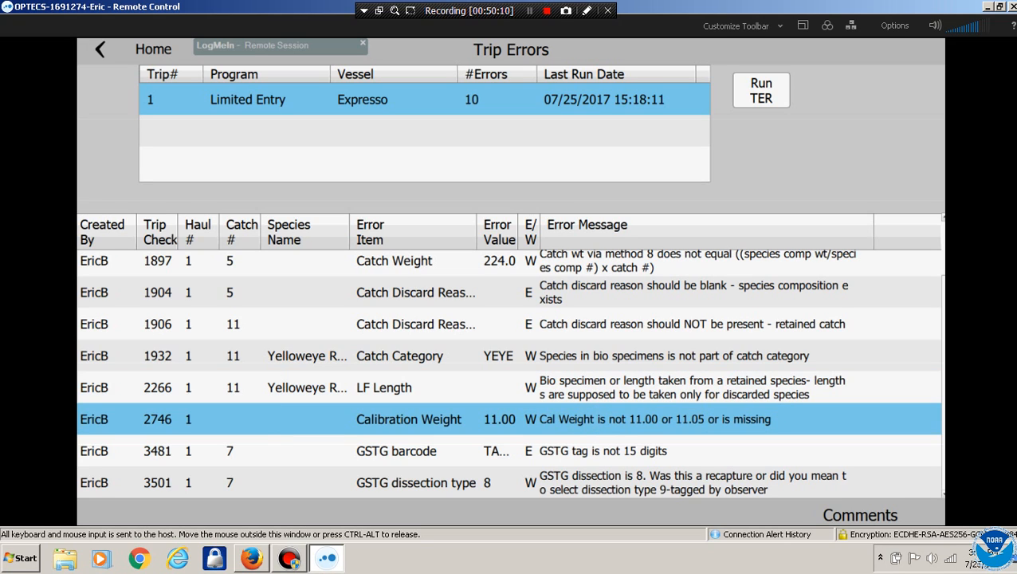
pyautogui.scroll(-1, 510, 375)
pyautogui.click(510, 451)
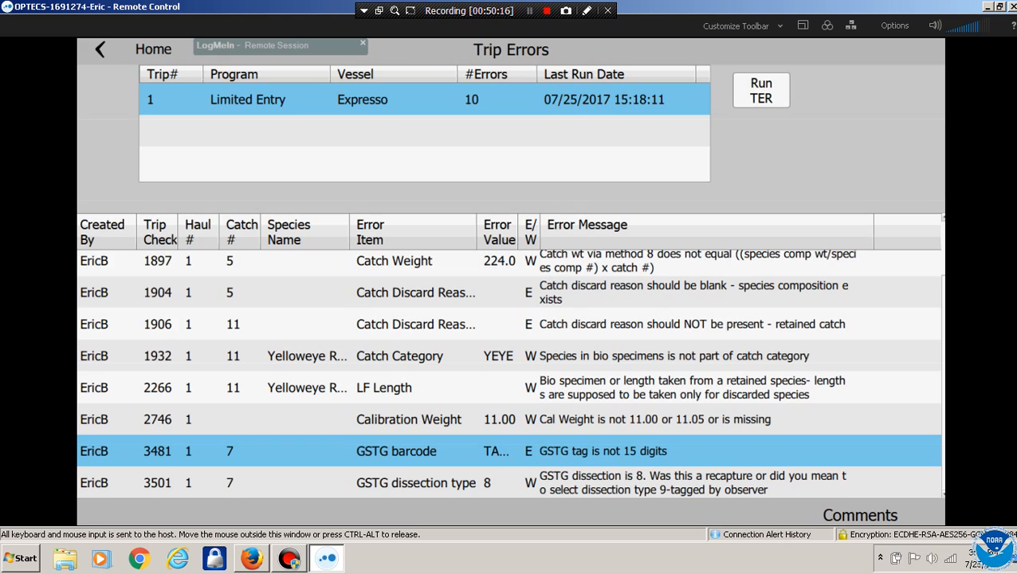
pyautogui.click(510, 483)
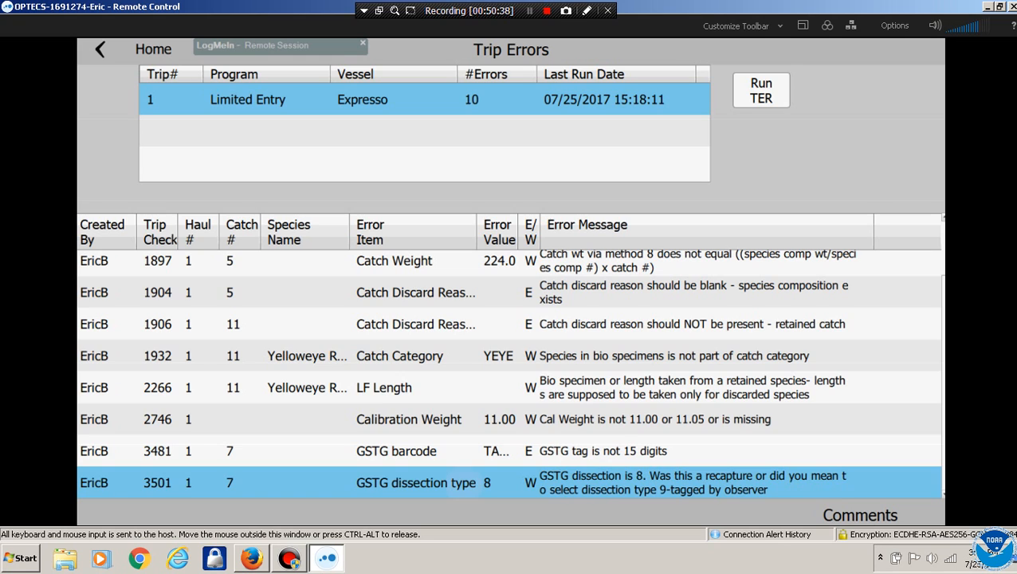
# Recheck errors 1829 Gear Set Time, 1904 Catch Discard Reason and 1897 Catch Weight, then return home
pyautogui.scroll(2, 510, 375)
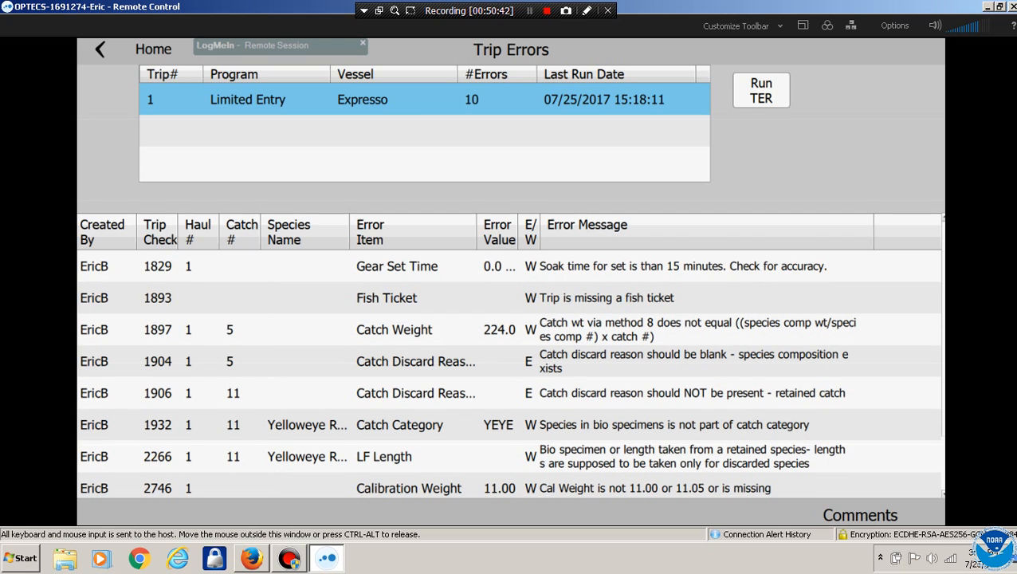
pyautogui.click(510, 266)
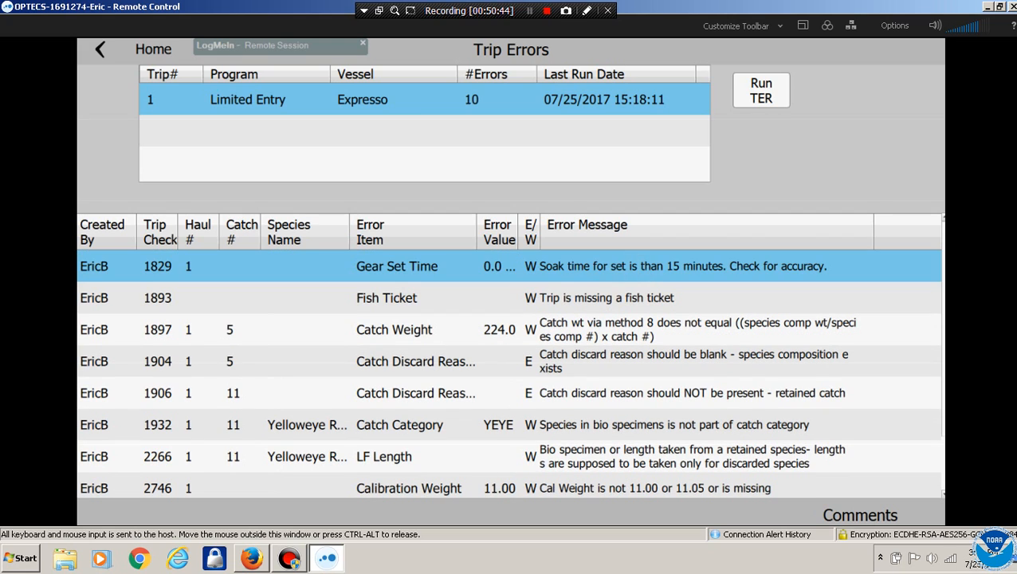
pyautogui.click(510, 361)
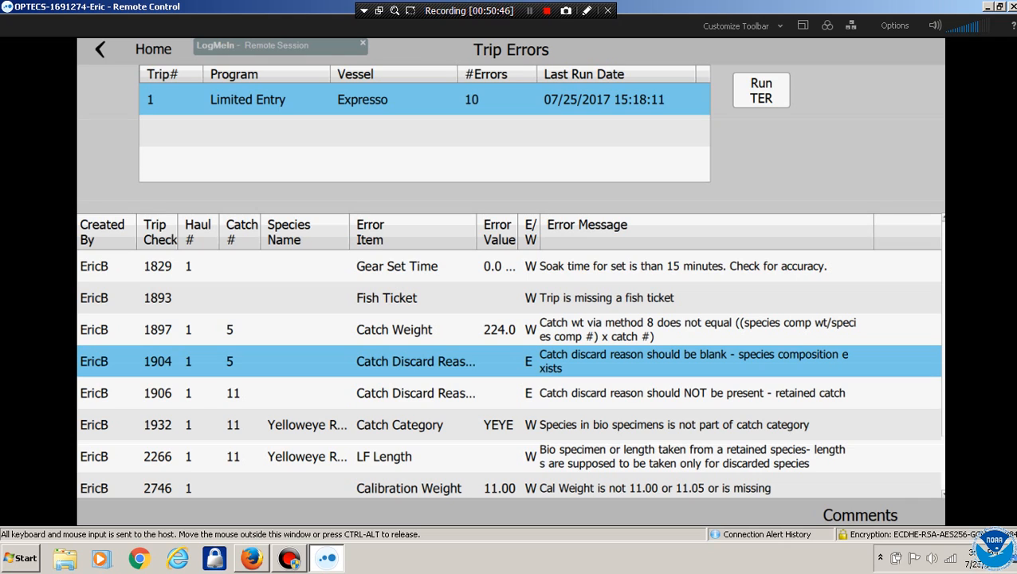
pyautogui.click(614, 328)
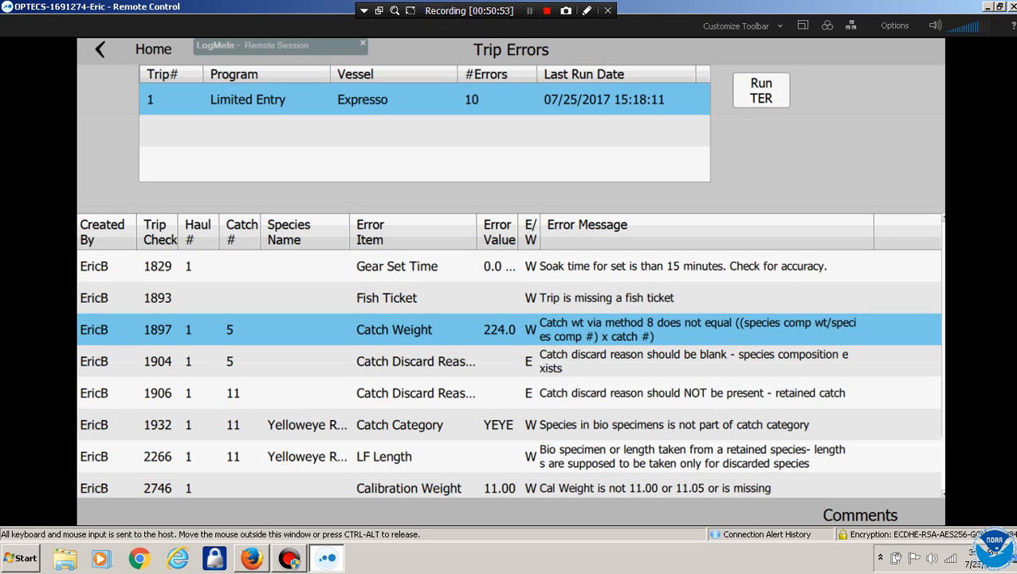
pyautogui.click(100, 49)
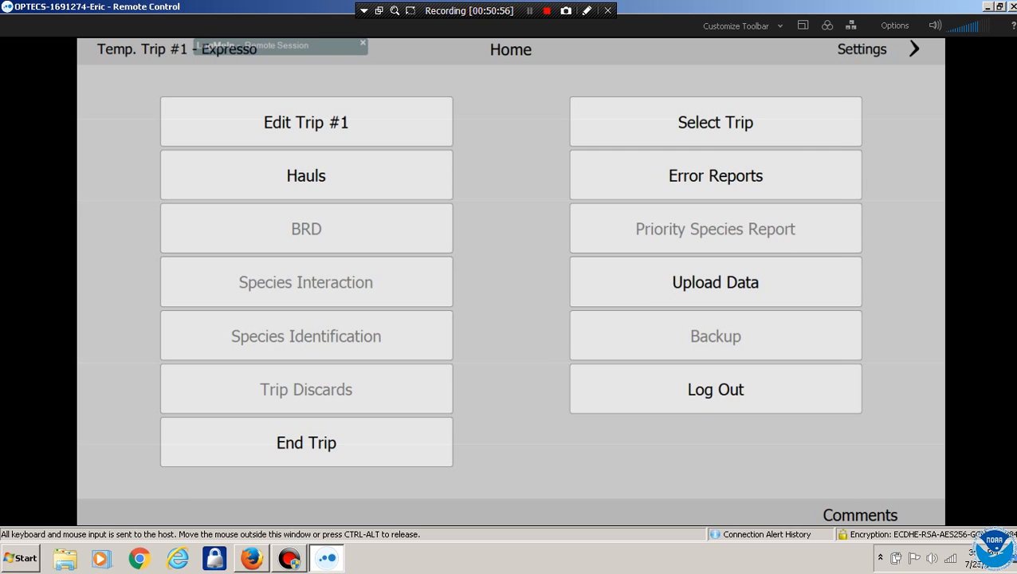
# Open haul 1's catch list and browse the PHLB and ZMIS catch categories
pyautogui.click(306, 176)
pyautogui.click(306, 100)
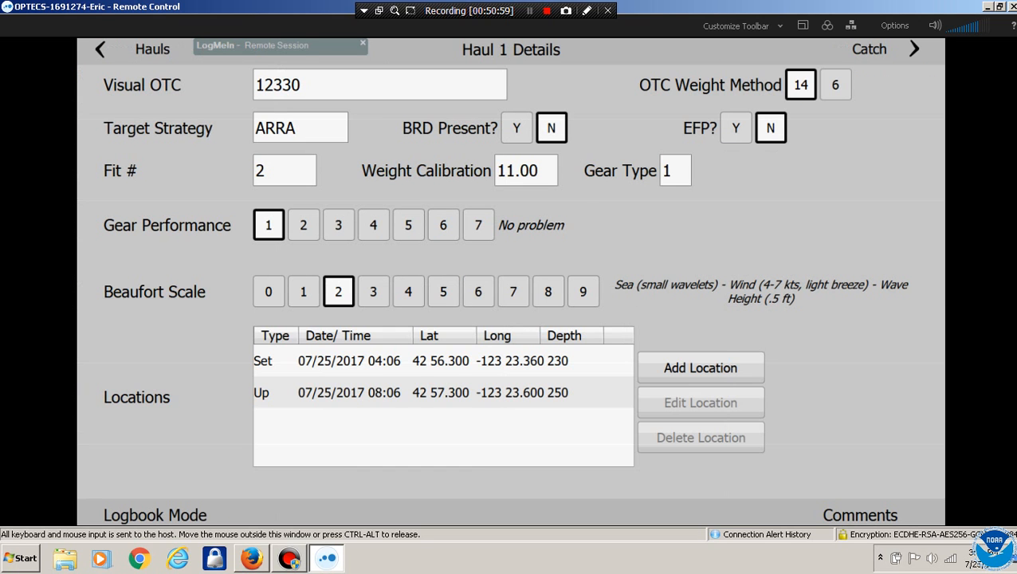
pyautogui.click(914, 49)
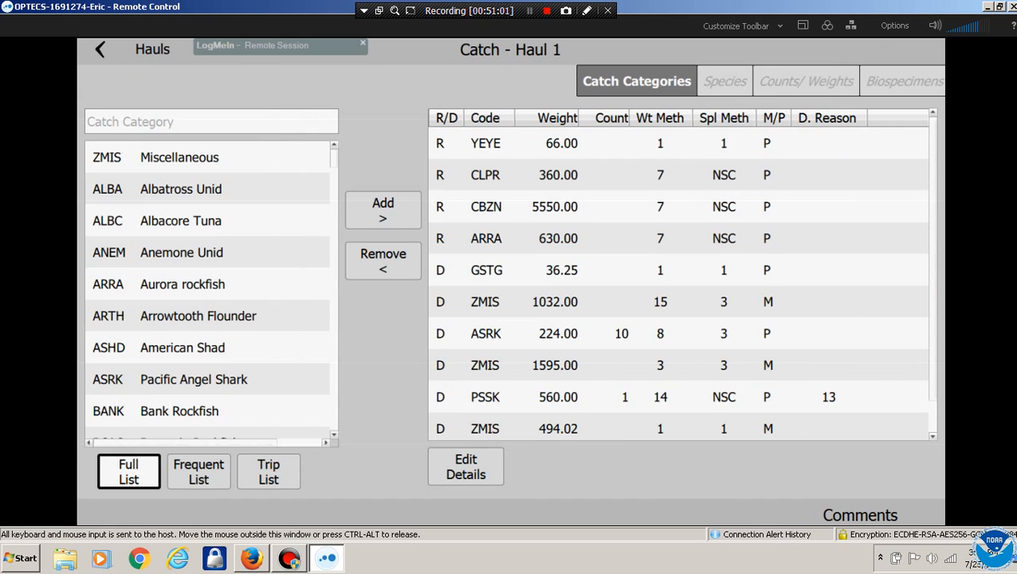
pyautogui.scroll(-2, 679, 275)
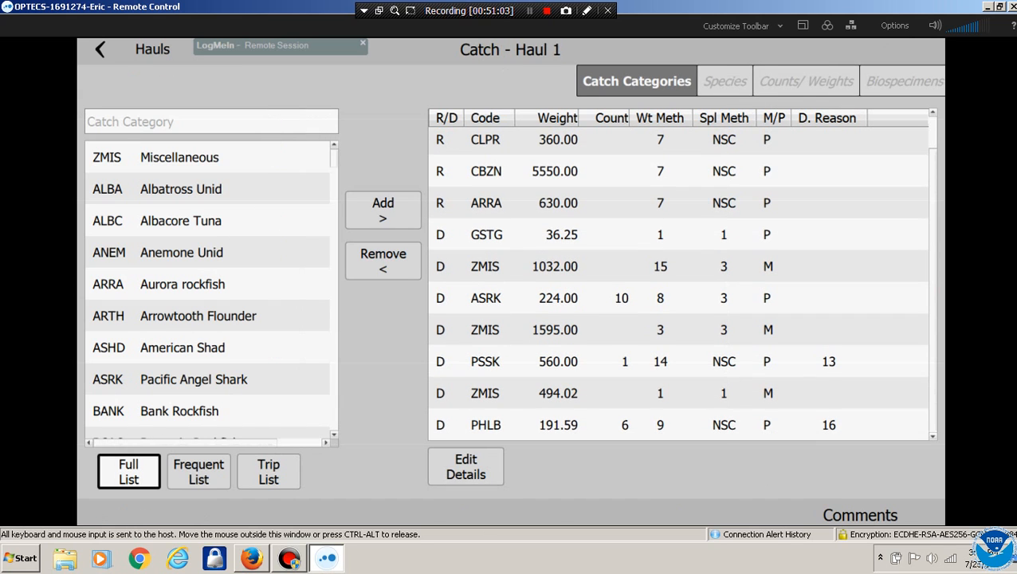
pyautogui.click(679, 425)
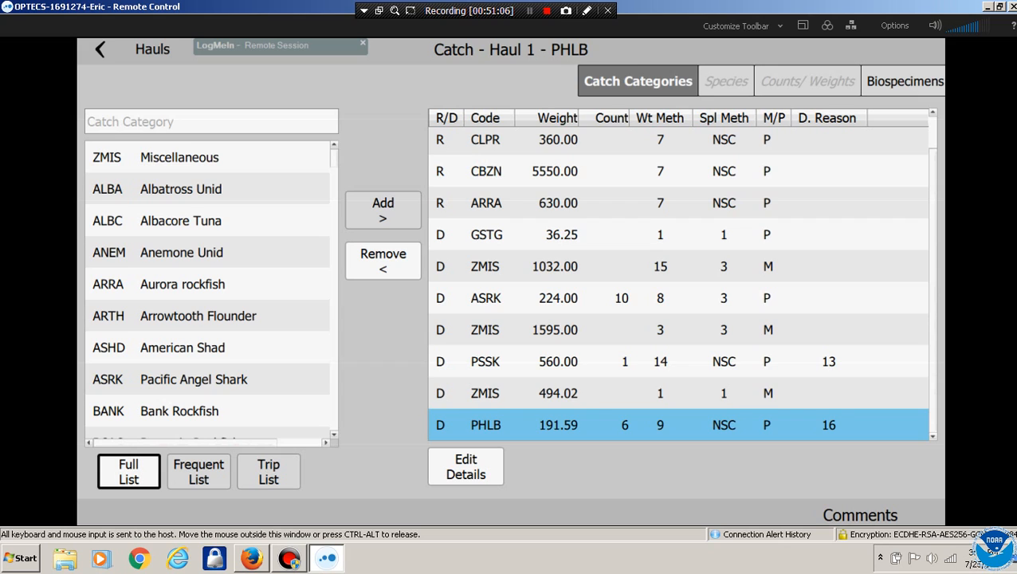
pyautogui.click(679, 393)
pyautogui.click(678, 330)
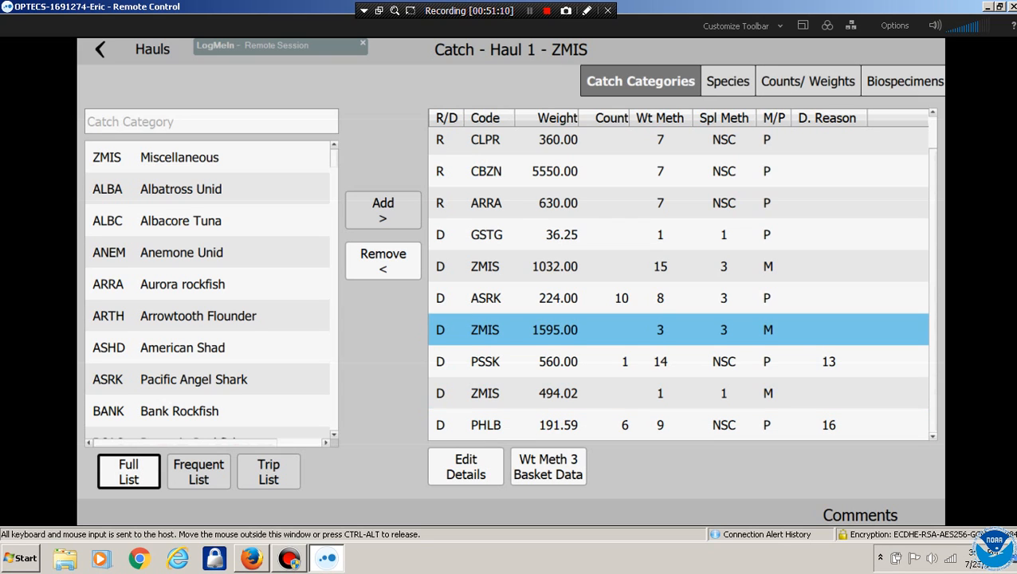
# Inspect the ARRA rockfish catch details, then select the YEYE category
pyautogui.click(491, 266)
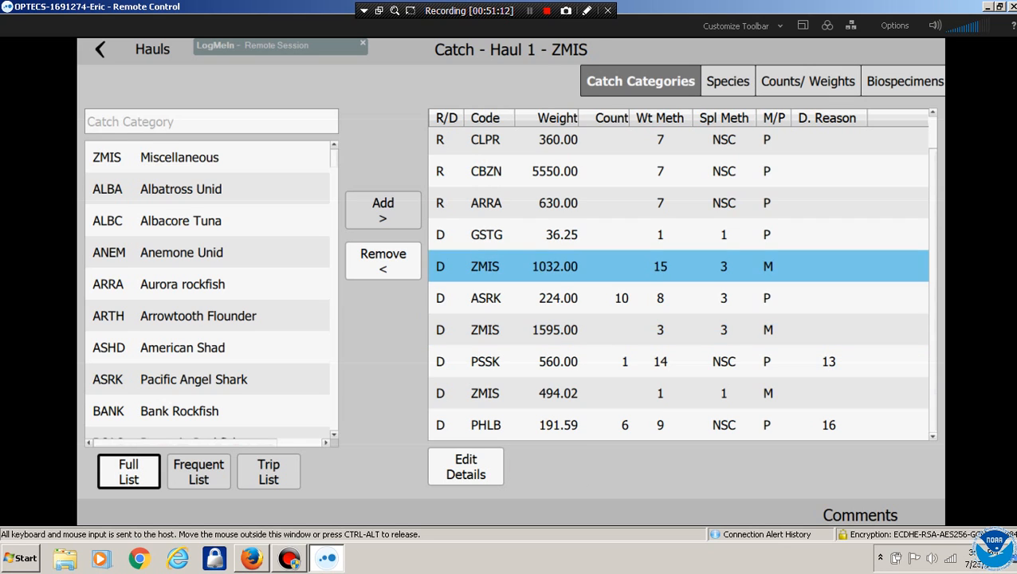
pyautogui.click(491, 203)
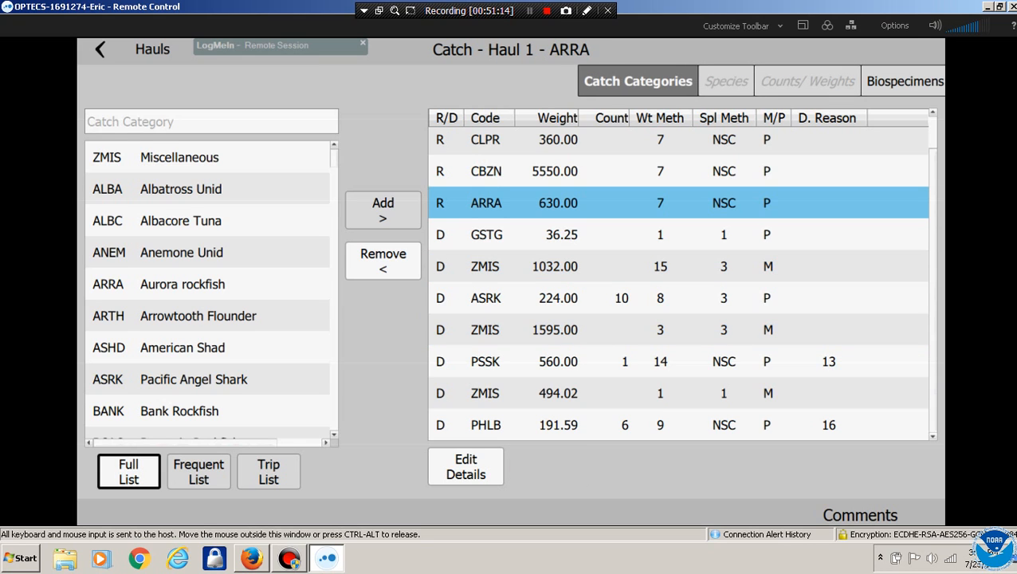
pyautogui.click(466, 467)
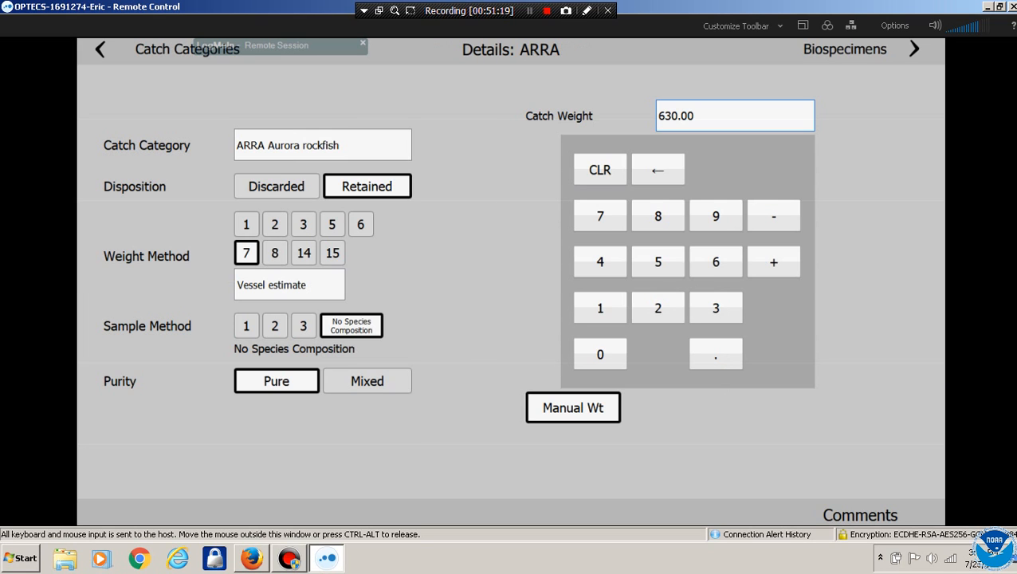
pyautogui.click(100, 50)
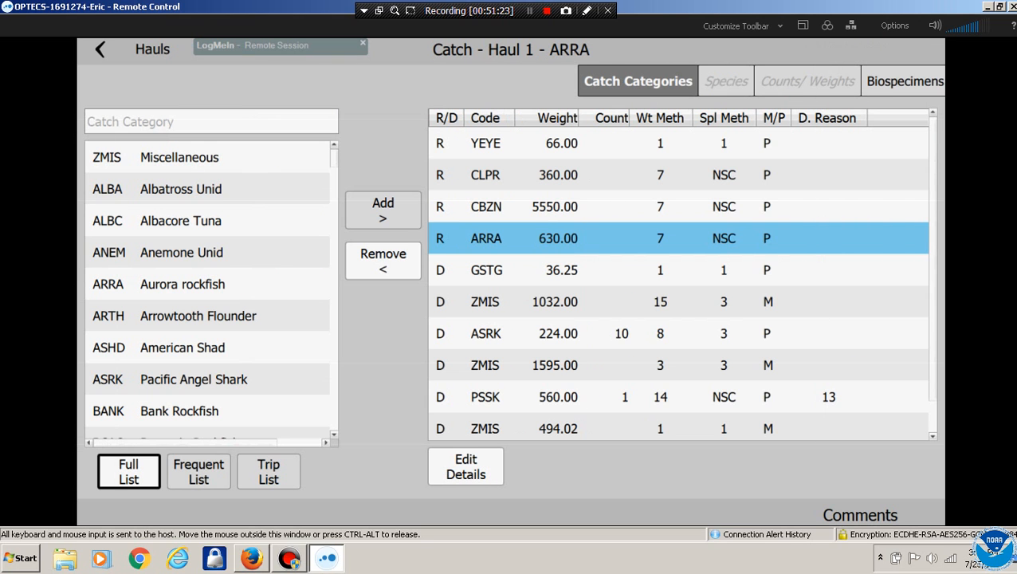
pyautogui.click(558, 144)
# Inspect the YEYE catch details, where No Species Composition is refused, then its species and Yelloweye biospecimens
pyautogui.click(465, 467)
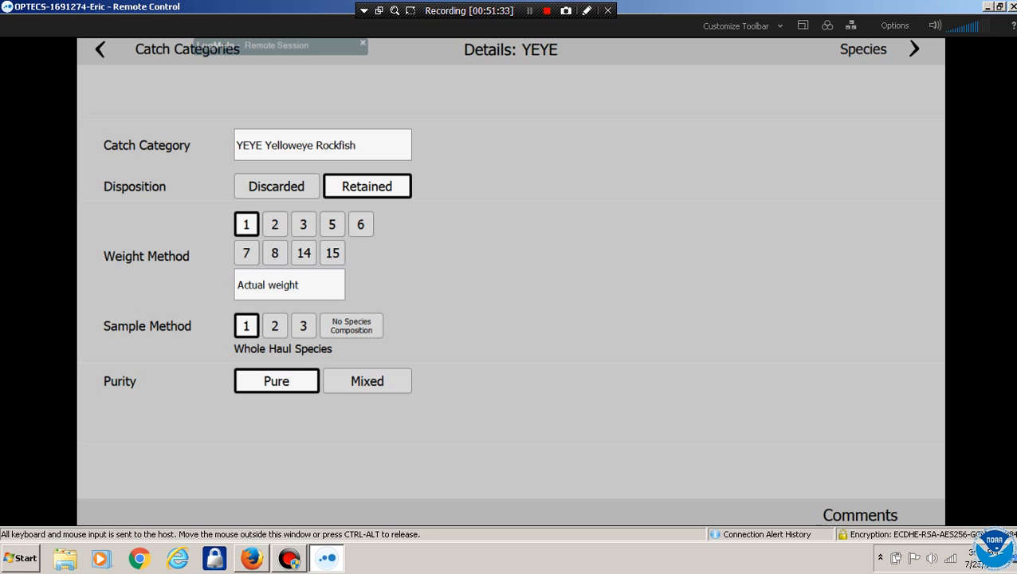
pyautogui.click(351, 325)
pyautogui.click(511, 329)
pyautogui.click(864, 49)
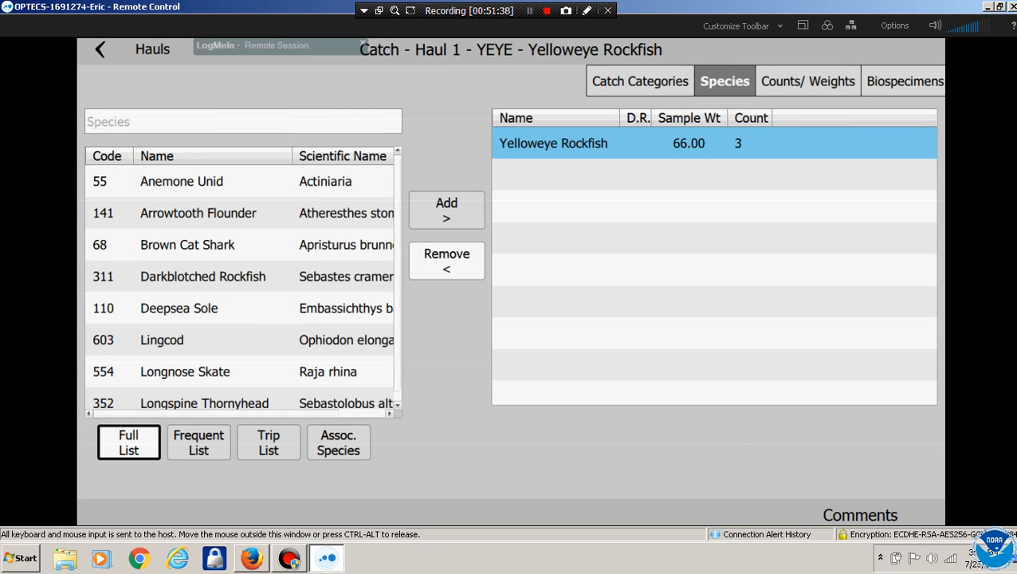
pyautogui.click(904, 81)
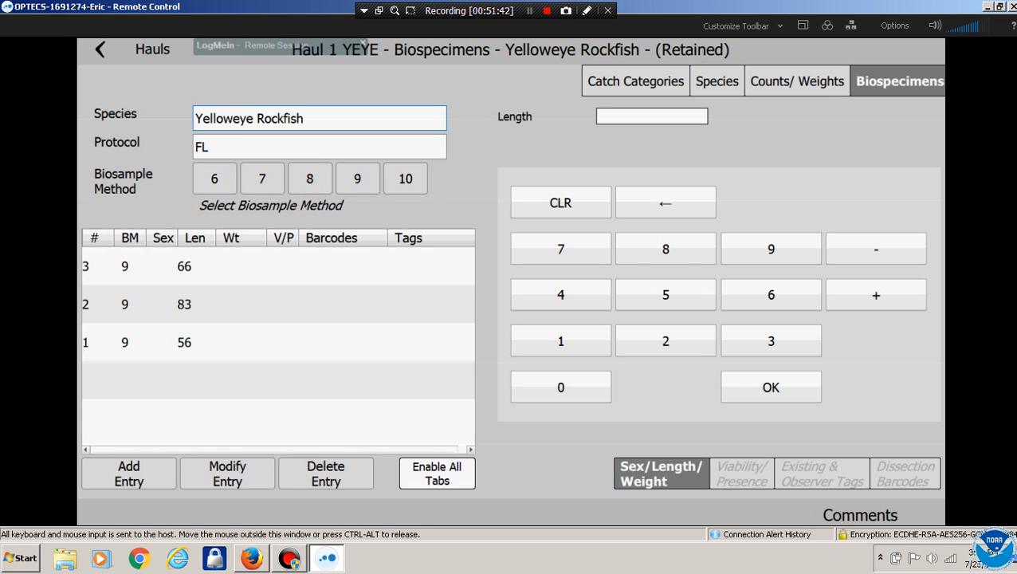
pyautogui.click(636, 81)
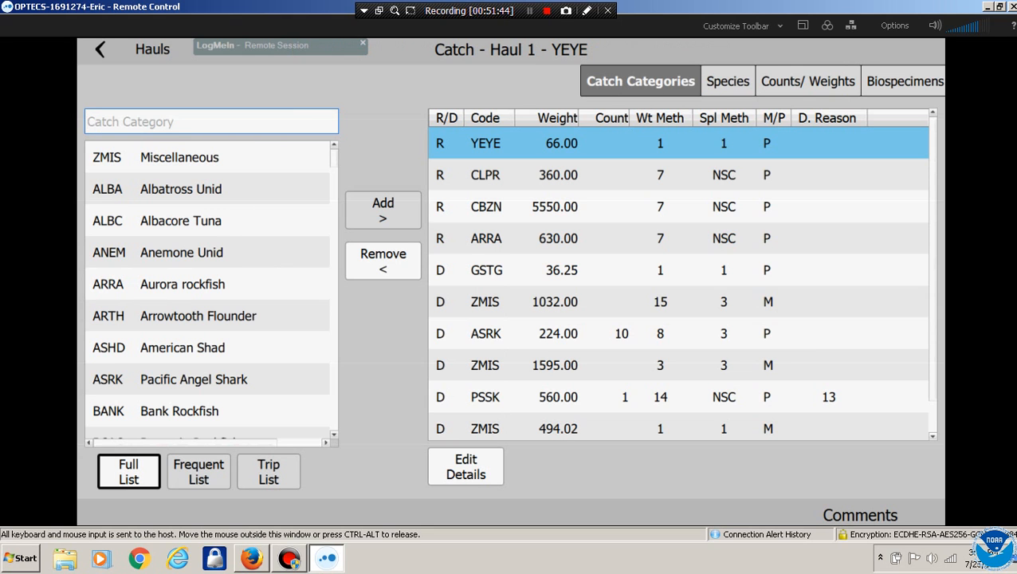
pyautogui.click(146, 49)
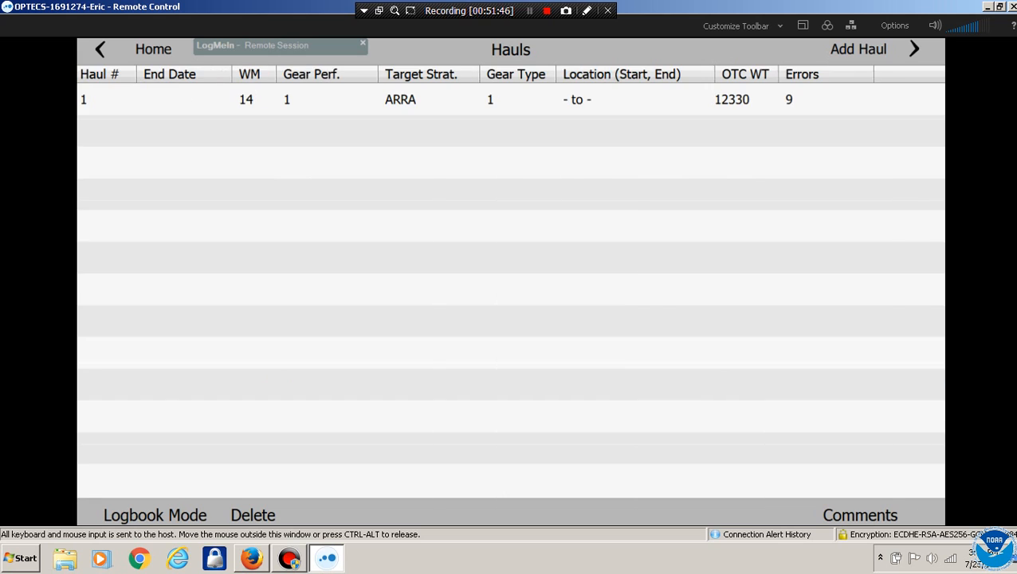
# Add a fish ticket for state O dated 7/26/2017 on the End Trip form
pyautogui.click(151, 50)
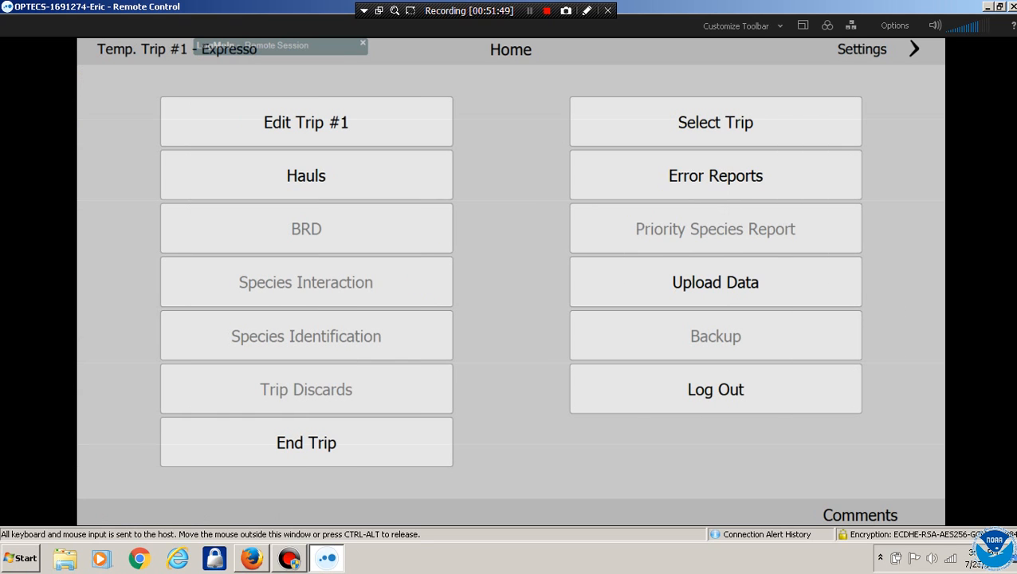
pyautogui.click(306, 442)
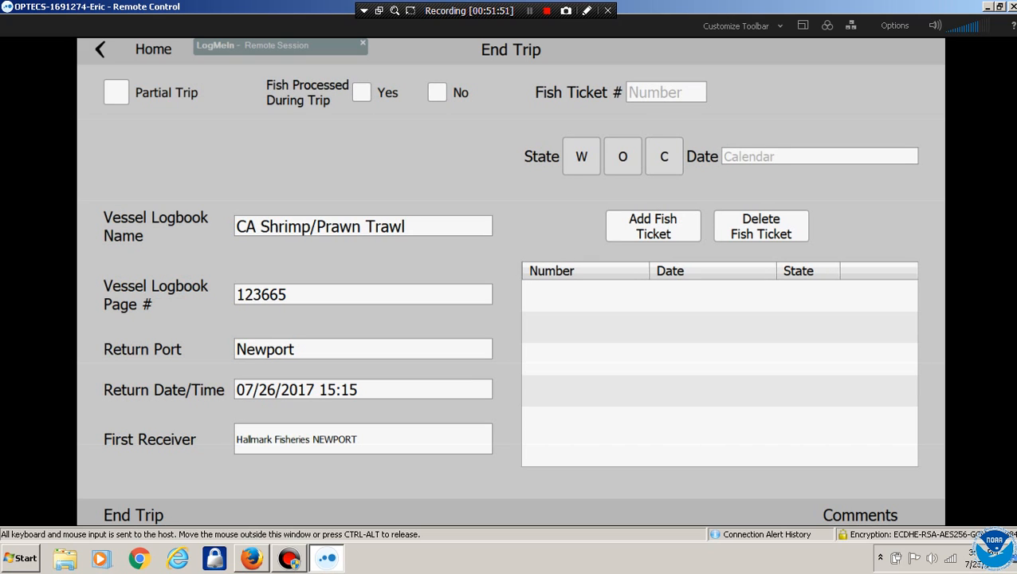
pyautogui.click(666, 93)
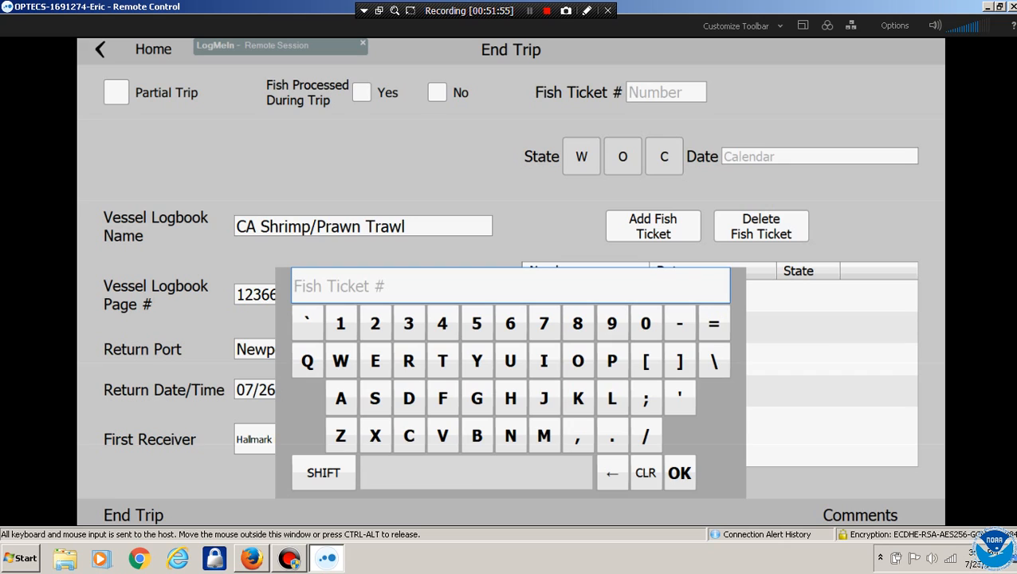
pyautogui.write('66')
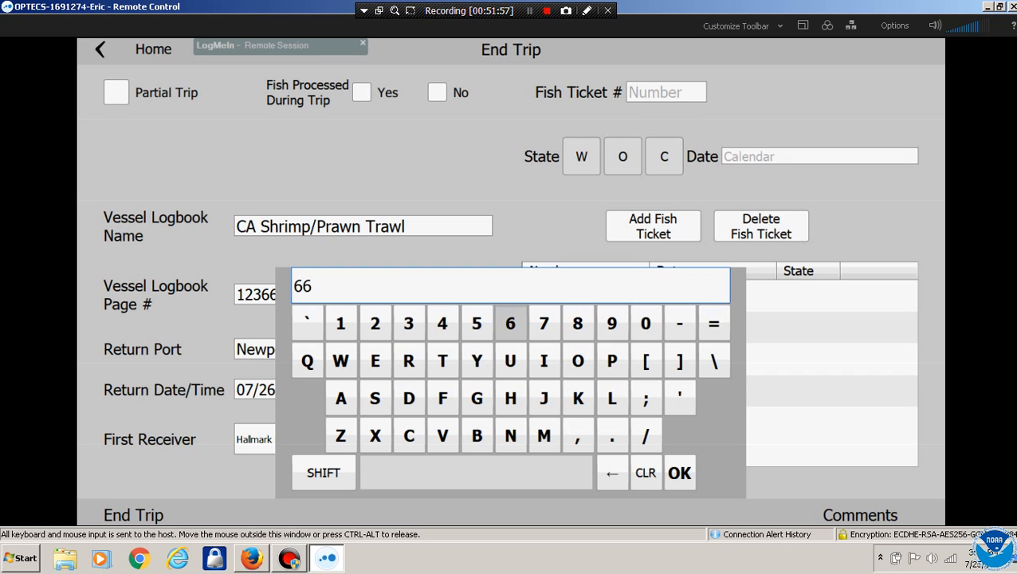
pyautogui.write('6666')
pyautogui.click(679, 473)
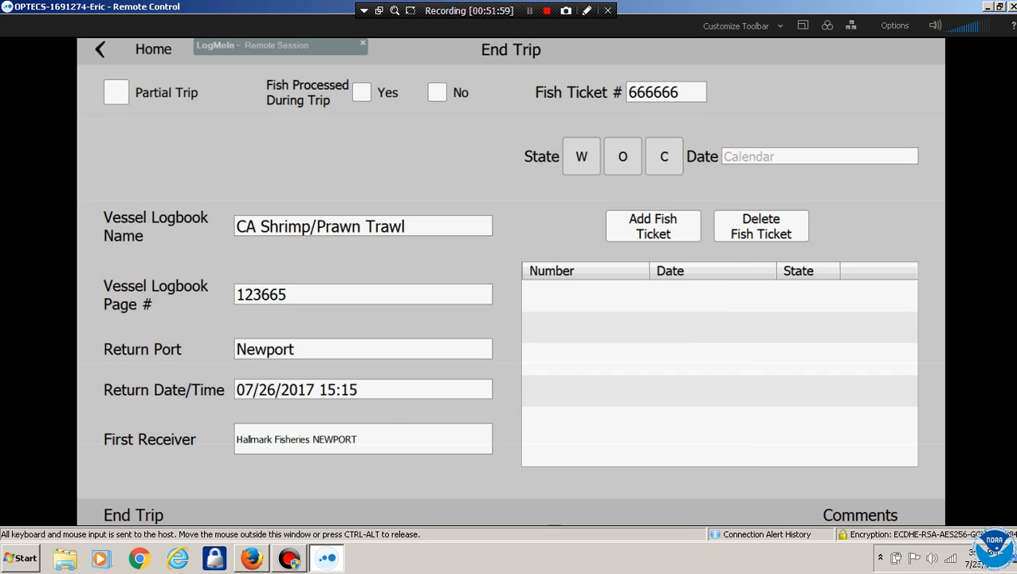
pyautogui.click(582, 156)
pyautogui.click(624, 156)
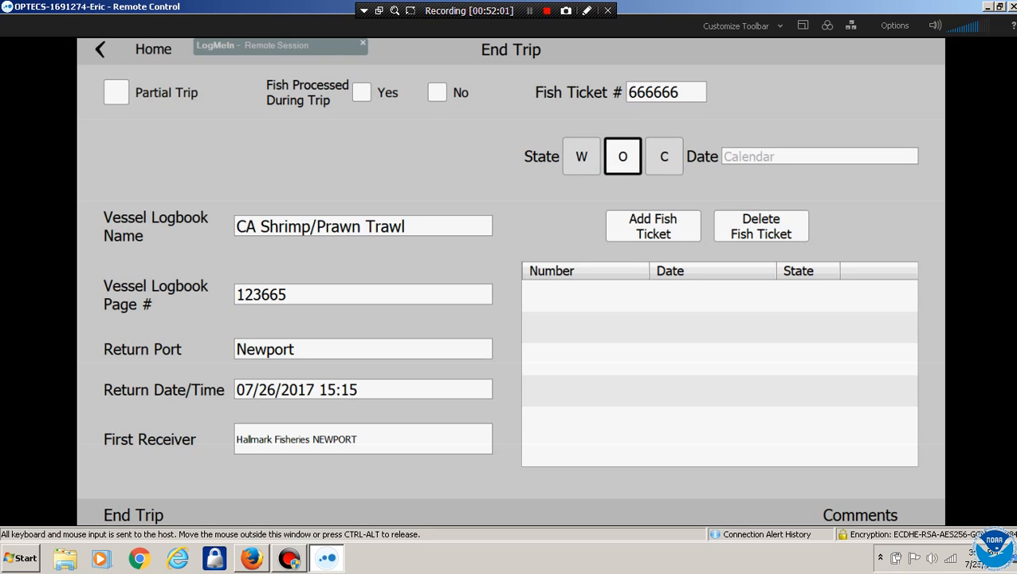
pyautogui.click(820, 156)
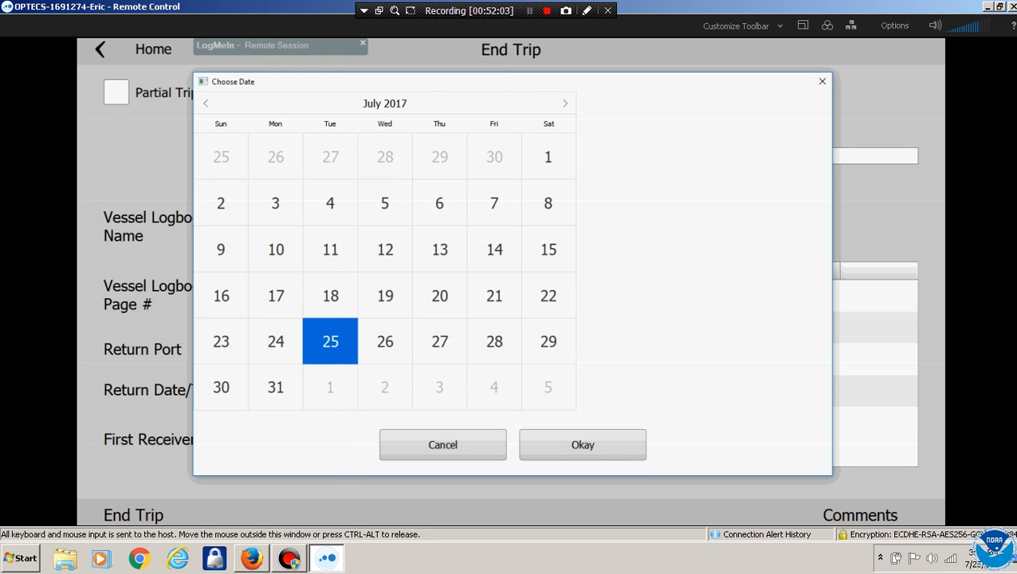
pyautogui.click(388, 340)
pyautogui.click(583, 445)
pyautogui.click(653, 227)
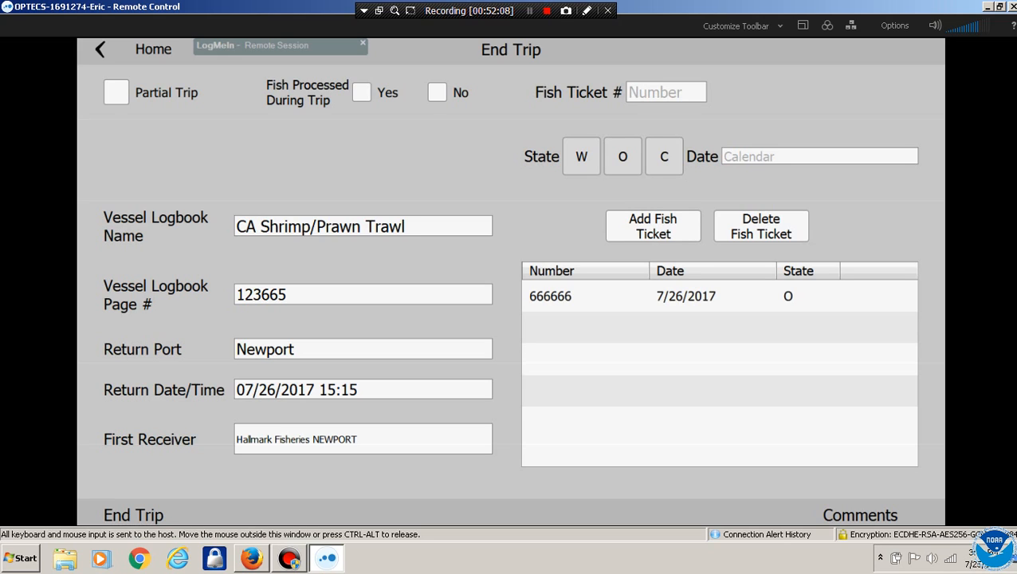
# Mark no fish processed and open the trip error reports
pyautogui.click(437, 93)
pyautogui.click(101, 49)
pyautogui.click(715, 175)
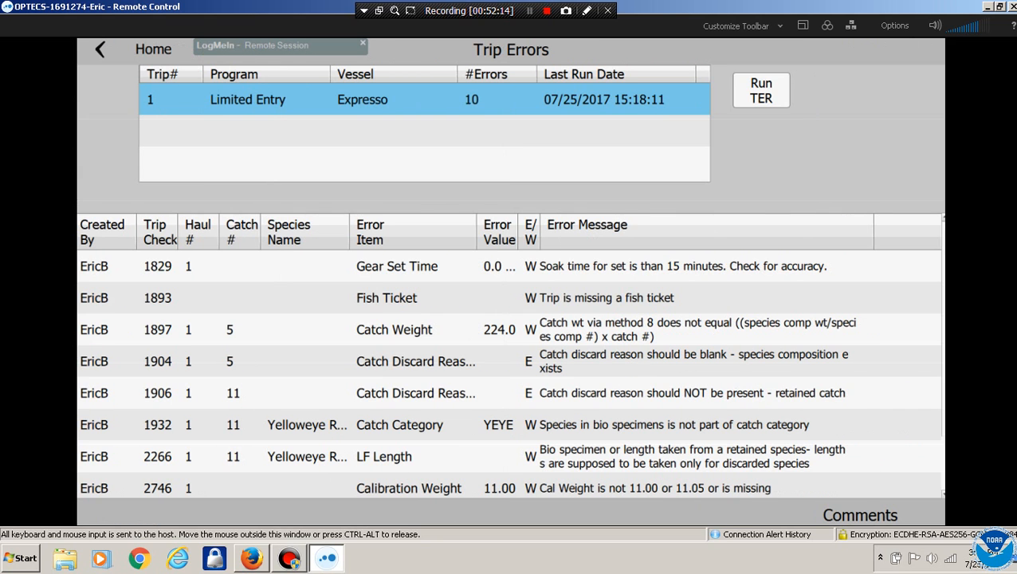
# Rerun the trip error check and review the Fish Ticket, Catch Weight and Catch Discard Reason errors
pyautogui.click(762, 90)
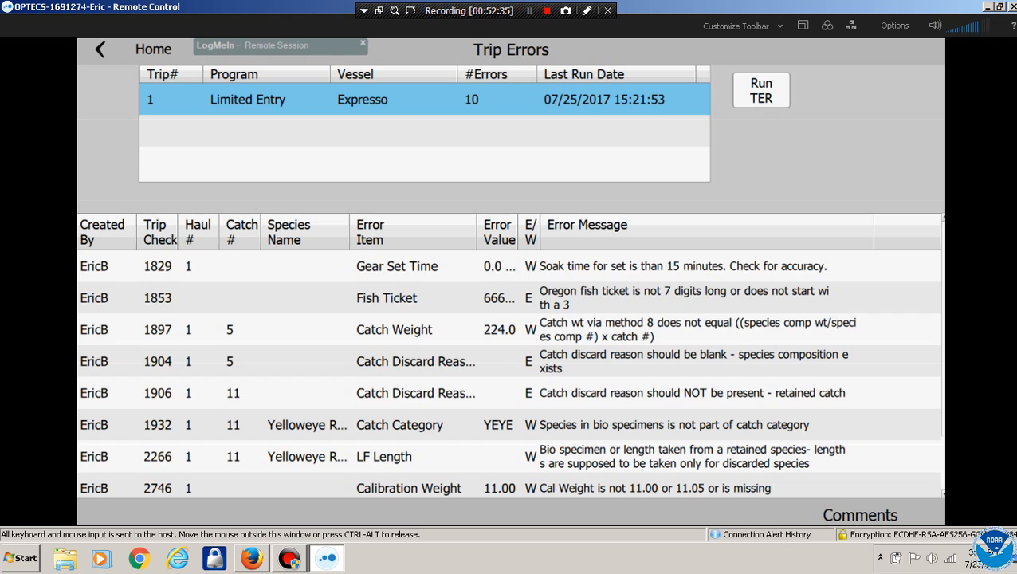
pyautogui.click(509, 298)
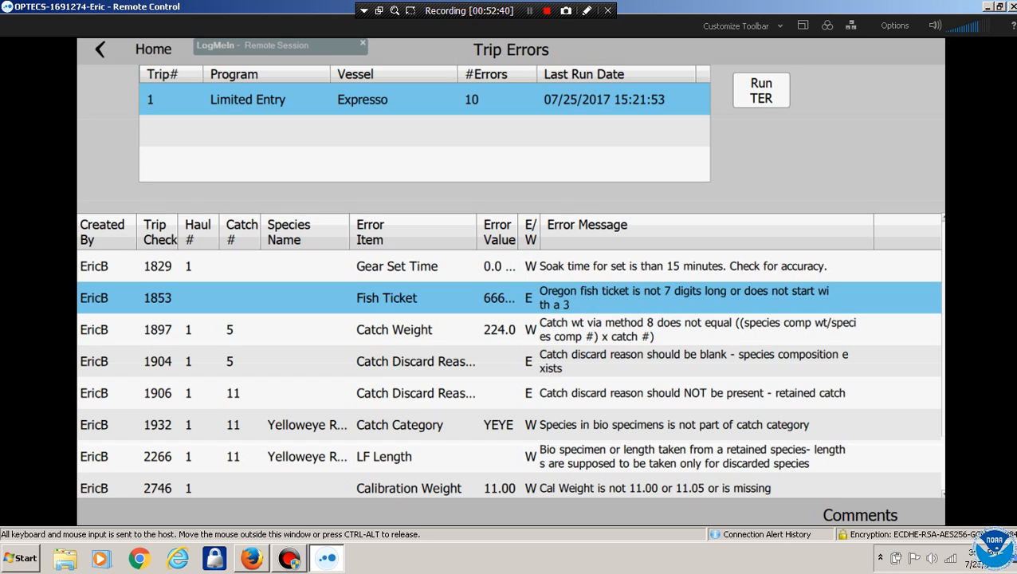
pyautogui.click(509, 329)
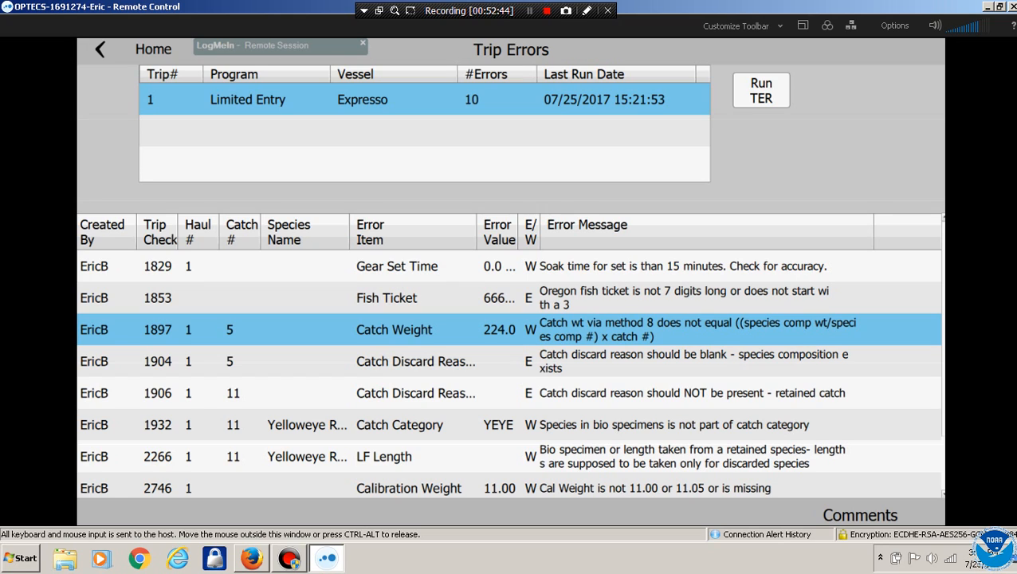
pyautogui.click(509, 361)
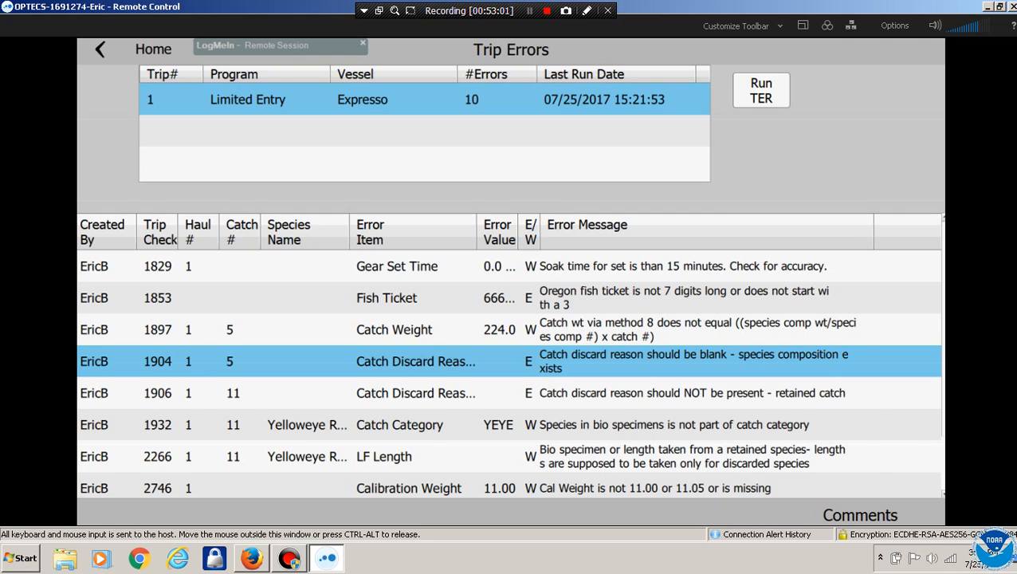
pyautogui.click(99, 48)
# Open haul 1's catch categories and select the ASRK category
pyautogui.click(299, 175)
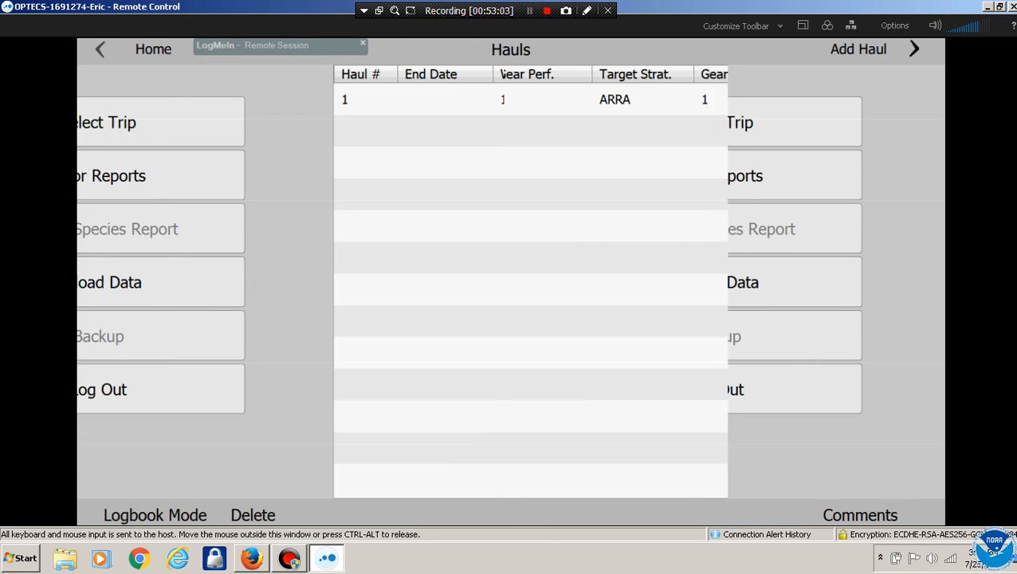
pyautogui.click(319, 99)
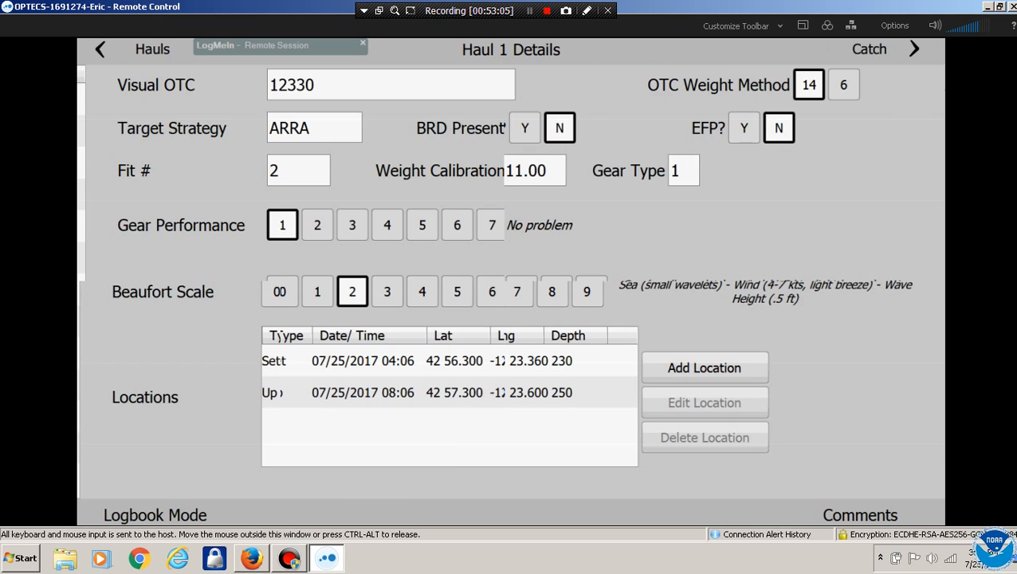
pyautogui.click(862, 49)
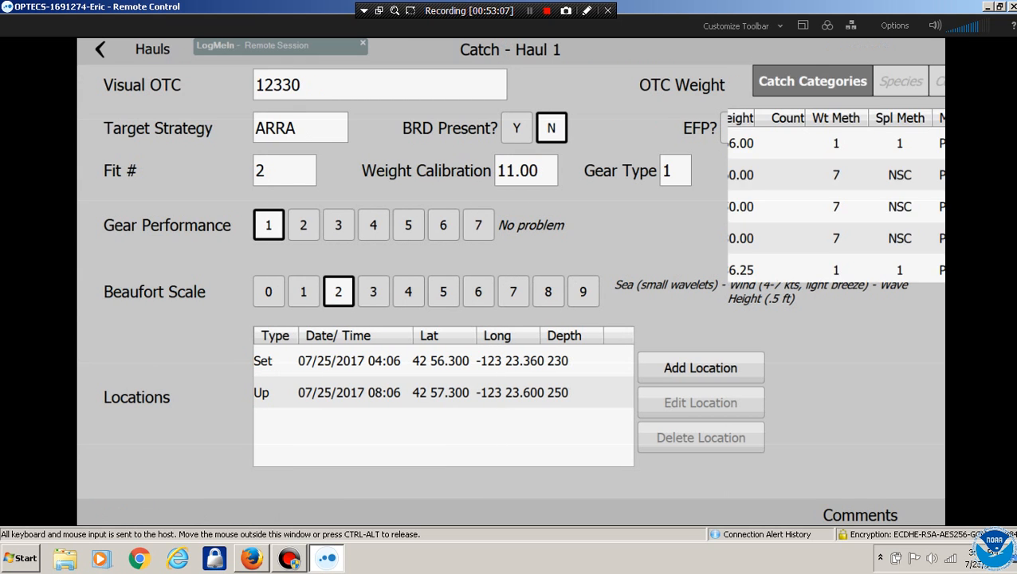
pyautogui.scroll(-2, 682, 279)
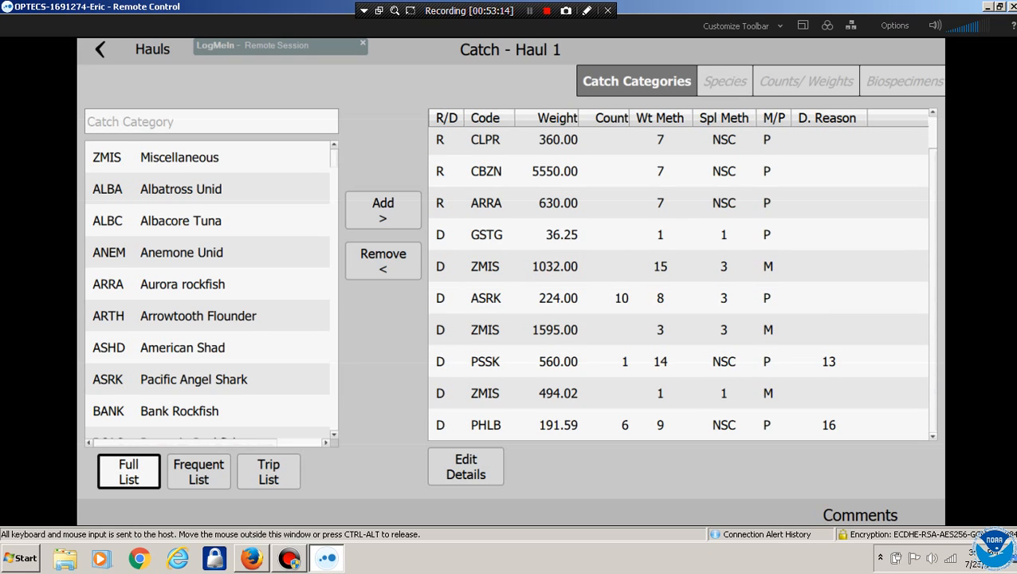
pyautogui.click(487, 297)
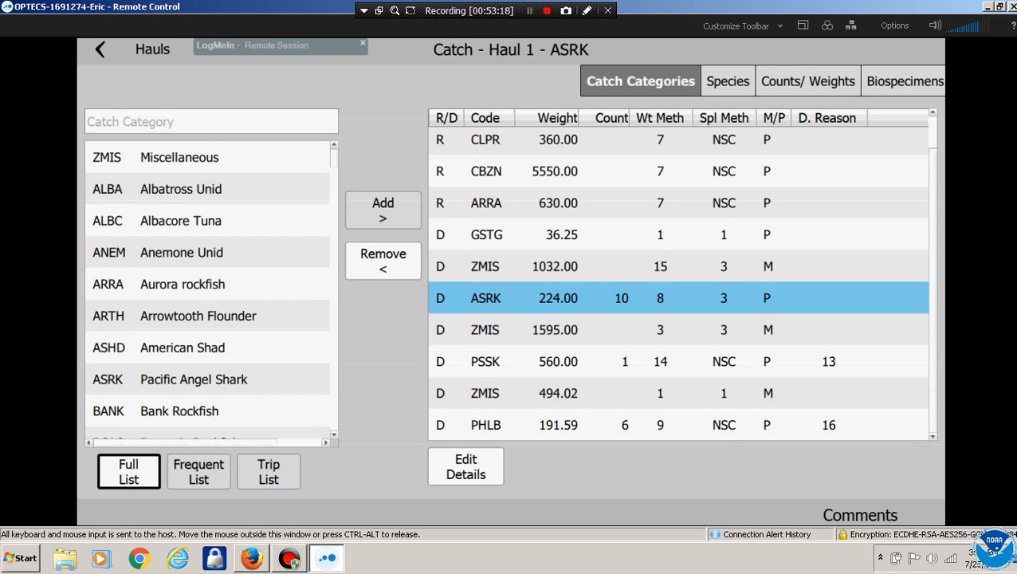
# Check Pacific Angel Shark counts and weights (224.00, count 10), then return to the hauls list
pyautogui.click(466, 467)
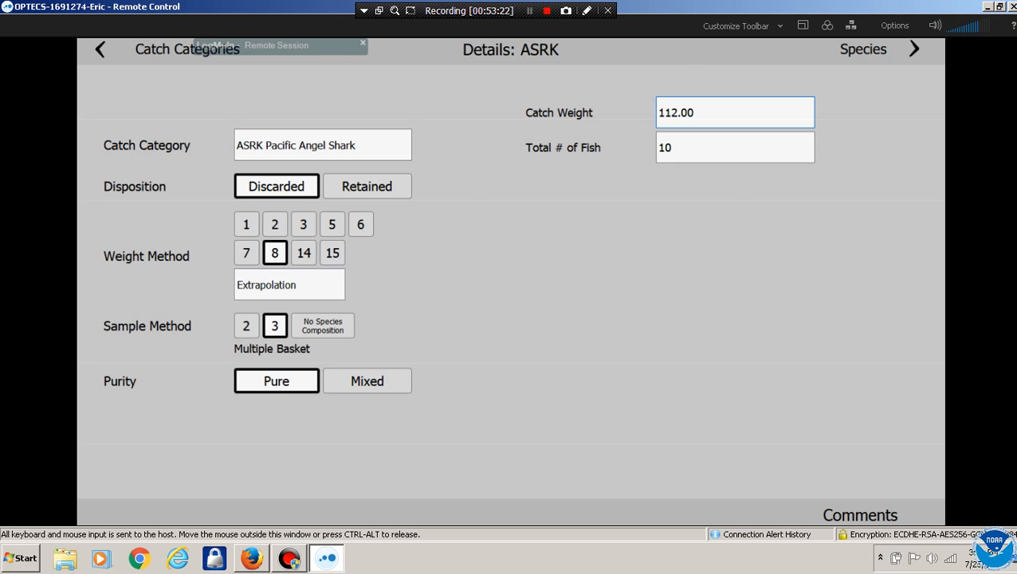
pyautogui.click(880, 49)
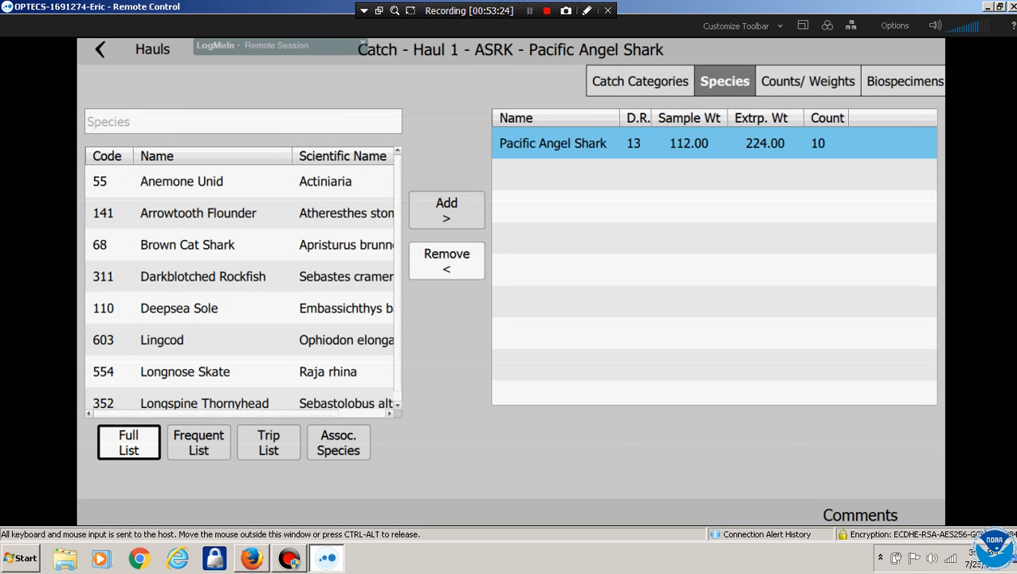
pyautogui.click(808, 81)
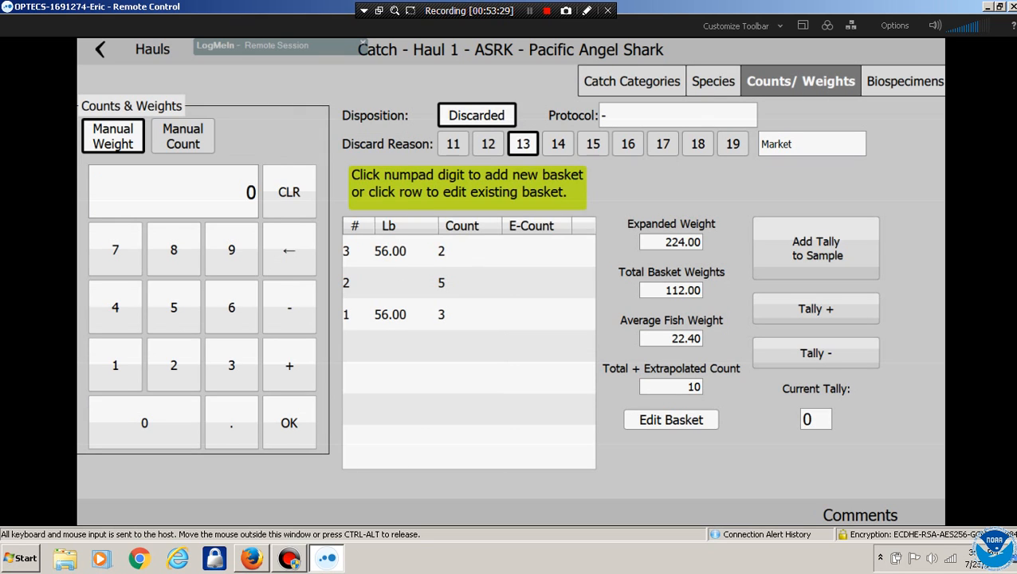
pyautogui.click(632, 81)
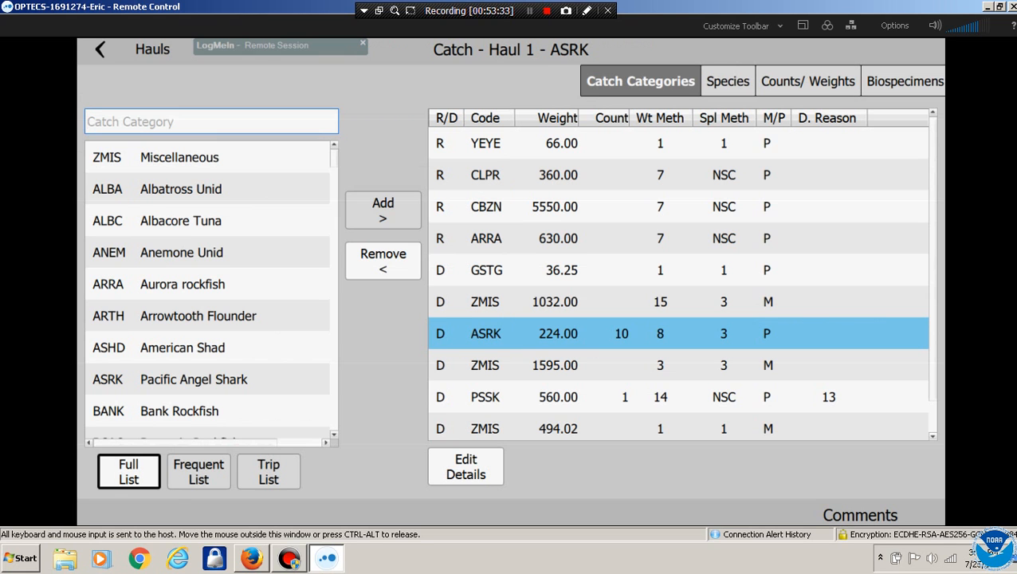
pyautogui.click(100, 50)
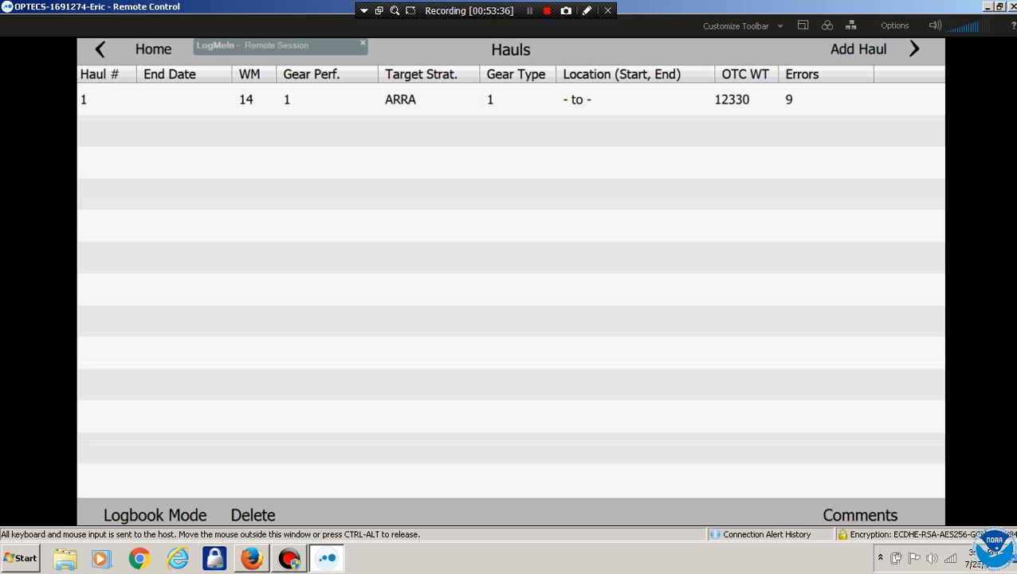
# Start ending trip 1 with Fish Processed During Trip set to No
pyautogui.click(101, 49)
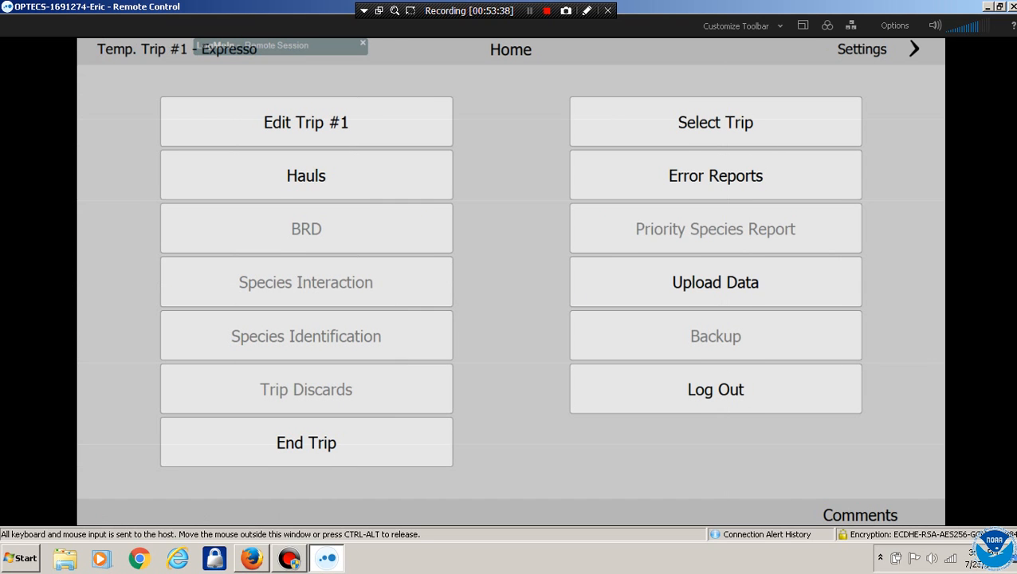
pyautogui.click(306, 442)
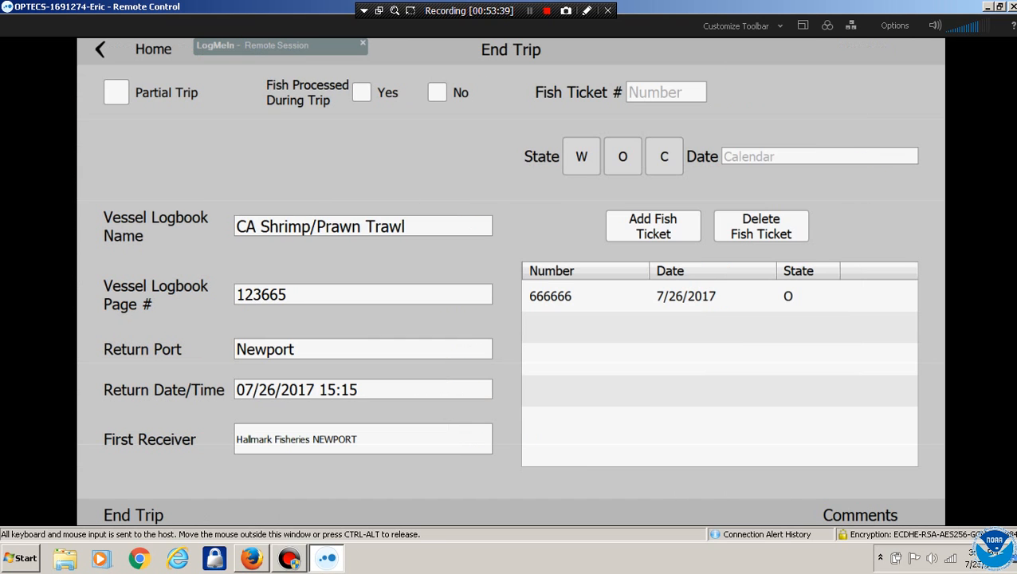
pyautogui.click(362, 92)
pyautogui.click(437, 92)
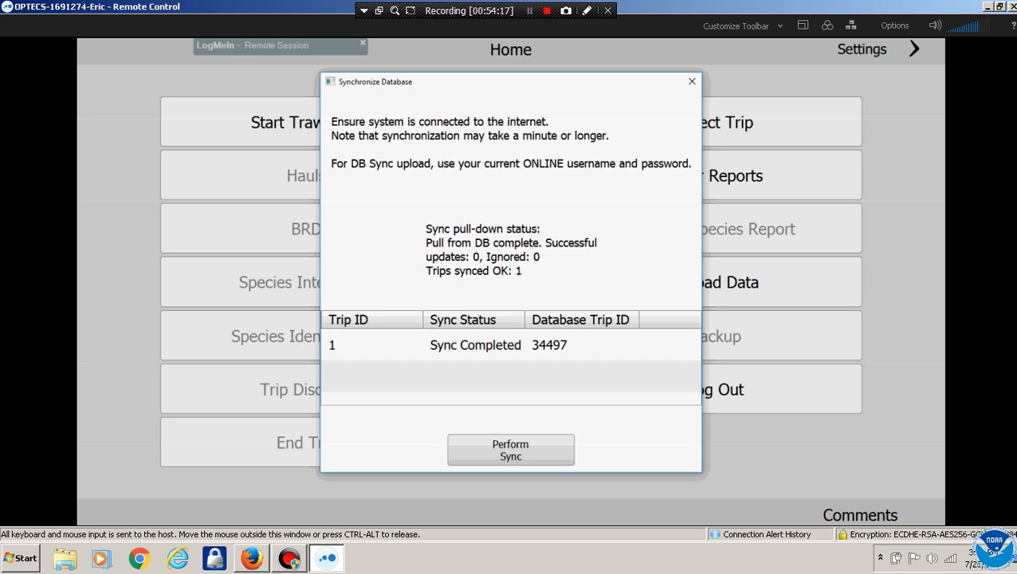
# Dismiss the sync results for trip 1 and log out of OPTECS
pyautogui.click(490, 346)
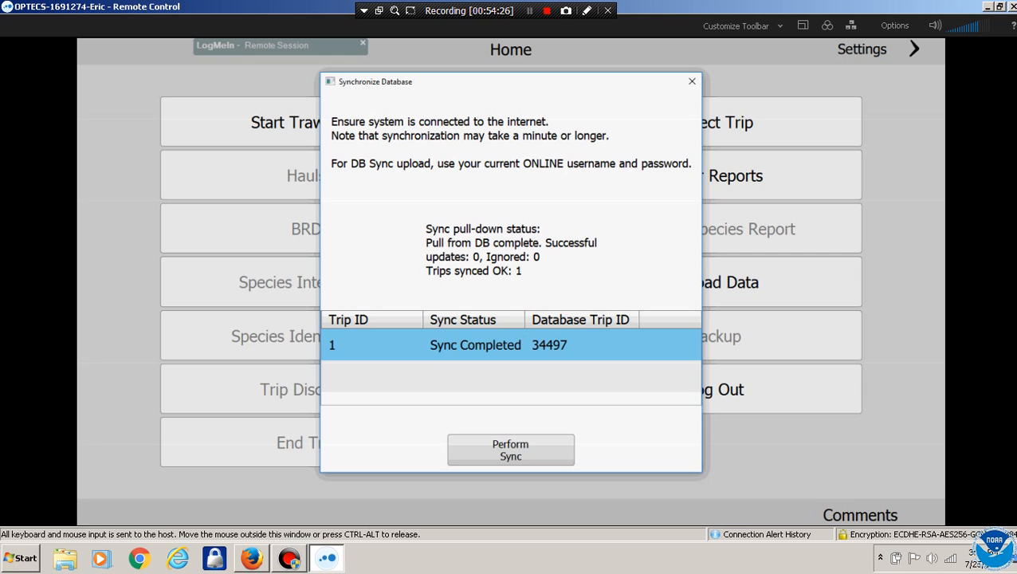
pyautogui.click(692, 80)
pyautogui.click(715, 389)
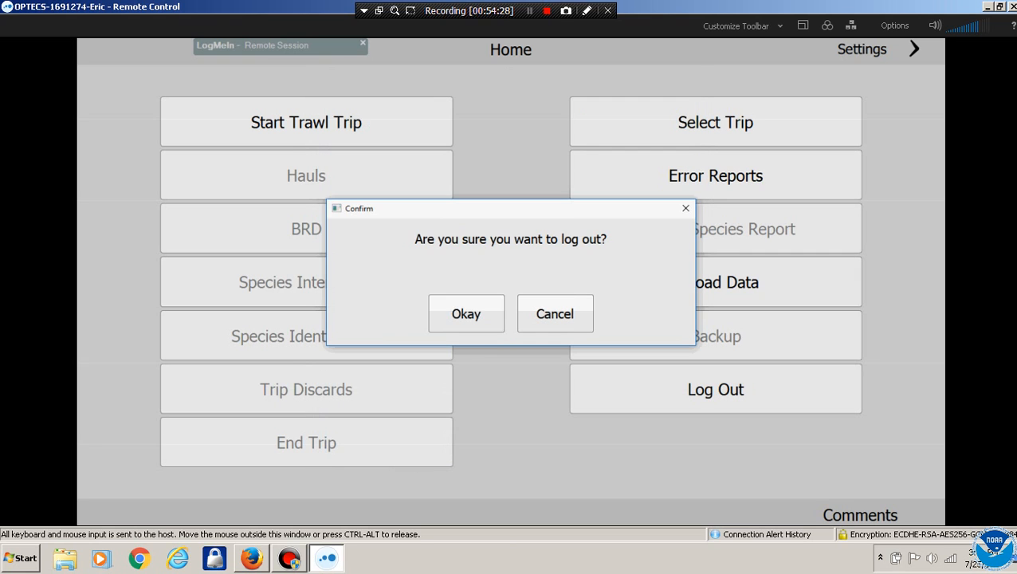
pyautogui.click(466, 313)
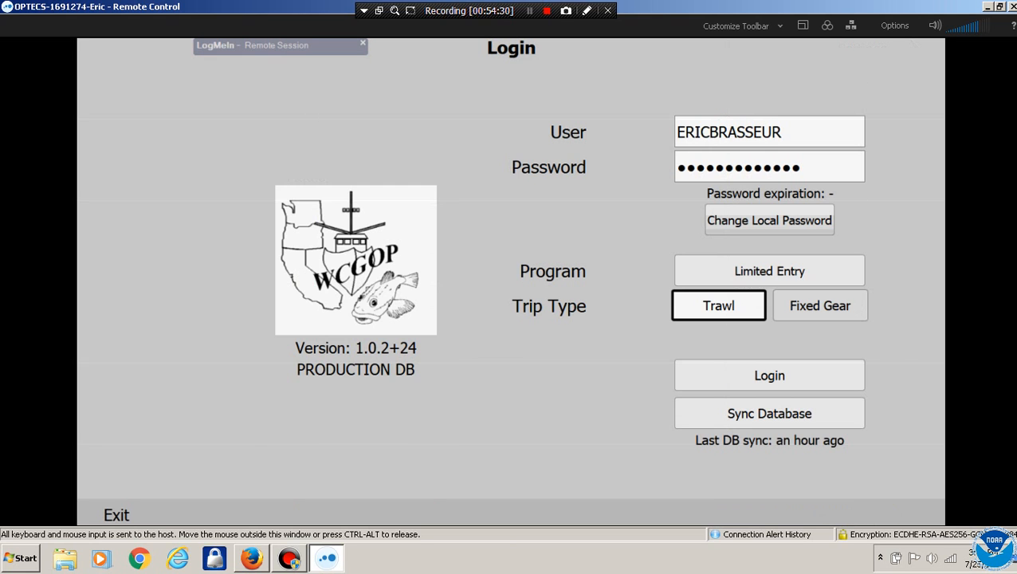
# Exit the observer application and close its program folder window
pyautogui.click(115, 514)
pyautogui.click(466, 313)
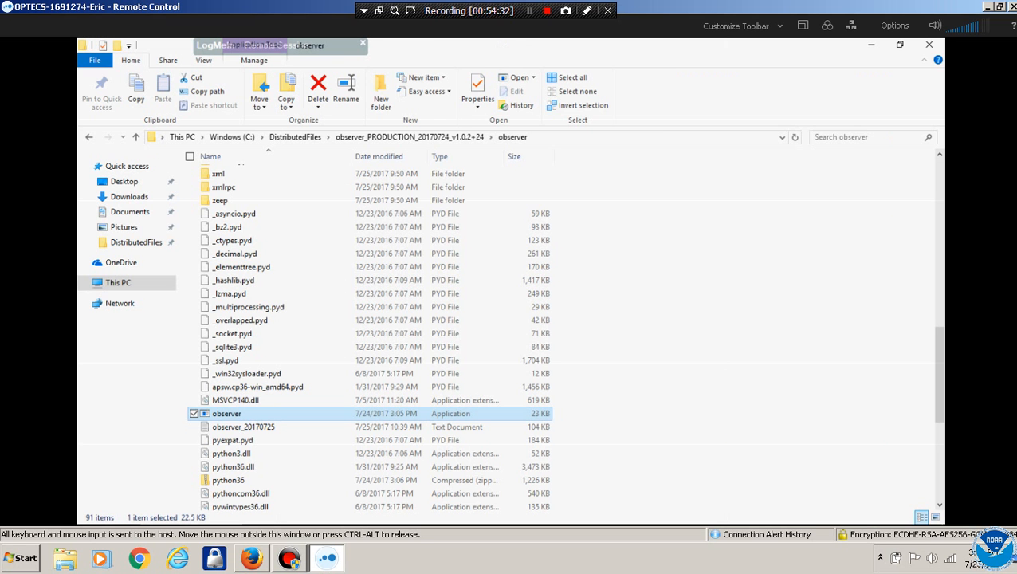
pyautogui.click(929, 44)
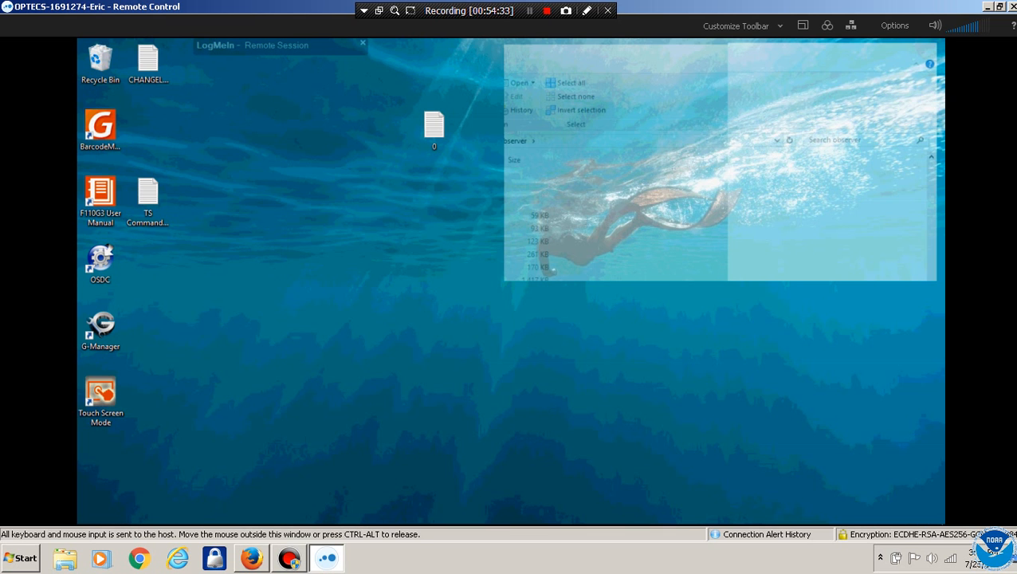
pyautogui.rightClick(124, 513)
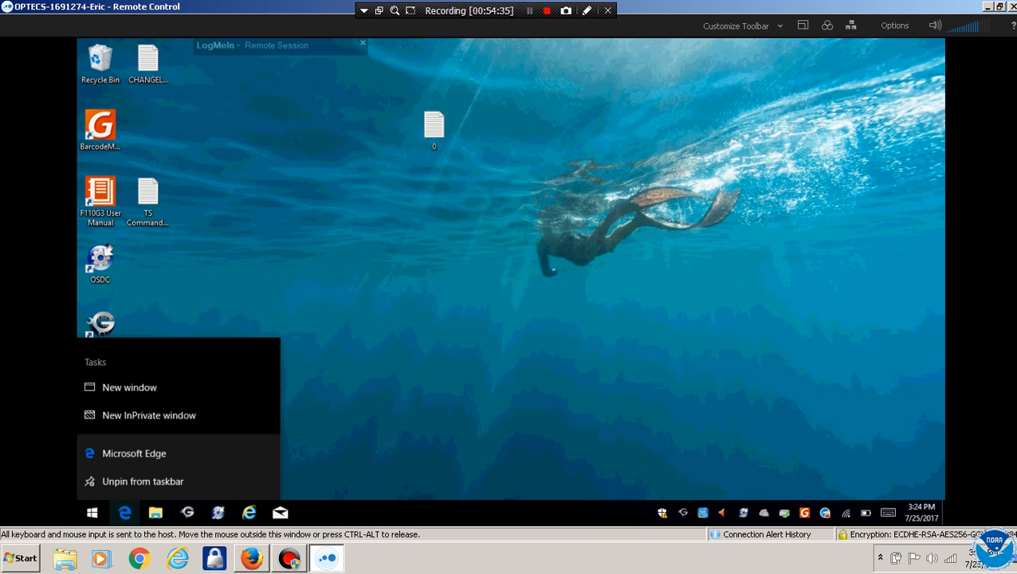
# Search the web for 'nwfsc' in a new Internet Explorer window, then switch to the local browser
pyautogui.click(250, 513)
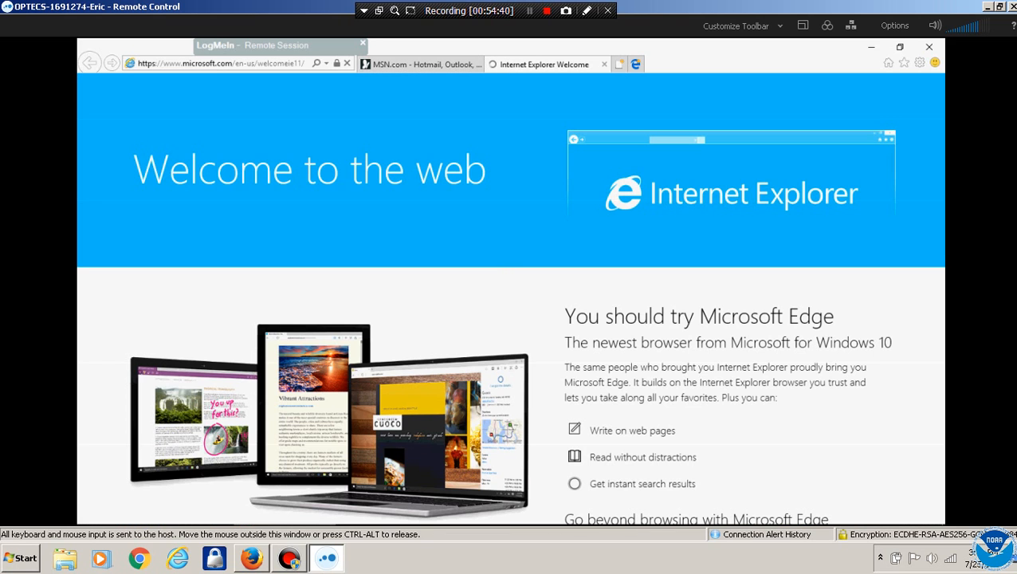
pyautogui.click(221, 63)
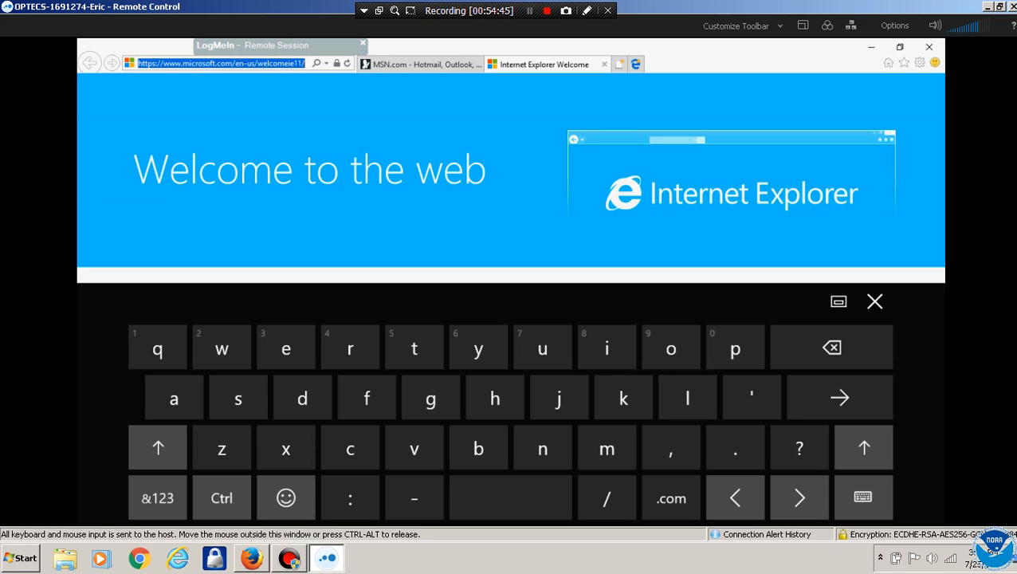
pyautogui.write('nw')
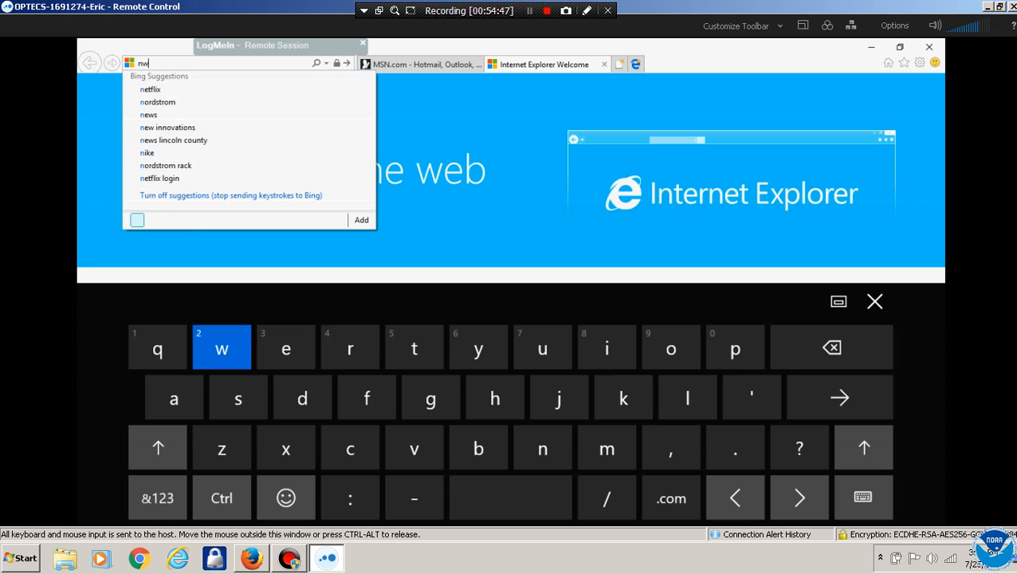
pyautogui.write('fsc')
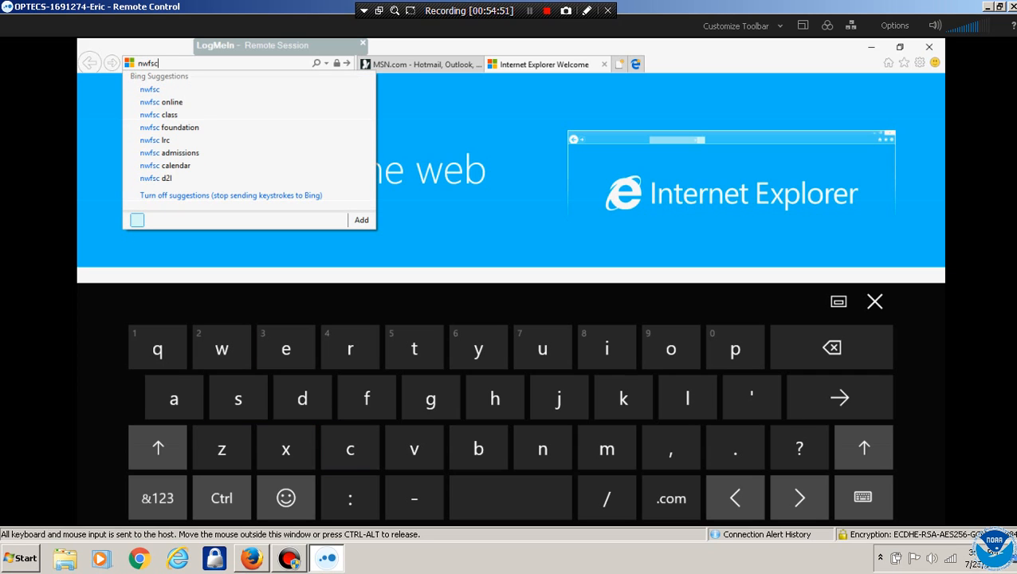
pyautogui.press('Return')
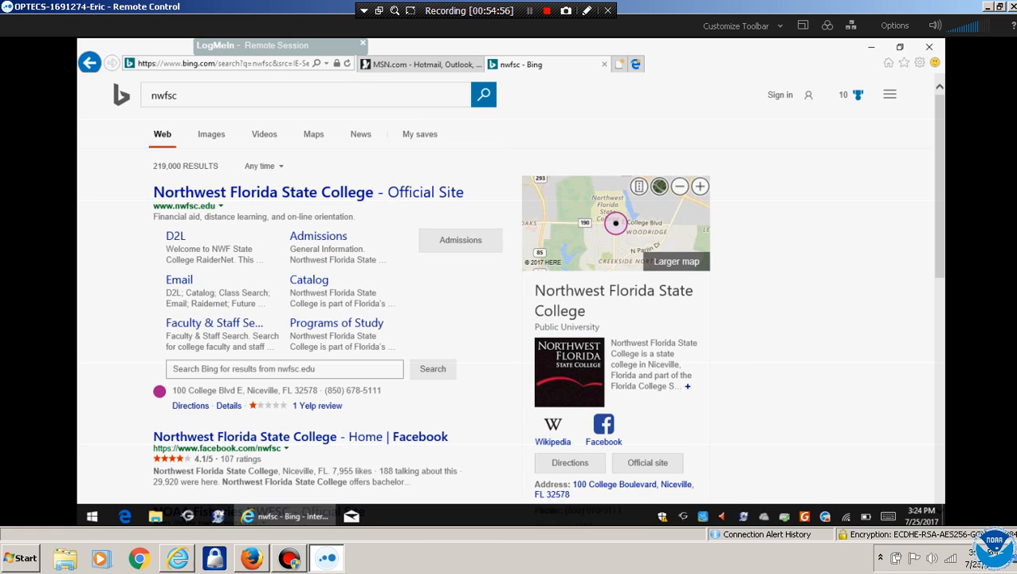
pyautogui.click(177, 558)
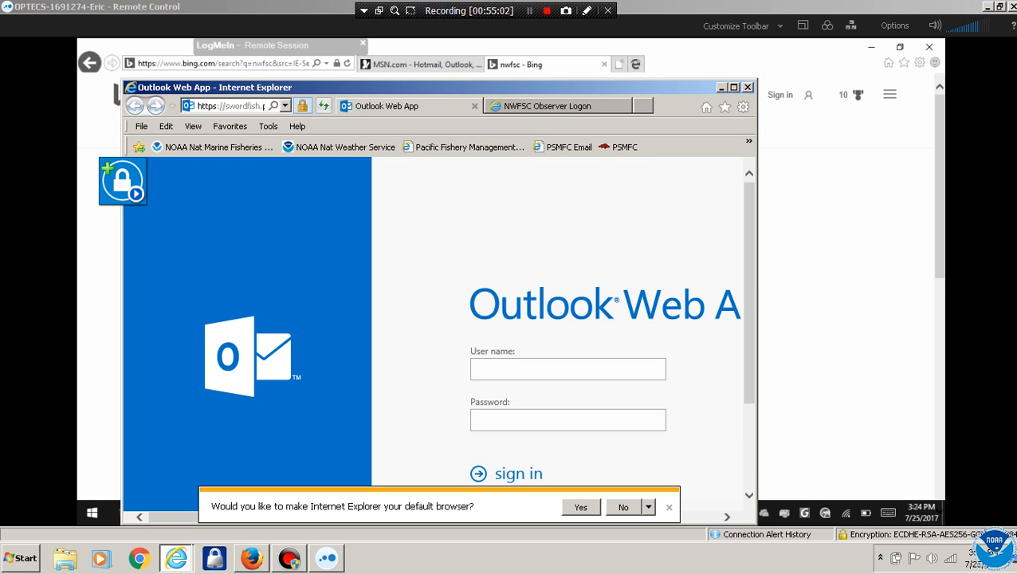
# Open the NWFSC Observer Logon favorite and maximize the browser window
pyautogui.click(749, 142)
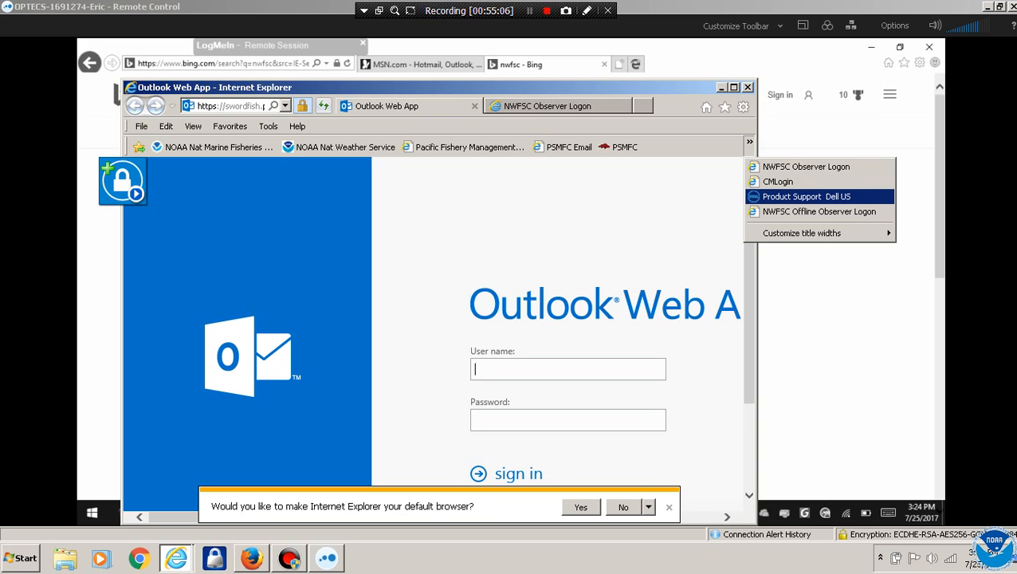
pyautogui.click(806, 166)
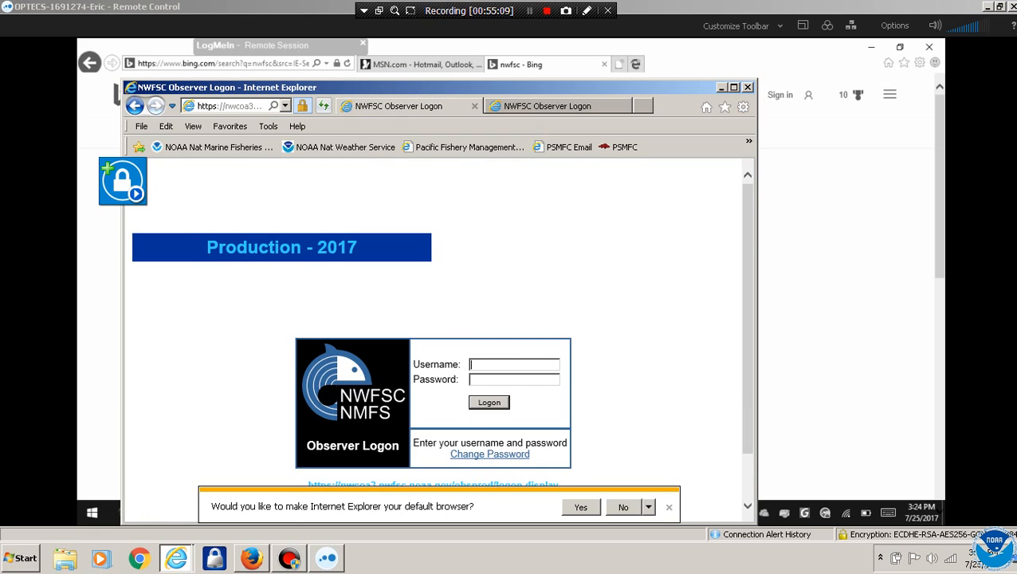
pyautogui.click(734, 87)
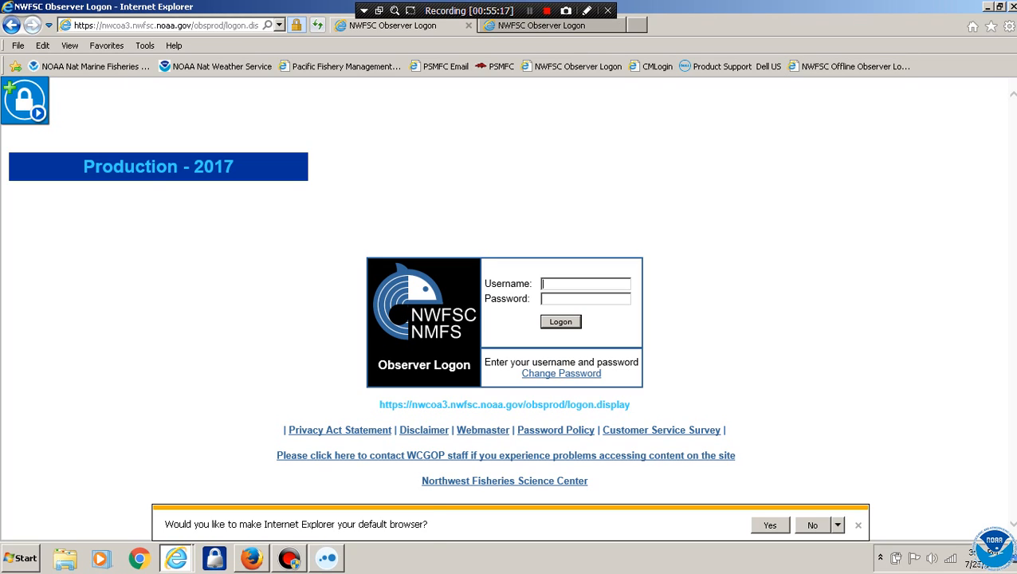
# Enable Sync Clipboard in the LogMeIn options and minimize the remote session
pyautogui.click(327, 558)
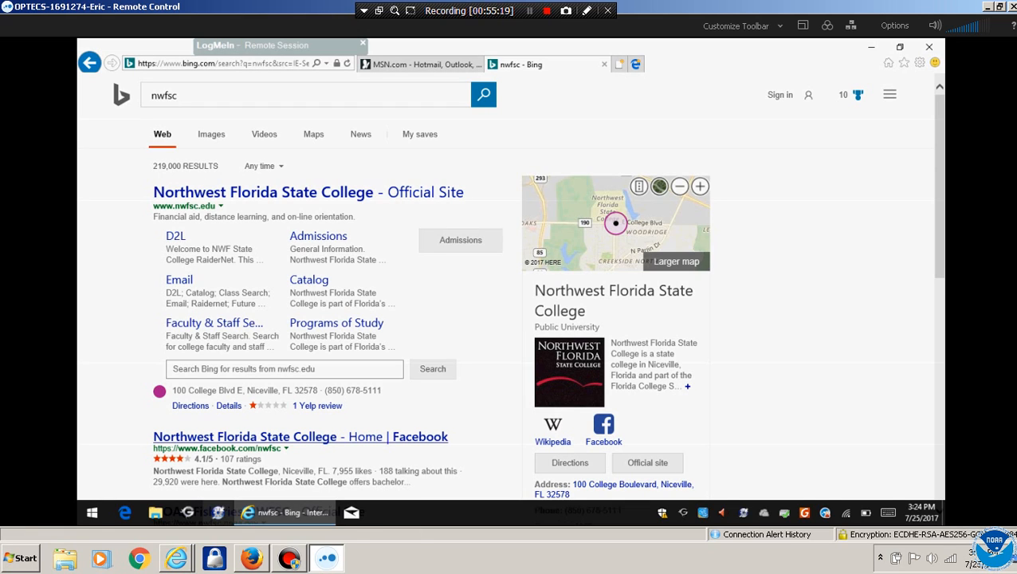
pyautogui.click(894, 26)
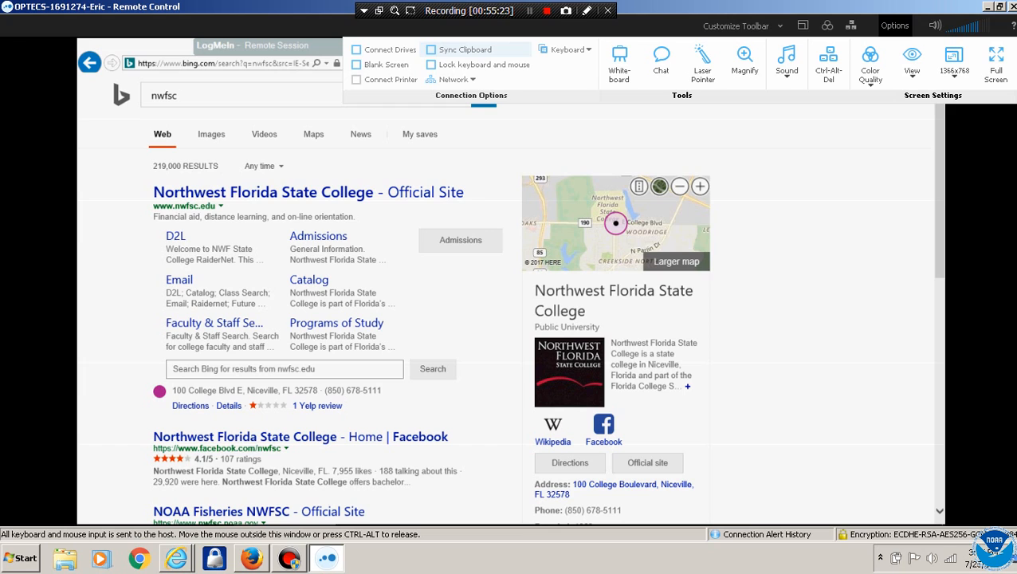
pyautogui.click(433, 50)
pyautogui.moveTo(290, 512)
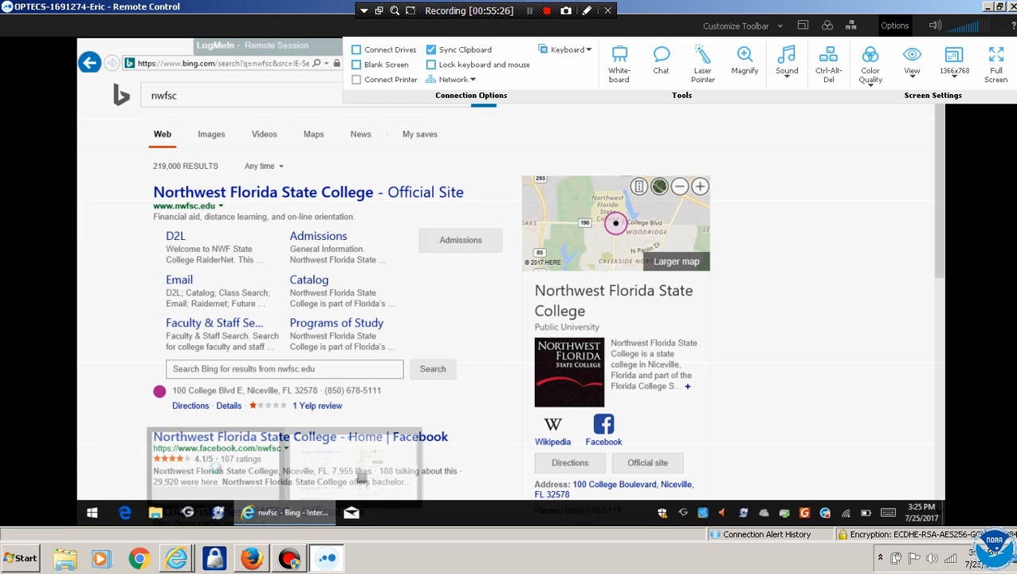
pyautogui.click(177, 558)
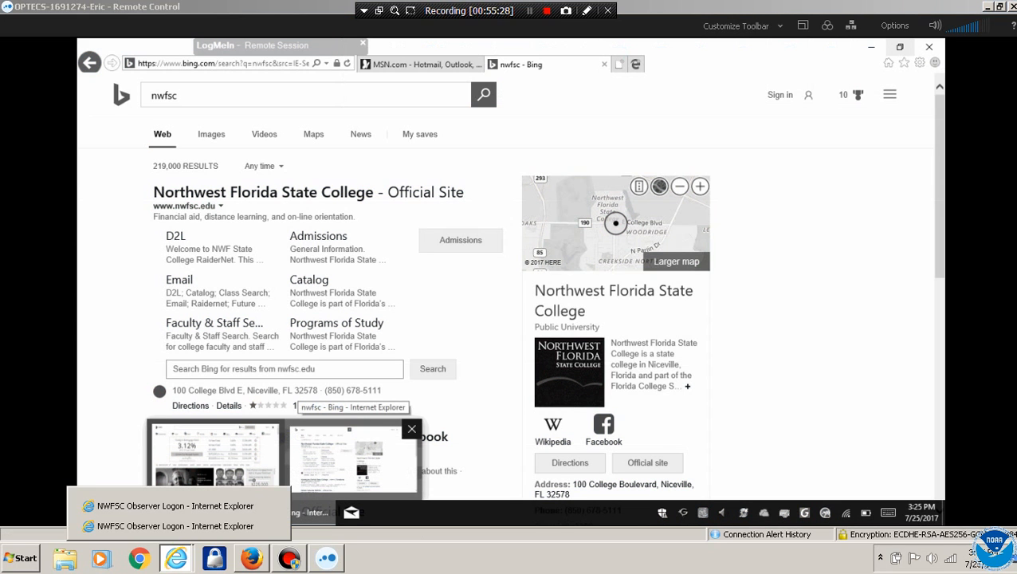
pyautogui.click(174, 526)
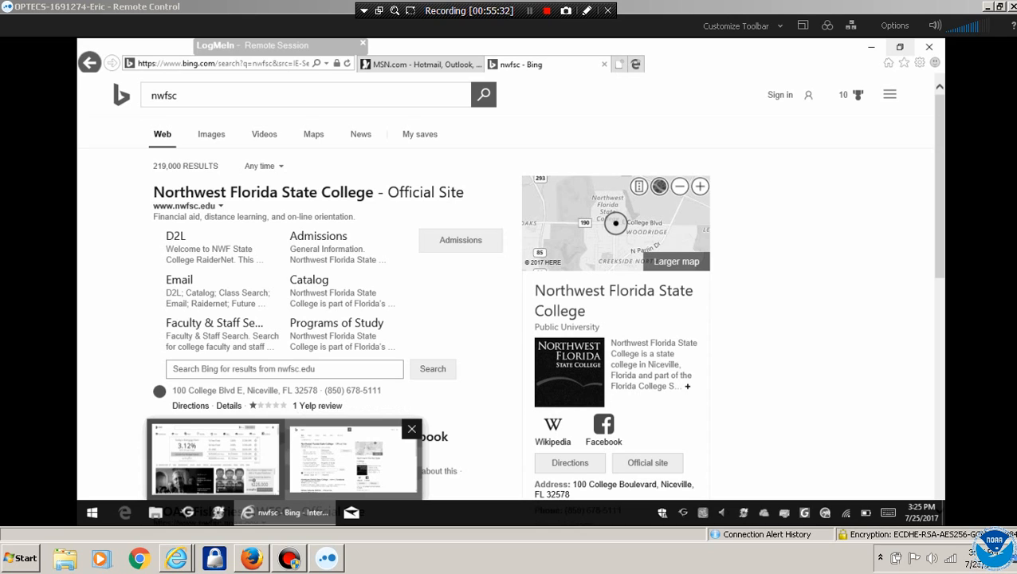
pyautogui.click(988, 7)
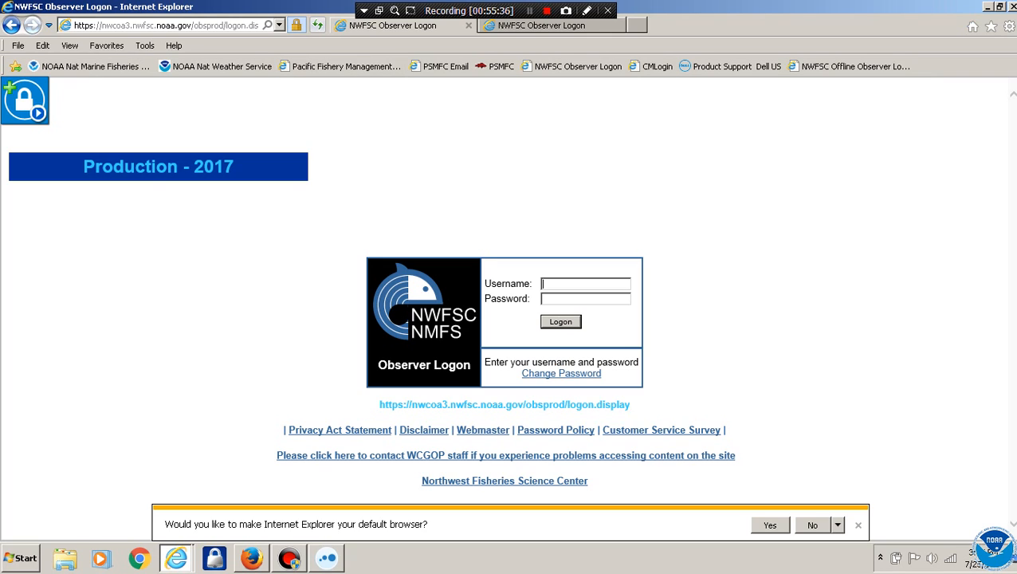
pyautogui.click(177, 25)
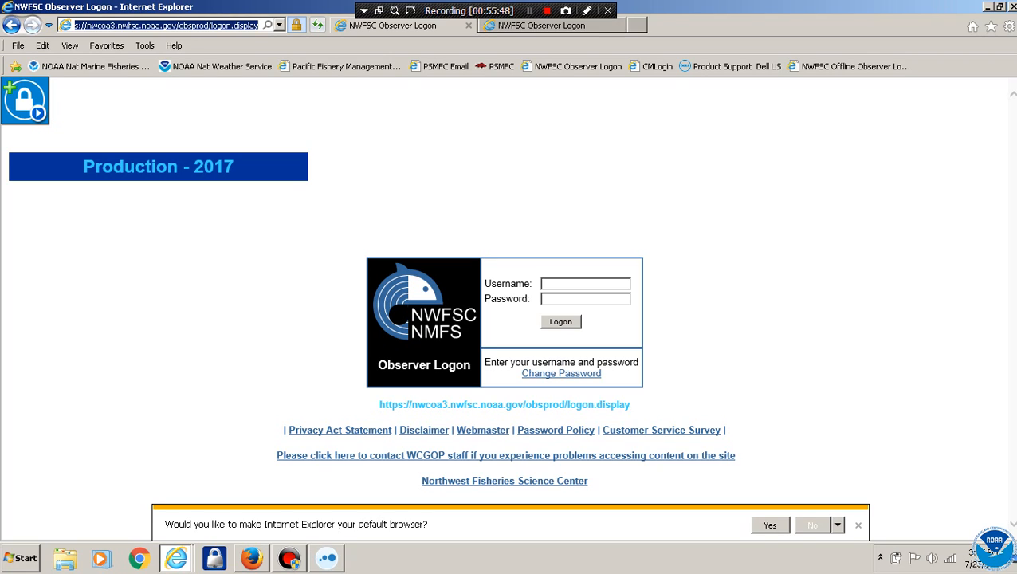
# Decline the default-browser prompt, sign in with the observer's username and password, and skip saving the password
pyautogui.click(812, 525)
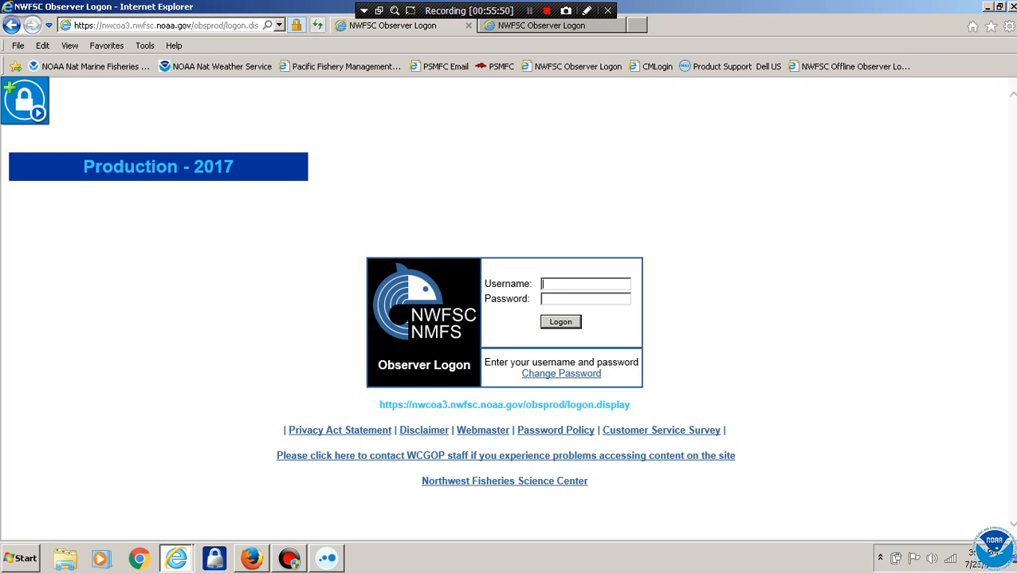
pyautogui.press('Tab')
pyautogui.write('•••••••••••••')
pyautogui.press('Return')
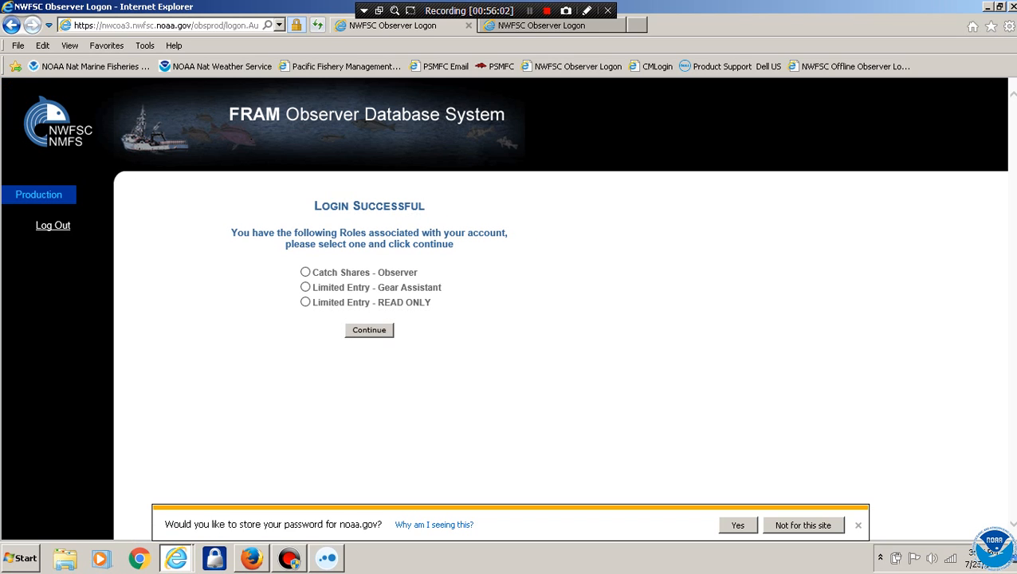
pyautogui.click(803, 525)
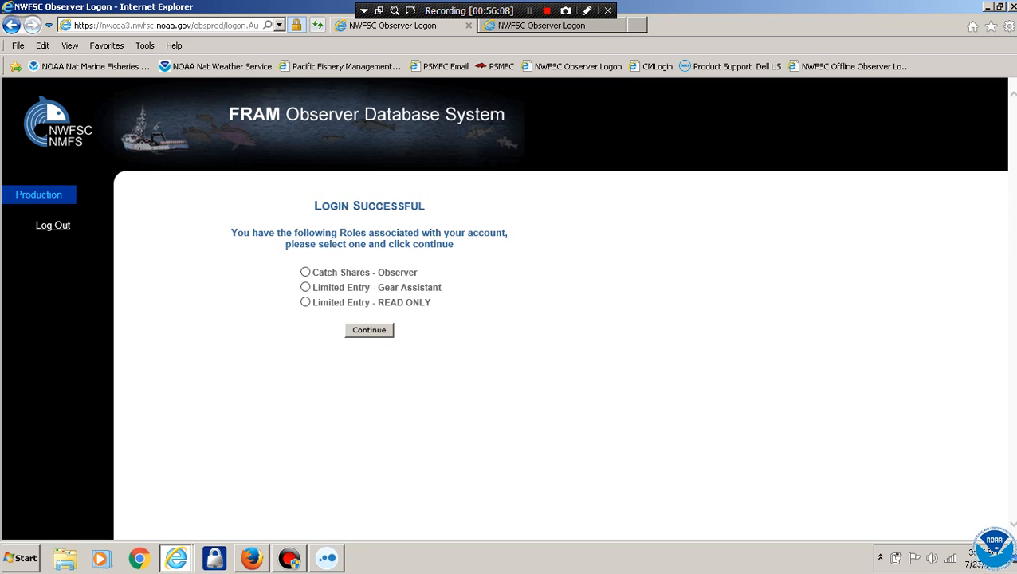
# Enter as Limited Entry - READ ONLY and open trip 34497 from a search on the observer's last name
pyautogui.click(305, 302)
pyautogui.click(369, 329)
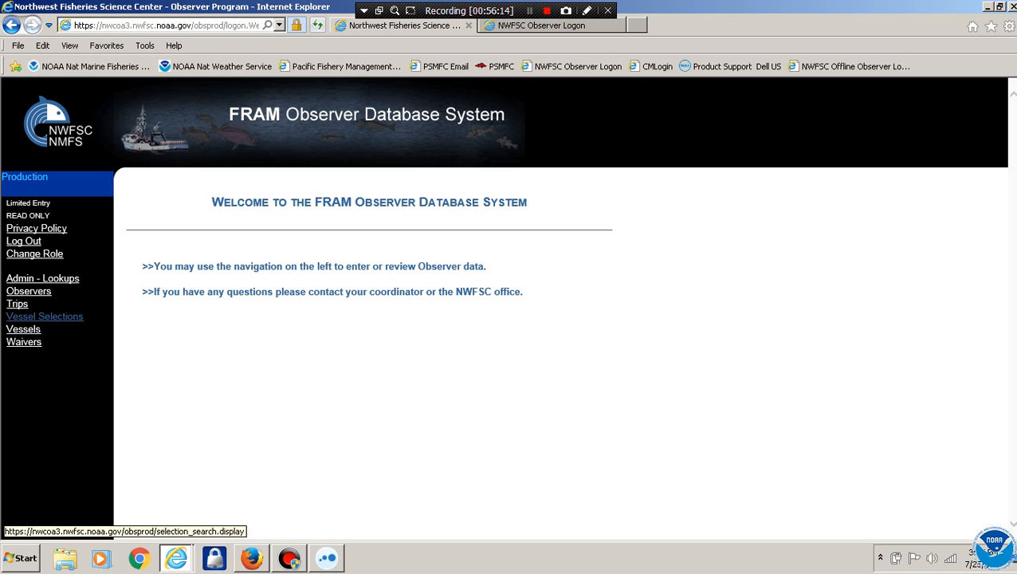
pyautogui.click(17, 304)
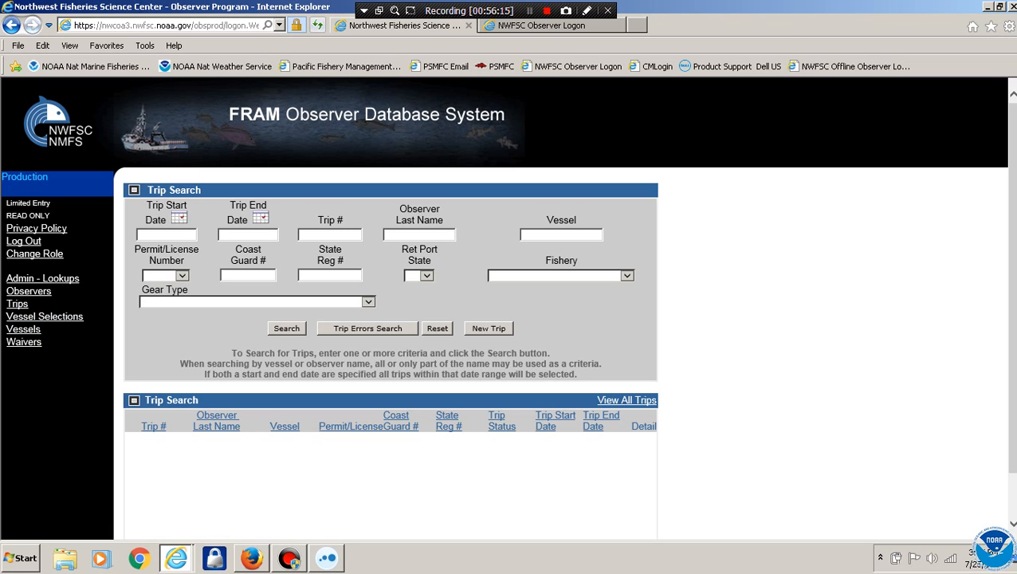
pyautogui.write('brasseur')
pyautogui.press('Return')
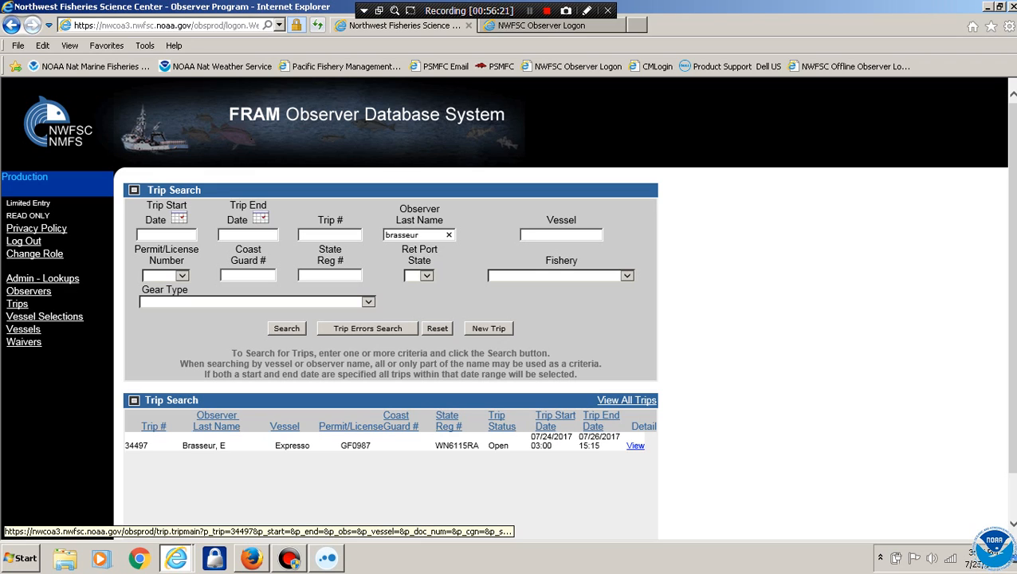
pyautogui.click(635, 446)
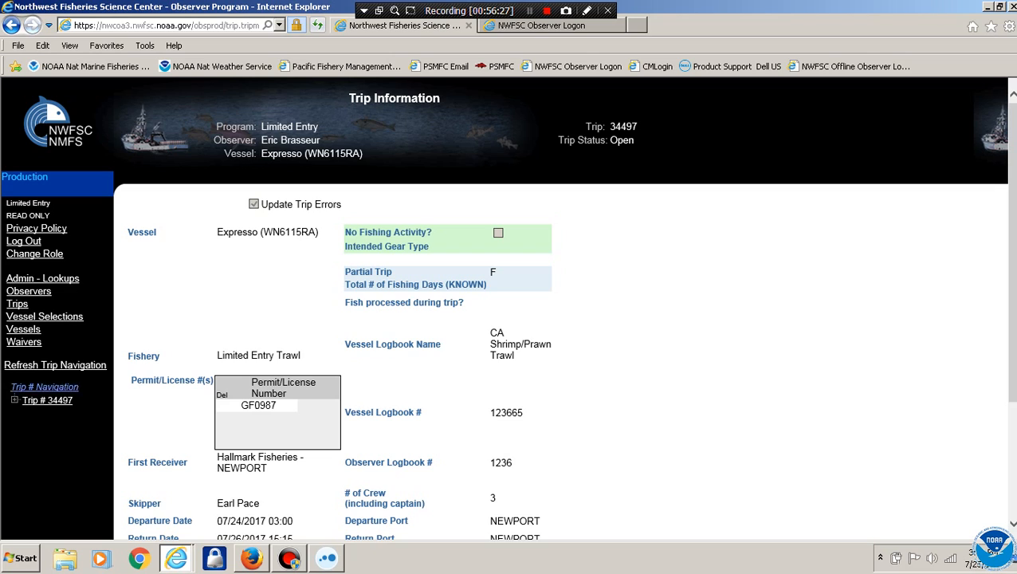
# Expand trip 34497, open Haul 1's catch list, then open catch 1 PHLB's species composition
pyautogui.click(47, 400)
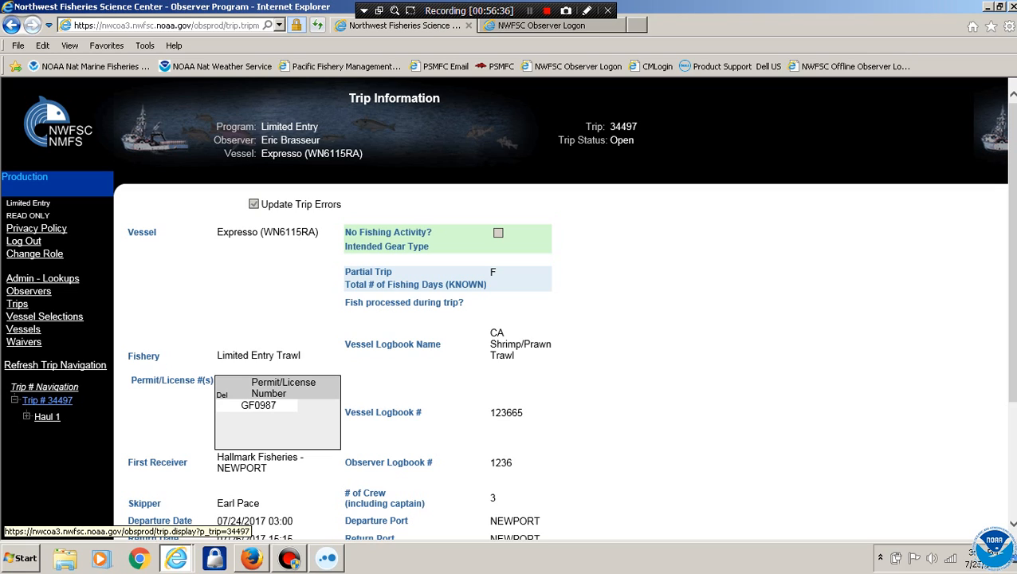
pyautogui.click(46, 416)
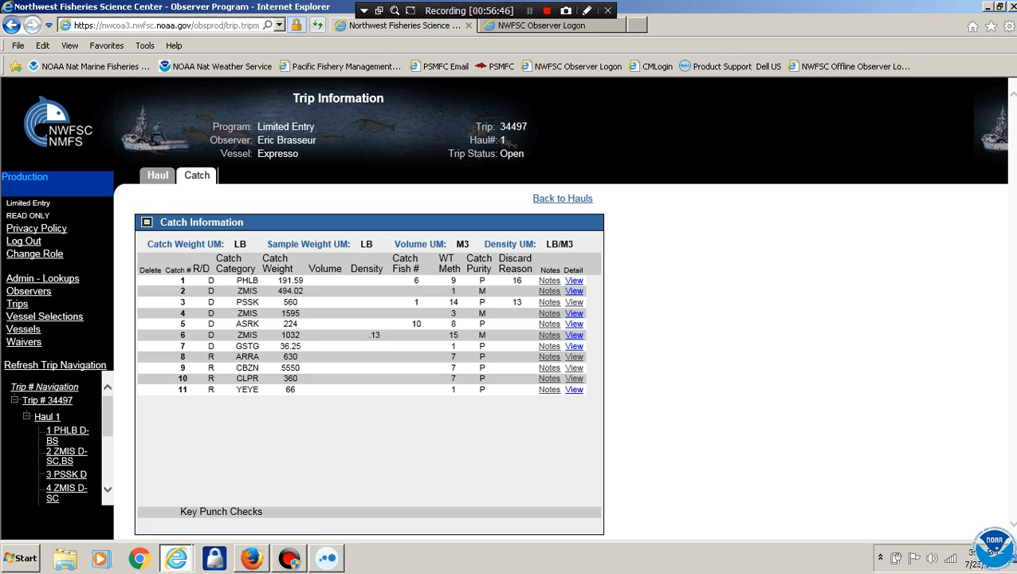
pyautogui.click(158, 175)
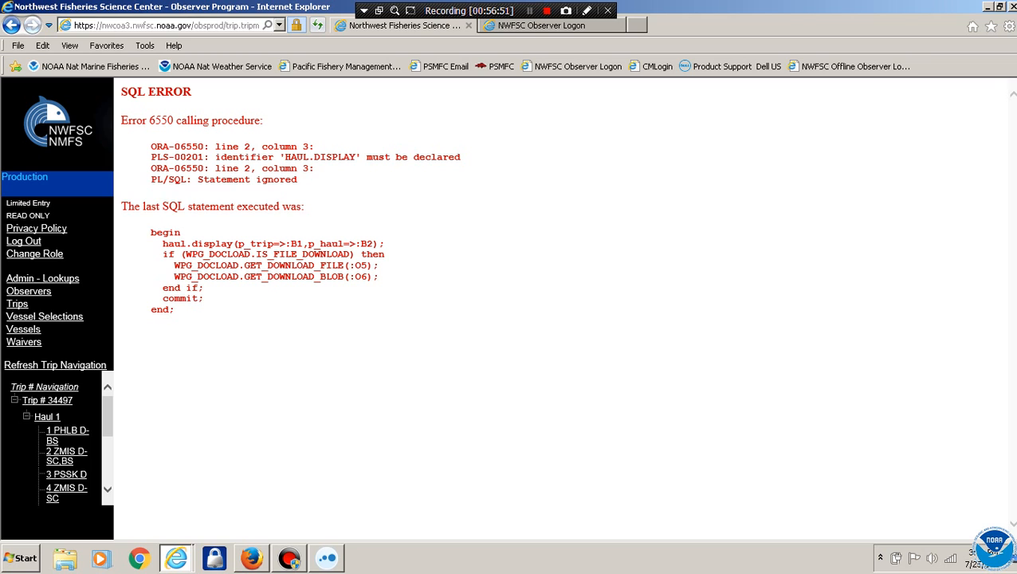
pyautogui.click(47, 400)
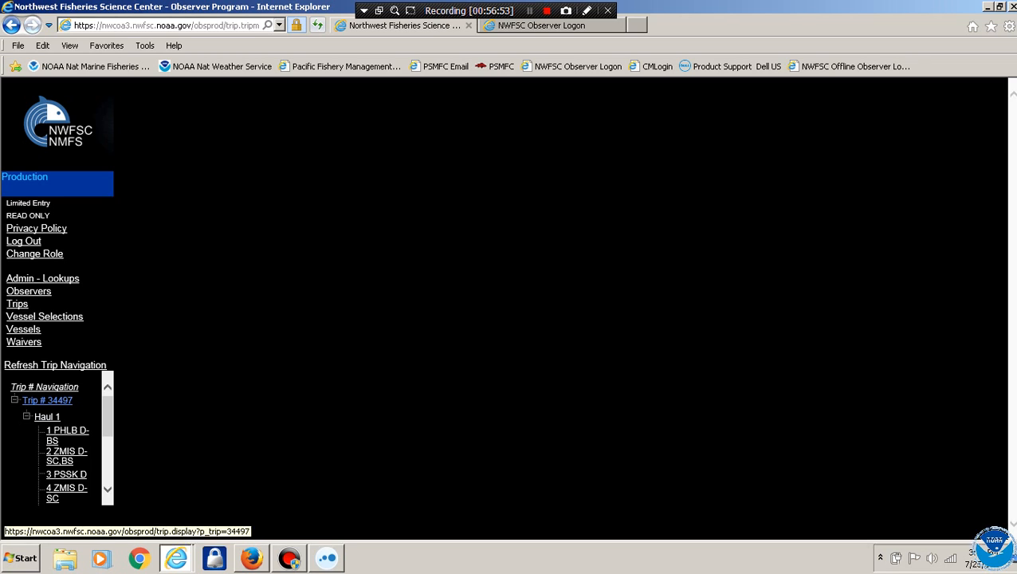
pyautogui.click(47, 416)
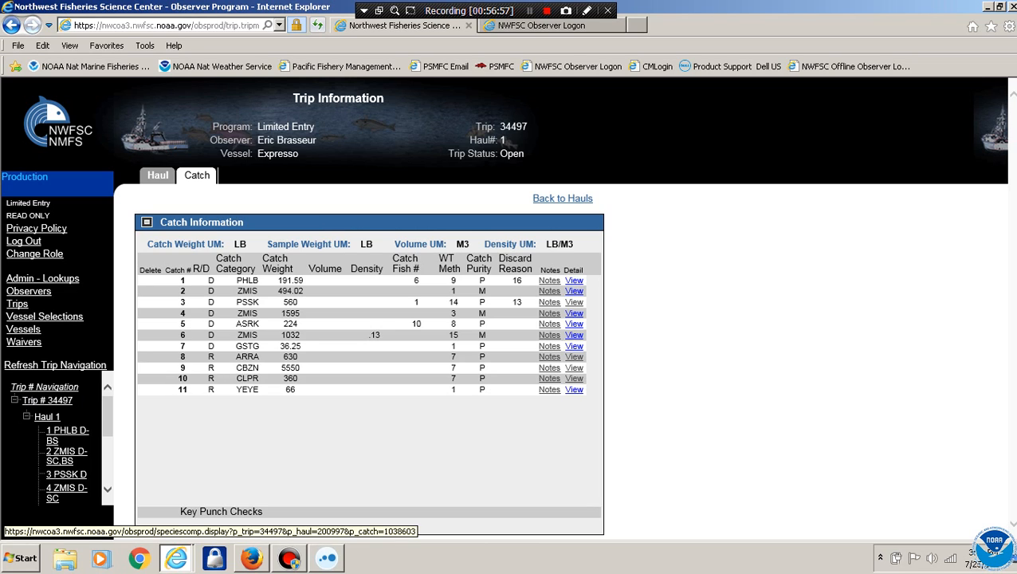
pyautogui.click(574, 280)
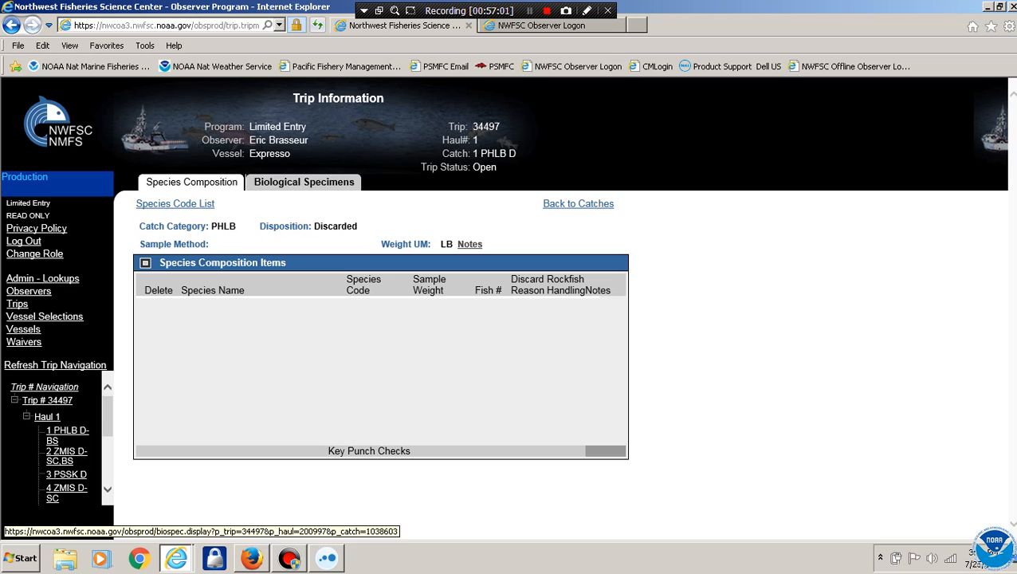
# Review the Pacific Halibut length and specimen records, then open catch 2 ZMIS
pyautogui.click(303, 182)
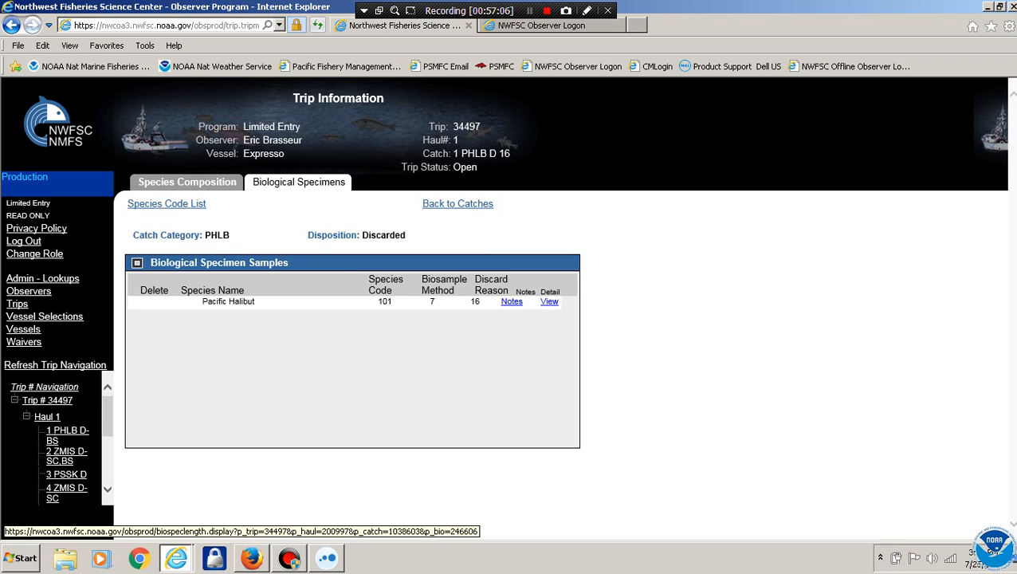
pyautogui.click(550, 301)
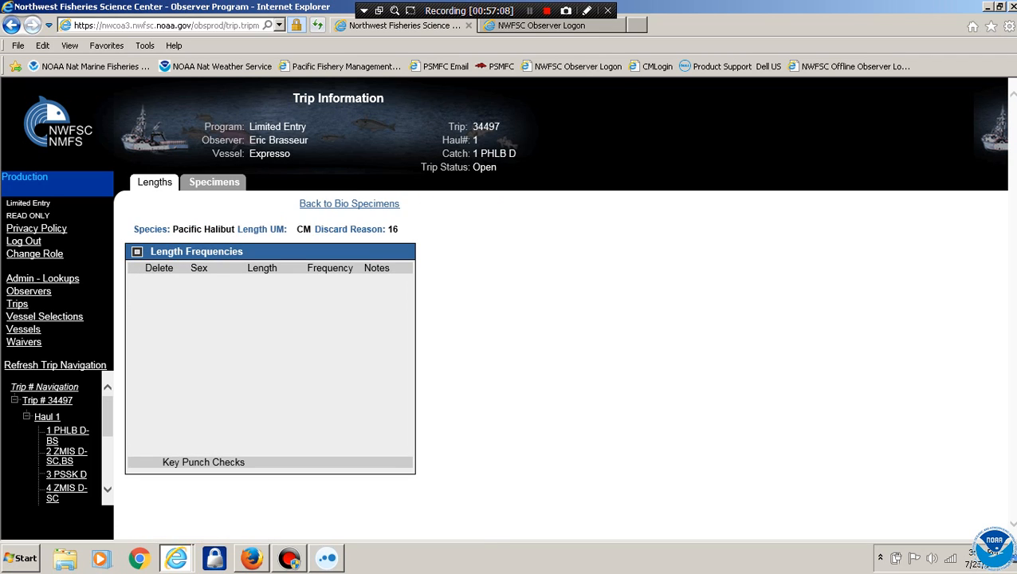
pyautogui.click(214, 182)
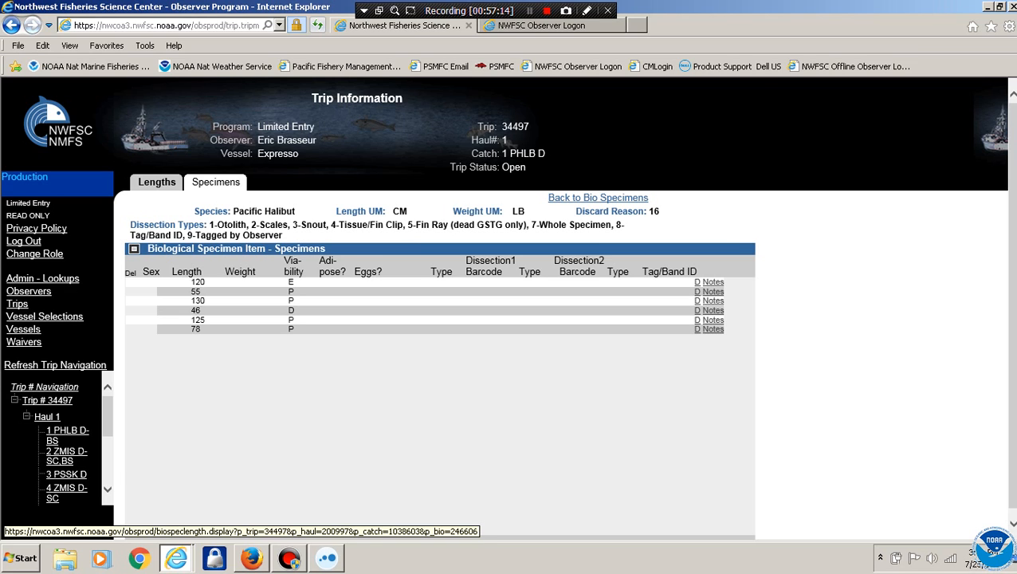
pyautogui.click(156, 181)
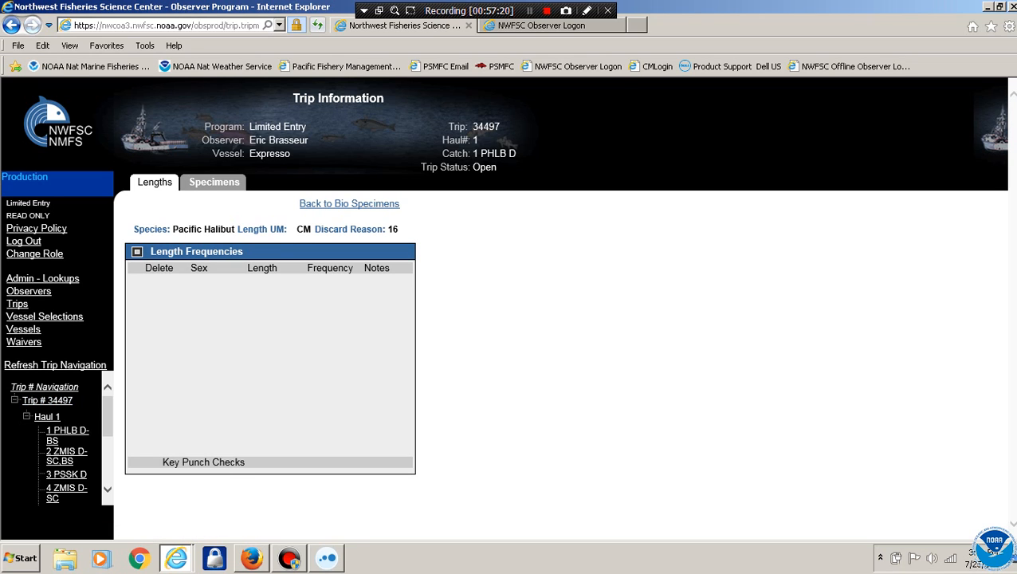
pyautogui.click(67, 451)
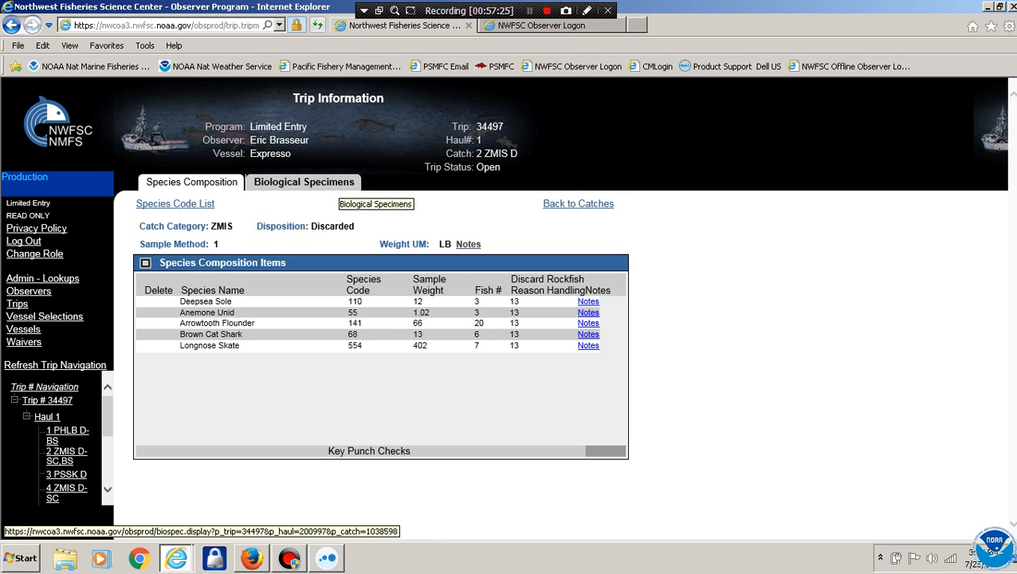
# Review the Longnose Skate lengths and individual specimens for catch 2 ZMIS
pyautogui.click(330, 182)
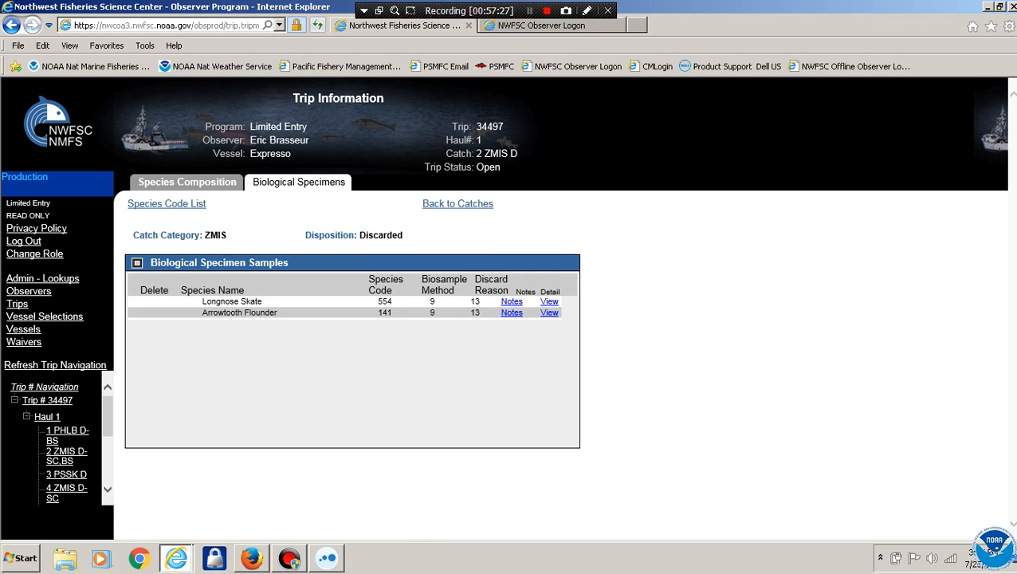
pyautogui.click(549, 302)
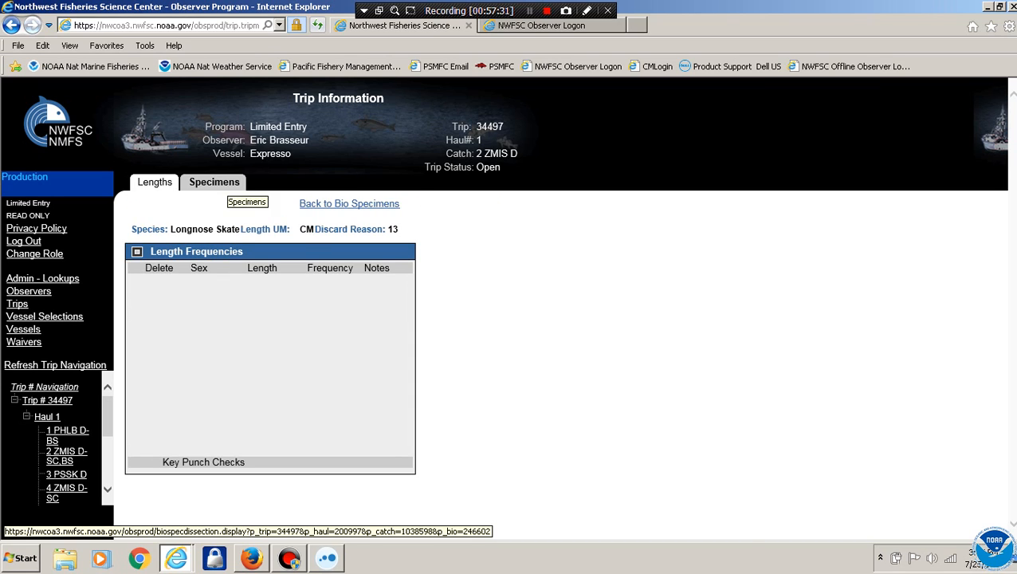
pyautogui.click(214, 181)
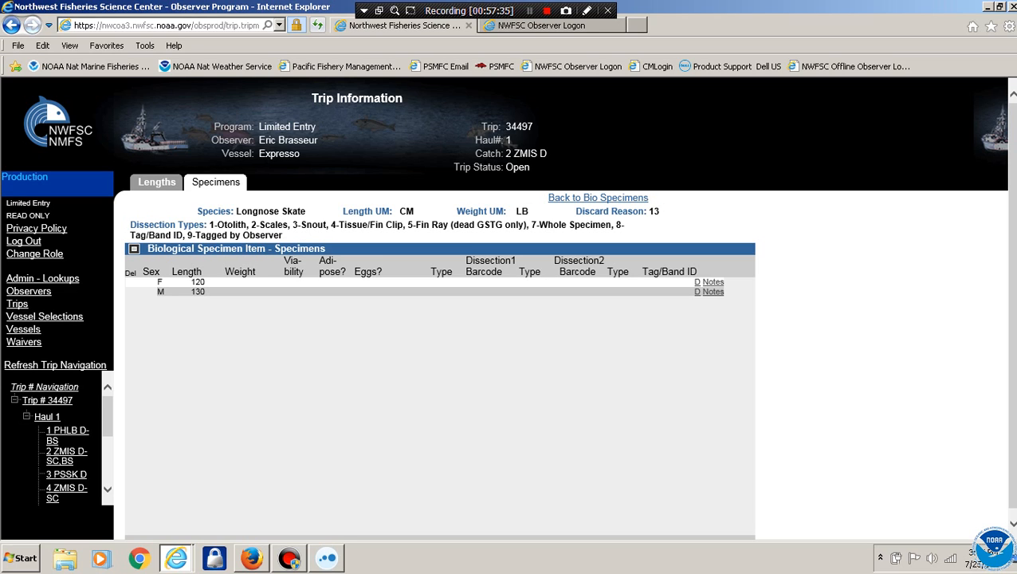
pyautogui.click(156, 181)
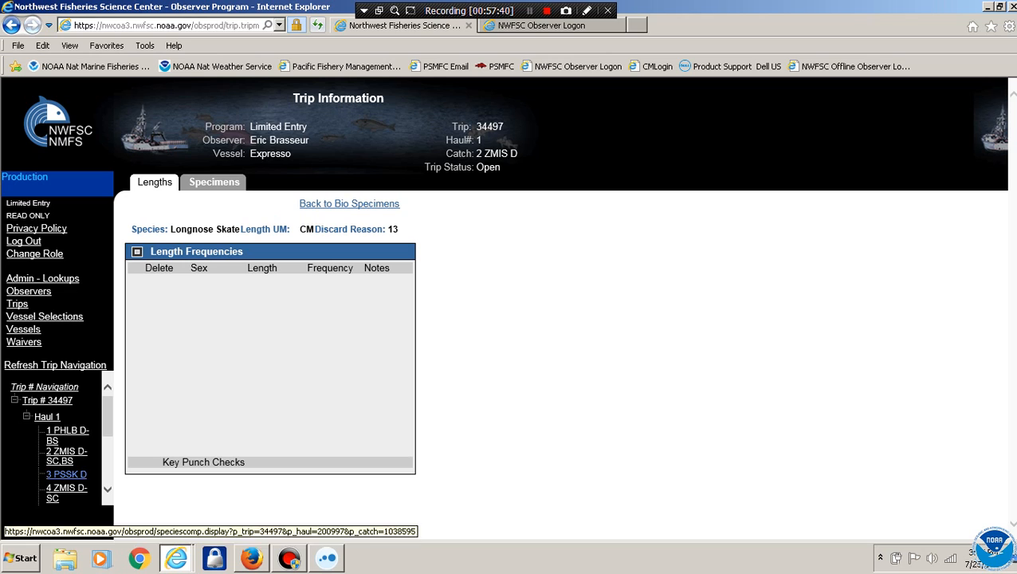
pyautogui.scroll(-3, 56, 439)
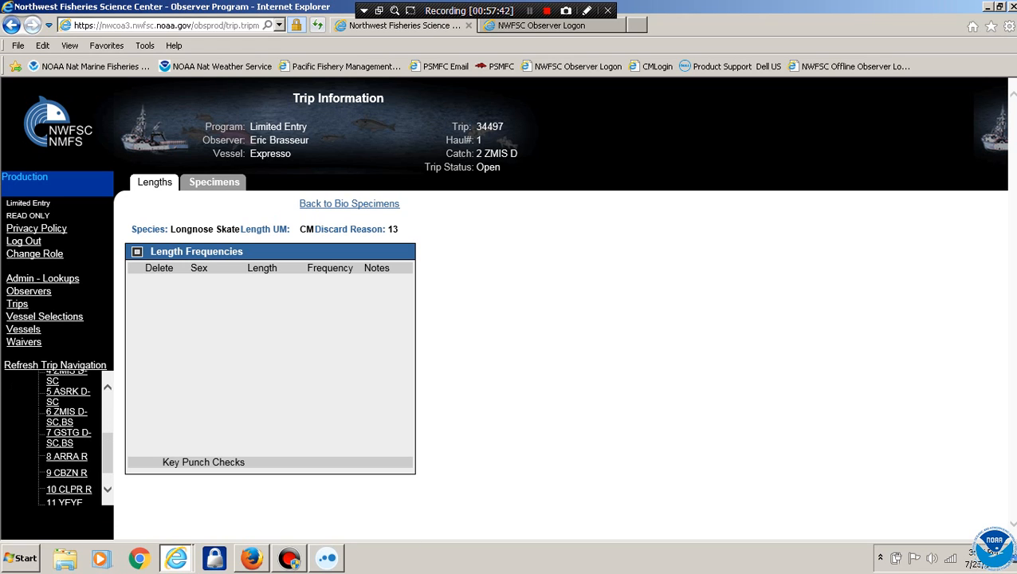
# Check catch 8 ARRA's biological specimens, then return to haul 1's catch list
pyautogui.click(67, 456)
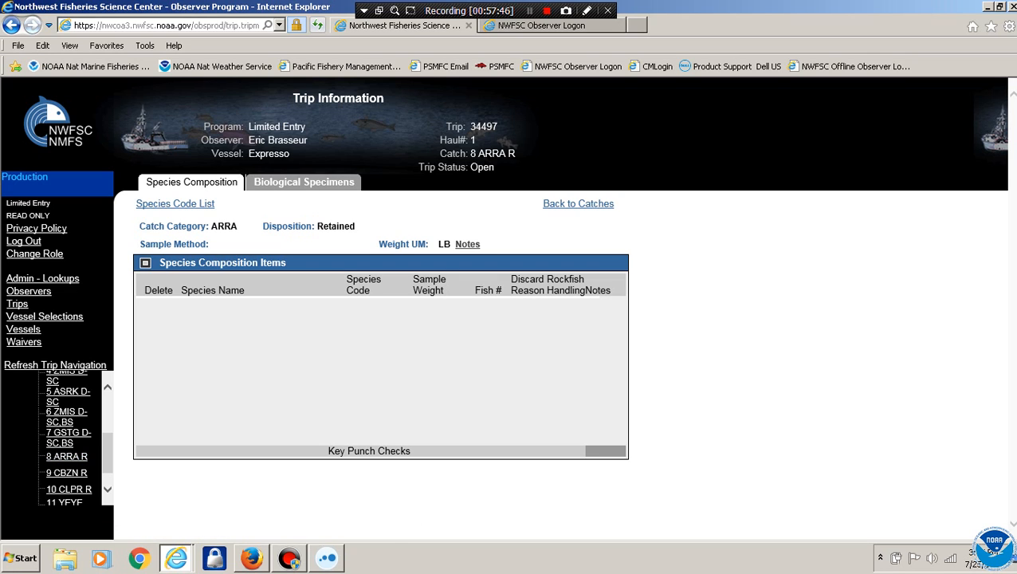
pyautogui.click(304, 182)
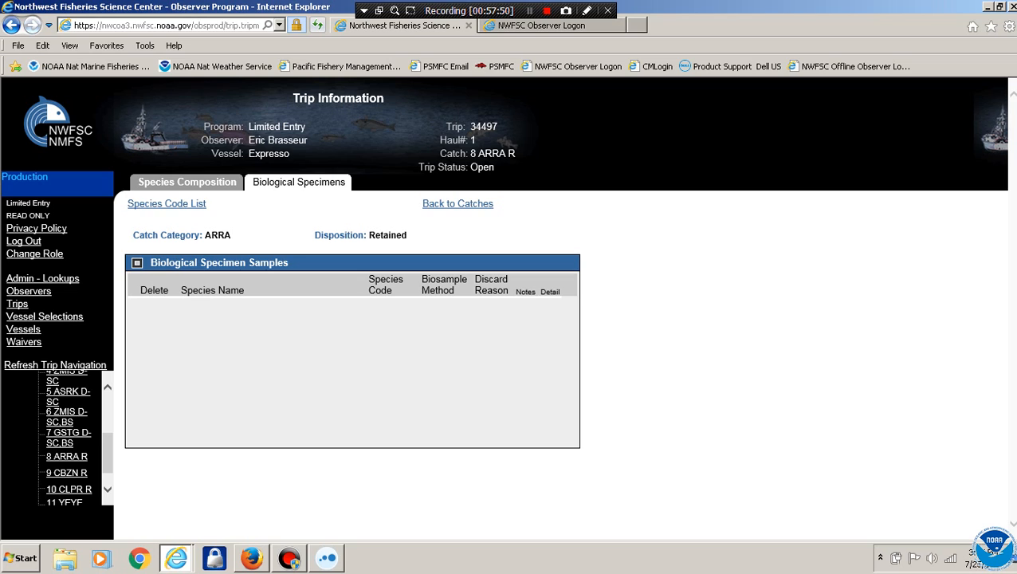
pyautogui.click(66, 456)
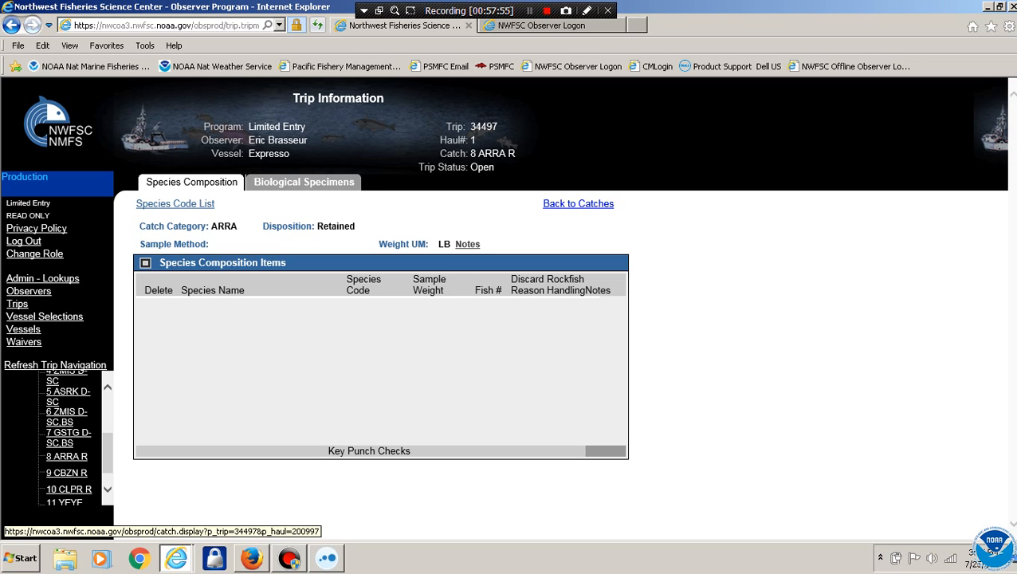
pyautogui.click(578, 203)
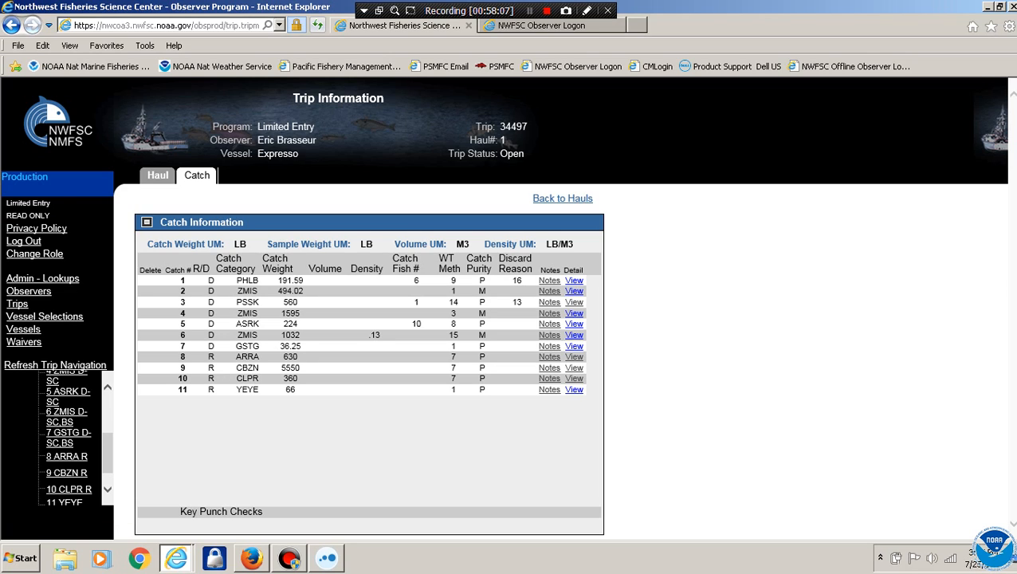
# Leave the catch list and switch to the Limited Entry - Gear Assistant role
pyautogui.click(563, 198)
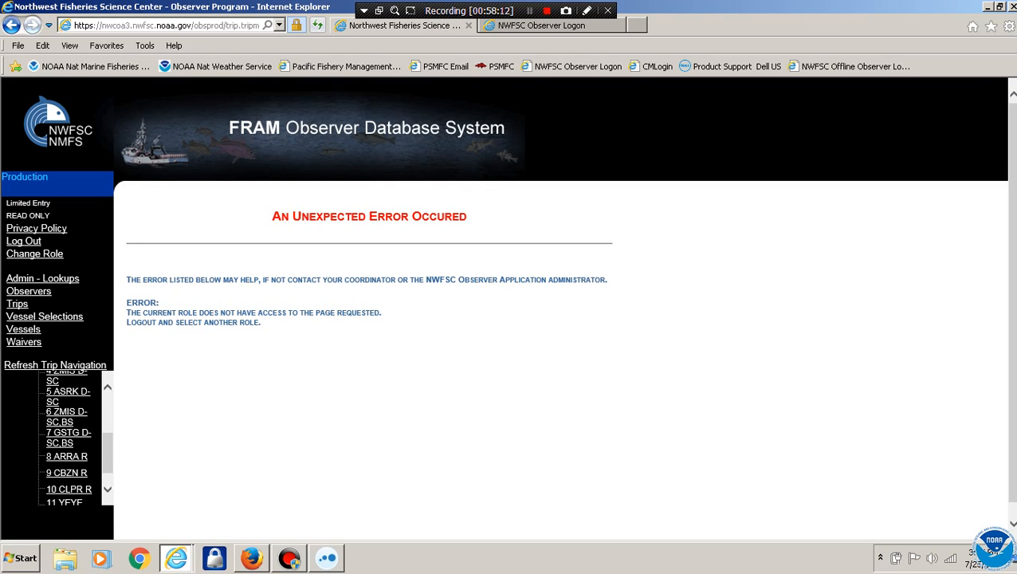
pyautogui.scroll(3, 68, 435)
pyautogui.scroll(3, 68, 435)
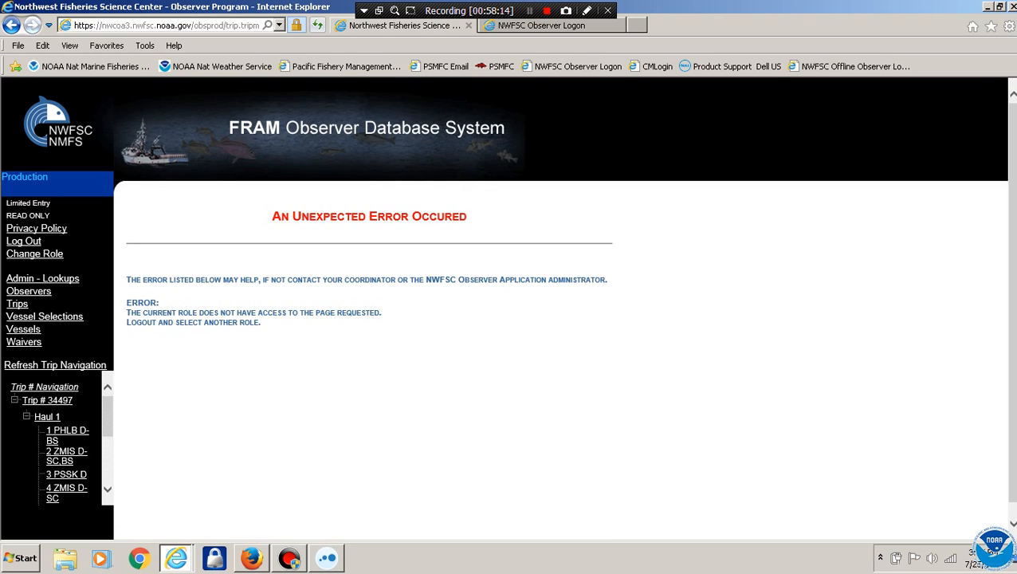
pyautogui.click(34, 253)
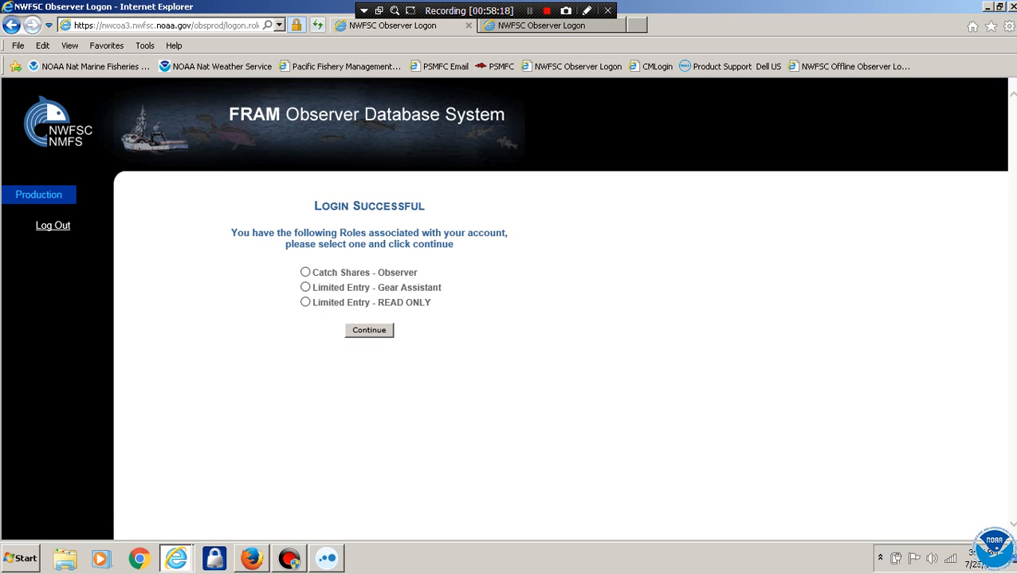
pyautogui.click(306, 287)
pyautogui.click(369, 330)
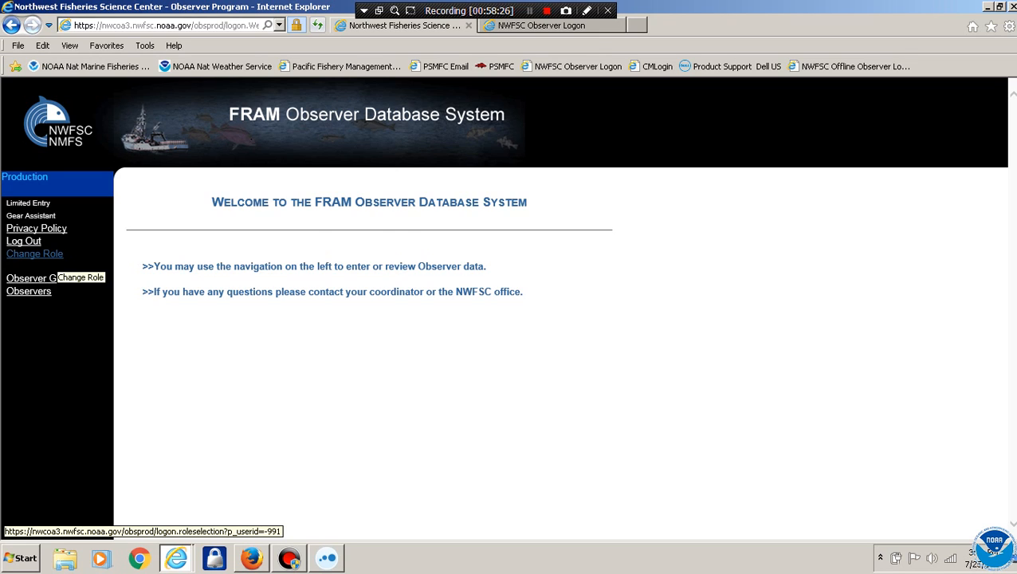
# Switch to Catch Shares - Observer, search trips by the observer's last name, log out, and minimize the browser
pyautogui.click(36, 253)
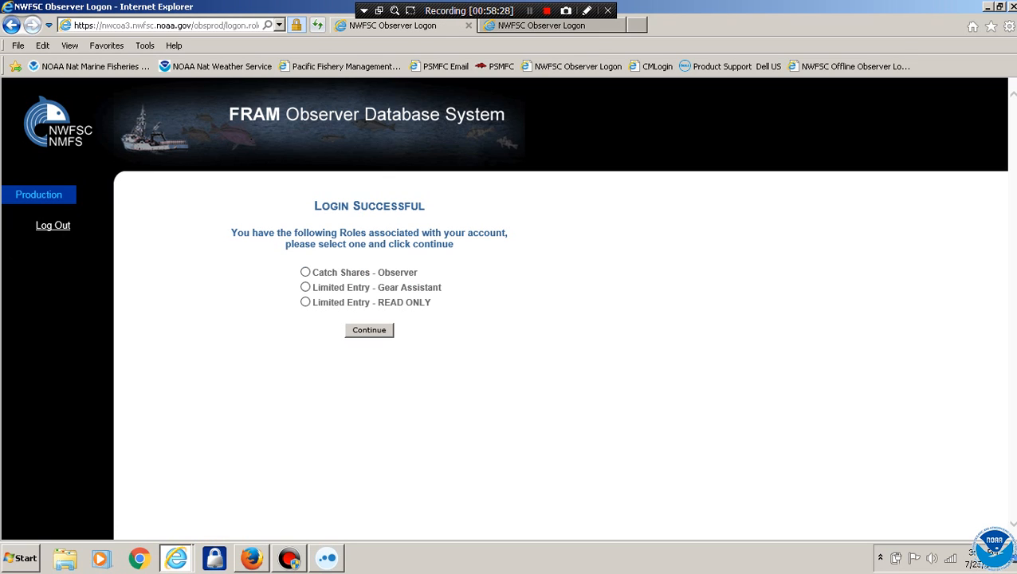
pyautogui.click(306, 272)
pyautogui.press('Return')
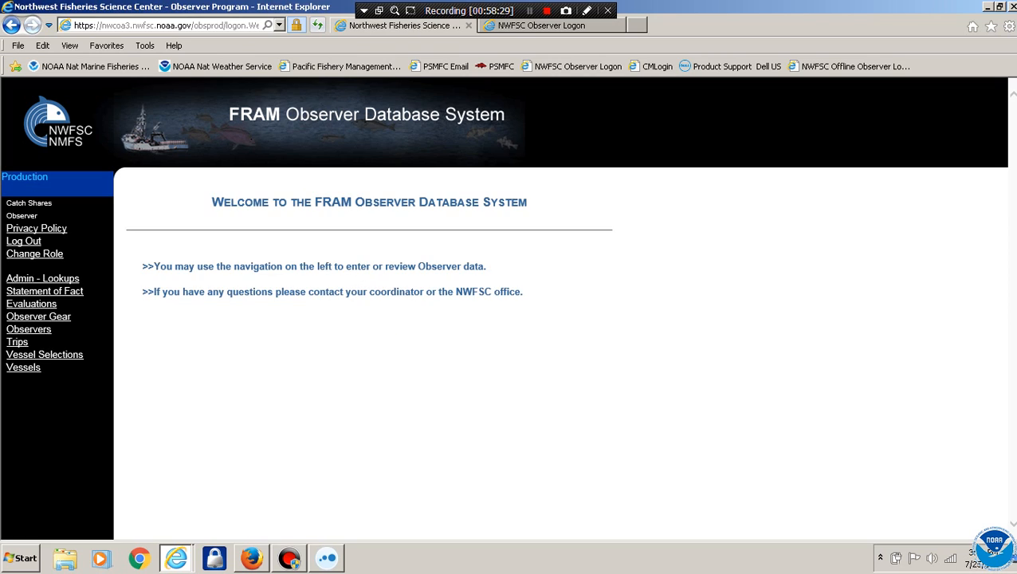
pyautogui.click(16, 342)
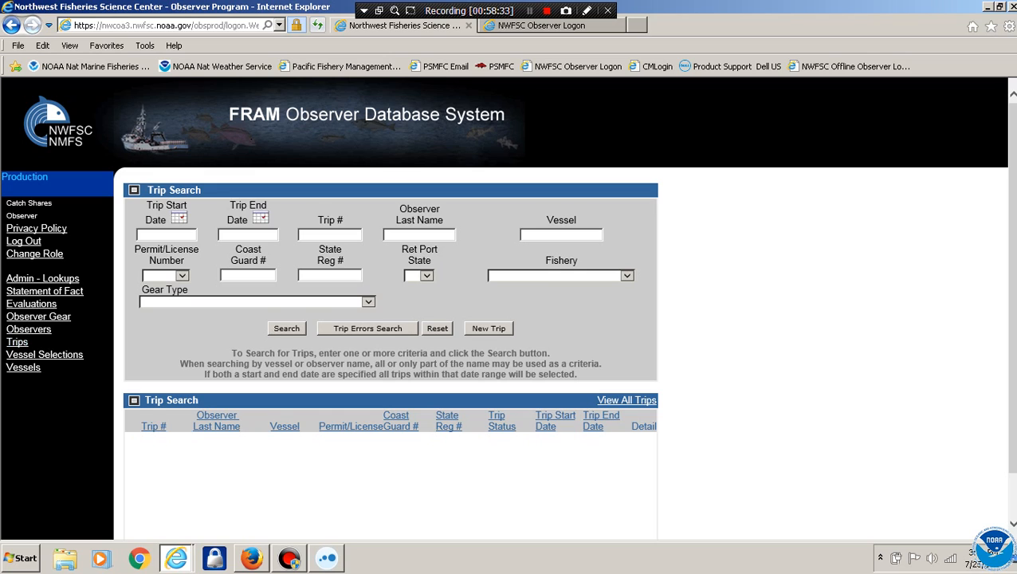
pyautogui.click(420, 235)
pyautogui.write('bra')
pyautogui.press('Return')
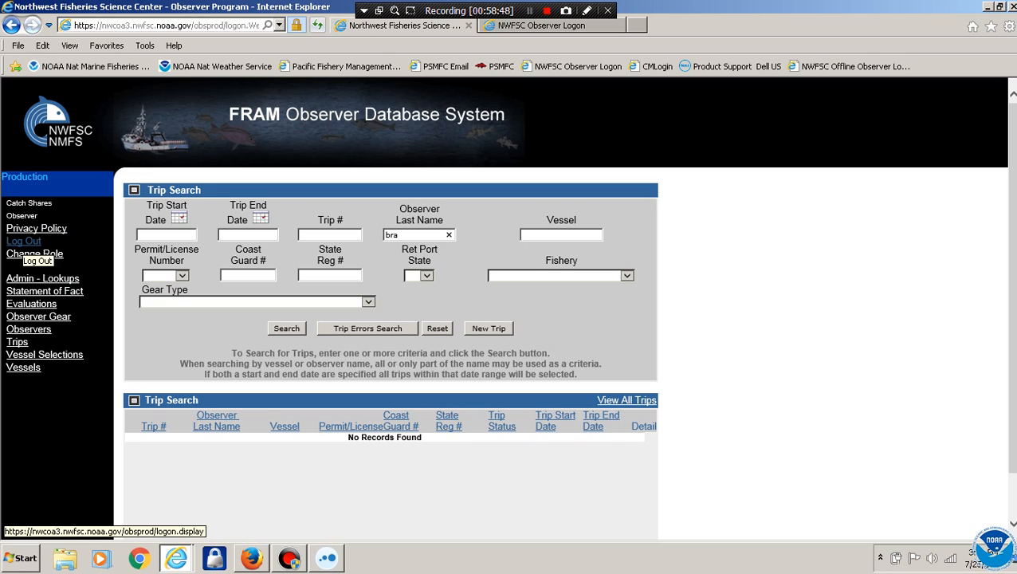
pyautogui.click(24, 241)
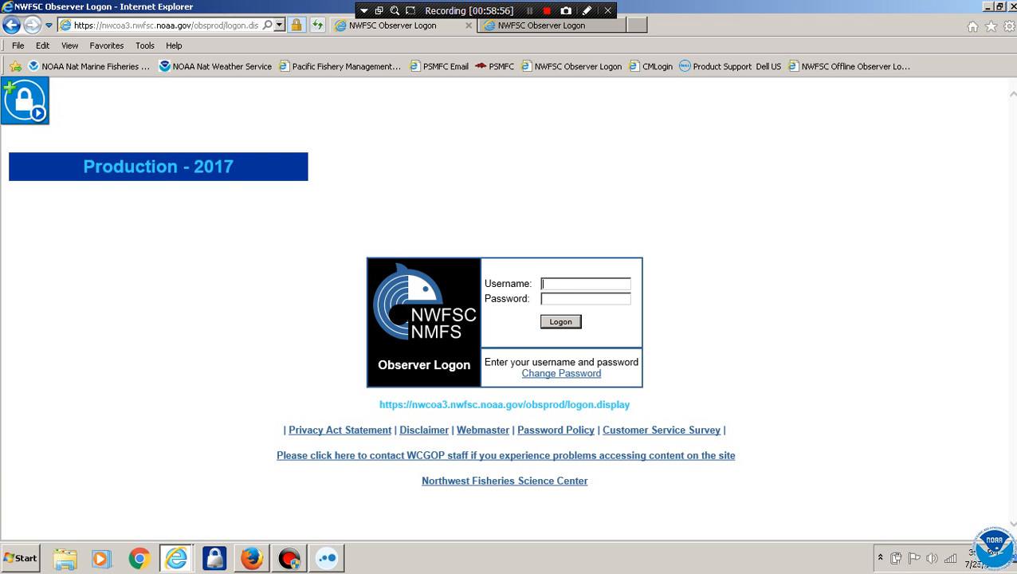
pyautogui.click(987, 7)
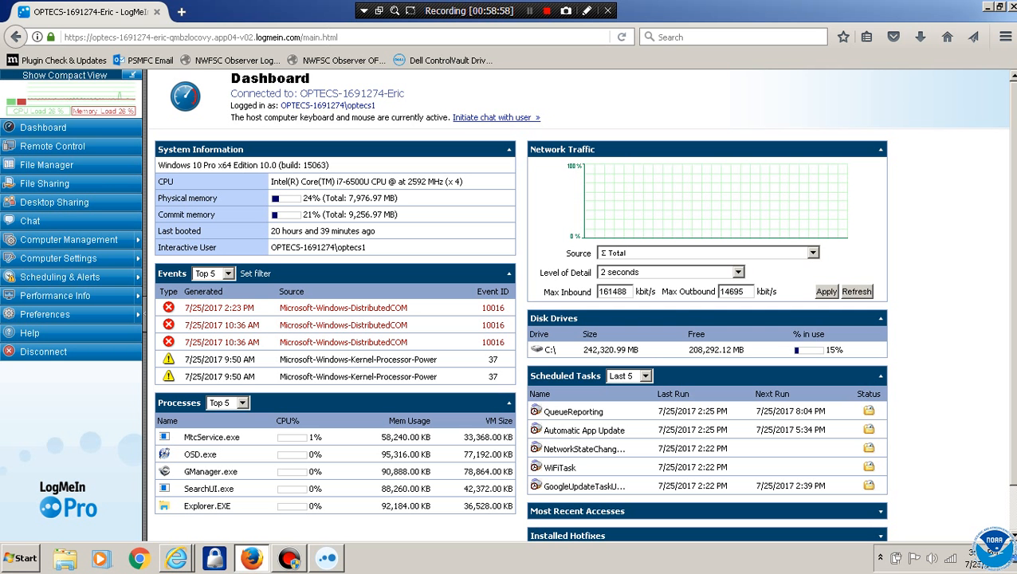
# Open the remote session on the OPTECS machine and reveal its desktop
pyautogui.click(987, 7)
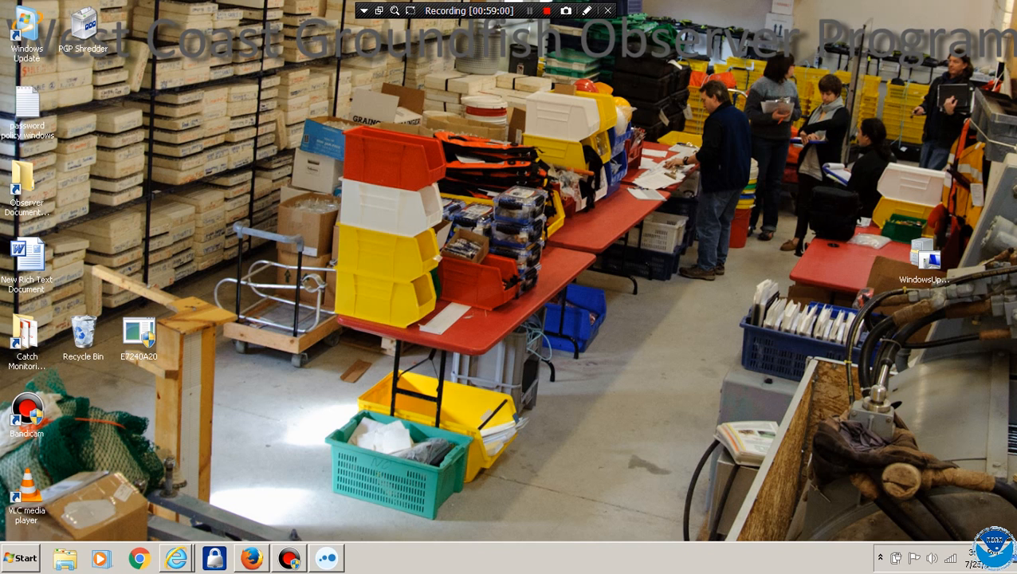
pyautogui.click(326, 559)
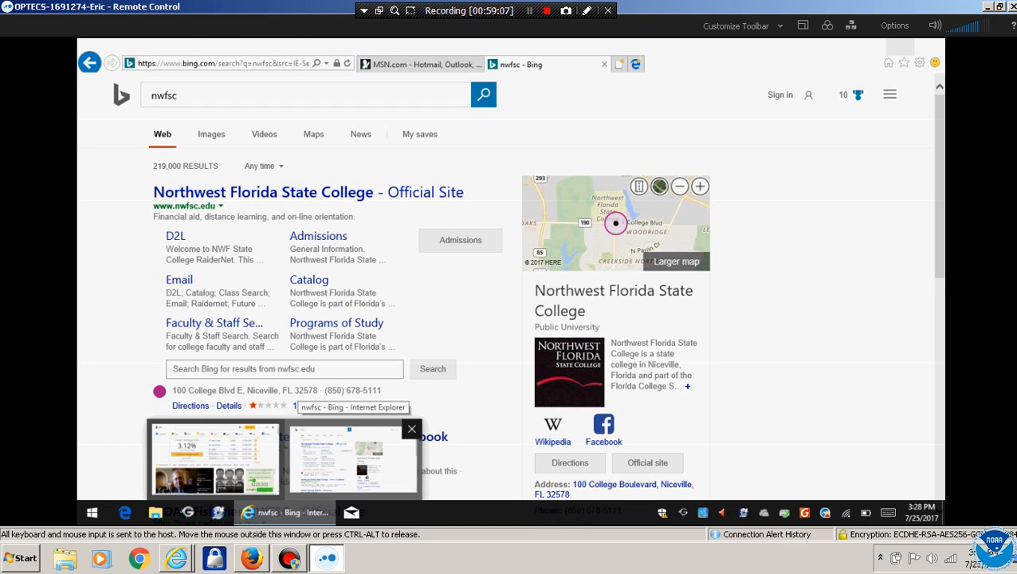
pyautogui.click(353, 459)
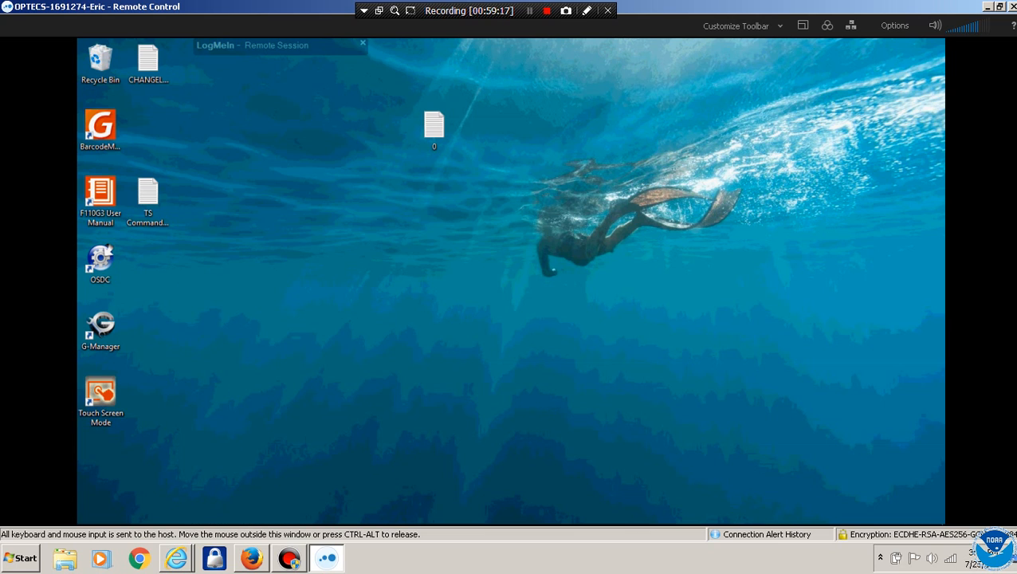
# Launch the observer application from DistributedFiles > observer_PRODUCTION_20170724_v1.0.2+24 > observer
pyautogui.rightClick(155, 512)
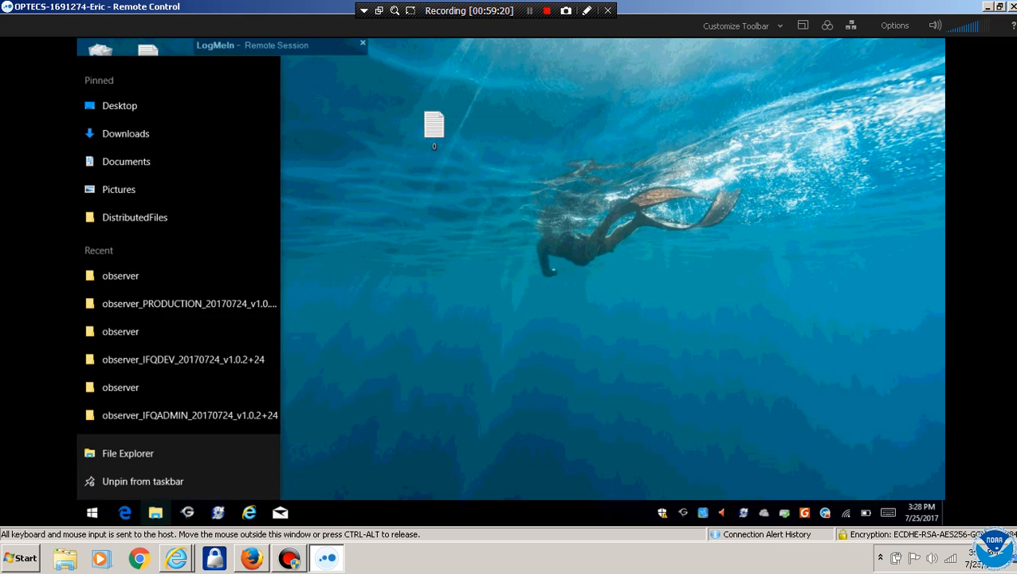
pyautogui.click(128, 454)
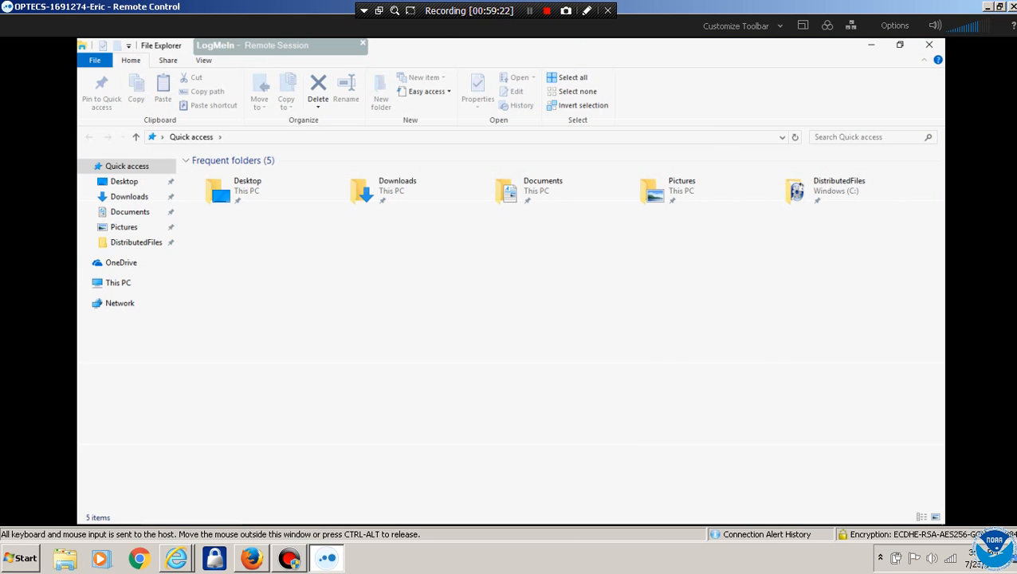
pyautogui.doubleClick(835, 194)
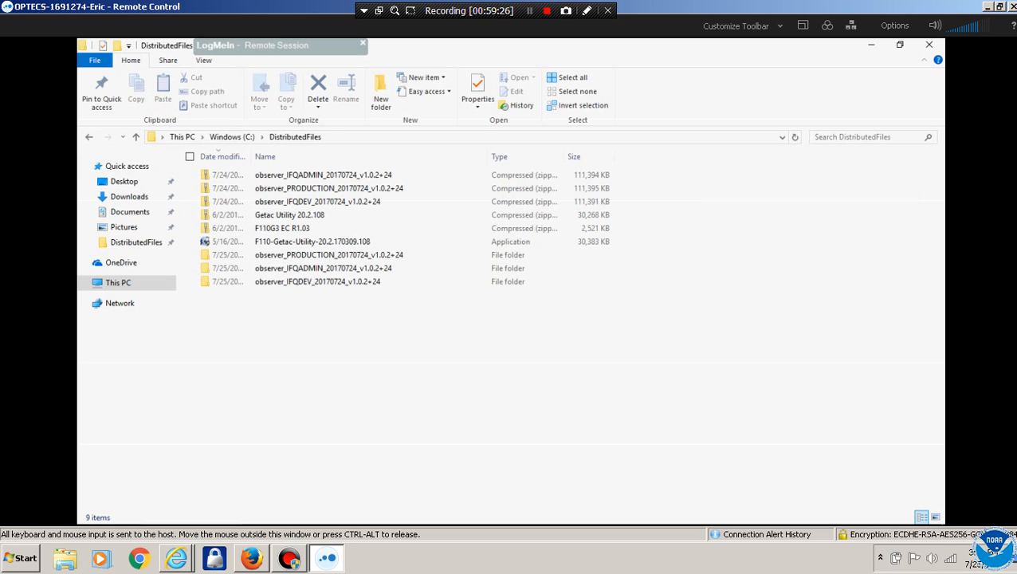
pyautogui.doubleClick(327, 255)
pyautogui.doubleClick(239, 175)
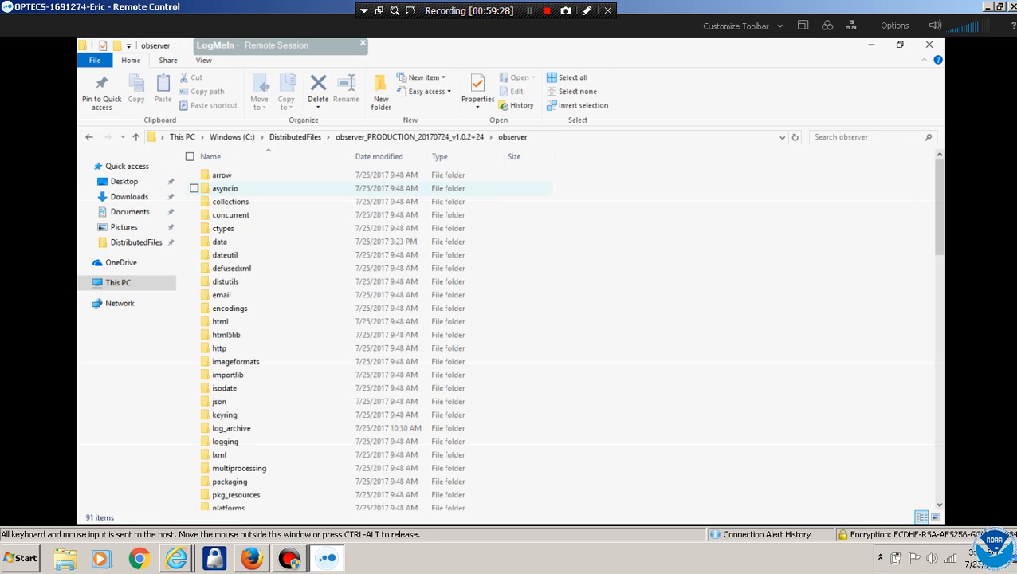
pyautogui.scroll(-15, 510, 335)
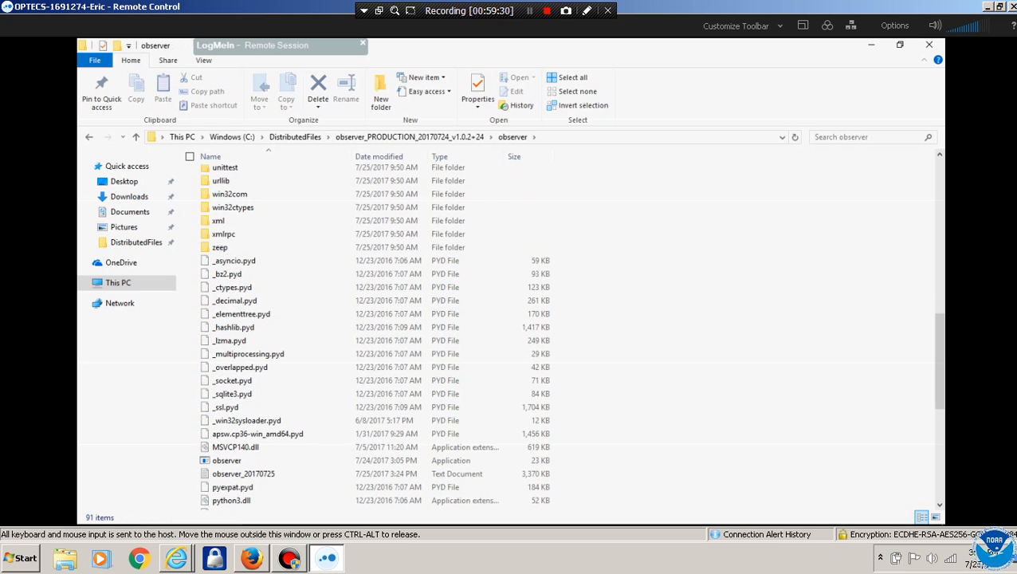
pyautogui.click(227, 461)
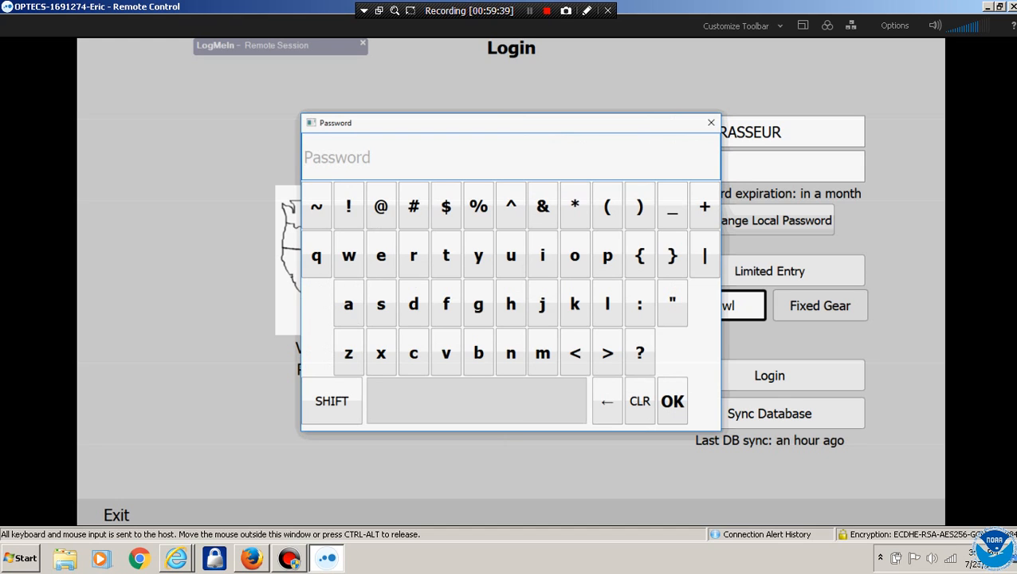
# Log in to OPTECS and start a new trawl trip for vessel EXPRESSO
pyautogui.press('Return')
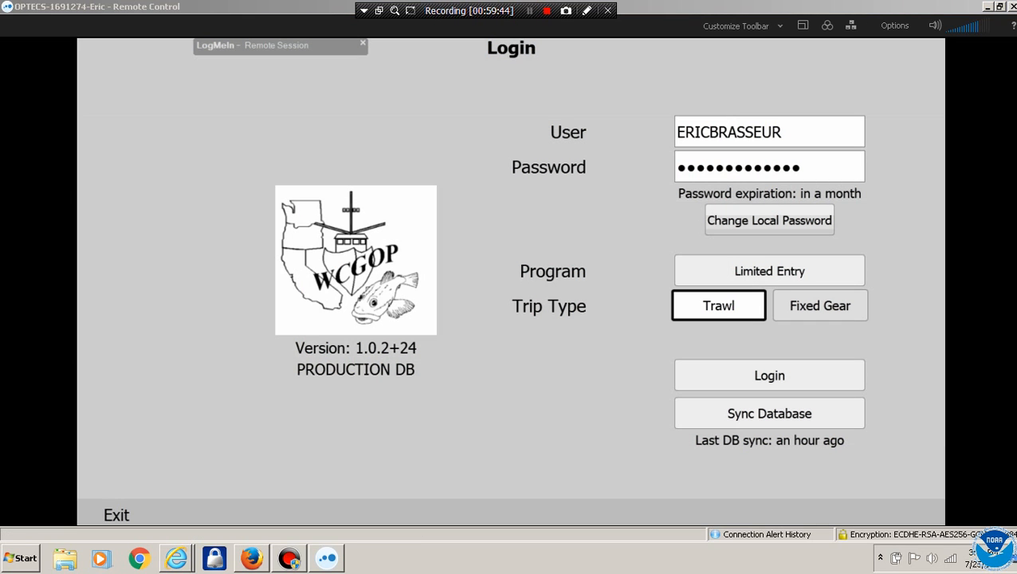
pyautogui.press('Return')
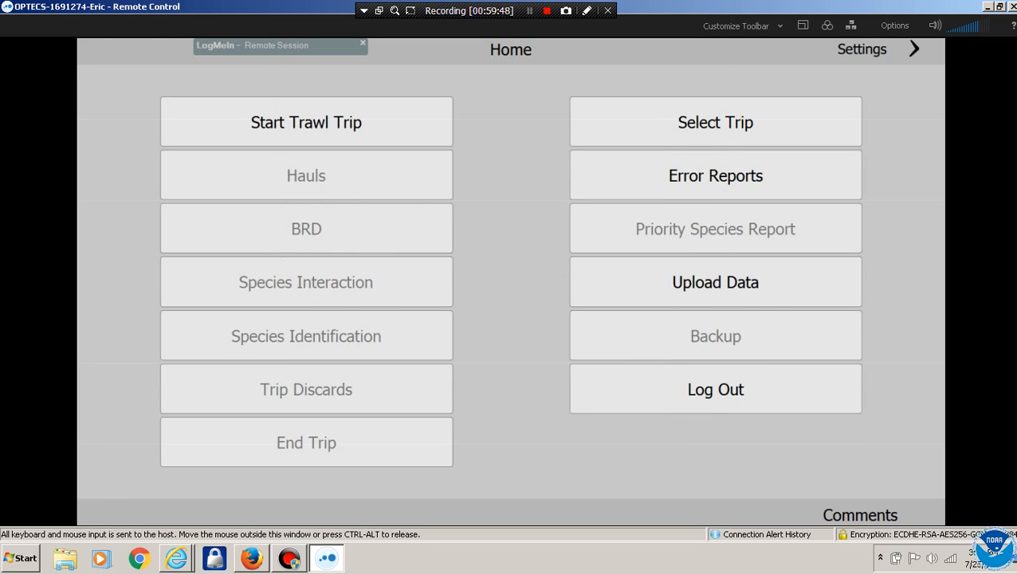
pyautogui.click(793, 122)
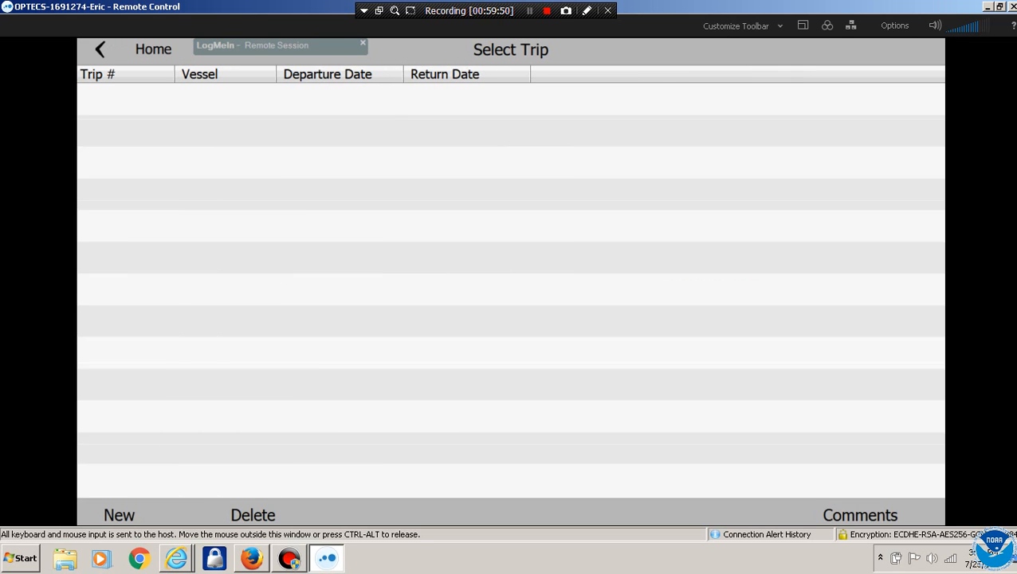
pyautogui.click(99, 49)
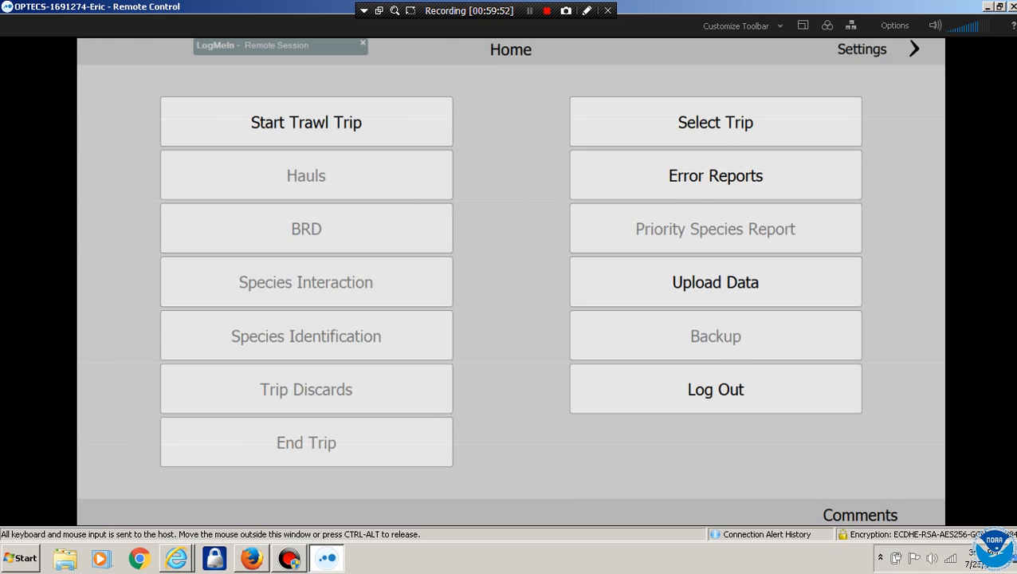
pyautogui.click(306, 122)
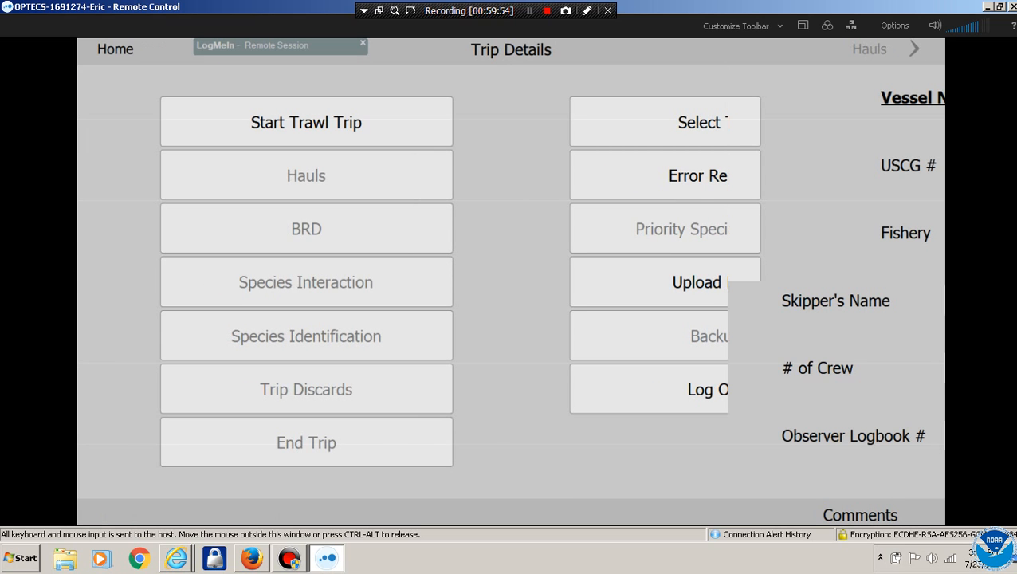
pyautogui.click(172, 361)
pyautogui.click(172, 436)
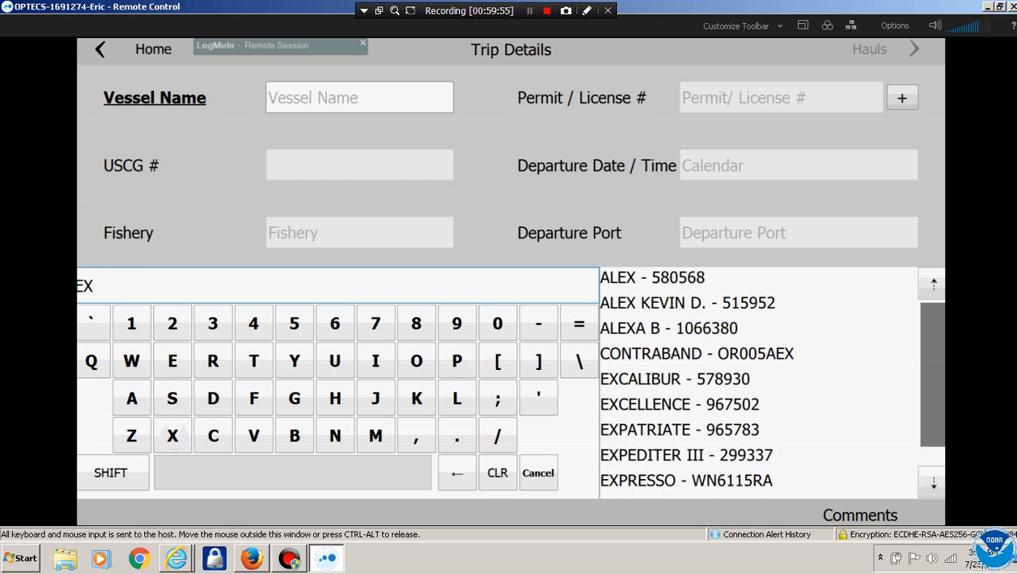
pyautogui.click(686, 480)
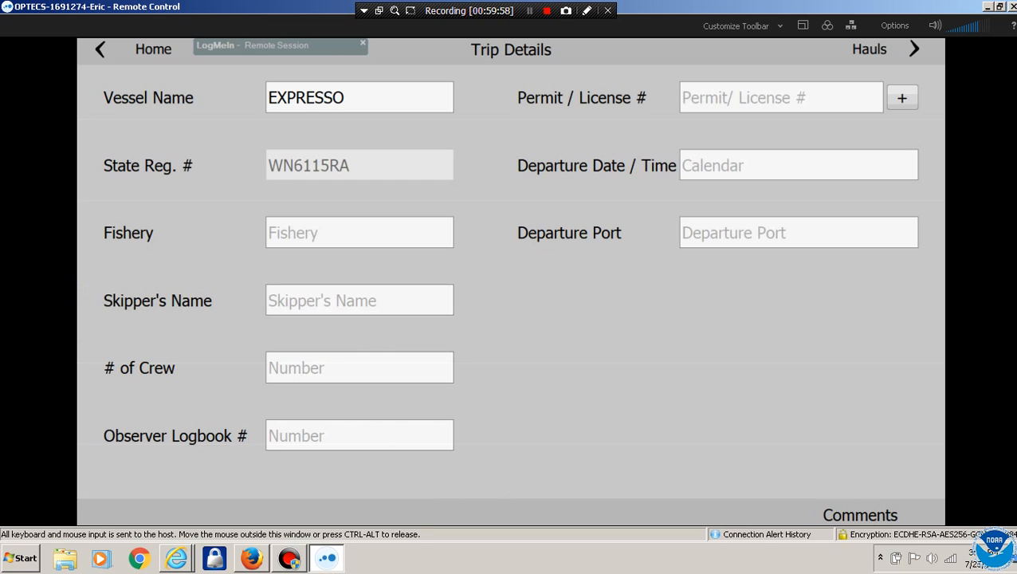
# Add haul 1 with a Visual OTC weight of 1230
pyautogui.click(869, 50)
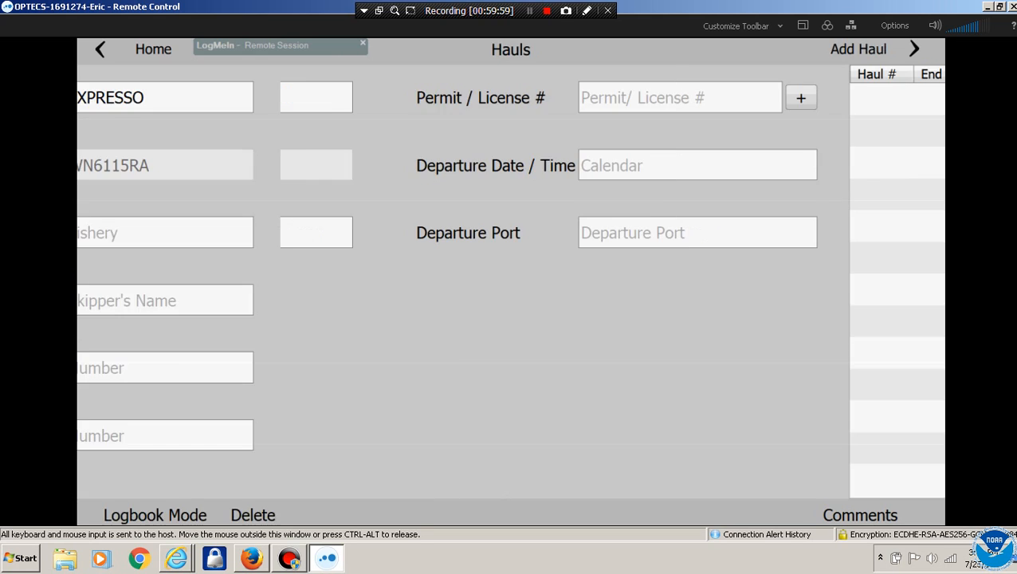
pyautogui.click(860, 49)
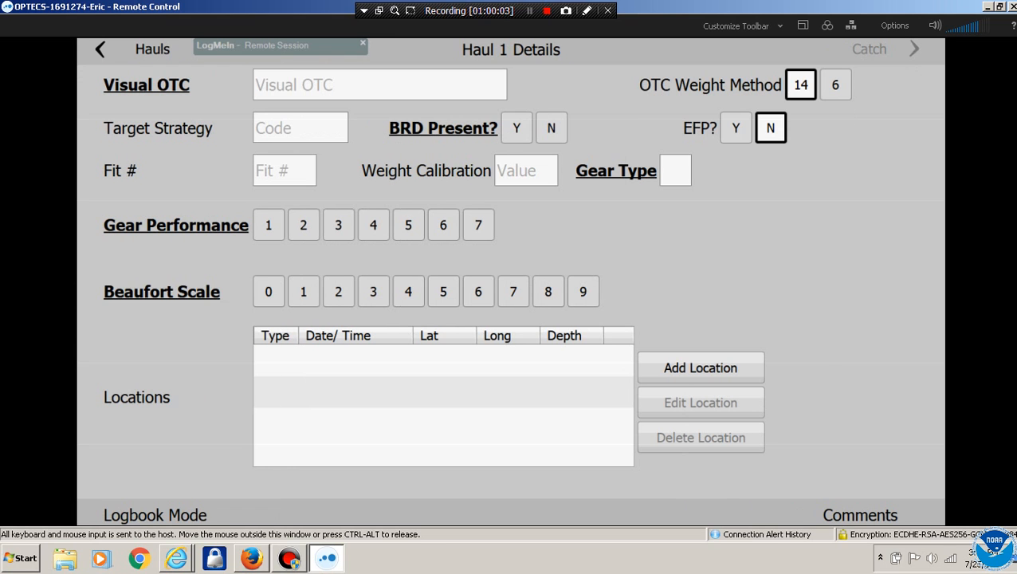
pyautogui.click(380, 85)
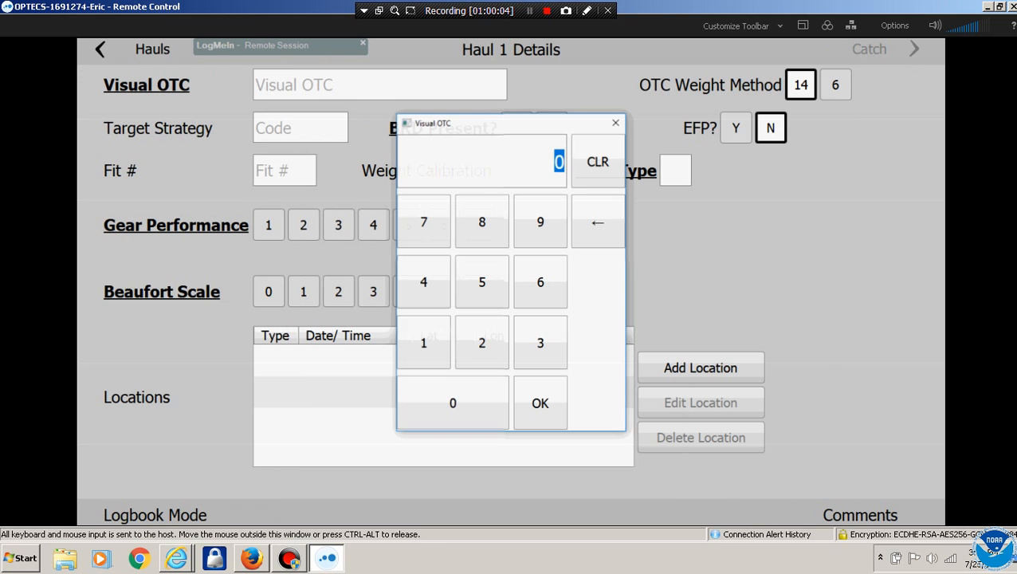
pyautogui.click(425, 343)
pyautogui.click(482, 343)
pyautogui.click(540, 342)
pyautogui.click(453, 402)
pyautogui.click(541, 403)
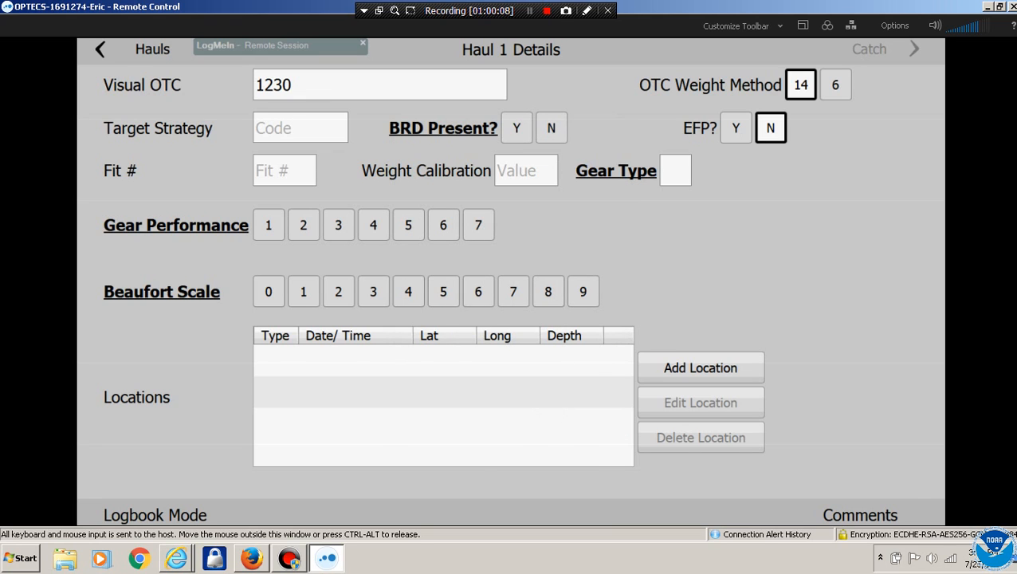
# Set gear type 1, gear performance 1, Beaufort scale 0 and BRD present N
pyautogui.click(675, 171)
pyautogui.click(746, 277)
pyautogui.click(269, 226)
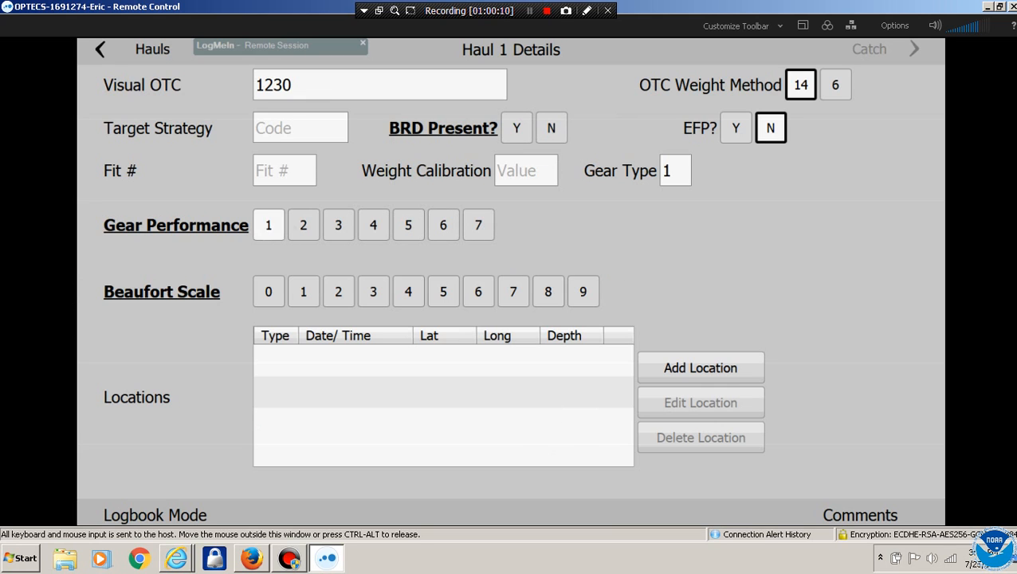
pyautogui.click(268, 292)
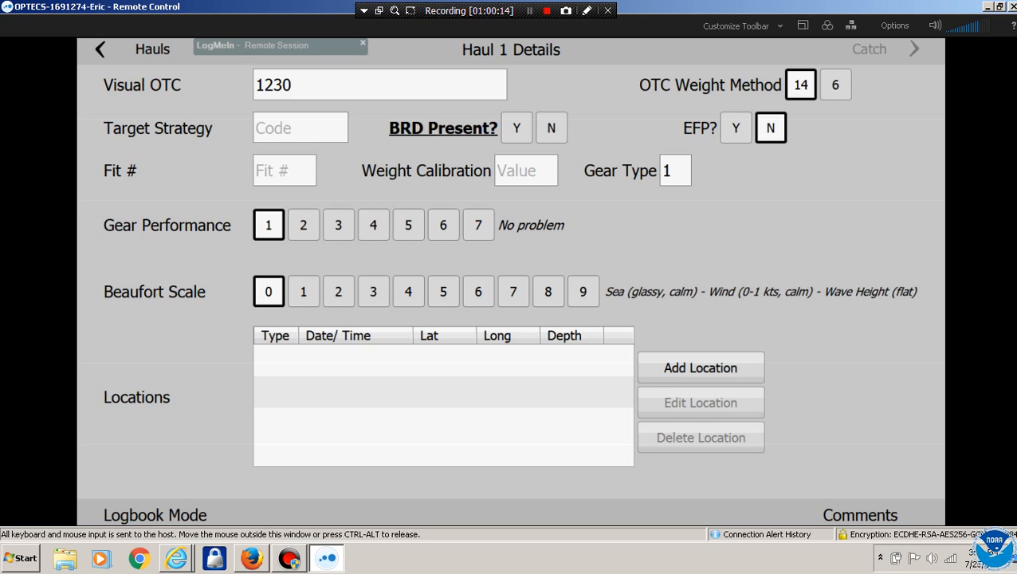
pyautogui.click(551, 128)
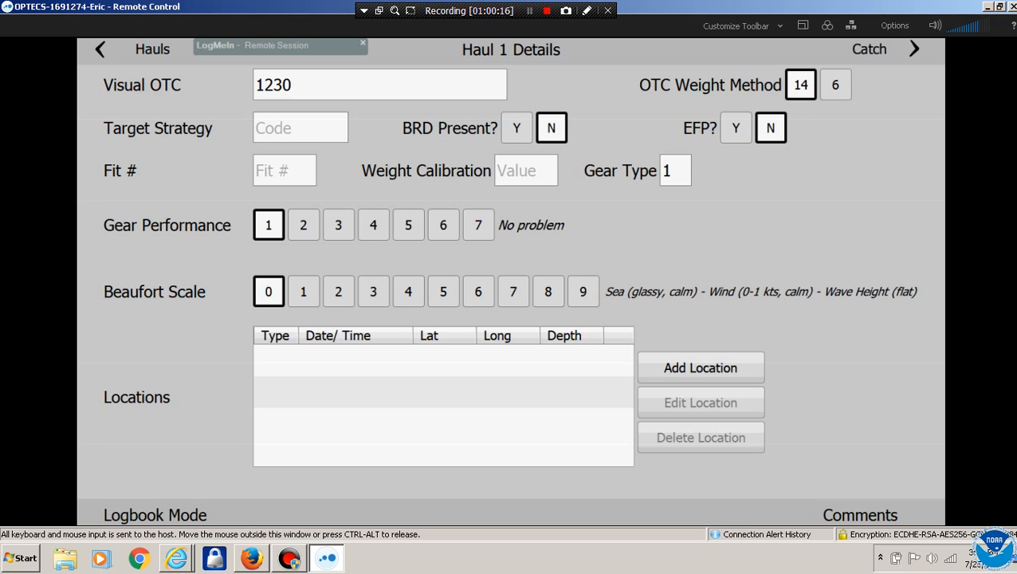
pyautogui.click(913, 50)
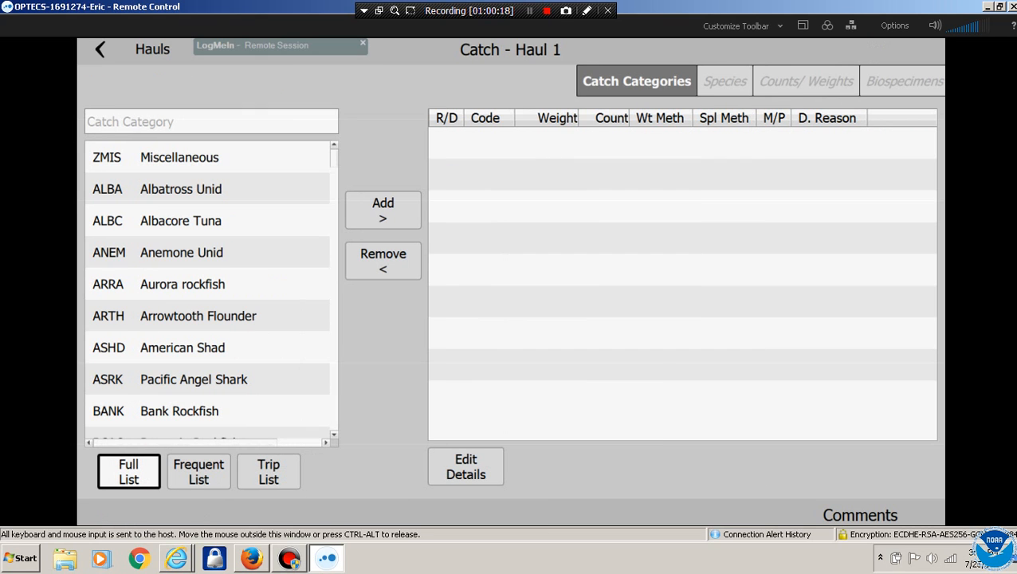
# Add a pure, discarded PHLB catch with weight method 19 and discard reason 16
pyautogui.click(199, 472)
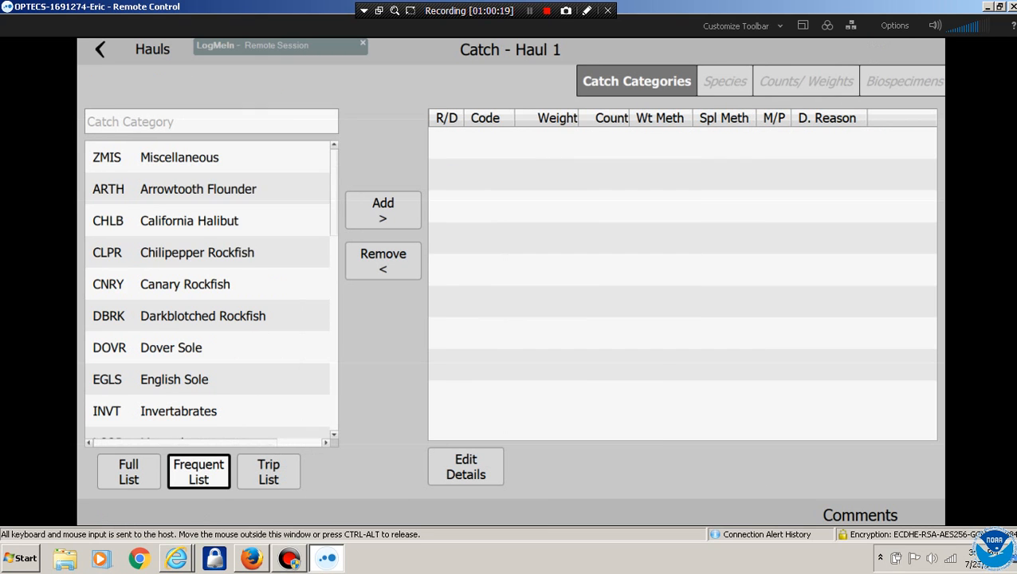
pyautogui.click(269, 472)
pyautogui.click(198, 472)
pyautogui.scroll(-5, 207, 295)
pyautogui.click(198, 295)
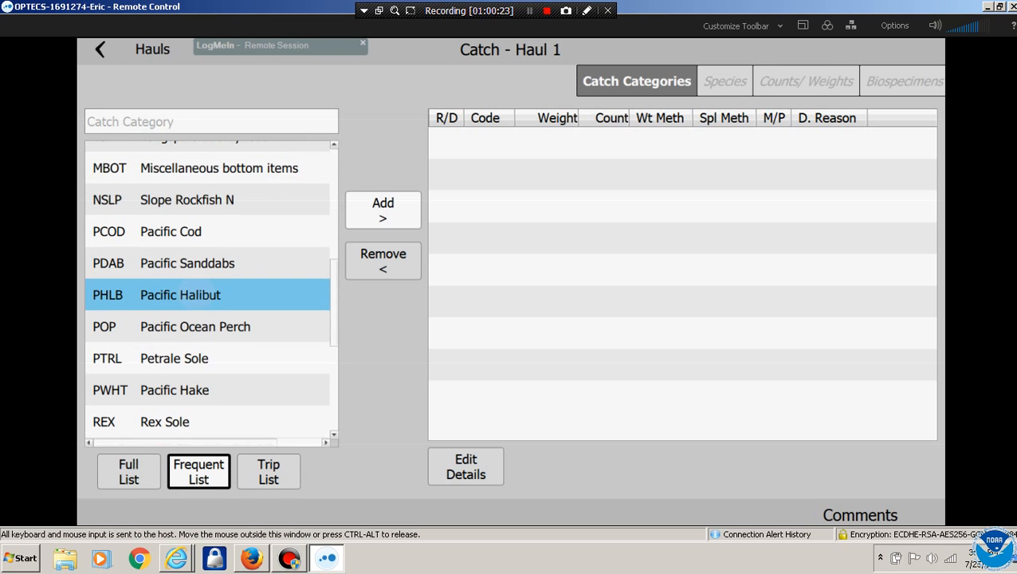
pyautogui.click(383, 210)
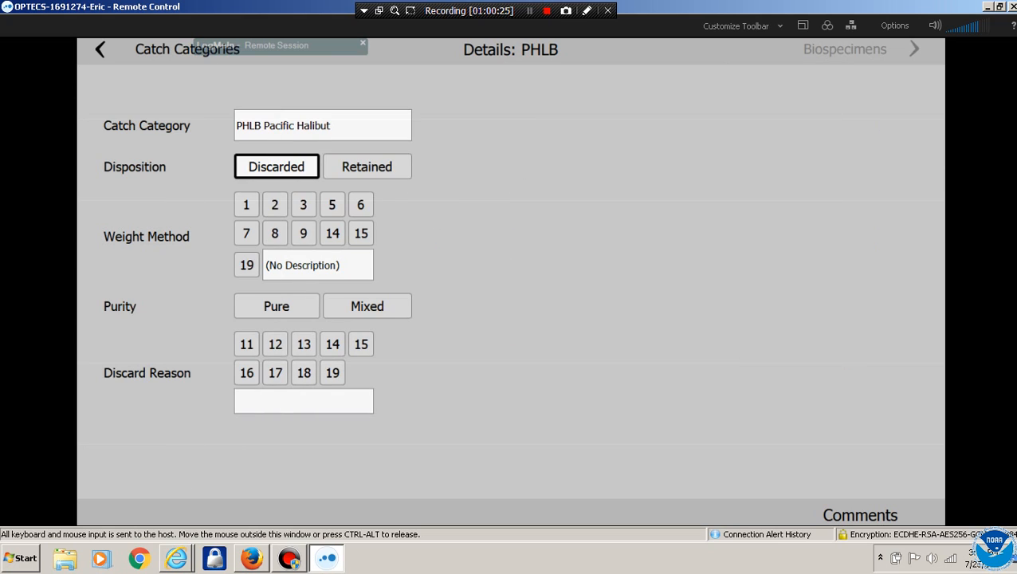
pyautogui.click(246, 265)
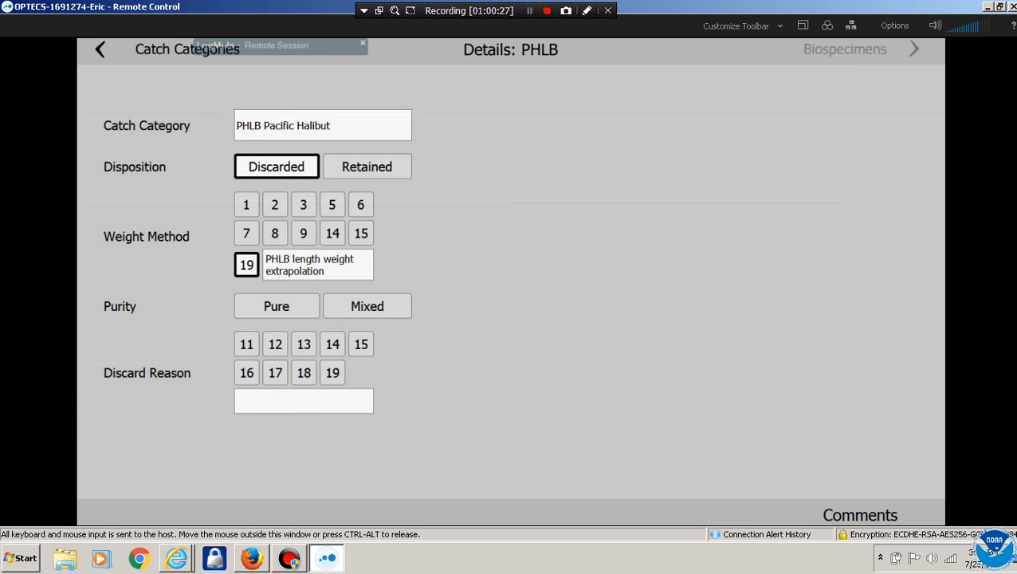
pyautogui.click(277, 306)
pyautogui.click(246, 373)
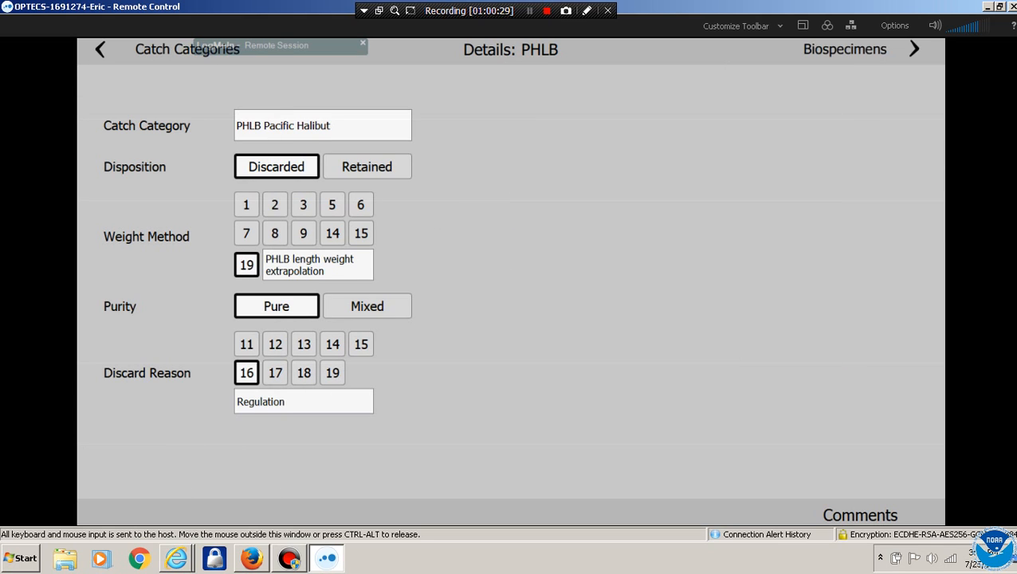
# Use biosample method 7 and record a 78 length halibut with excellent viability
pyautogui.click(845, 49)
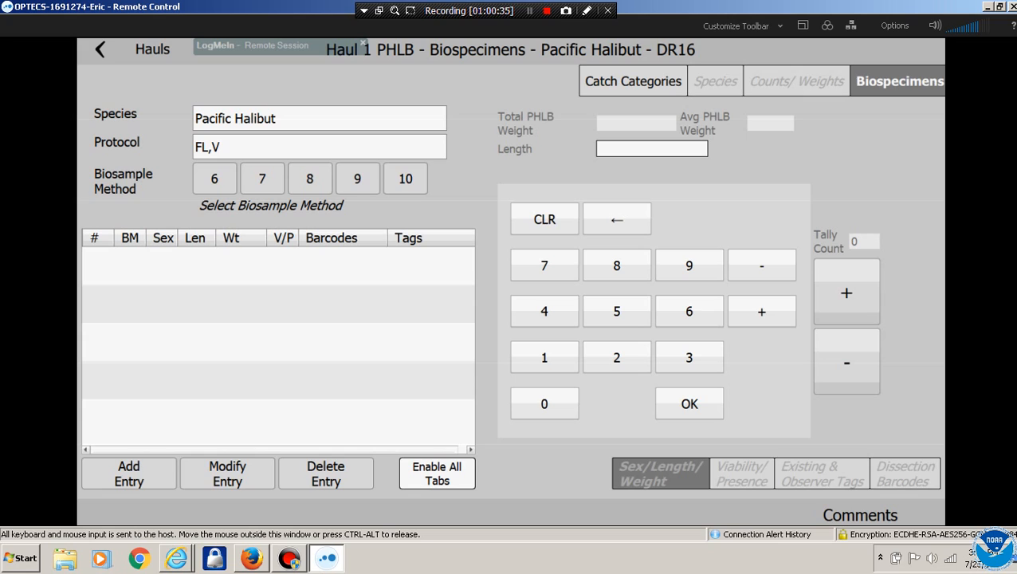
pyautogui.click(262, 178)
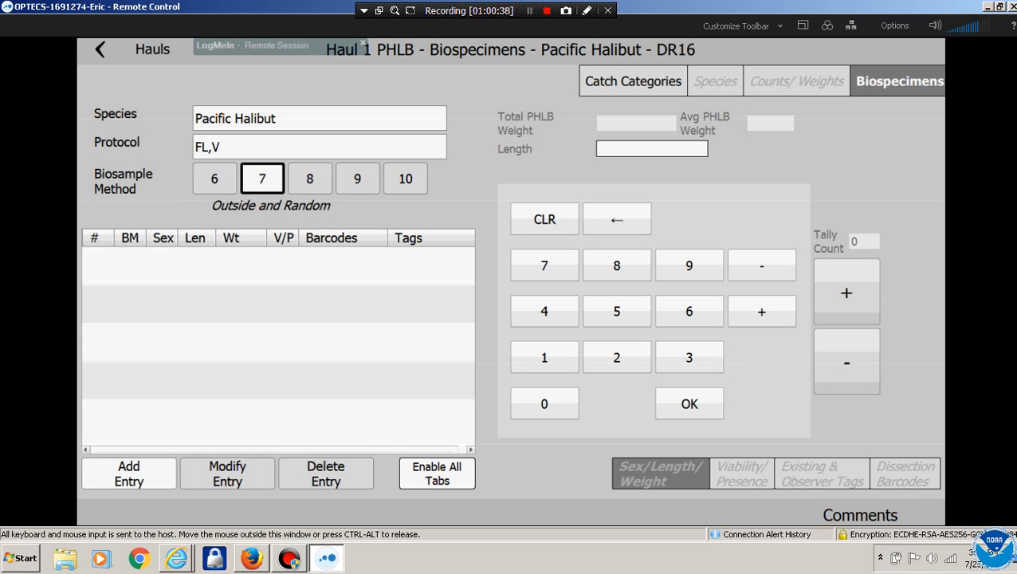
pyautogui.click(128, 473)
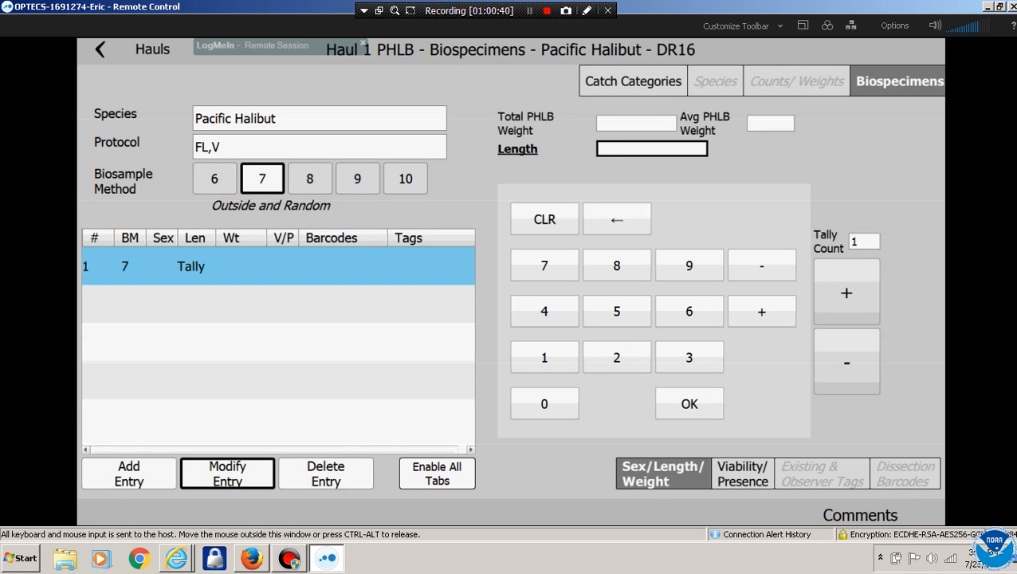
pyautogui.click(544, 266)
pyautogui.click(616, 265)
pyautogui.click(690, 404)
pyautogui.click(660, 131)
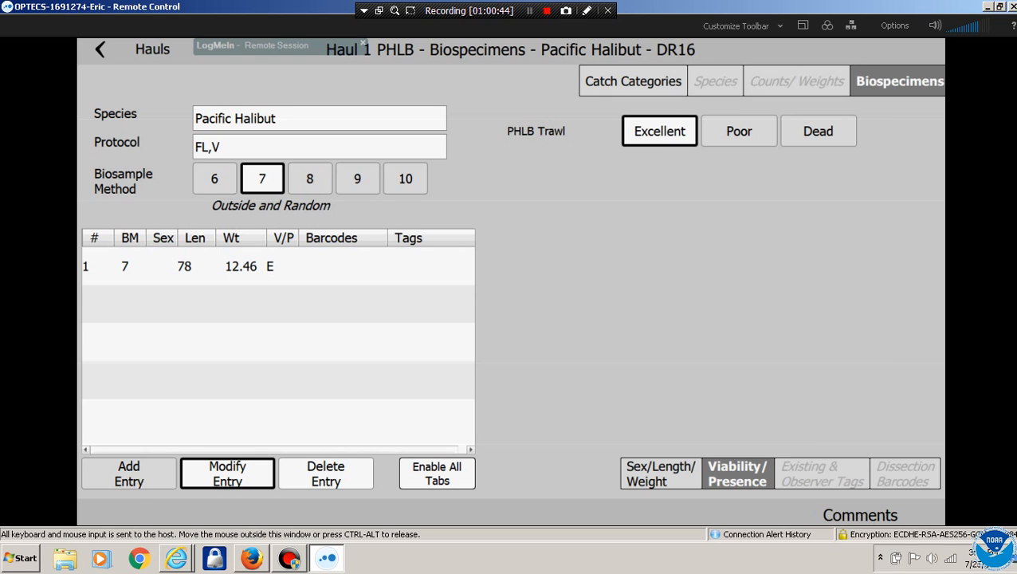
# Add a tally entry counting six more Pacific Halibut
pyautogui.click(130, 473)
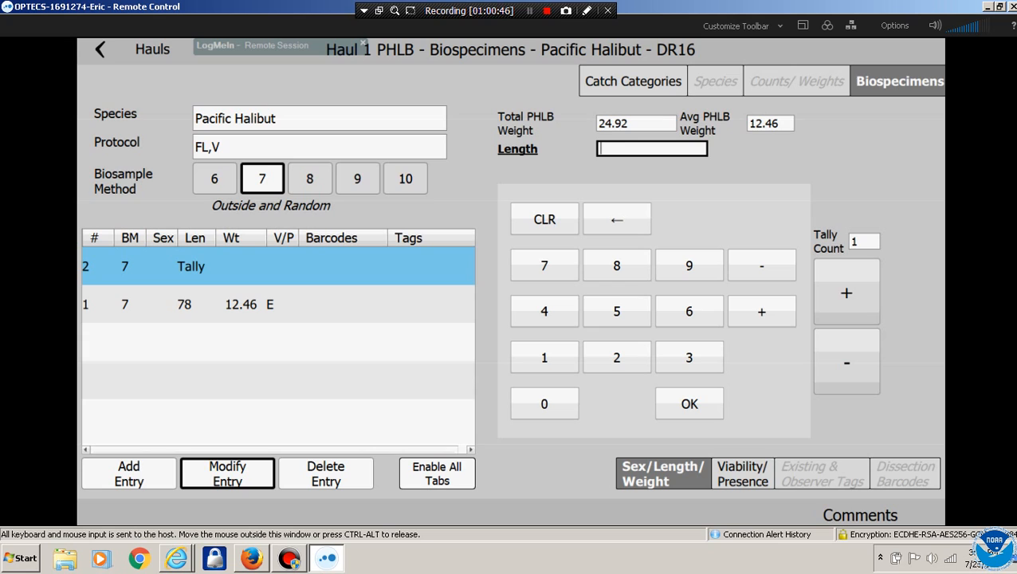
pyautogui.click(846, 292)
pyautogui.click(847, 293)
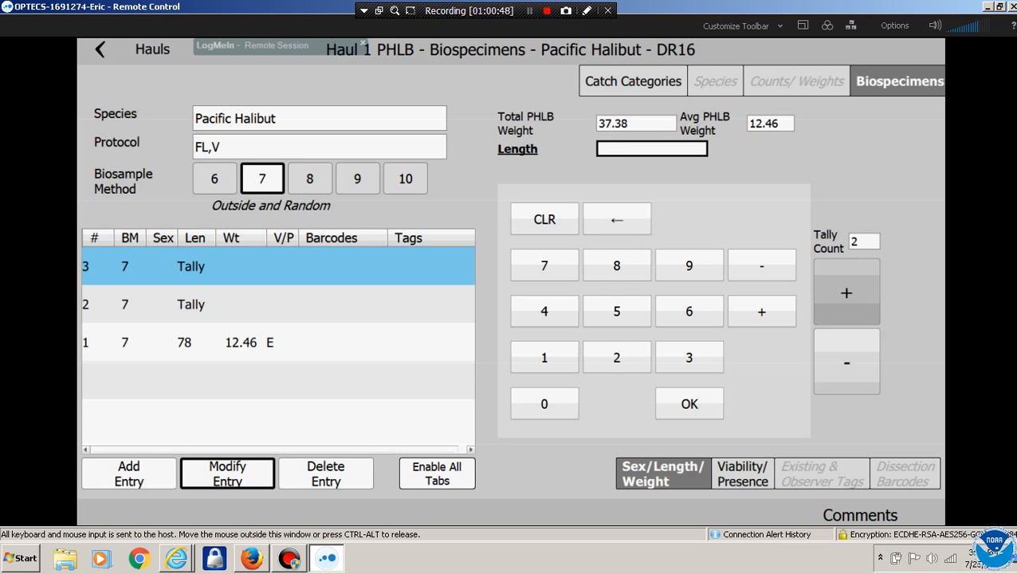
pyautogui.click(846, 292)
pyautogui.click(847, 292)
pyautogui.click(847, 293)
pyautogui.click(846, 293)
pyautogui.click(847, 292)
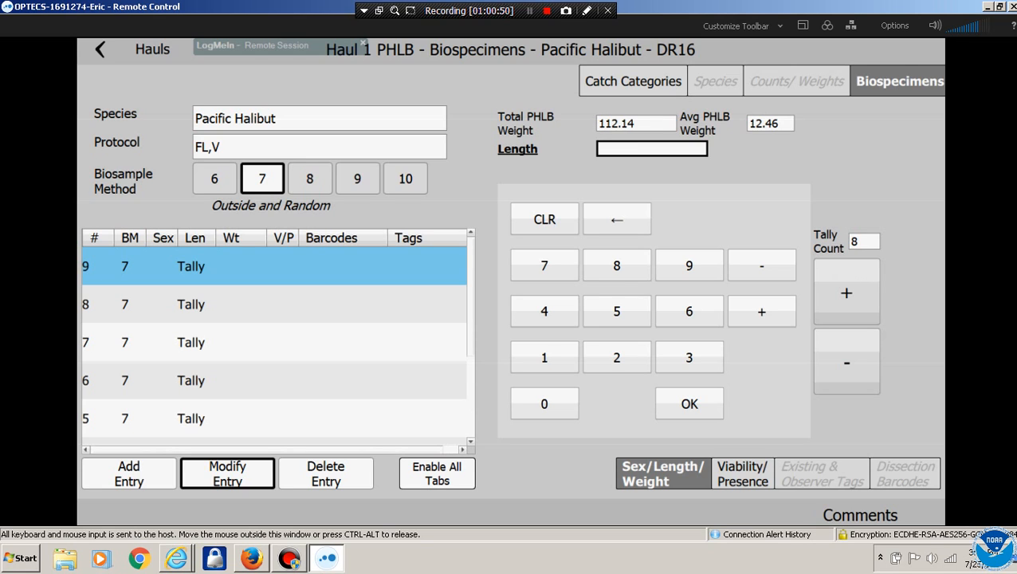
# Record a second 78 length halibut with poor viability and return to the catch summary
pyautogui.click(129, 472)
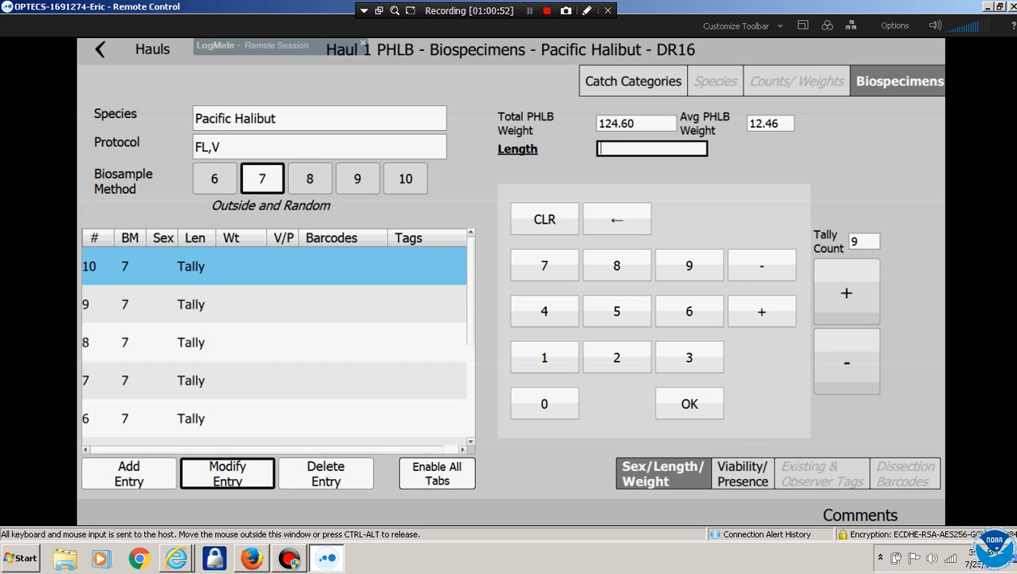
pyautogui.click(563, 272)
pyautogui.click(616, 271)
pyautogui.click(690, 405)
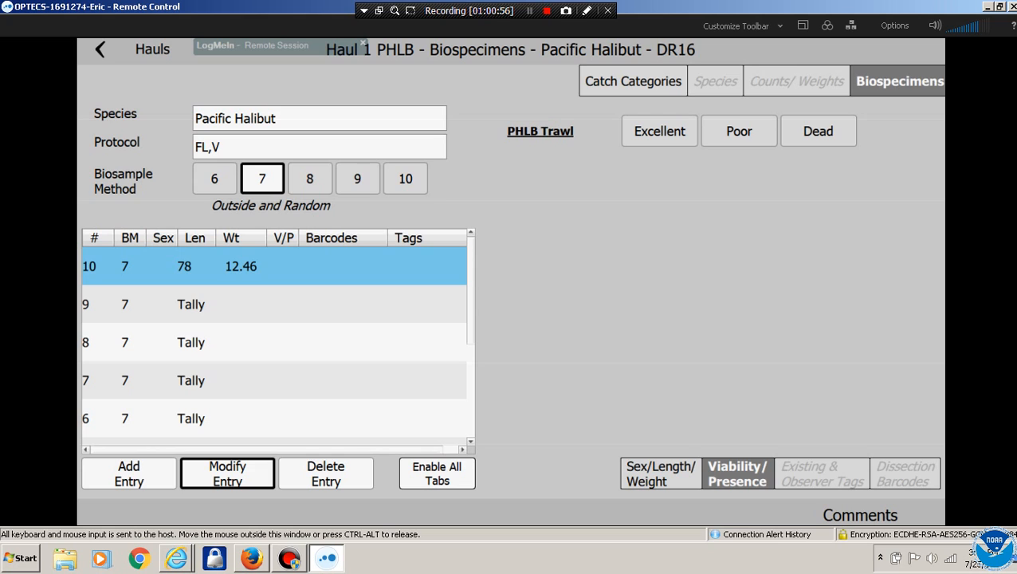
pyautogui.click(739, 131)
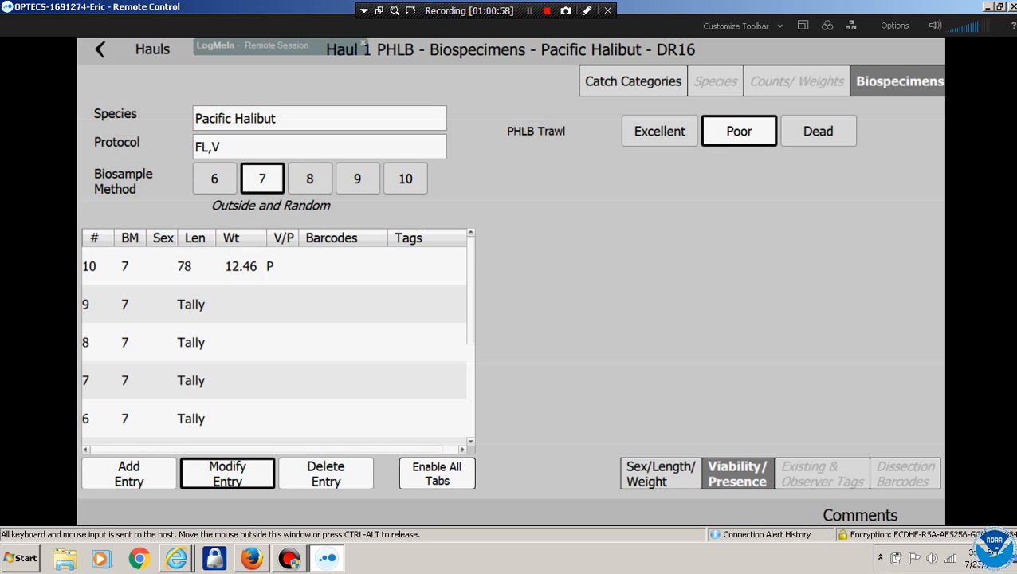
pyautogui.click(633, 82)
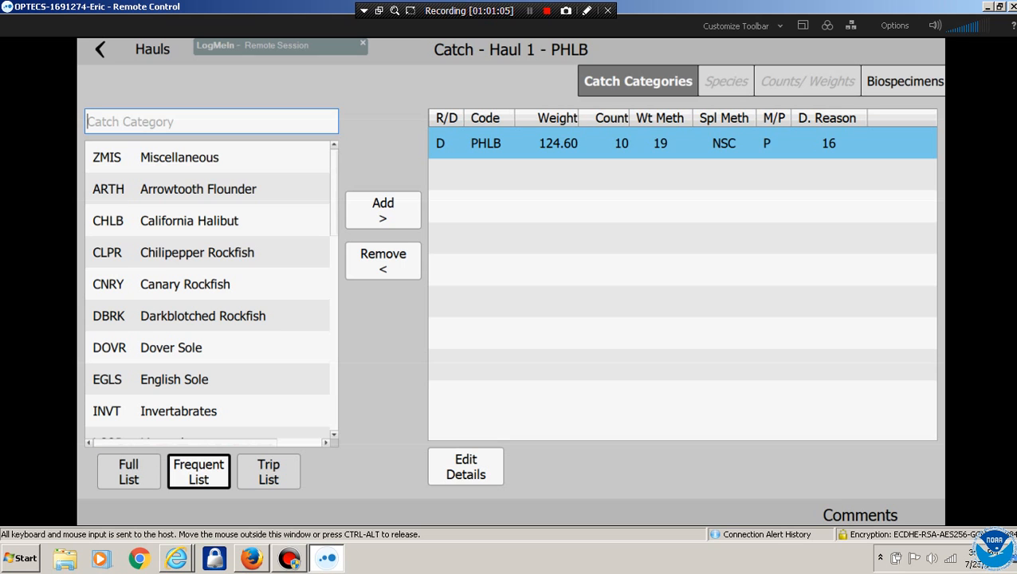
# Return to the home screen and log out of OPTECS
pyautogui.click(100, 49)
pyautogui.click(100, 50)
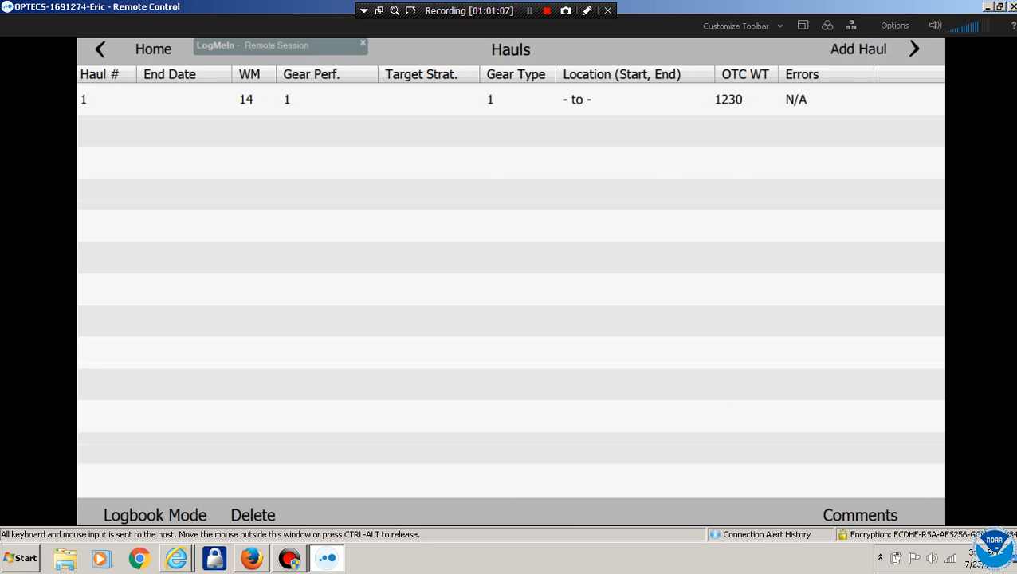
pyautogui.click(99, 49)
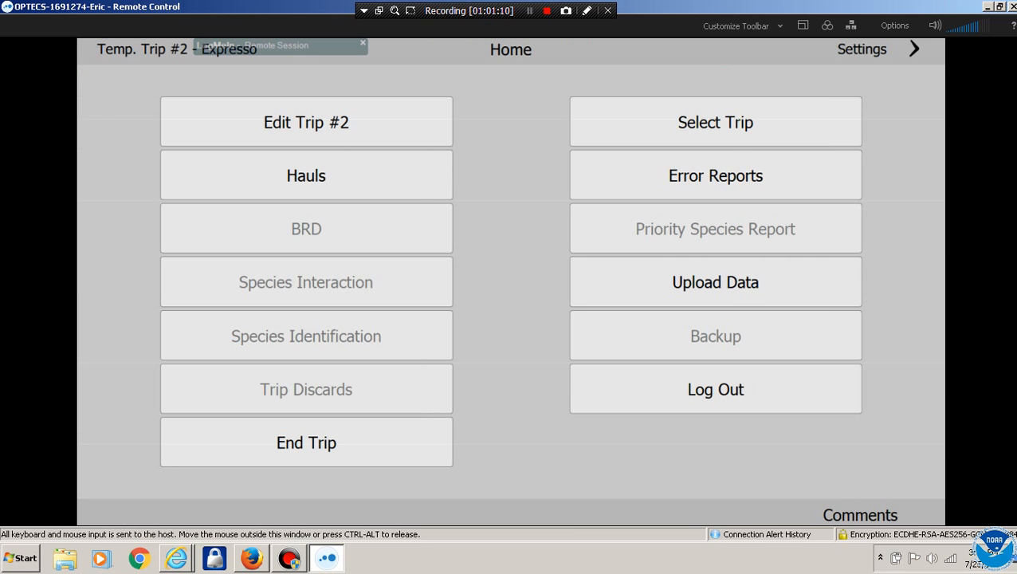
pyautogui.click(716, 389)
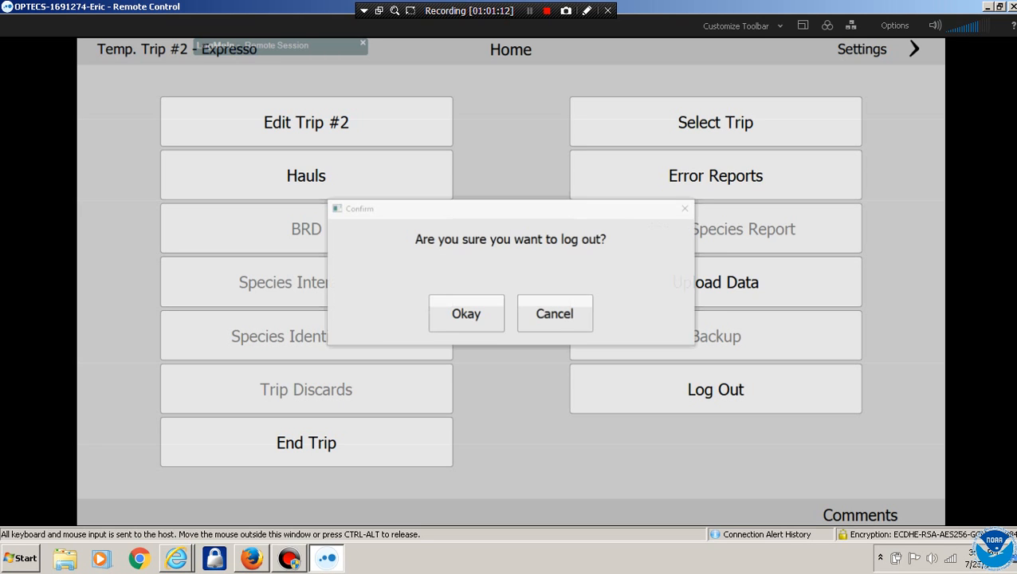
pyautogui.click(464, 314)
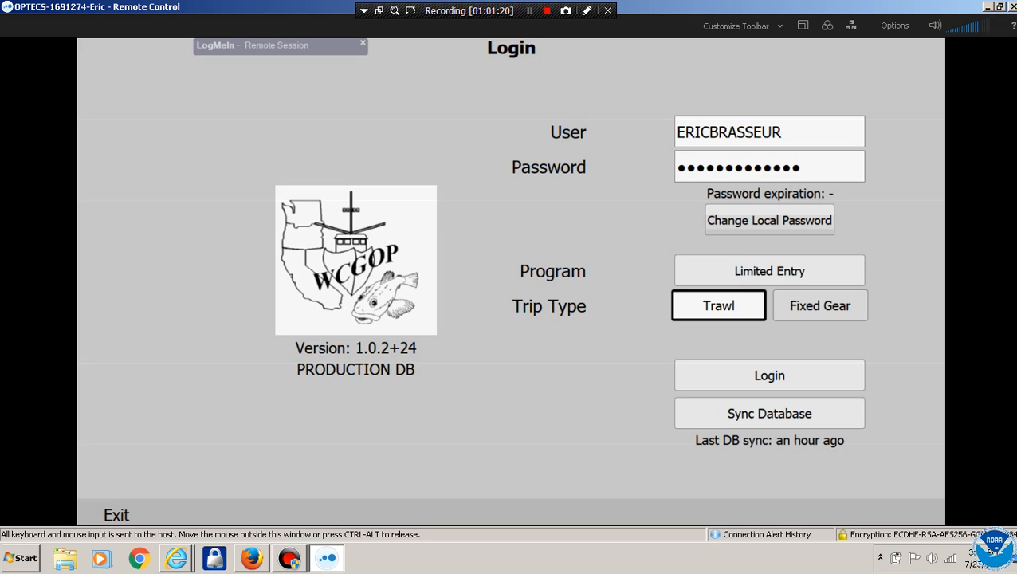
# Exit the OPTECS application and close the File Explorer window
pyautogui.click(117, 515)
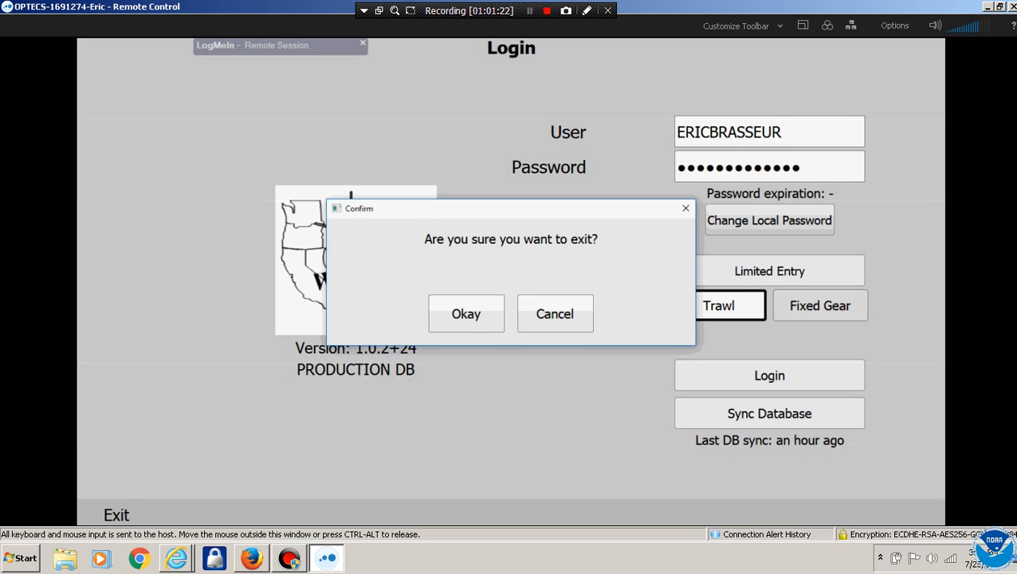
pyautogui.click(465, 314)
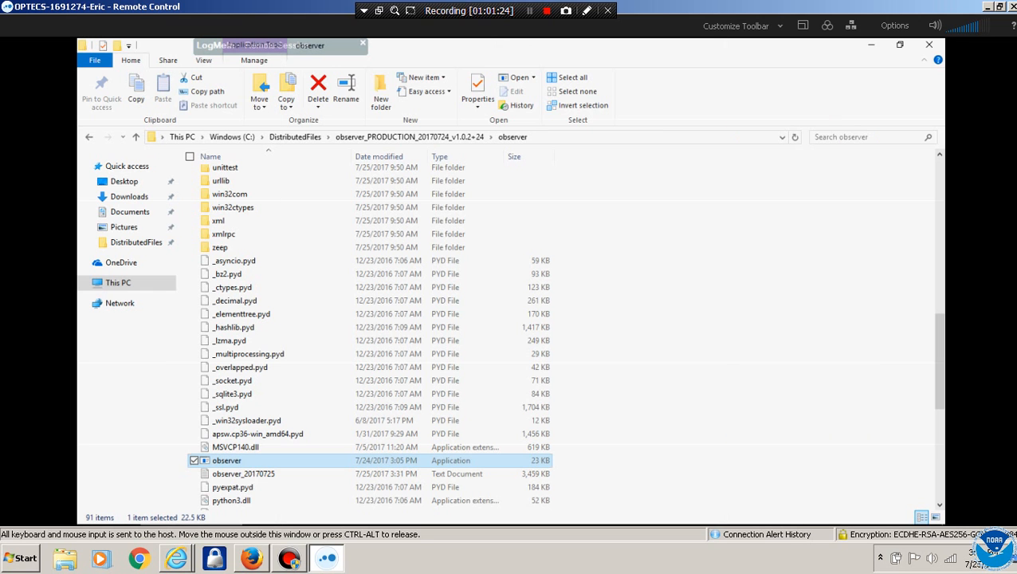
pyautogui.click(929, 45)
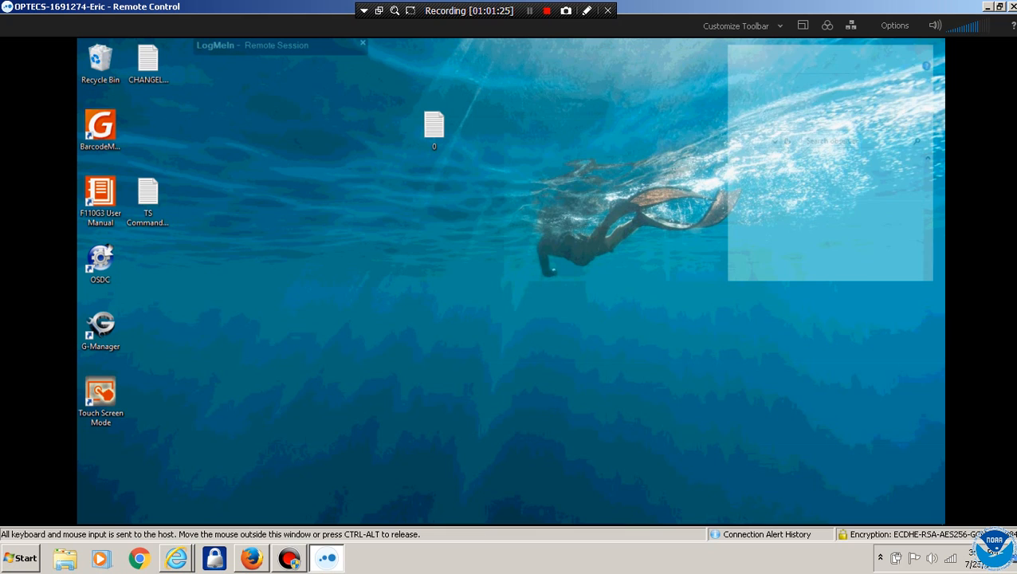